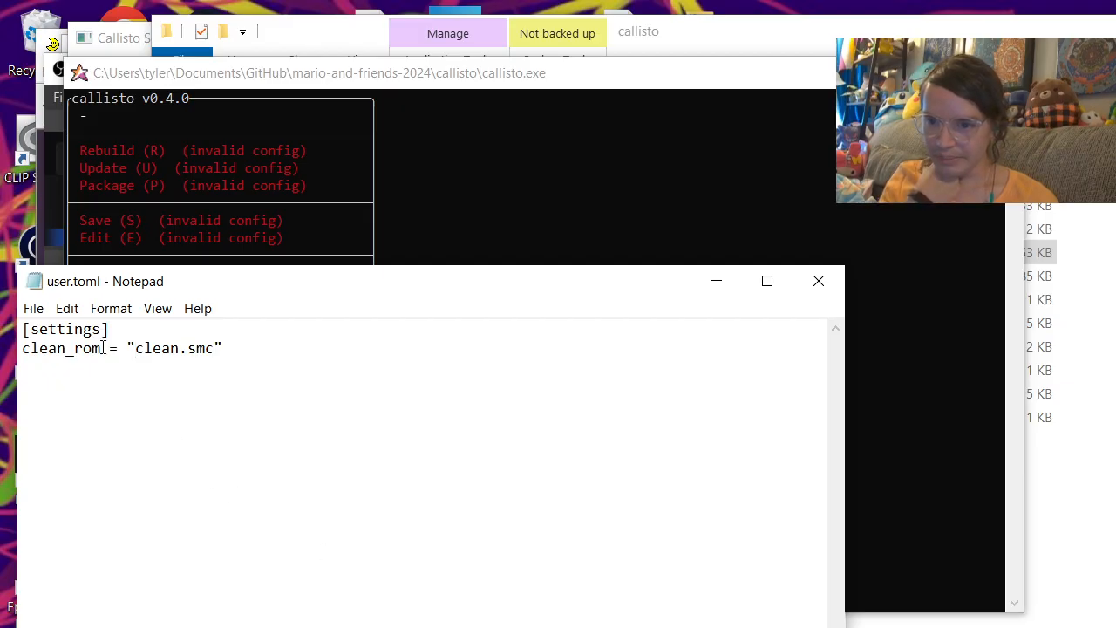
Step: Remove the spaces around the equals sign in the clean_rom line of user.toml and save the file
drag(100, 348, 129, 354)
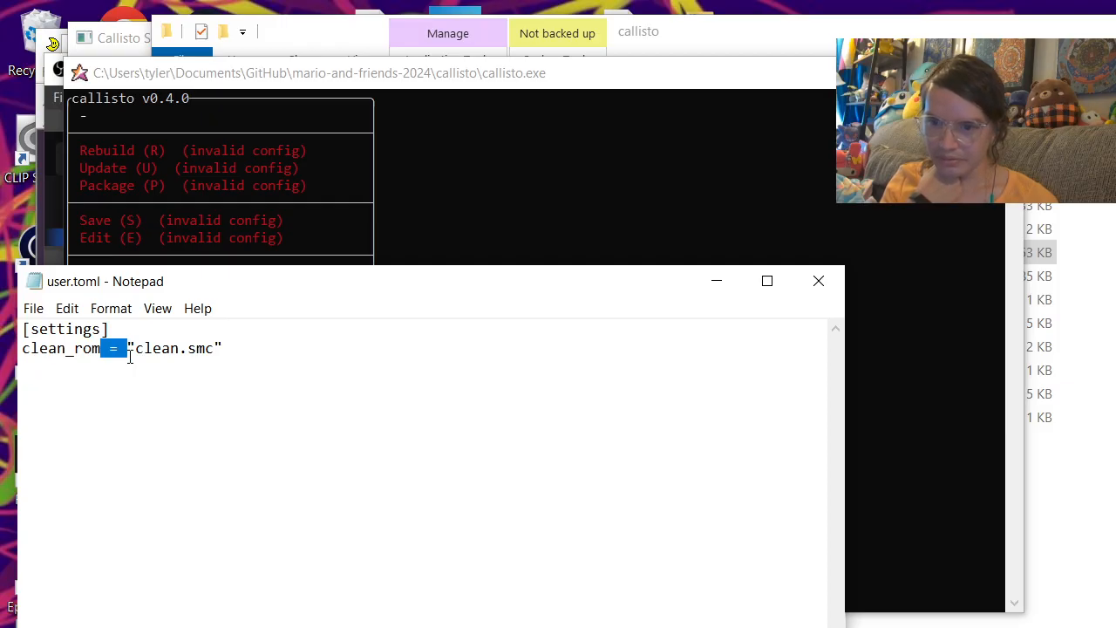
drag(129, 355, 118, 353)
click(117, 353)
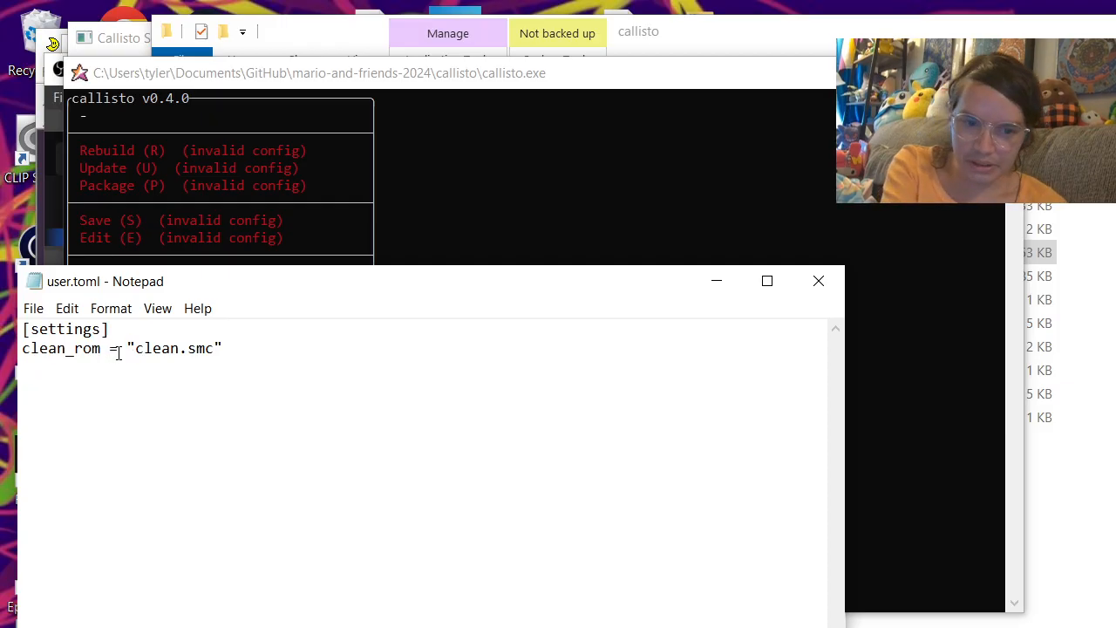
key(BackSpace)
click(122, 349)
key(BackSpace)
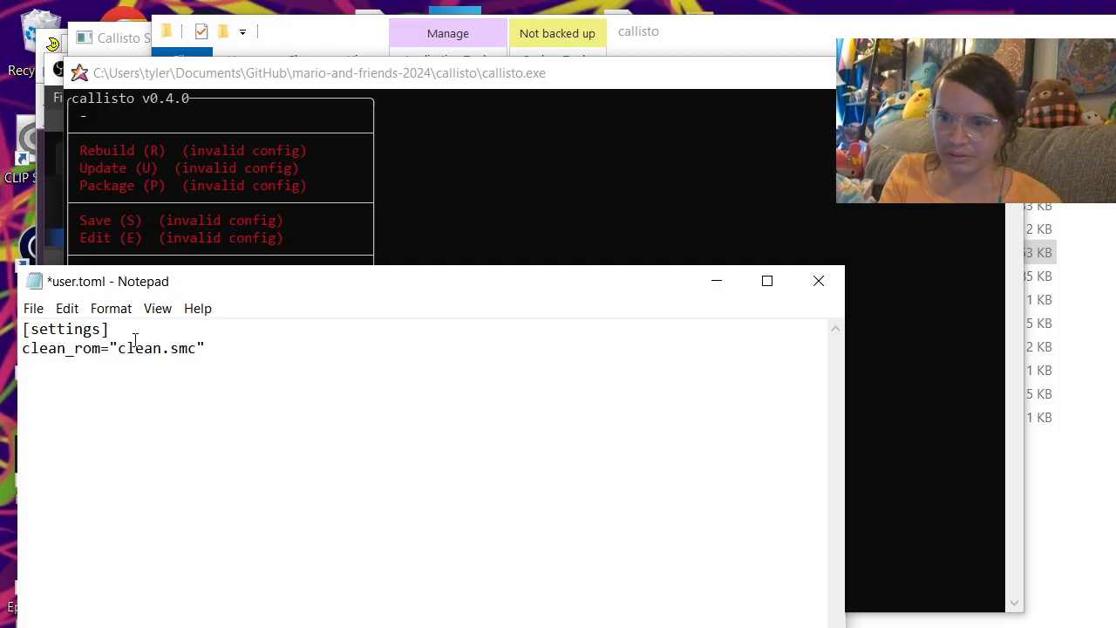
key(ctrl+s)
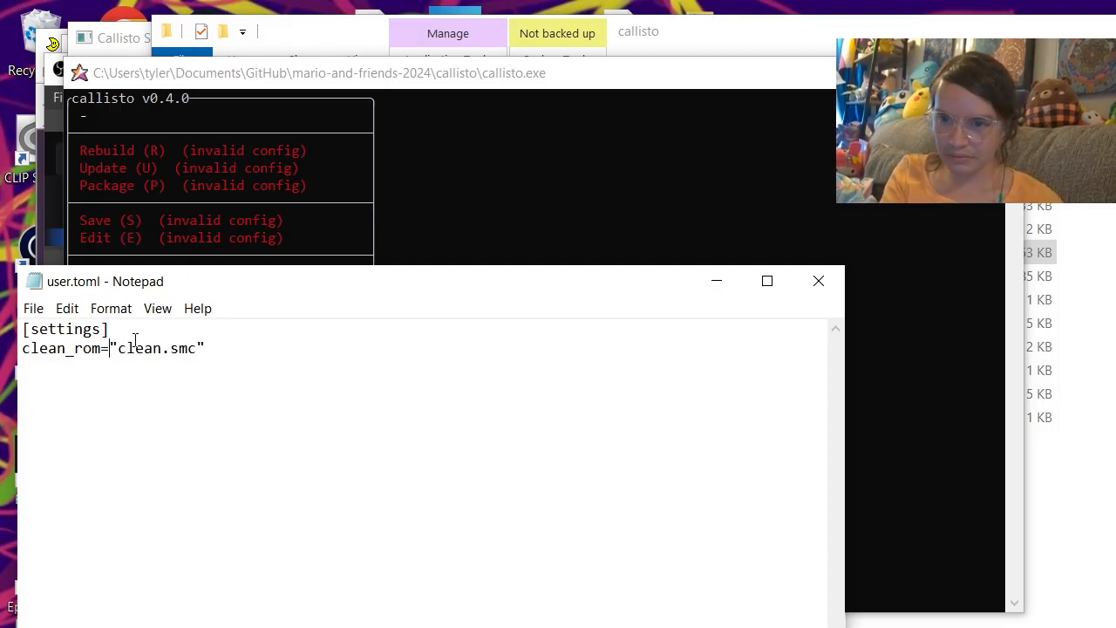
Step: Exit the running Callisto console and relaunch callisto.exe from the mario-and-friends-2024 project to test the configuration
click(621, 84)
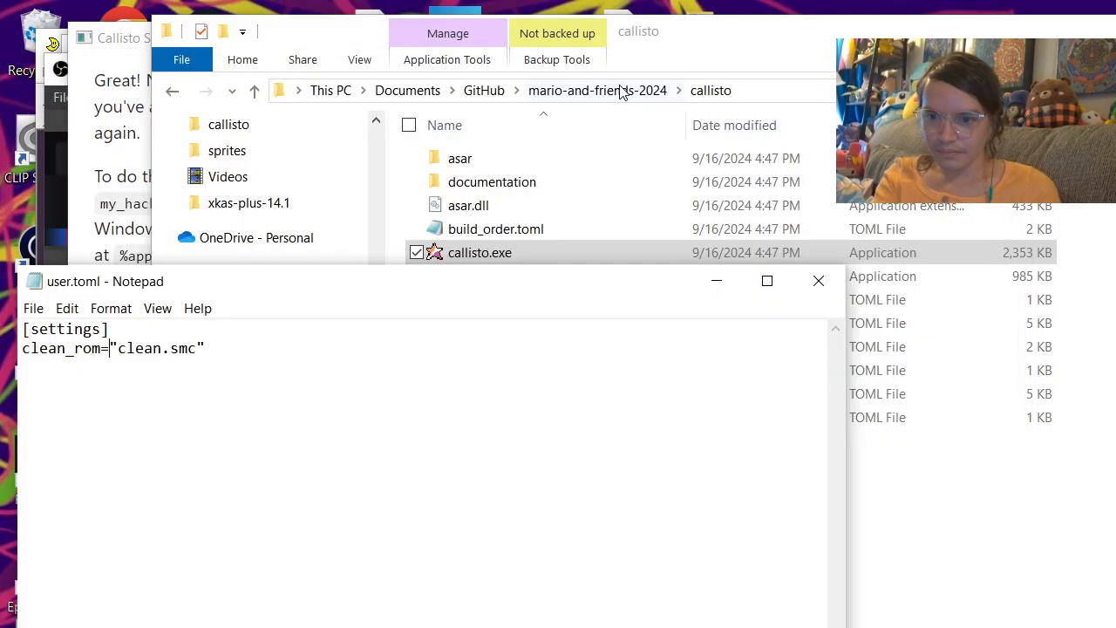
key(Escape)
click(1076, 561)
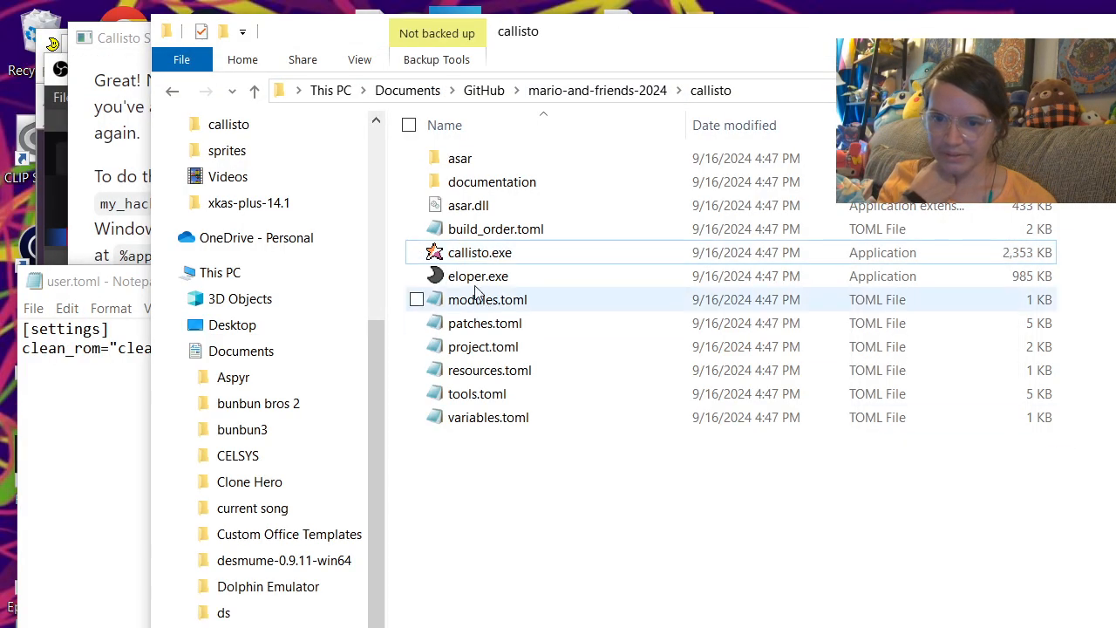
double_click(475, 260)
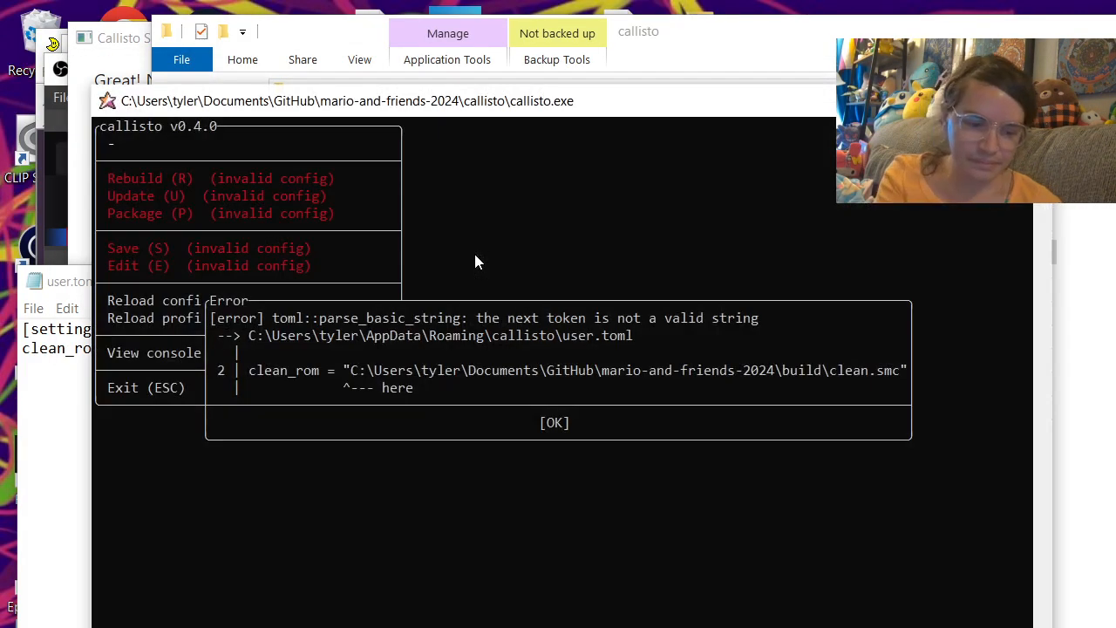
key(Return)
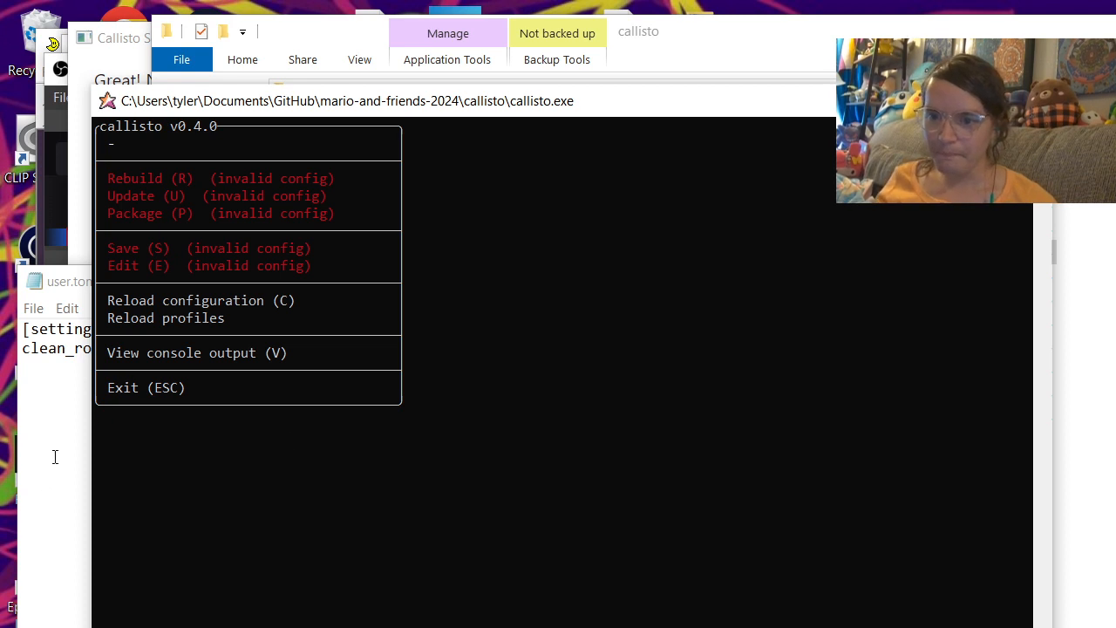
Step: Restore the spaces around the equals sign in the clean_rom line of the open user.toml
click(58, 456)
click(103, 348)
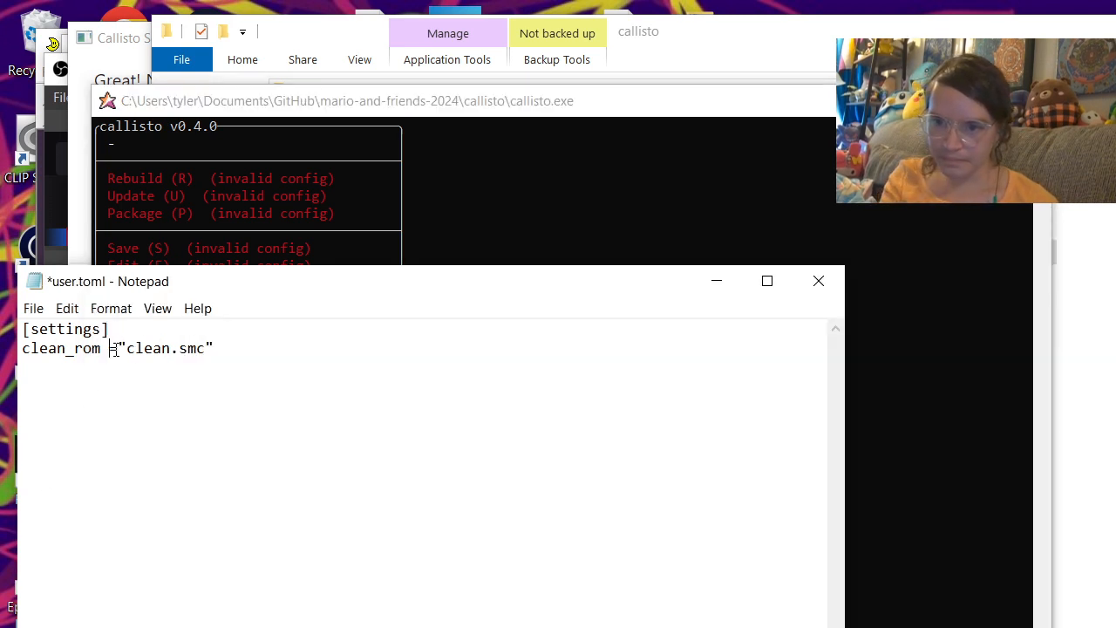
click(121, 348)
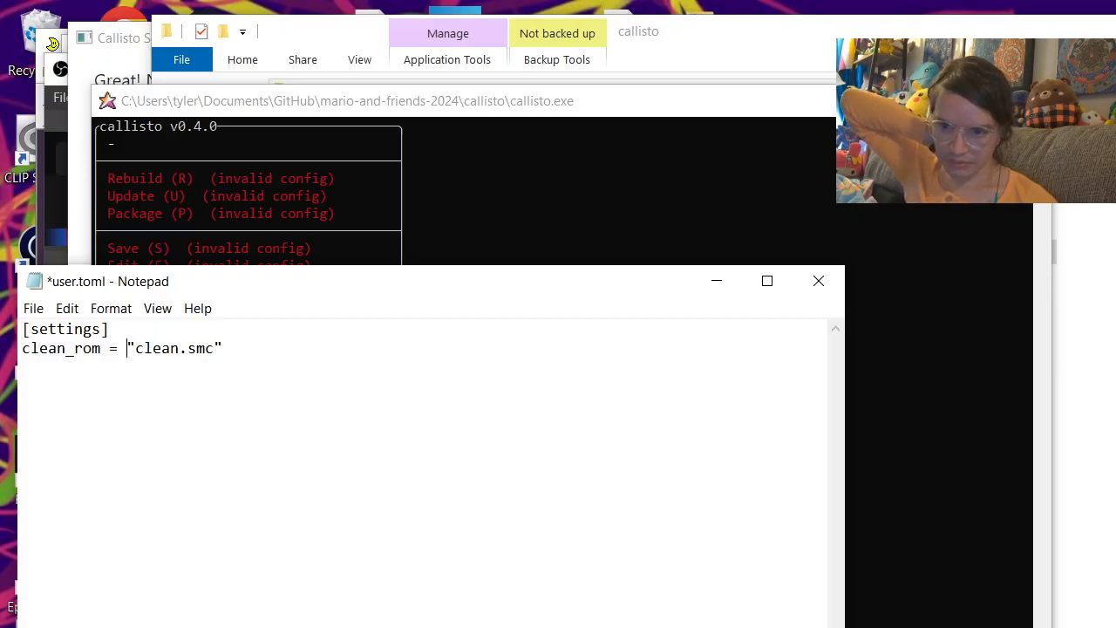
drag(19, 329, 110, 329)
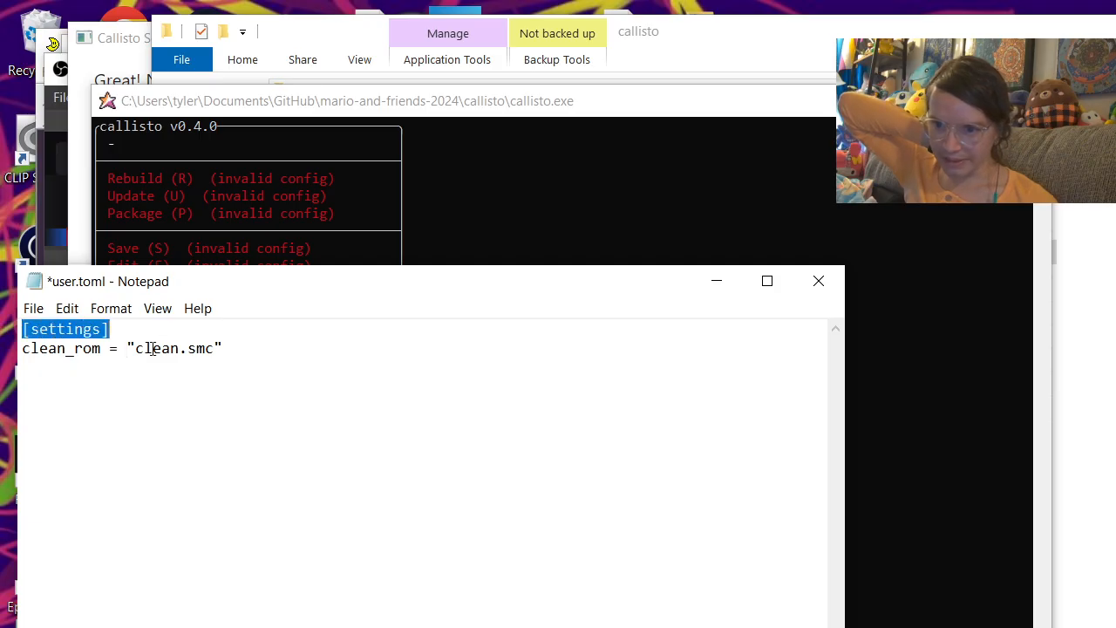
click(152, 348)
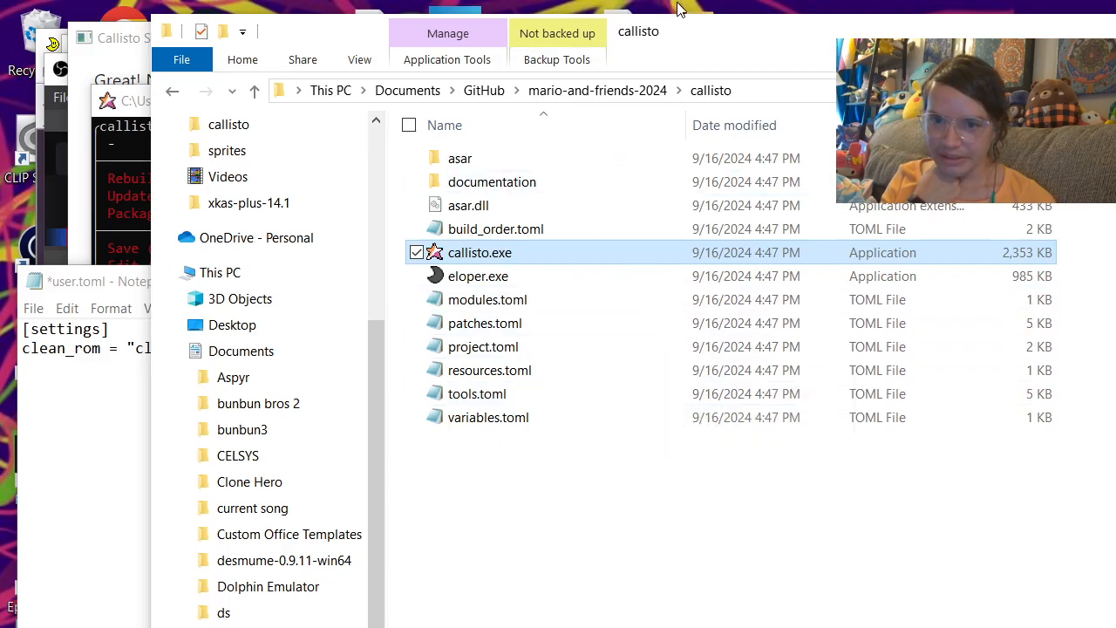
Step: Open build_order.toml from the project's callisto folder to inspect it, and close it again
mouse_move(686, 35)
mouse_down()
mouse_move(649, 32)
mouse_move(671, 35)
mouse_up()
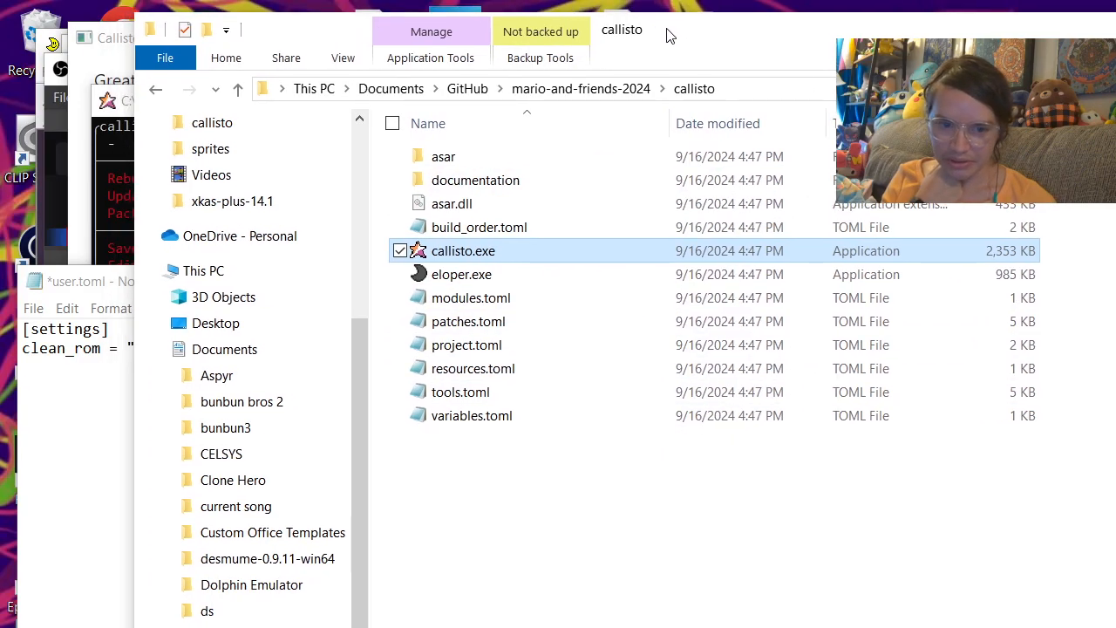
double_click(498, 230)
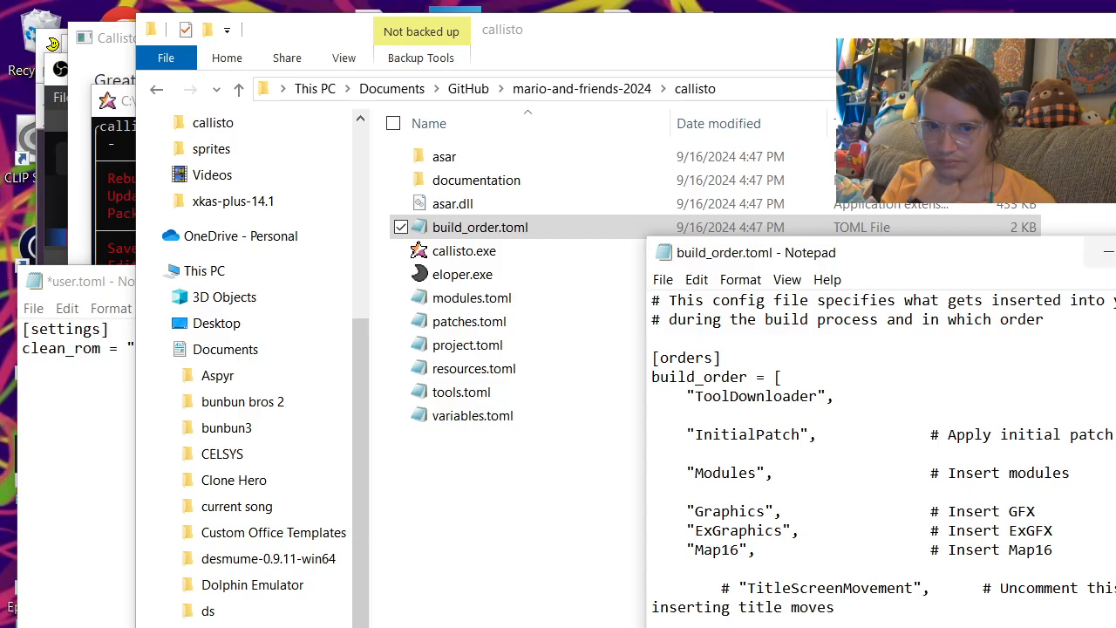
click(1106, 252)
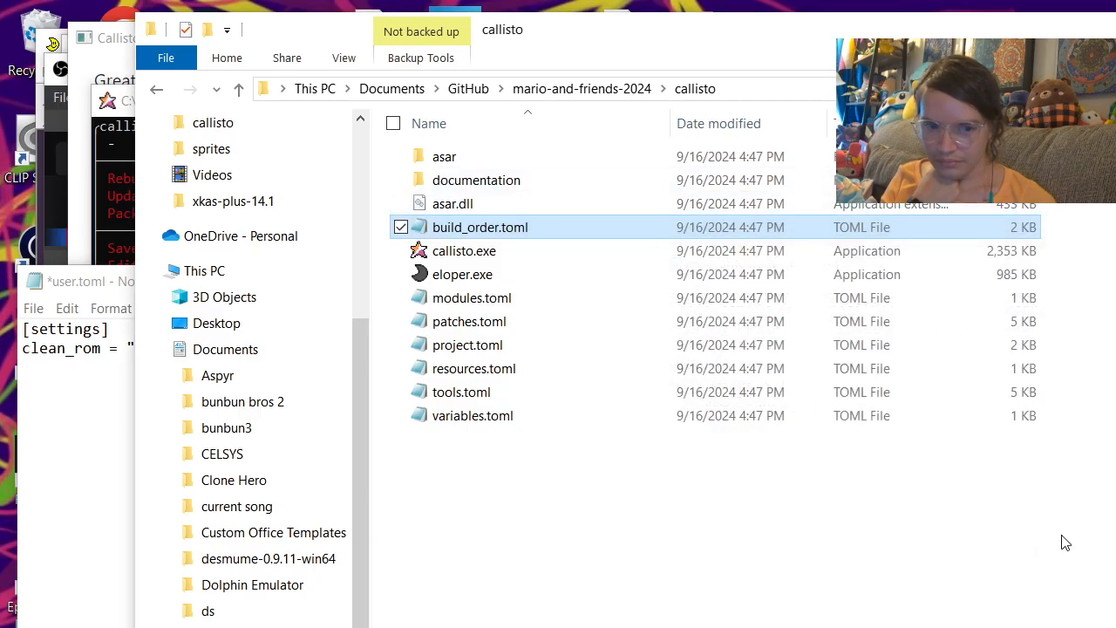
Step: Open user.toml from the AppData\Roaming\callisto folder and widen its window to fit the whole clean_rom line
click(1108, 624)
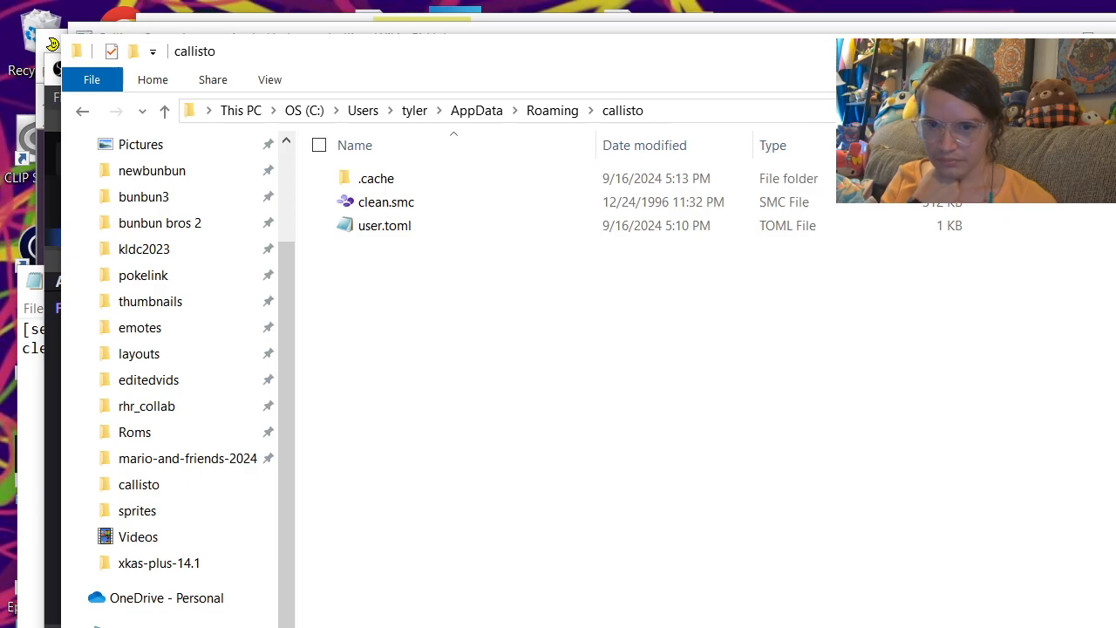
click(553, 111)
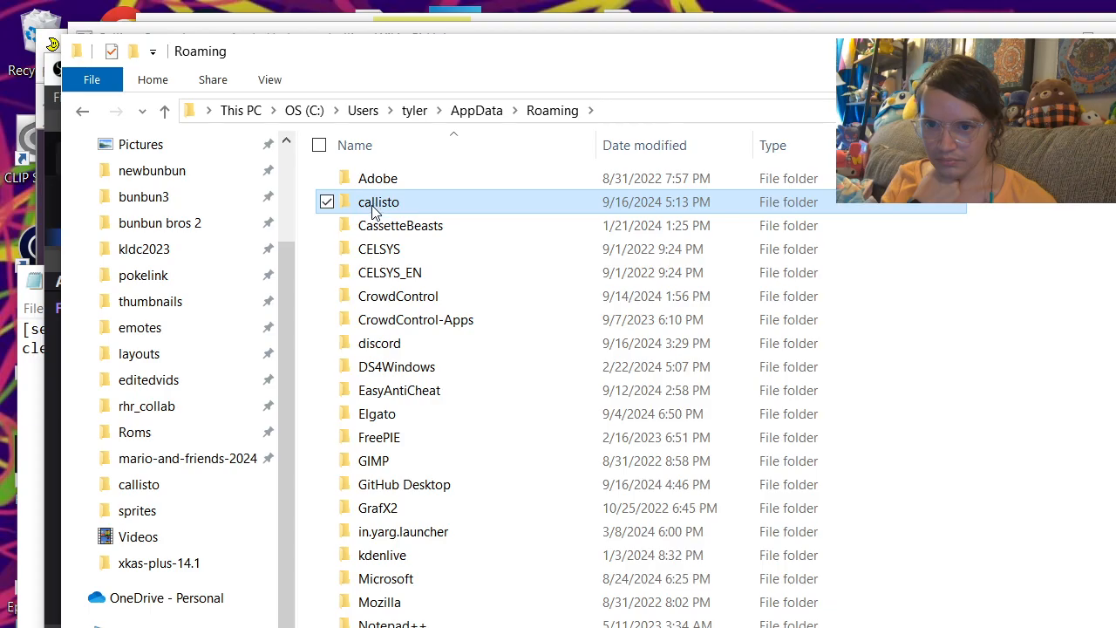
double_click(374, 207)
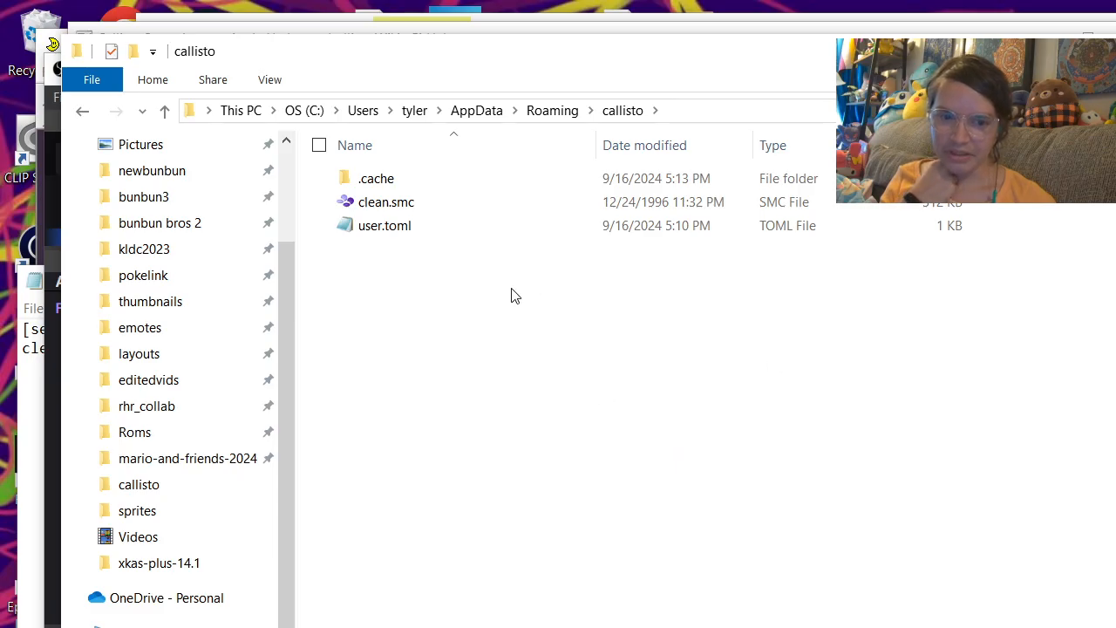
double_click(381, 233)
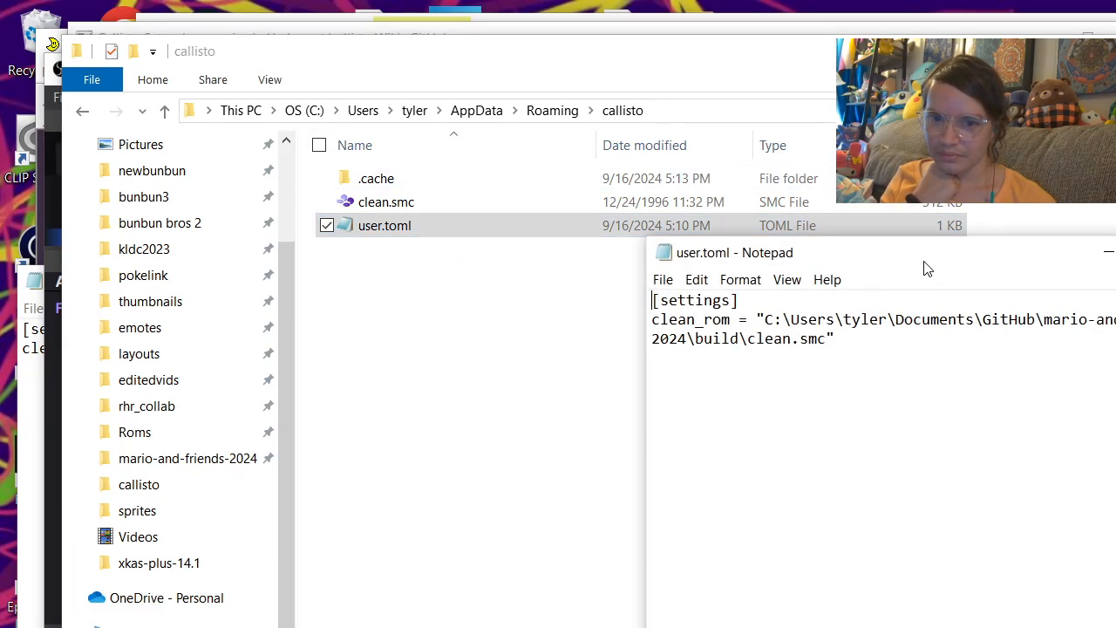
drag(922, 263, 576, 248)
drag(891, 377, 1108, 406)
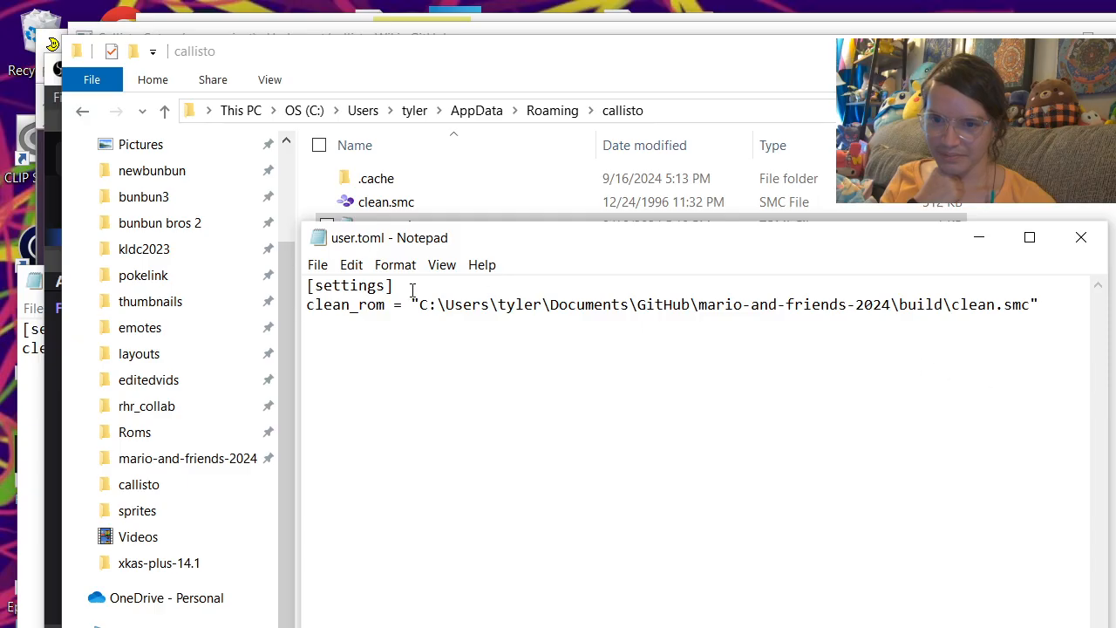
Step: Strip the folder path from clean_rom so it reads "clean.smc", then save and close user.toml
drag(419, 305, 951, 317)
key(BackSpace)
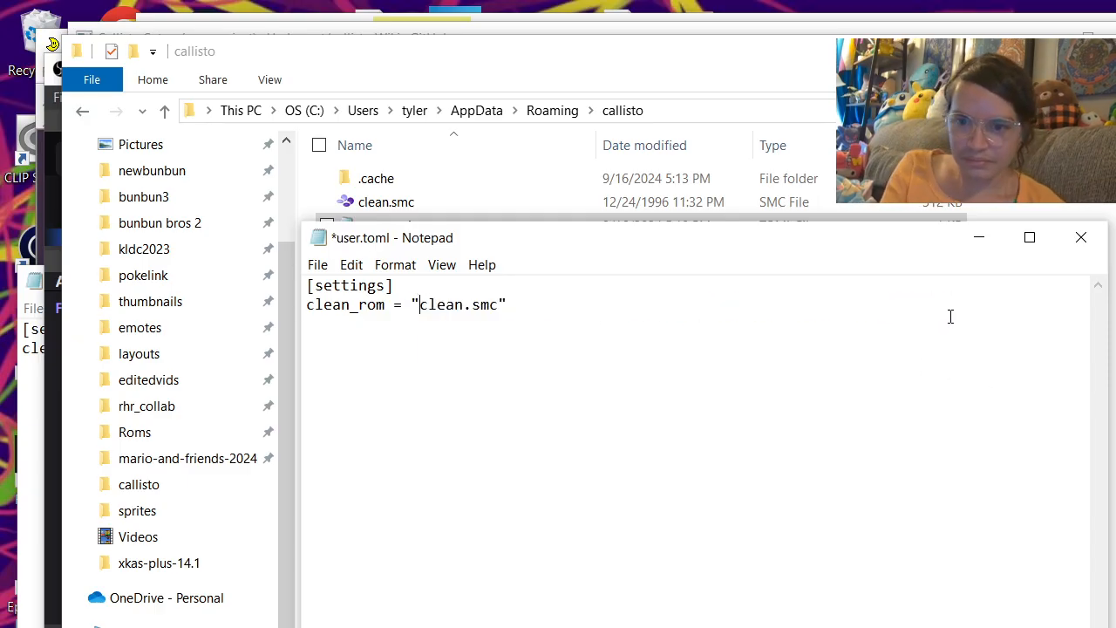
click(1081, 237)
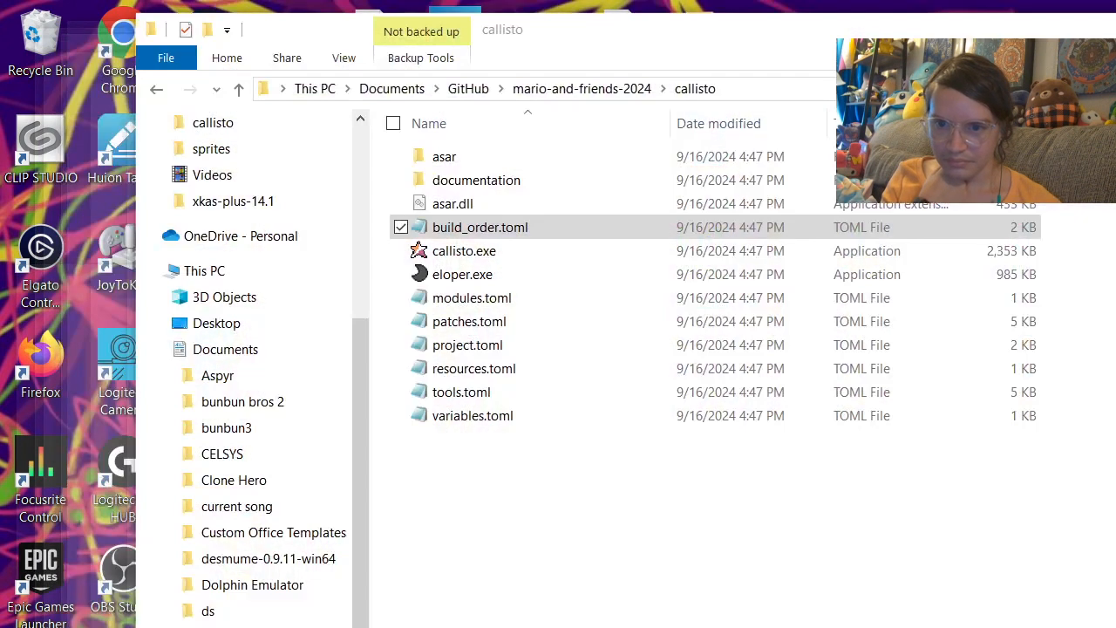
Step: Launch callisto.exe from the project's callisto folder and run Rebuild, choosing to run Save first
click(427, 2)
double_click(481, 251)
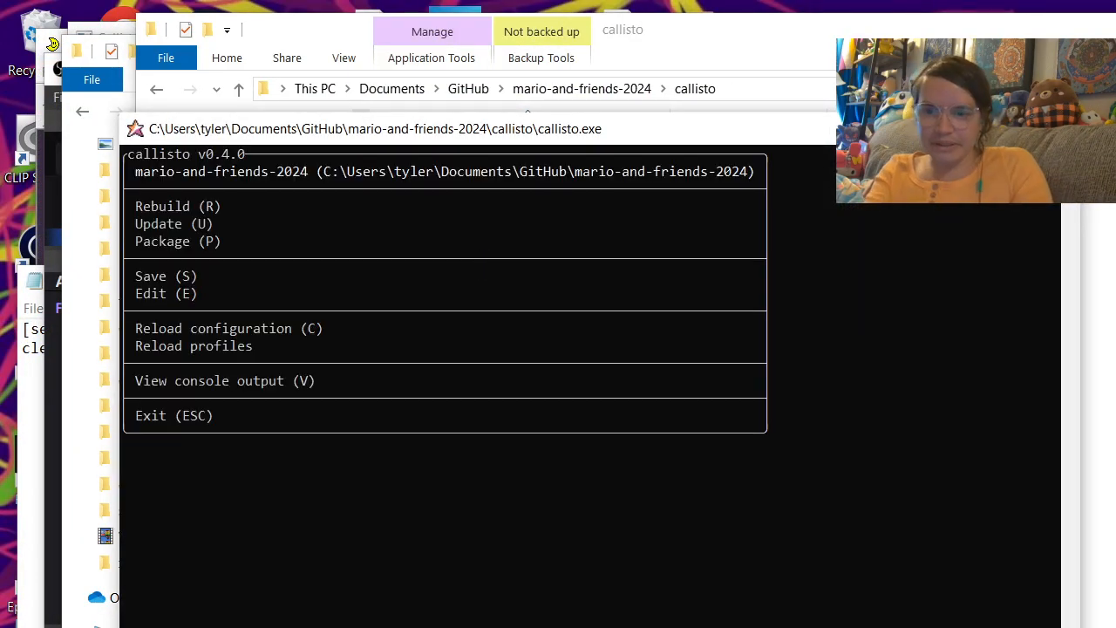
key(r)
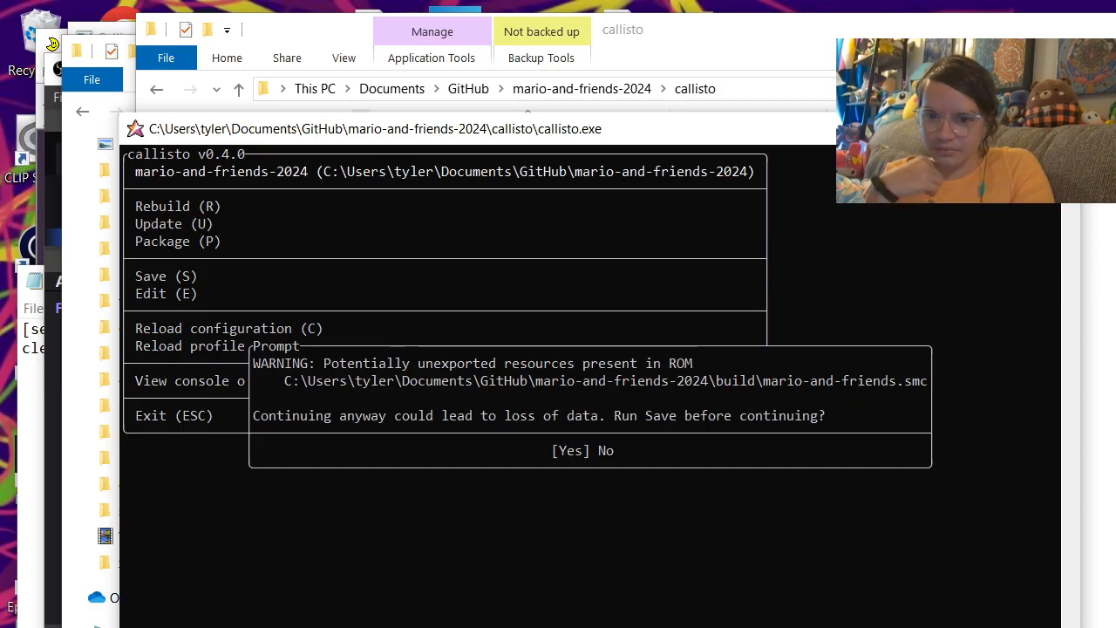
key(Return)
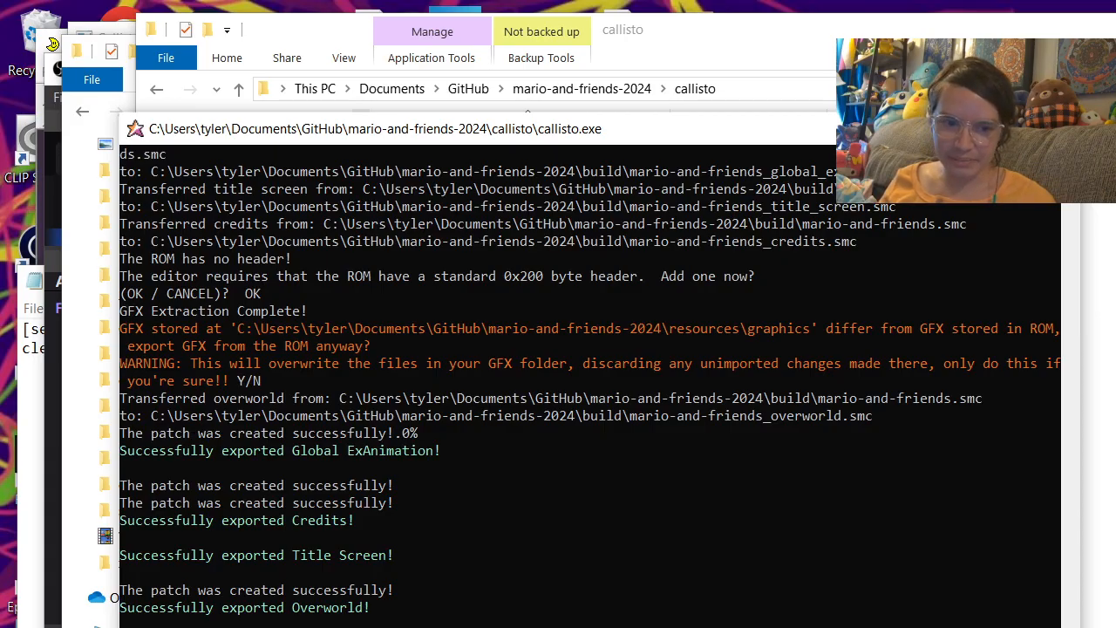
Step: Review the Callisto console output of the resource export for ROM access errors and the graphics overwrite warning
key(alt+Tab)
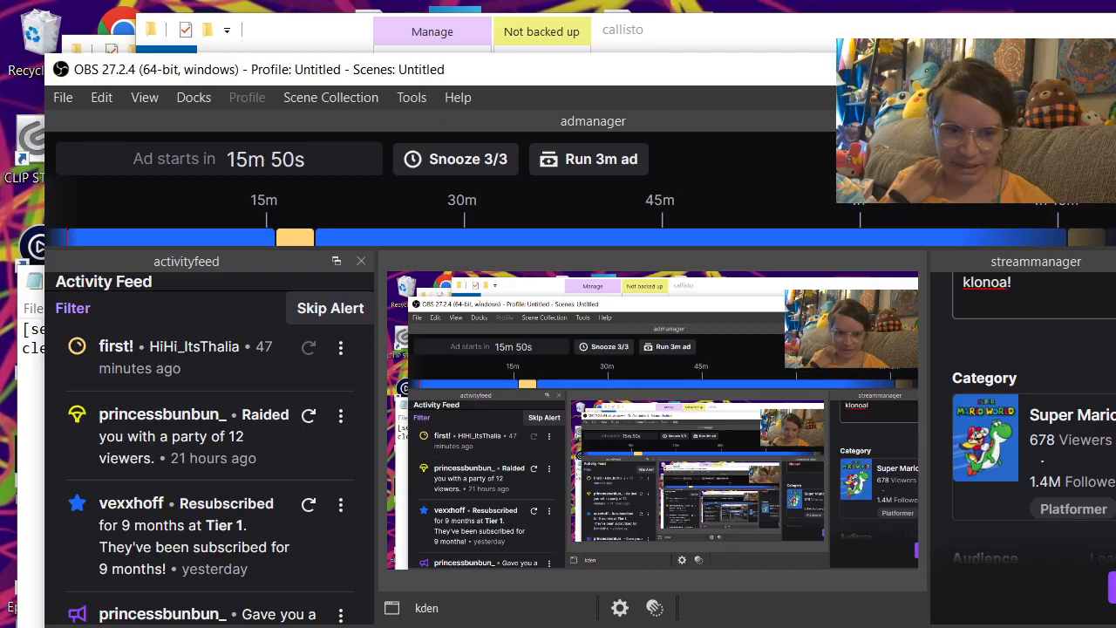
key(alt+Tab)
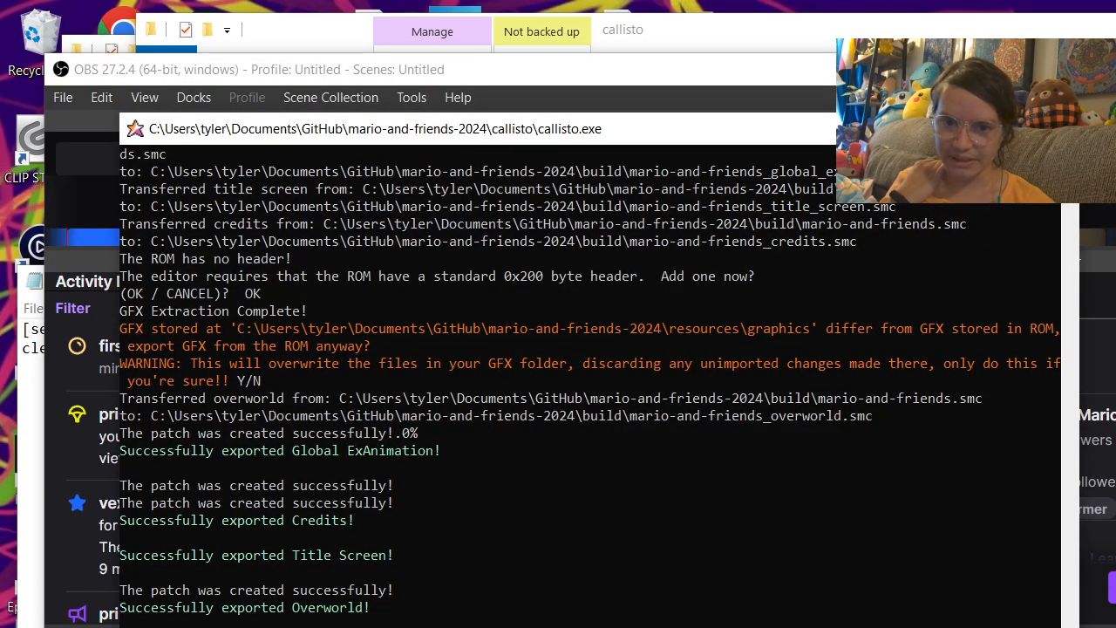
scroll(817, 436, up, 8)
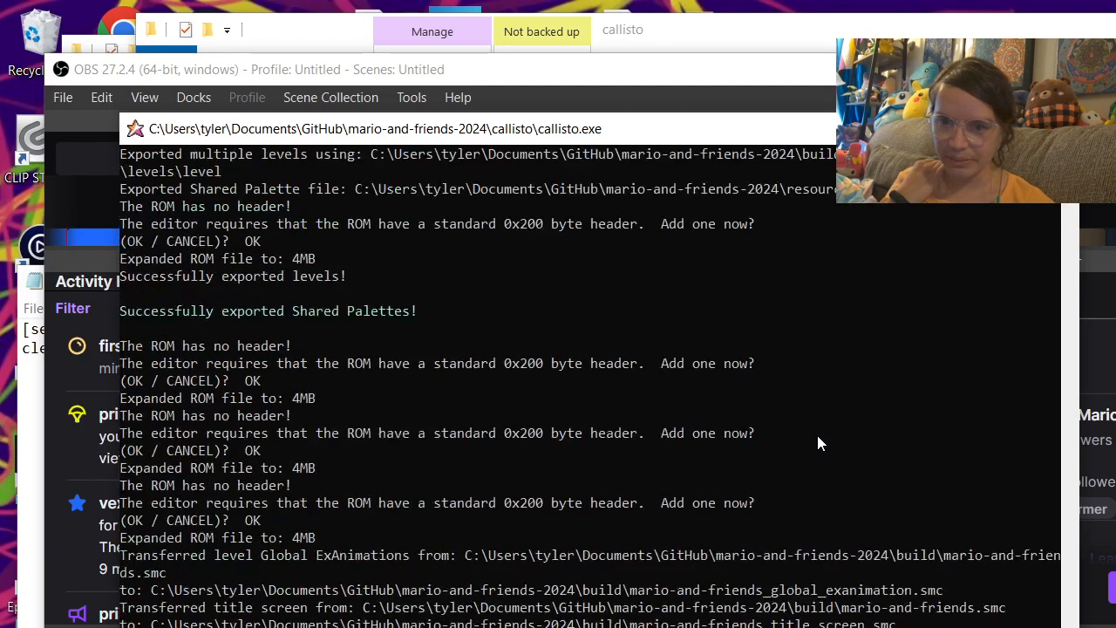
scroll(818, 437, up, 10)
scroll(817, 435, up, 4)
scroll(817, 433, down, 14)
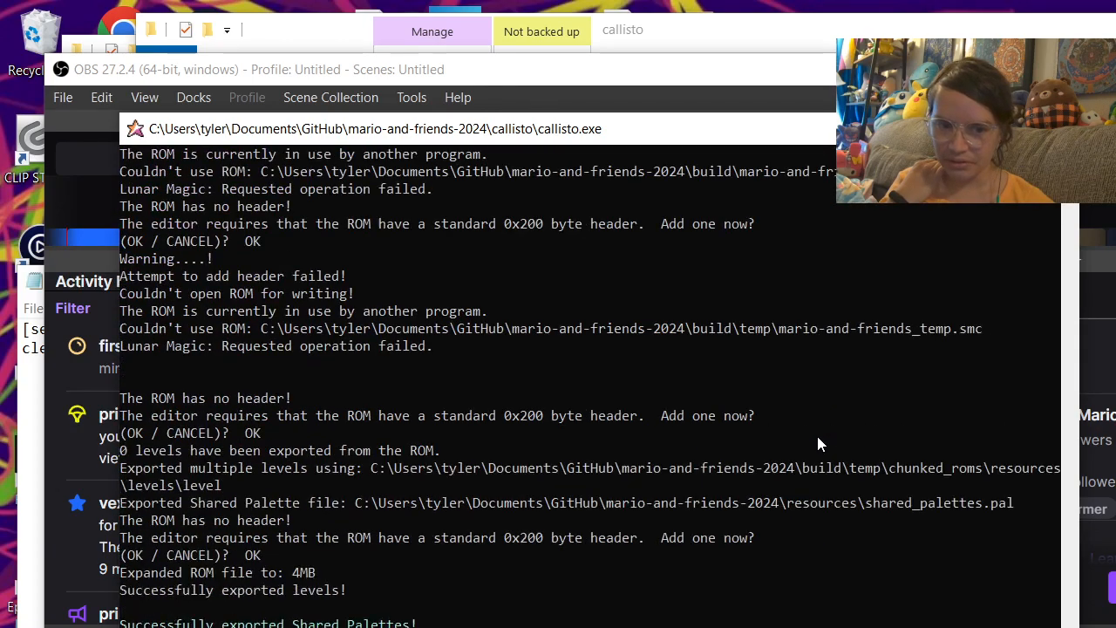
scroll(818, 438, down, 8)
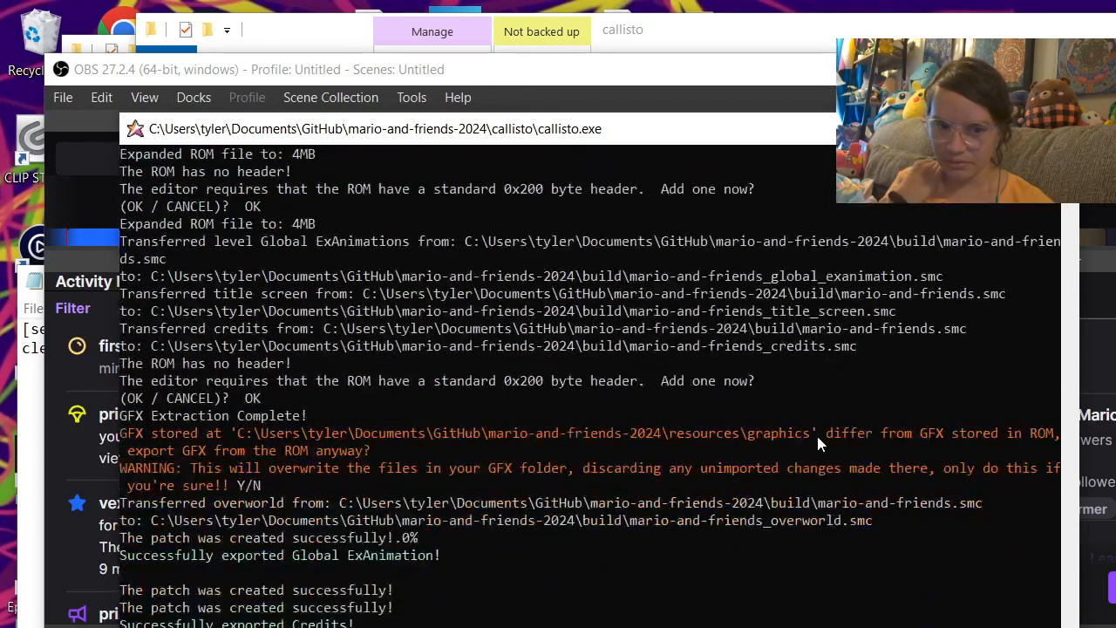
scroll(817, 439, down, 5)
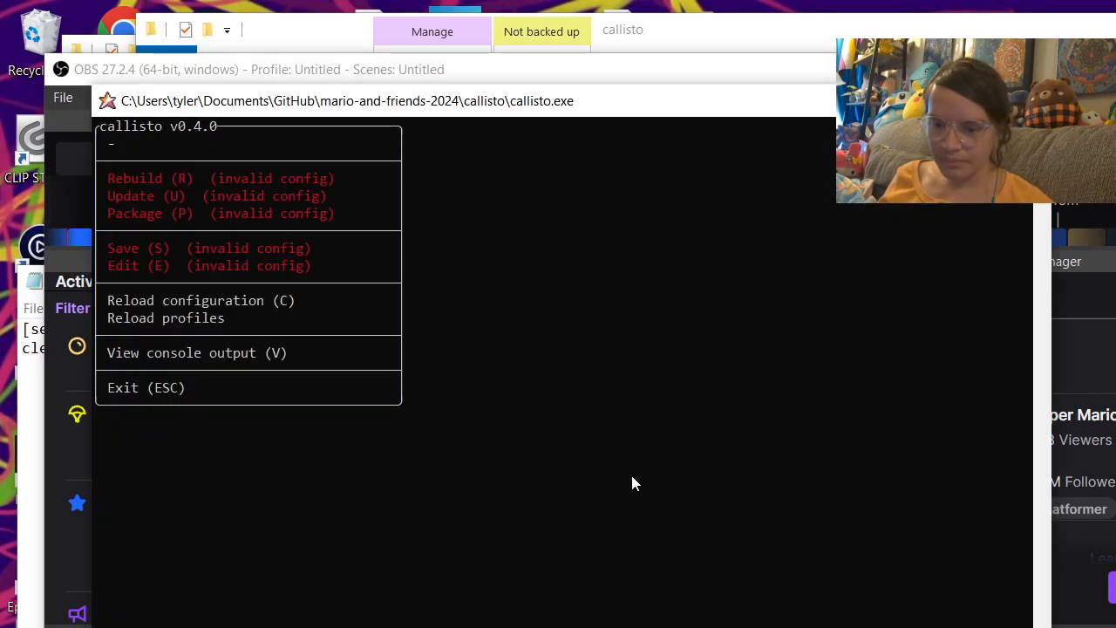
Step: Exit the Callisto session with the invalid config, relaunch callisto.exe, and try Rebuild with Save run first
key(Escape)
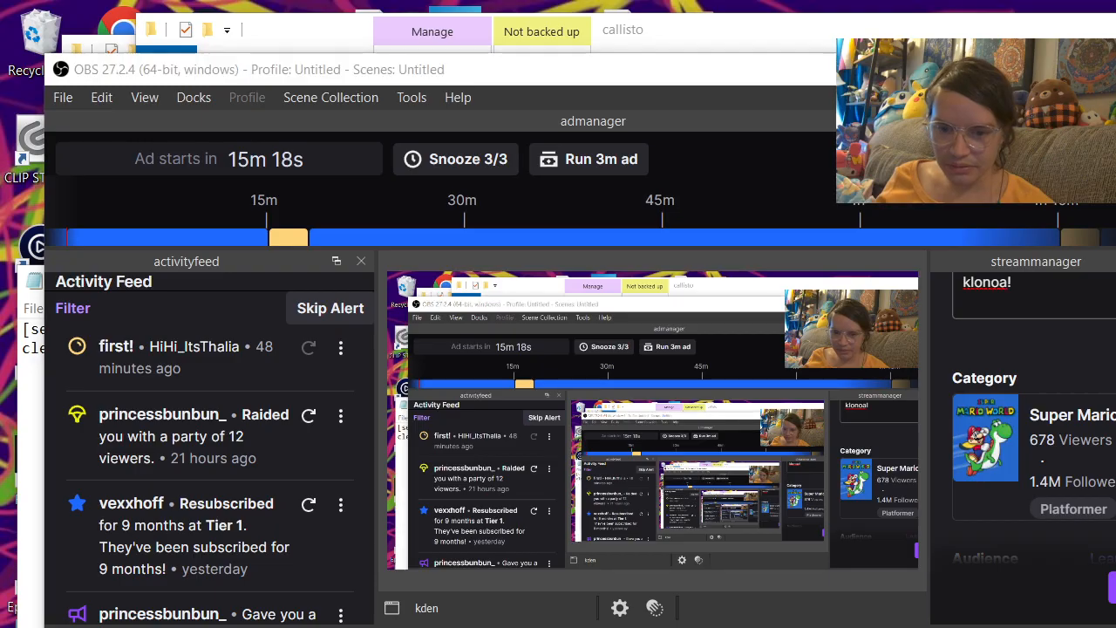
key(alt+Tab)
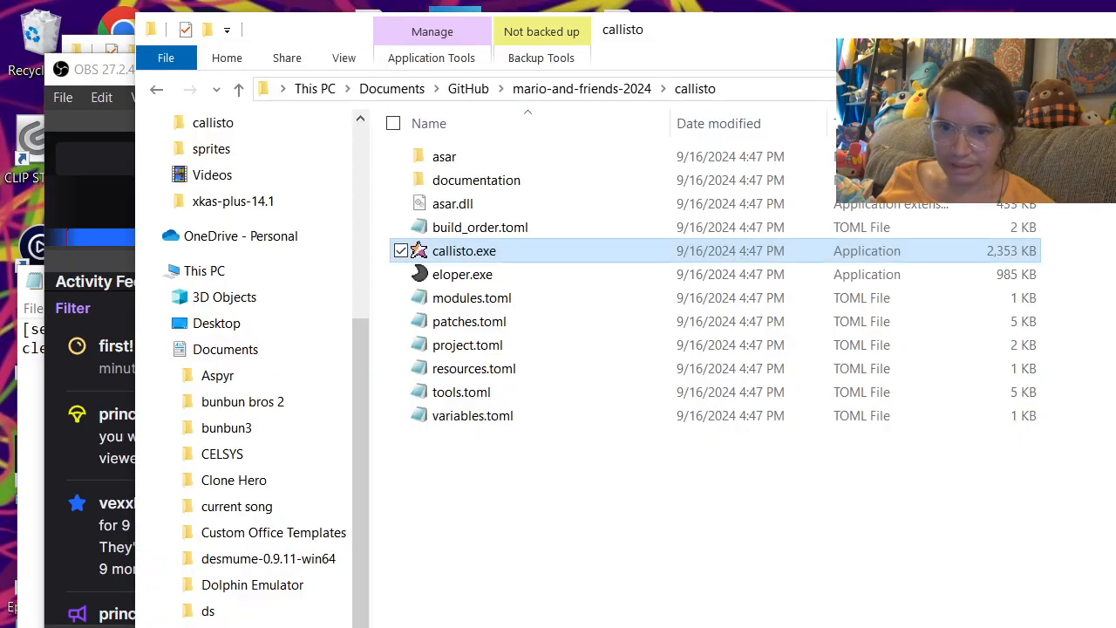
double_click(445, 255)
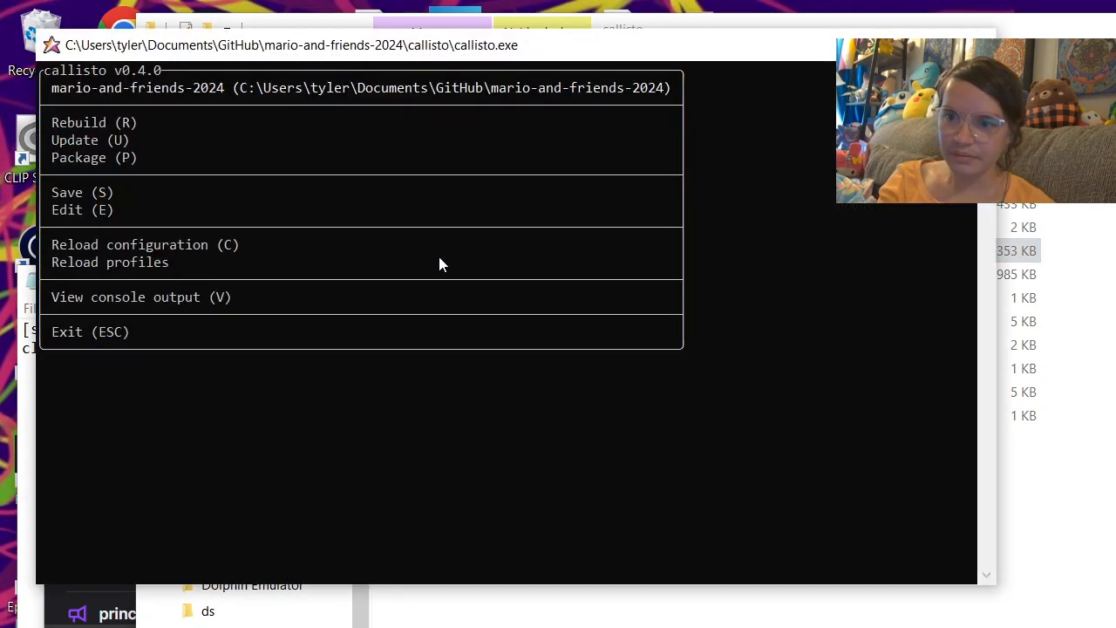
key(r)
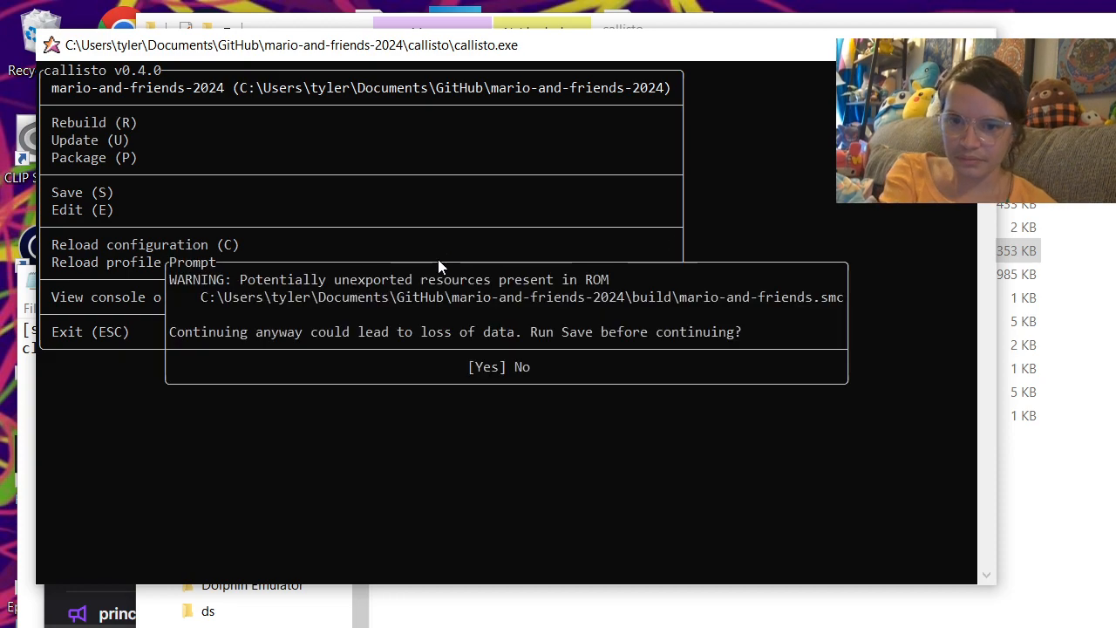
key(Return)
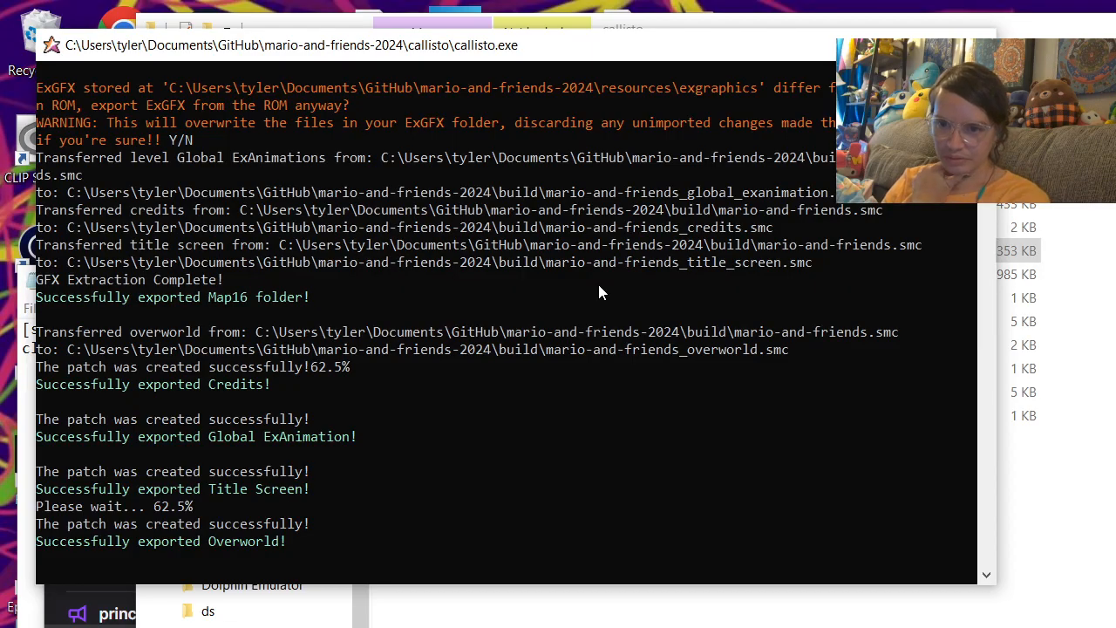
Step: Read through the Rebuild (with Save) console output for header prompts, export results and the ExGFX overwrite warning
scroll(597, 288, up, 6)
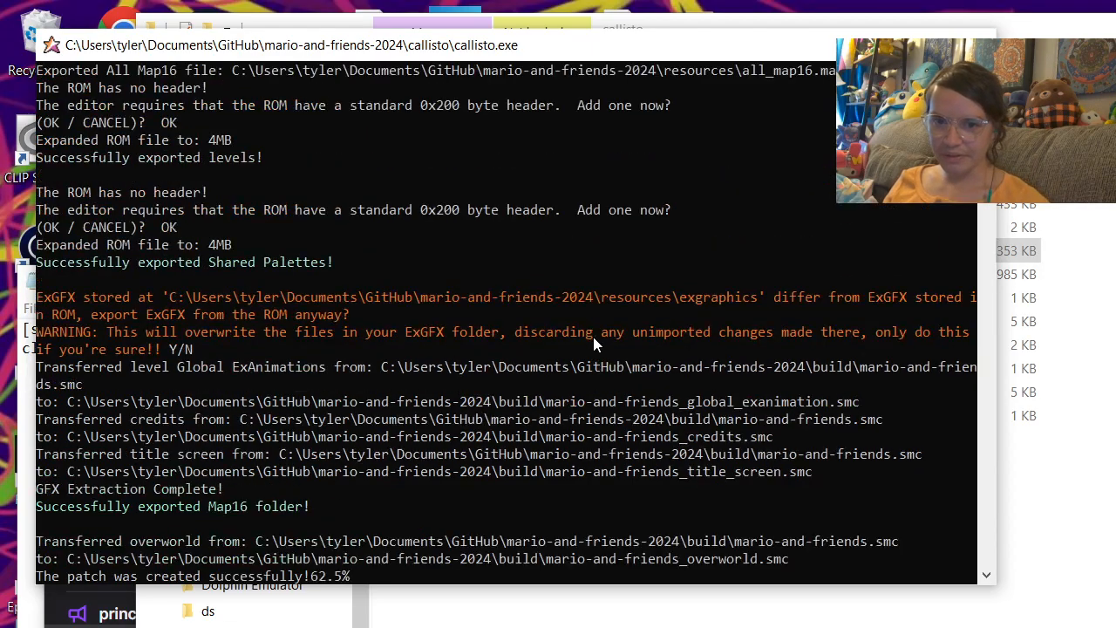
scroll(593, 344, up, 9)
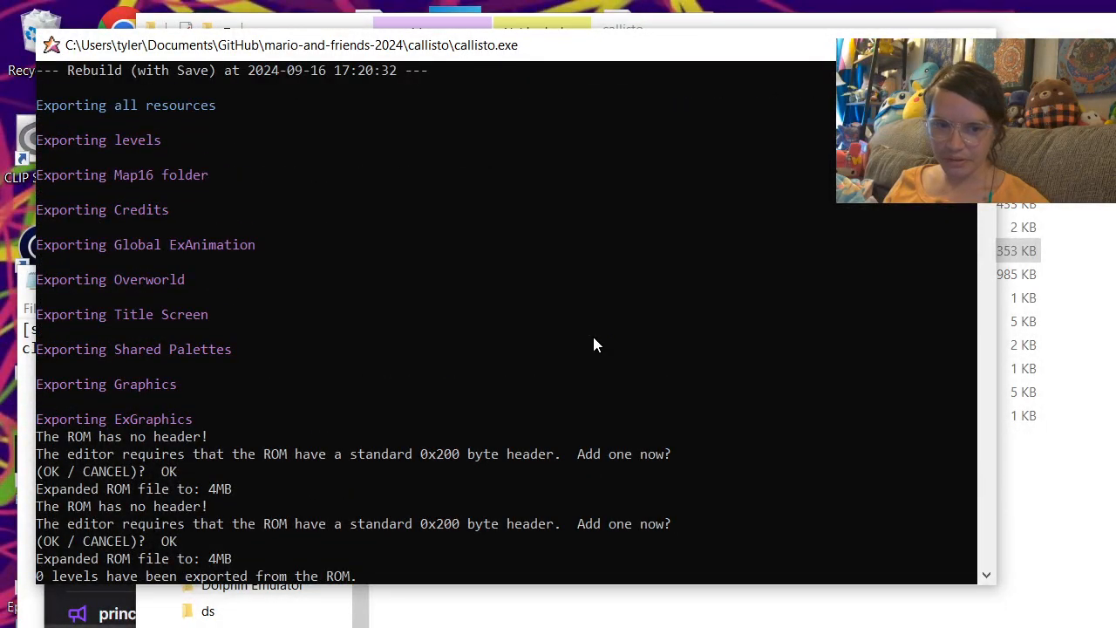
scroll(593, 346, down, 15)
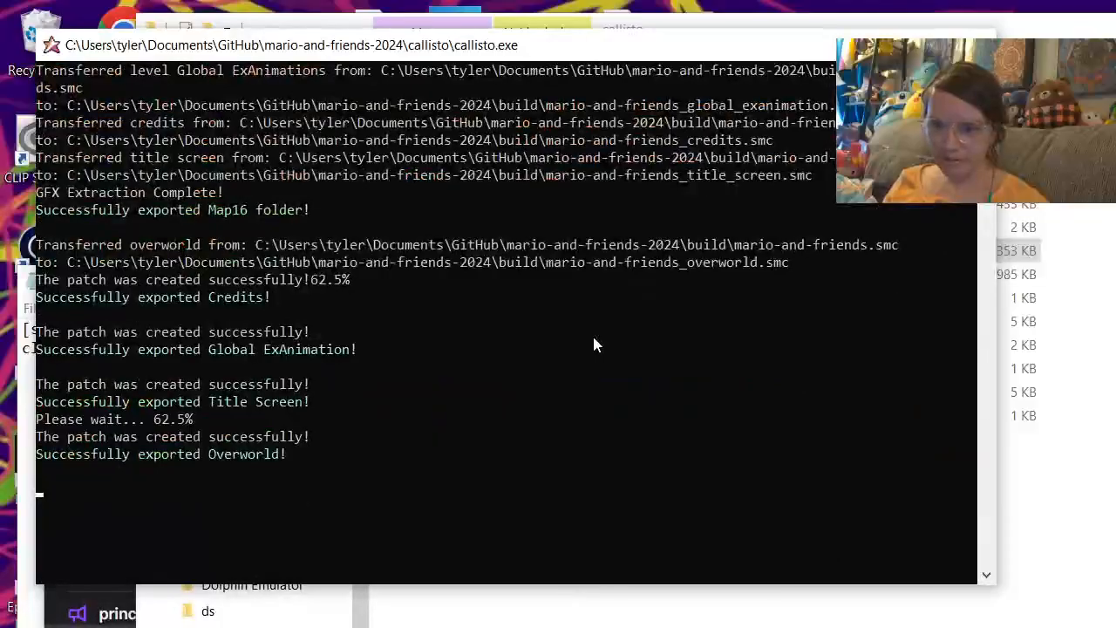
scroll(593, 346, up, 2)
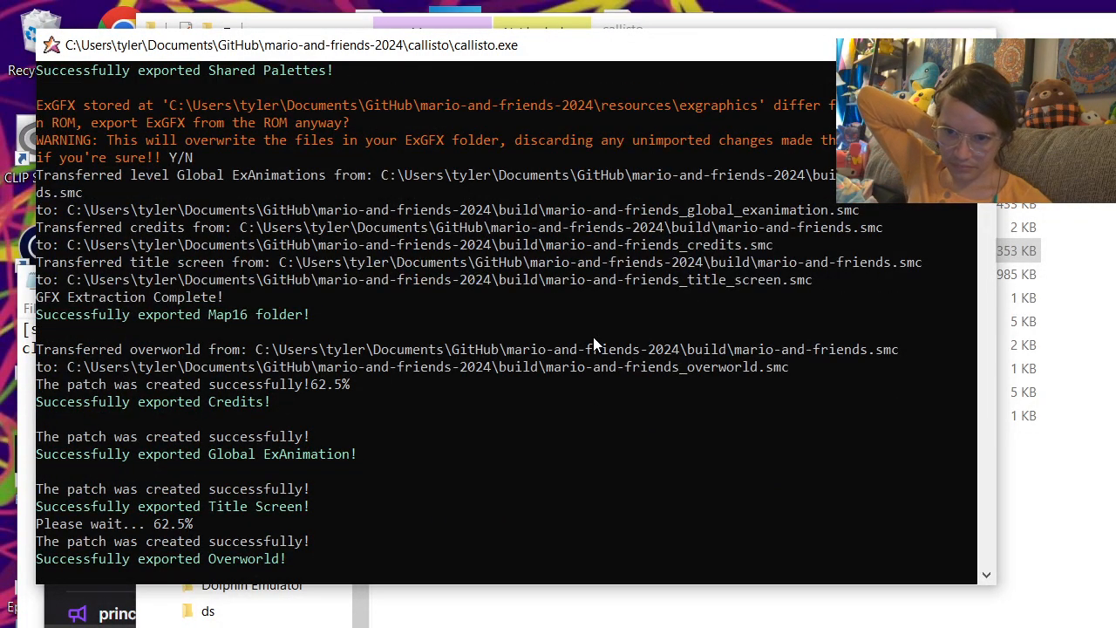
scroll(593, 336, down, 3)
scroll(658, 484, up, 2)
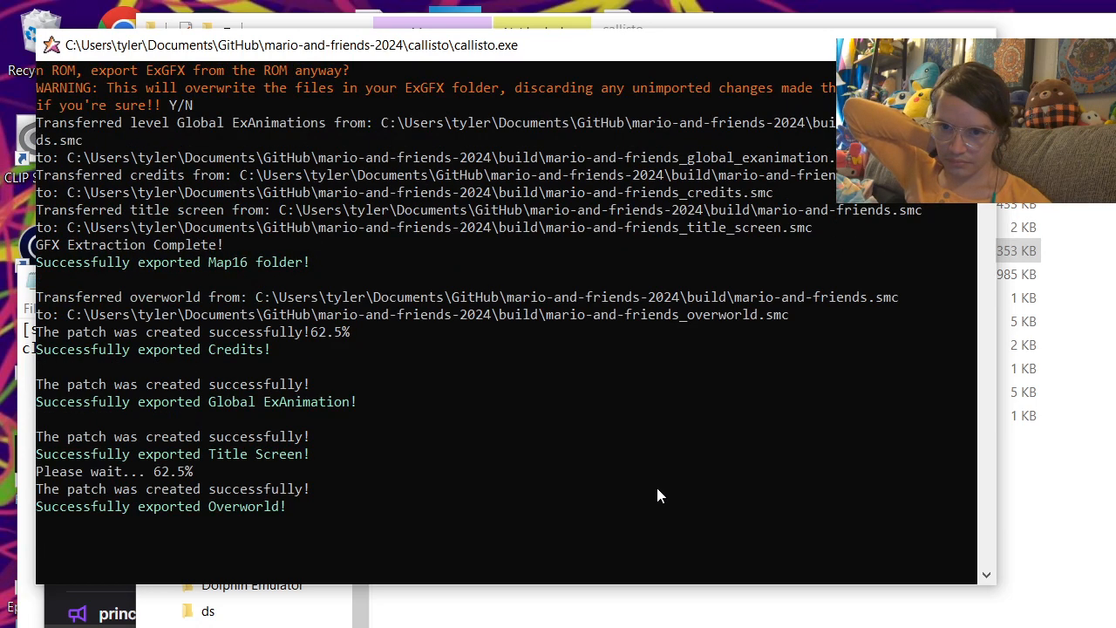
Step: Go up to the mario-and-friends-2024 project folder and close the running Callisto console
drag(715, 21, 921, 18)
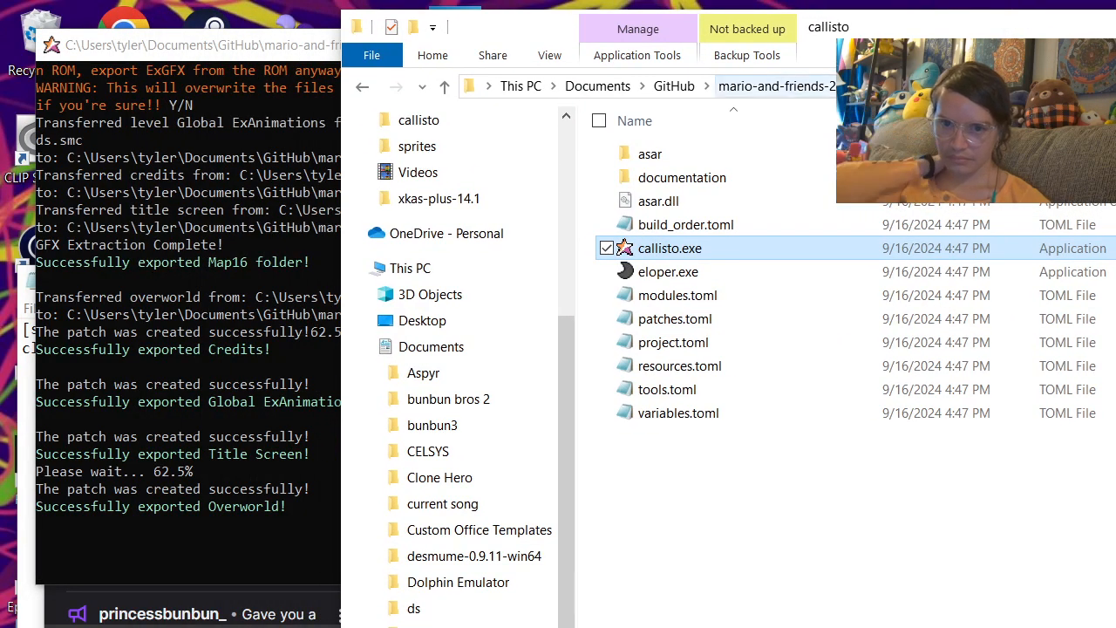
click(773, 86)
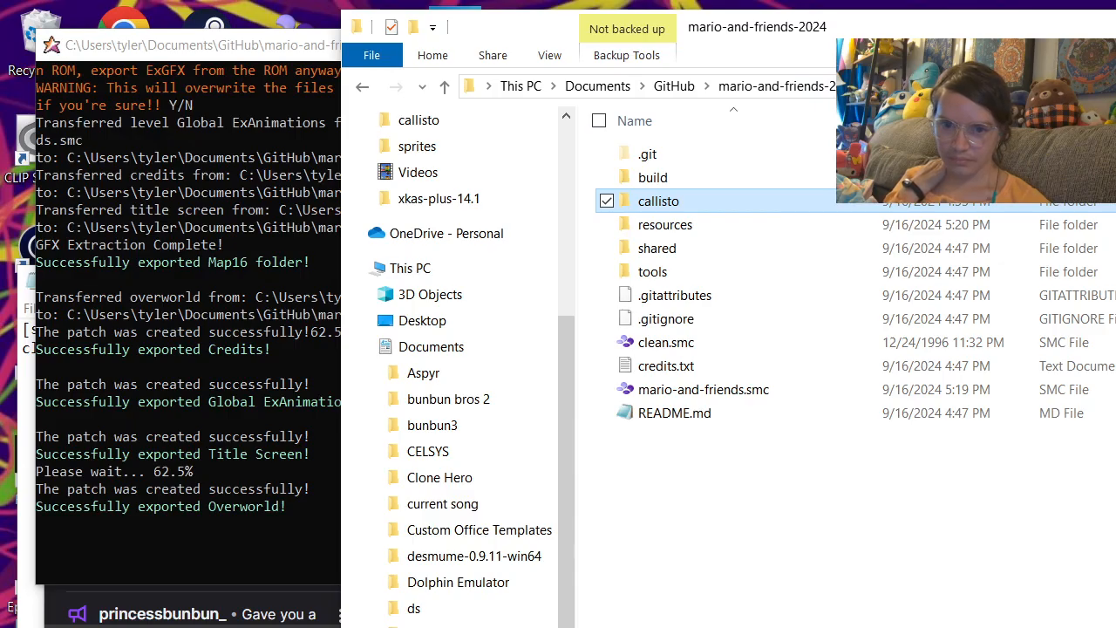
key(alt+Tab)
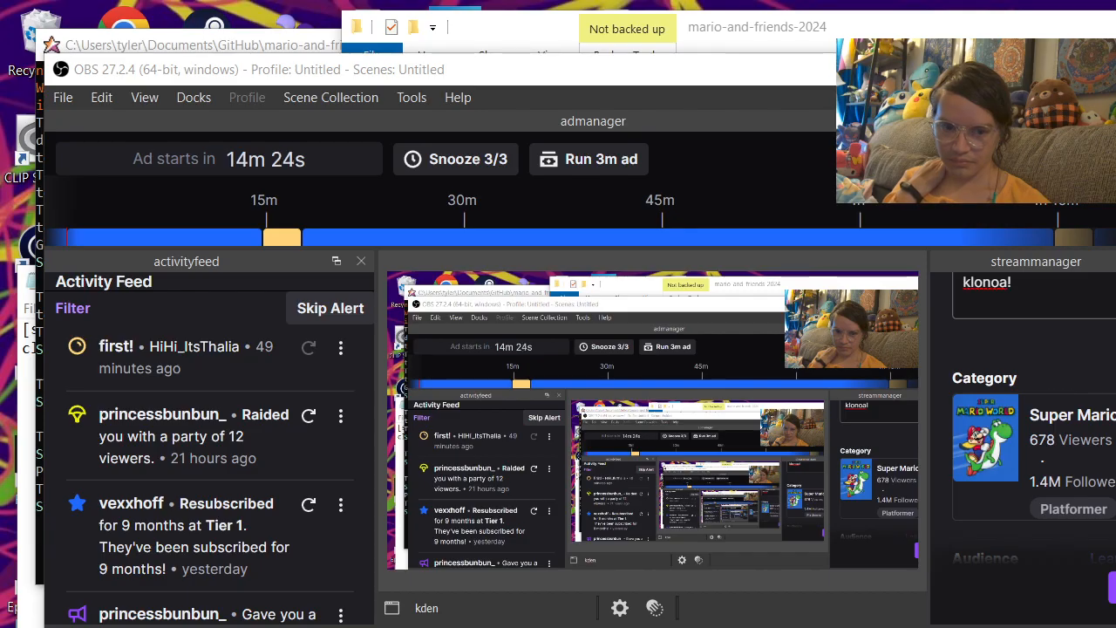
key(alt+Tab)
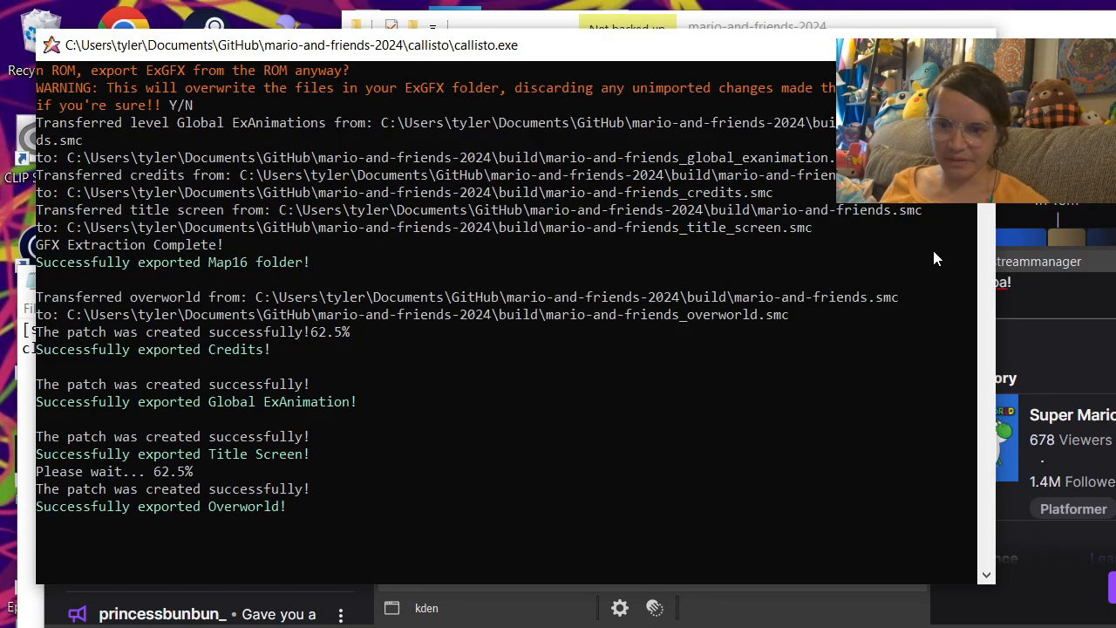
click(972, 45)
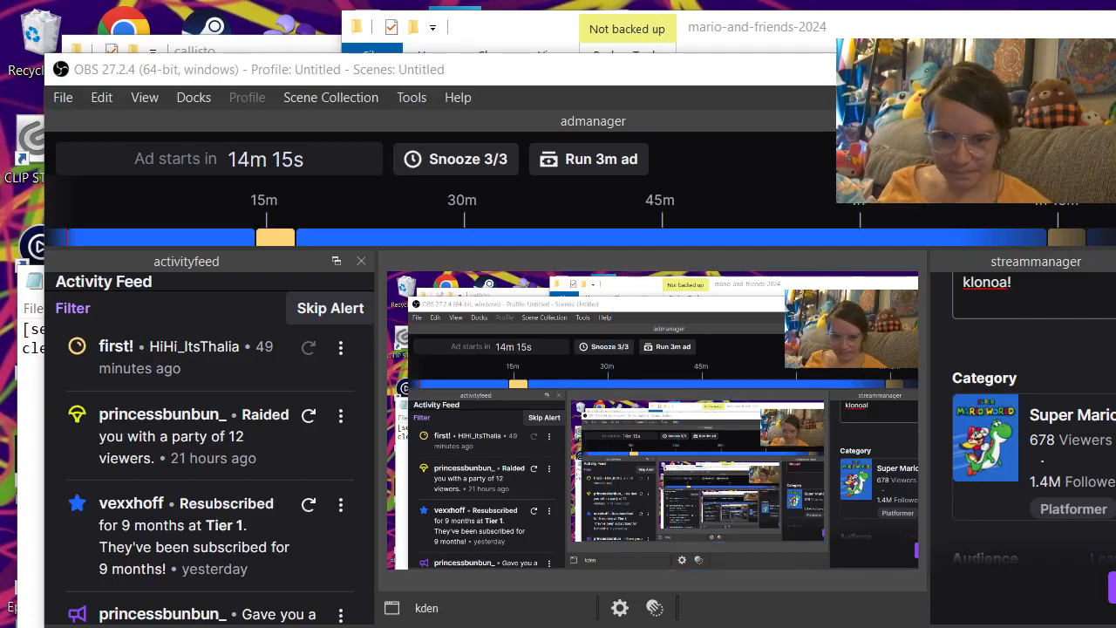
Step: Delete the generated files from the project's build folder, keeping only the temp folder
click(572, 14)
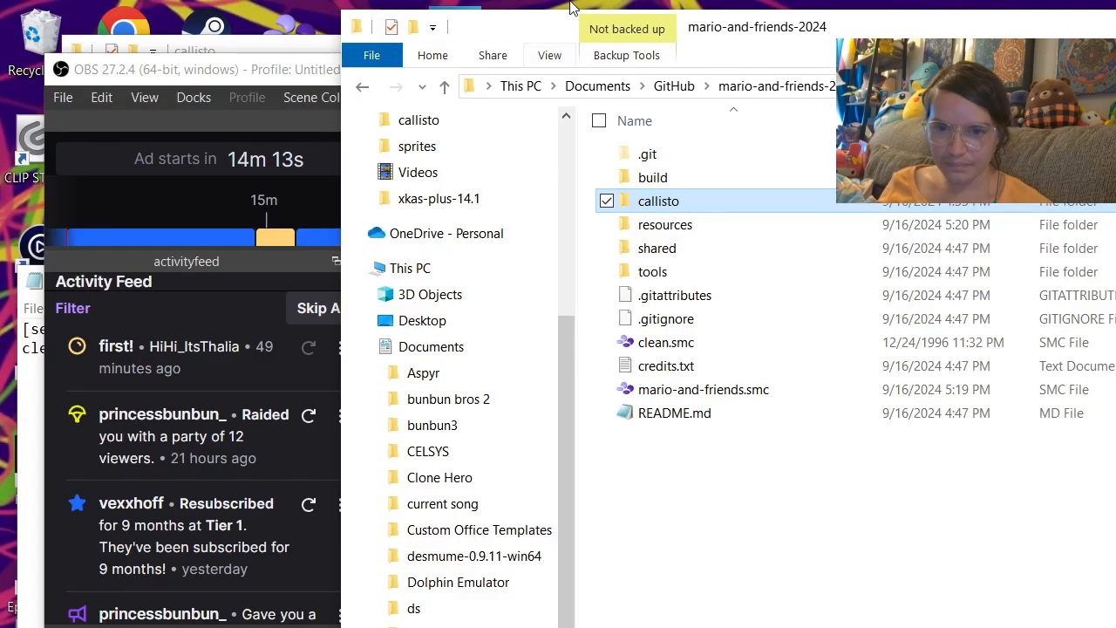
double_click(647, 185)
drag(667, 232, 677, 179)
key(Delete)
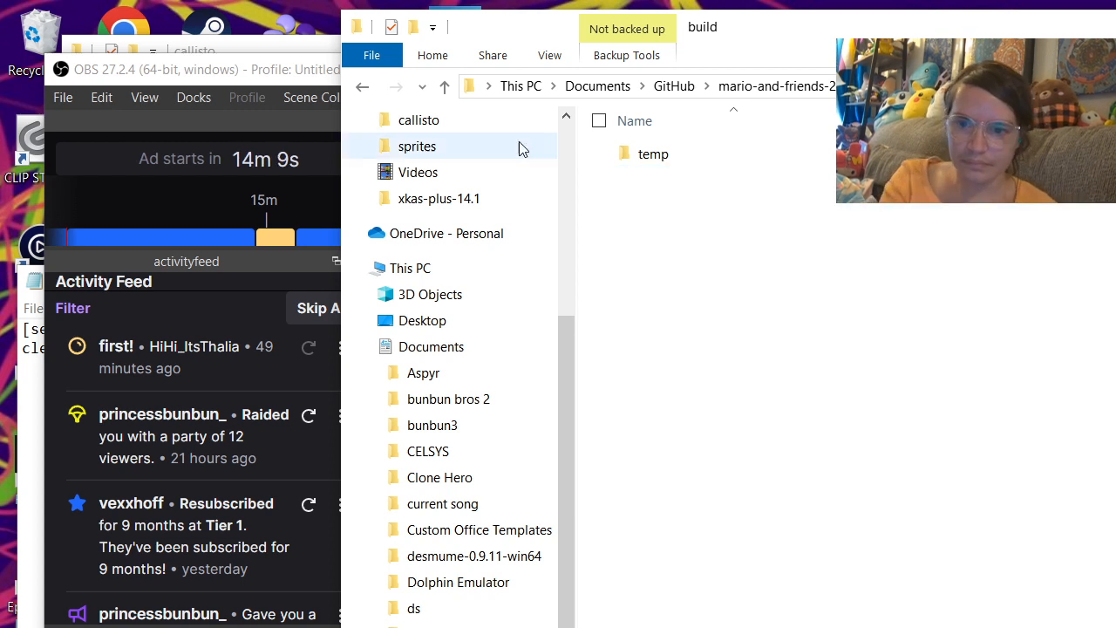
Step: Return to the mario-and-friends-2024 folder and delete mario-and-friends.smc, leaving clean.smc in place
click(364, 88)
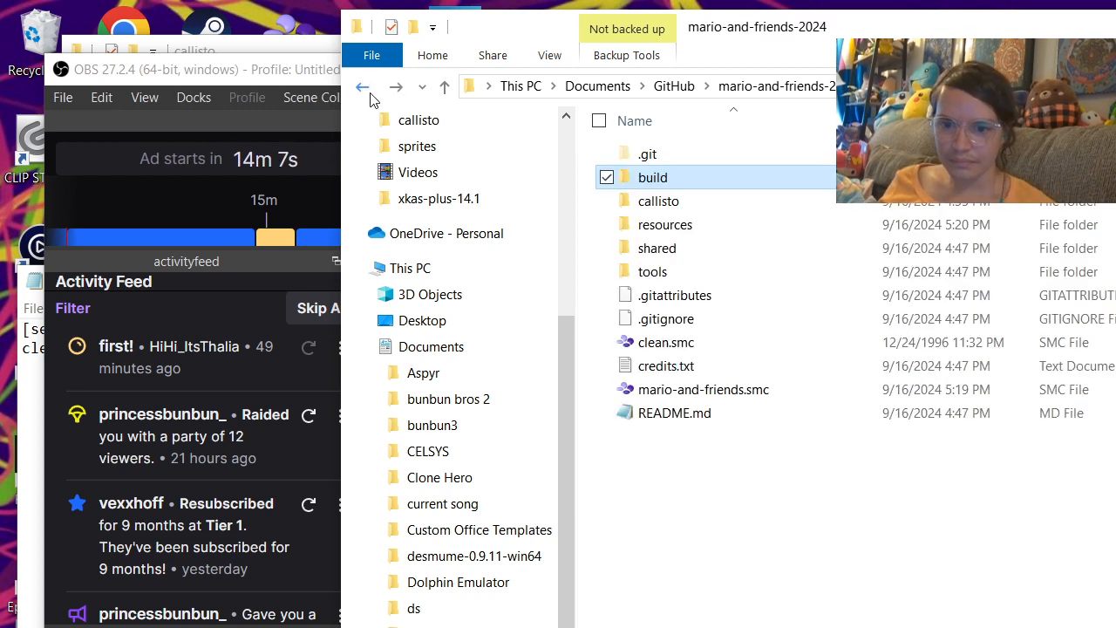
click(698, 390)
key(Delete)
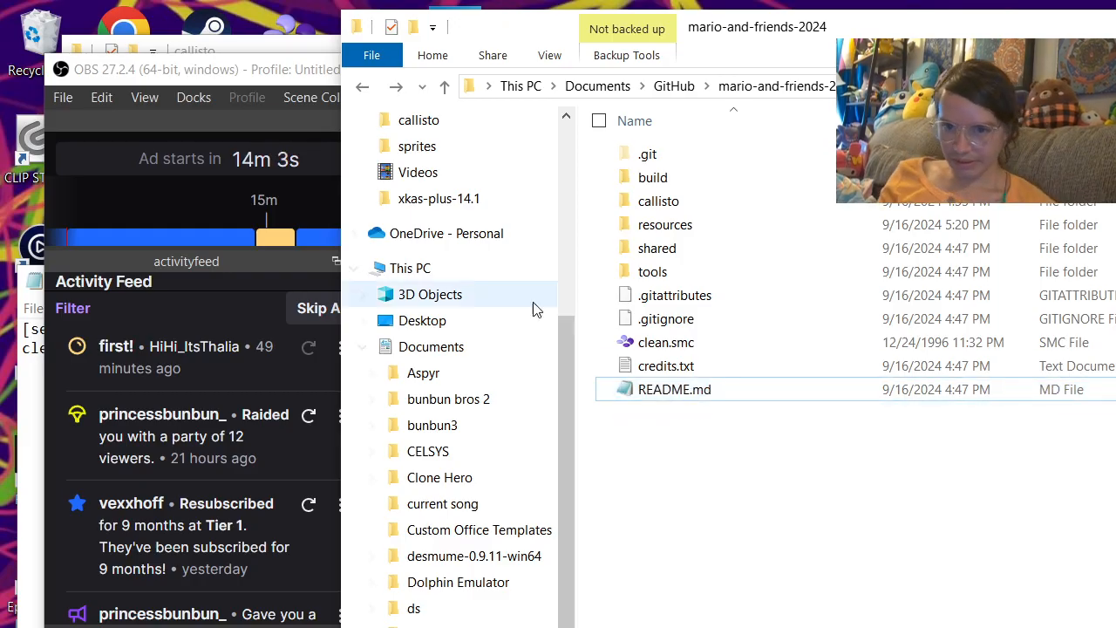
Step: Launch callisto.exe from the project's callisto folder, run Rebuild, and exit Callisto once it finishes
double_click(658, 203)
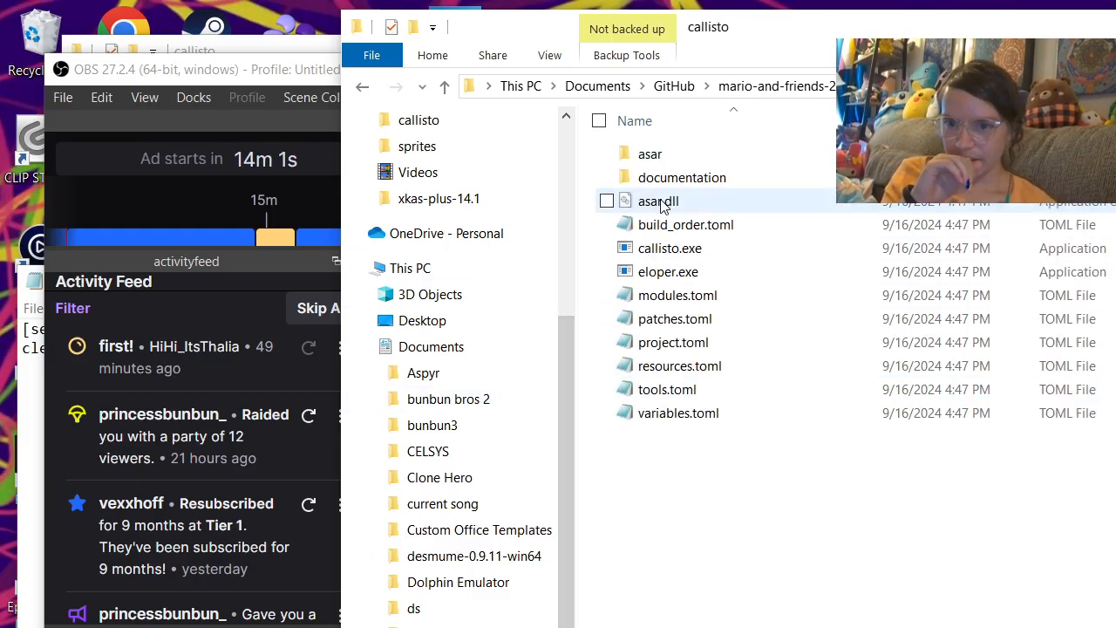
double_click(664, 248)
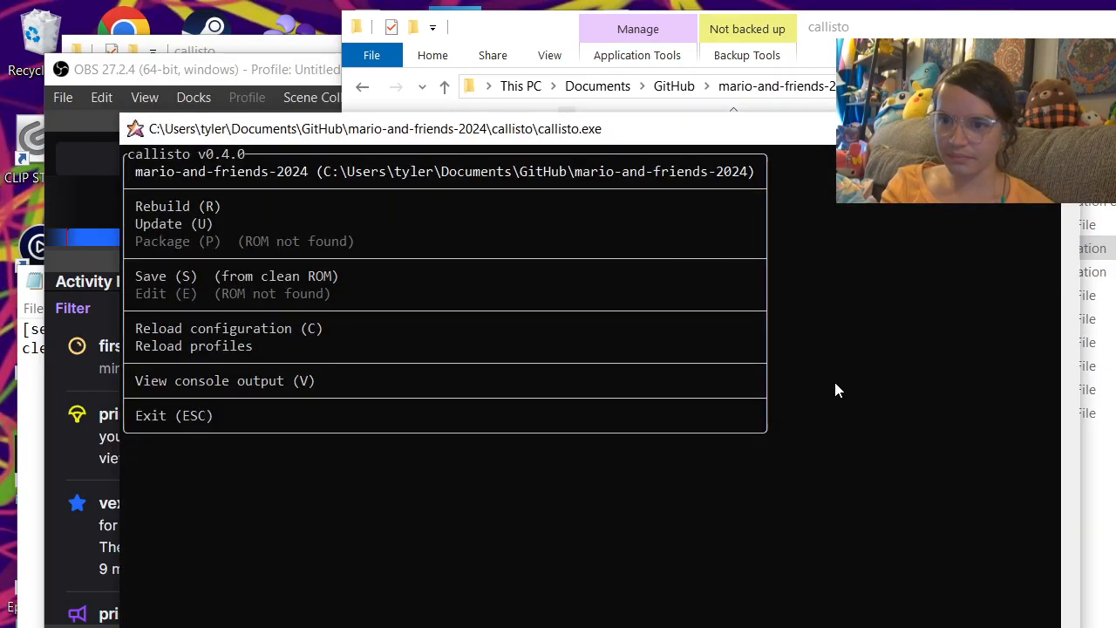
key(r)
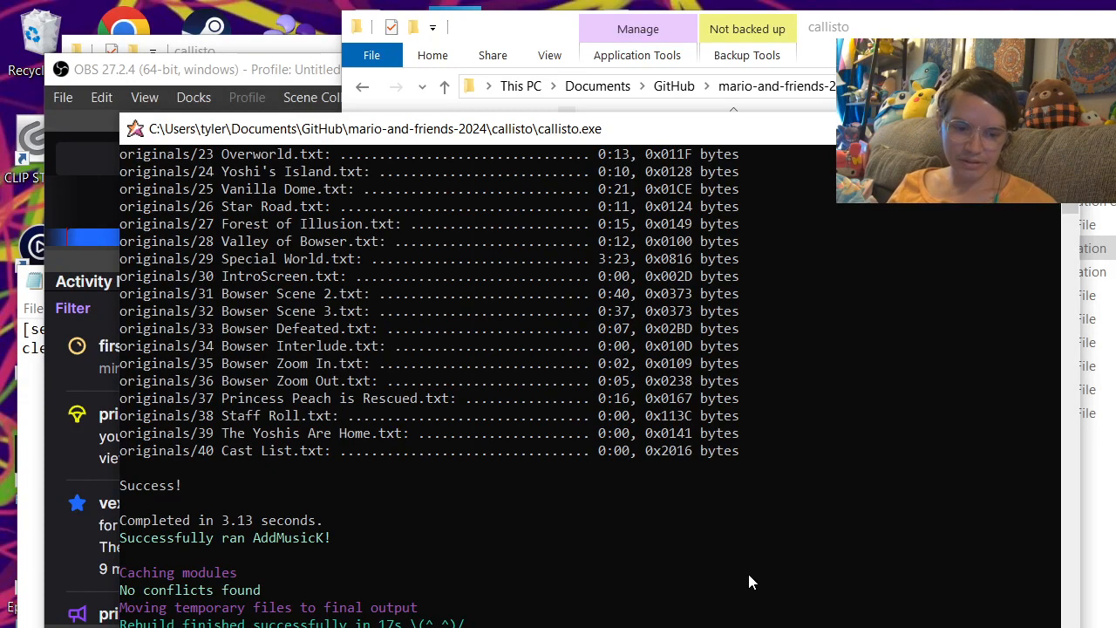
key(Escape)
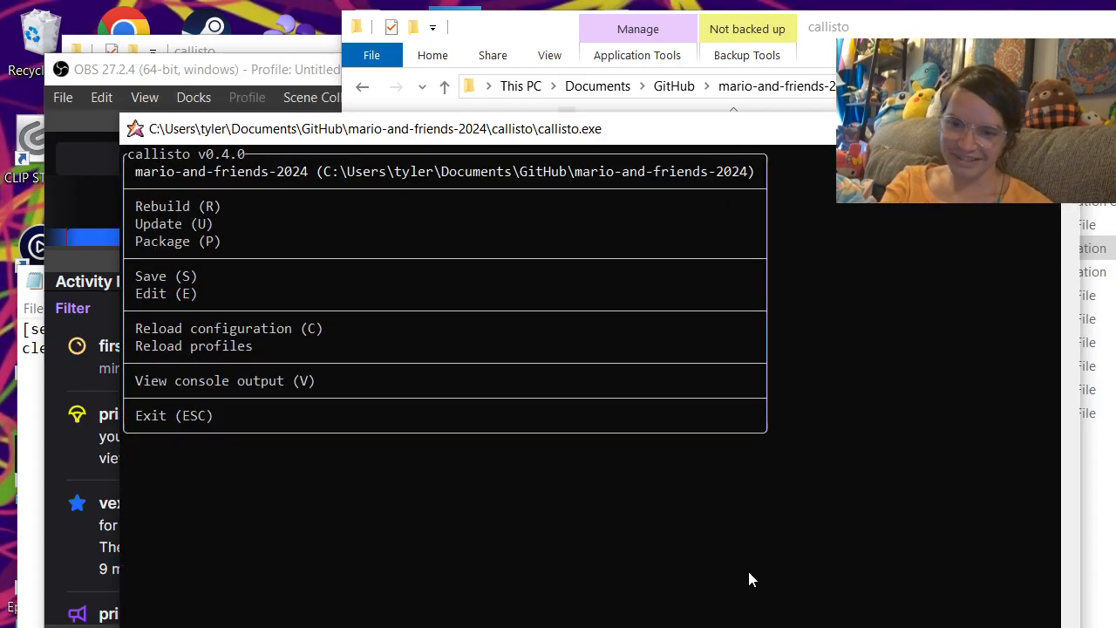
key(Escape)
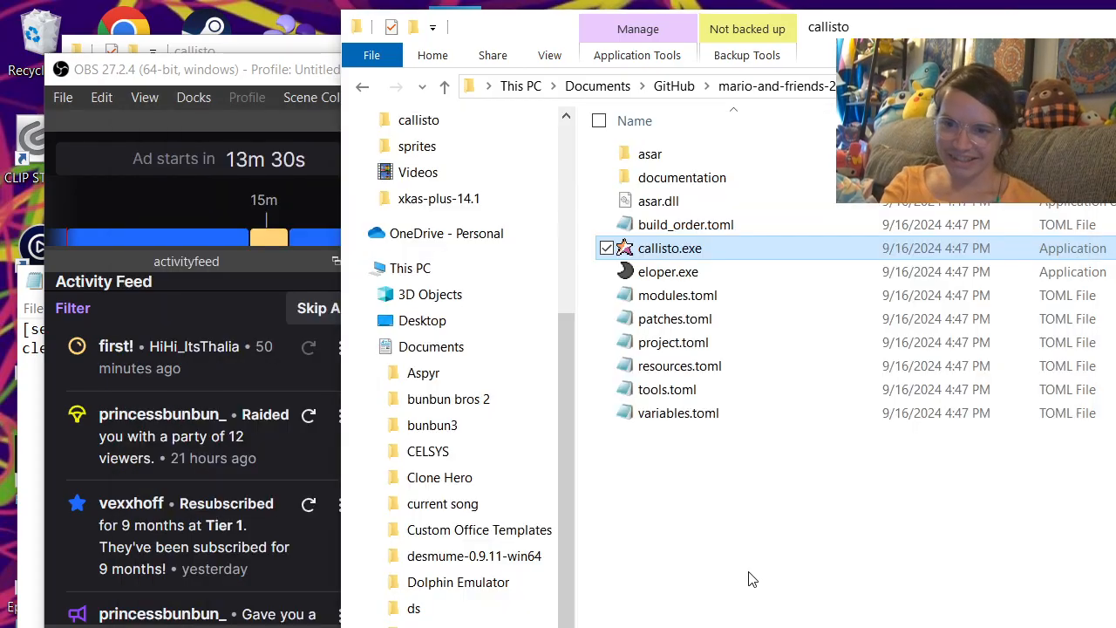
Step: Relaunch callisto.exe and use Edit to open the rebuilt ROM in Lunar Magic
double_click(684, 250)
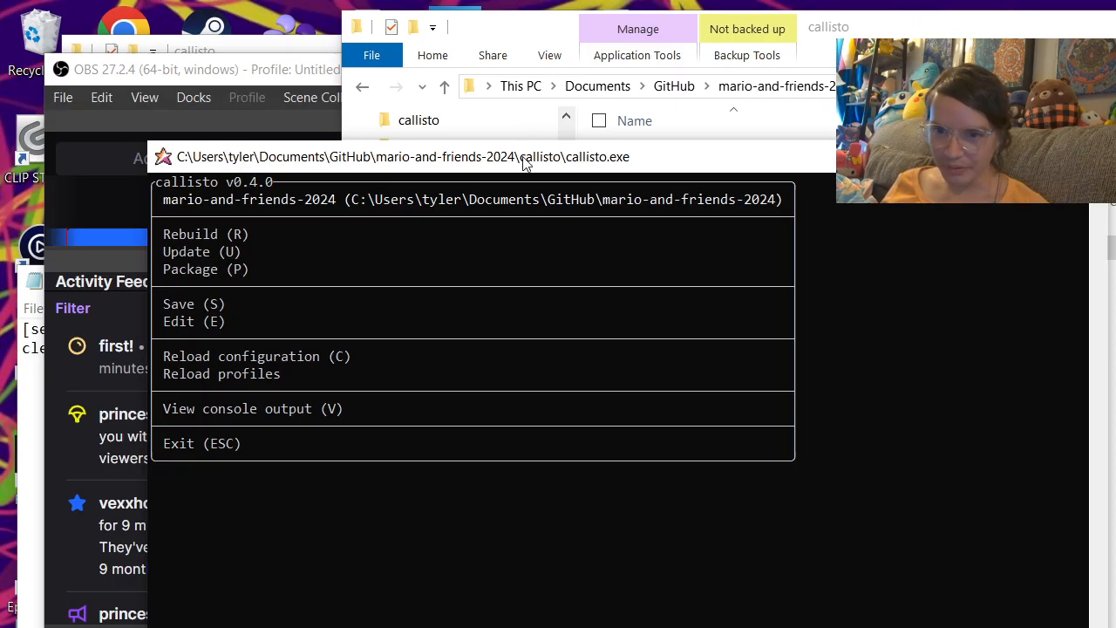
drag(521, 162, 462, 190)
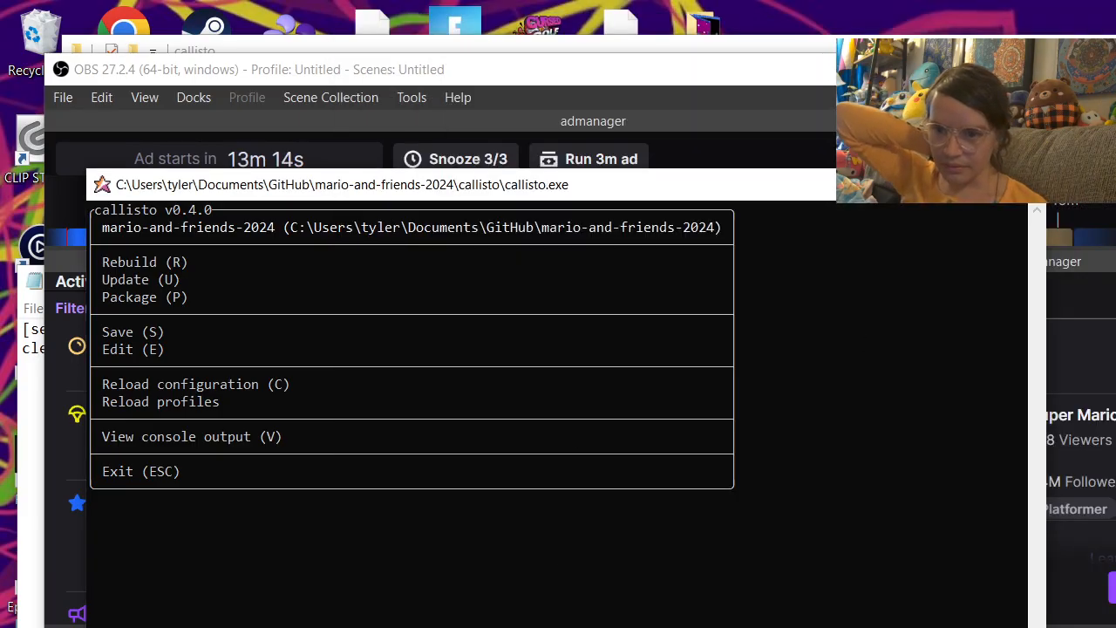
key(e)
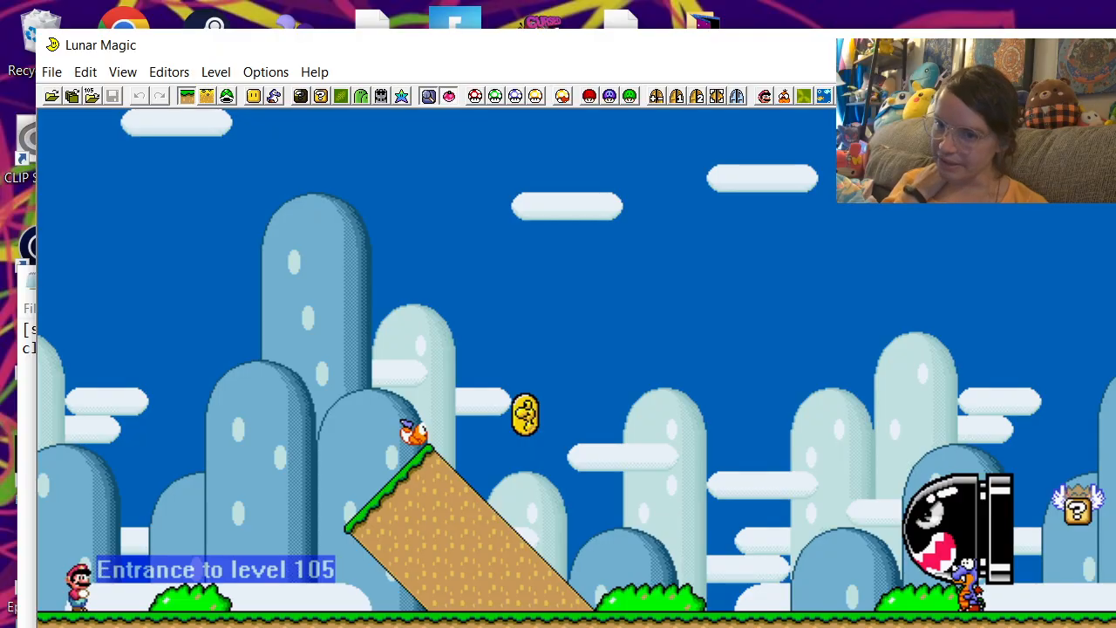
Step: Look over level 105 in Lunar Magic, checking the area around its entrance
scroll(275, 454, up, 3)
scroll(274, 455, down, 3)
scroll(274, 454, up, 3)
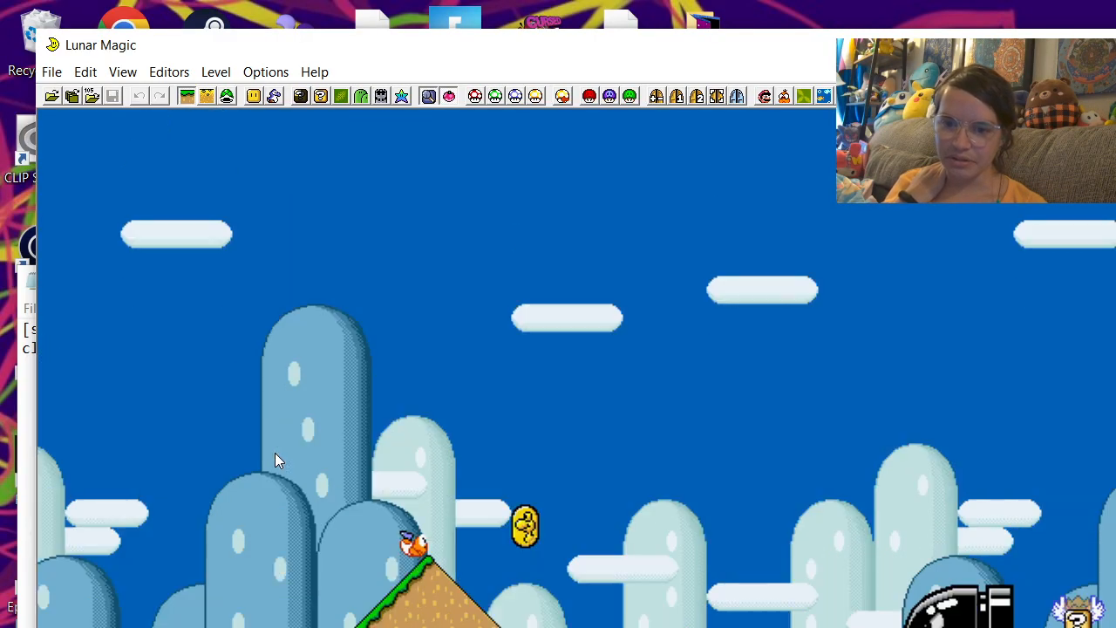
scroll(274, 455, down, 3)
key(alt+Tab)
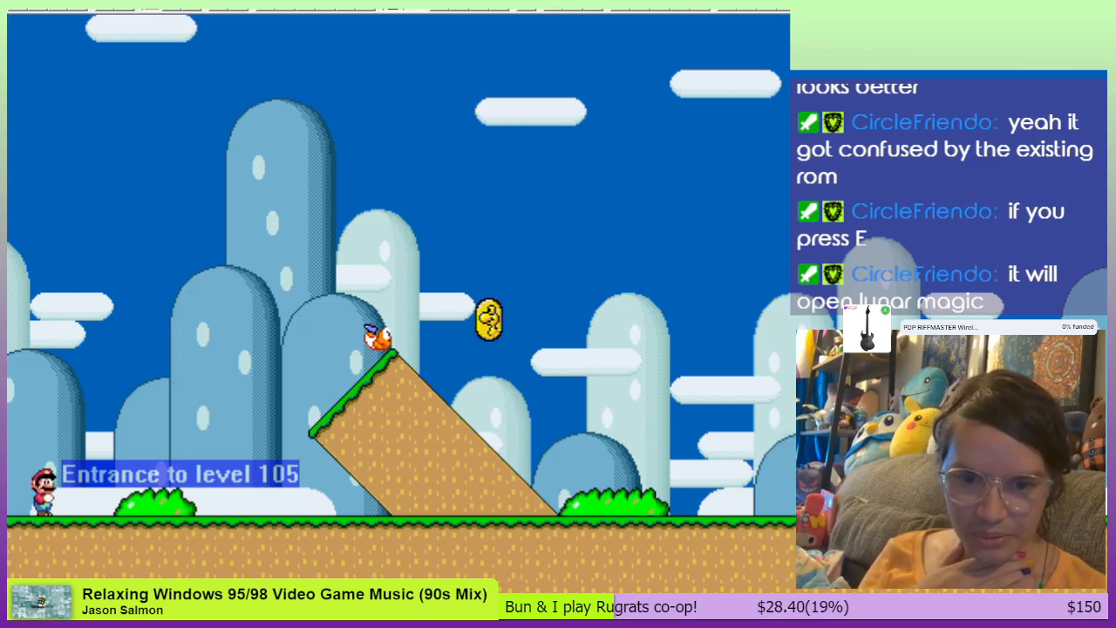
scroll(286, 472, up, 3)
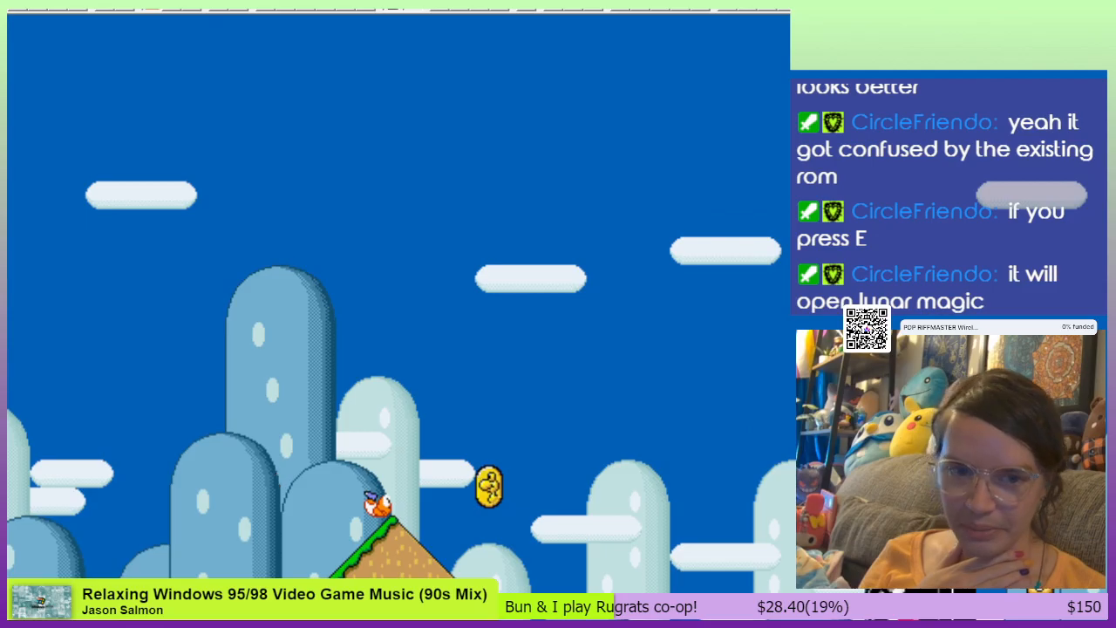
scroll(398, 301, down, 3)
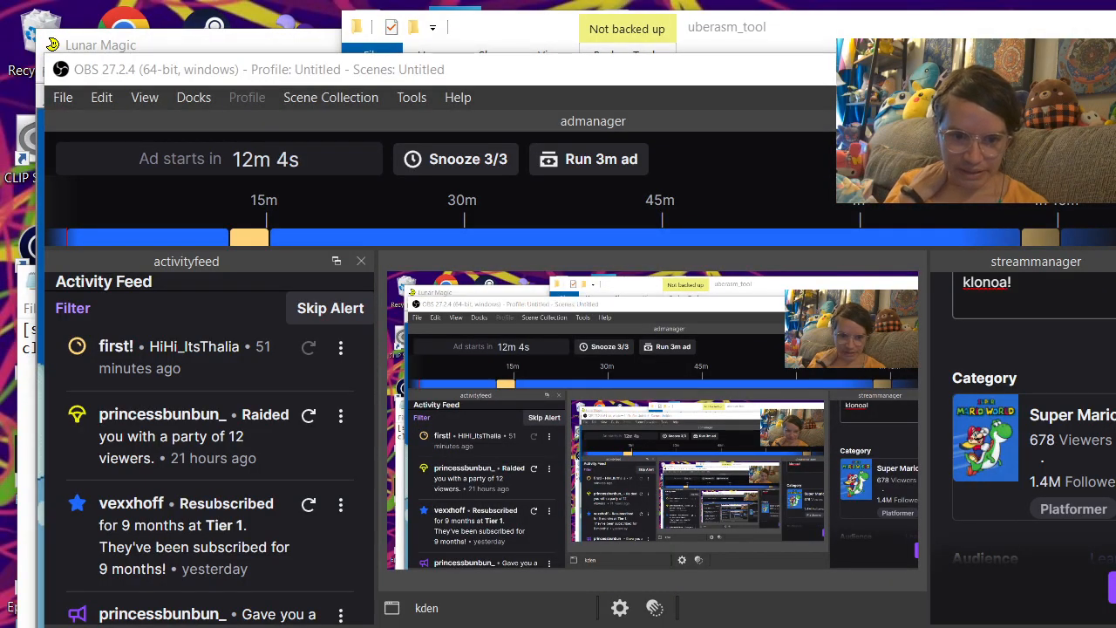
Step: Review the level, overworld and game mode entries in UberASM Tool's list.txt in Notepad
key(alt+Tab)
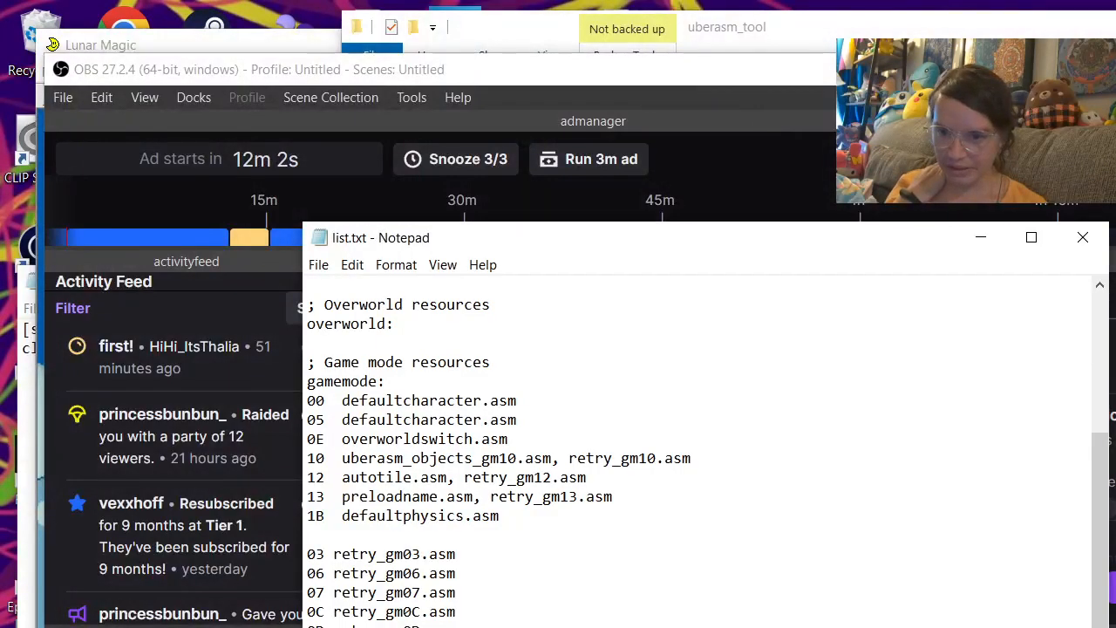
scroll(698, 445, up, 2)
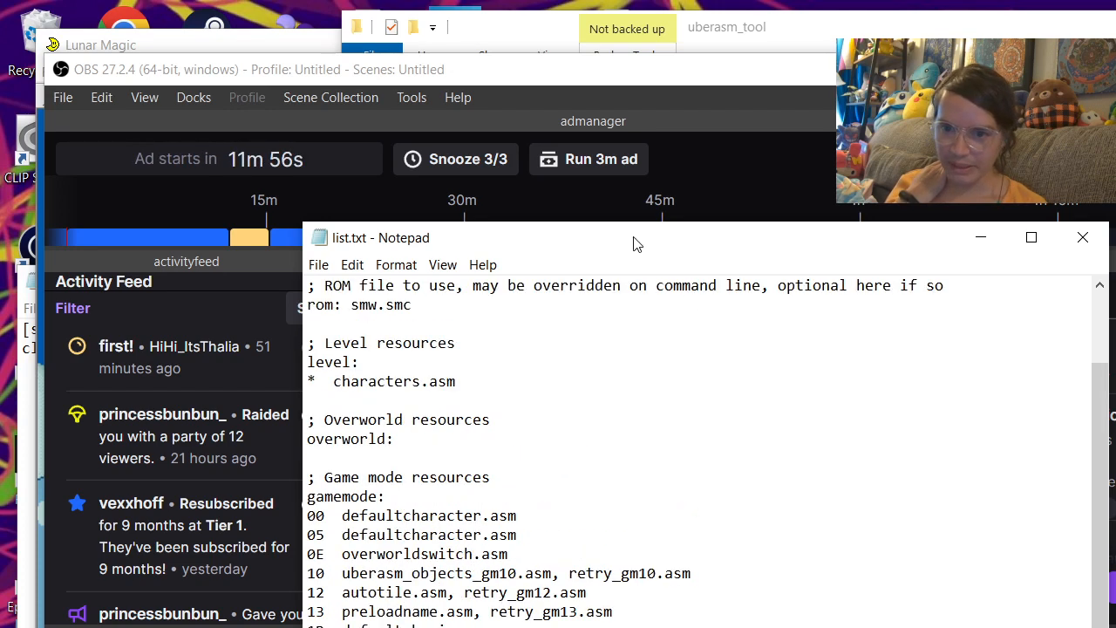
drag(636, 244, 594, 201)
scroll(451, 519, up, 2)
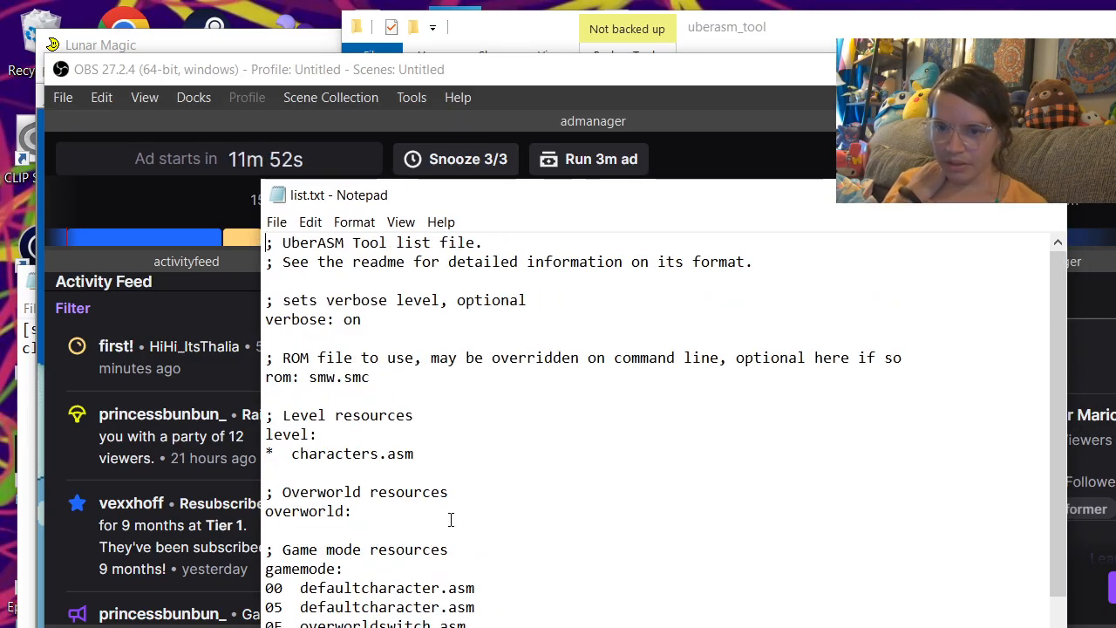
scroll(451, 520, down, 5)
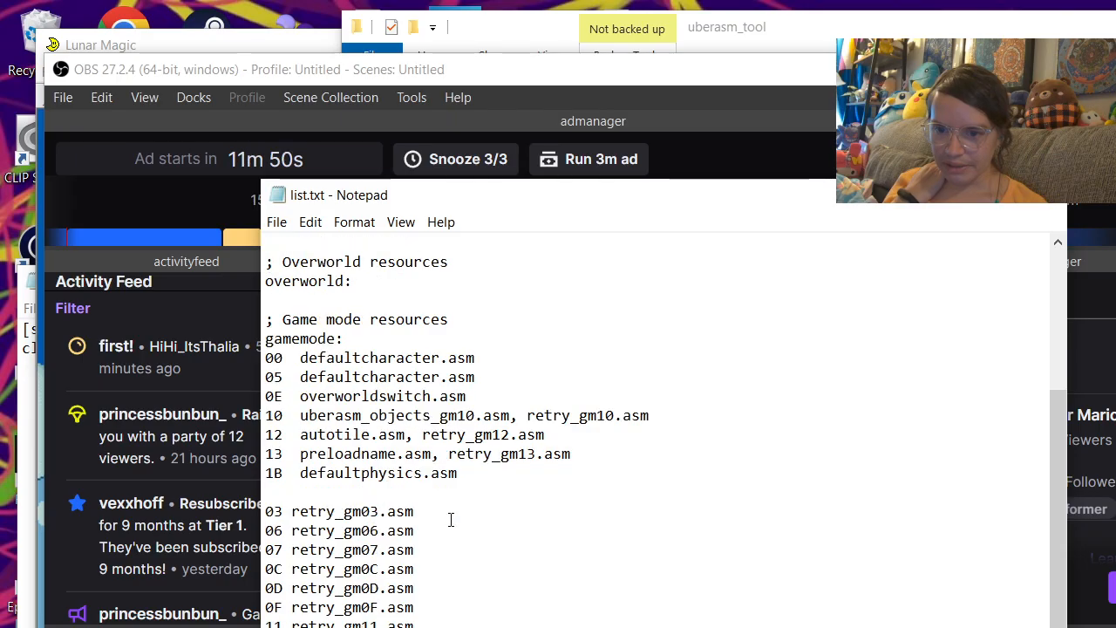
Step: Reread the game mode resource entries and the retry files listed below them in list.txt
scroll(450, 520, down, 1)
scroll(451, 520, up, 3)
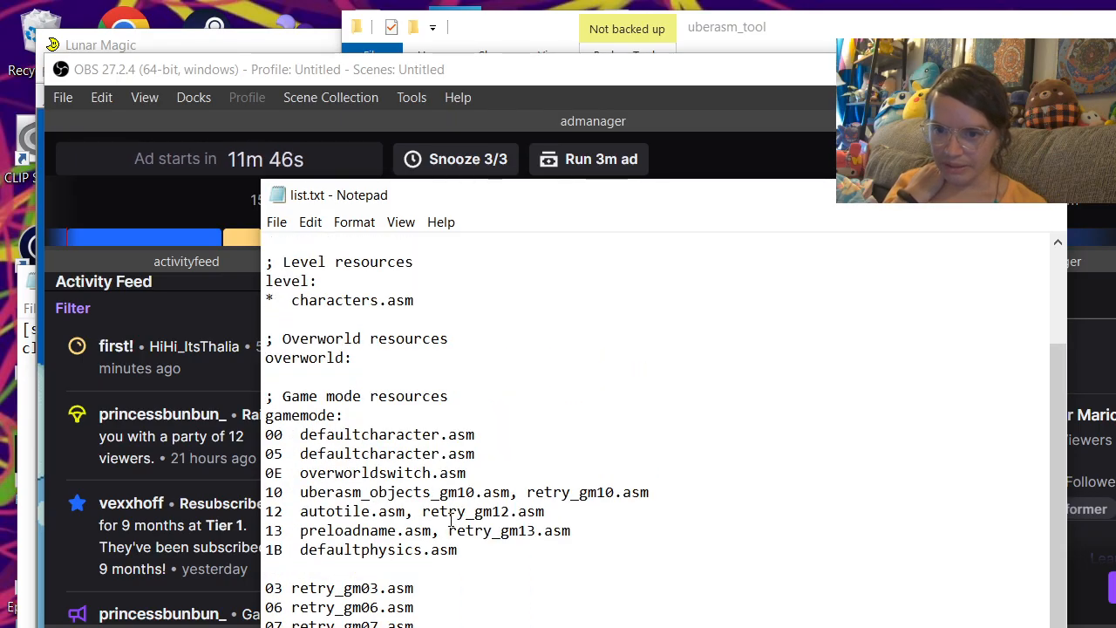
scroll(451, 519, down, 1)
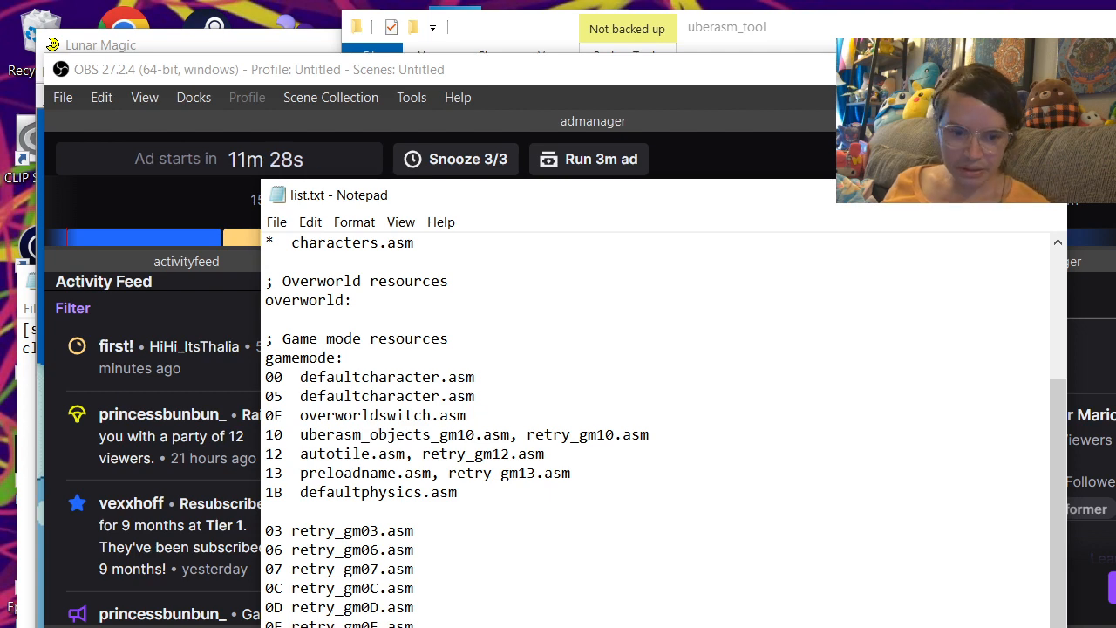
Step: Switch to Lunar Magic and inspect the sprite memory options in level 105's sprite header, leaving them as they are
key(alt+Tab)
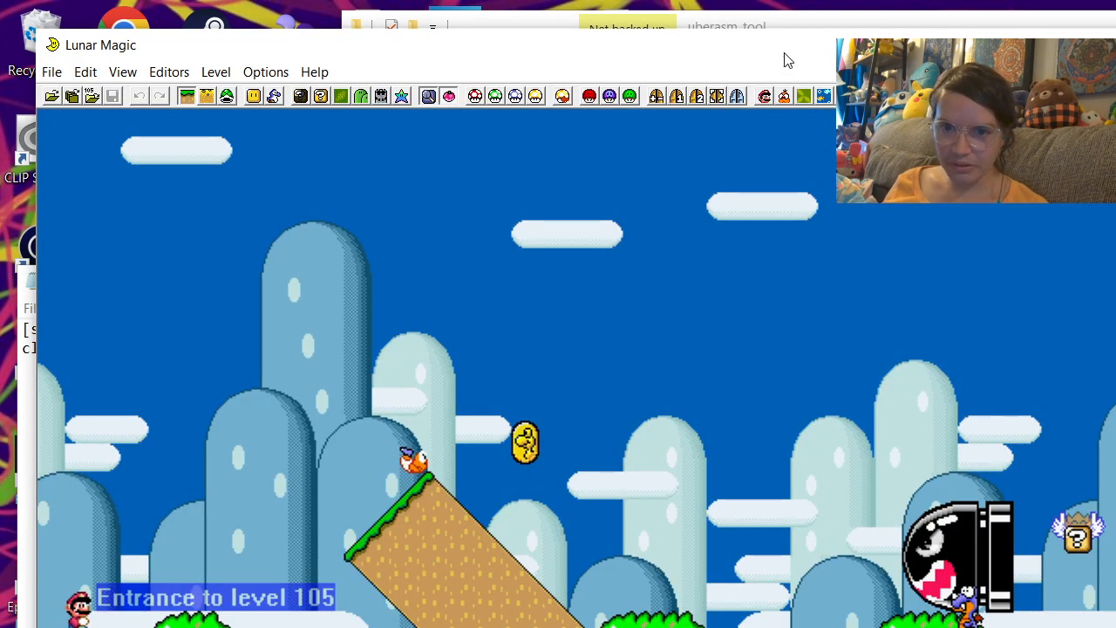
drag(788, 55, 795, 80)
click(791, 120)
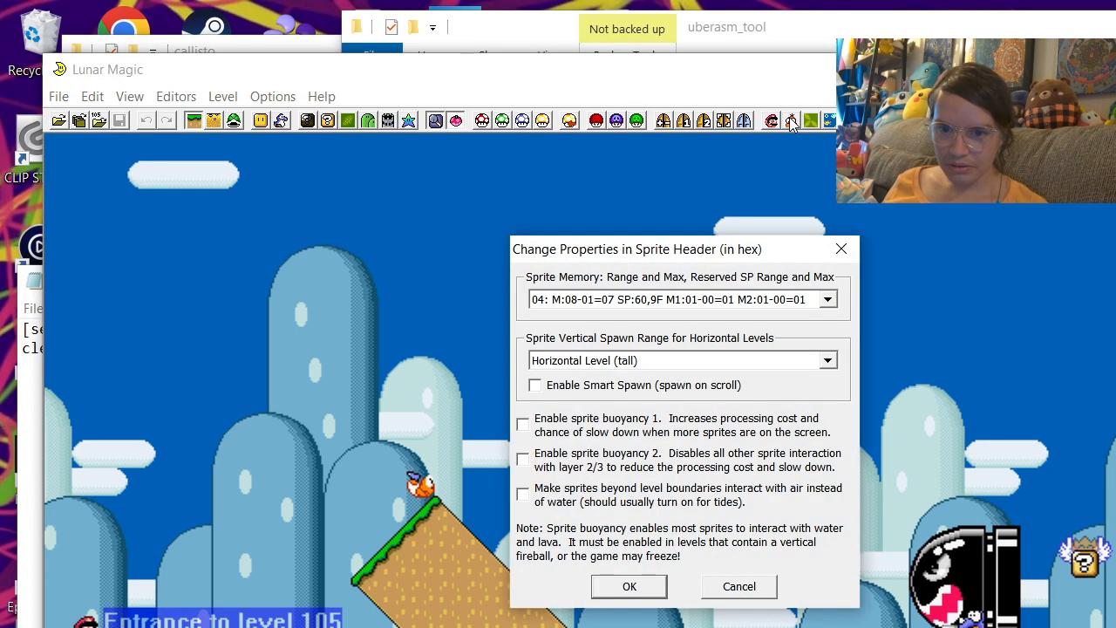
click(827, 299)
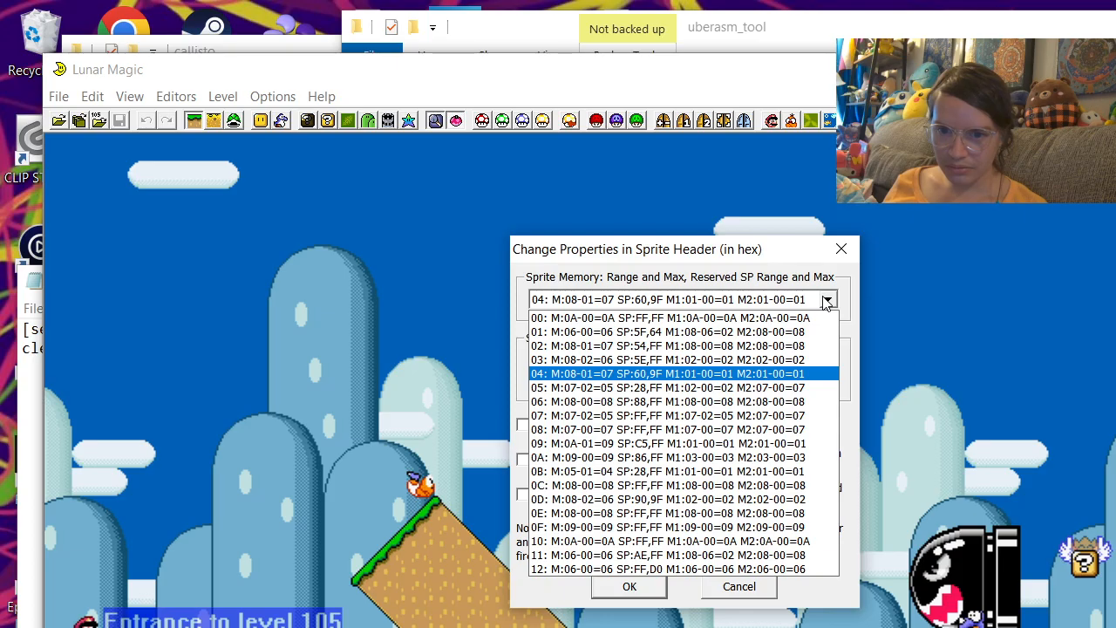
click(827, 300)
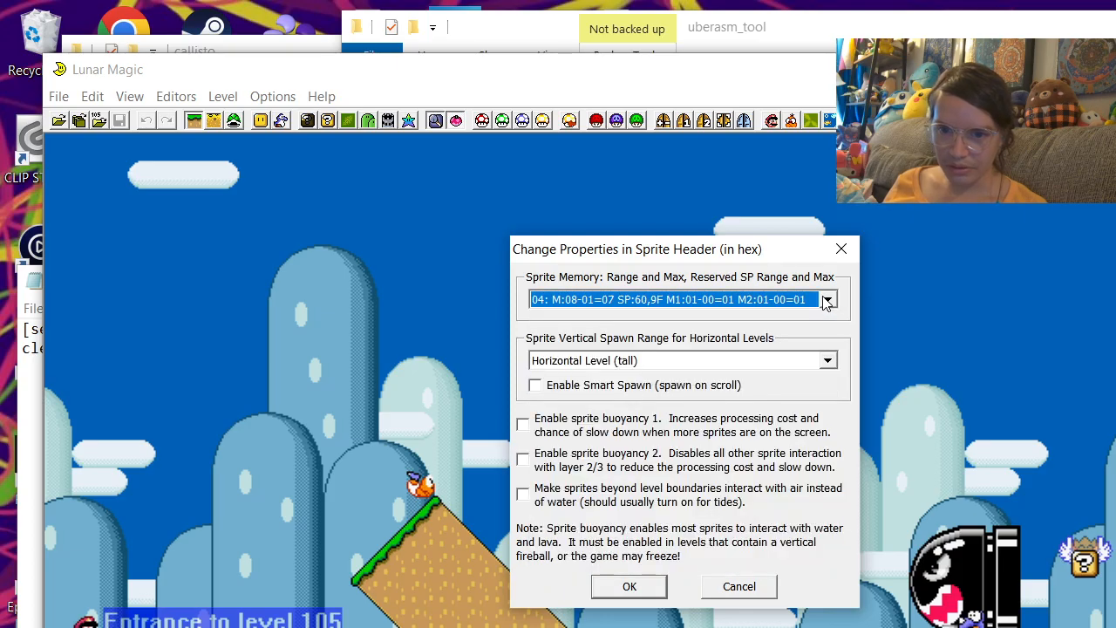
click(834, 248)
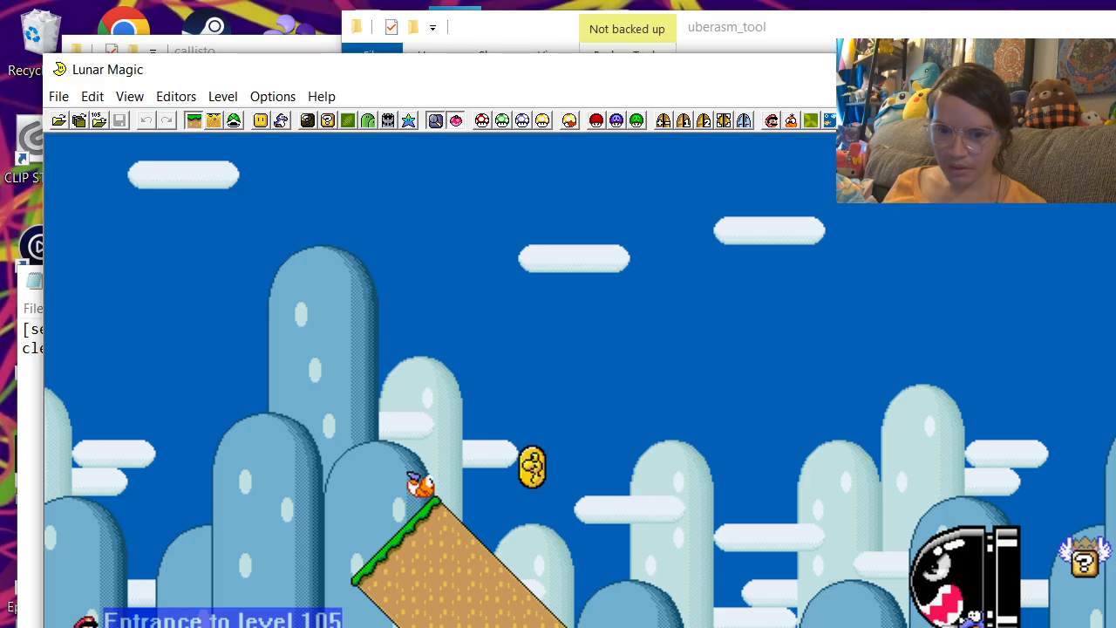
Step: Run the mario-and-friends ROM in Snes9x from Lunar Magic and start a game to reach the overworld
key(alt+Tab)
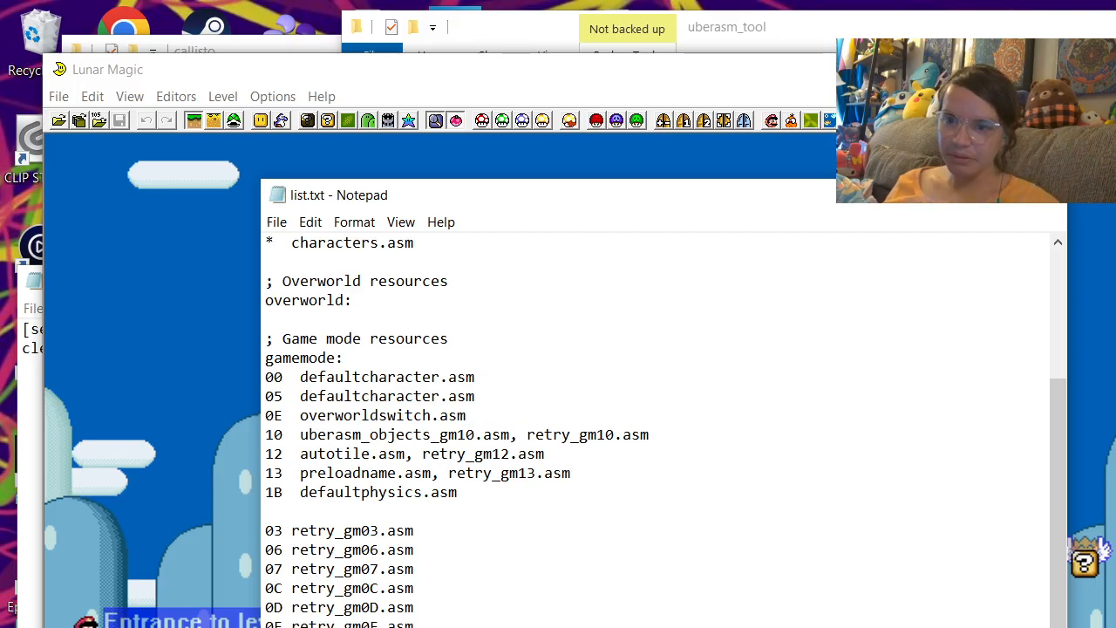
click(197, 231)
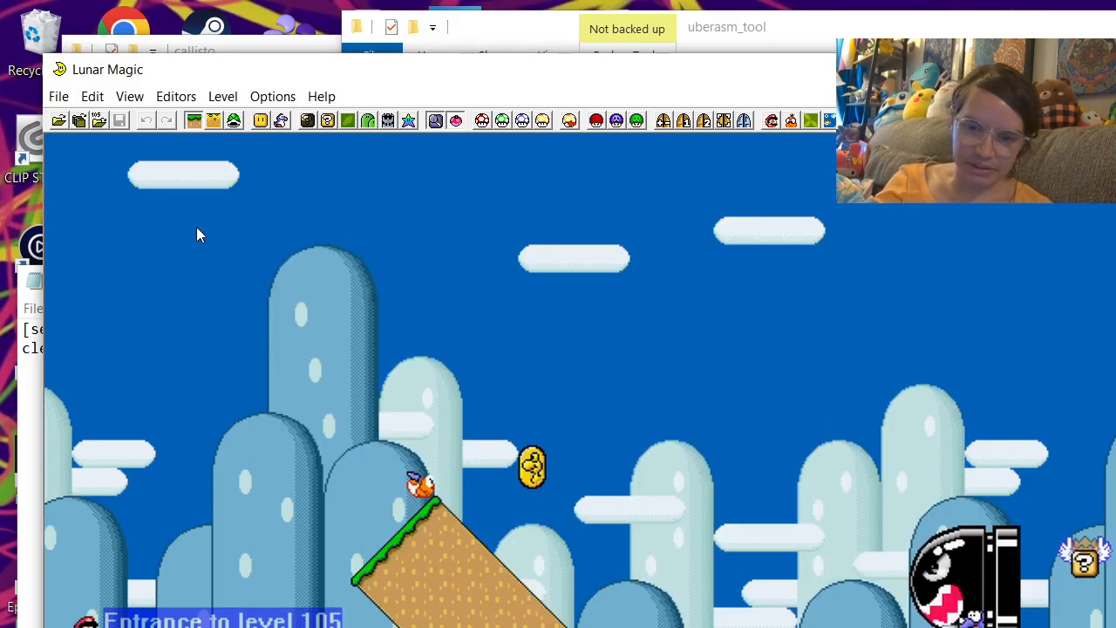
key(F4)
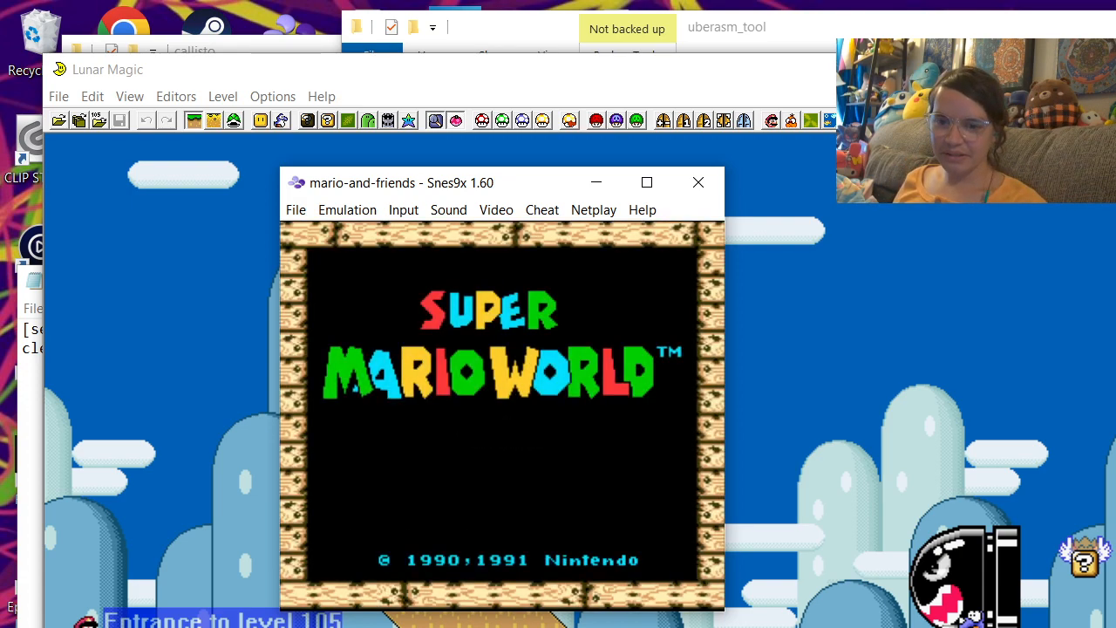
key(Return)
key(Return)
key(Return)
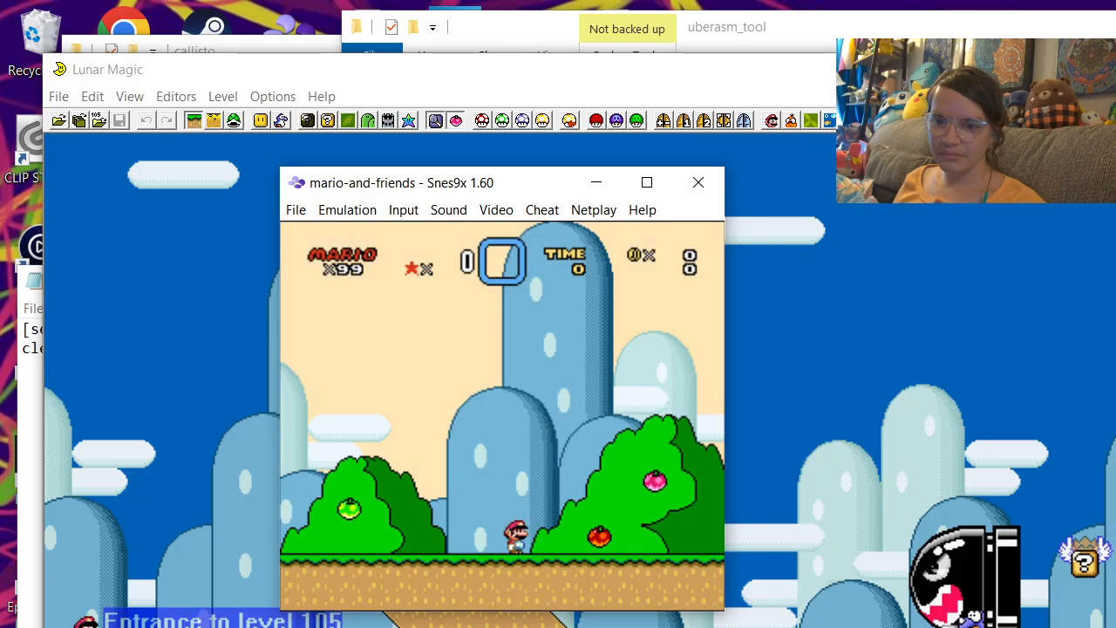
key(Return)
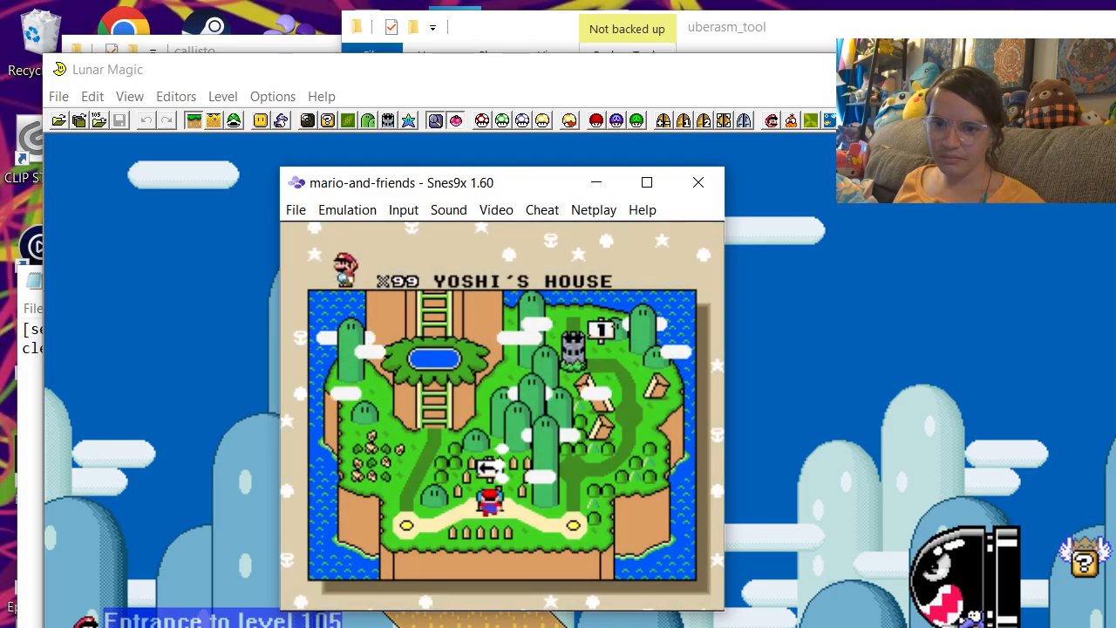
Step: Move Mario to Yoshi's Island 1, back past Yoshi's House to the level east of it, and enter that level
key(Left)
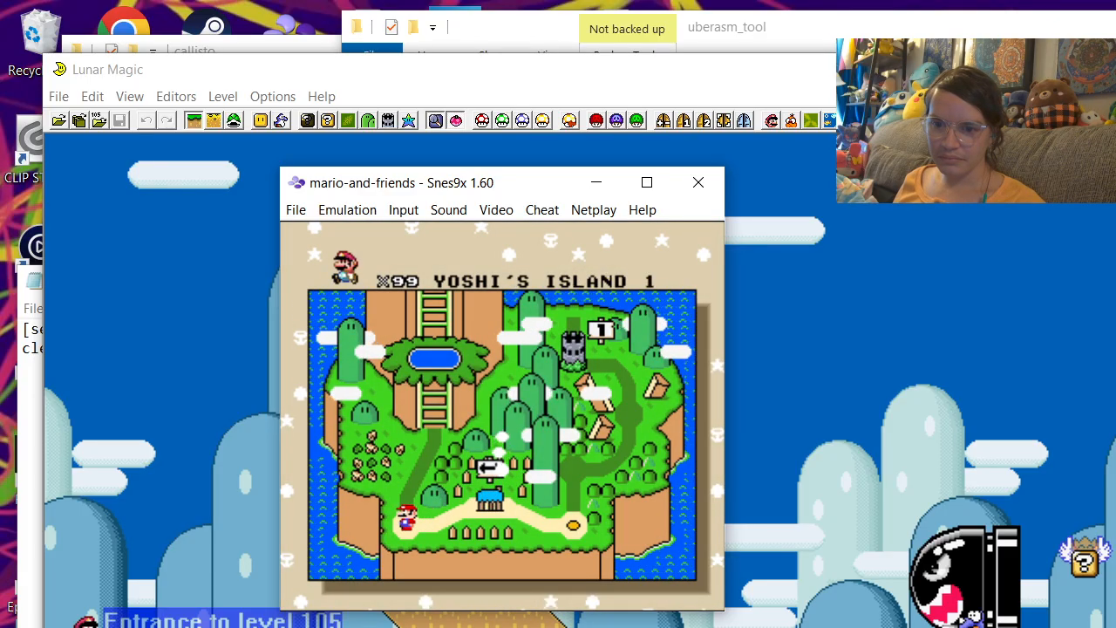
key(Right)
key(Right)
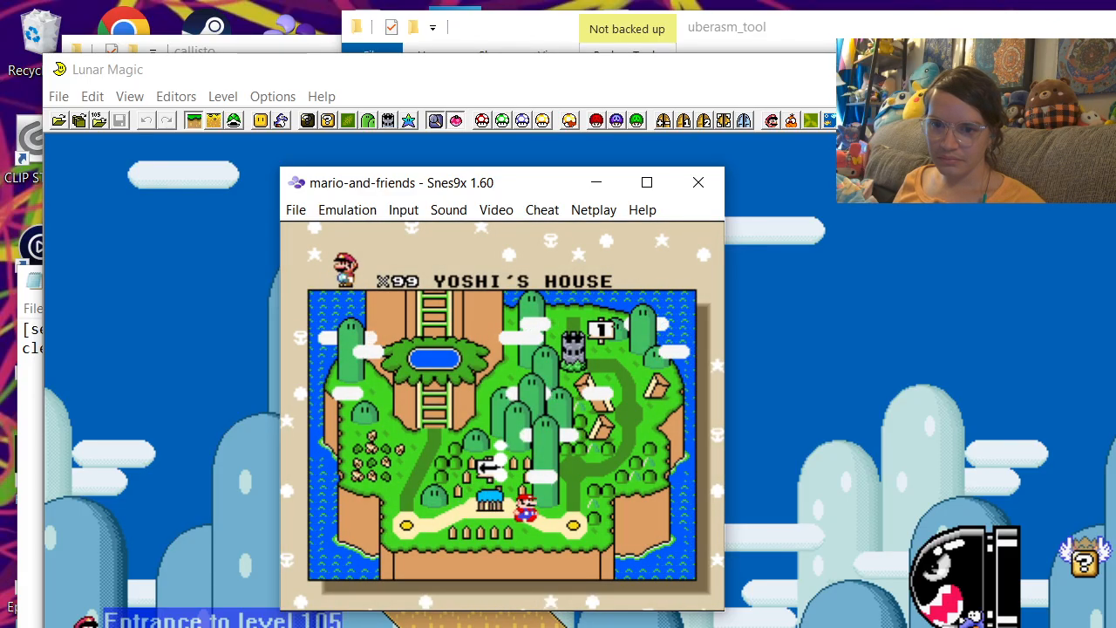
key(c)
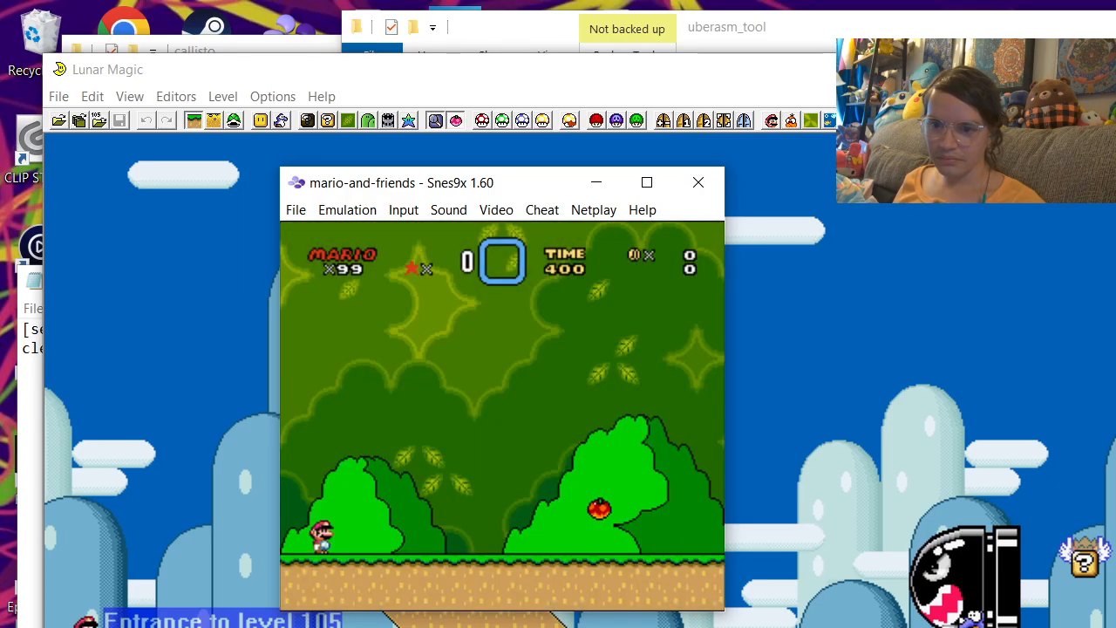
Step: Cycle the playable character through Peach and Daisy and back to Mario, moving each one around the level start
key(s)
key(Right)
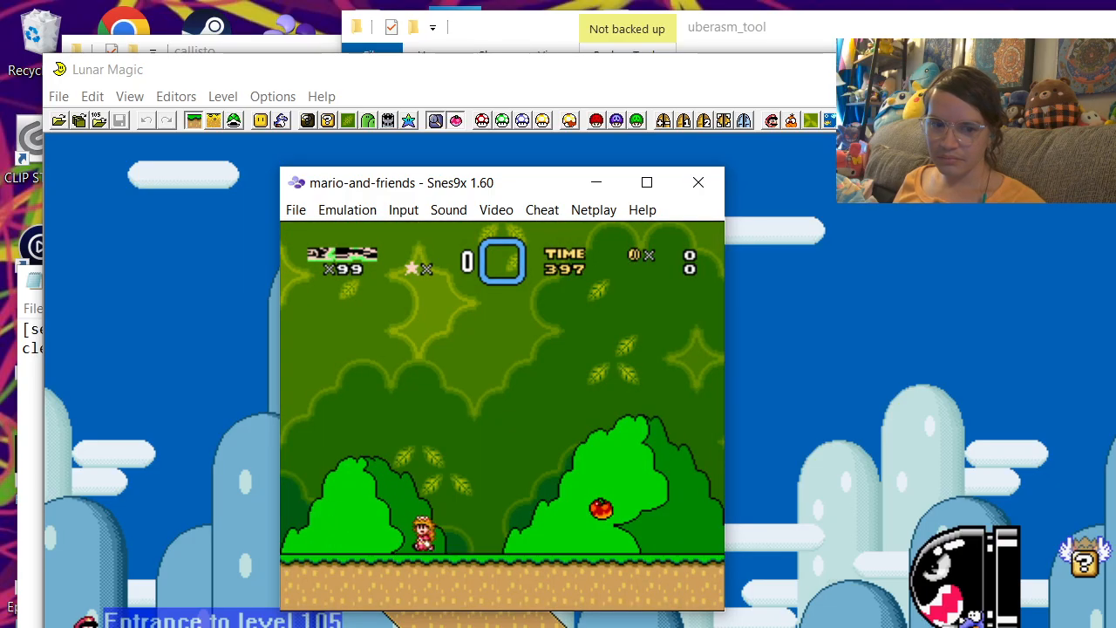
key(Left)
key(c)
key(Right)
key(Left)
key(s)
key(s)
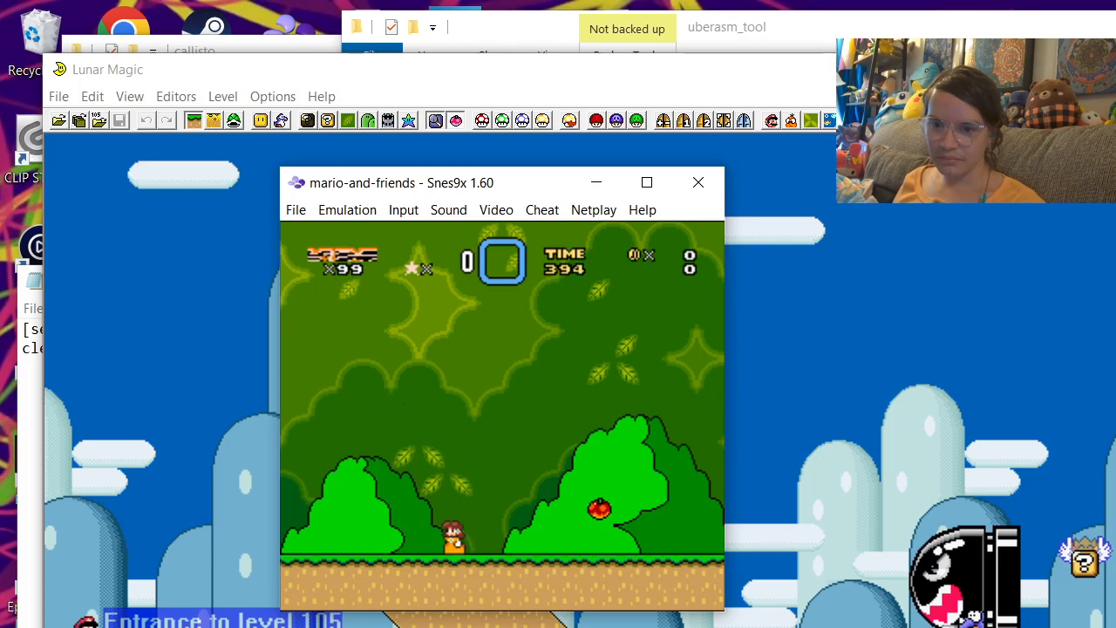
key(Right)
key(s)
key(s)
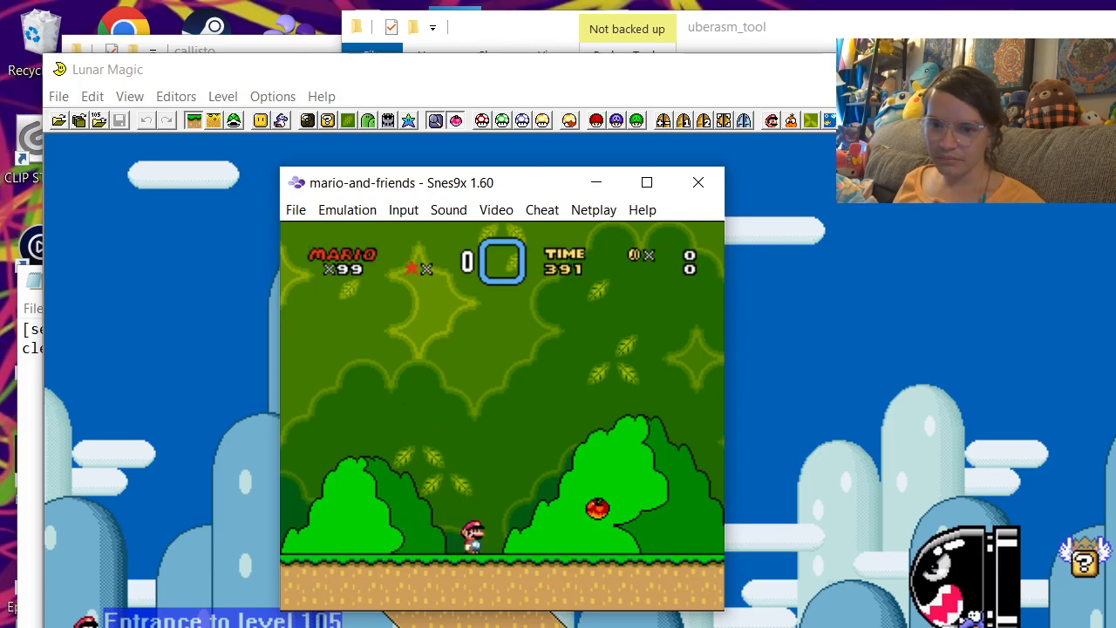
Step: Test Mario's running, turning and jumping near the start of the level
key(Left)
key(Right)
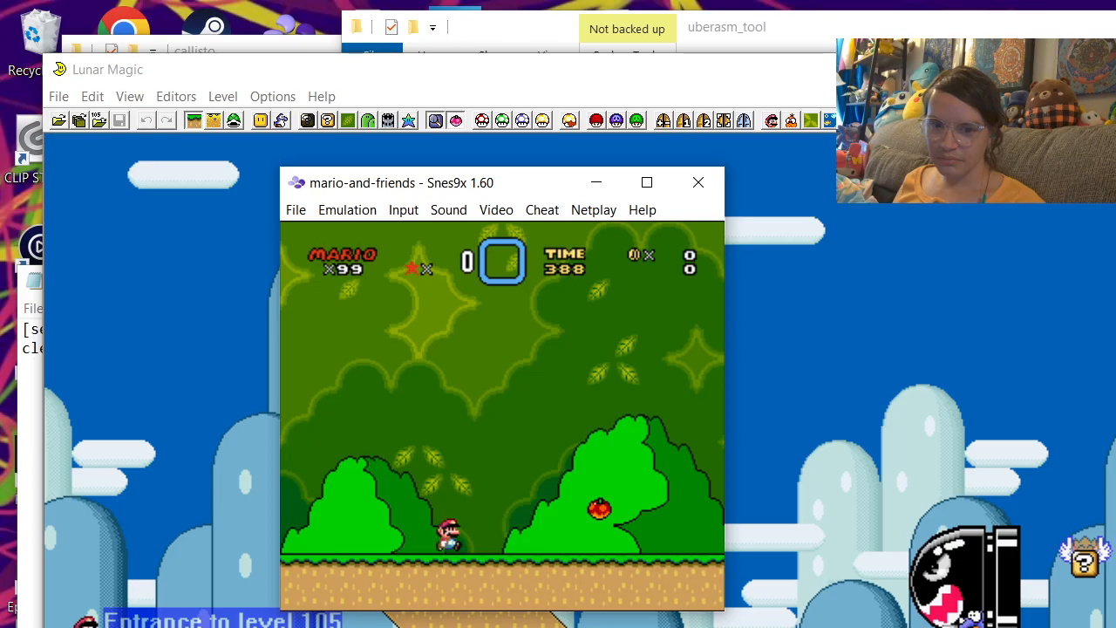
key(Left)
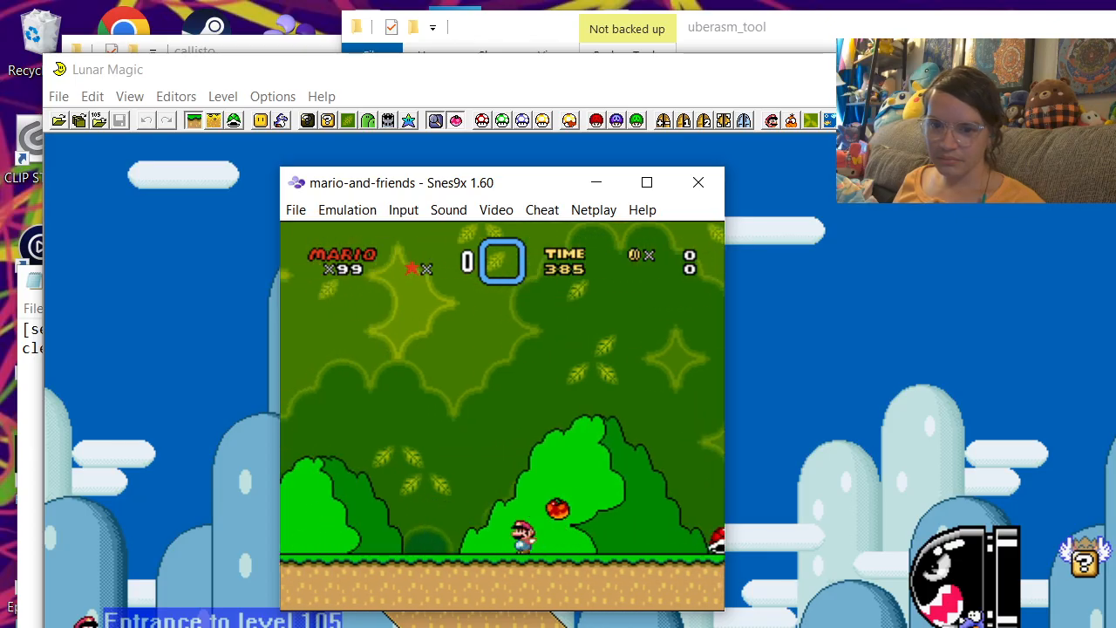
key(c)
key(Right)
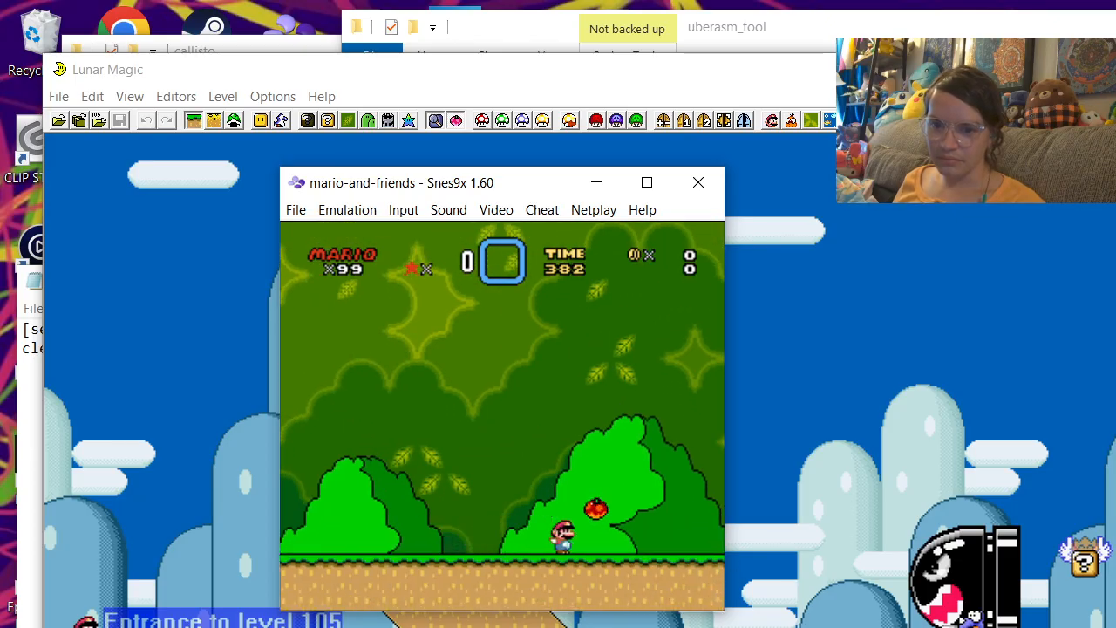
key(c)
key(Left)
key(c)
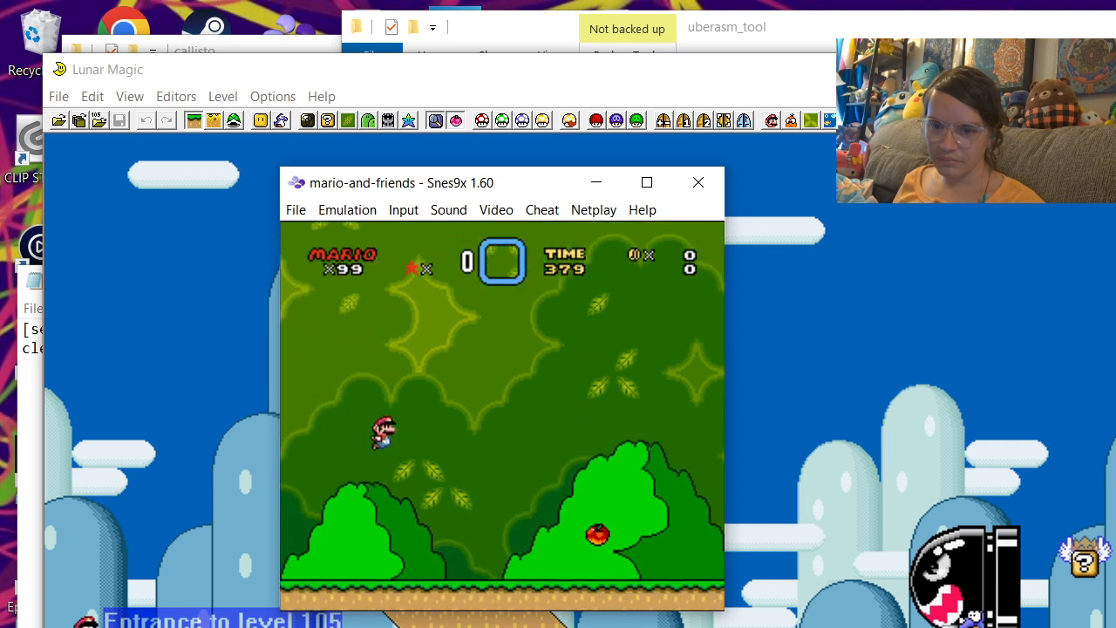
Step: Switch to Luigi and on to Peach, and test Peach's running and jumping in both directions
key(Right)
key(s)
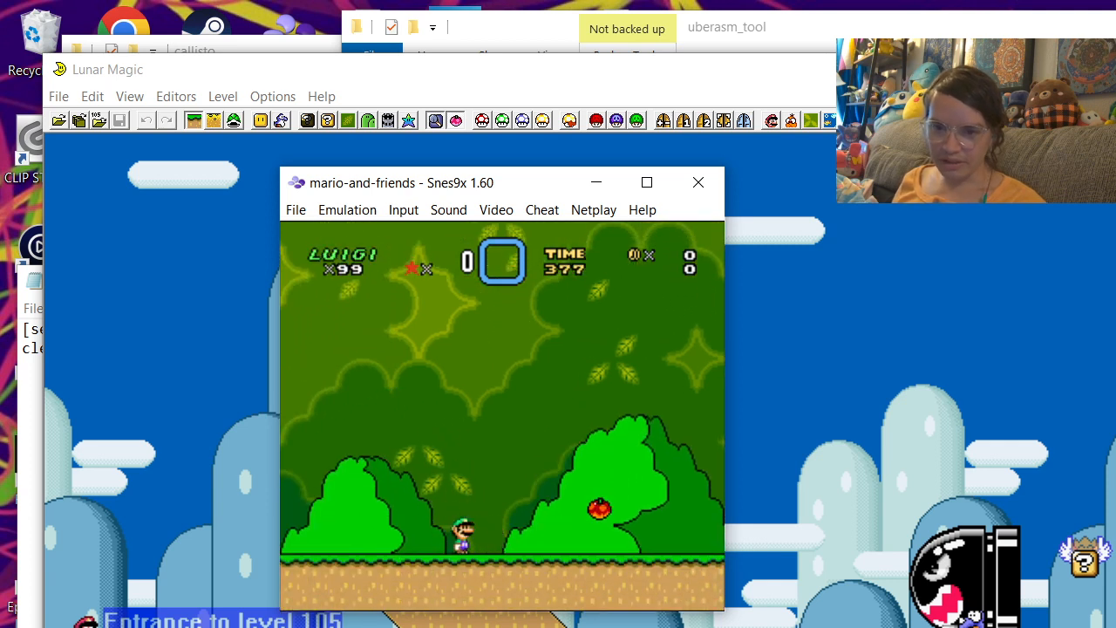
key(s)
key(c)
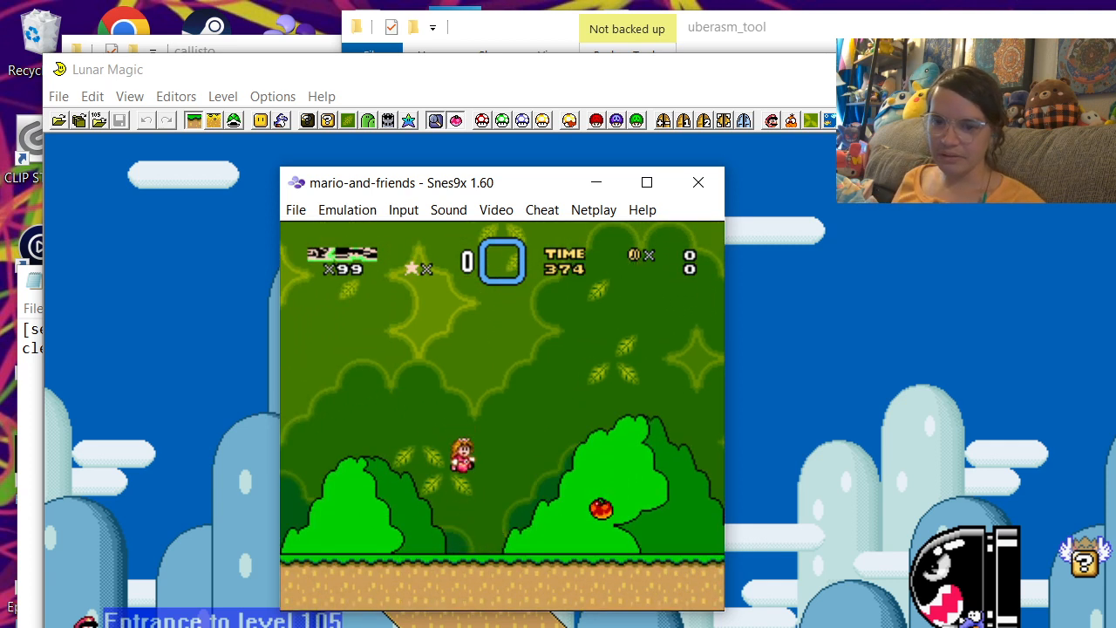
key(c)
key(Right)
key(Left)
key(Right)
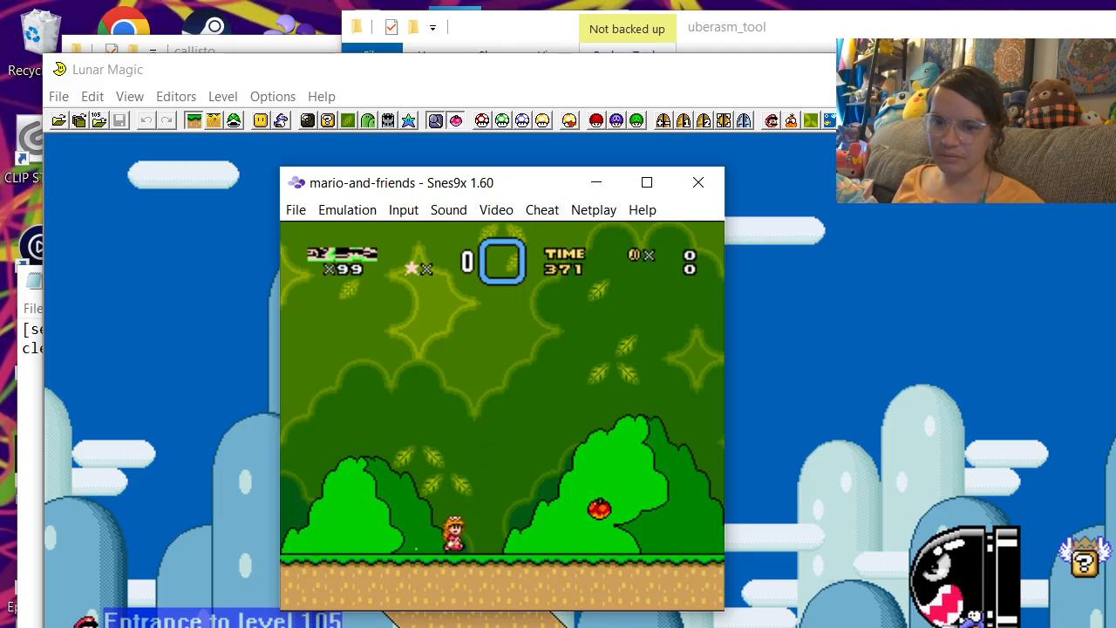
key(c)
key(Left)
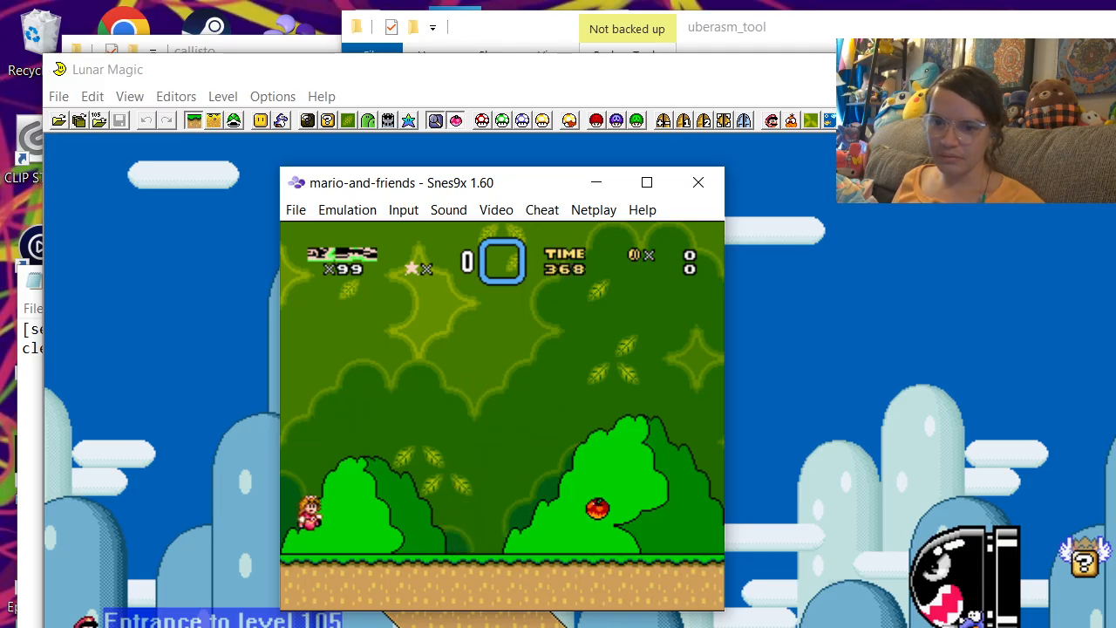
key(Right)
Step: Switch to Daisy and test her movement and jumps
key(s)
key(c)
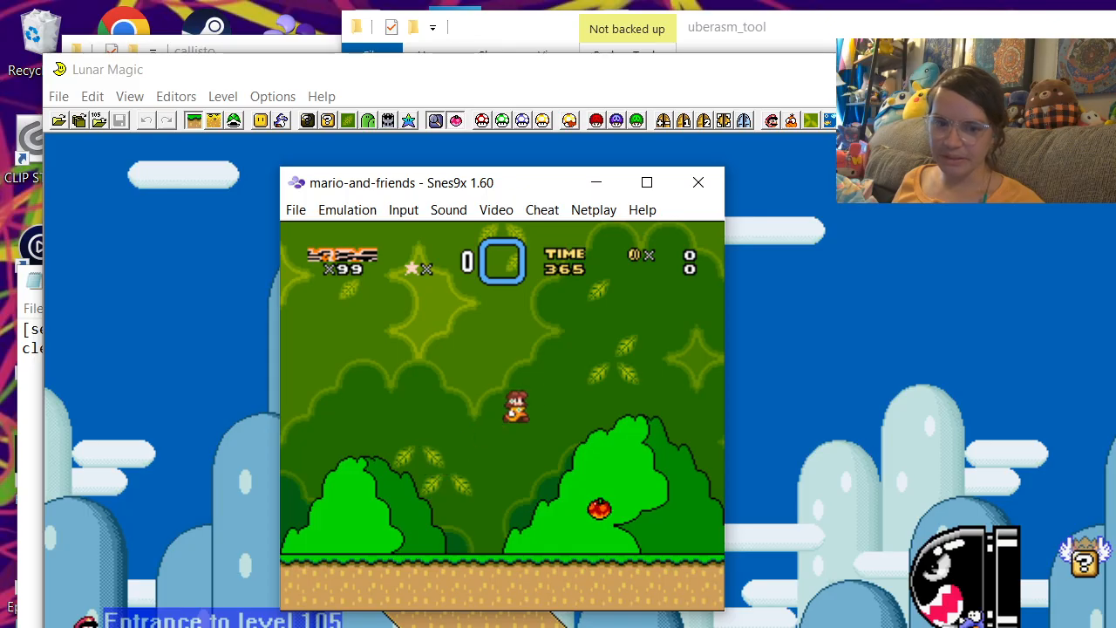
key(Left)
key(c)
key(Left)
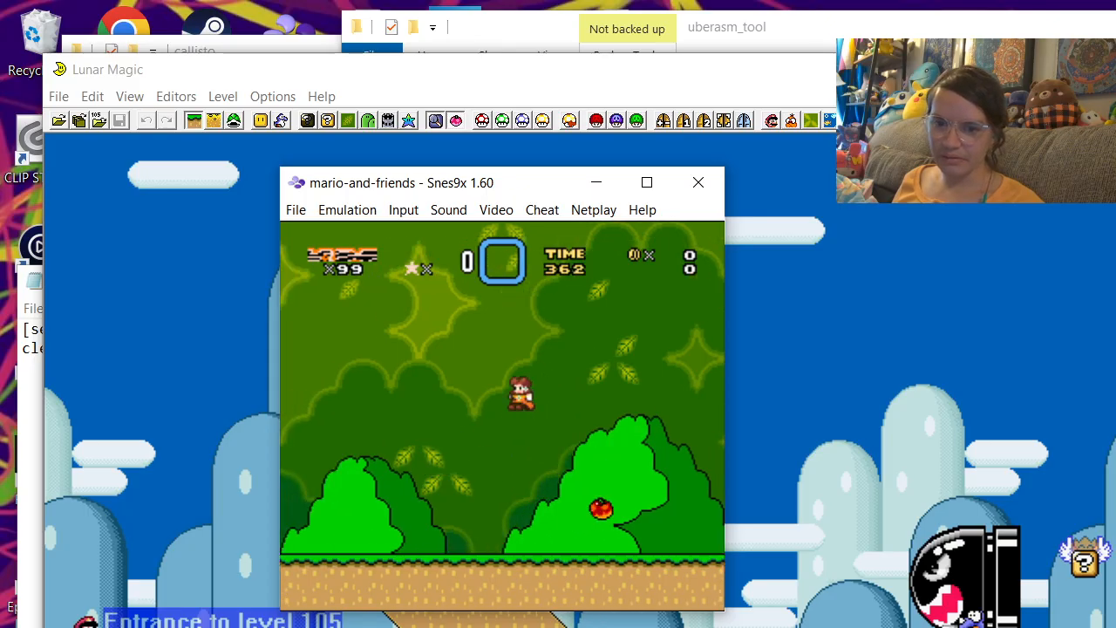
Step: Switch to Wario, run toward the ledge with the red Koopas, and choose Retry to restart the level
key(s)
key(Right)
key(c)
key(Right)
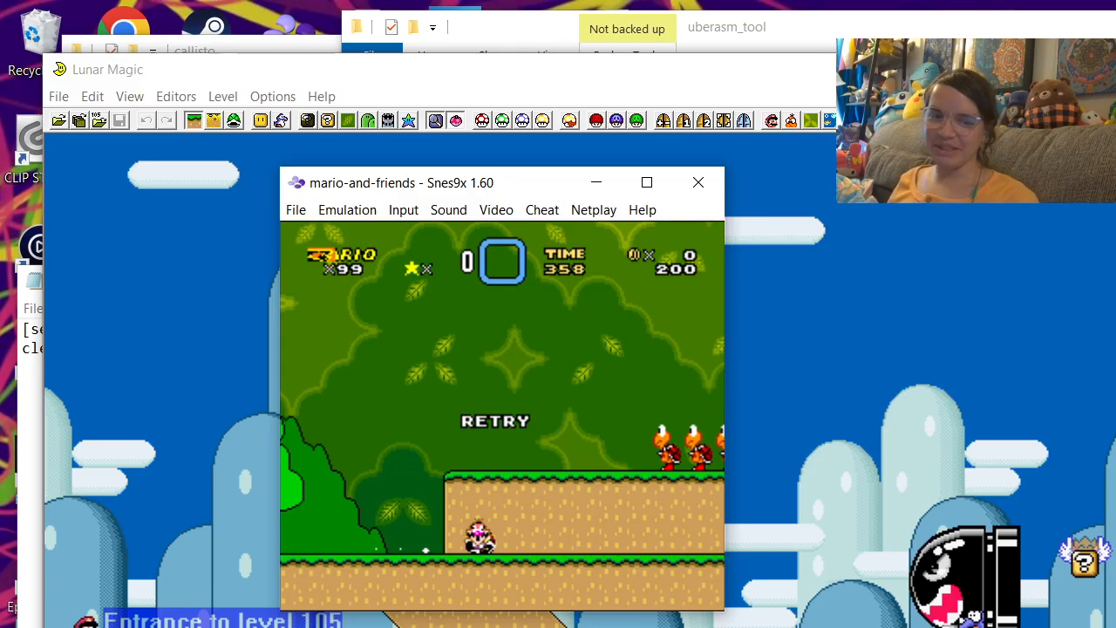
key(c)
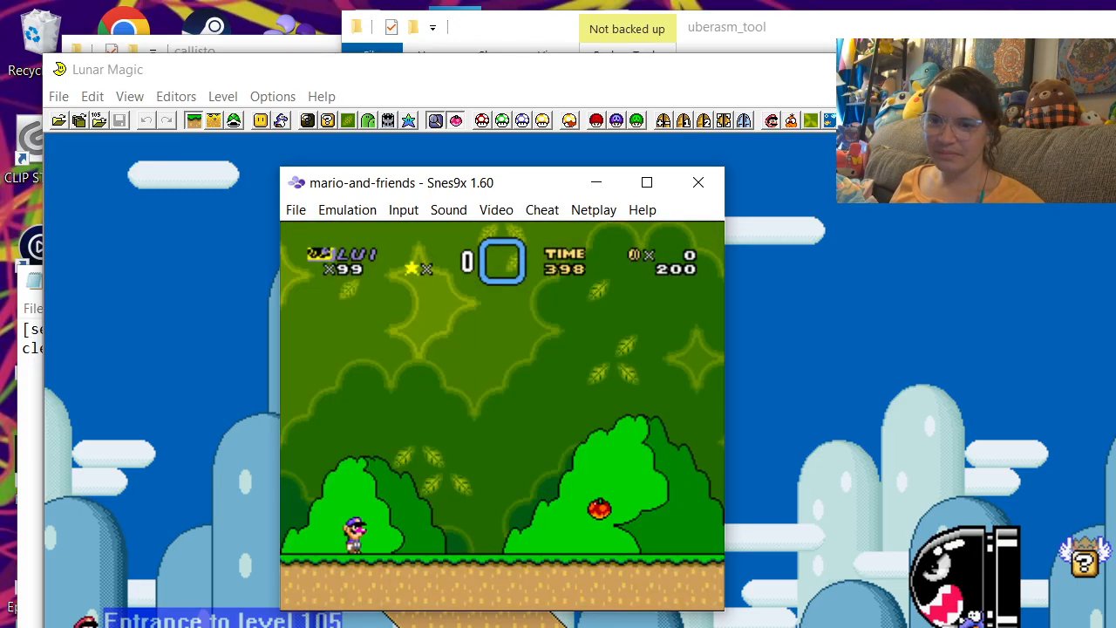
Step: Test Waluigi's running and jumping between the level start and the first red shell
key(Right)
key(Left)
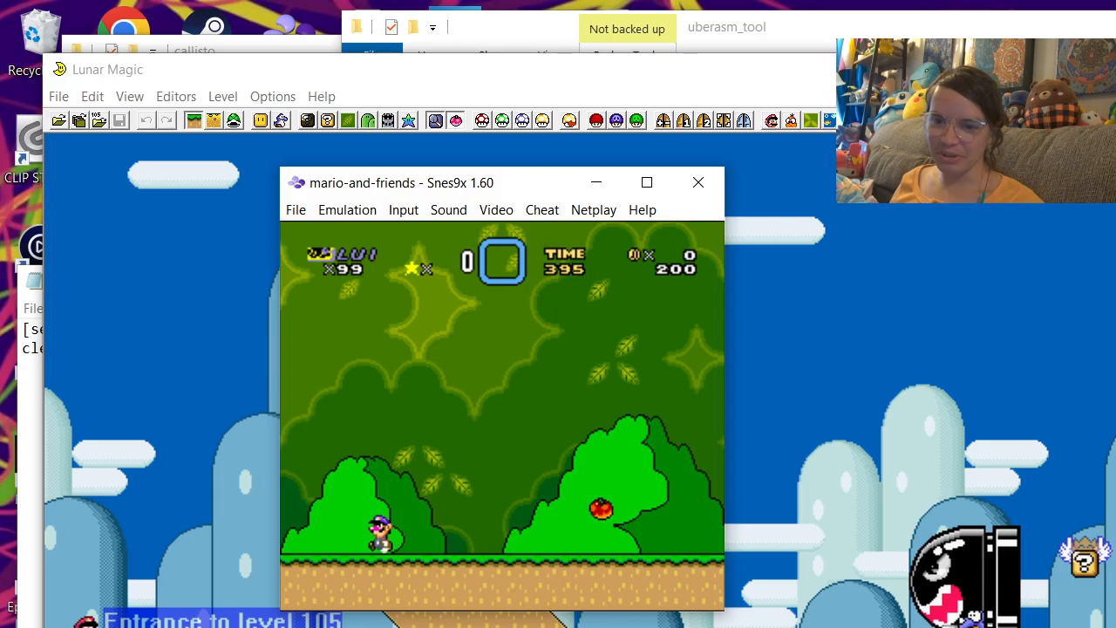
key(Right)
key(c)
key(c)
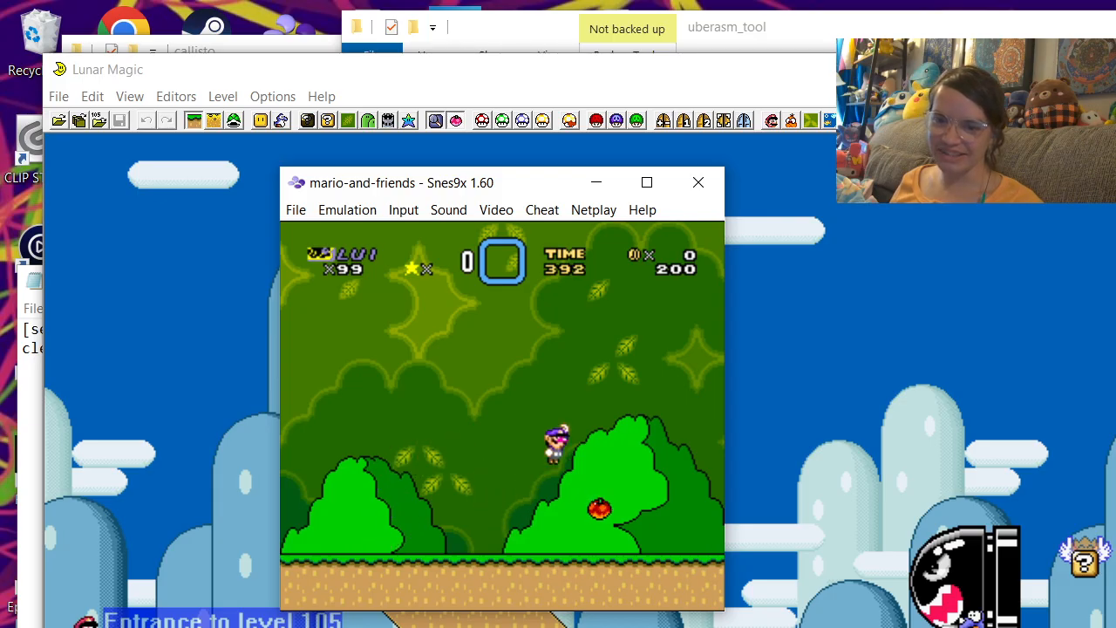
key(Right)
key(Left)
key(c)
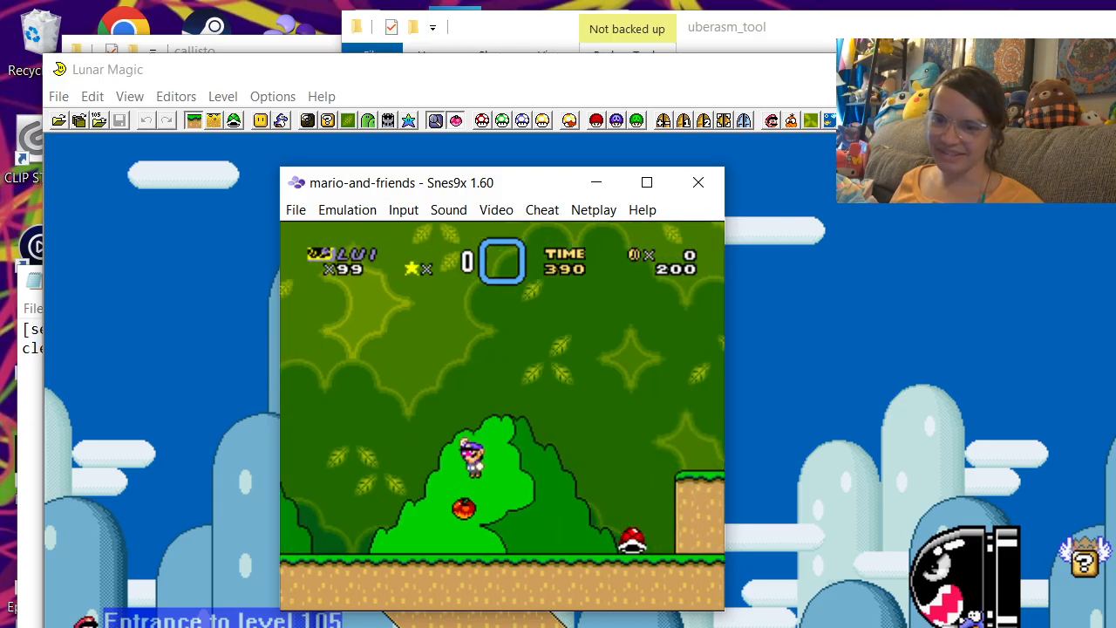
key(Left)
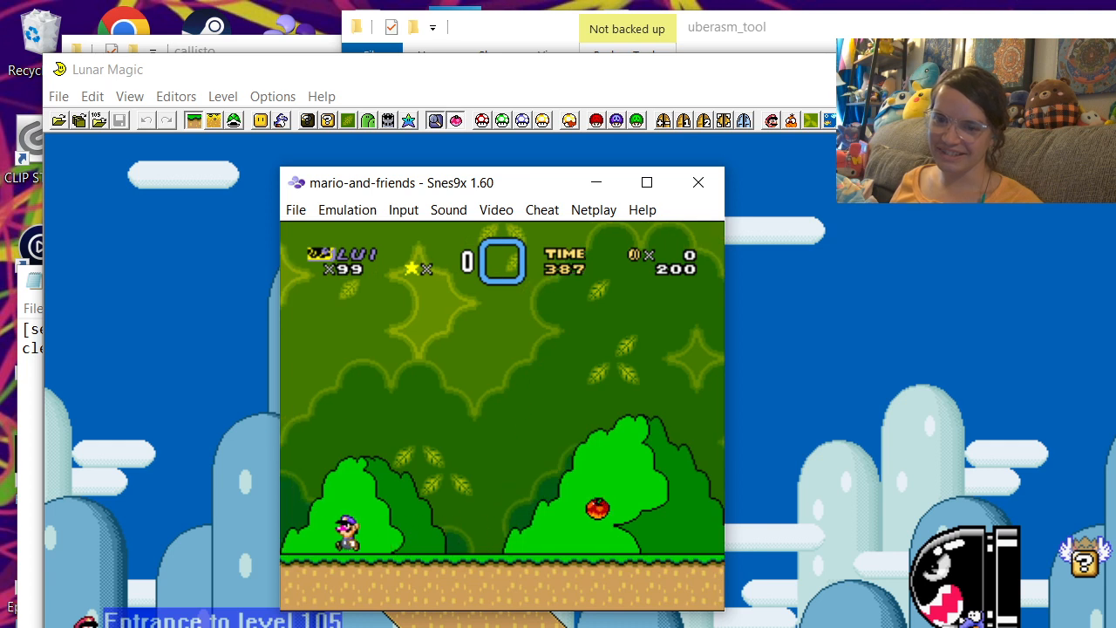
key(Right)
key(c)
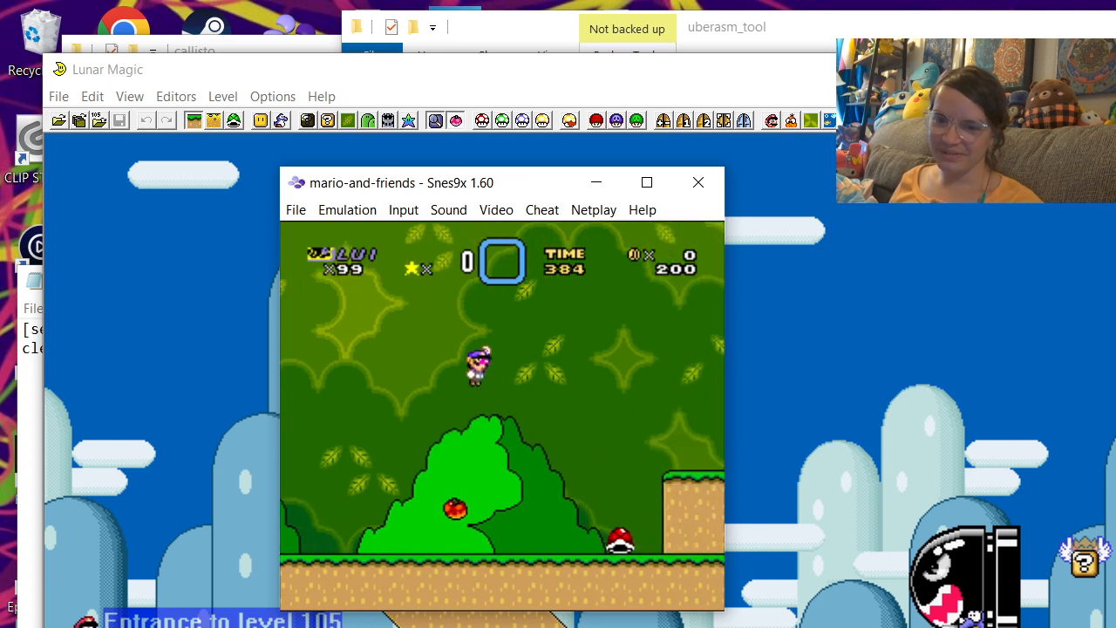
Step: Run and jump Waluigi back from the first red shell past the red berry toward the level start
key(Left)
key(c)
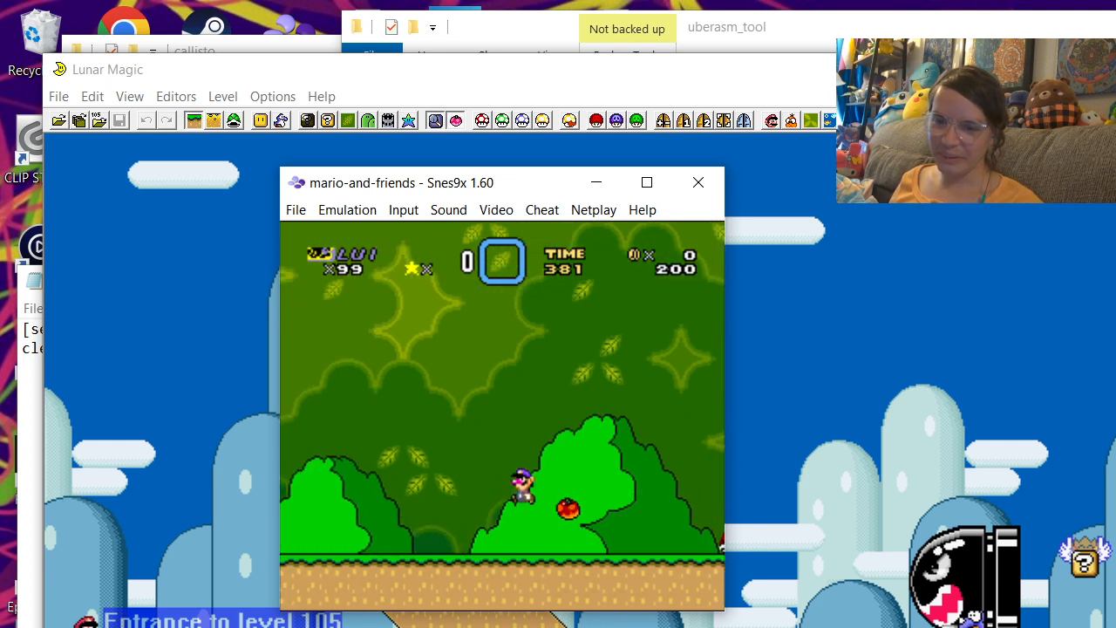
key(Left)
key(c)
Step: Switch to Mario and test his running and jumping to the first red shell and back past the berry
key(Right)
key(a)
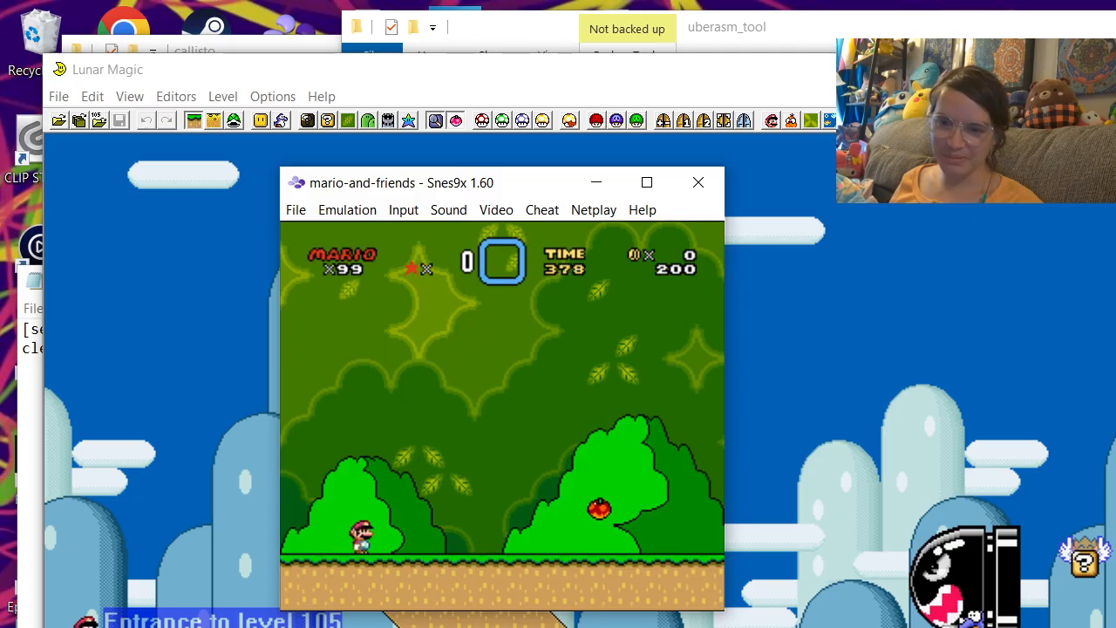
key(Right)
key(c)
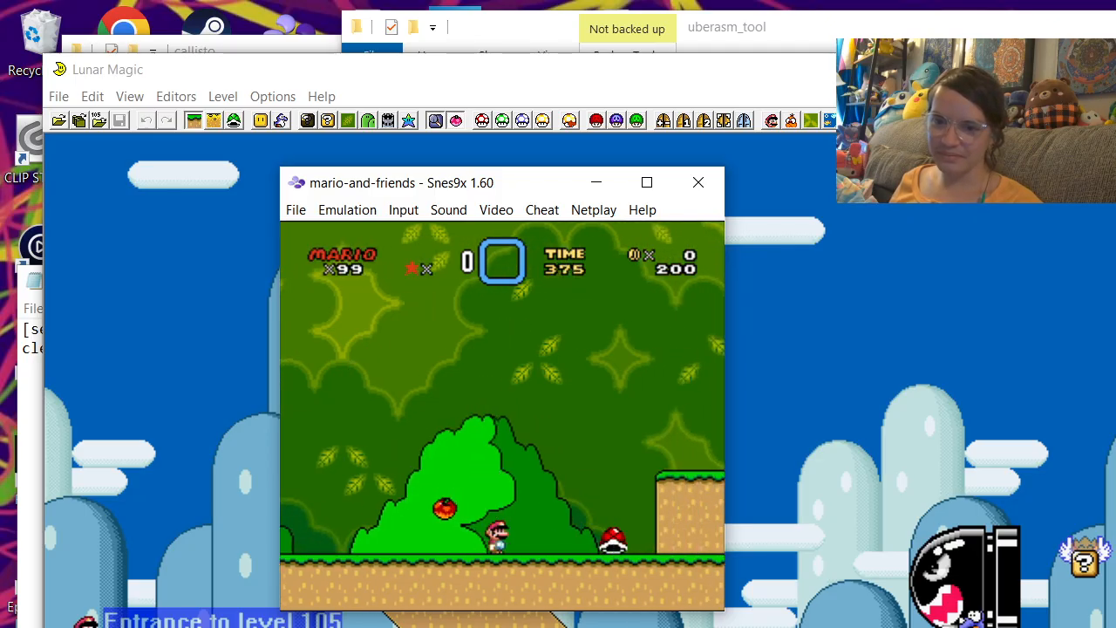
key(Right)
key(c)
key(Left)
key(c)
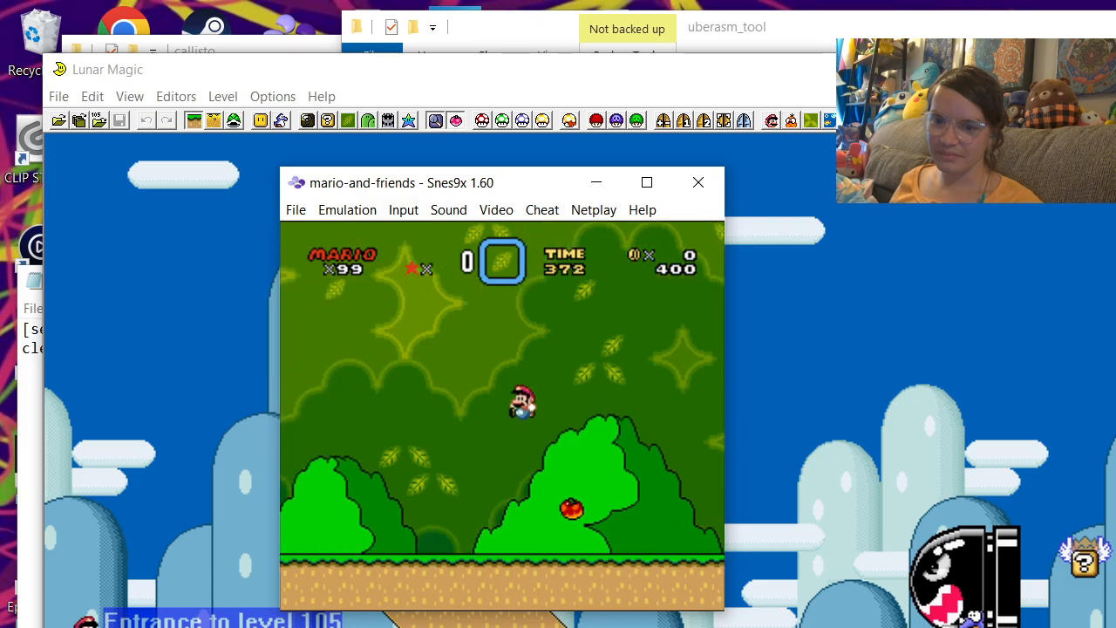
Step: Switch to Luigi and test his running and jumping in both directions between the level start and the first ledge
key(Left)
key(a)
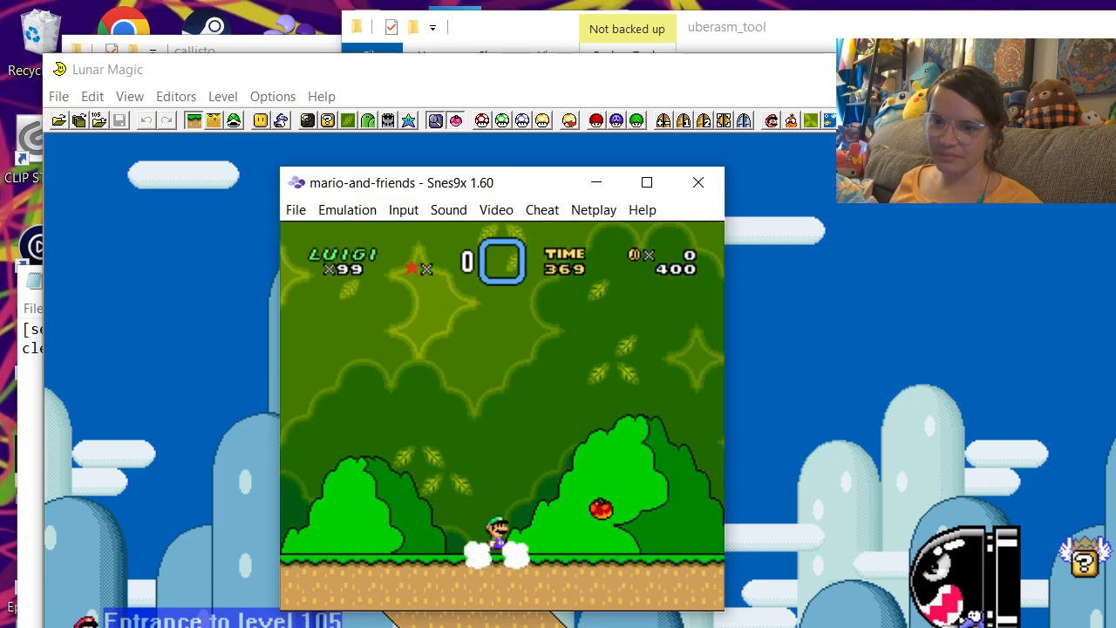
key(Right)
key(c)
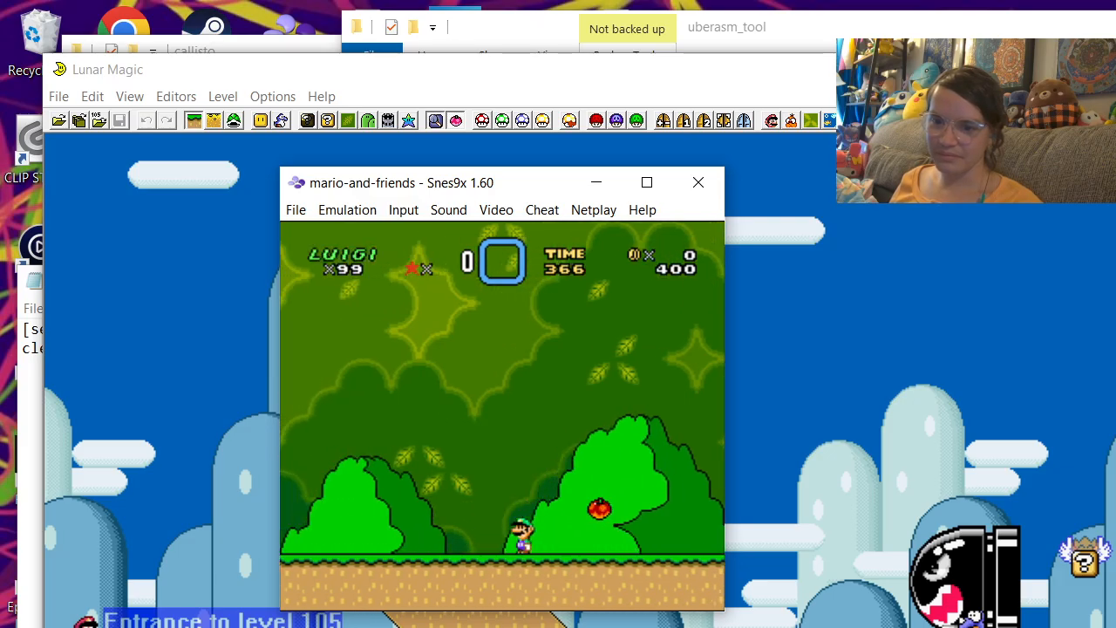
key(Left)
key(c)
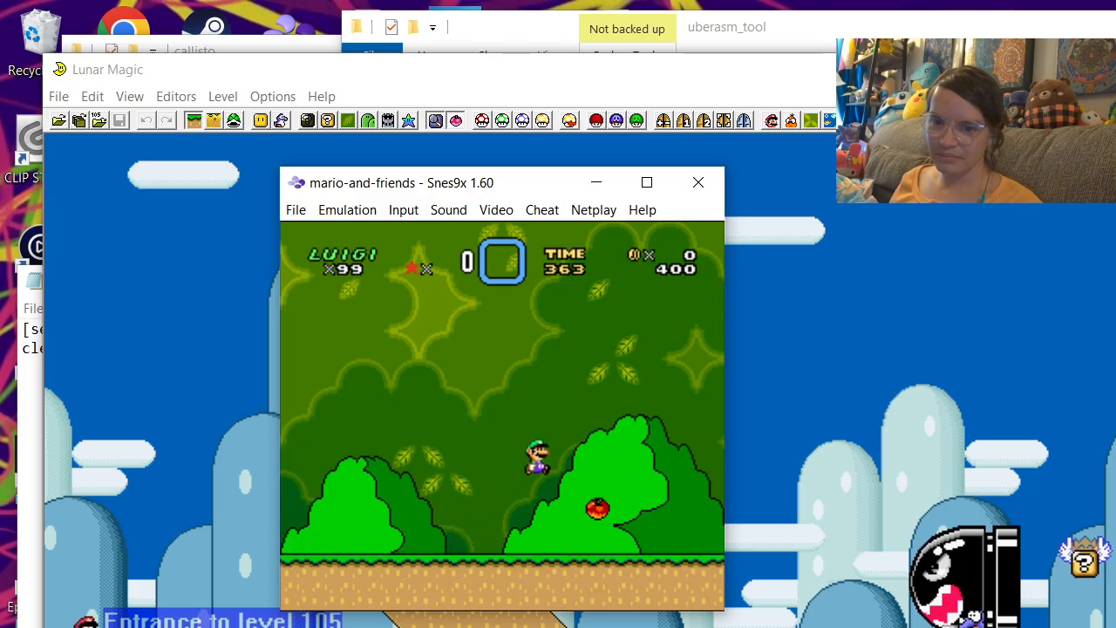
key(Left)
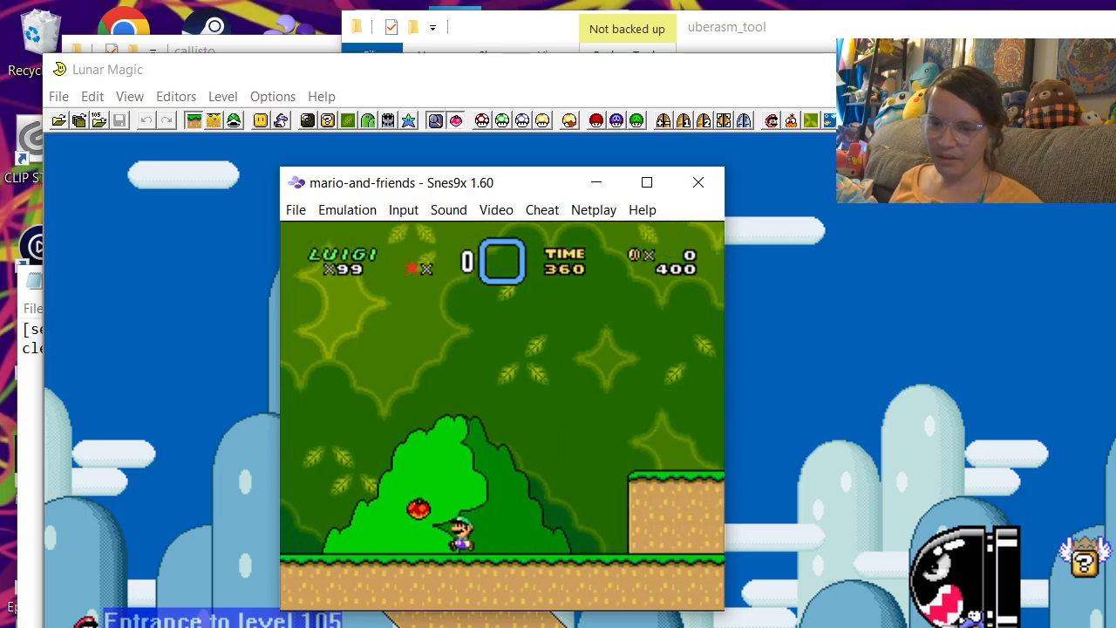
key(Left)
key(c)
key(Left)
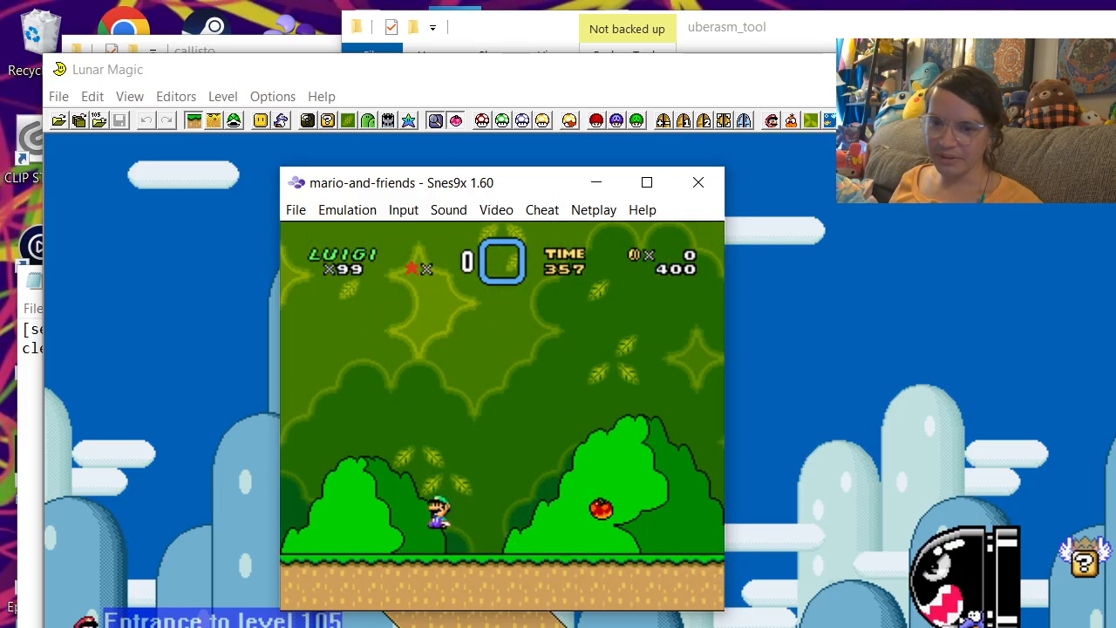
Step: Run Luigi onto the raised ledge and jump across the row of red Koopas
key(Right)
key(c)
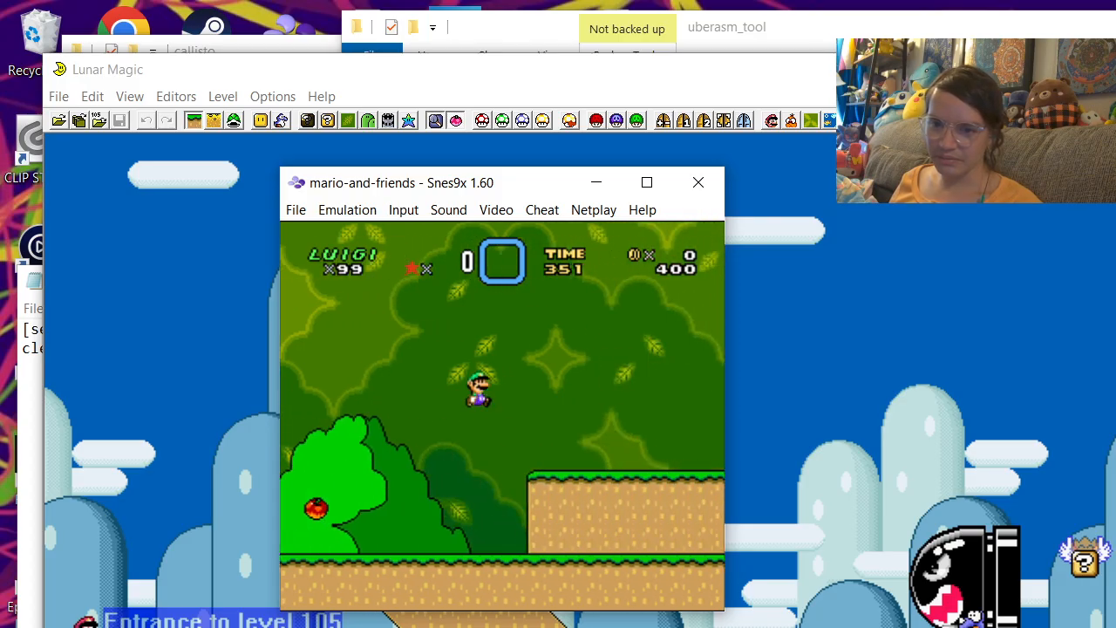
key(Right)
key(c)
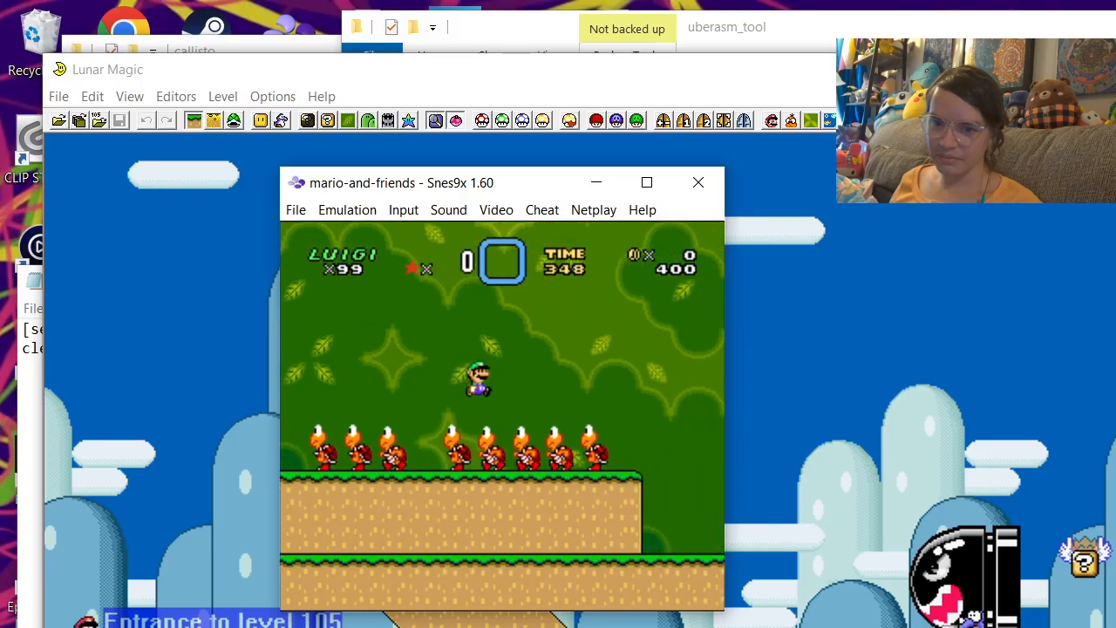
key(Left)
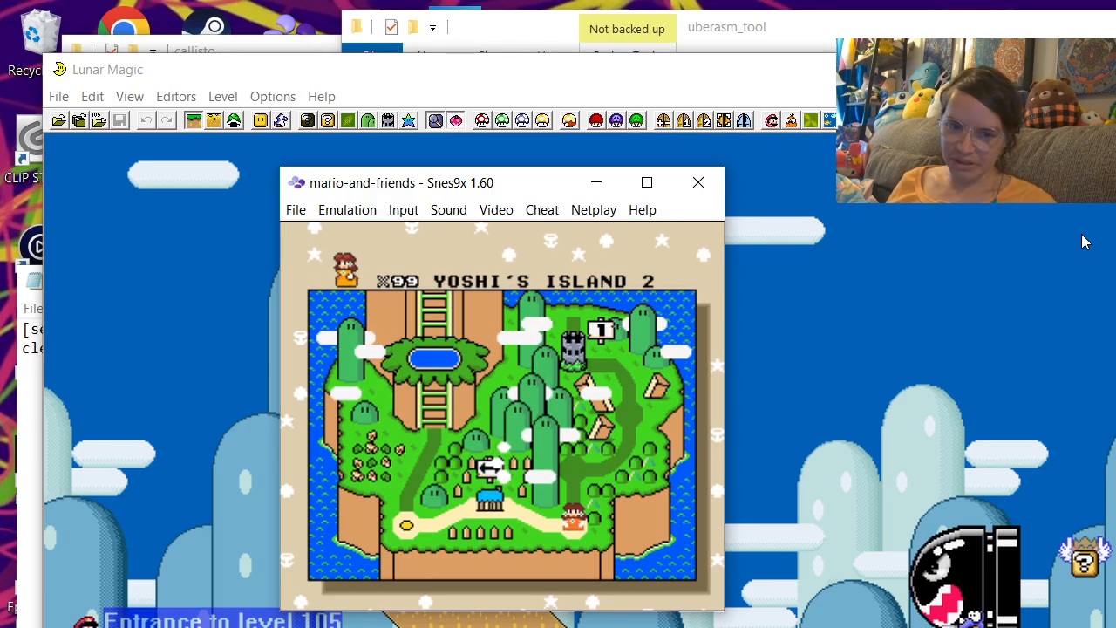
Step: Walk Daisy across the overworld from Yoshi's Island 2 past Yoshi's house and enter the level at the west end of the path
key(Left)
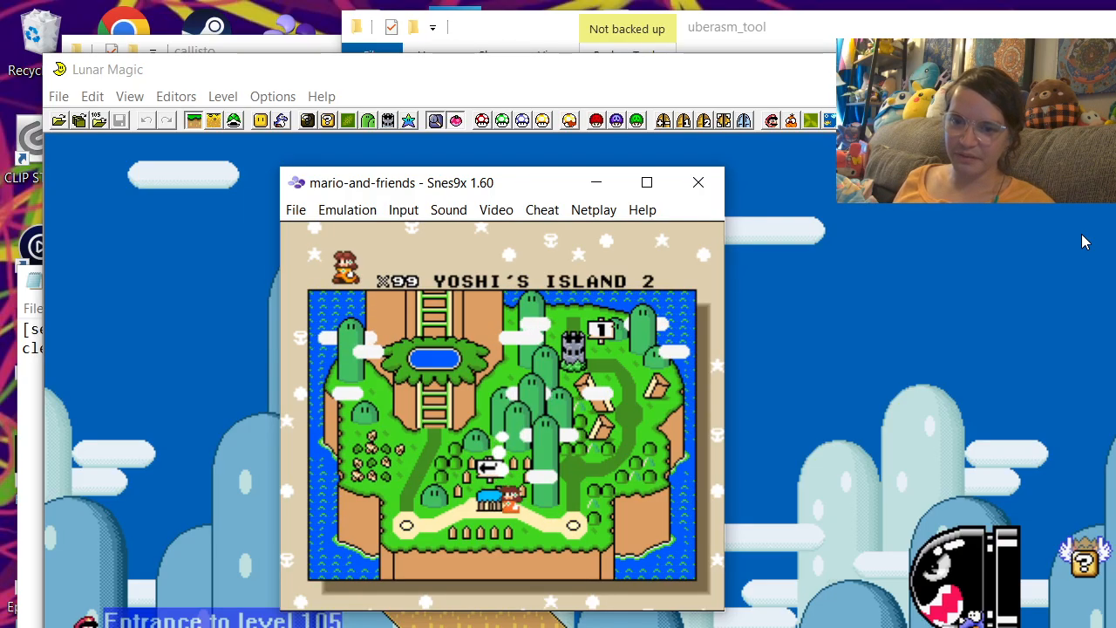
key(Left)
key(c)
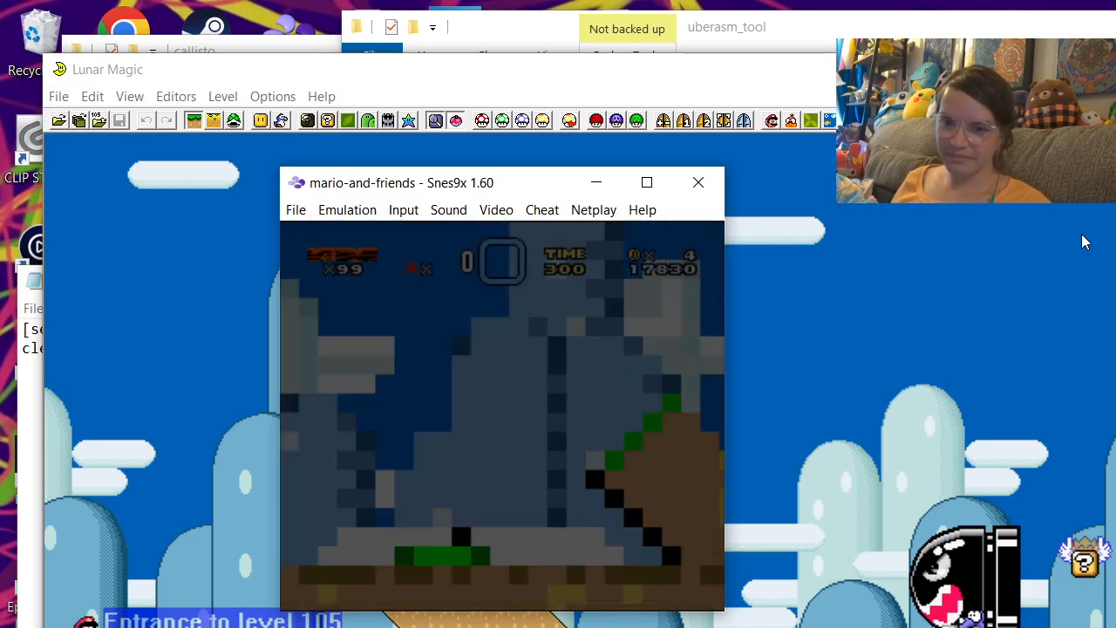
Step: Take Daisy over the first slope, collect the Dragon Coin, duck under the Banzai Bill and stomp the Rex behind it
key(Right)
key(c)
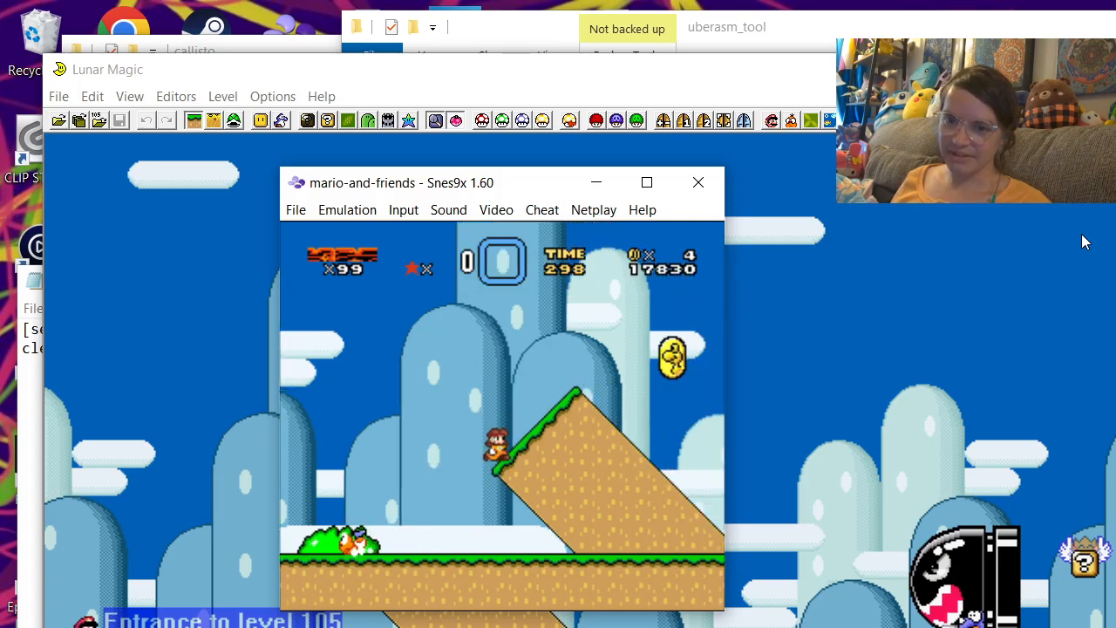
key(Right)
key(Down)
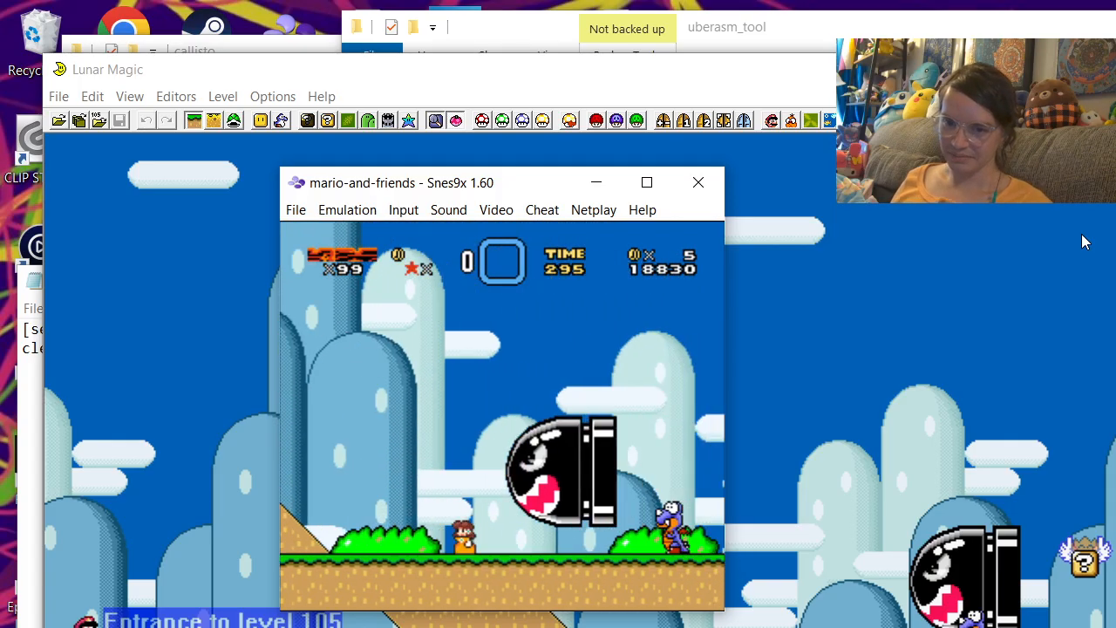
key(Right)
key(c)
key(Right)
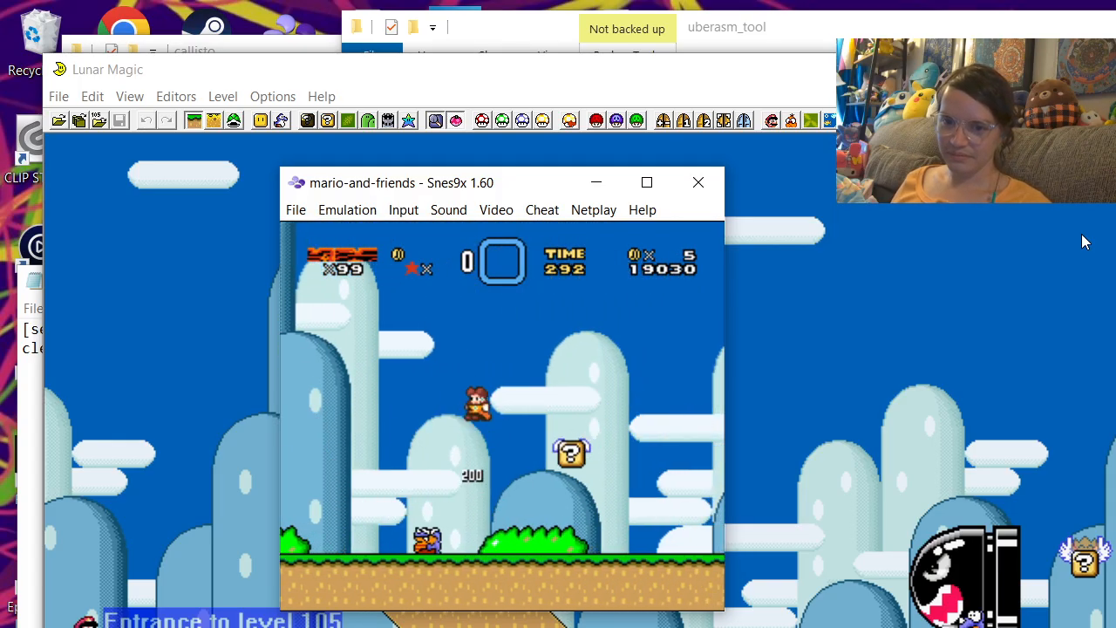
Step: Hit the winged question block with Daisy, collect the mushroom and continue toward the next Rex
key(Right)
key(c)
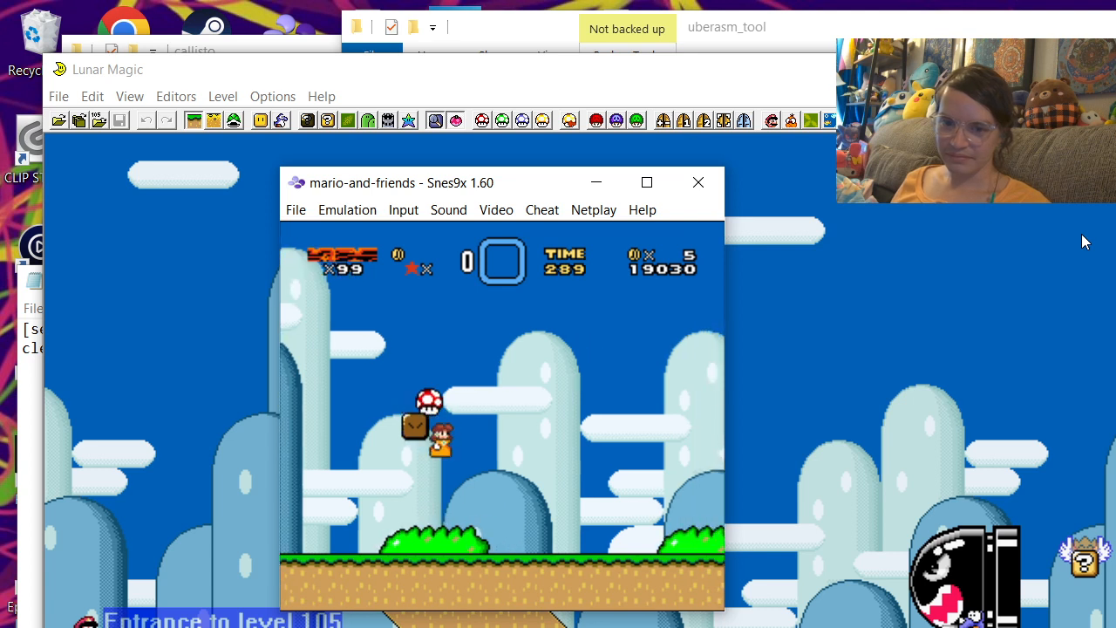
key(Right)
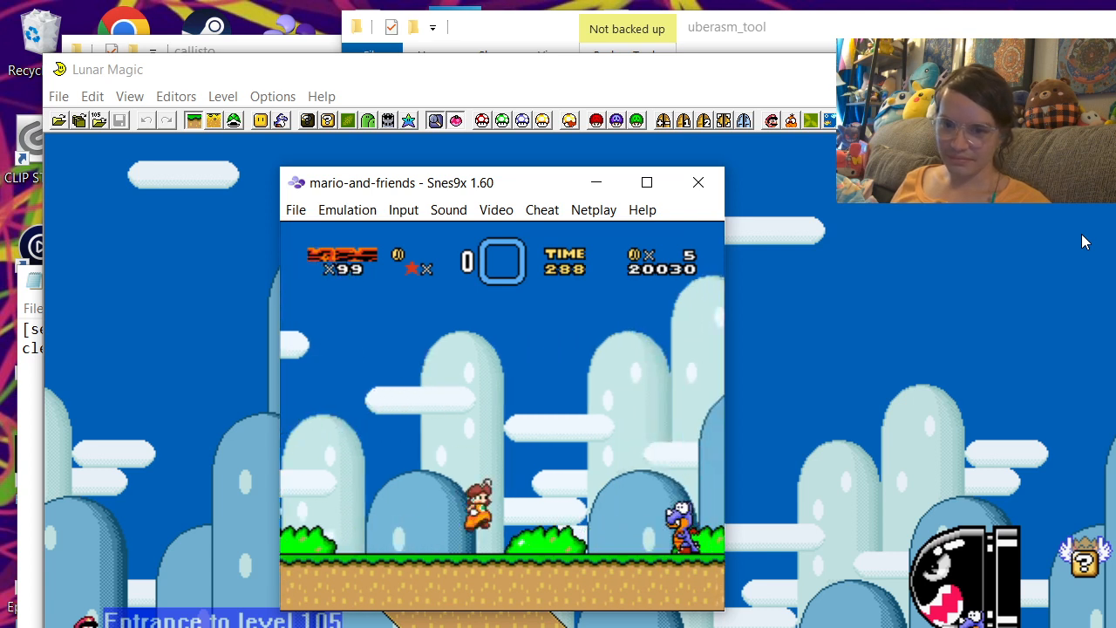
key(c)
key(c)
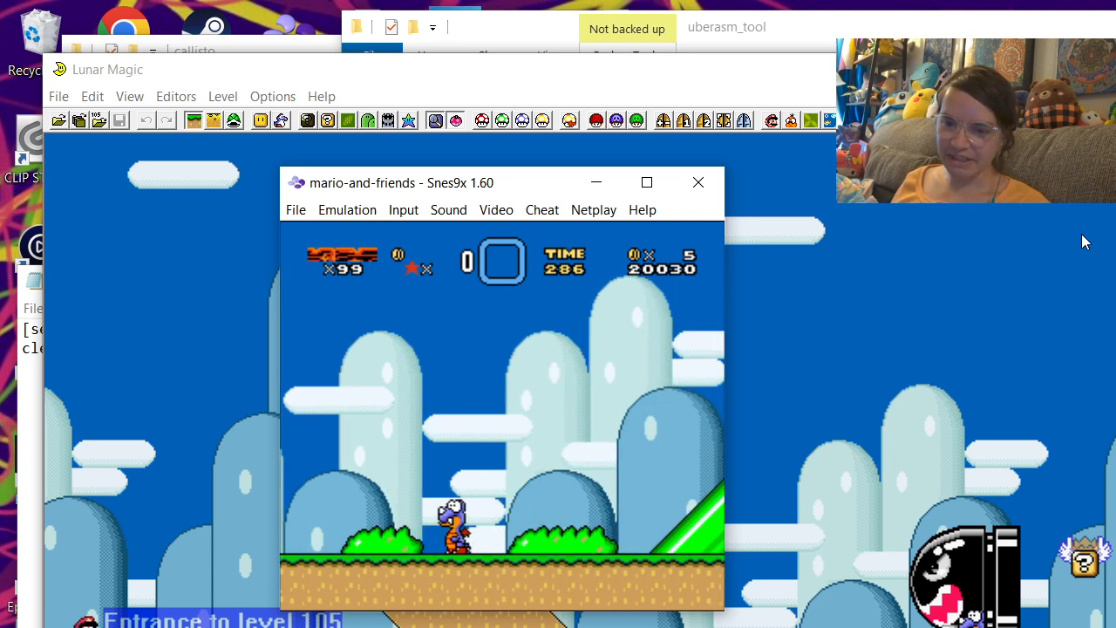
Step: Jump Daisy over the diagonal green pipe and across the raised ground, stomping the Rexes on the way to the triple slopes
key(Right)
key(Right)
key(c)
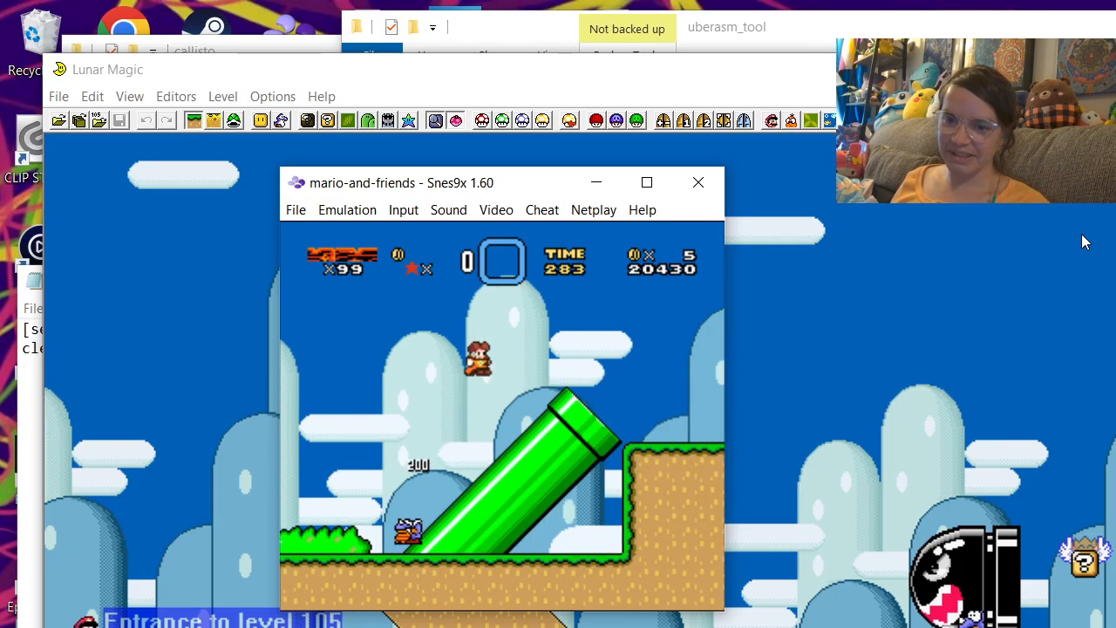
key(Right)
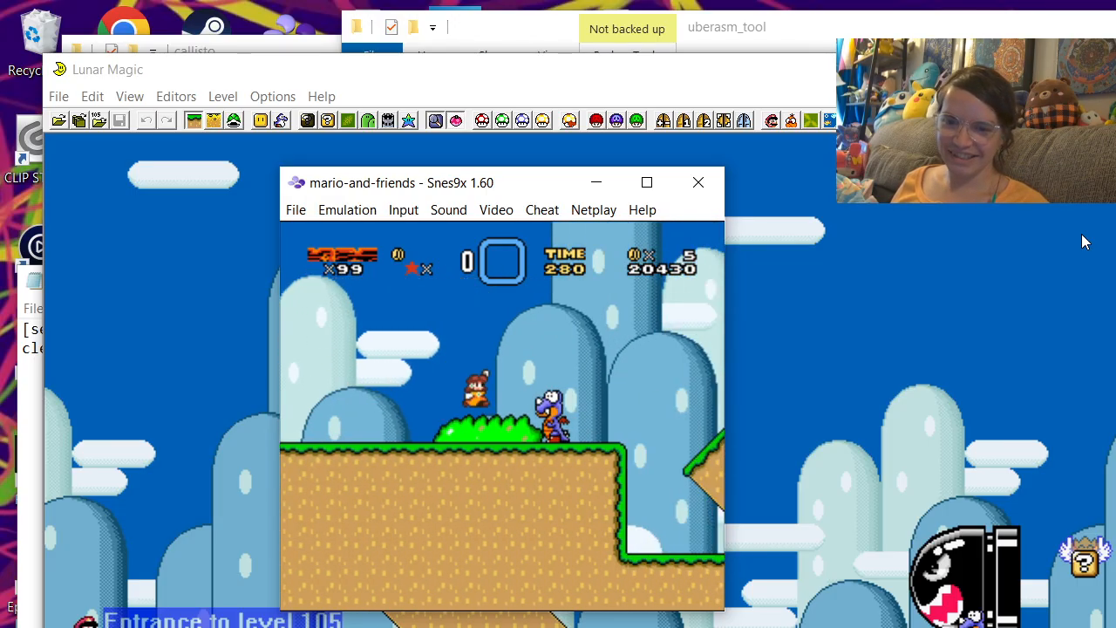
key(c)
key(Right)
key(c)
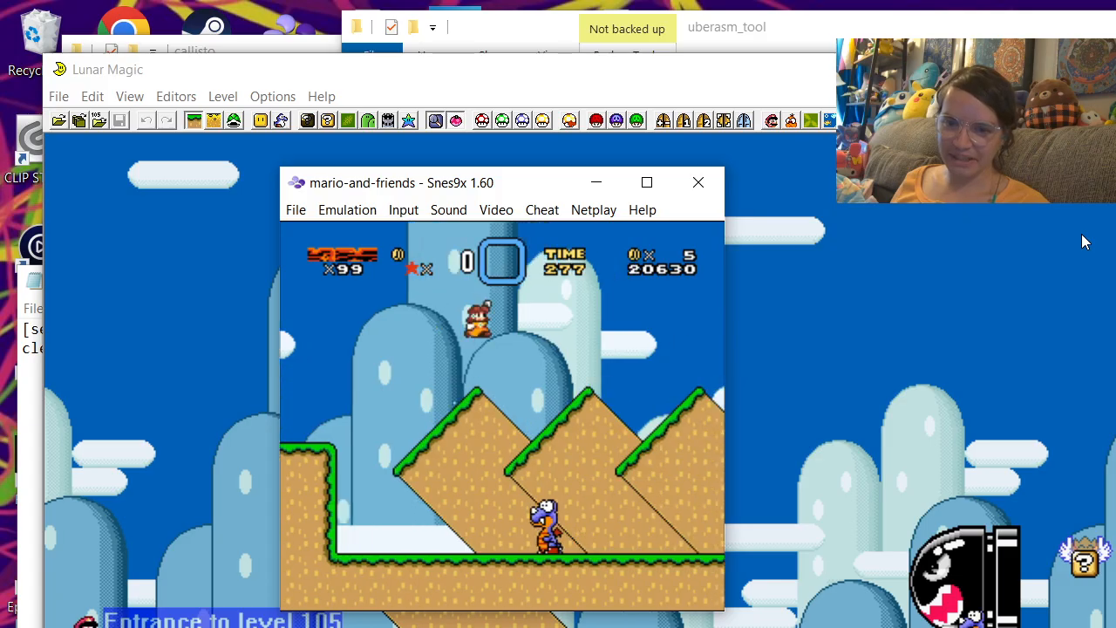
Step: Jump Daisy across the three slopes and collect the second Dragon Coin
key(c)
key(Right)
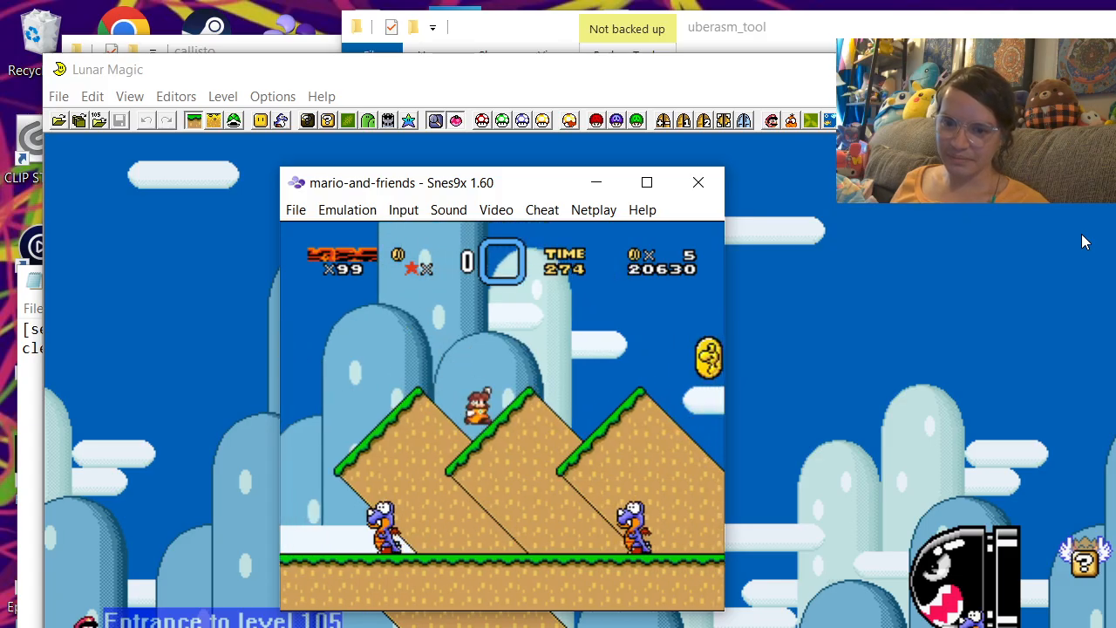
key(c)
key(Right)
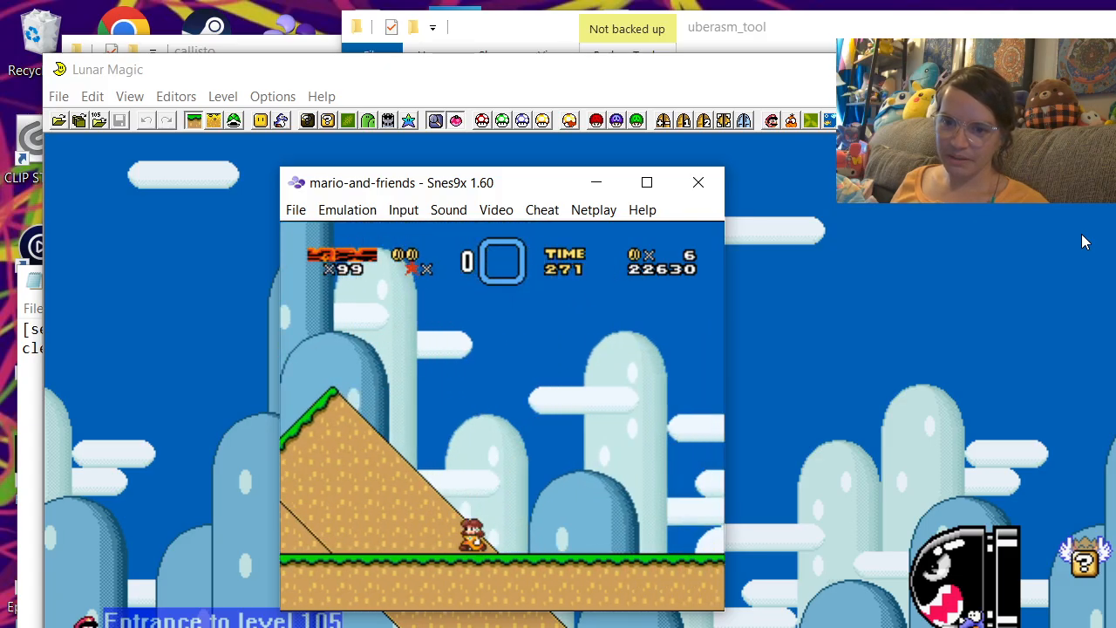
Step: Bring Daisy back over the slopes to the ledge wall and stomp the Rex there
key(c)
key(Right)
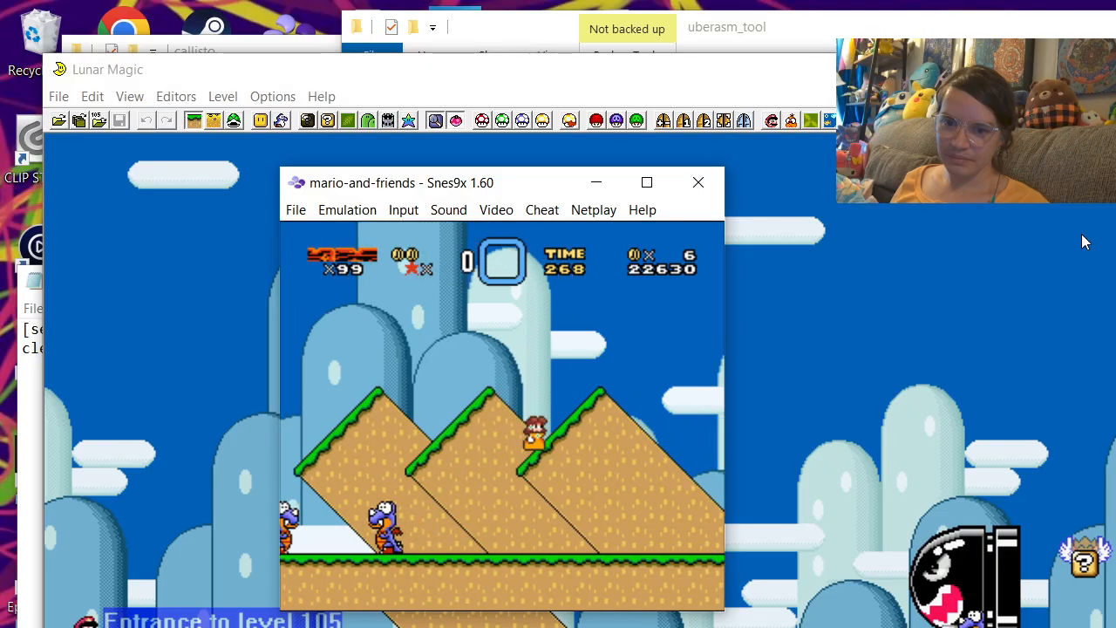
key(Left)
key(c)
key(Left)
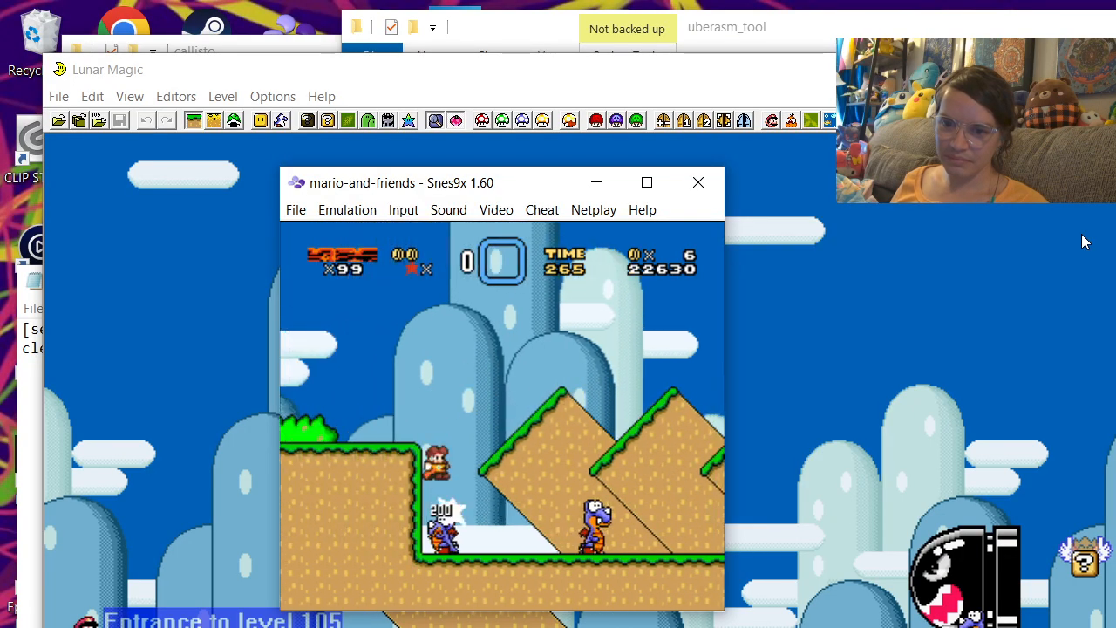
Step: Run Daisy over the slopes again and stomp the Rexes on the way to the Piranha Plant pipe
key(Right)
key(c)
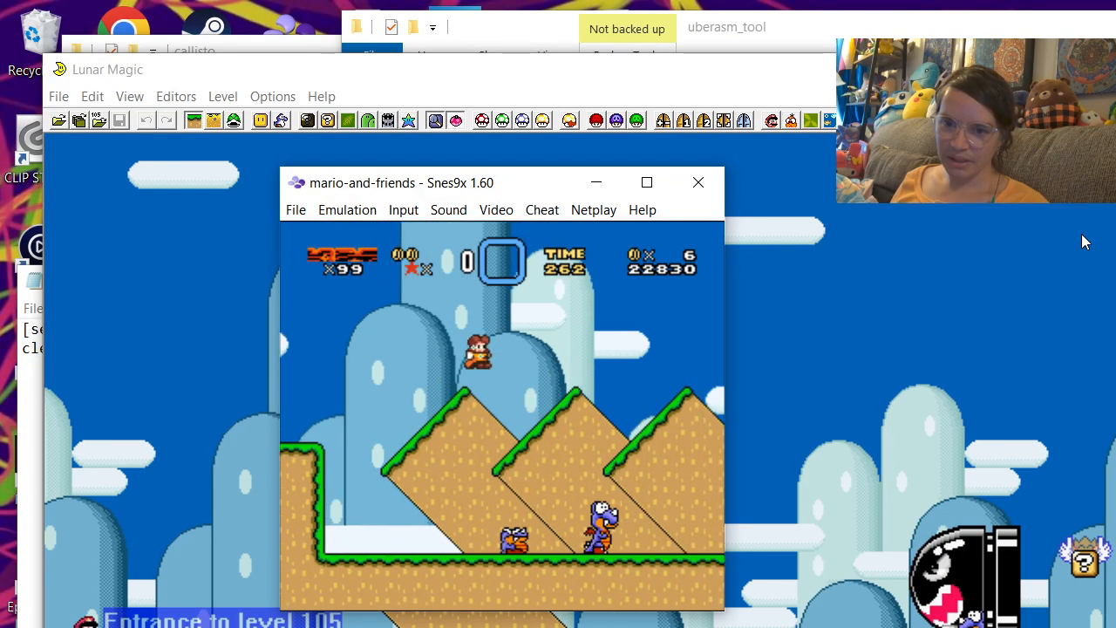
key(Left)
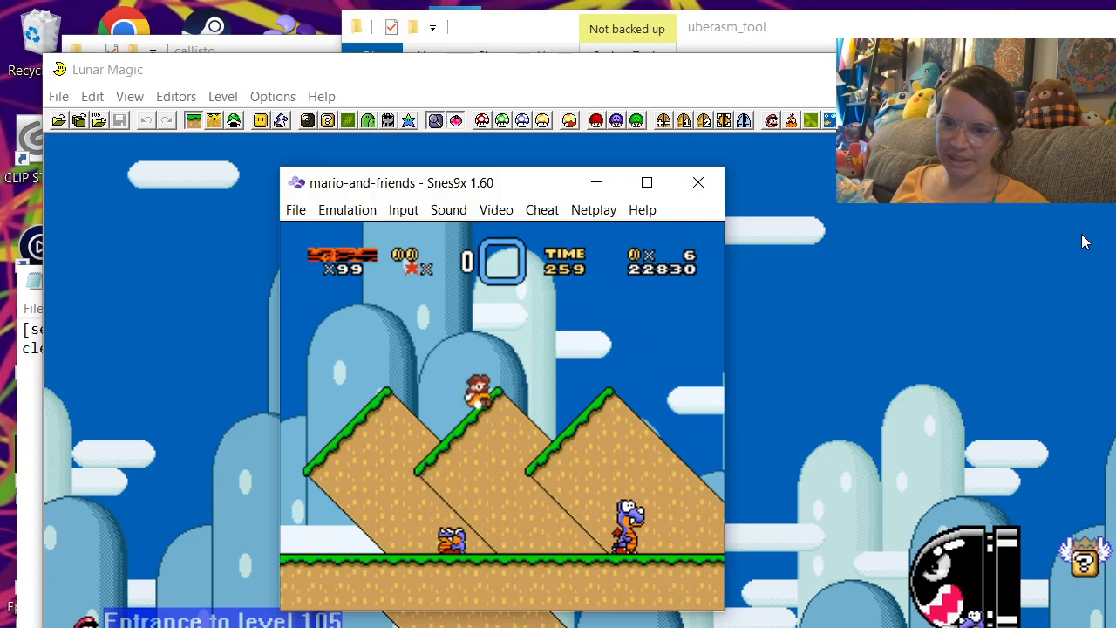
key(Right)
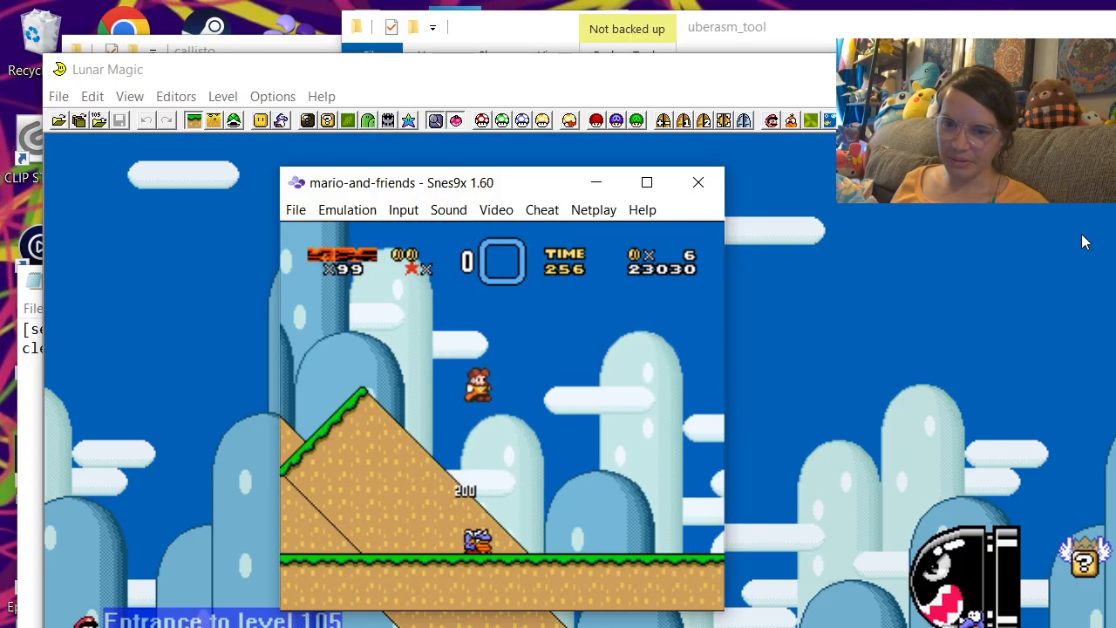
key(Right)
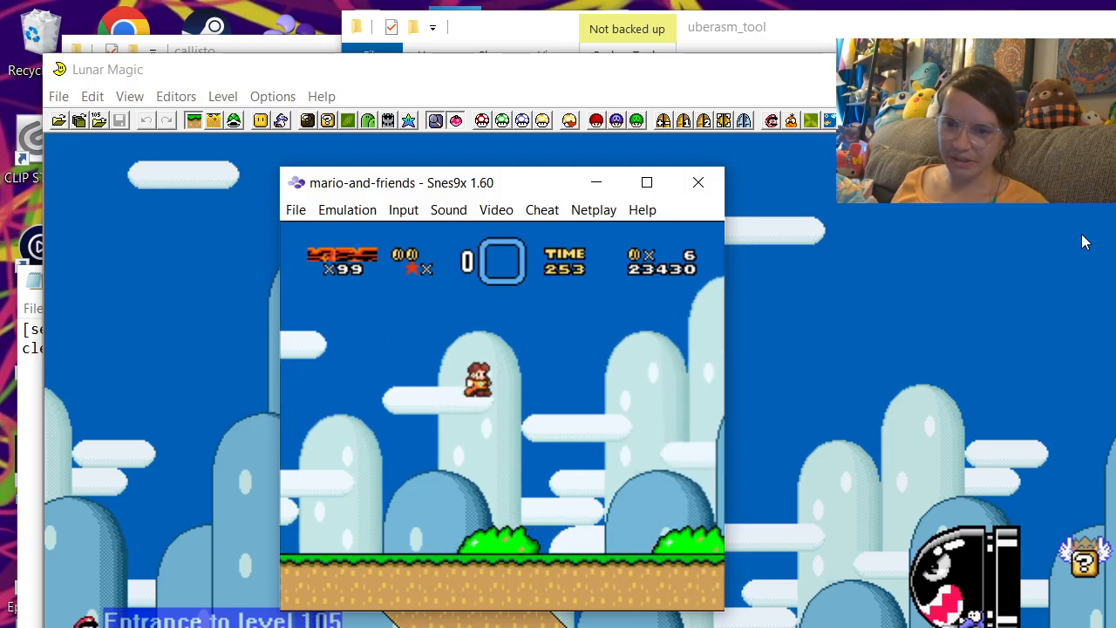
key(Right)
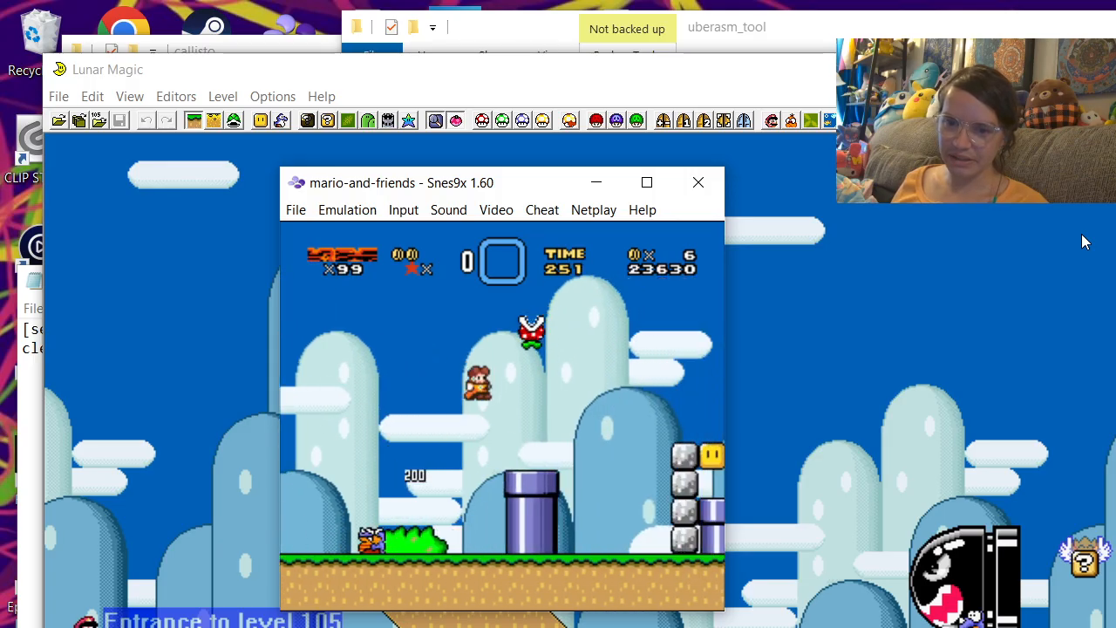
Step: Switch to Wario and on to Waluigi, testing movement and jumps around the stone and yellow block structure
key(Right)
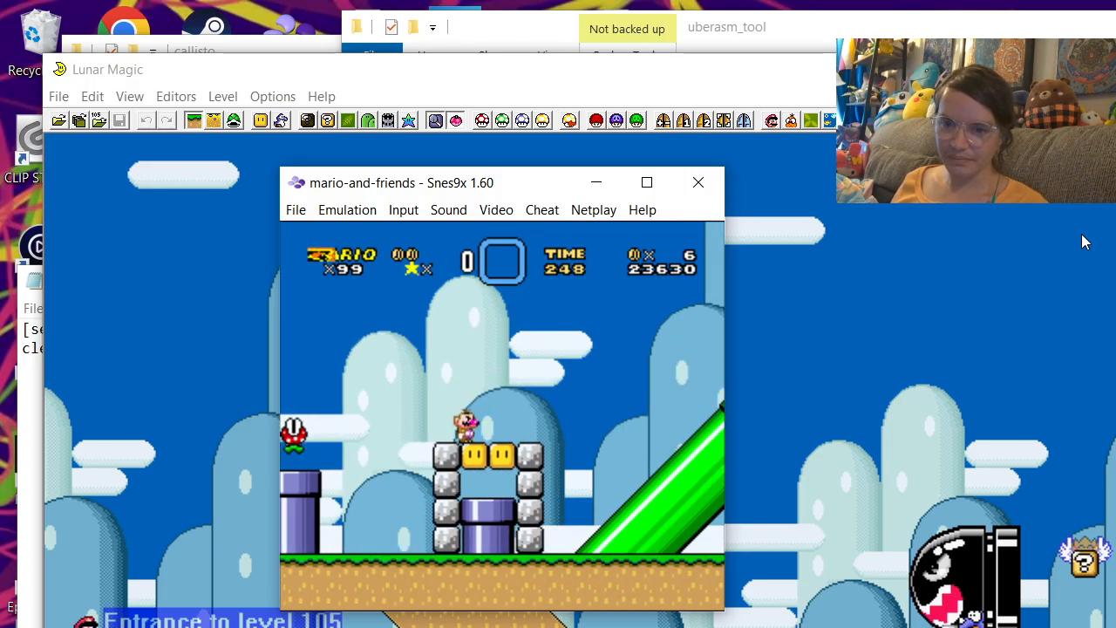
key(Left)
key(c)
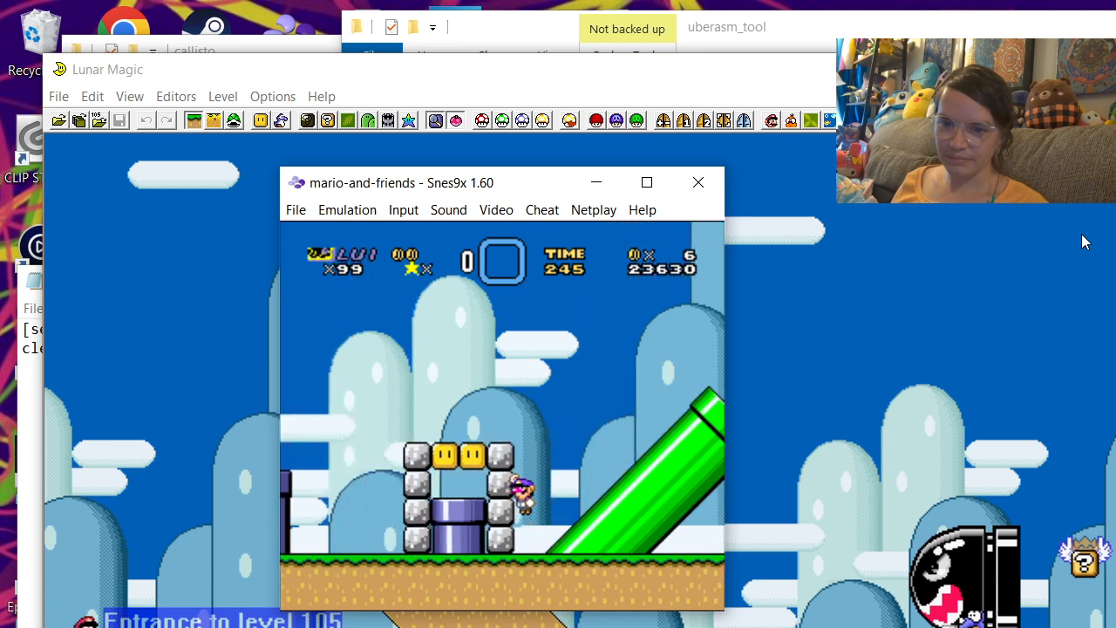
key(Right)
key(c)
key(Left)
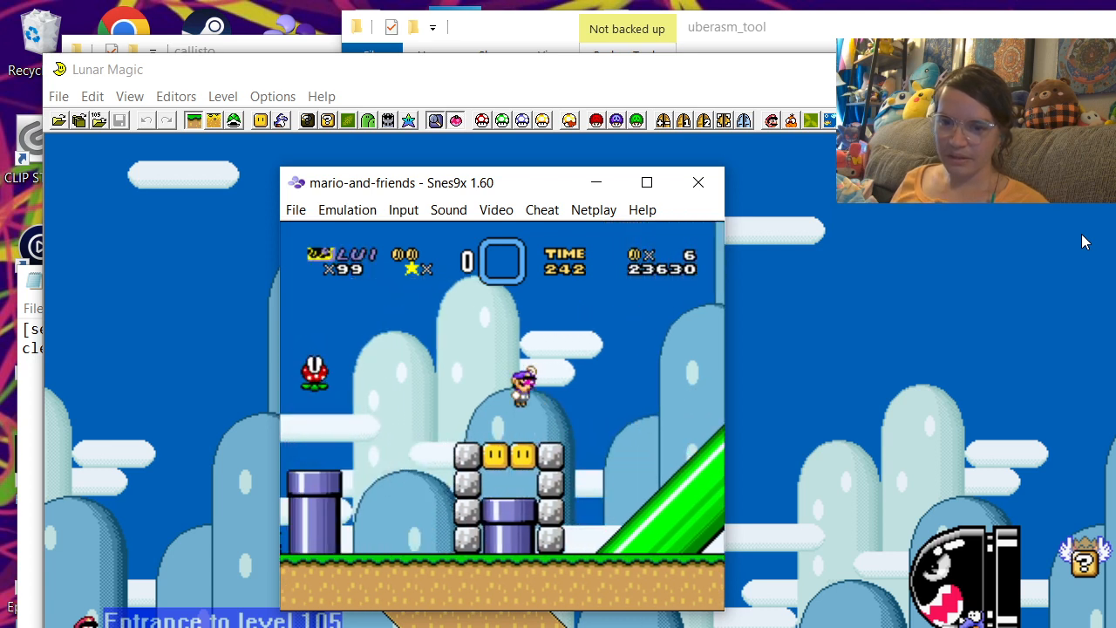
Step: Switch from Waluigi to Luigi, leave the level for the overworld map, and close the emulator
key(a)
key(a)
key(c)
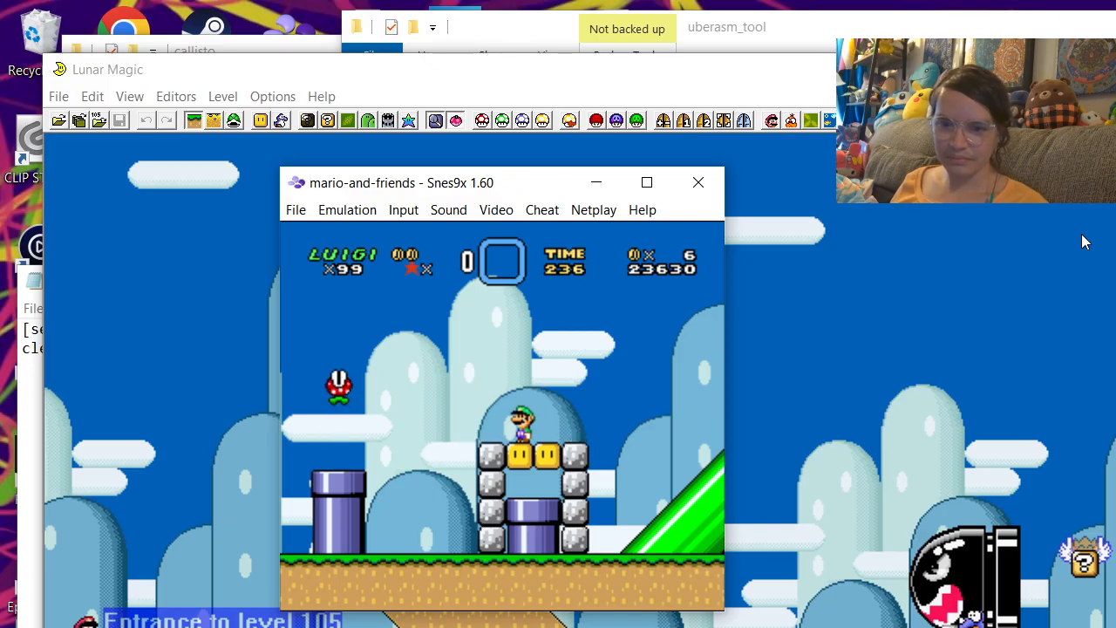
key(space)
key(Return)
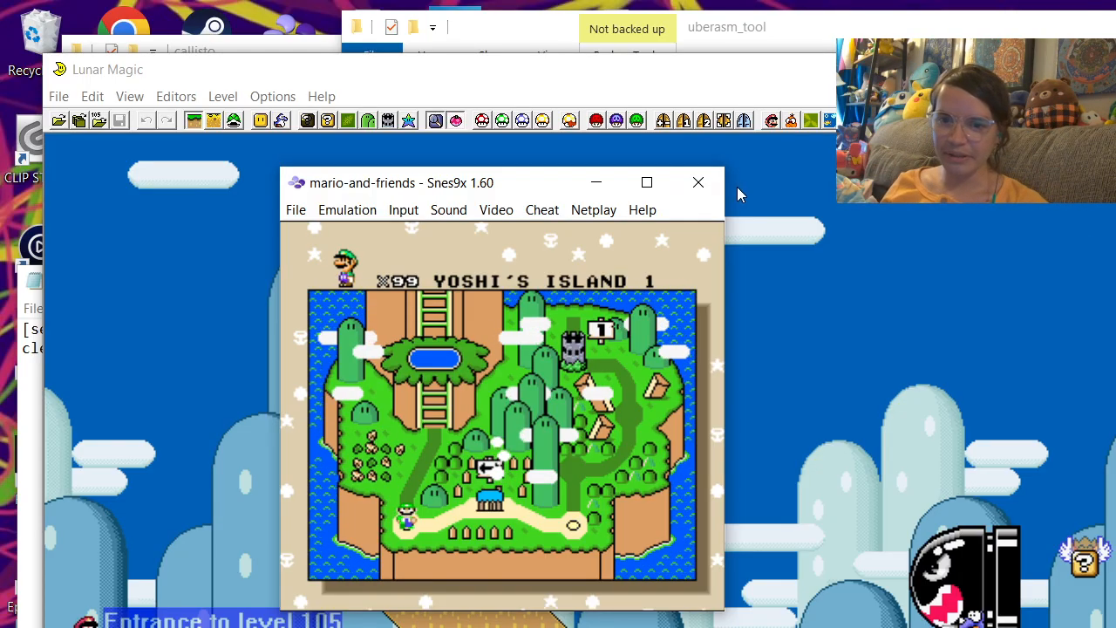
click(698, 183)
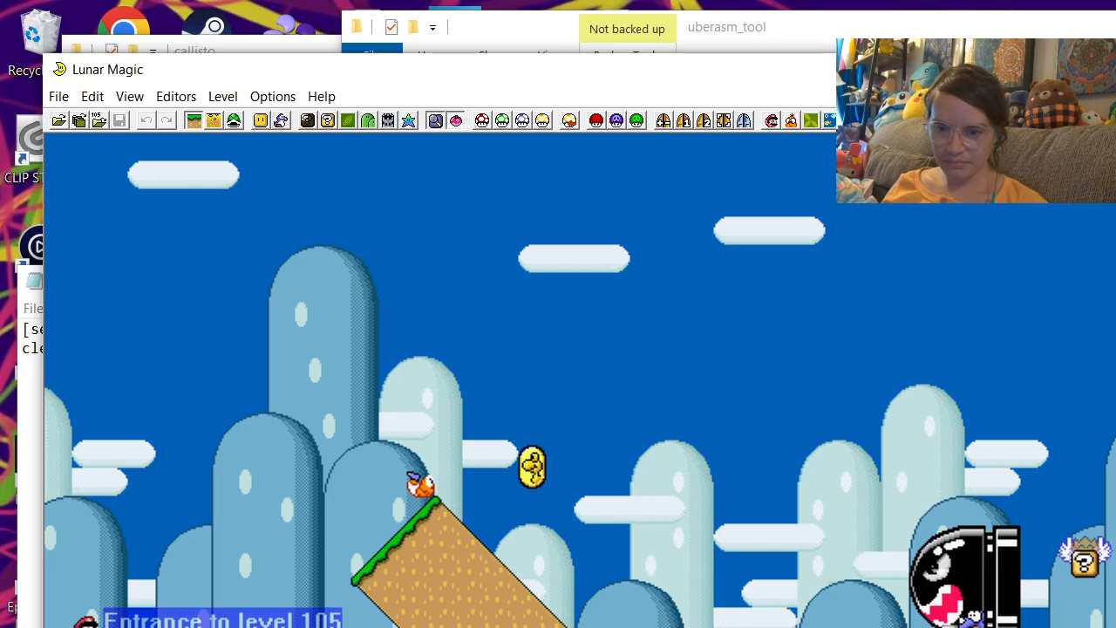
Step: Switch to GitHub Desktop and review the changed files in mario-and-friends-2024, including level 0C7.mwl and level 105.mwl
key(alt+Tab)
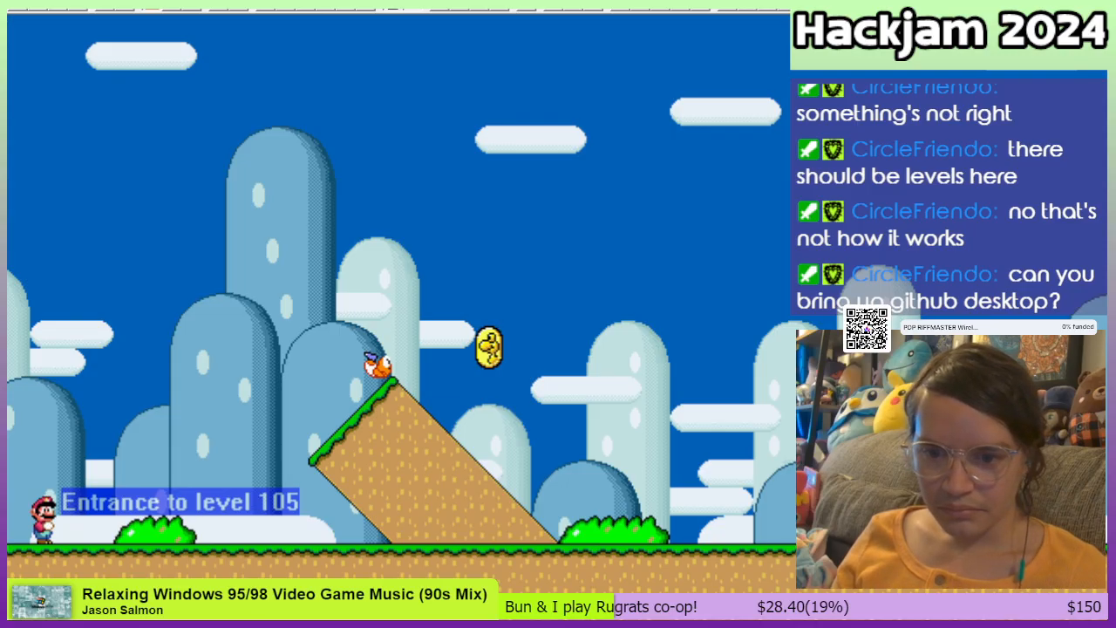
key(alt+Tab)
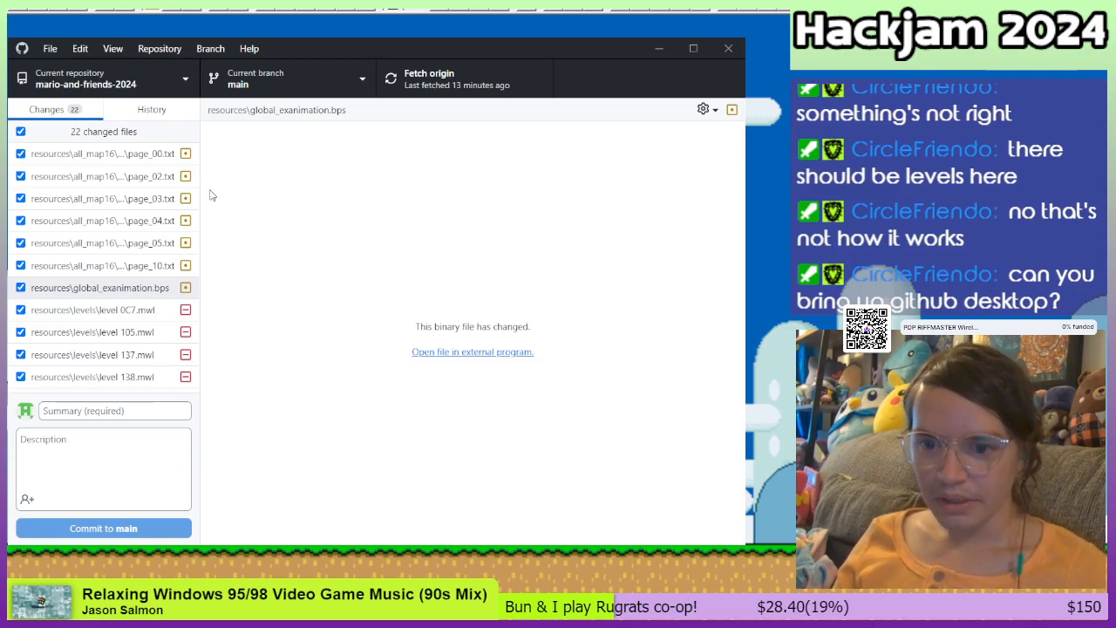
click(64, 312)
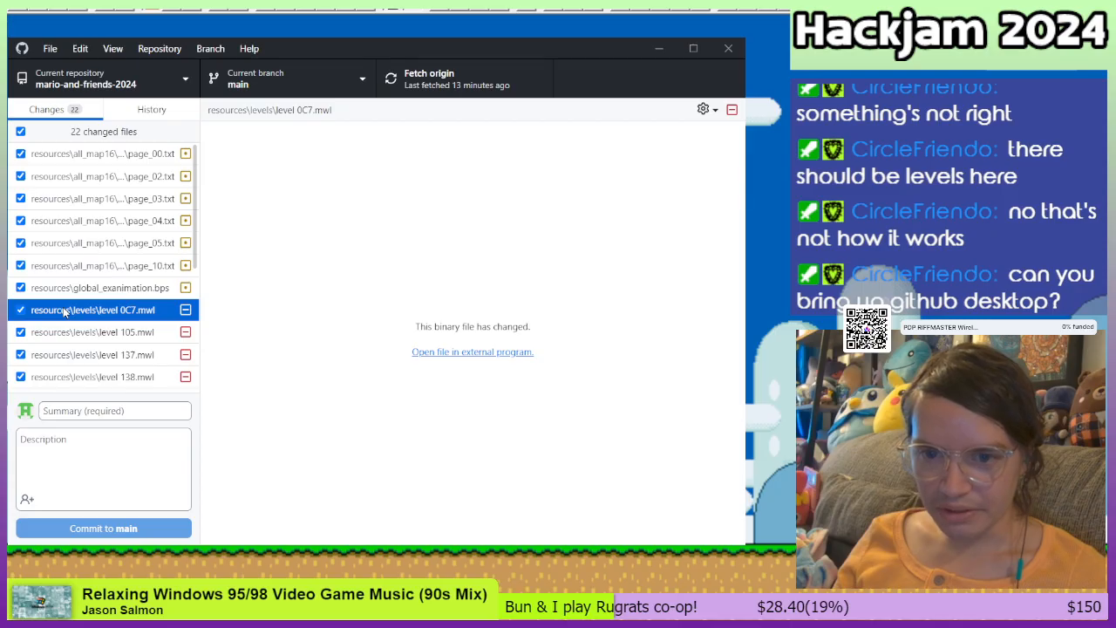
click(76, 332)
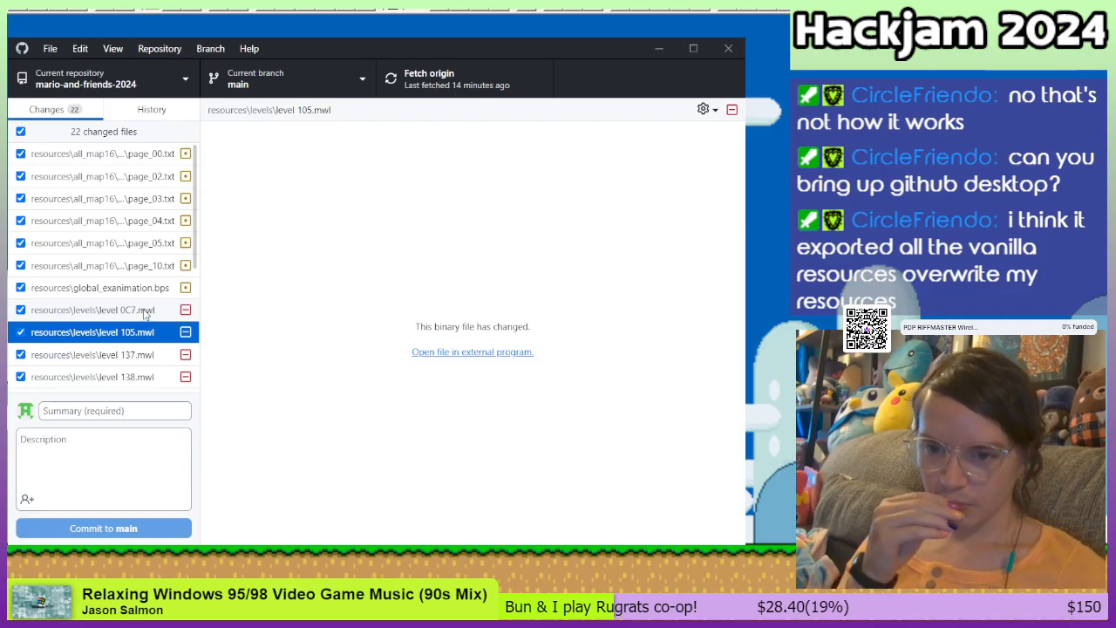
scroll(145, 314, down, 6)
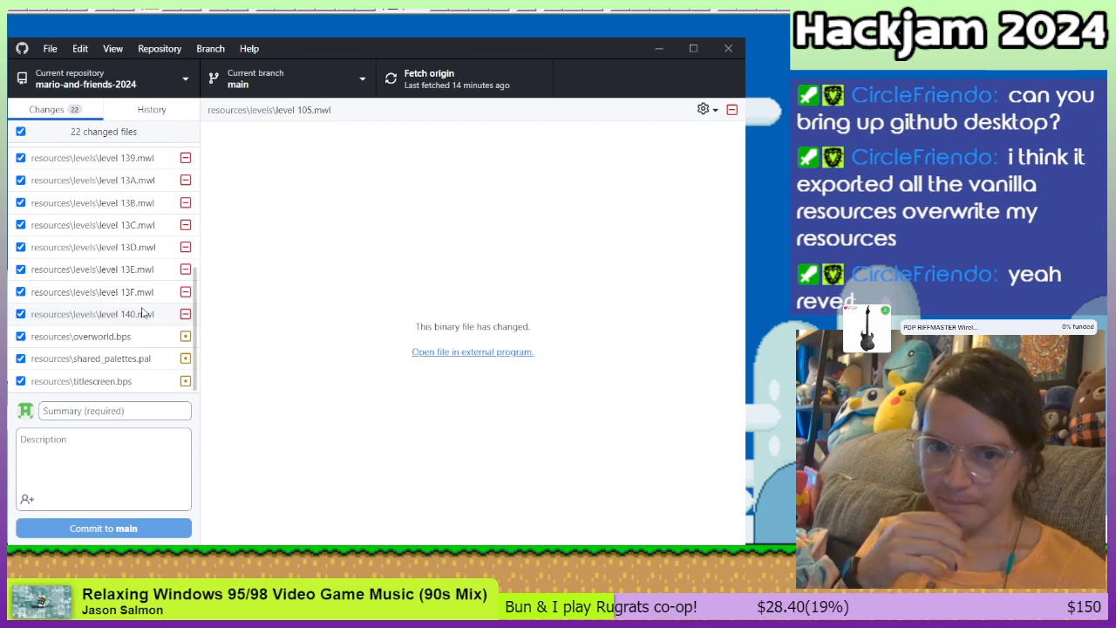
Step: Look through the diff options and the edit, view, repository and branch commands for a way to revert the changed files
click(706, 112)
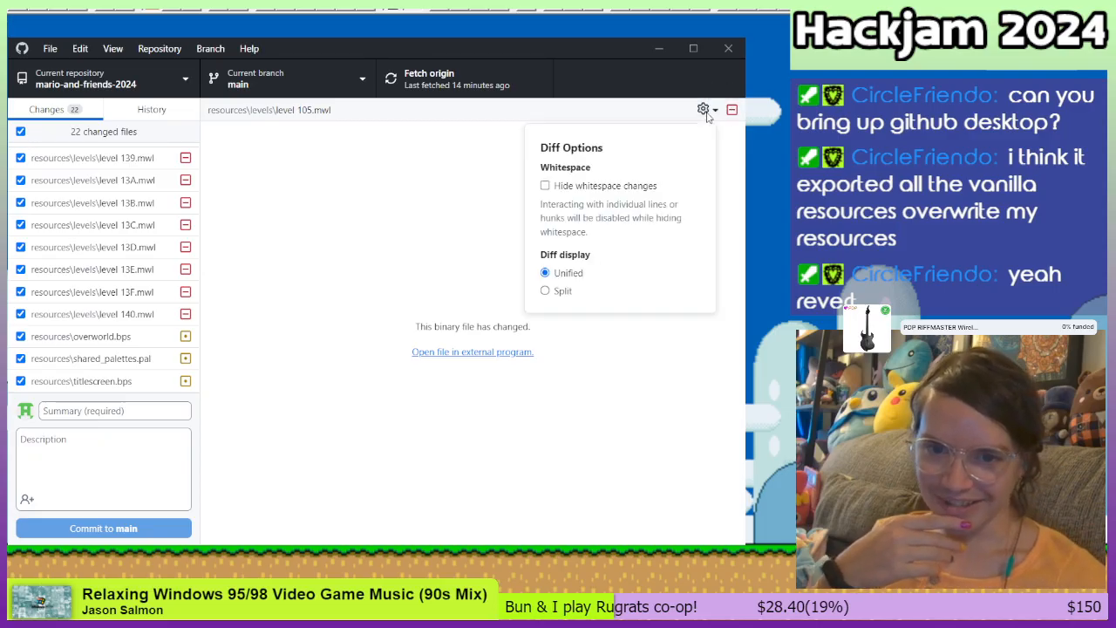
click(304, 183)
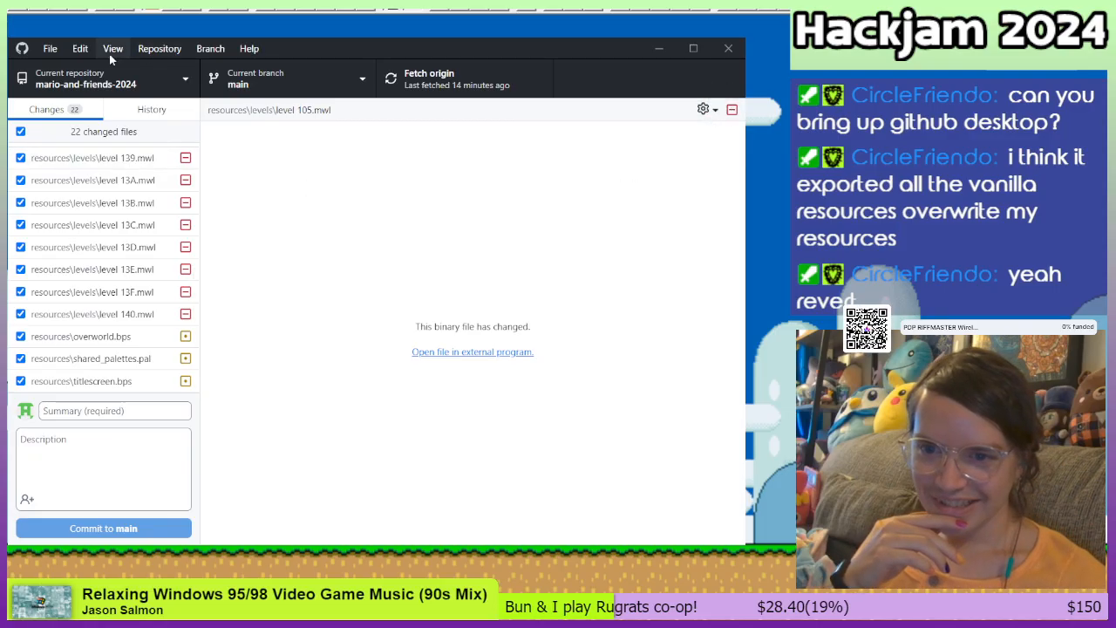
click(49, 48)
mouse_move(77, 52)
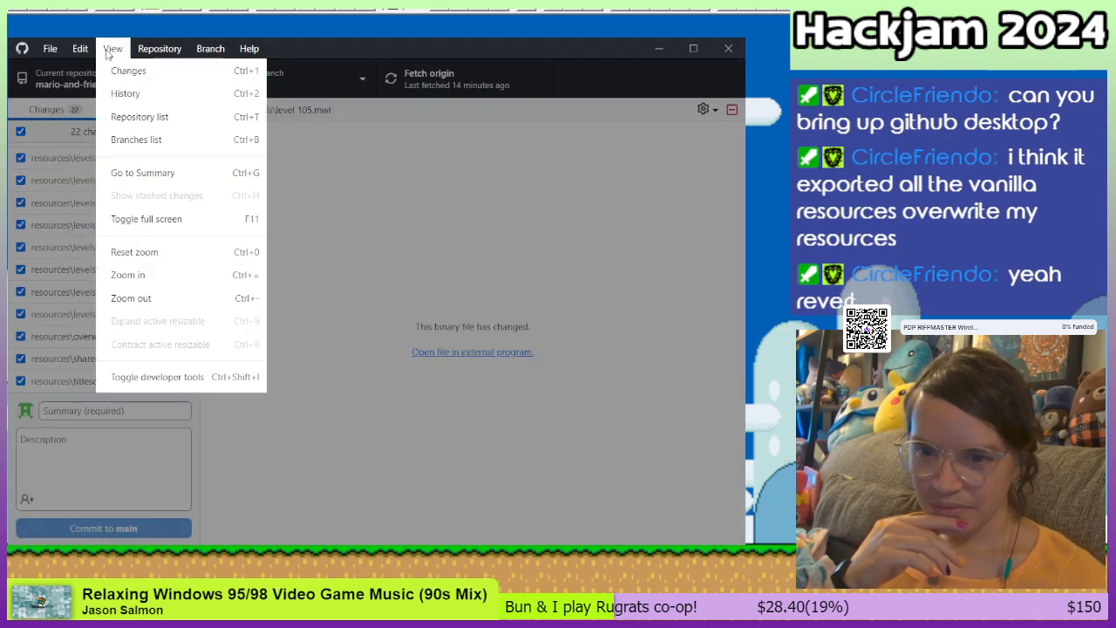
mouse_move(144, 54)
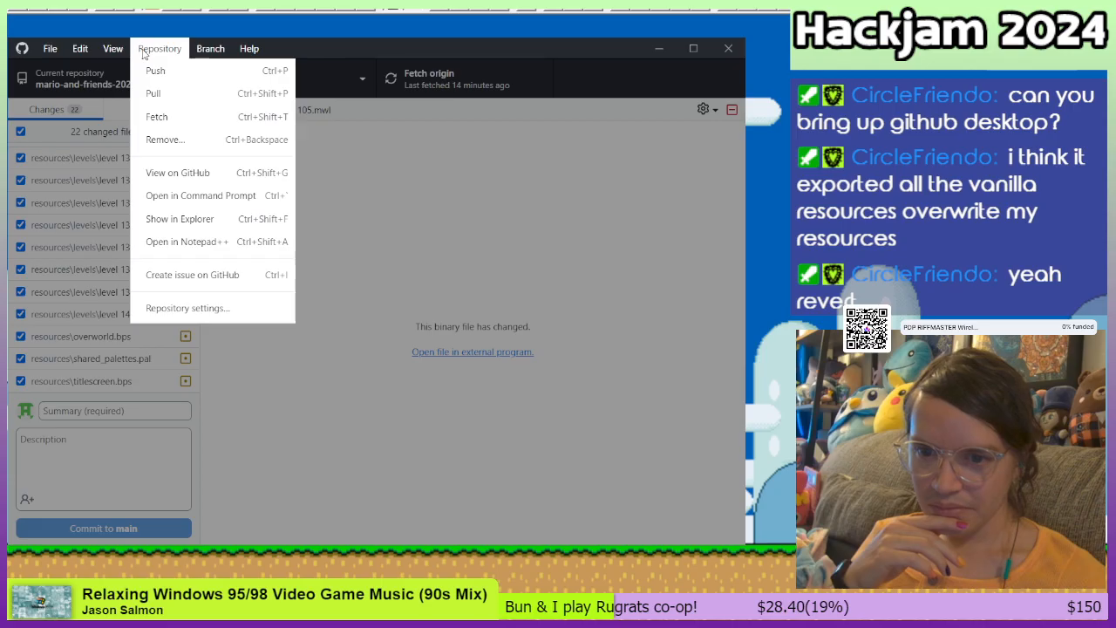
mouse_move(201, 58)
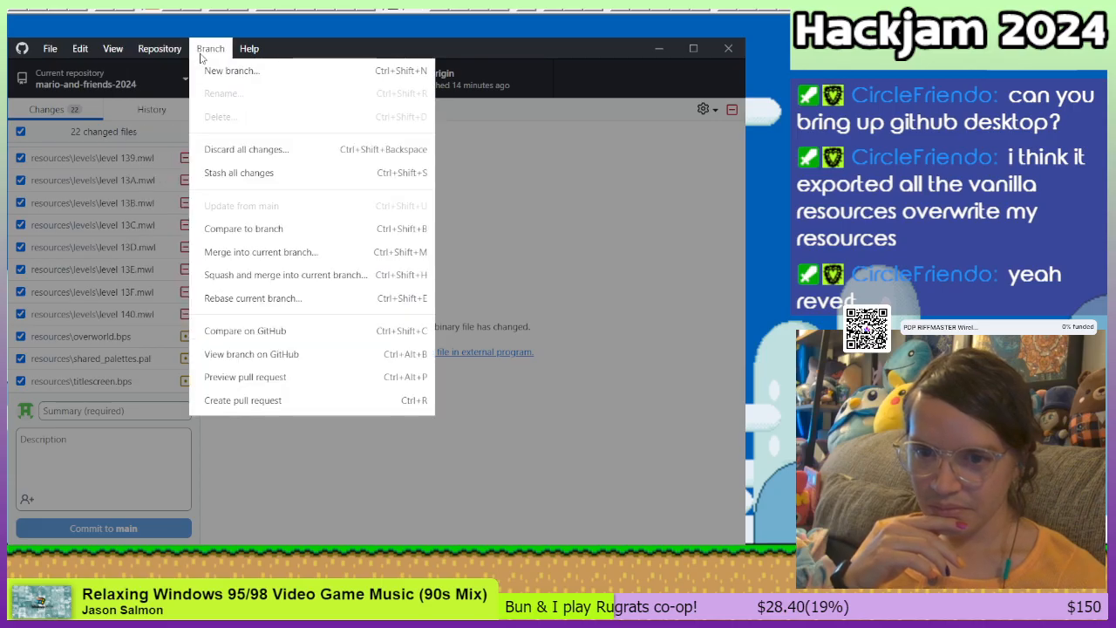
mouse_move(241, 55)
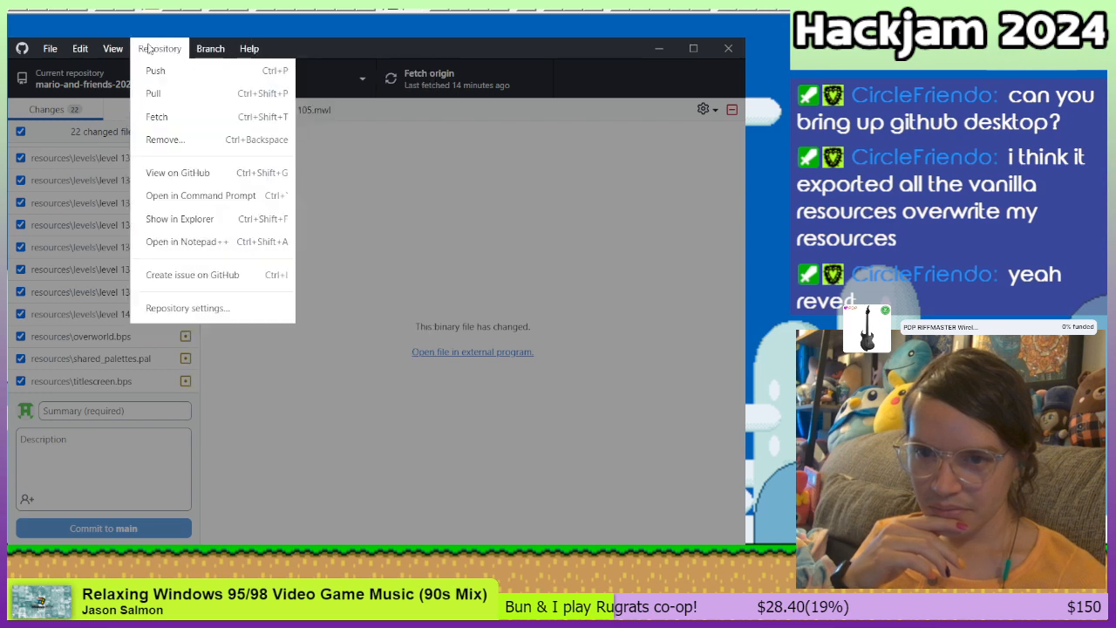
click(54, 53)
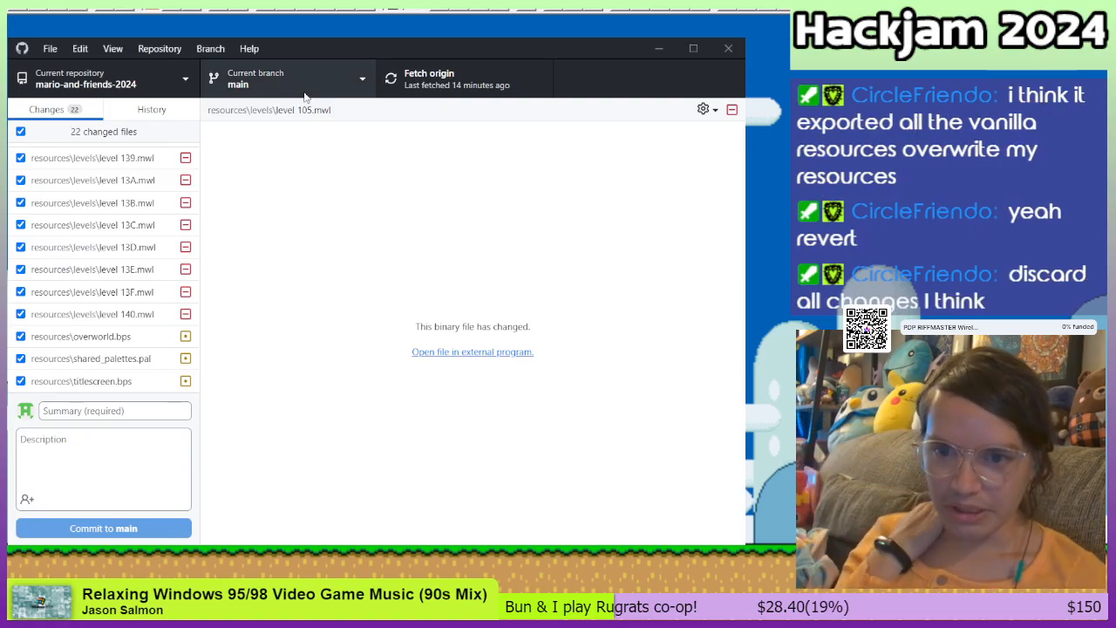
click(50, 48)
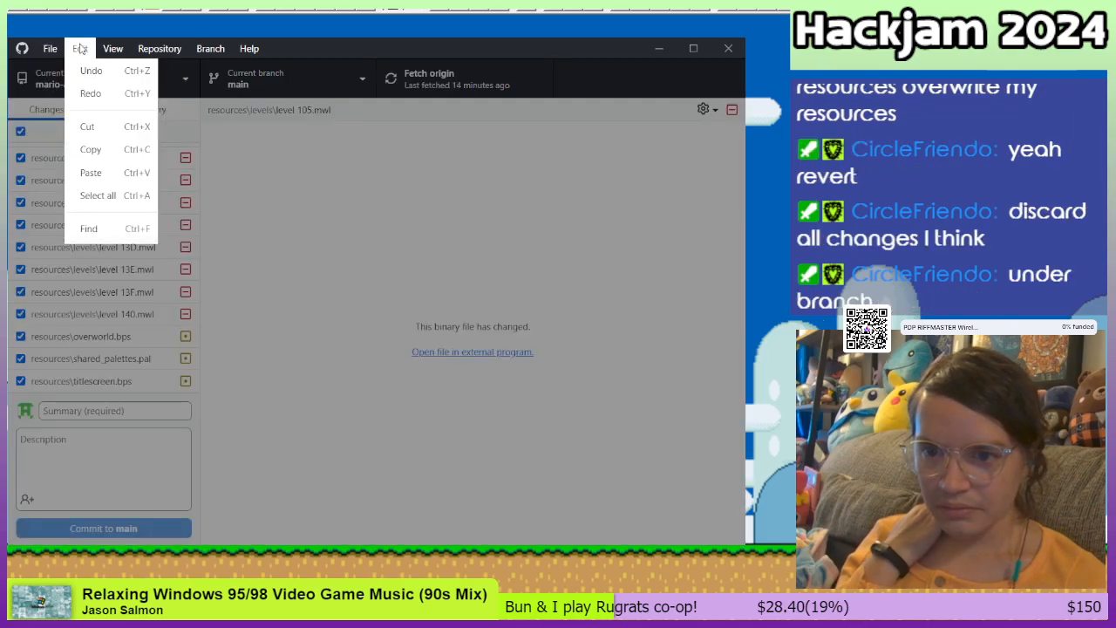
click(105, 80)
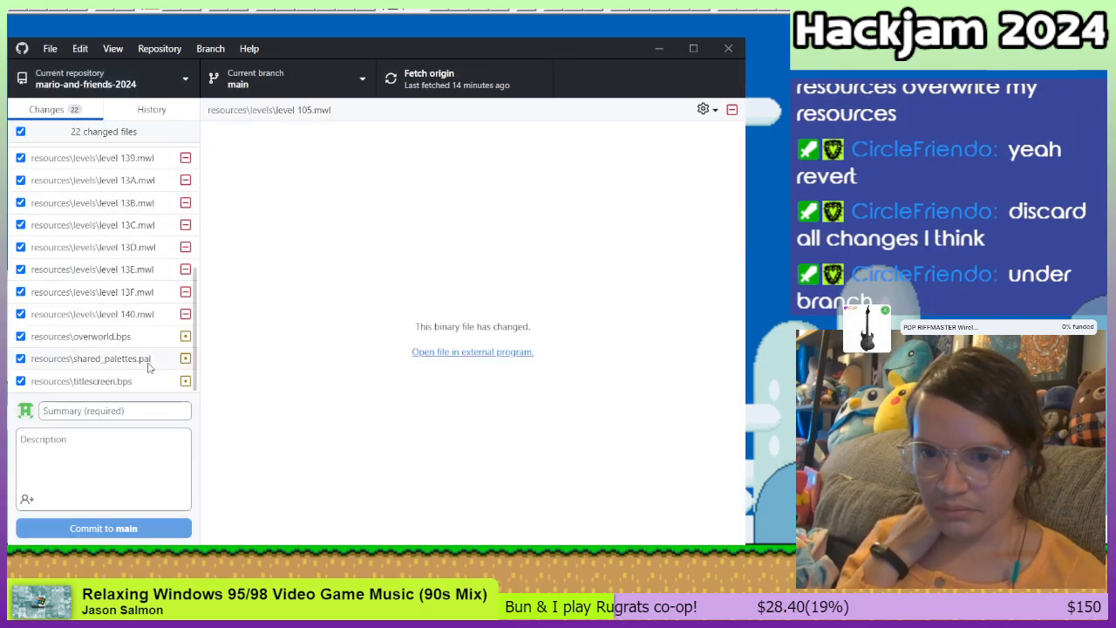
scroll(149, 363, up, 3)
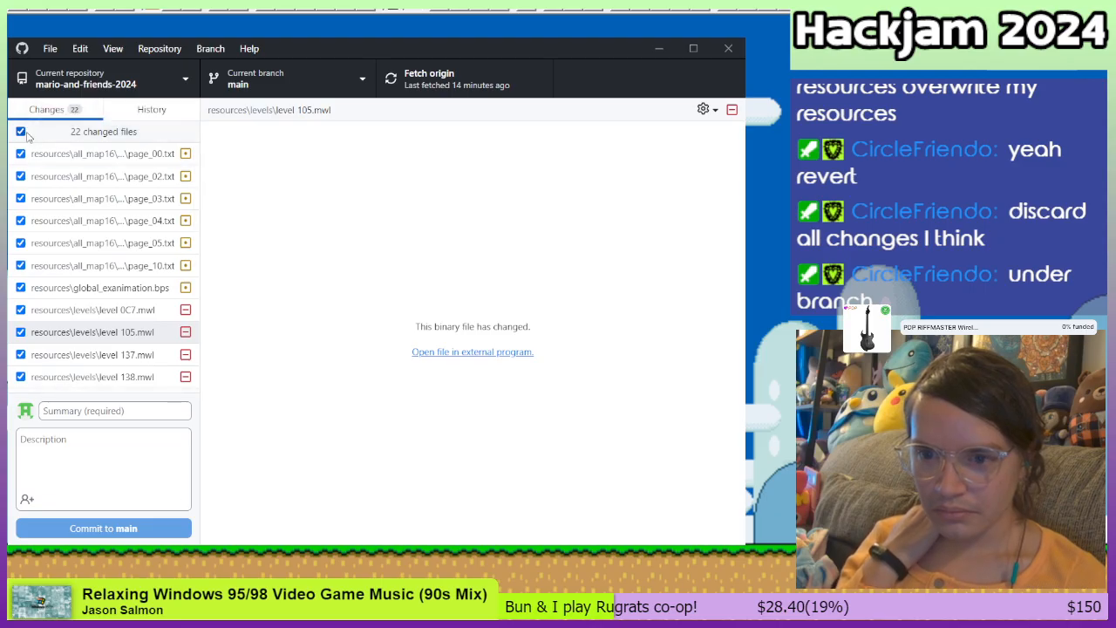
key(ctrl+shift+BackSpace)
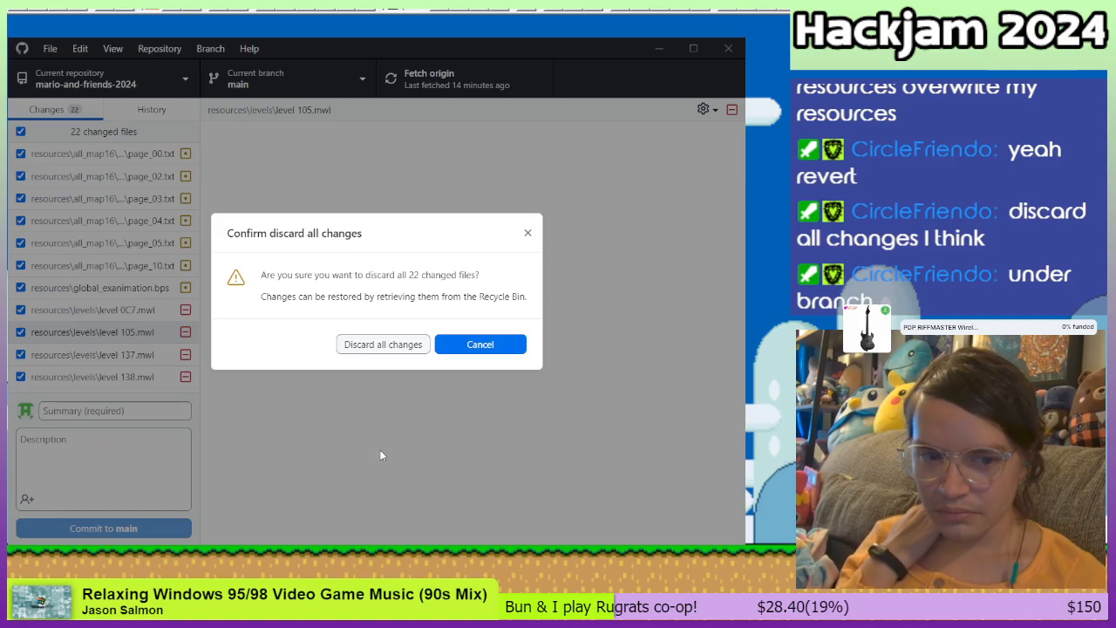
click(527, 233)
Step: Check the repository's branch list and its open pull requests
click(355, 83)
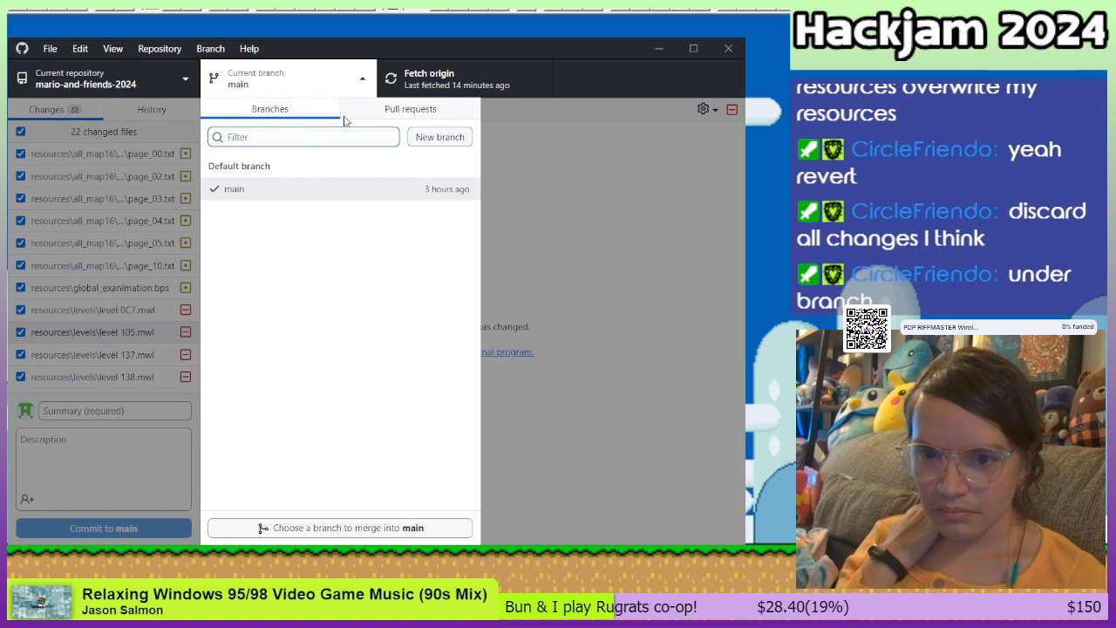
click(221, 194)
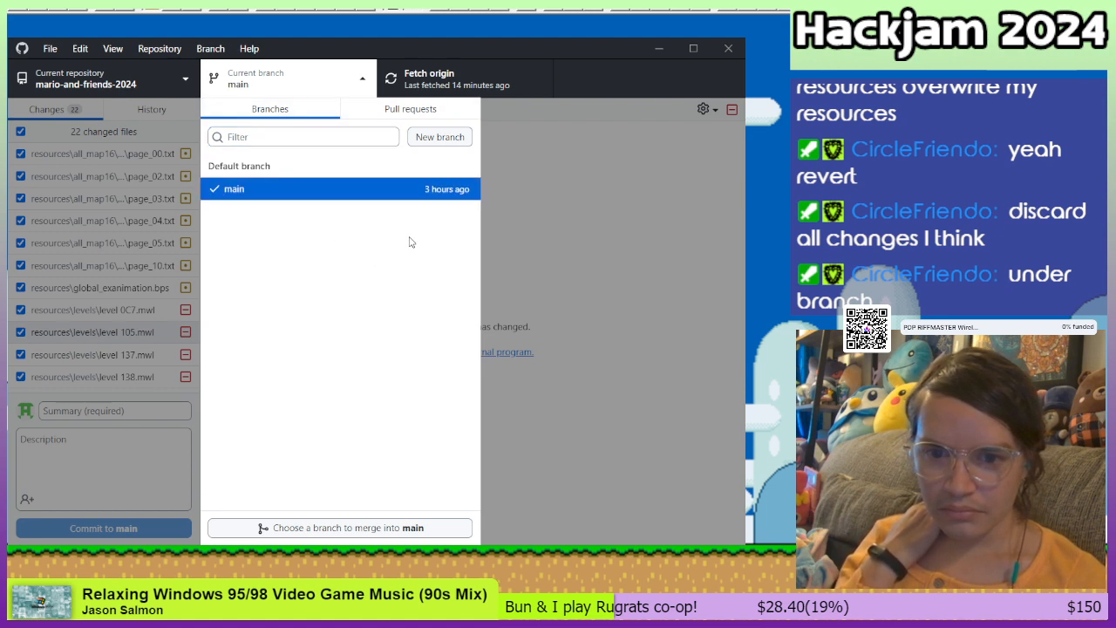
click(386, 112)
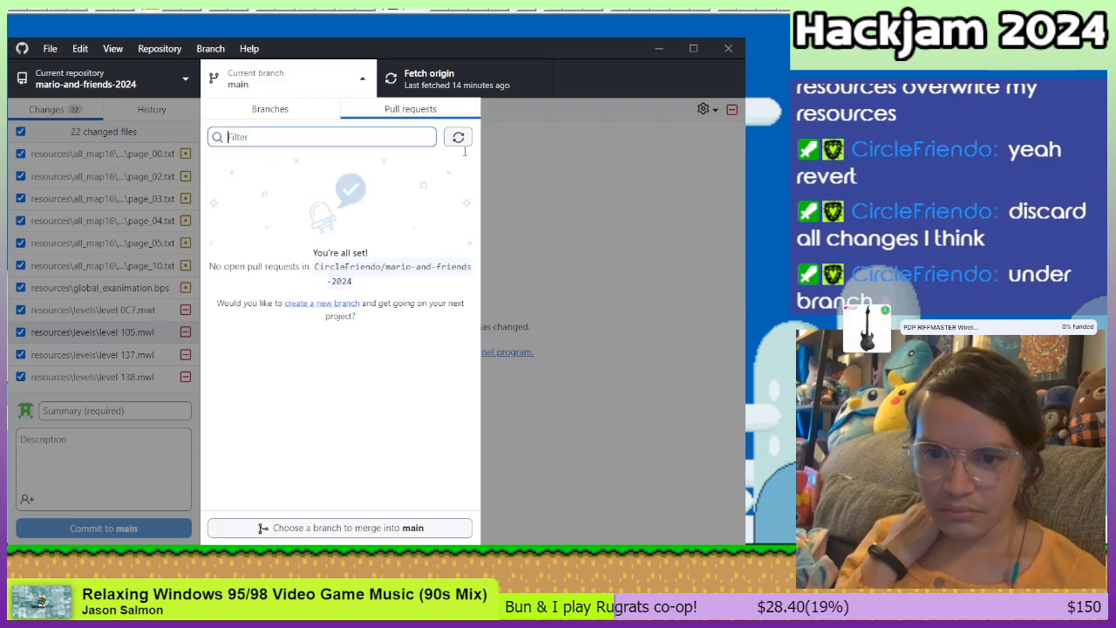
click(609, 206)
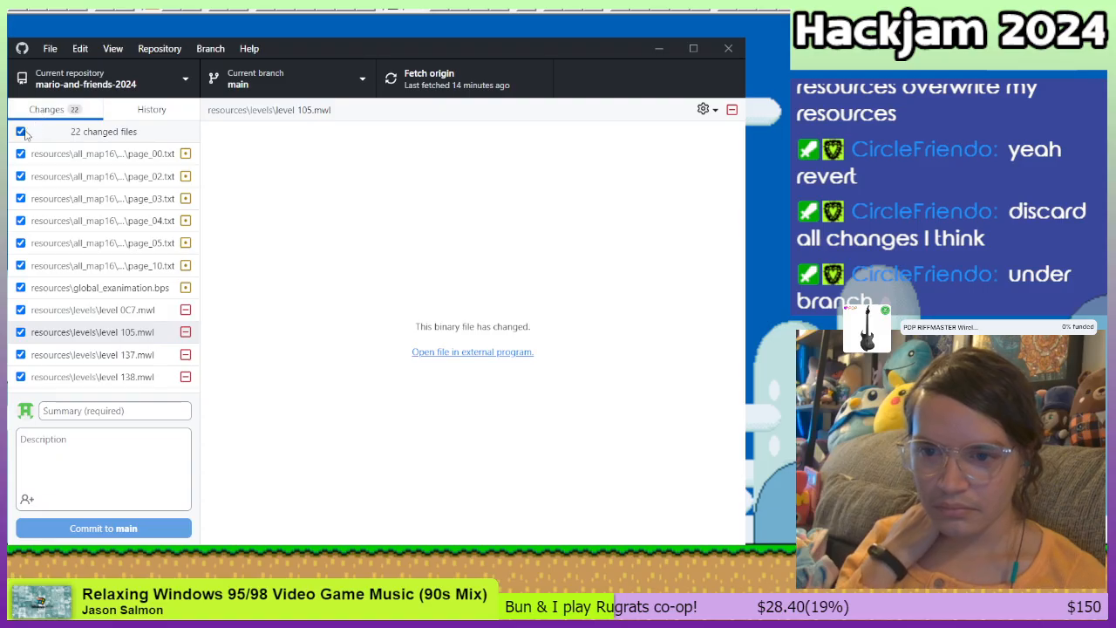
Step: Discard all local changes in the mario-and-friends-2024 repository and confirm
key(ctrl+shift+BackSpace)
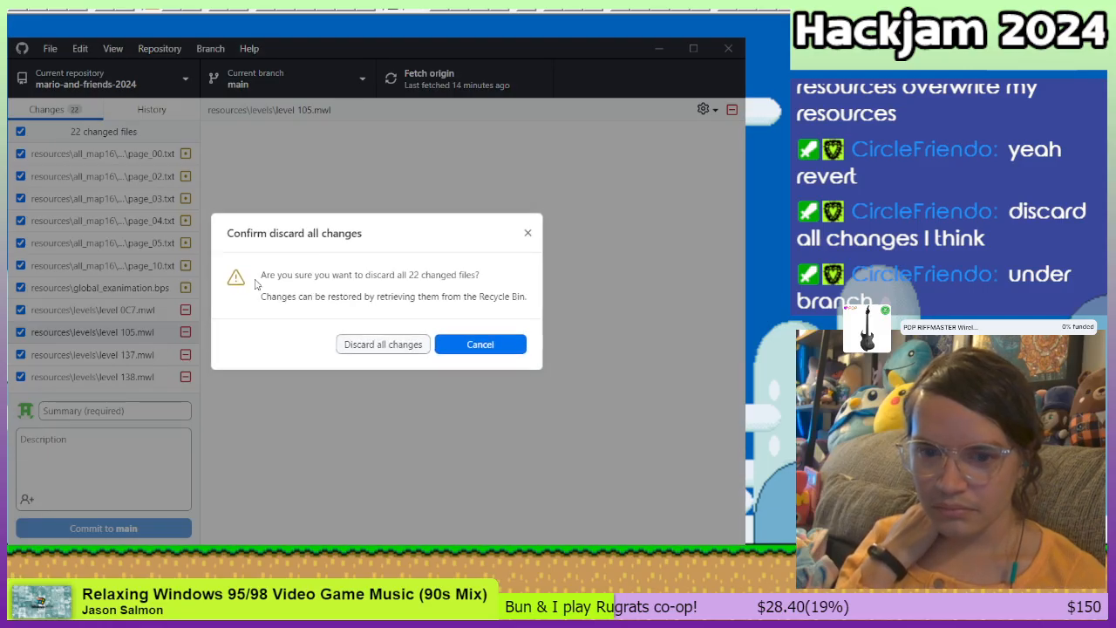
click(390, 350)
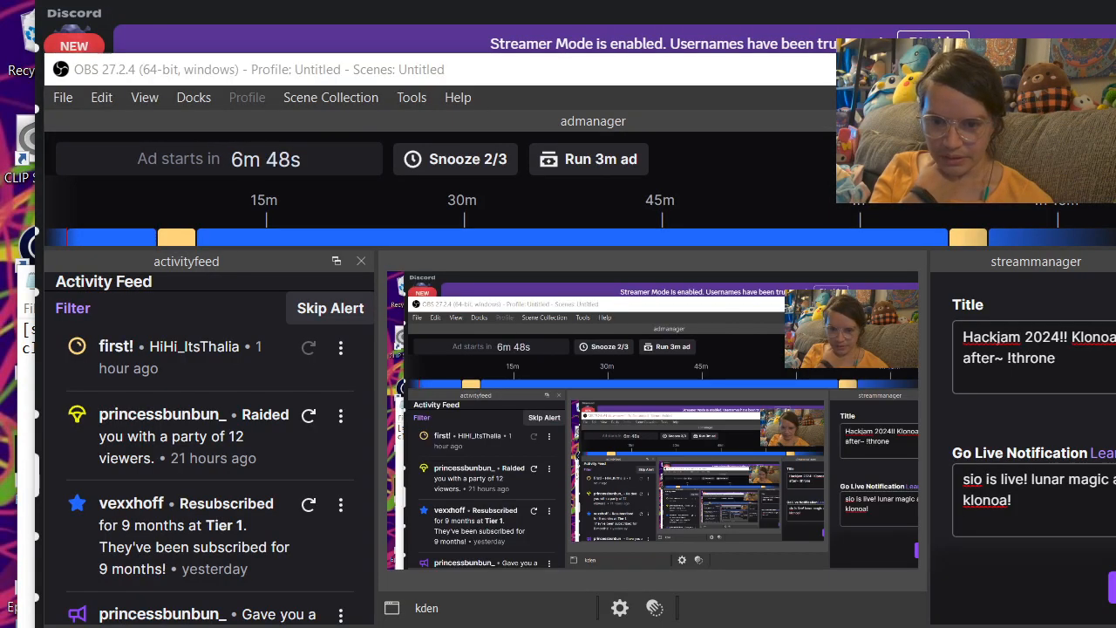
Step: Switch to File Explorer and launch callisto.exe from the callisto folder inside mario-and-friends-2024
key(alt+Tab)
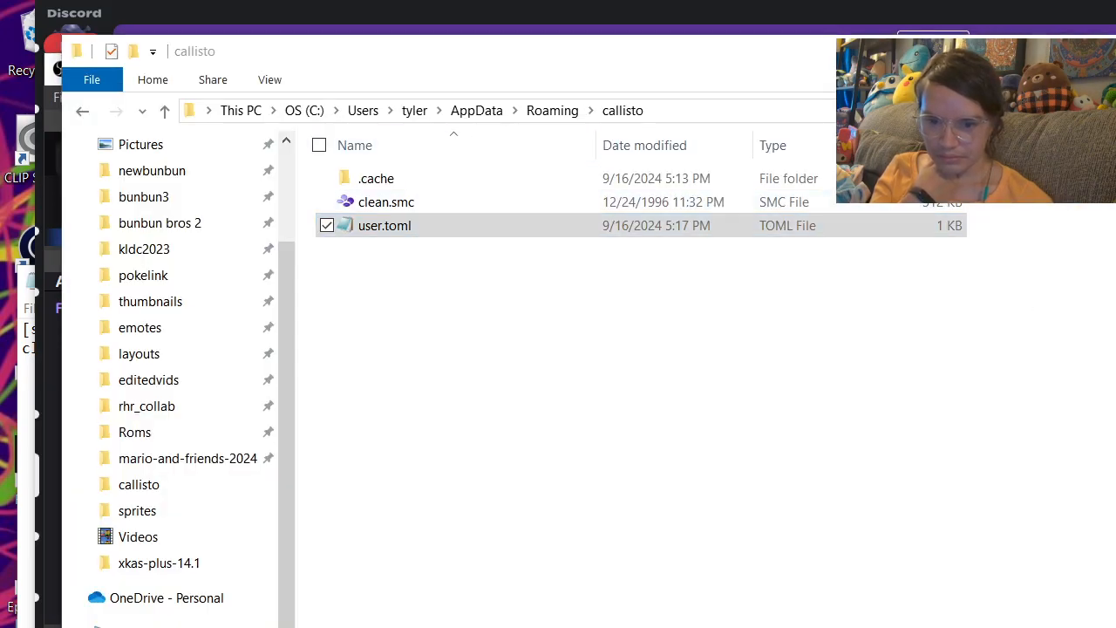
click(787, 86)
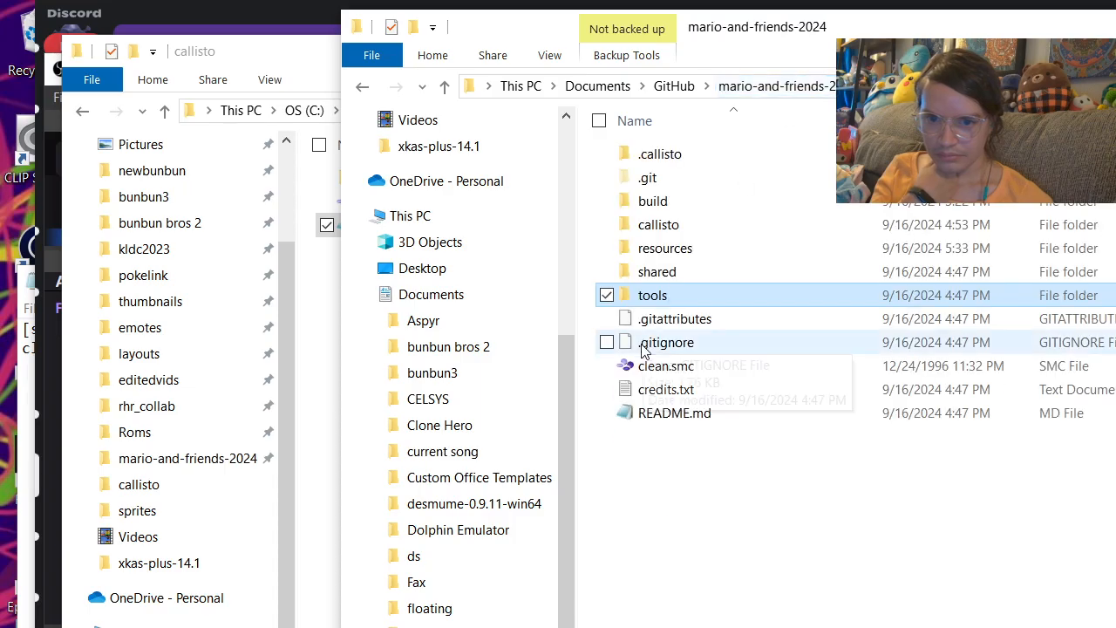
double_click(664, 231)
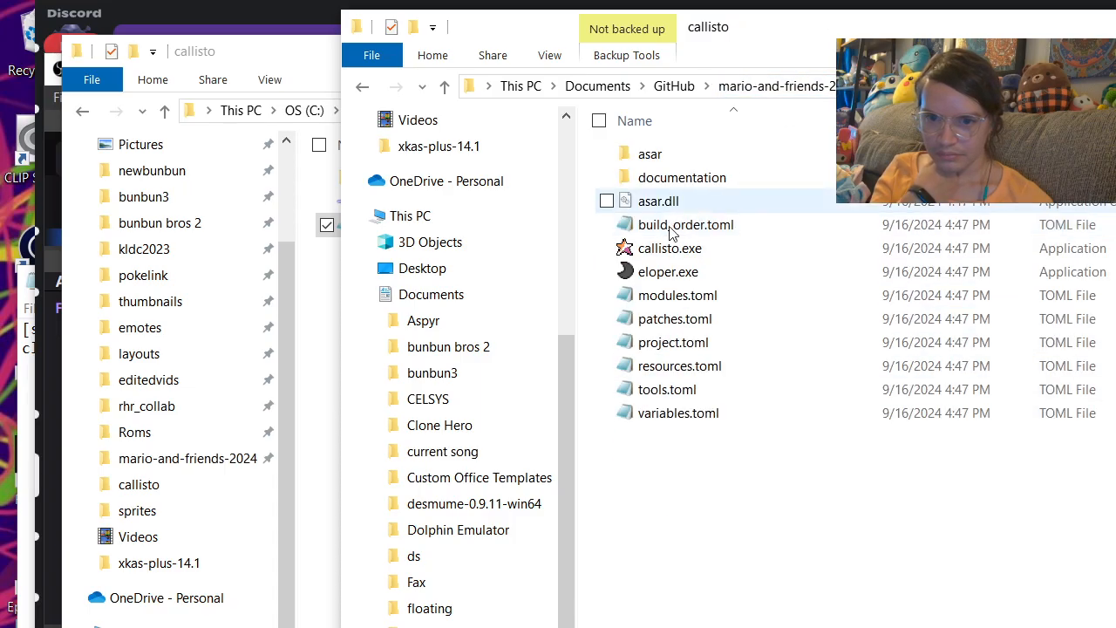
double_click(667, 248)
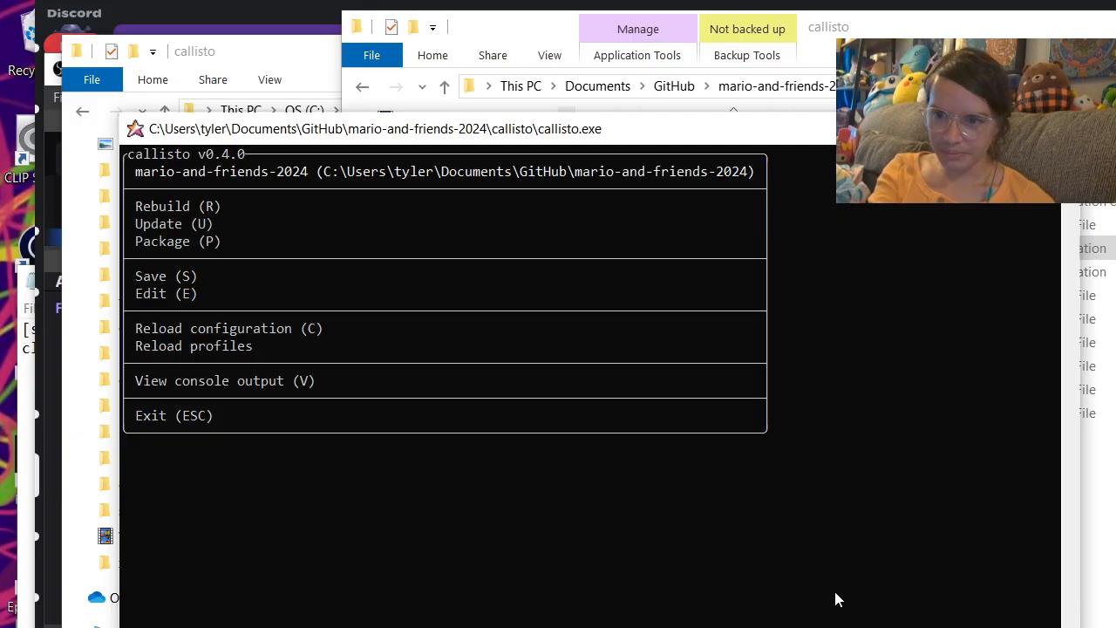
Step: Rebuild the ROM in Callisto and open the result for editing in Lunar Magic
key(r)
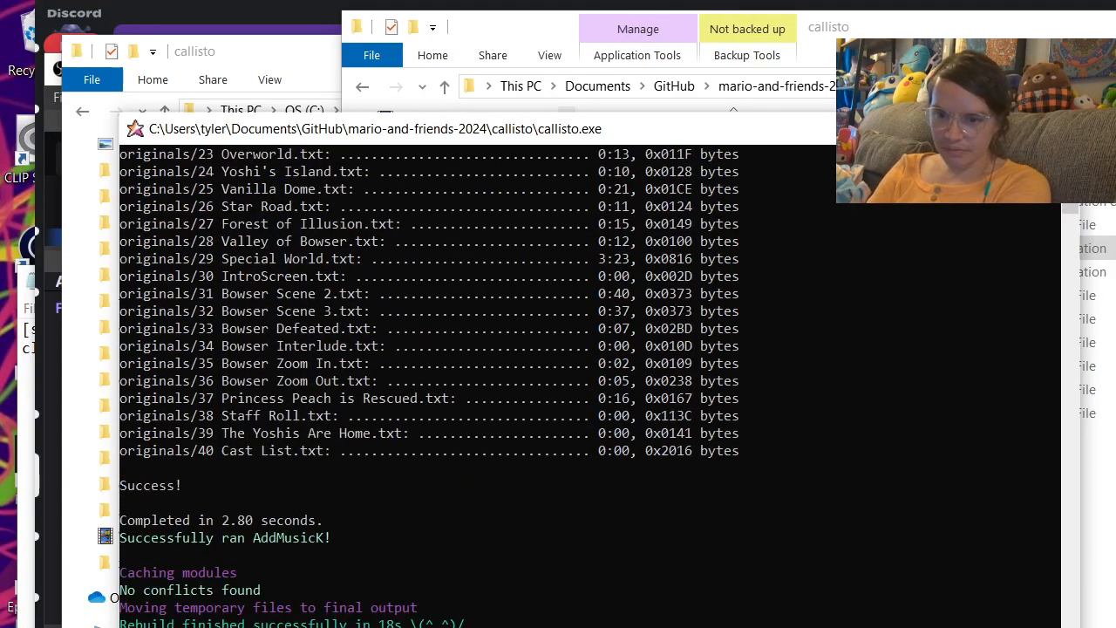
key(Return)
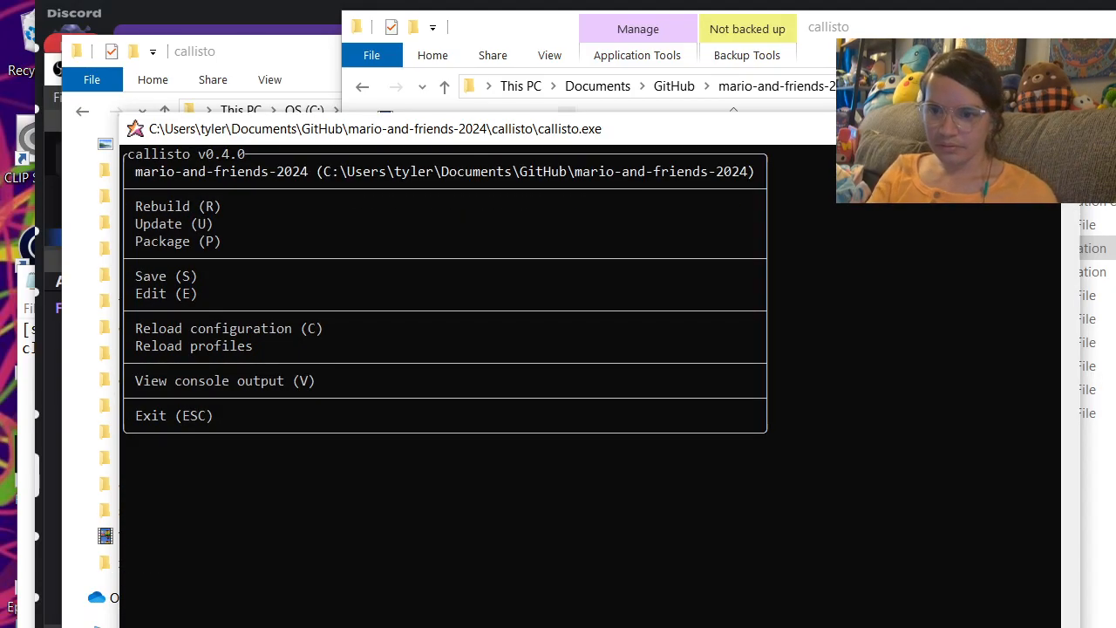
key(e)
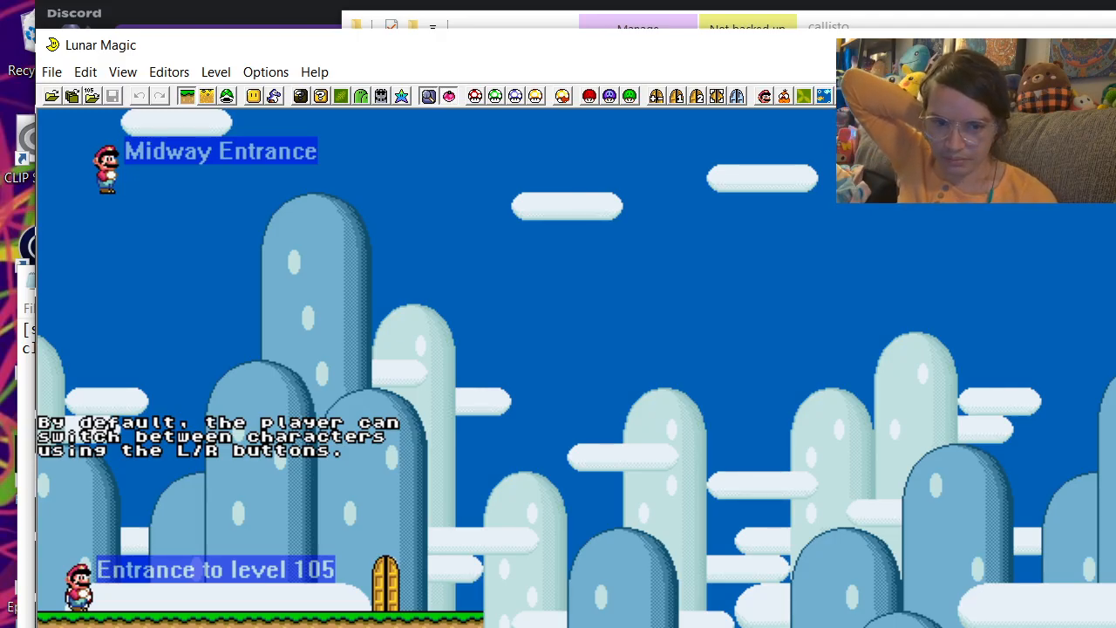
Step: Check GitHub Desktop for local changes, and return to Lunar Magic to view the entrance area of level 105
key(alt+Tab)
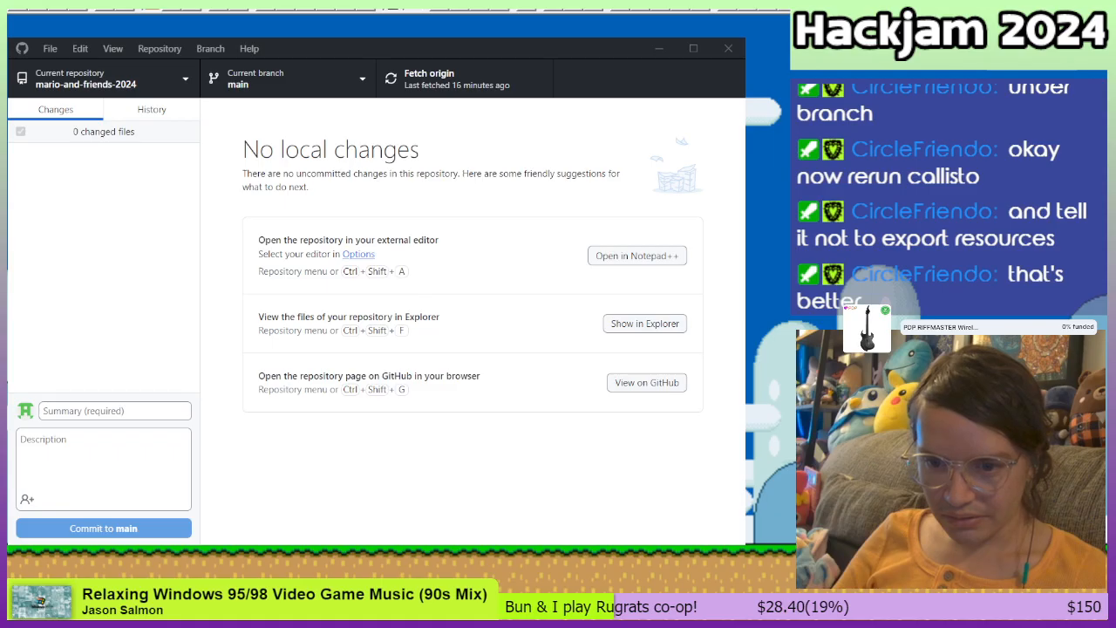
key(alt+Tab)
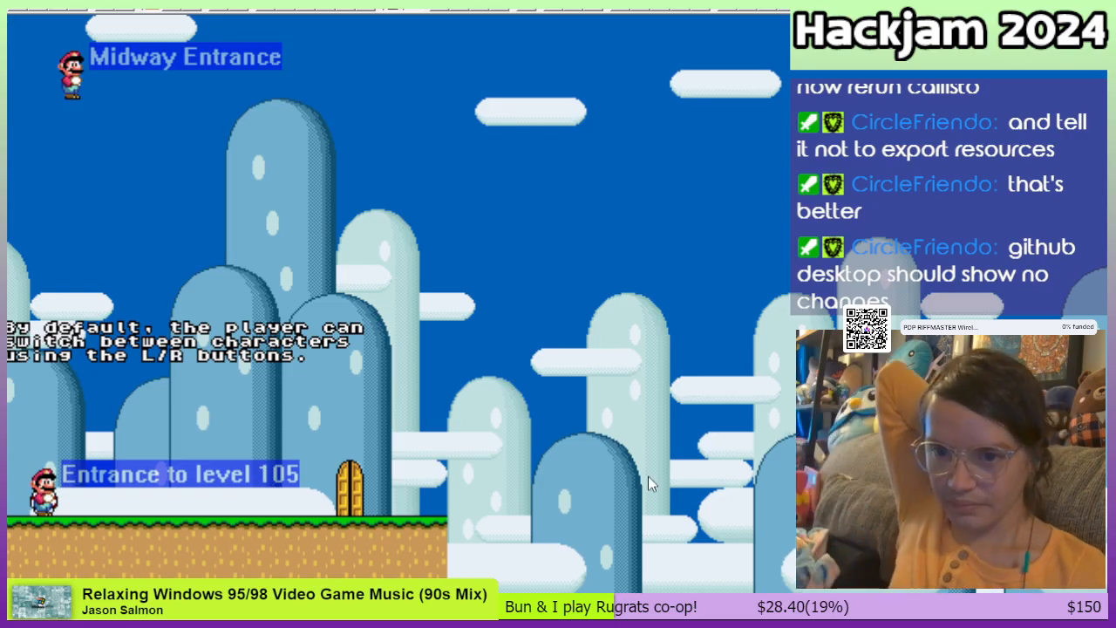
scroll(646, 477, up, 3)
scroll(646, 477, down, 2)
scroll(645, 478, up, 2)
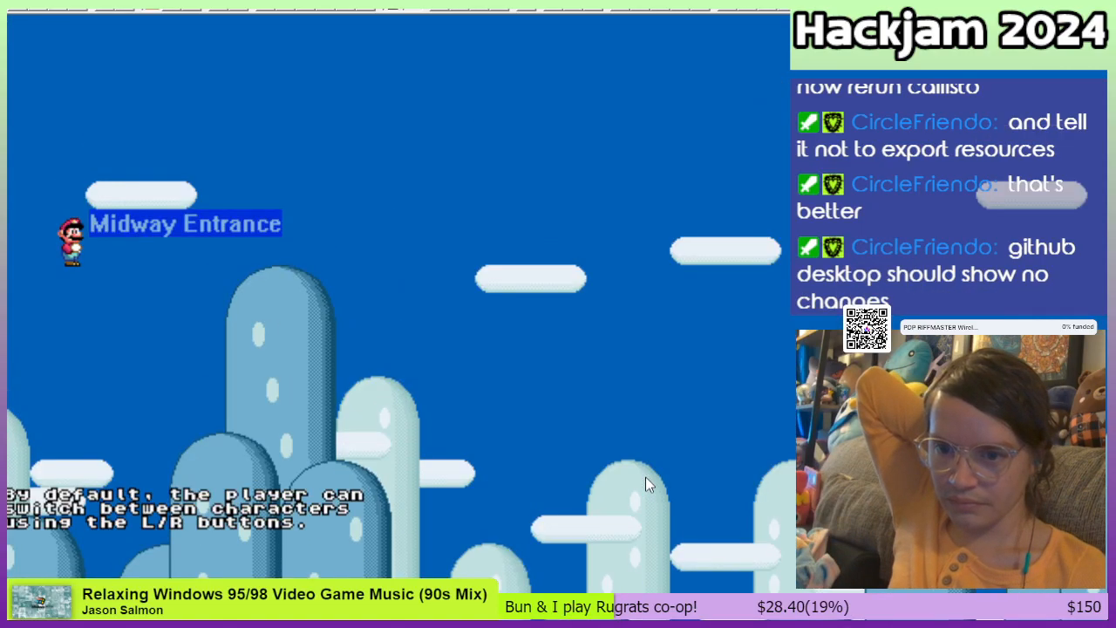
Step: Display the screen exits and examine the tutorial text, objects and entrances of levels 105, 137, 138 and 139
scroll(646, 485, down, 2)
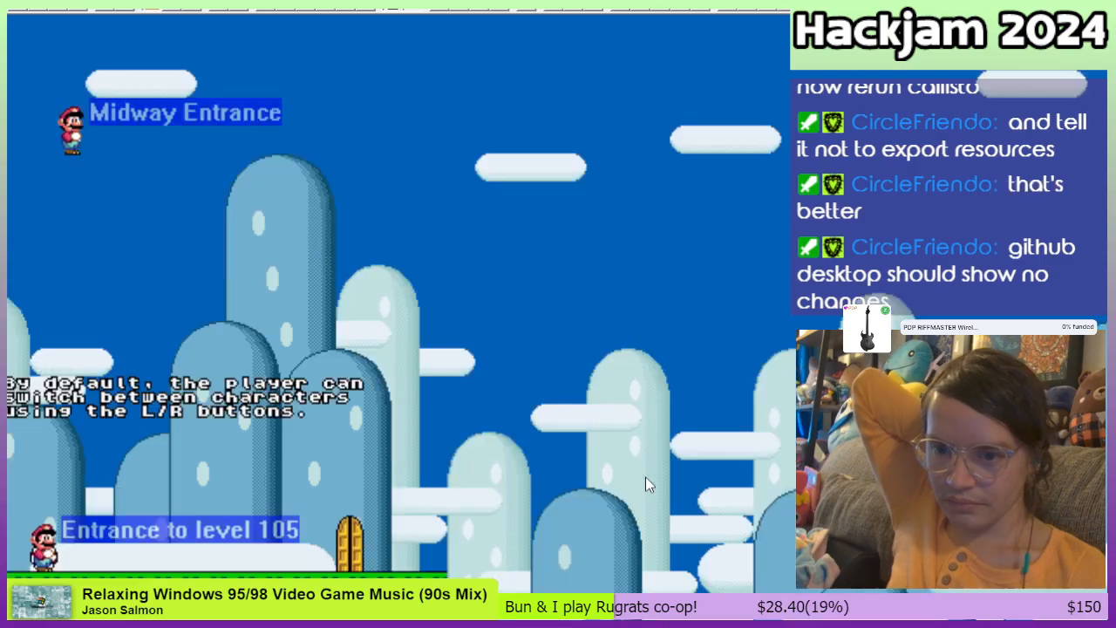
scroll(166, 124, up, 2)
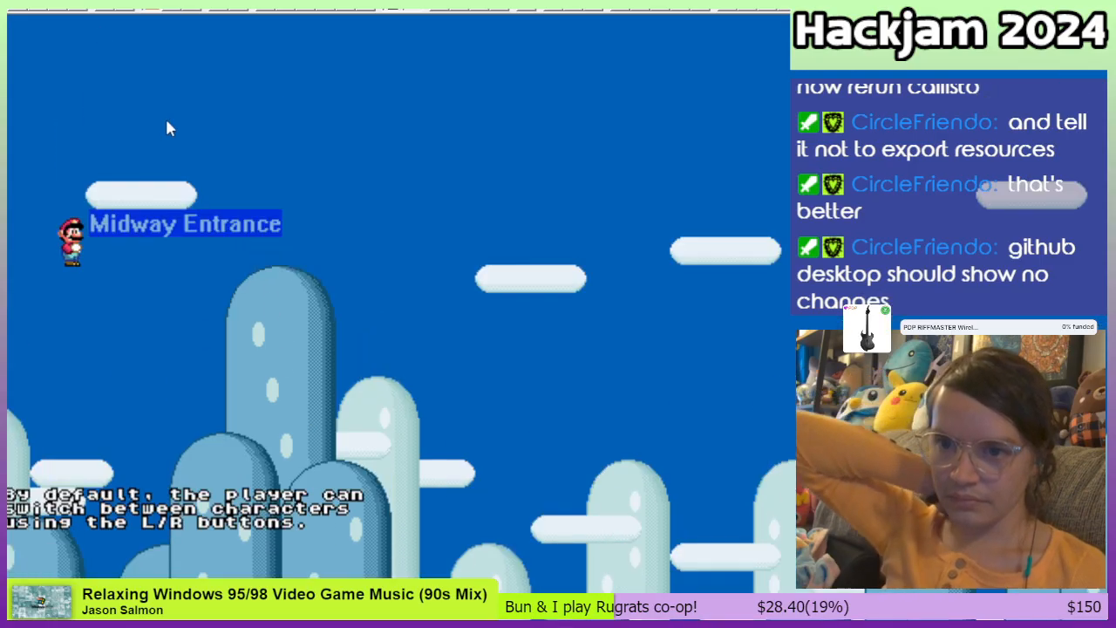
key(F2)
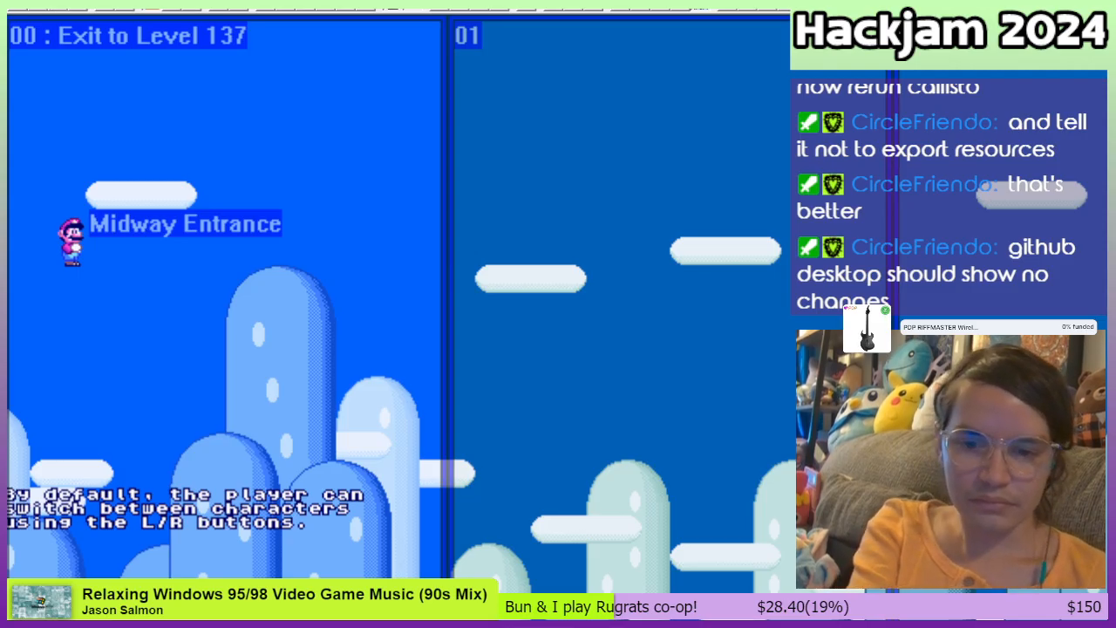
scroll(259, 239, down, 3)
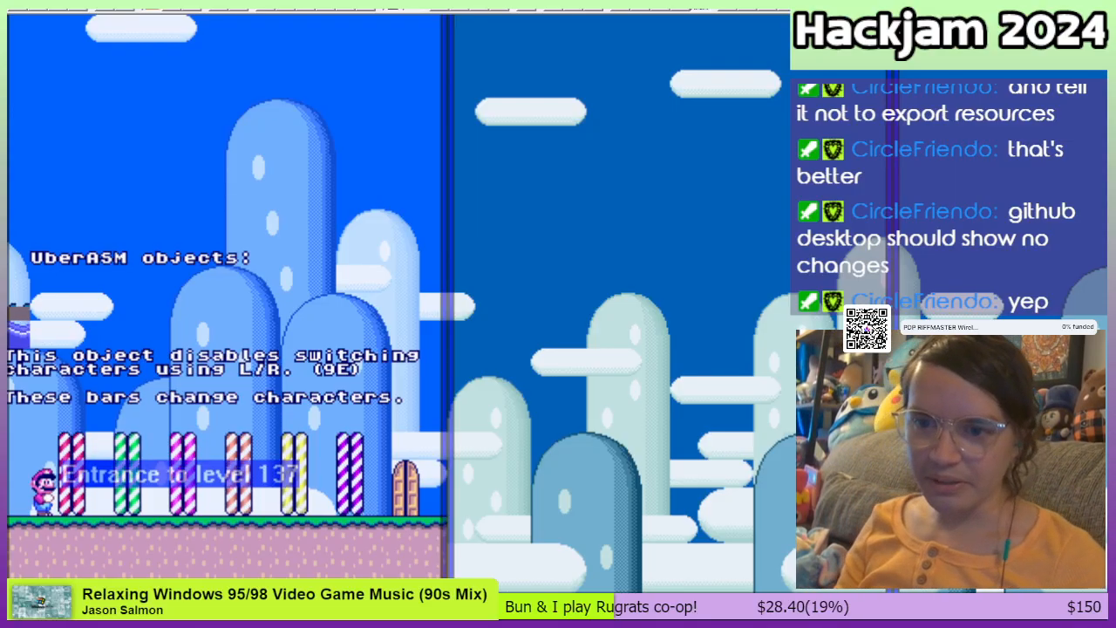
scroll(399, 205, up, 3)
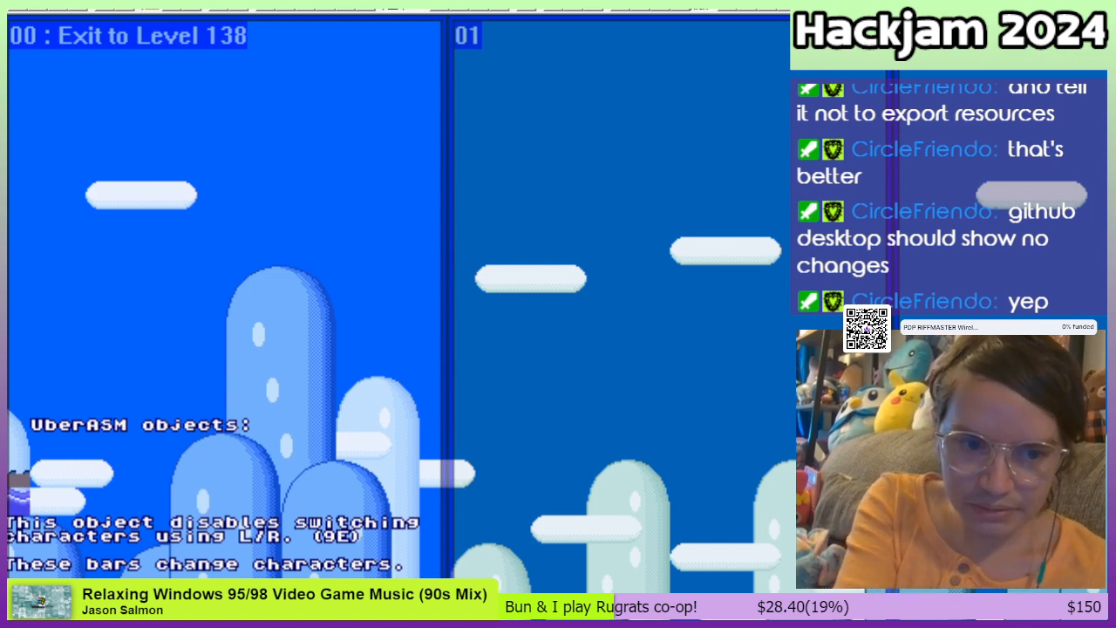
scroll(399, 303, down, 3)
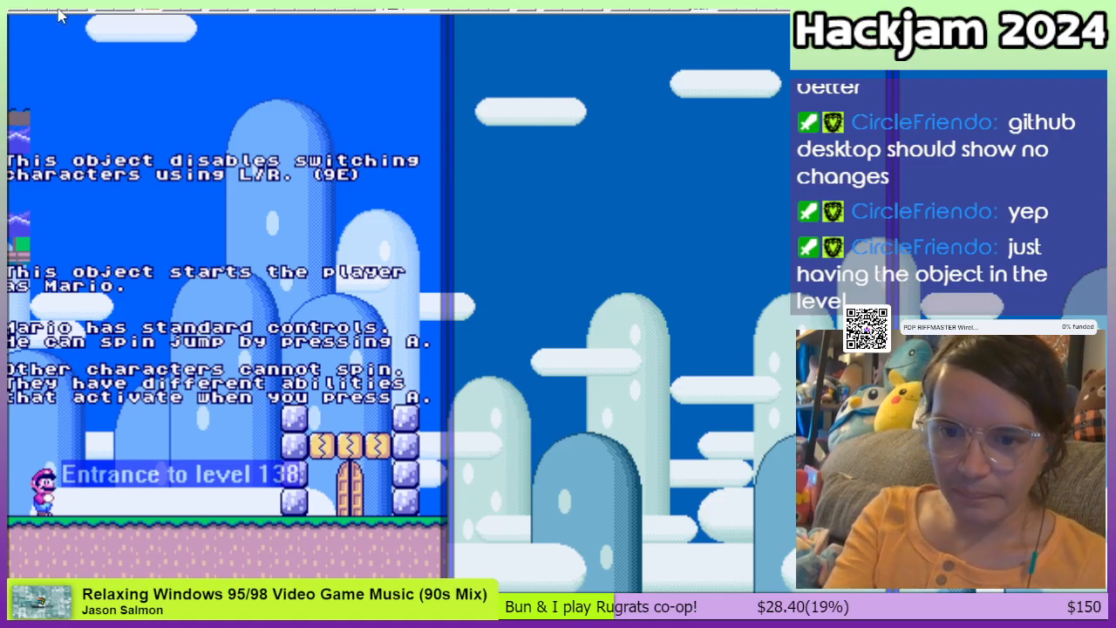
scroll(679, 338, up, 3)
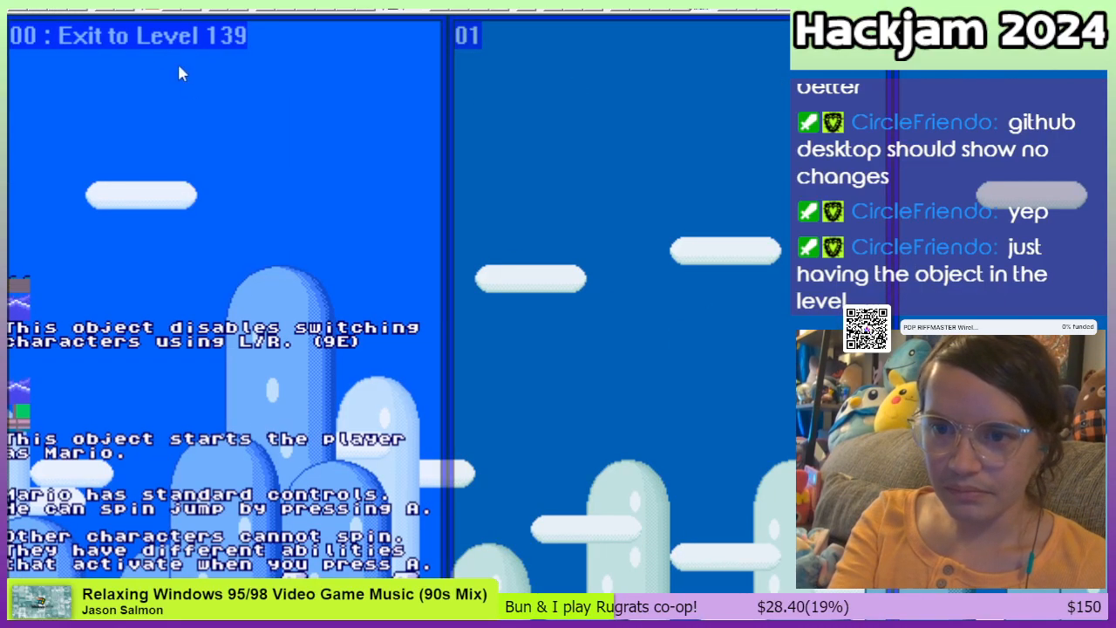
scroll(315, 142, down, 3)
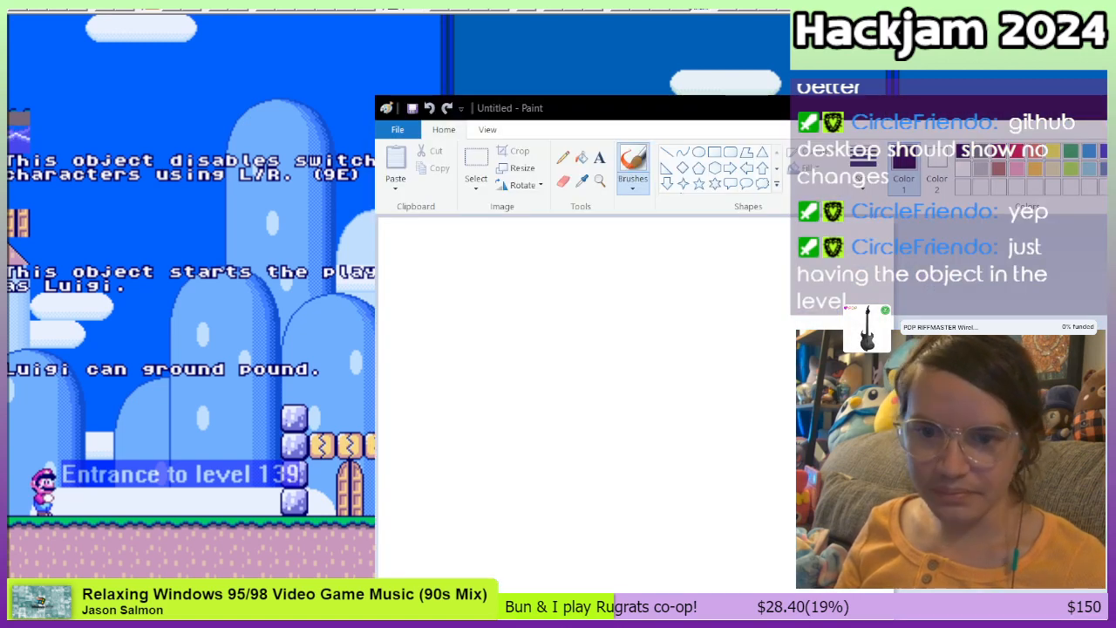
Step: Switch to Paint, choose brown, and sketch a circle labelled M with lines branching up, down and to both sides
mouse_move(611, 108)
mouse_down()
mouse_move(370, 50)
mouse_move(370, 13)
mouse_up()
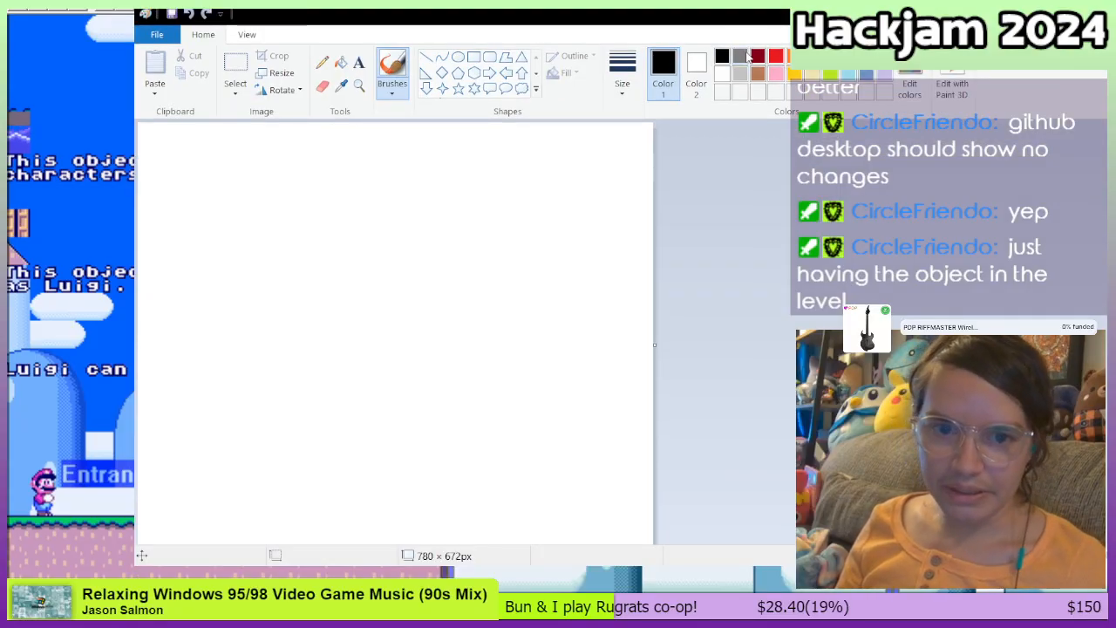
click(758, 73)
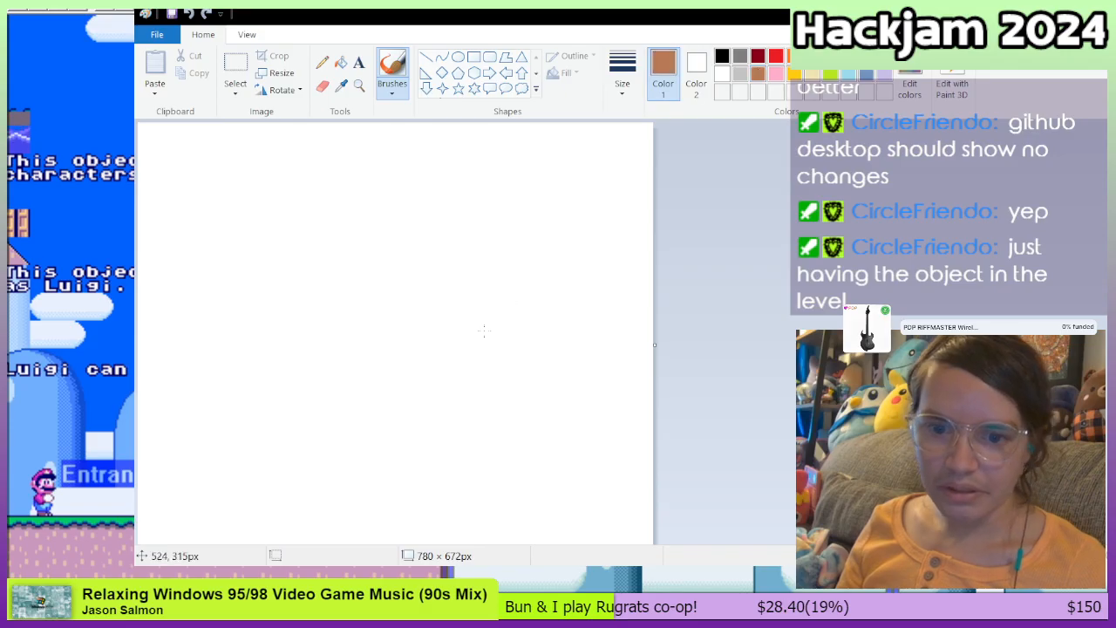
mouse_move(350, 328)
mouse_down()
mouse_move(370, 342)
mouse_move(358, 329)
mouse_move(357, 338)
mouse_move(344, 268)
mouse_up()
mouse_move(370, 341)
mouse_down()
mouse_move(409, 340)
mouse_move(353, 381)
mouse_up()
mouse_move(336, 344)
mouse_down()
mouse_move(295, 344)
mouse_move(279, 291)
mouse_up()
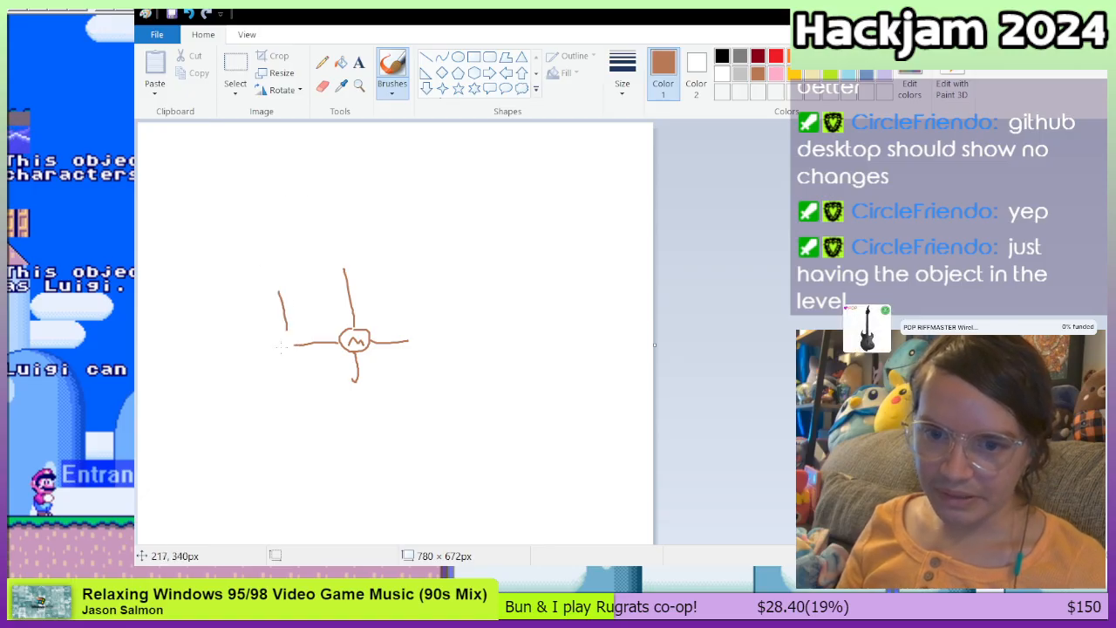
Step: Complete the vertical branches on both sides of the M node and draw a circle node at each junction
drag(285, 355, 286, 391)
drag(423, 324, 411, 263)
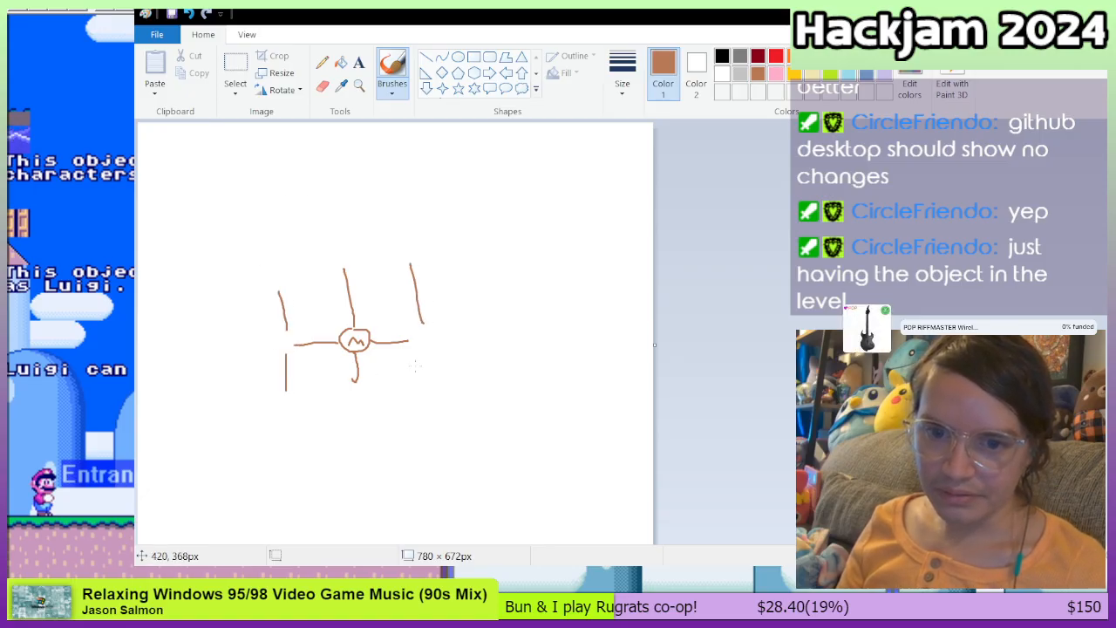
drag(417, 355, 424, 391)
mouse_move(417, 329)
mouse_down()
mouse_move(418, 357)
mouse_move(418, 330)
mouse_up()
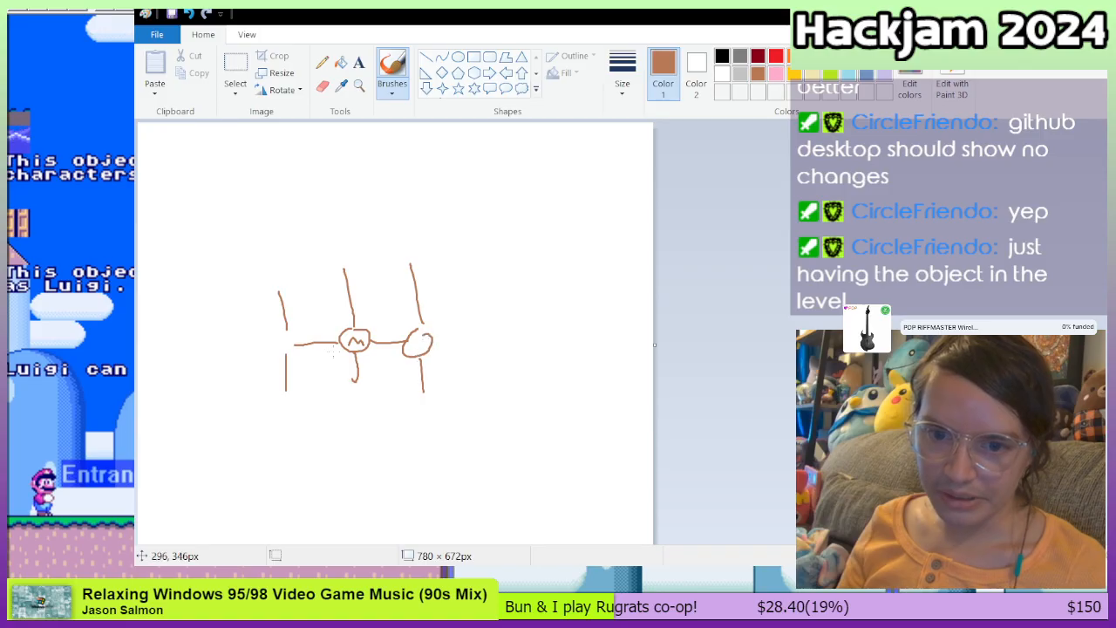
drag(284, 338, 282, 332)
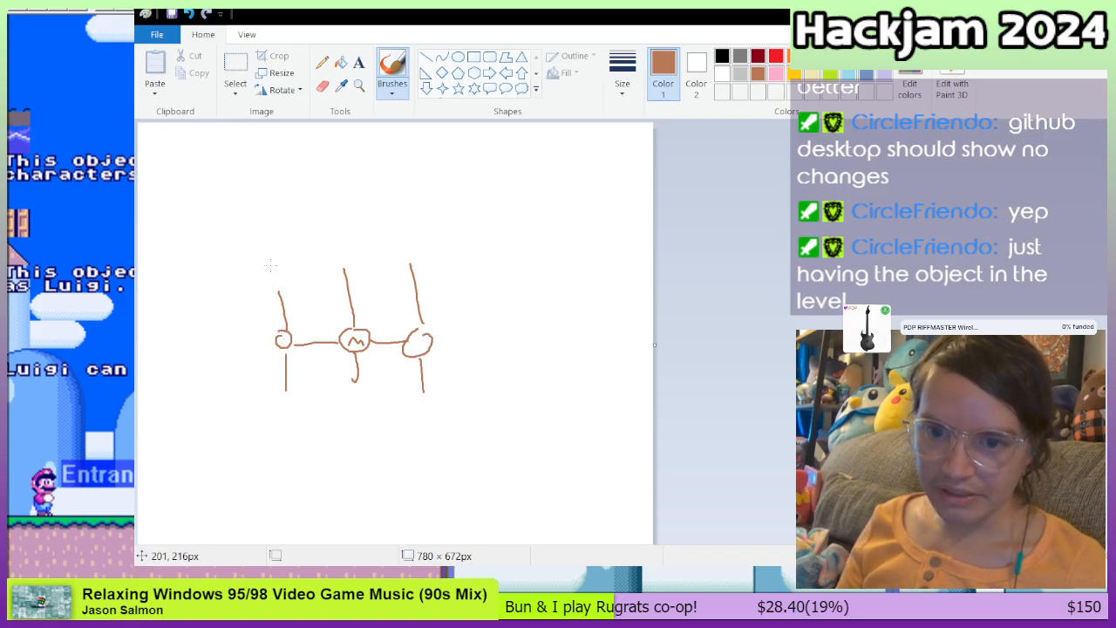
Step: Draw small boxes at the upper and lower ends of the three vertical branches
mouse_move(271, 265)
mouse_down()
mouse_move(278, 286)
mouse_move(285, 261)
mouse_move(272, 262)
mouse_move(349, 249)
mouse_move(322, 251)
mouse_up()
mouse_move(397, 247)
mouse_down()
mouse_move(399, 258)
mouse_move(412, 251)
mouse_move(392, 243)
mouse_up()
mouse_move(277, 401)
mouse_down()
mouse_move(302, 392)
mouse_move(277, 404)
mouse_up()
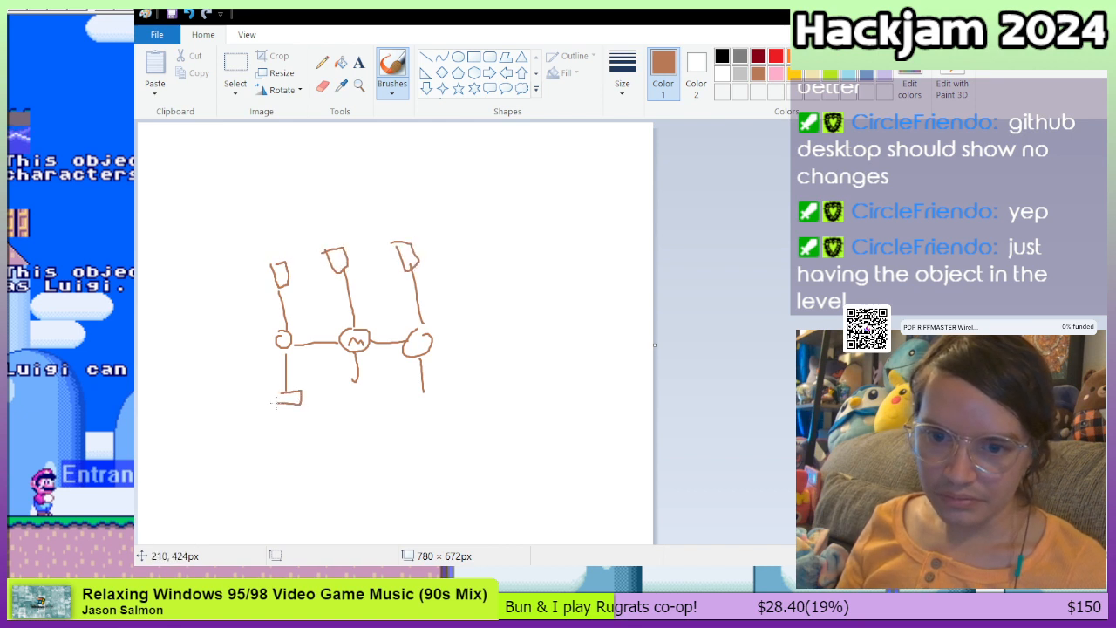
mouse_move(356, 382)
mouse_down()
mouse_move(369, 383)
mouse_move(344, 395)
mouse_move(344, 381)
mouse_up()
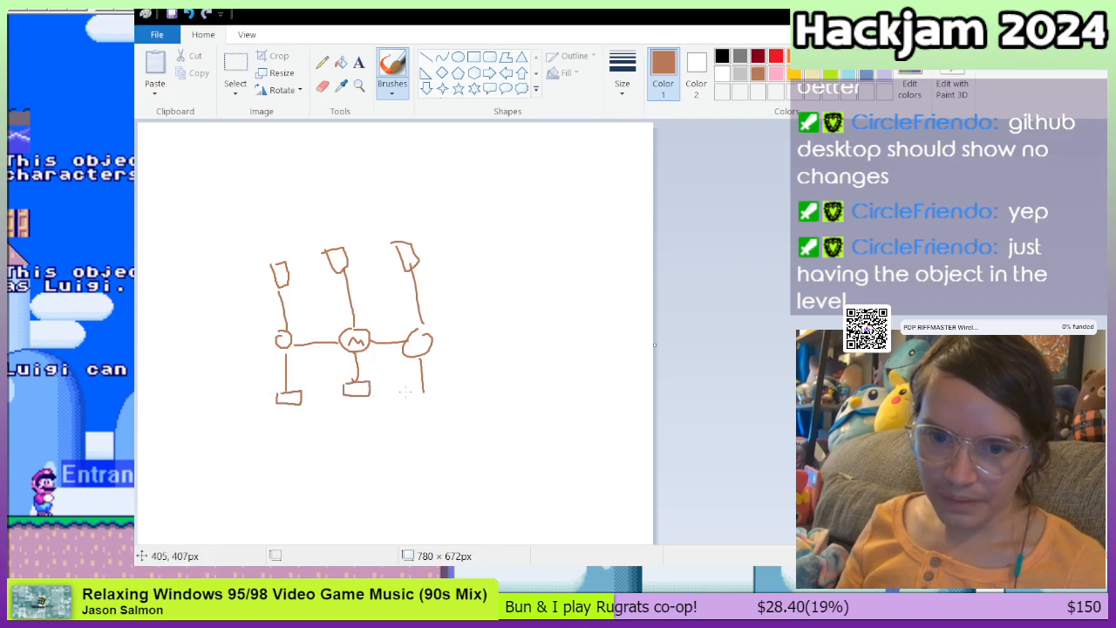
mouse_move(424, 386)
mouse_down()
mouse_move(442, 385)
mouse_move(414, 400)
mouse_up()
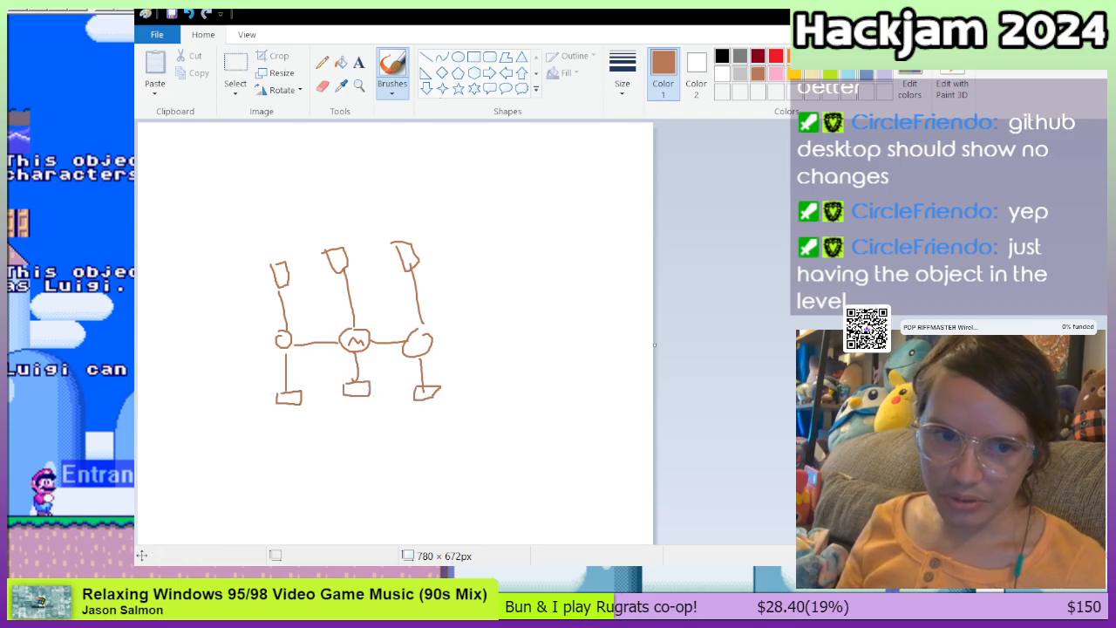
Step: Enlarge the canvas to 854 × 864 px and sketch a second chain below: a pipe, an F circle, an M+F oval and a small castle
scroll(610, 323, down, 1)
mouse_move(654, 541)
mouse_down()
mouse_move(671, 593)
mouse_move(703, 610)
mouse_up()
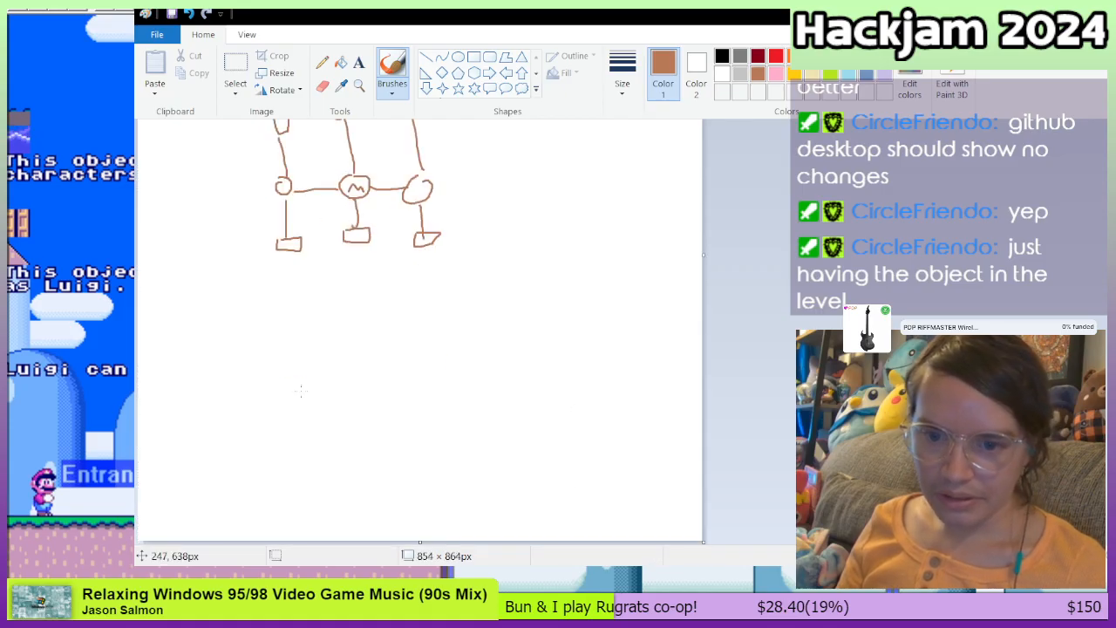
mouse_move(218, 367)
mouse_down()
mouse_move(246, 401)
mouse_move(220, 359)
mouse_move(254, 350)
mouse_move(240, 363)
mouse_move(288, 386)
mouse_move(299, 367)
mouse_move(286, 365)
mouse_move(305, 393)
mouse_move(314, 362)
mouse_move(399, 382)
mouse_move(422, 358)
mouse_move(342, 399)
mouse_move(417, 355)
mouse_up()
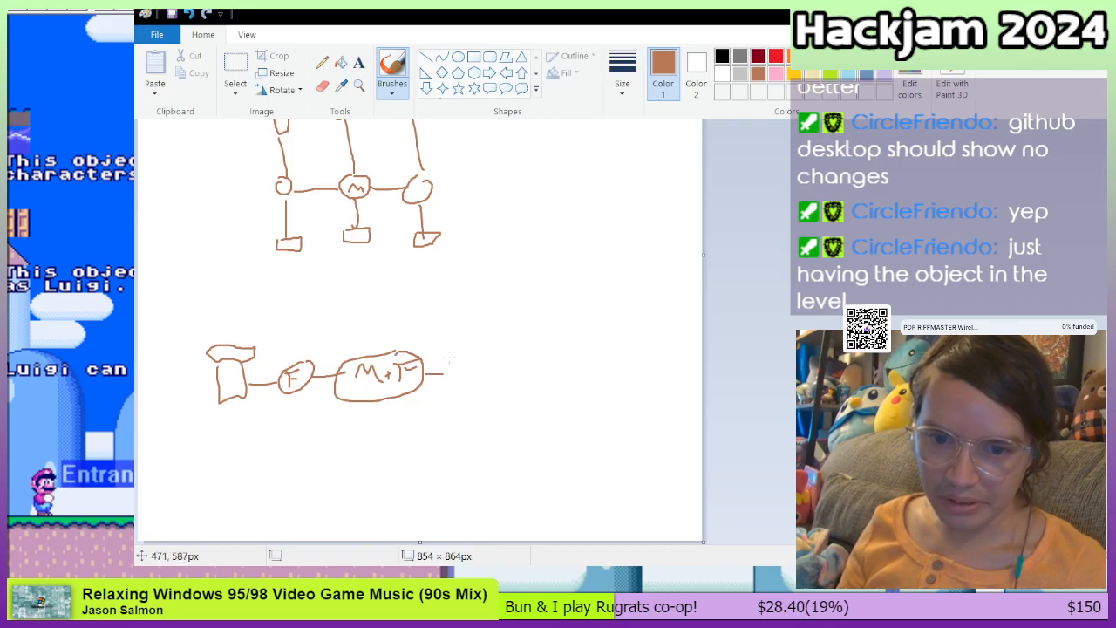
mouse_move(450, 356)
mouse_down()
mouse_move(489, 380)
mouse_move(464, 359)
mouse_up()
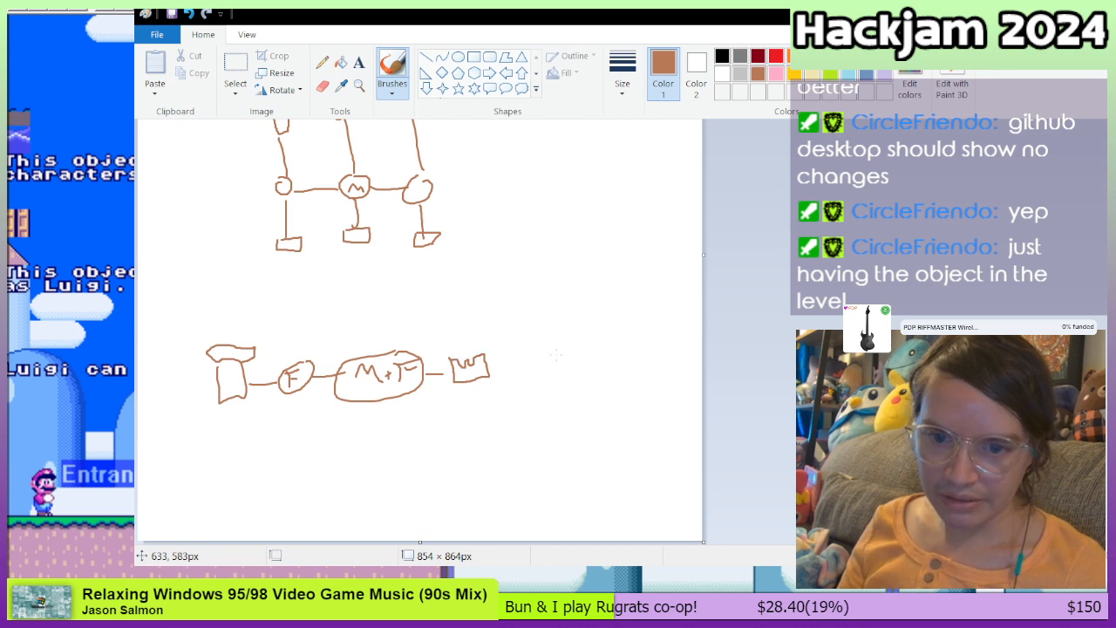
Step: Draw a curved path from the right node of the upper diagram to a large castle with battlements and a doorway
scroll(548, 359, up, 3)
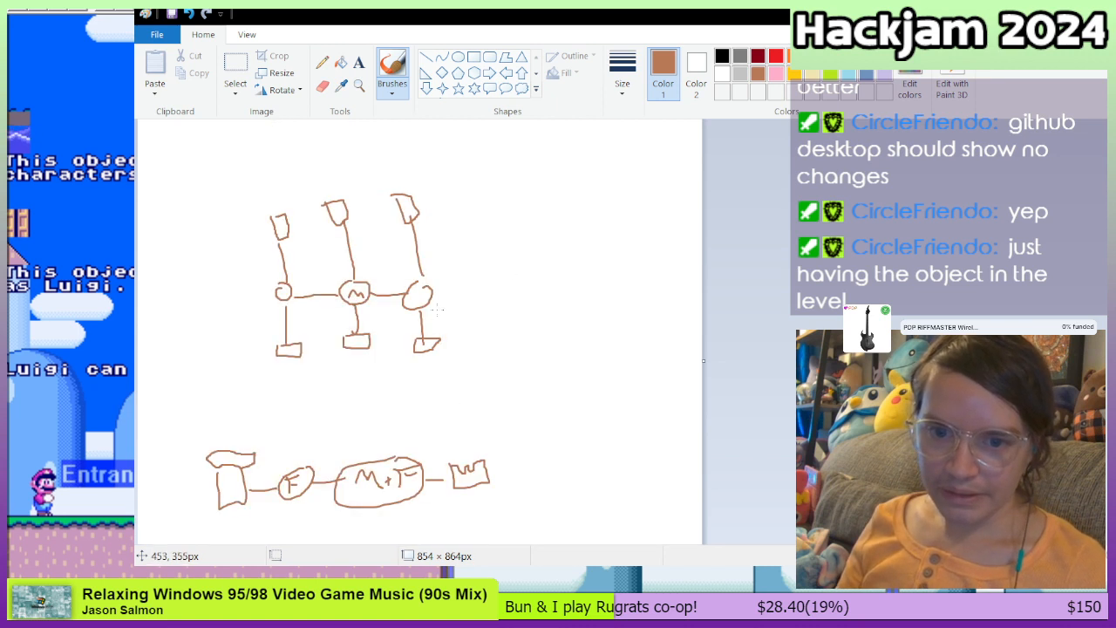
drag(434, 292, 502, 231)
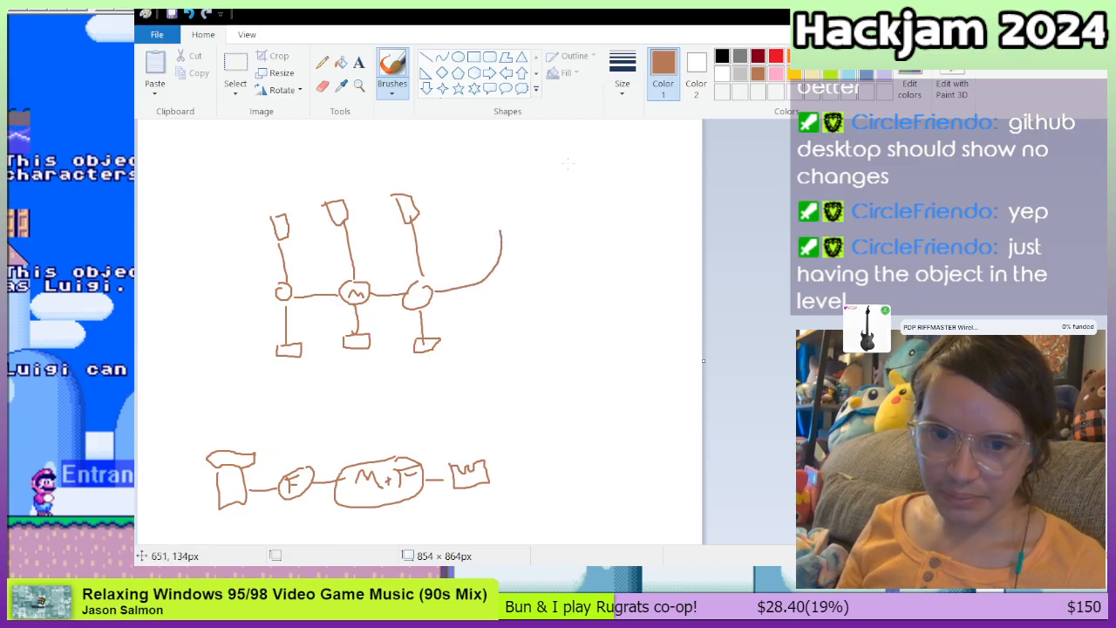
mouse_move(460, 165)
mouse_down()
mouse_move(487, 230)
mouse_move(551, 181)
mouse_move(526, 170)
mouse_move(501, 182)
mouse_move(455, 173)
mouse_up()
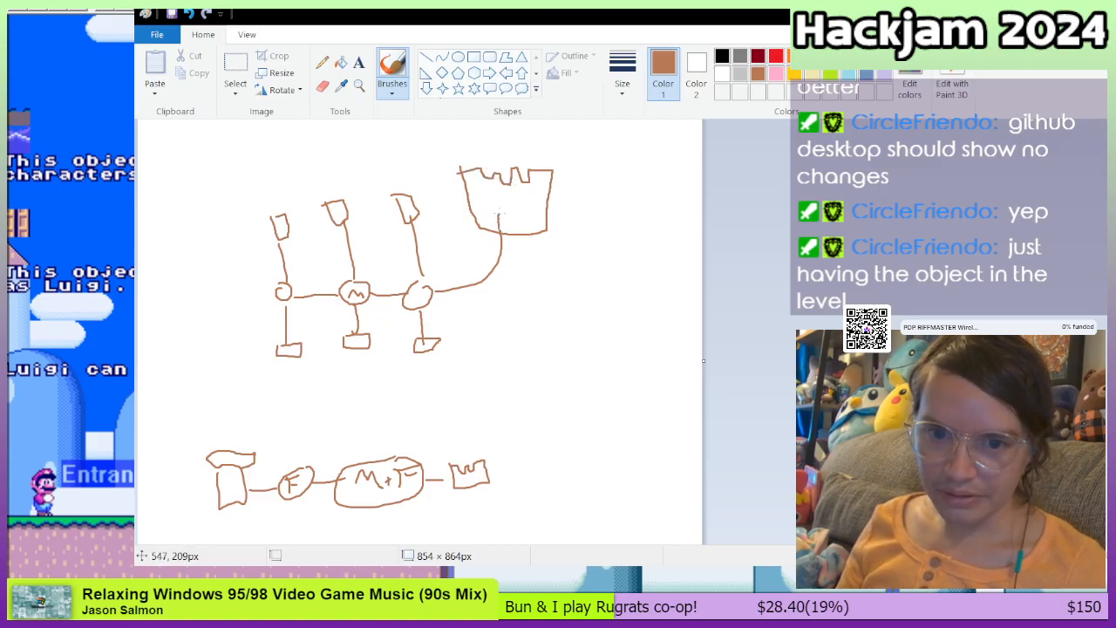
drag(499, 230, 522, 235)
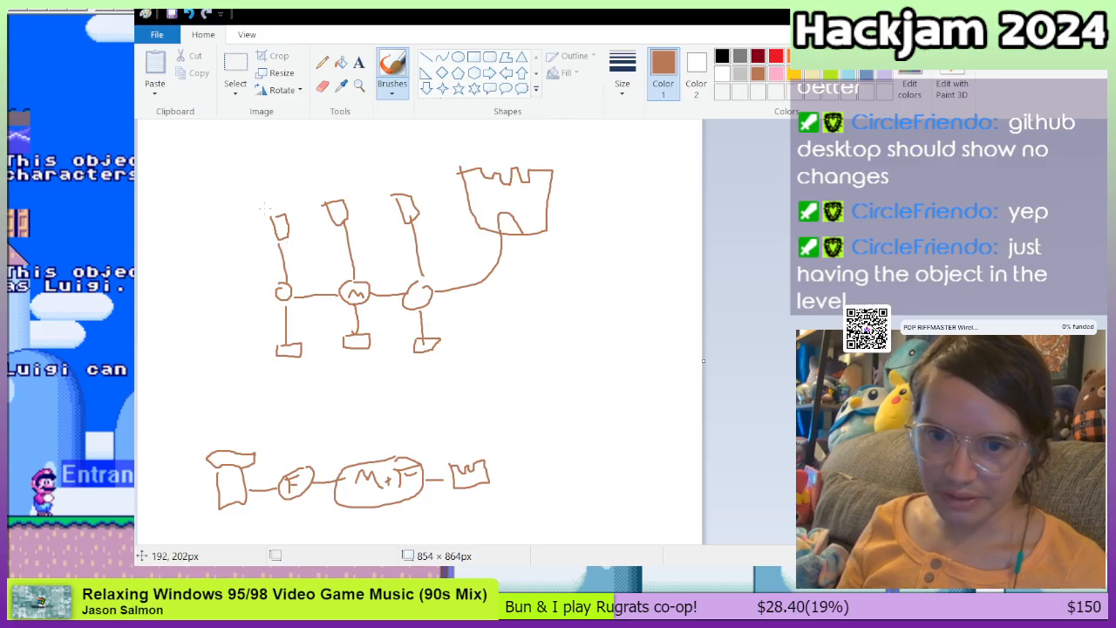
Step: Add pipe rims to the upper diagram's end boxes and label its two outer circle nodes M
drag(270, 218, 293, 209)
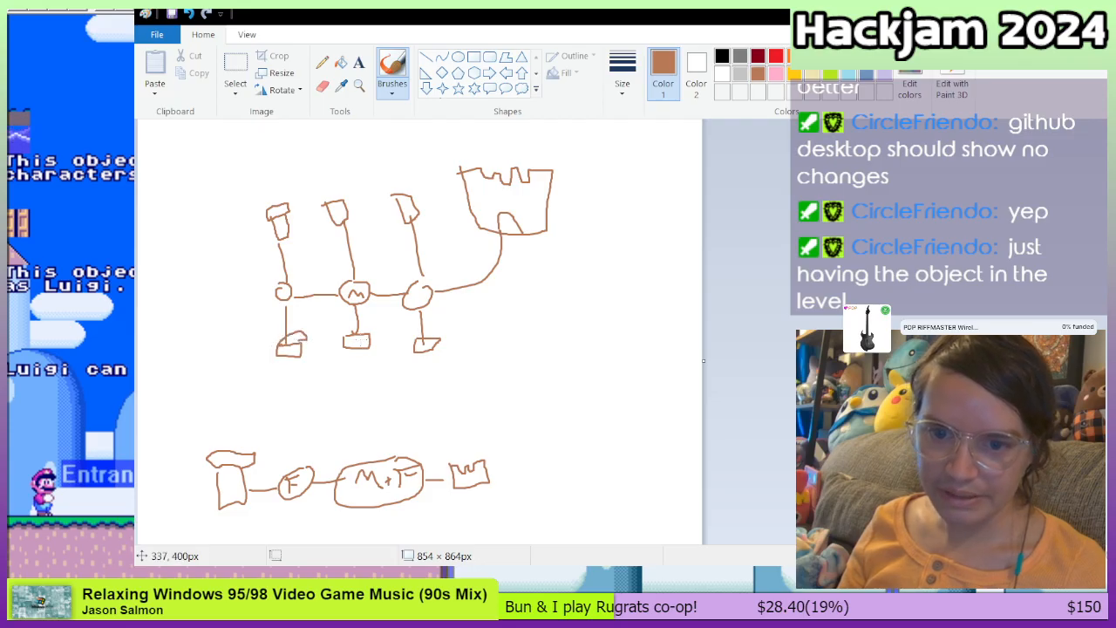
drag(340, 333, 378, 332)
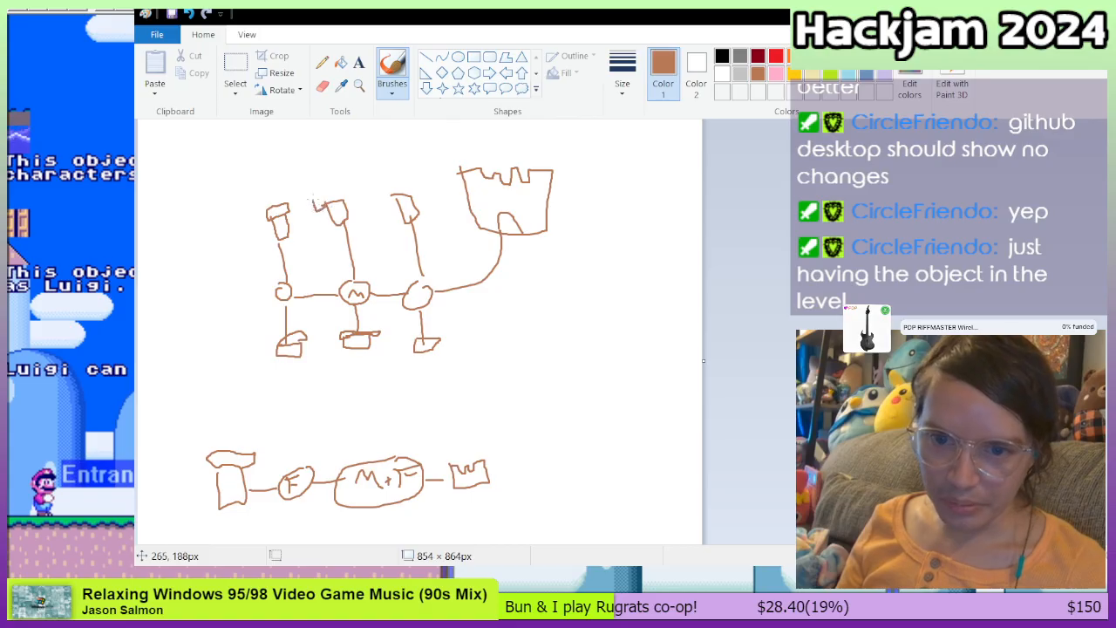
mouse_move(312, 202)
mouse_down()
mouse_move(347, 186)
mouse_move(350, 203)
mouse_up()
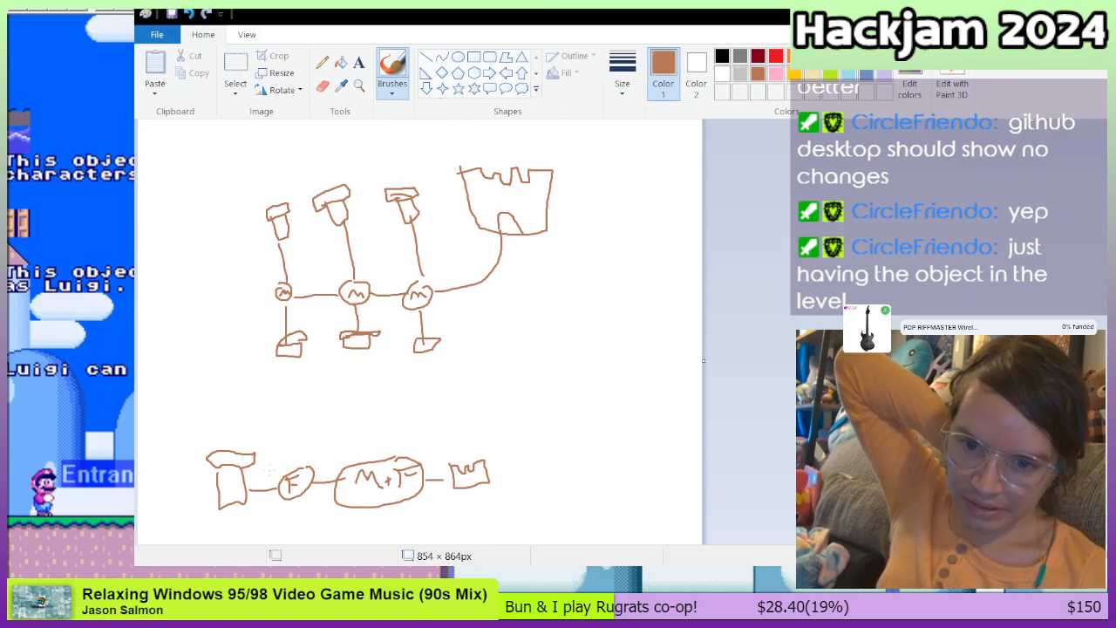
Step: Circle the lower chain from the F node to the castle and write SMB1, SMB2 and SML beside it
mouse_move(259, 491)
mouse_down()
mouse_move(310, 423)
mouse_move(485, 427)
mouse_move(461, 514)
mouse_move(305, 523)
mouse_move(266, 498)
mouse_up()
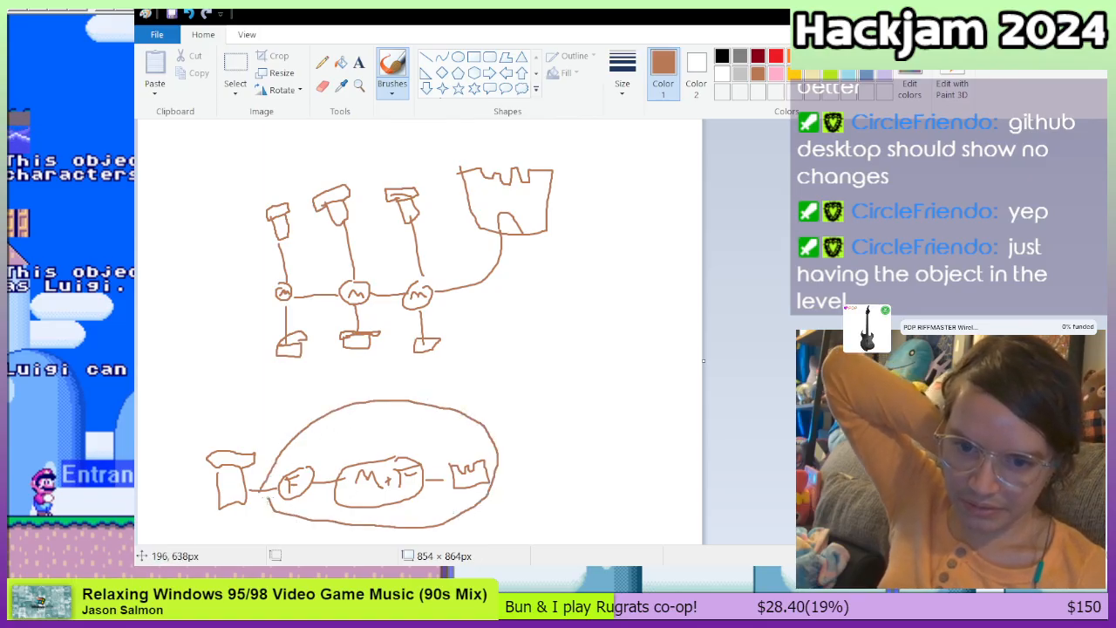
mouse_move(509, 413)
mouse_down()
mouse_move(503, 431)
mouse_move(517, 414)
mouse_move(542, 430)
mouse_up()
mouse_move(565, 404)
mouse_down()
mouse_move(553, 427)
mouse_move(584, 430)
mouse_up()
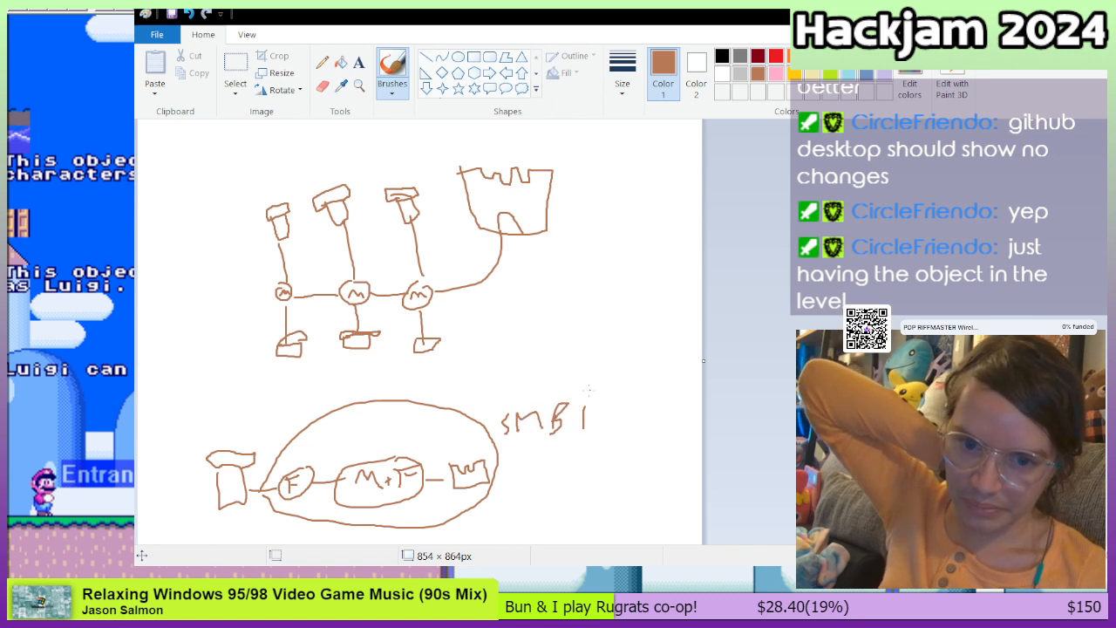
mouse_move(519, 460)
mouse_down()
mouse_move(533, 462)
mouse_move(499, 468)
mouse_move(559, 446)
mouse_move(550, 465)
mouse_move(596, 460)
mouse_up()
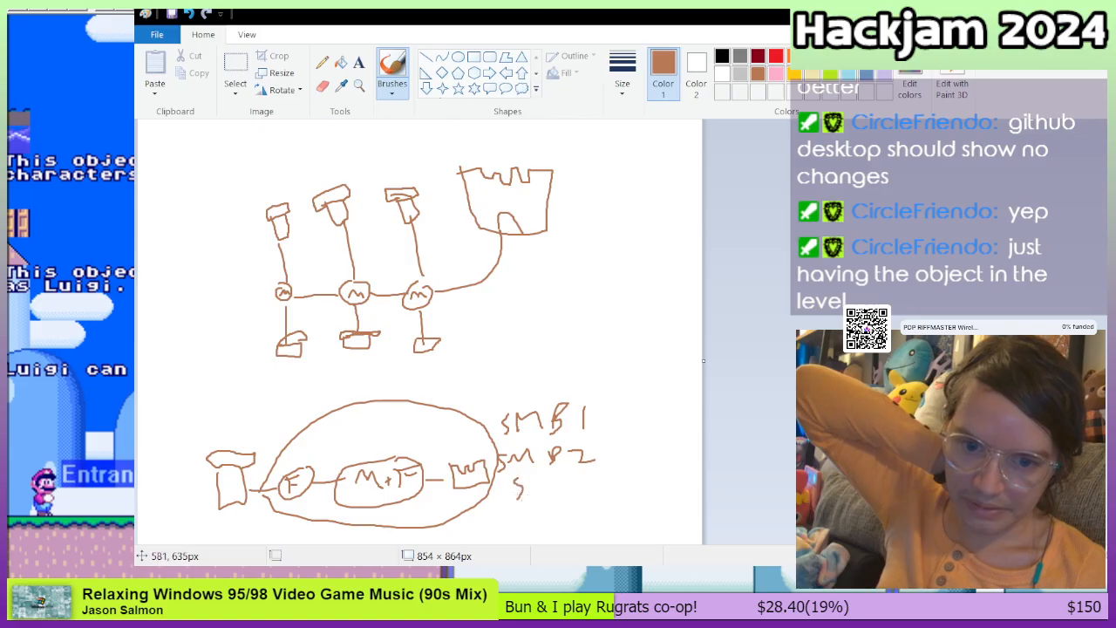
drag(547, 488, 569, 480)
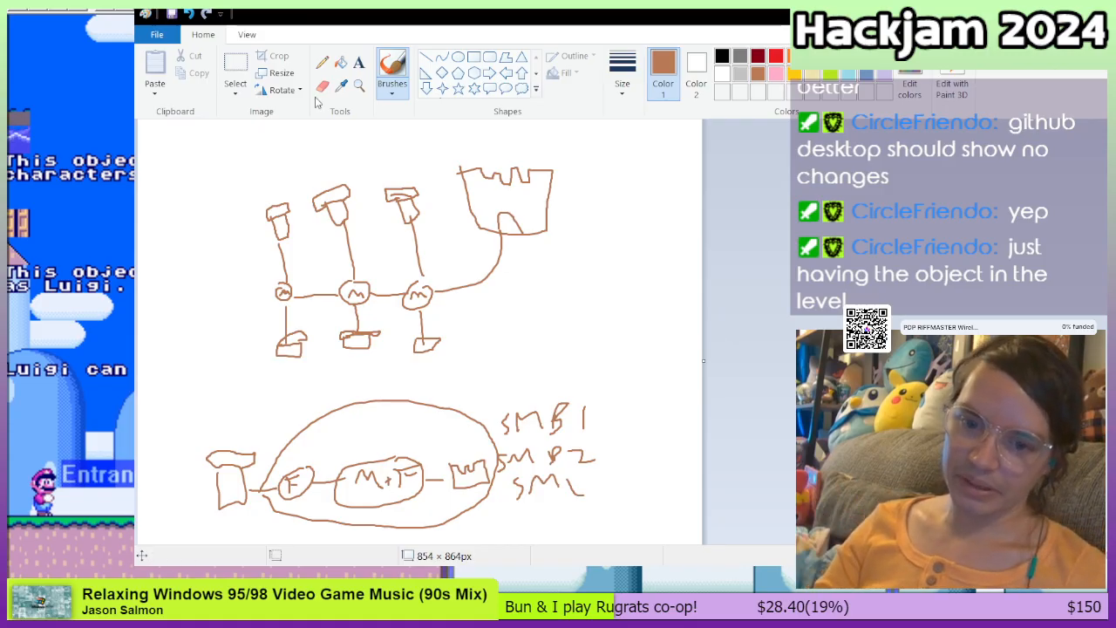
Step: Mark the F node with a short stroke and draw downward arrows above the M+F oval and small castle
drag(294, 446, 300, 459)
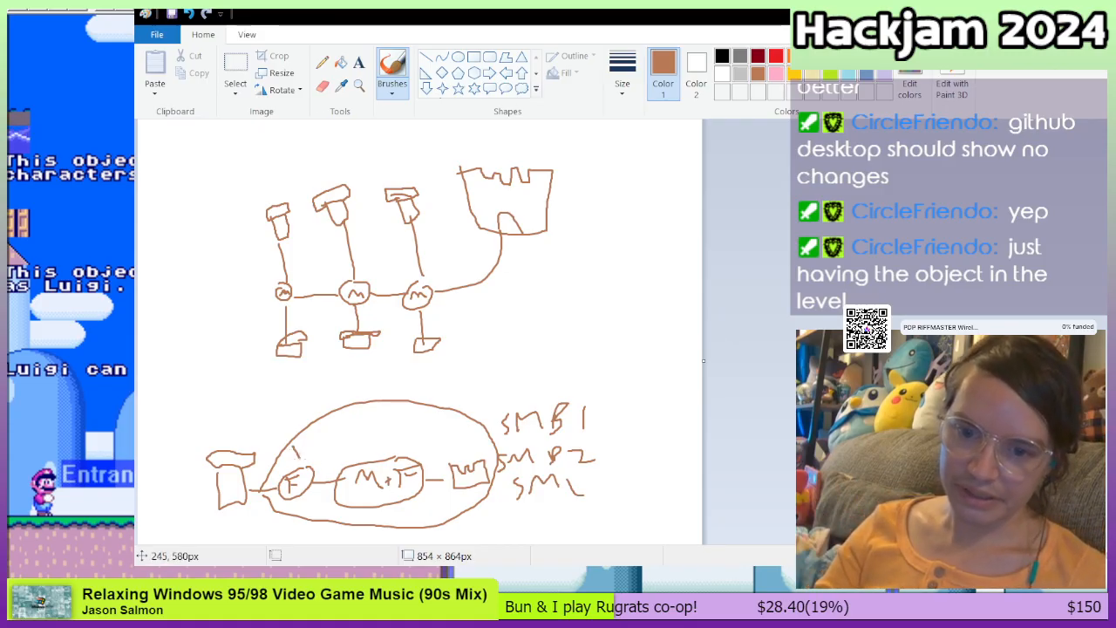
drag(361, 427, 366, 442)
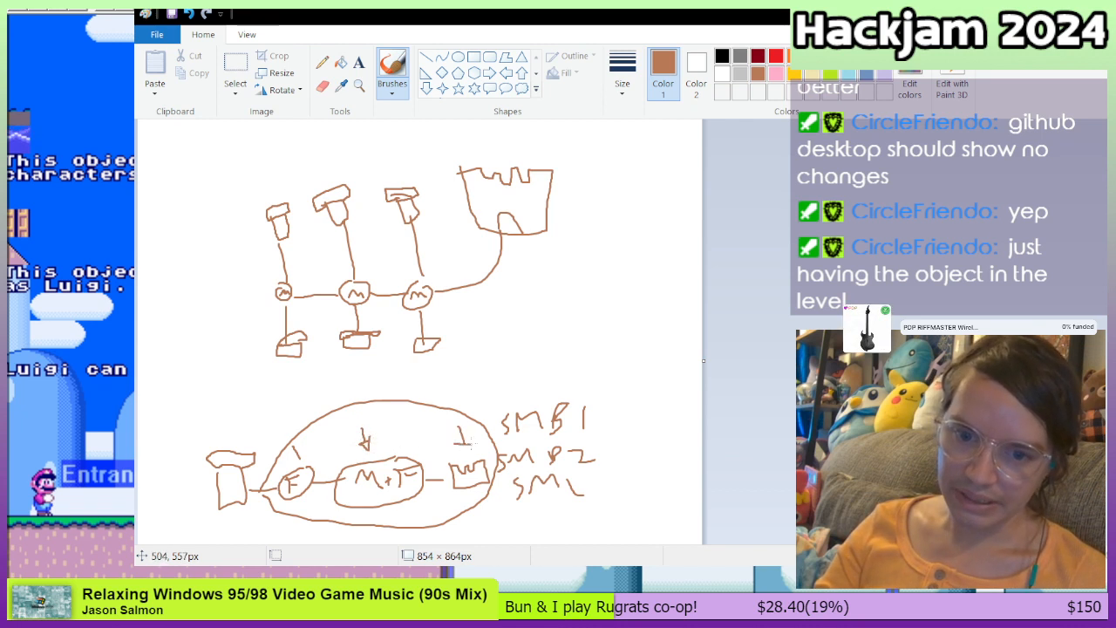
drag(471, 443, 475, 445)
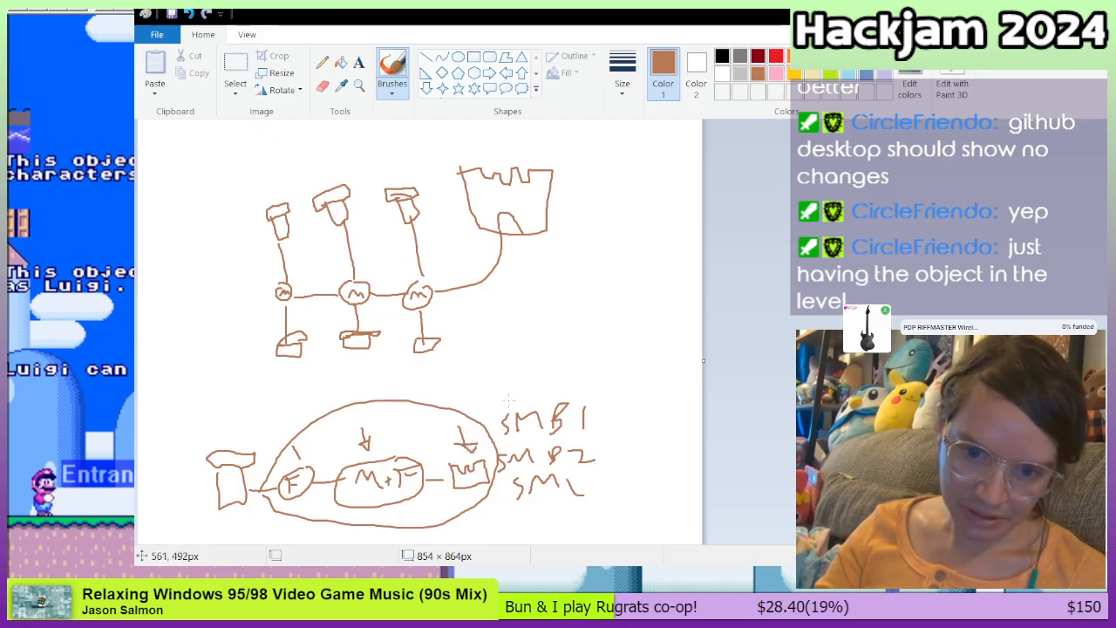
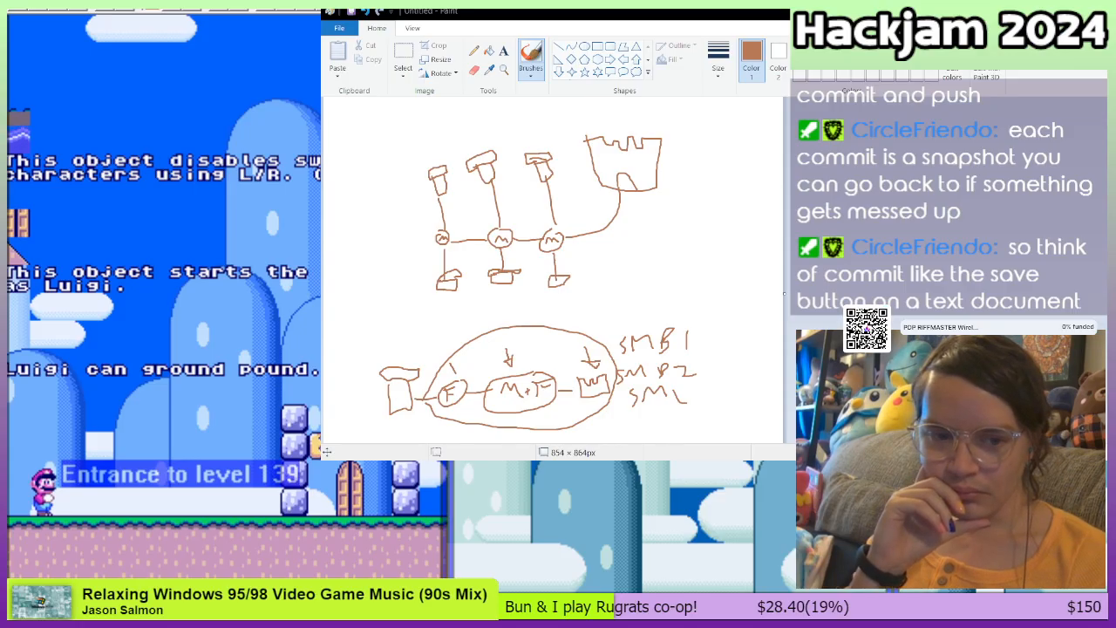
Step: Examine levels 139 through 13D, checking each level's exit, character-start text and block layout
scroll(126, 271, up, 3)
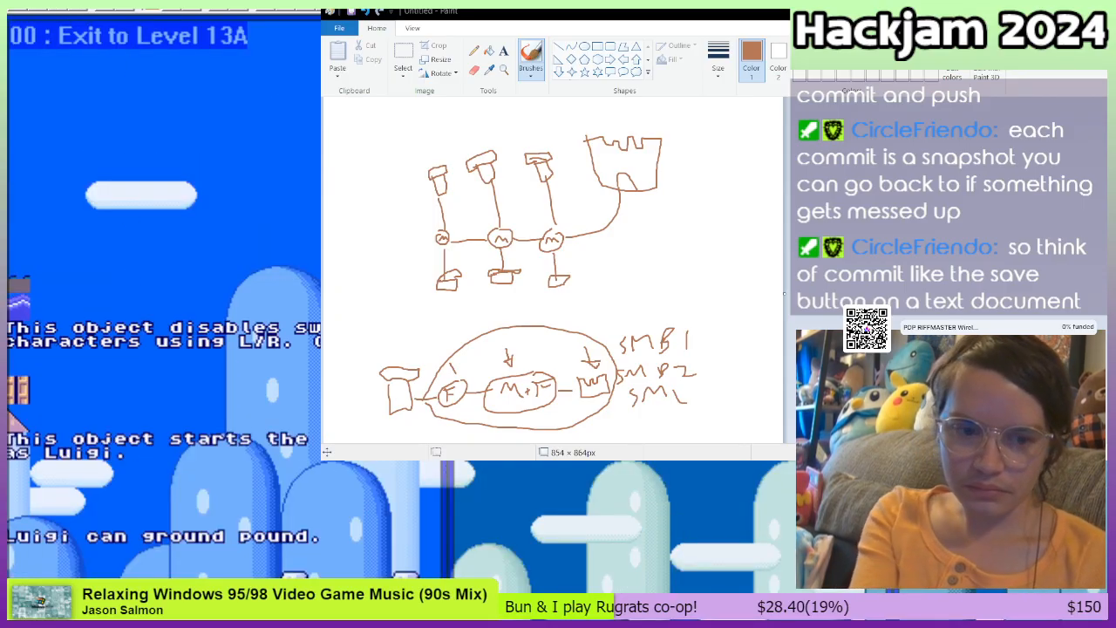
key(Page_Up)
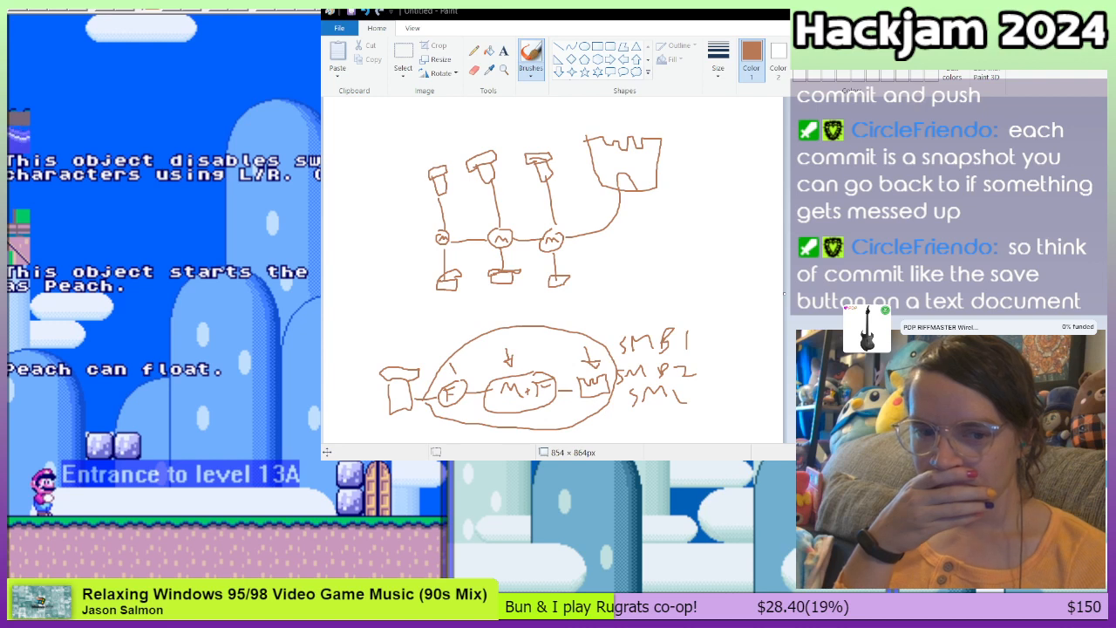
scroll(164, 305, up, 3)
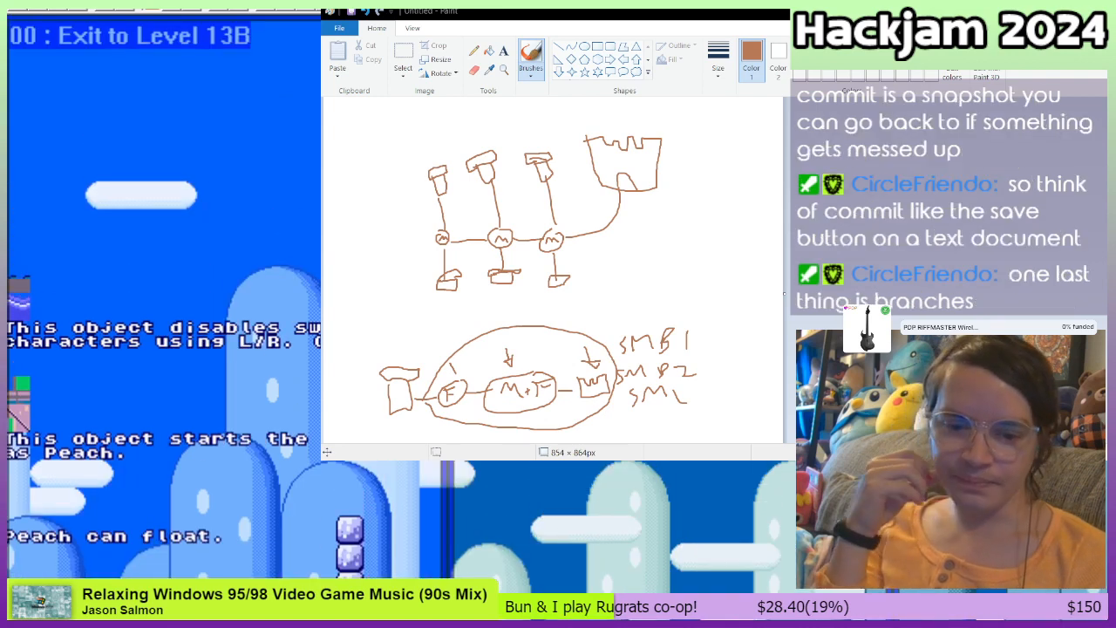
scroll(164, 305, down, 3)
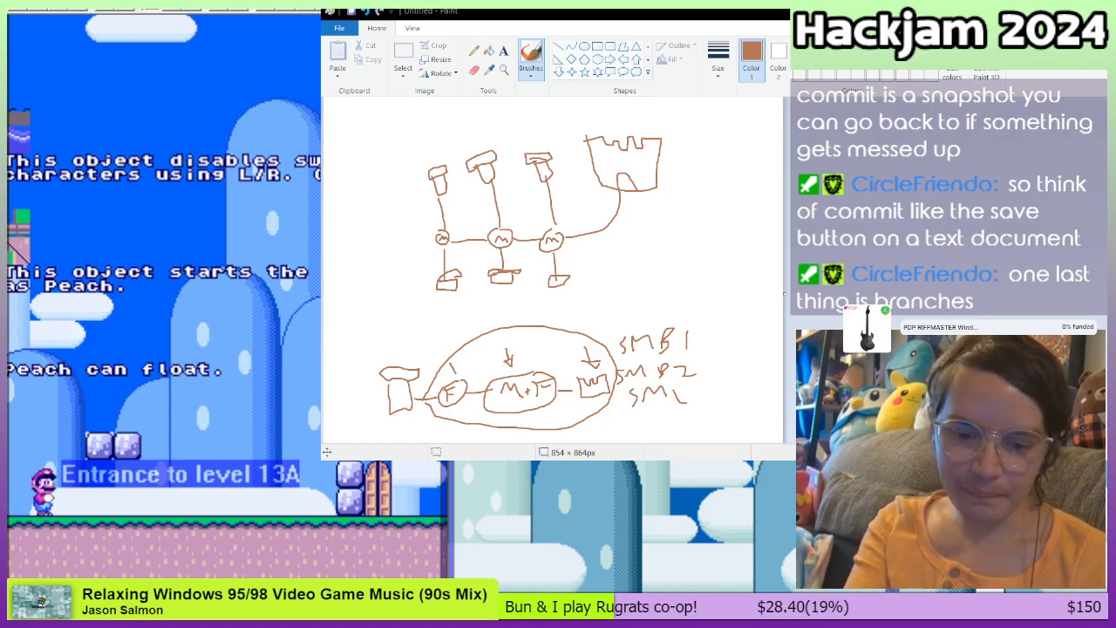
key(Page_Up)
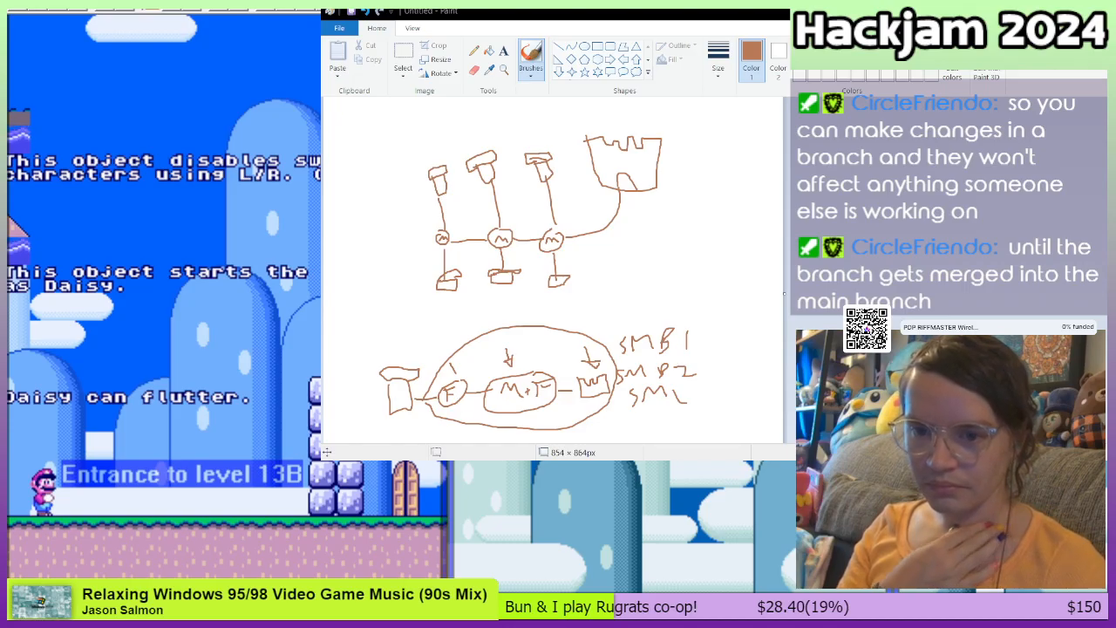
scroll(146, 188, up, 3)
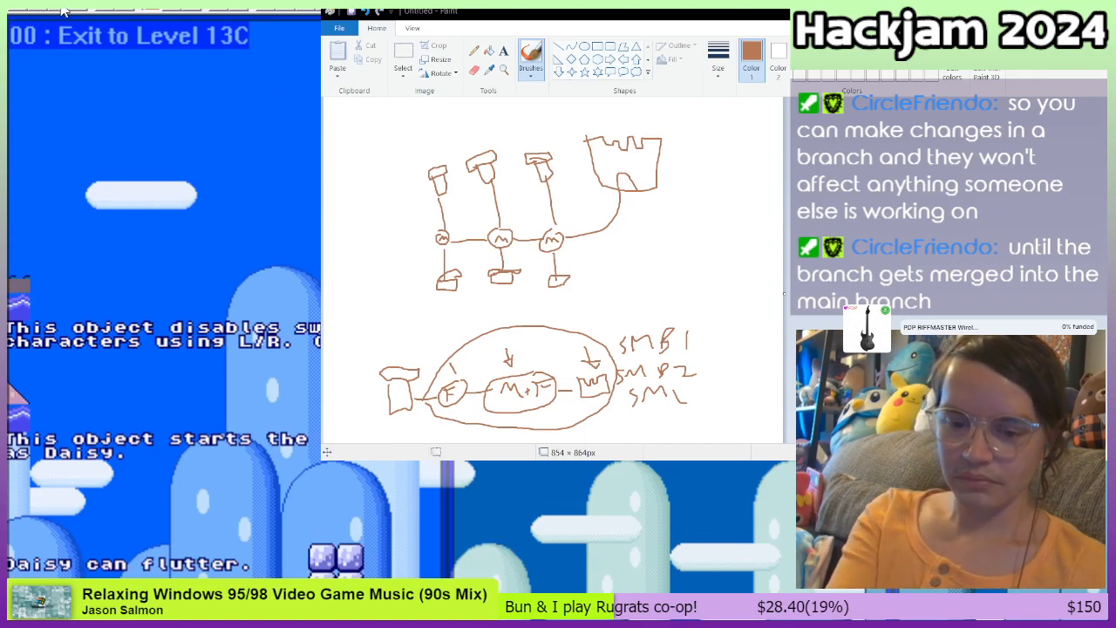
scroll(192, 222, down, 3)
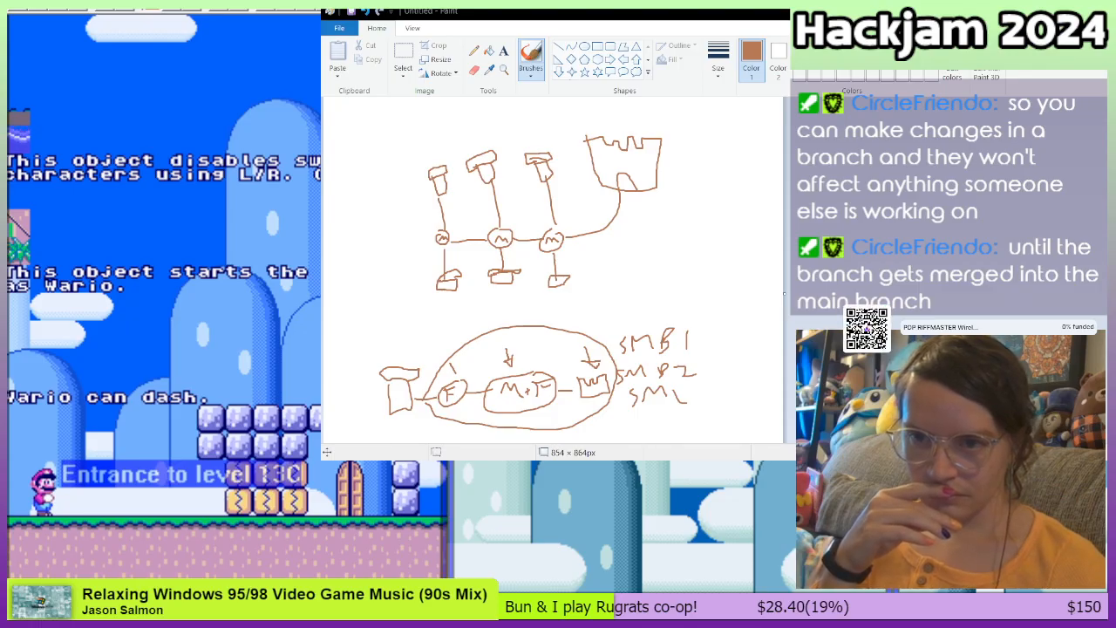
scroll(189, 169, up, 3)
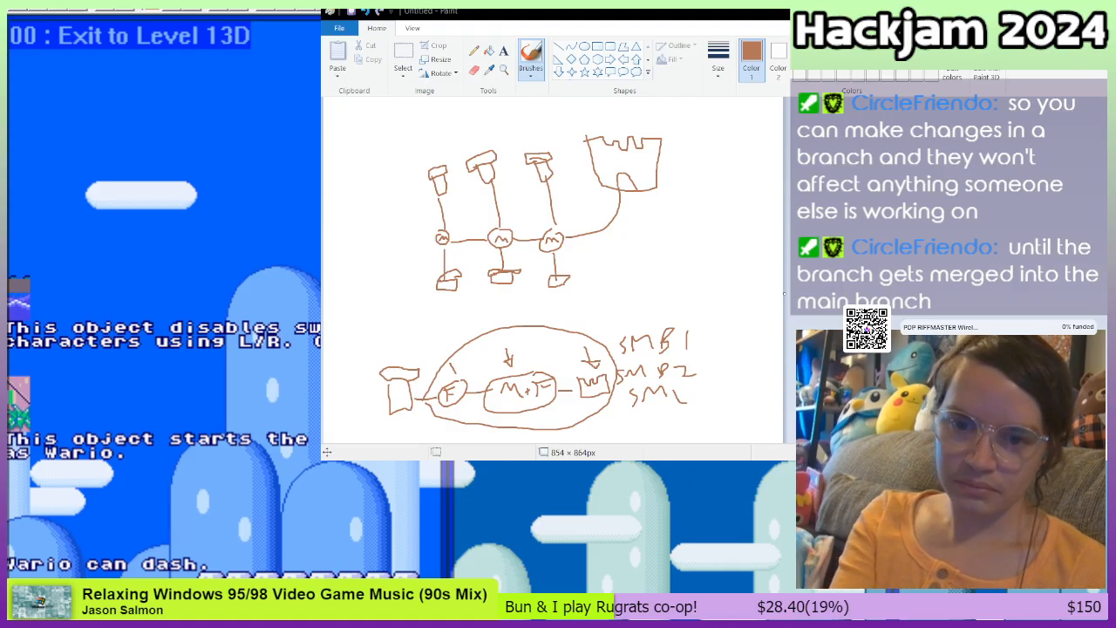
scroll(303, 254, down, 3)
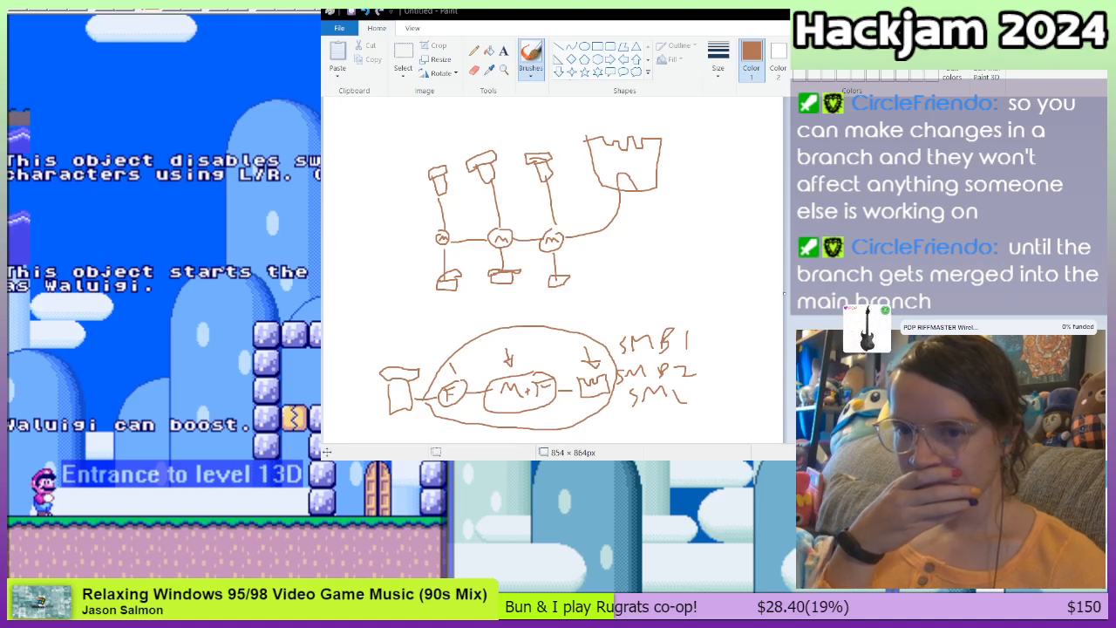
scroll(163, 305, up, 3)
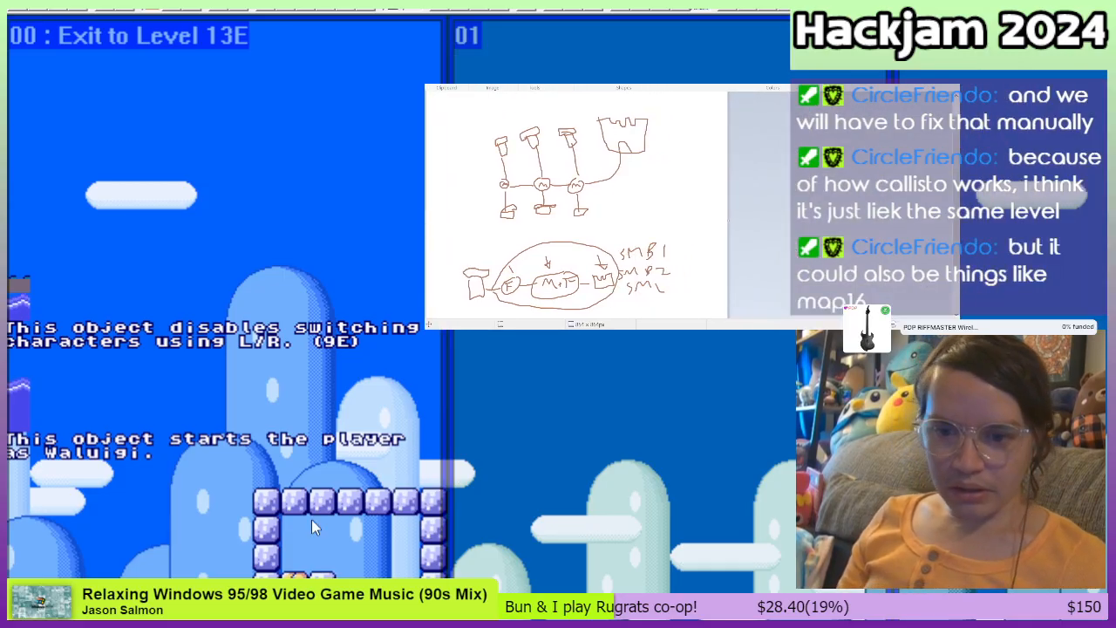
scroll(122, 192, down, 3)
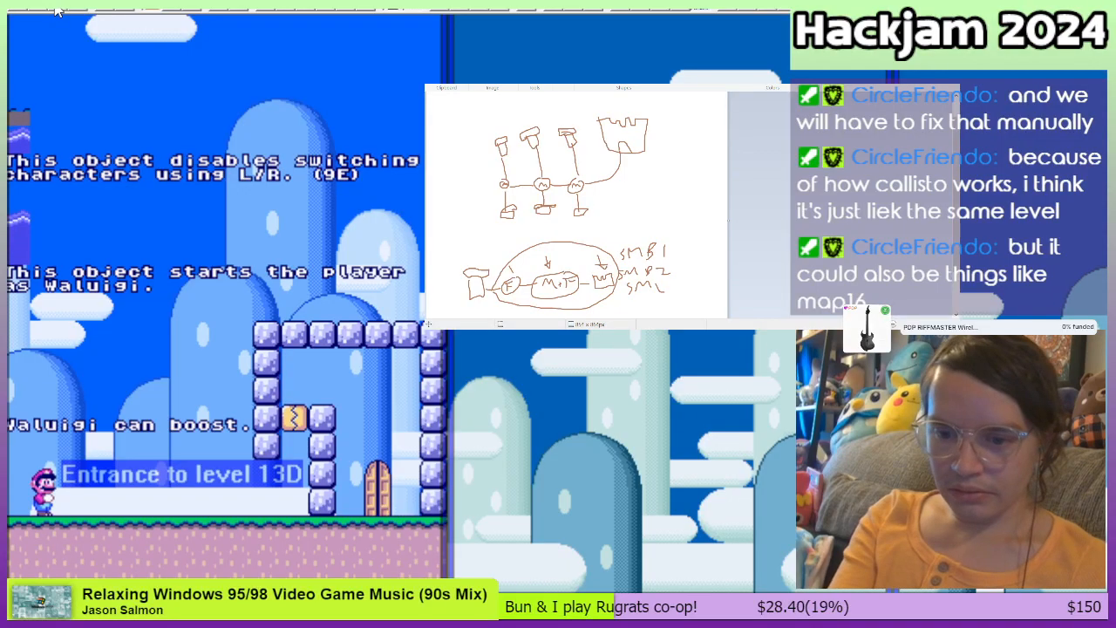
Step: Open level 13E and examine its exit and the character-switching objects 98-9D
key(Page_Up)
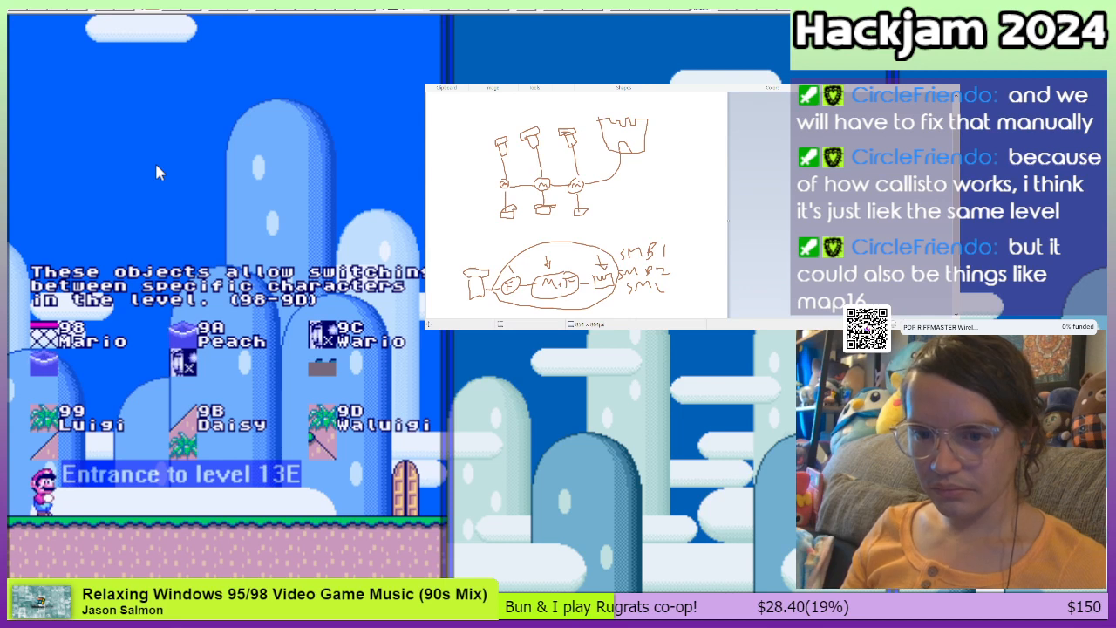
scroll(157, 171, up, 2)
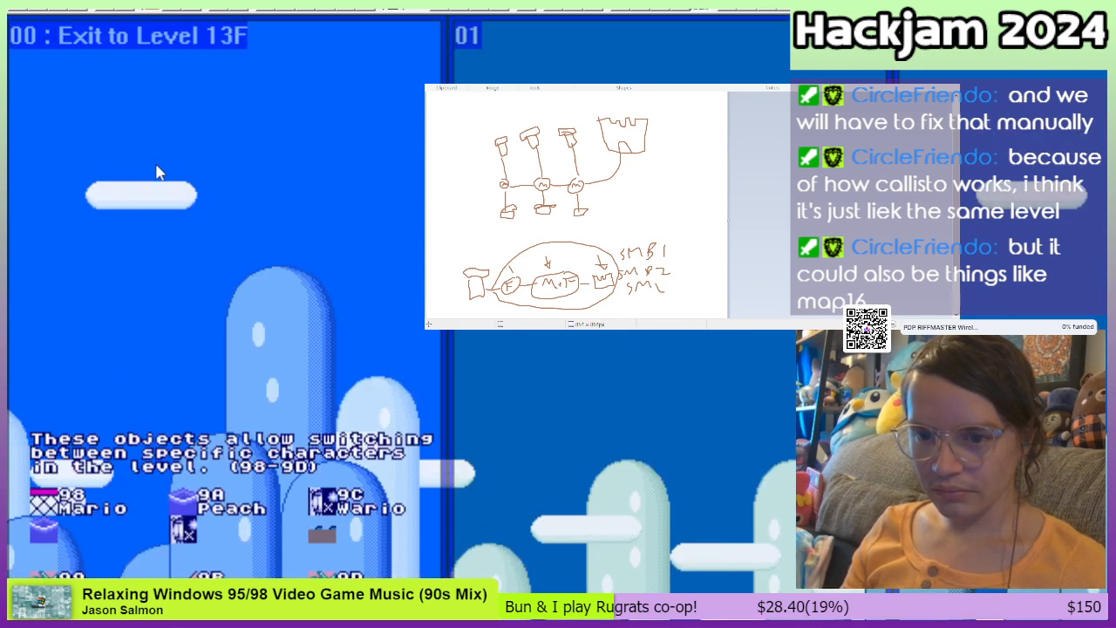
scroll(157, 172, down, 2)
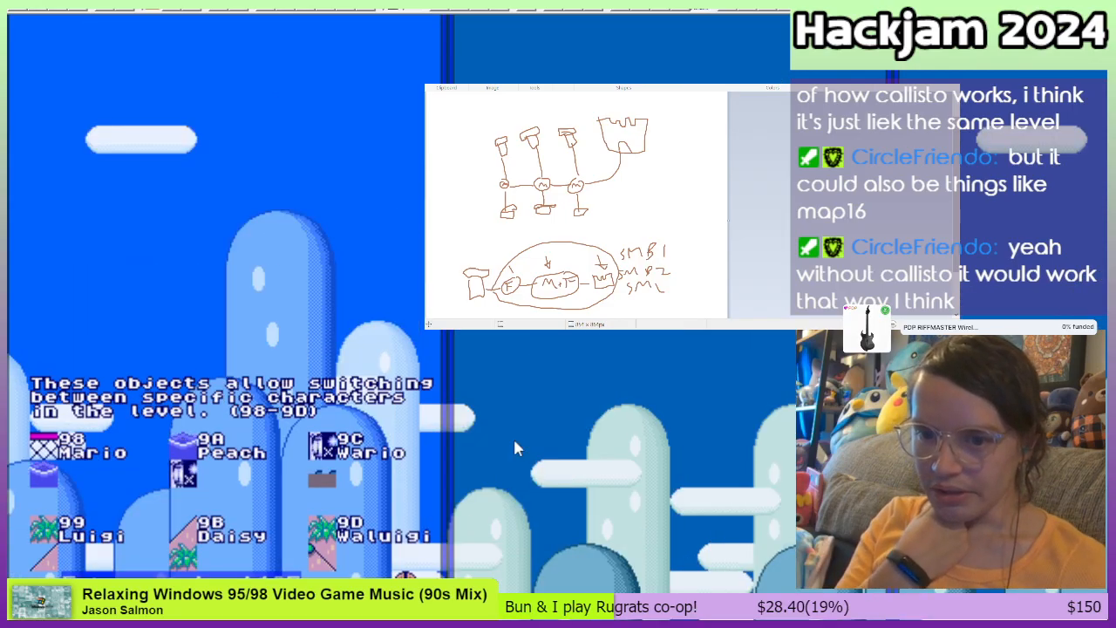
mouse_move(531, 238)
mouse_down()
mouse_move(143, 445)
mouse_move(12, 460)
mouse_move(11, 504)
mouse_up()
click(740, 347)
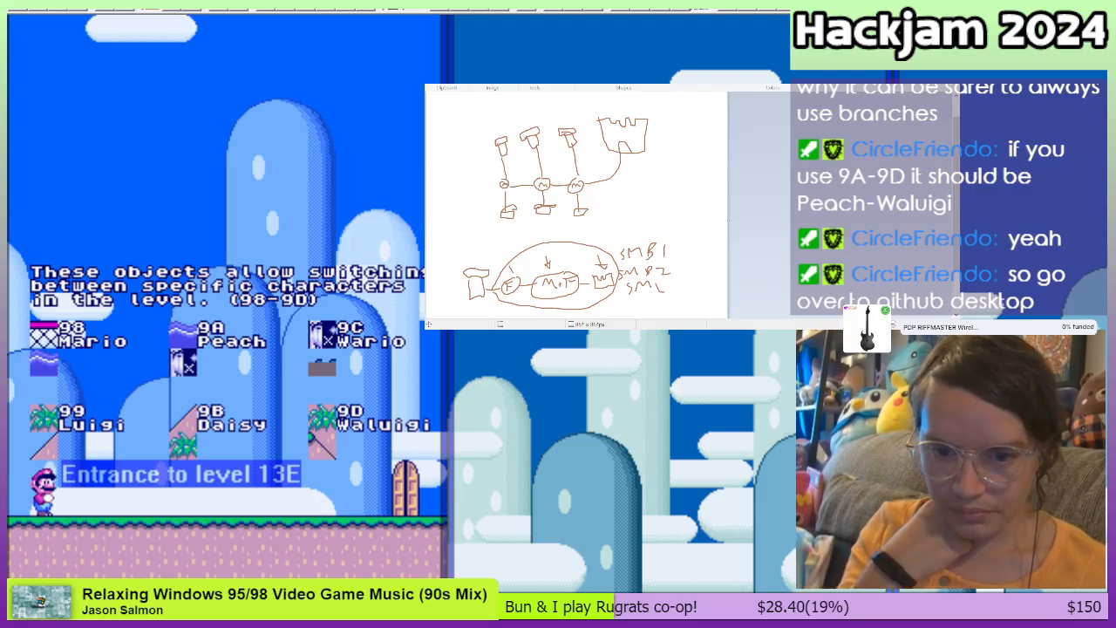
Step: Switch to GitHub Desktop and fetch origin for the mario-and-friends-2024 repository
key(alt+Tab)
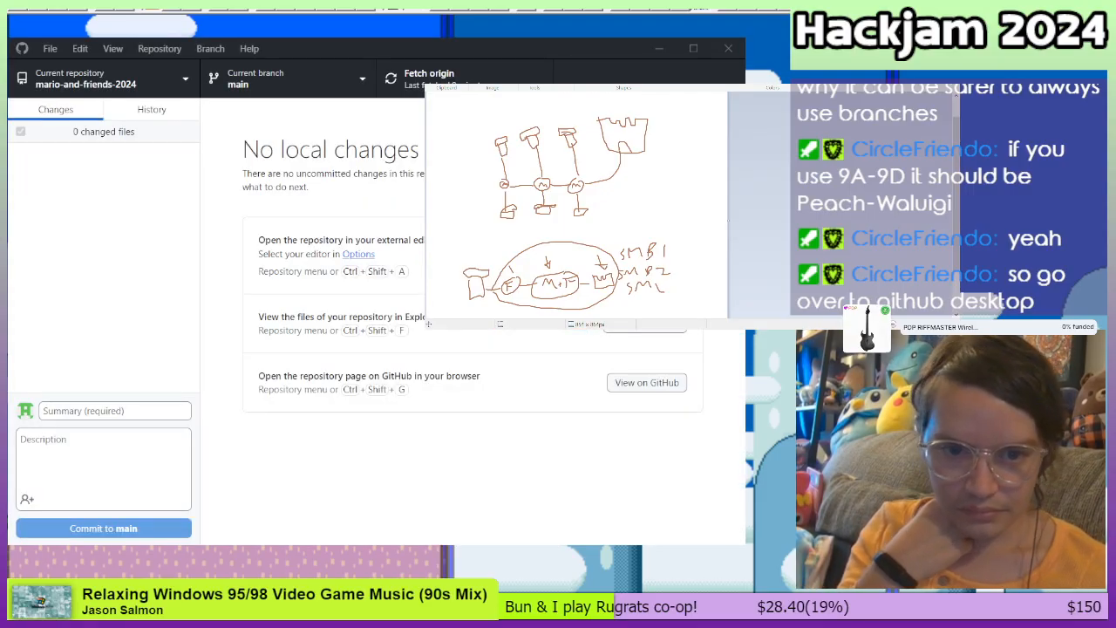
key(alt+Tab)
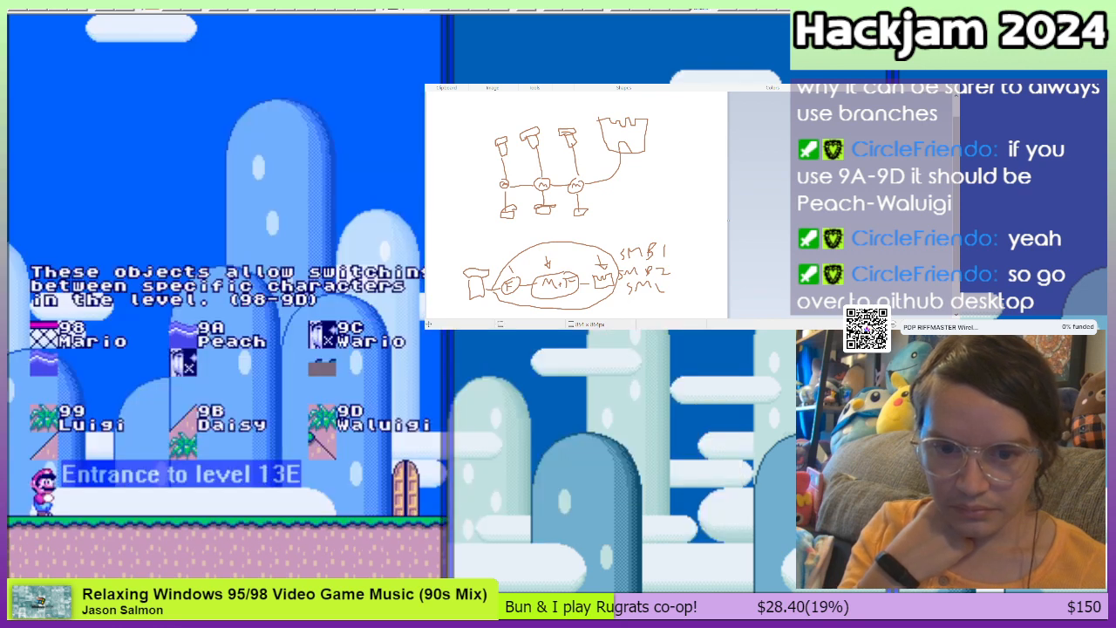
key(alt+Tab)
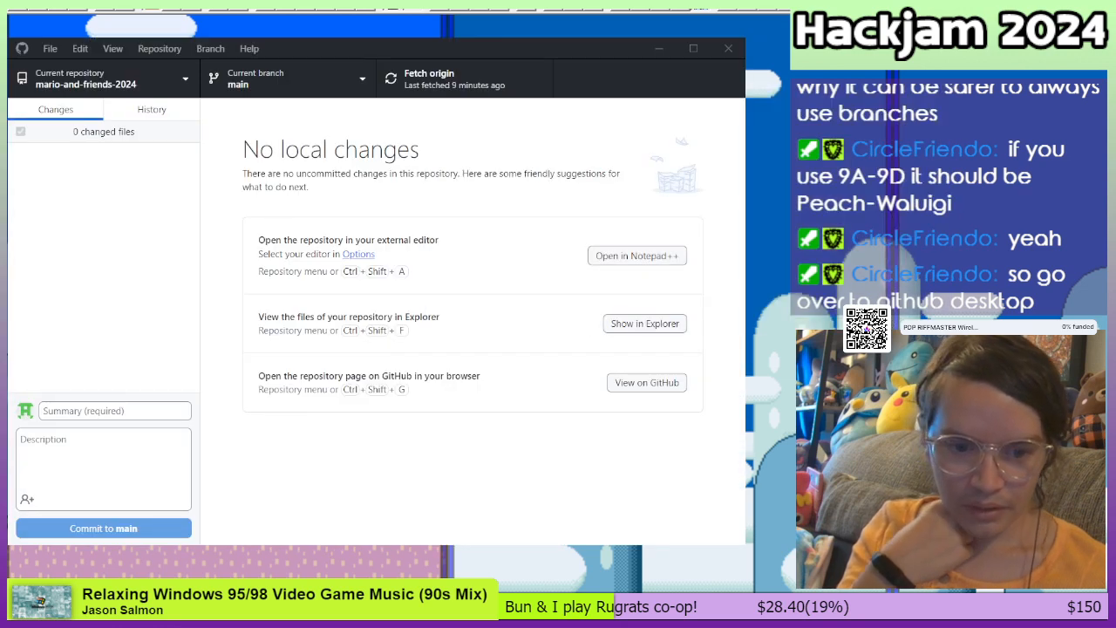
key(alt+Tab)
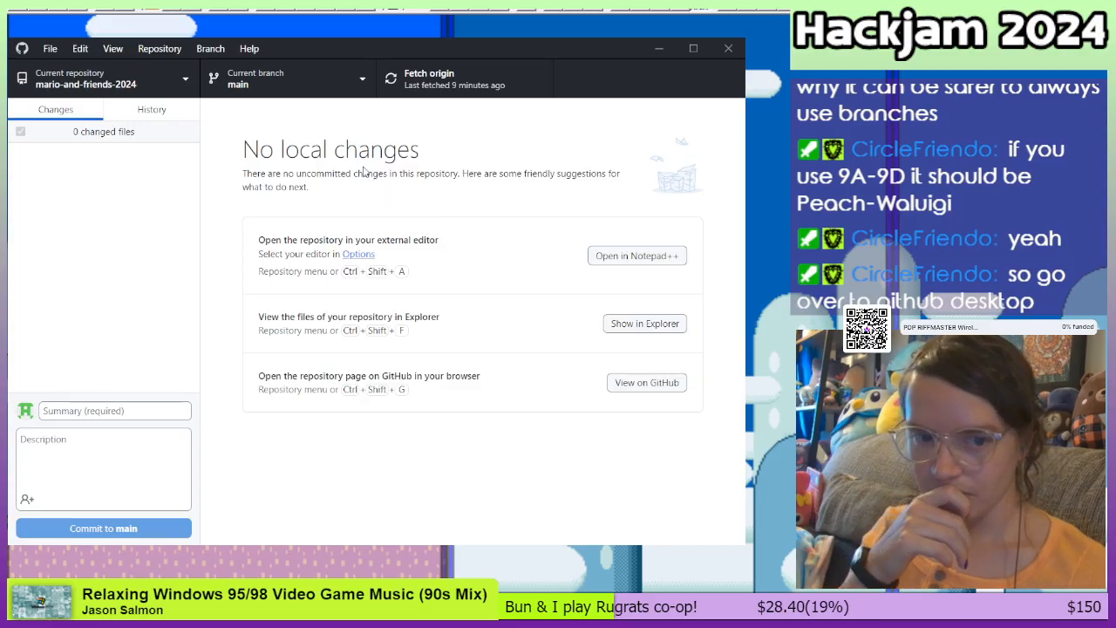
click(340, 83)
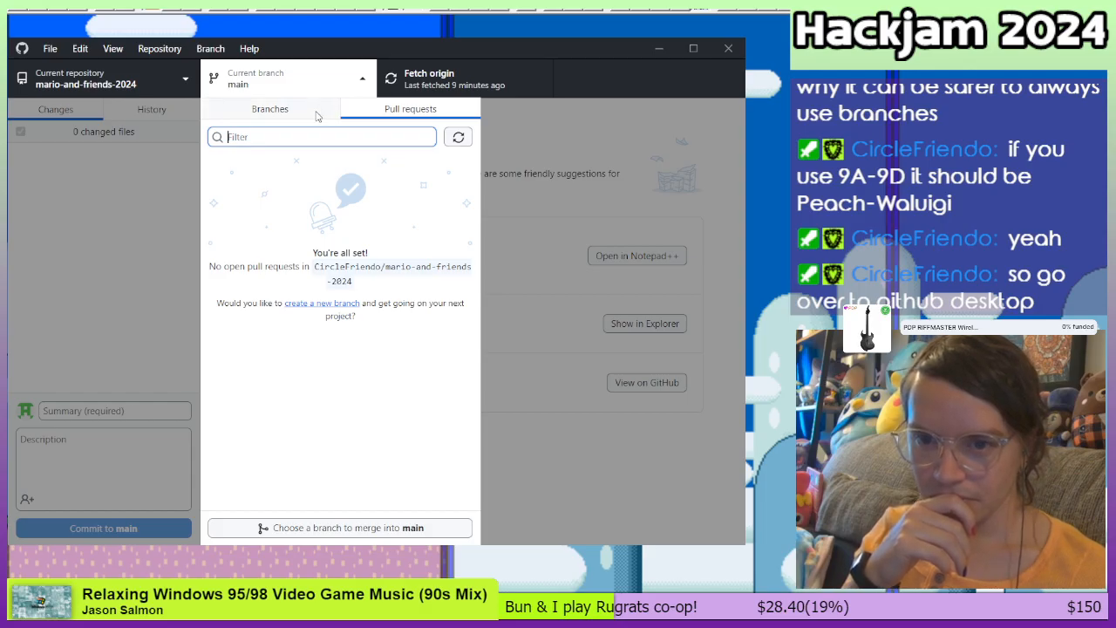
click(527, 184)
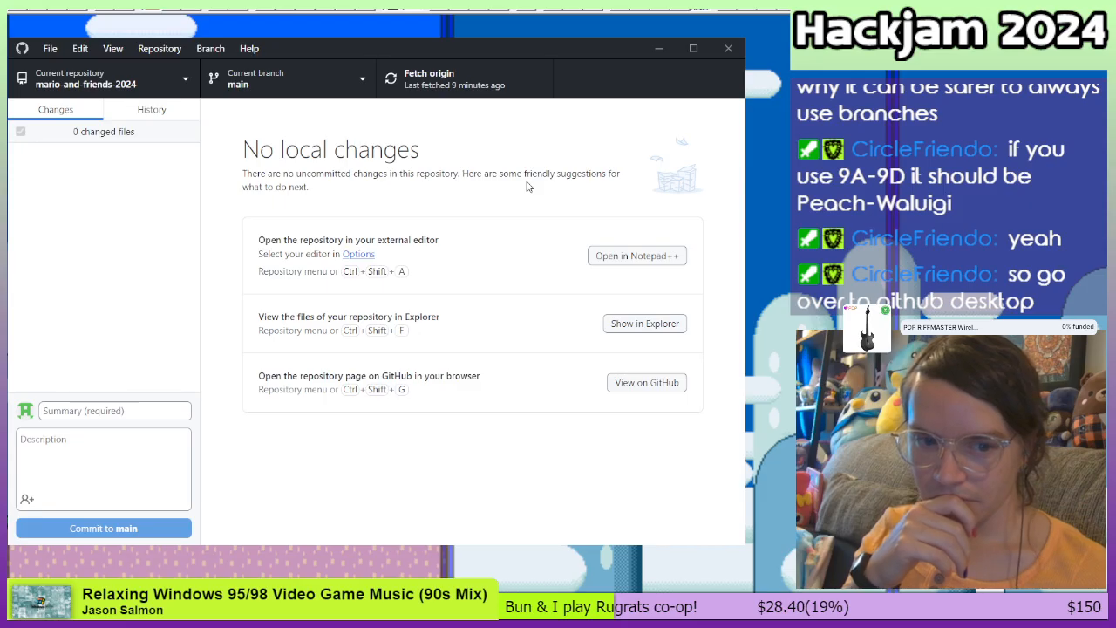
click(402, 90)
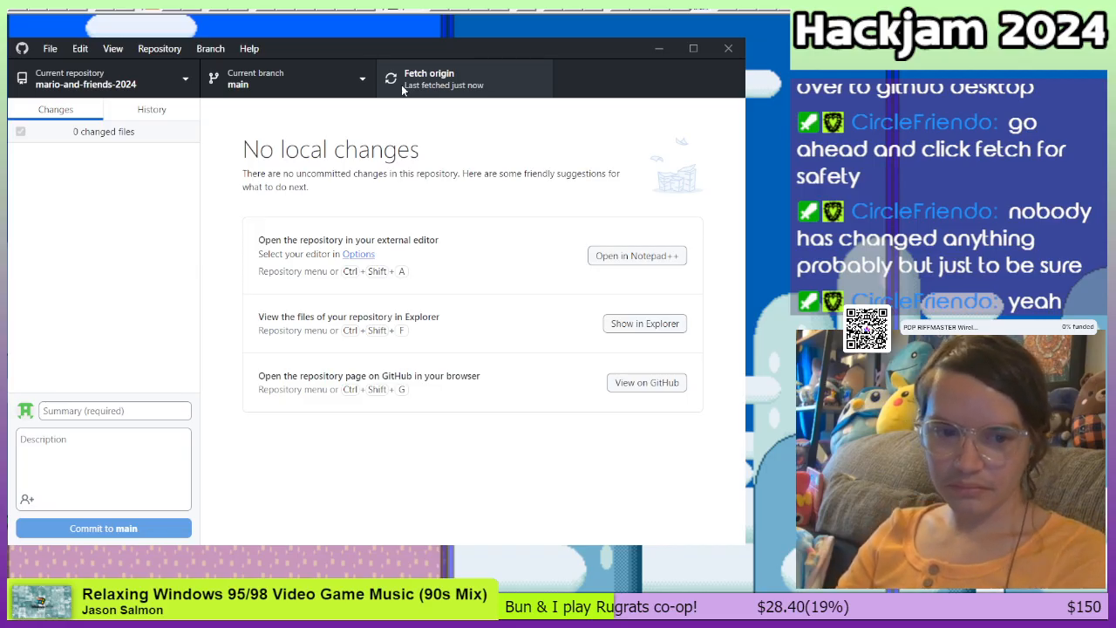
Step: Create a new branch named sio based on main
click(267, 80)
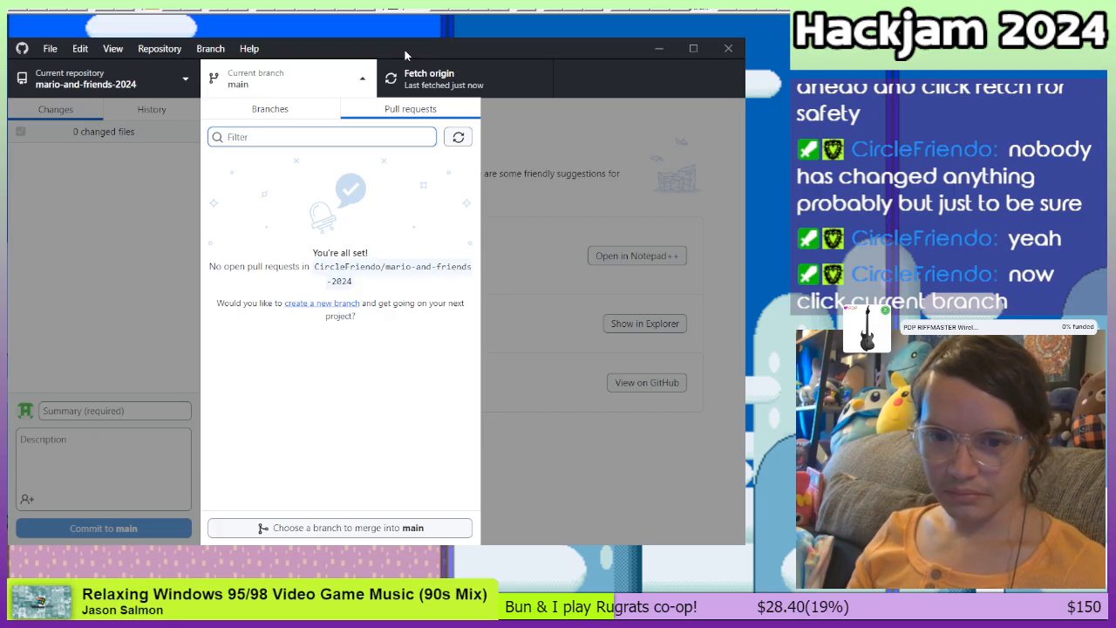
click(322, 304)
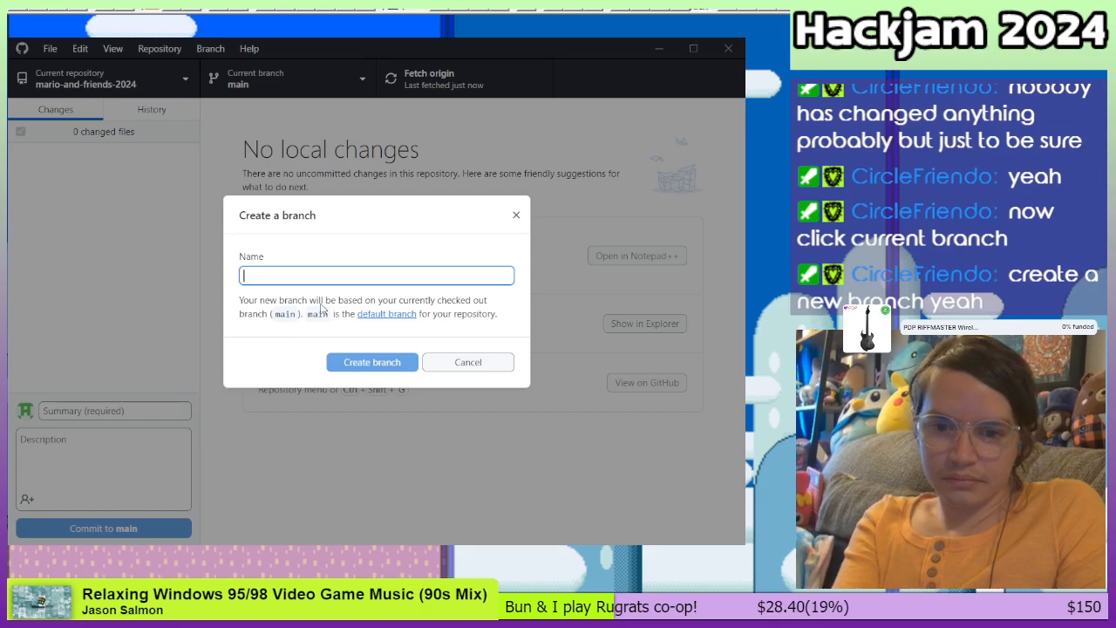
text(sio)
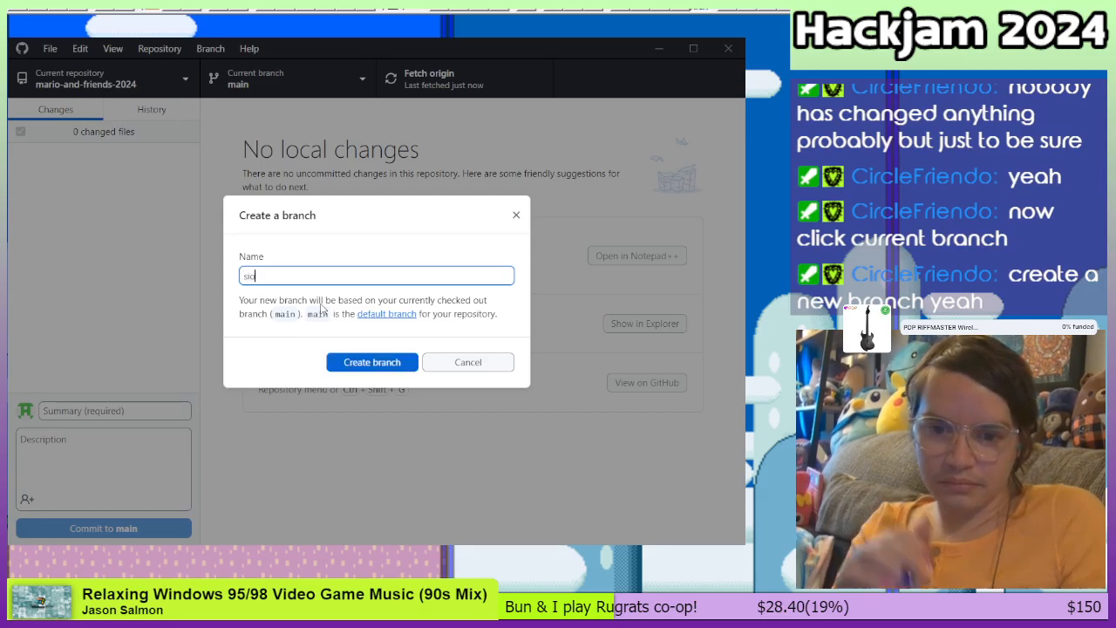
click(383, 365)
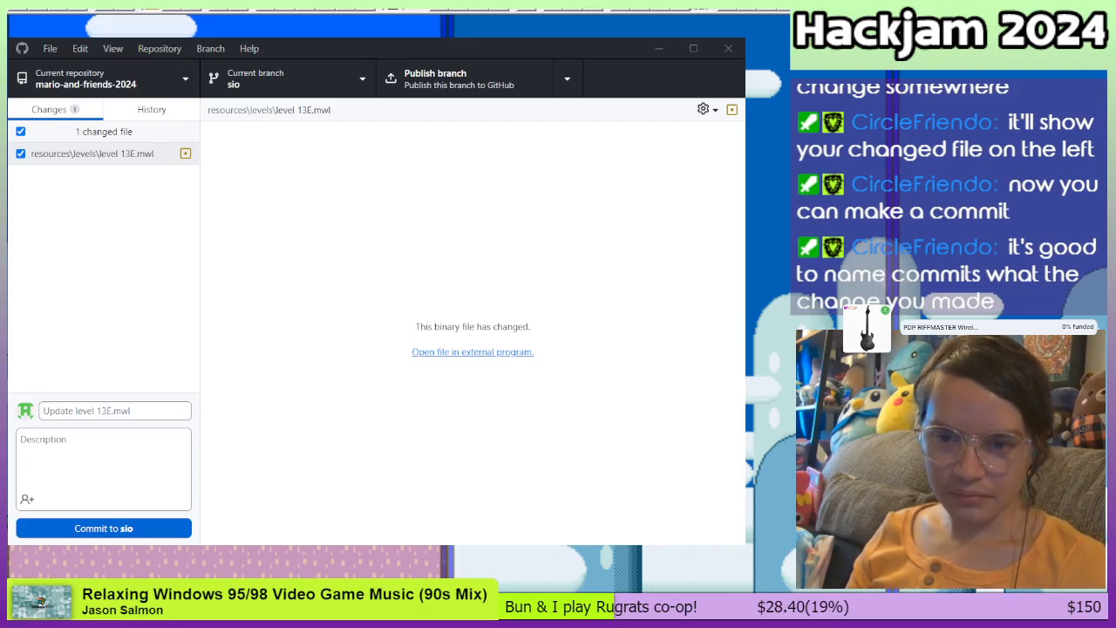
Step: Commit the changed level 13E.mwl file to the sio branch with the description "update text box in 13e"
click(94, 155)
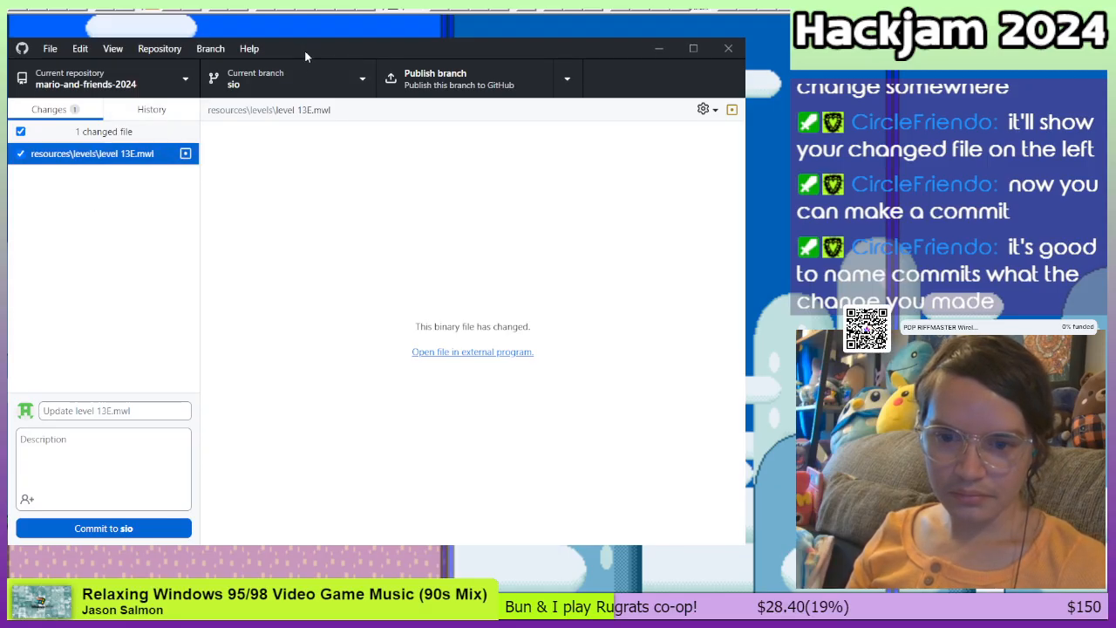
click(79, 443)
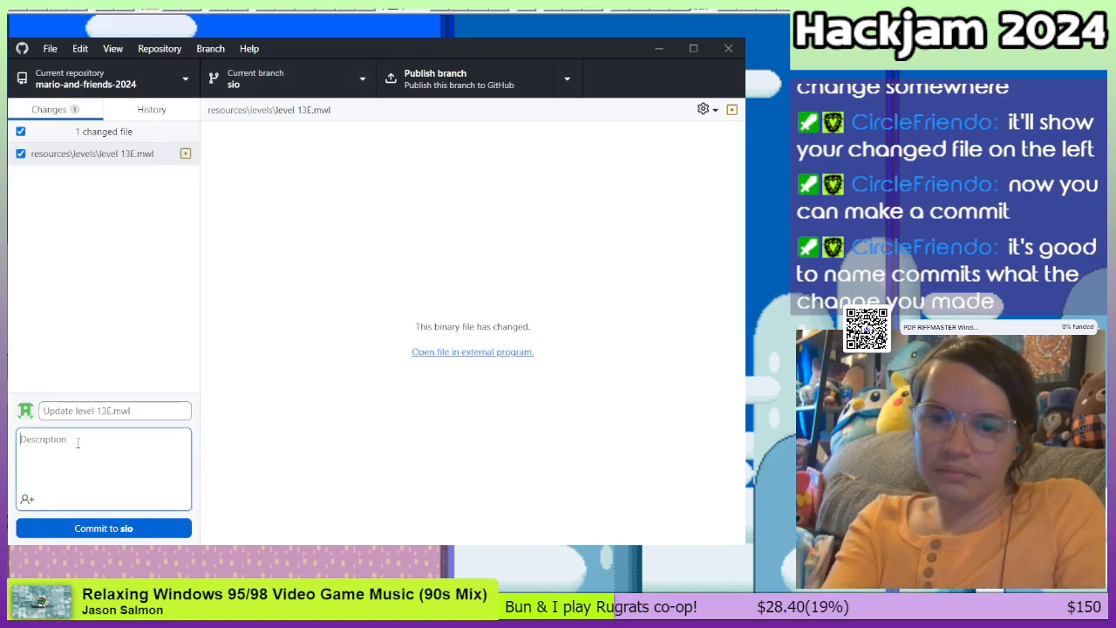
text(update text bo)
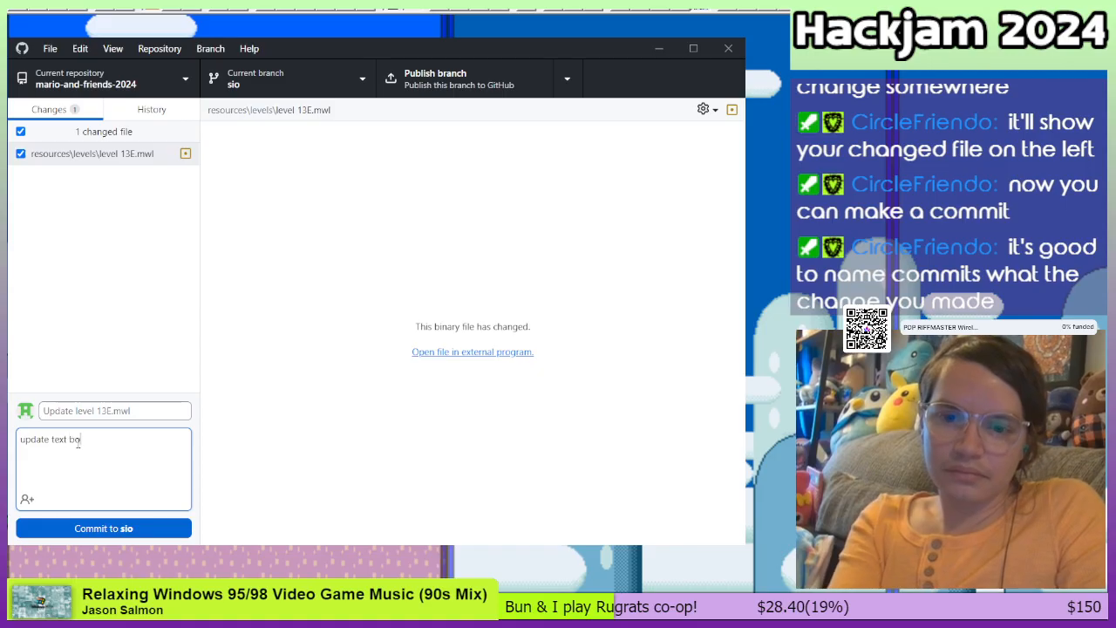
text(x in 13e)
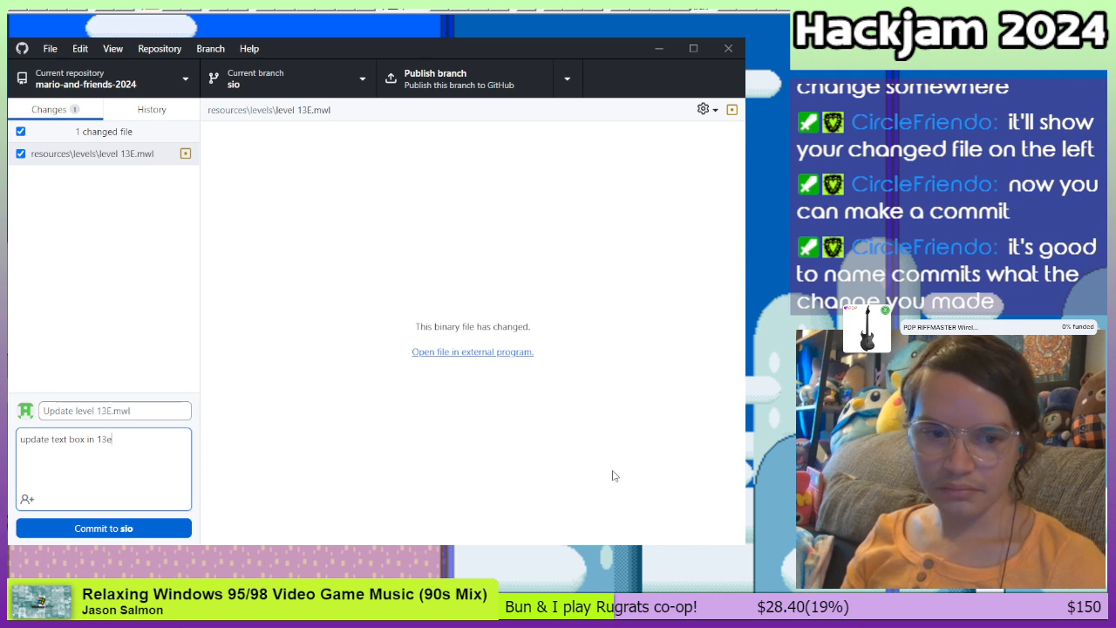
click(148, 529)
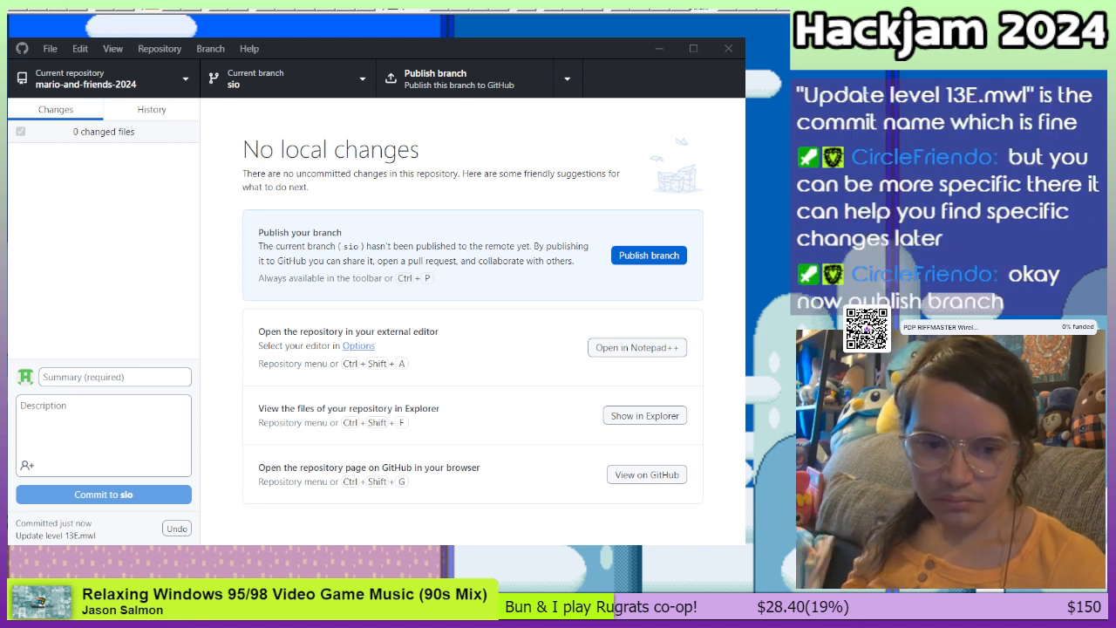
Step: Publish the sio branch and create a pull request to merge it into main, returning to Lunar Magic
click(642, 259)
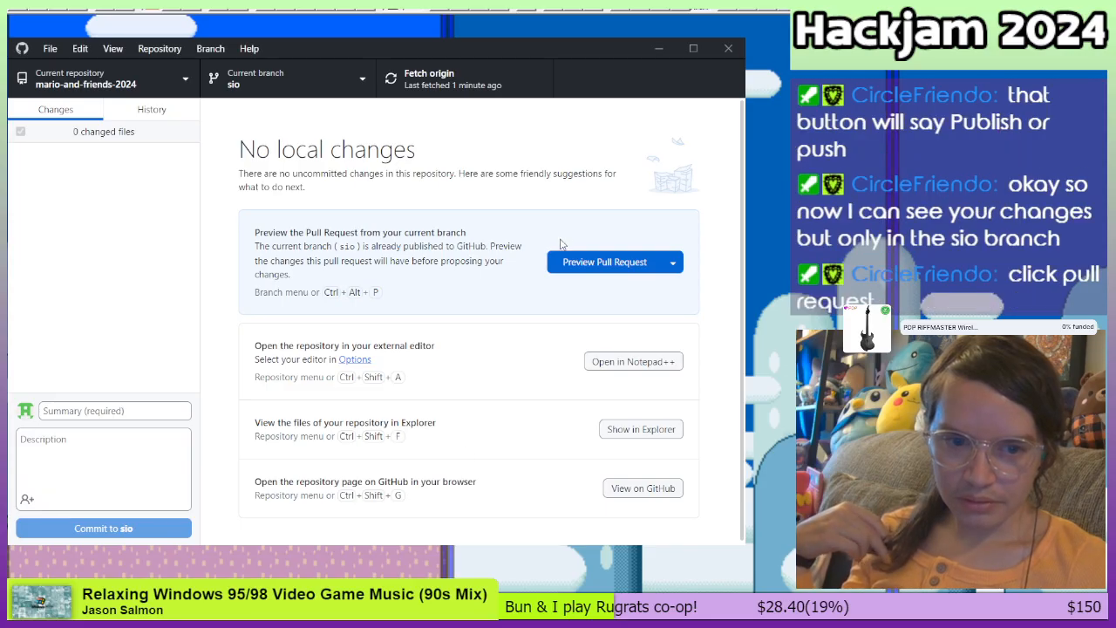
click(582, 267)
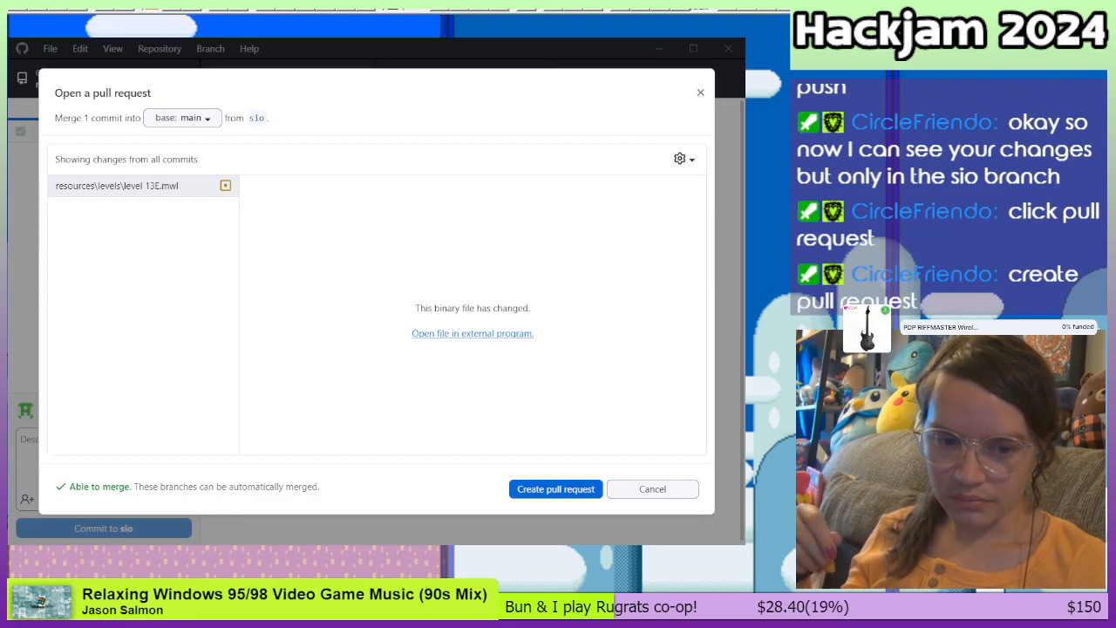
click(528, 491)
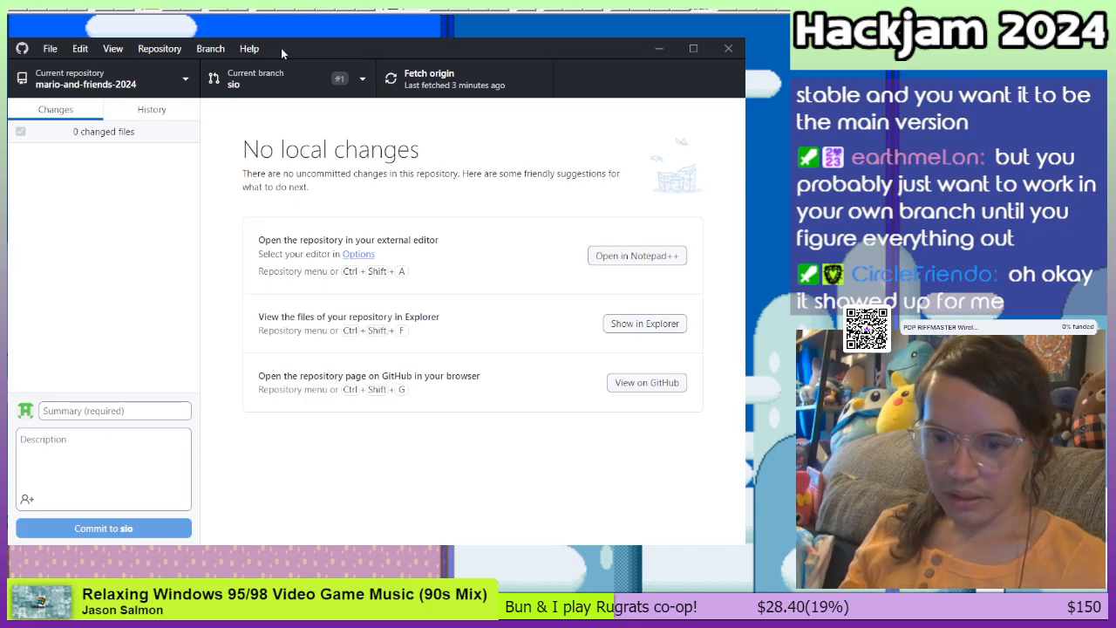
click(656, 49)
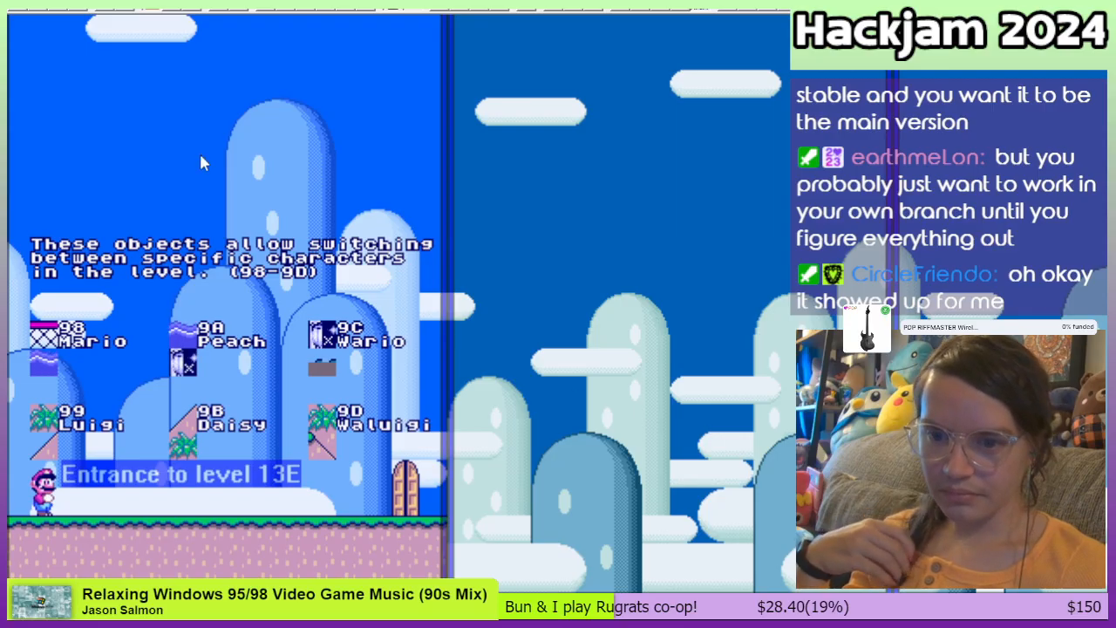
Step: Examine the instruction texts and layouts of levels 13E, 13F and 140, covering character-switching objects and autotile
scroll(131, 148, up, 3)
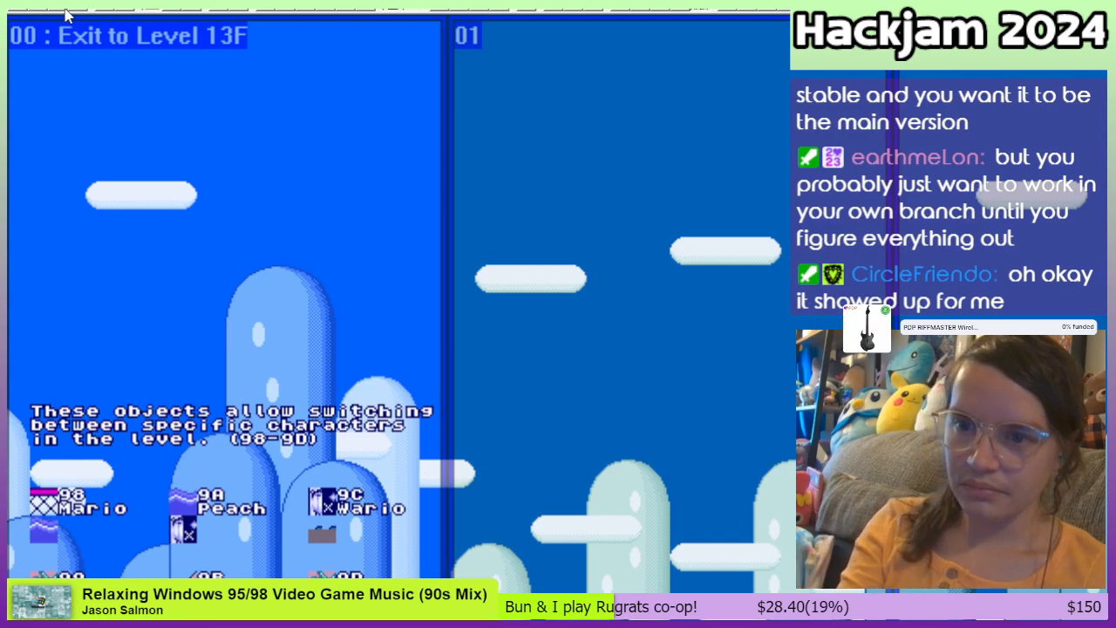
scroll(338, 319, down, 3)
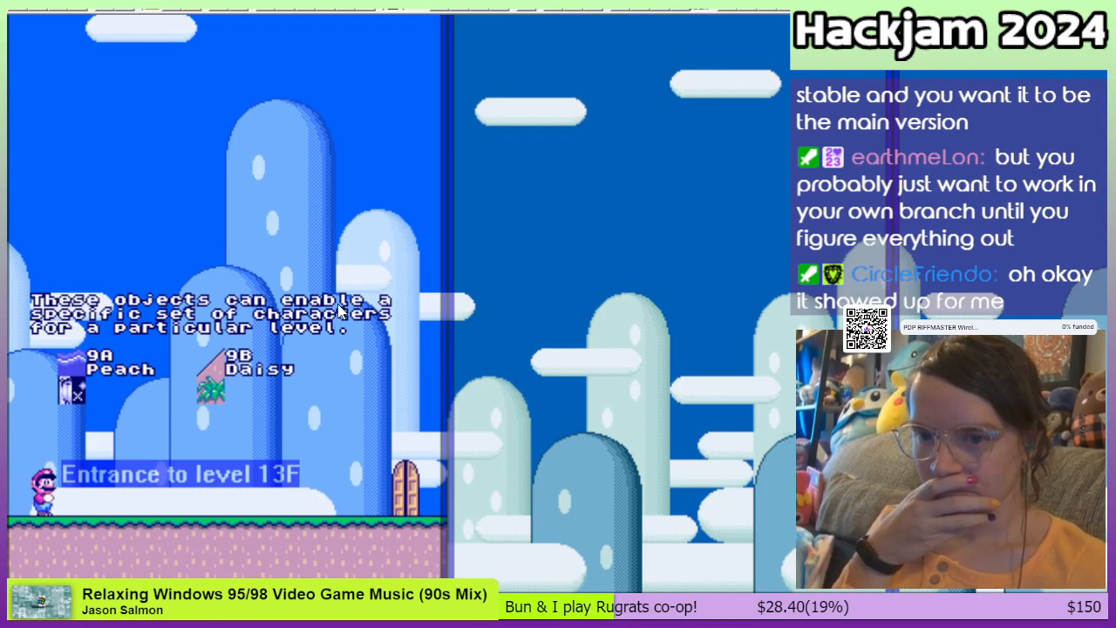
scroll(339, 314, up, 3)
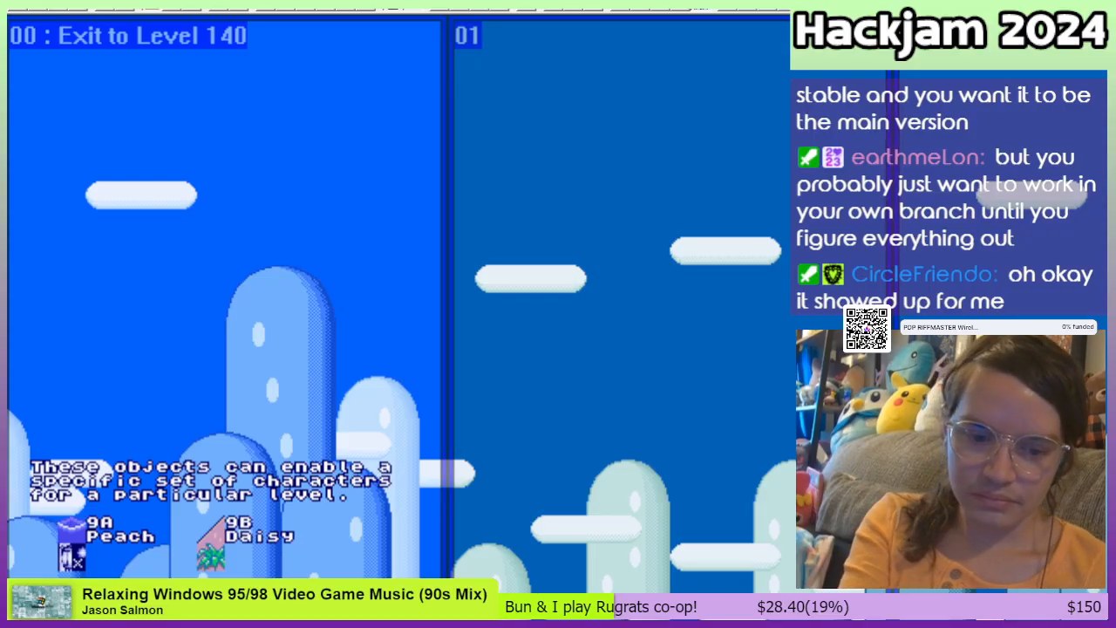
scroll(63, 17, down, 3)
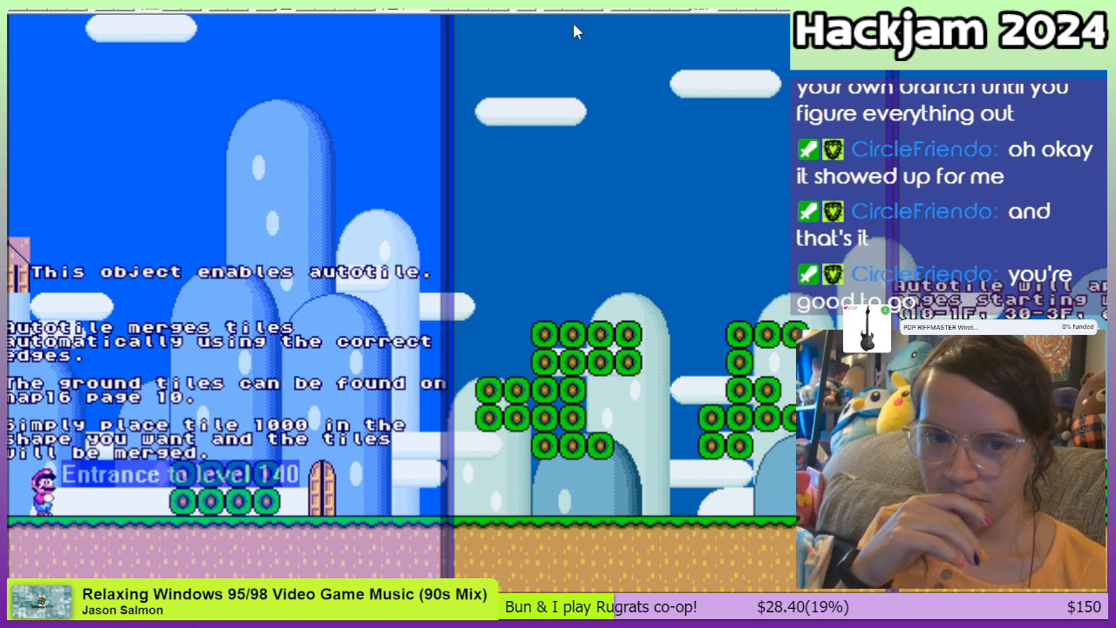
click(382, 600)
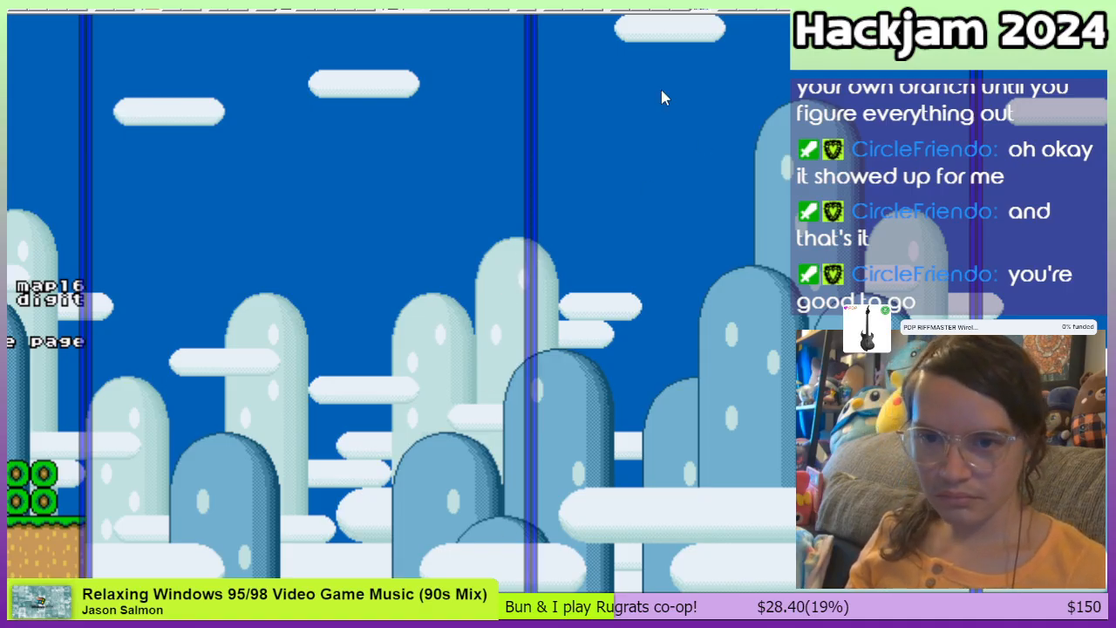
drag(209, 601, 35, 602)
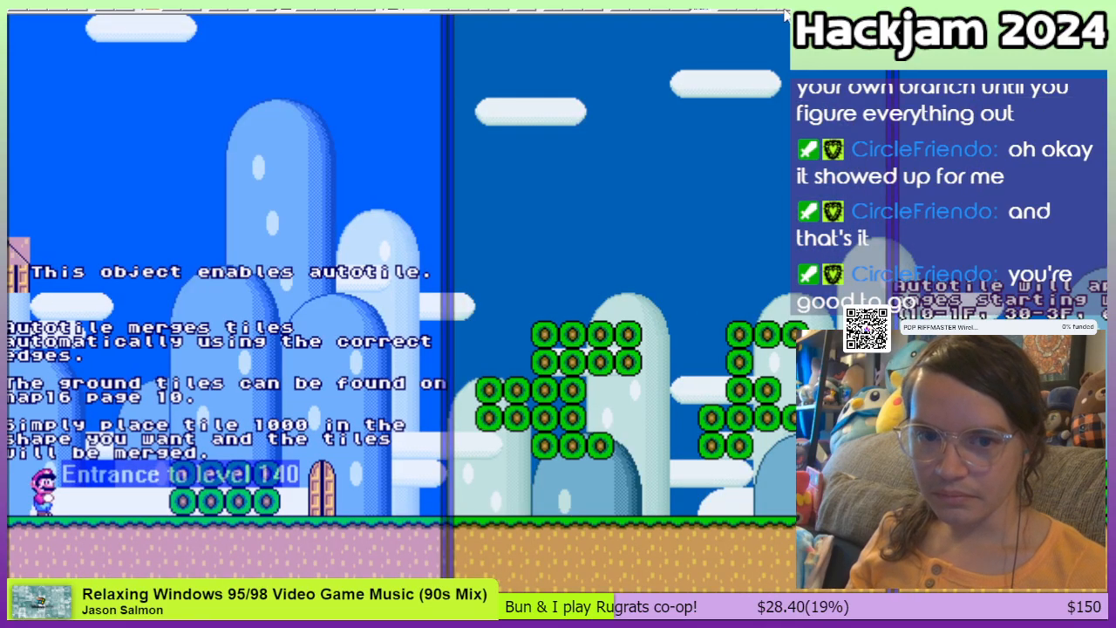
scroll(697, 217, up, 3)
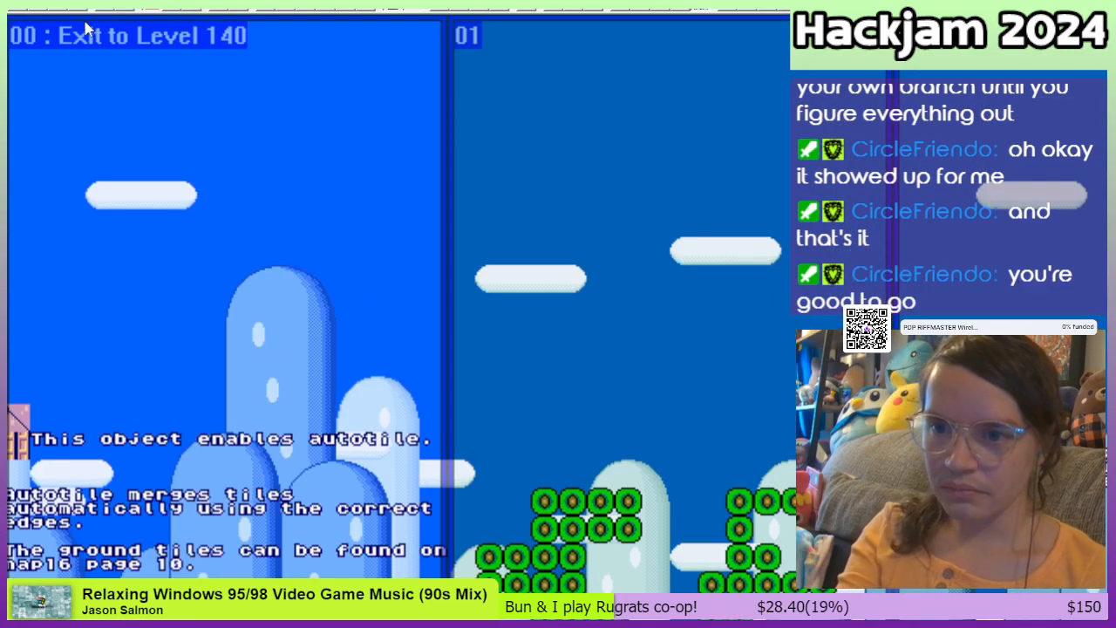
scroll(260, 297, down, 3)
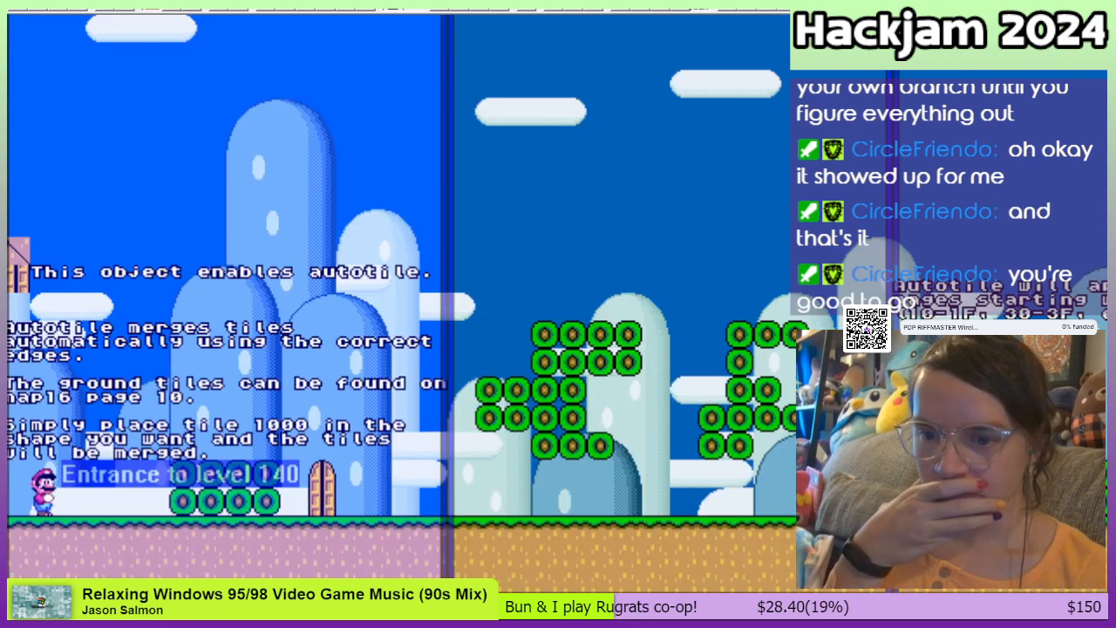
mouse_move(61, 602)
mouse_down()
mouse_move(235, 602)
mouse_move(61, 601)
mouse_up()
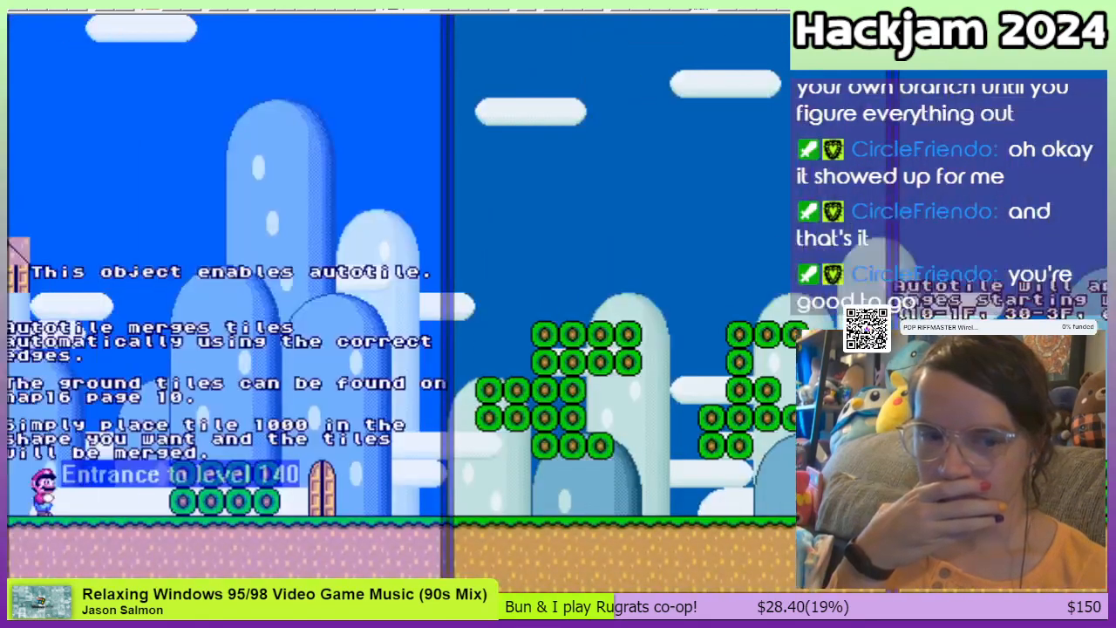
scroll(128, 96, up, 2)
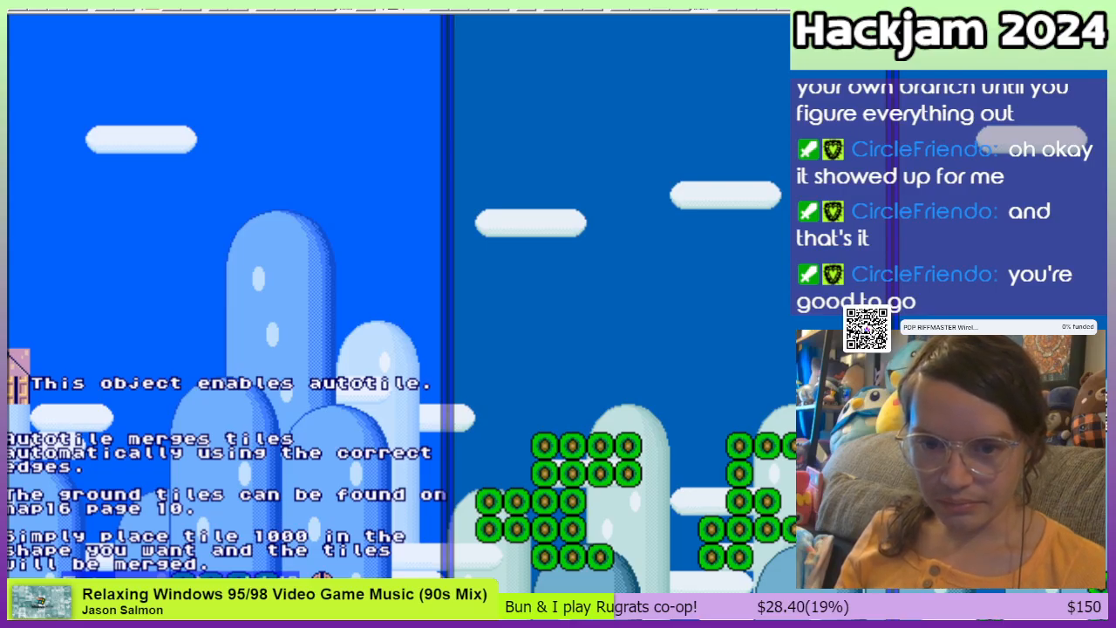
Step: Switch to the map sketch in Paint, widen the canvas to 1156 px, and write circled red numbers 1 to 6 down the new space
key(alt+Tab)
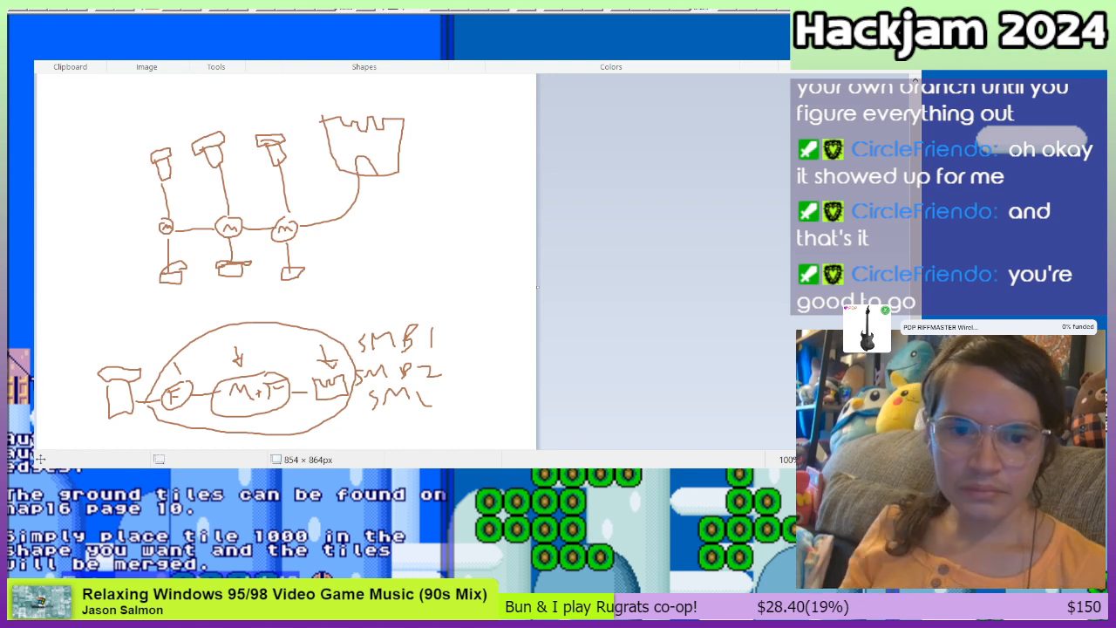
drag(537, 286, 714, 287)
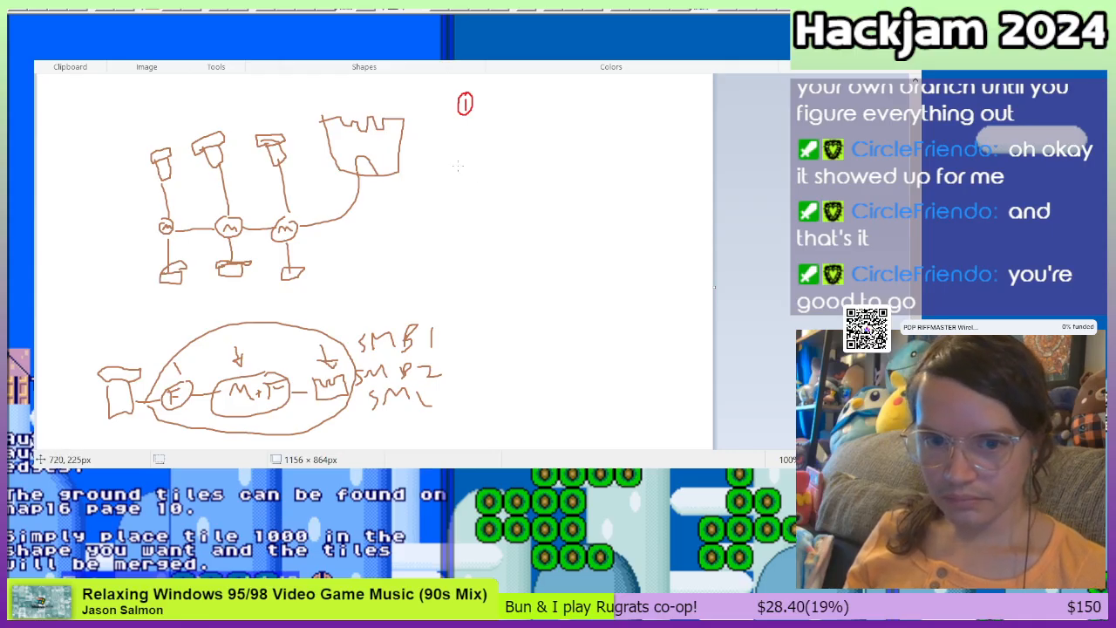
drag(462, 172, 465, 158)
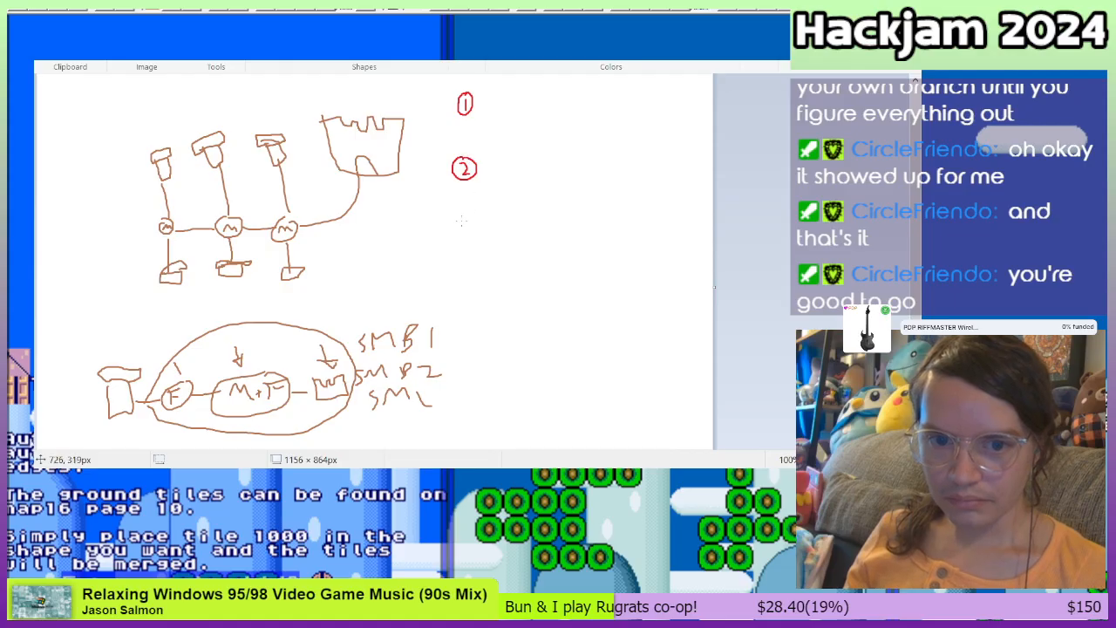
mouse_move(460, 218)
mouse_down()
mouse_move(459, 232)
mouse_move(475, 220)
mouse_move(452, 225)
mouse_up()
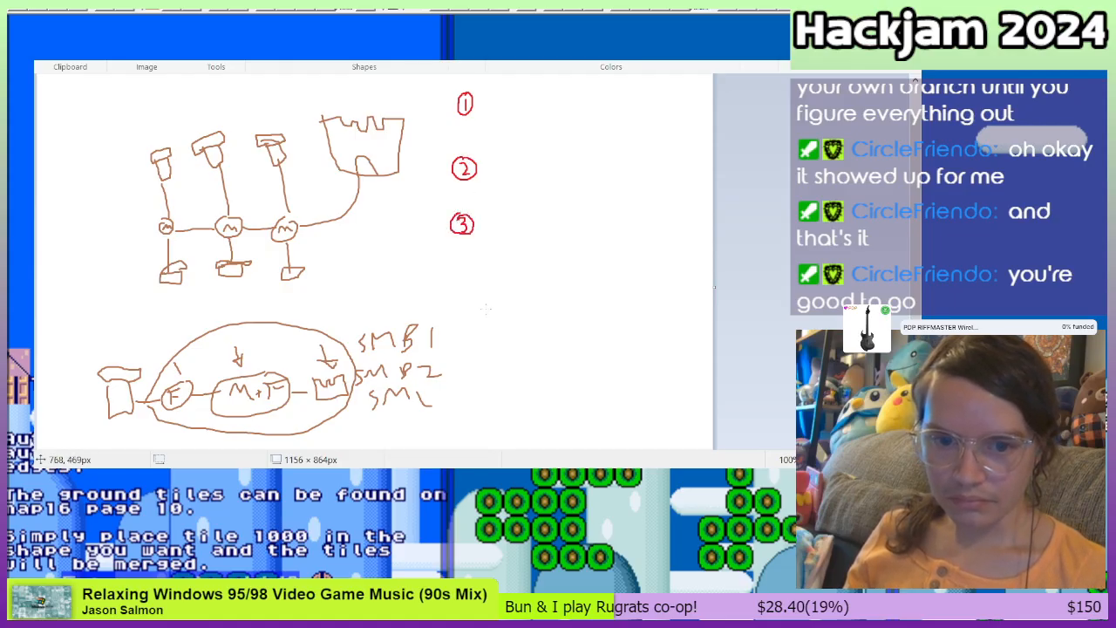
click(458, 273)
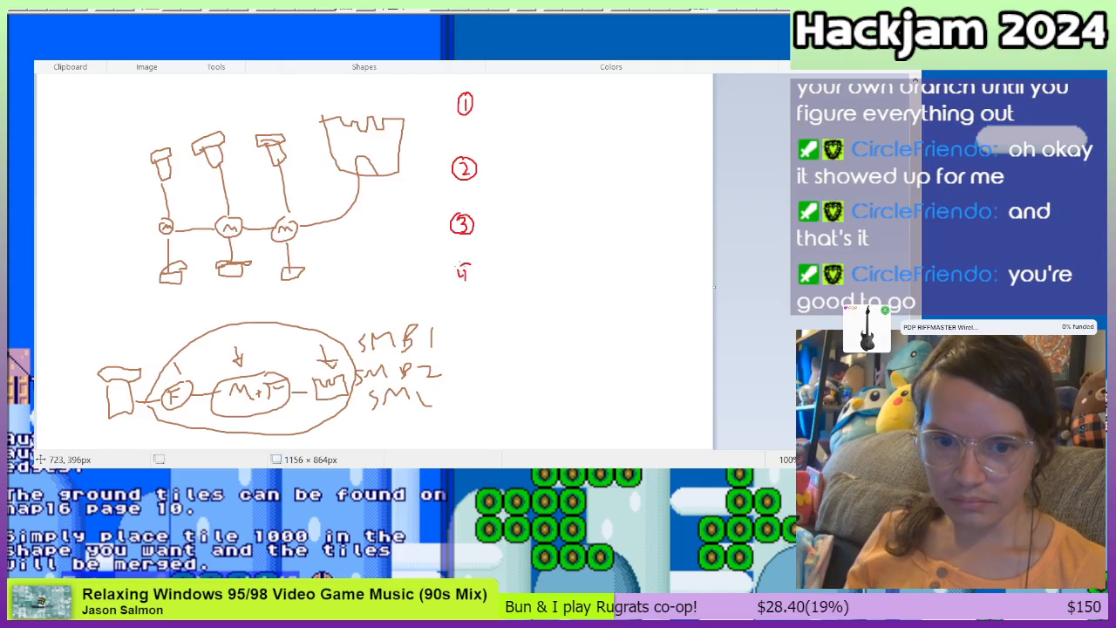
mouse_move(461, 266)
mouse_down()
mouse_move(462, 285)
mouse_move(472, 266)
mouse_up()
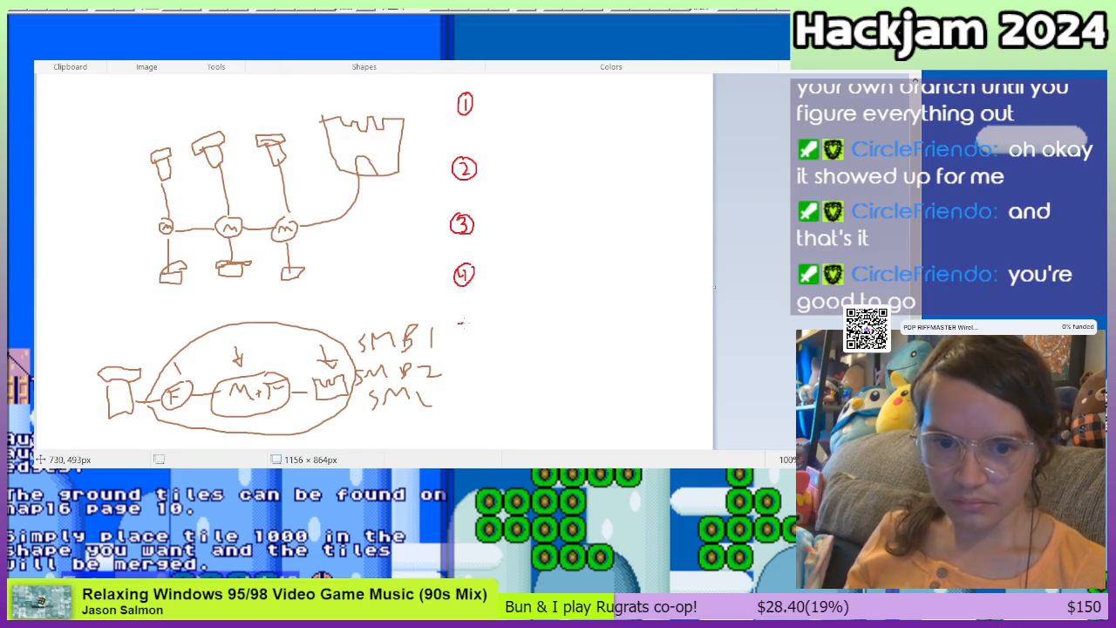
mouse_move(460, 323)
mouse_down()
mouse_move(458, 333)
mouse_move(451, 319)
mouse_move(453, 336)
mouse_move(462, 315)
mouse_up()
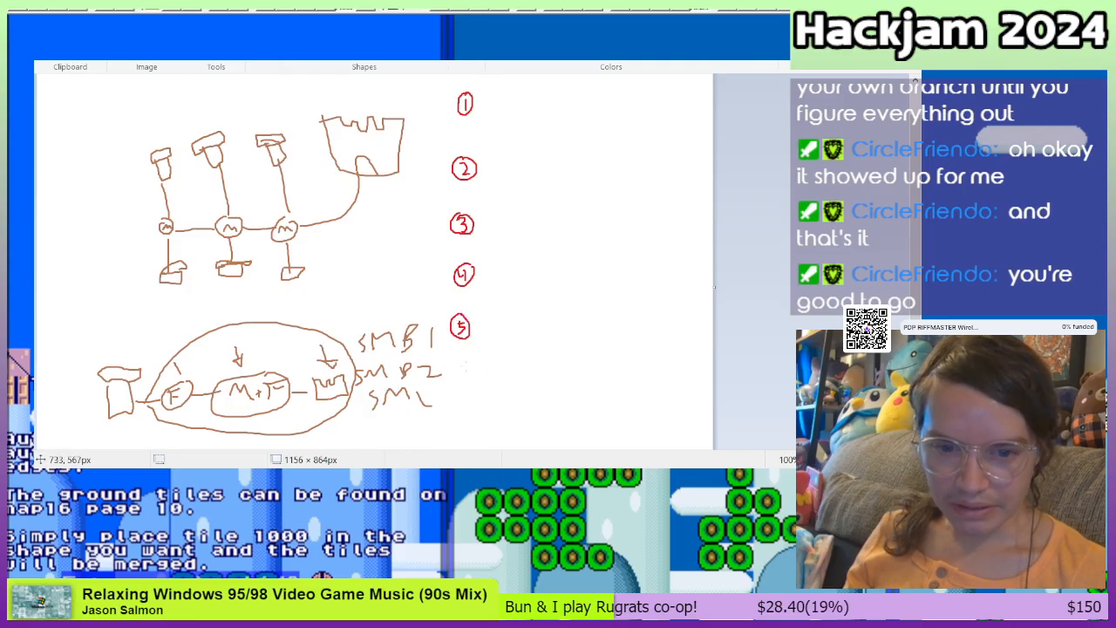
mouse_move(464, 368)
mouse_down()
mouse_move(461, 384)
mouse_move(481, 373)
mouse_up()
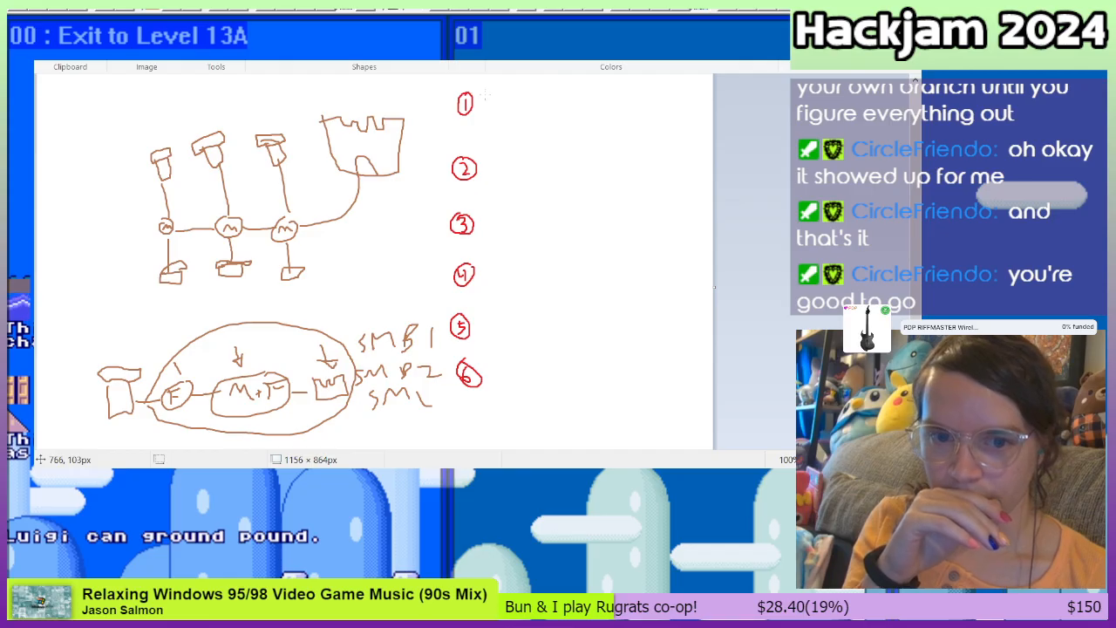
Step: Write a green L, pink P, orange D, yellow W and purple WL beside numbers 1 to 5, replacing the yellow P
mouse_move(487, 92)
mouse_down()
mouse_move(486, 111)
mouse_move(504, 112)
mouse_up()
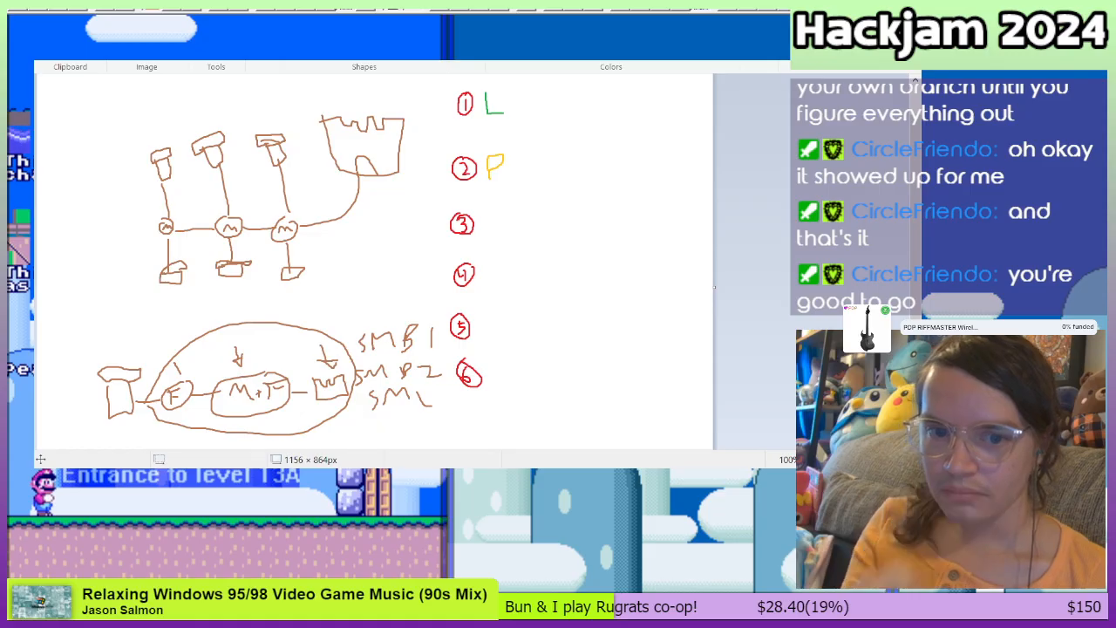
key(ctrl+z)
key(ctrl+z)
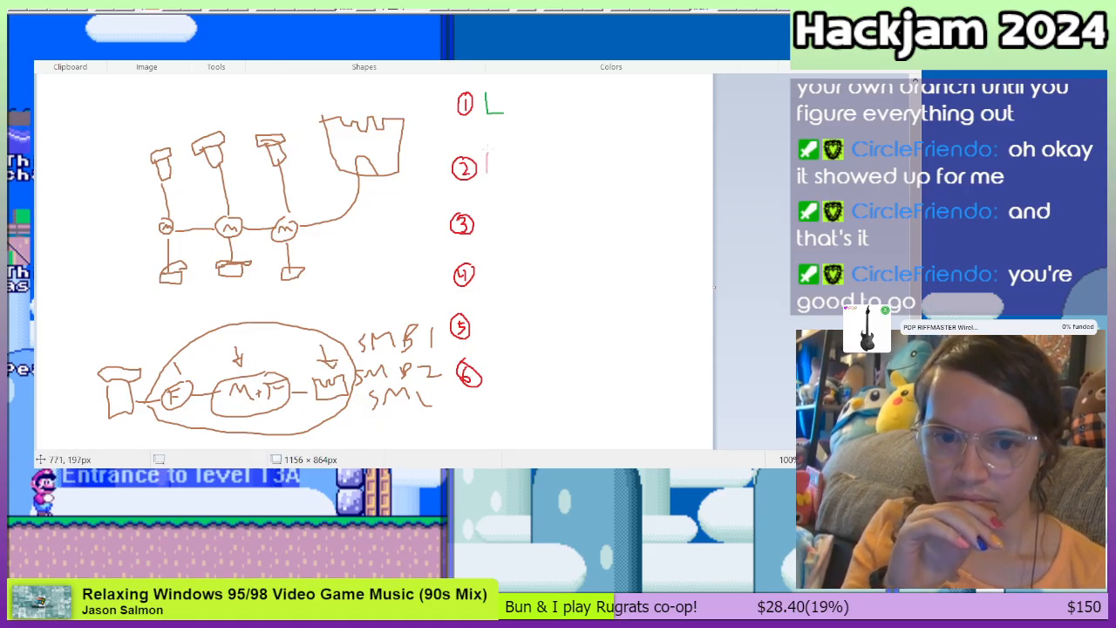
drag(486, 154, 498, 162)
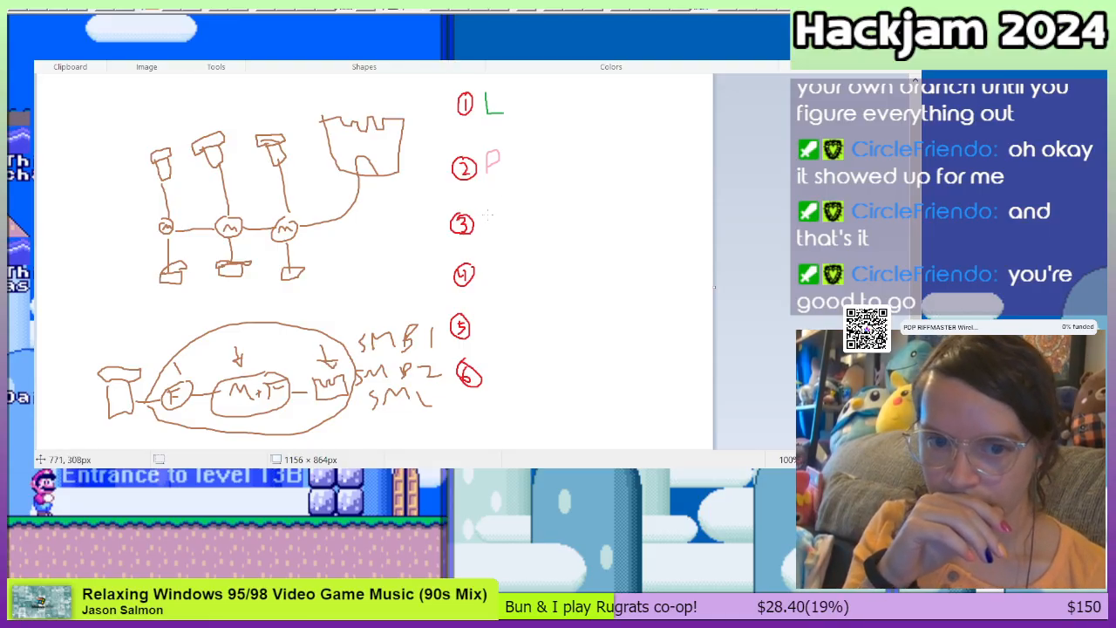
drag(487, 215, 488, 232)
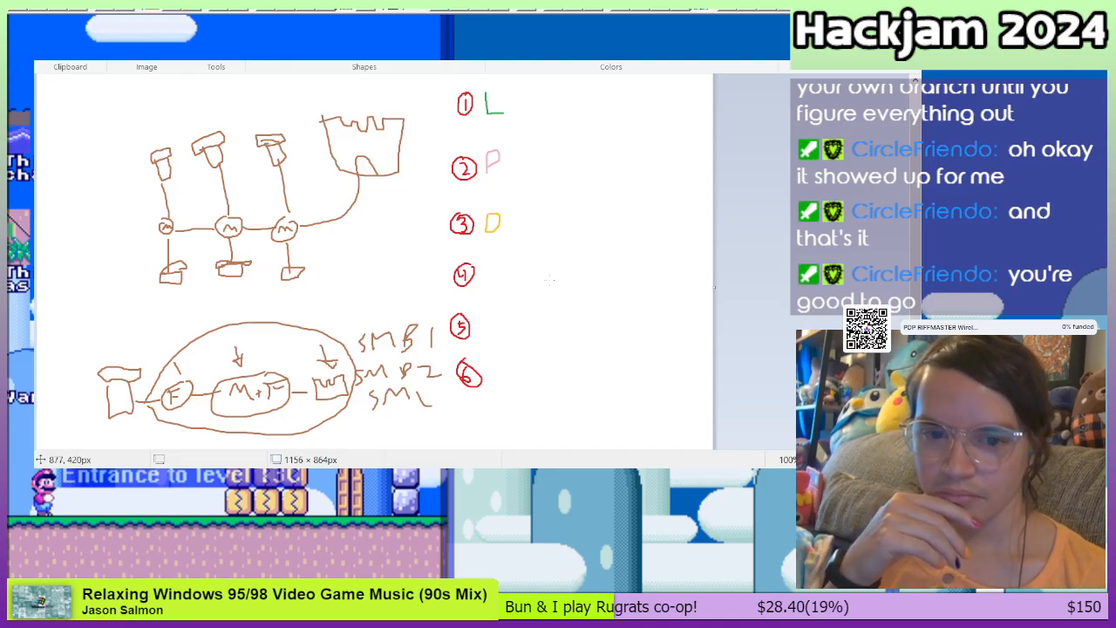
mouse_move(481, 262)
mouse_down()
mouse_move(495, 270)
mouse_move(510, 254)
mouse_up()
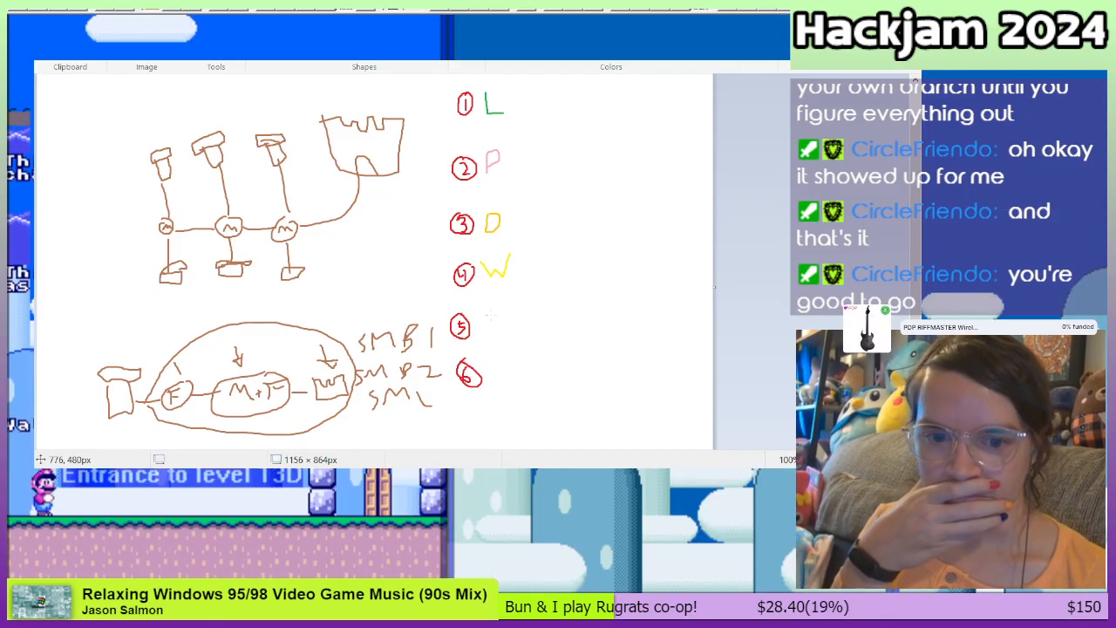
drag(479, 320, 528, 332)
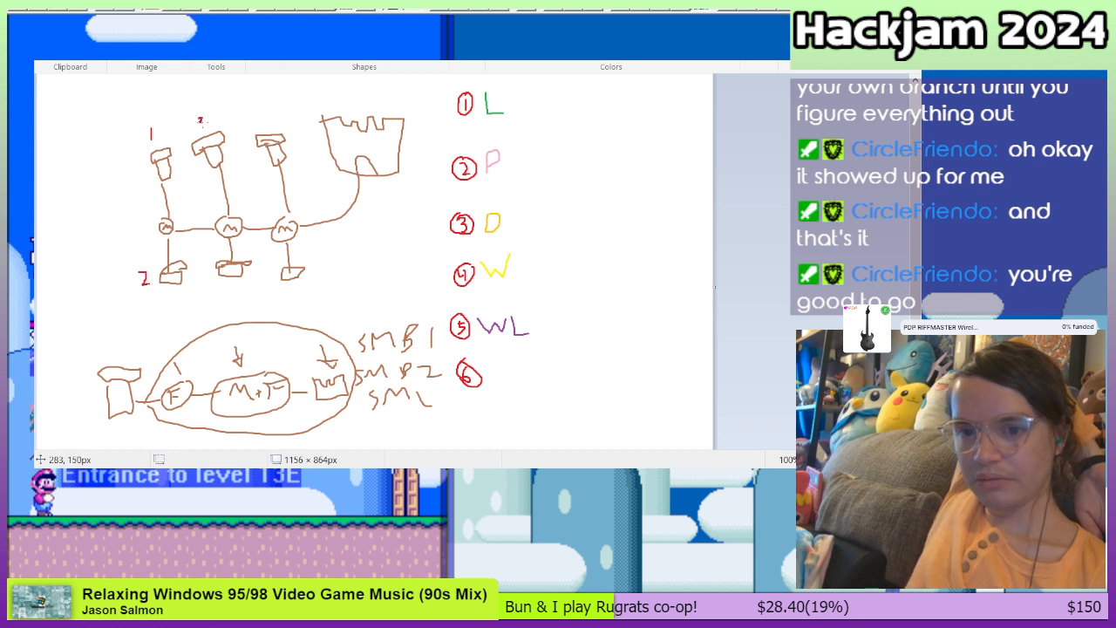
Step: Number the map sketch's stages 1 to 6 in red, ending at the castle path, and erase the third lower box
drag(201, 122, 199, 131)
drag(221, 284, 230, 297)
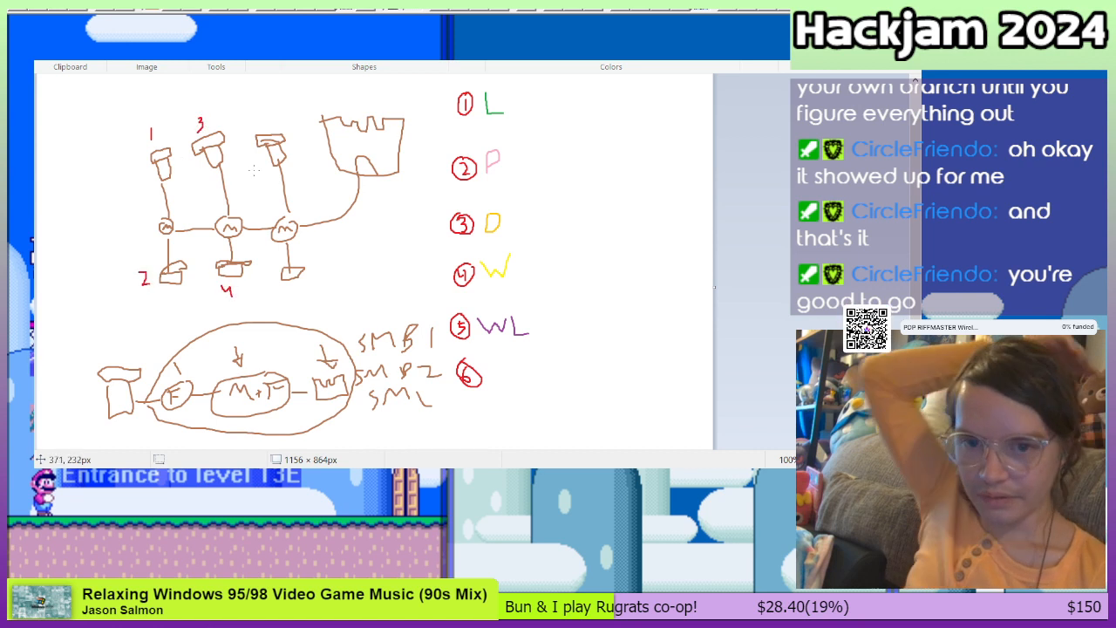
drag(266, 112, 270, 115)
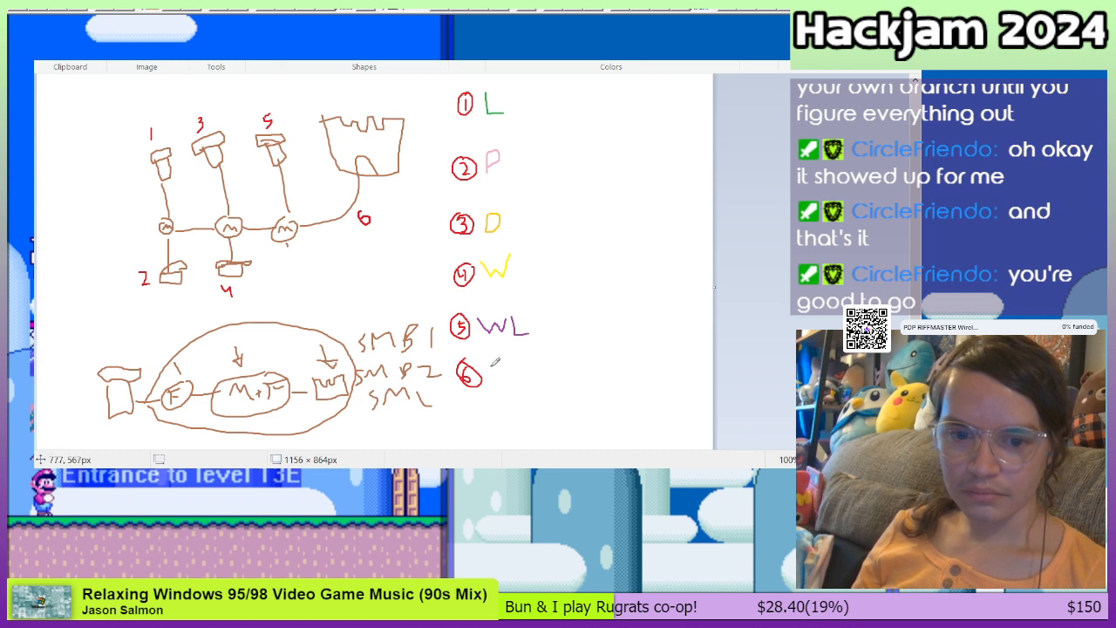
Step: Write COMBO in blue beside number 6 and add a red "+ M" after the letters of items 1 to 5
mouse_move(501, 368)
mouse_down()
mouse_move(495, 377)
mouse_move(538, 376)
mouse_move(547, 360)
mouse_move(556, 375)
mouse_move(565, 361)
mouse_up()
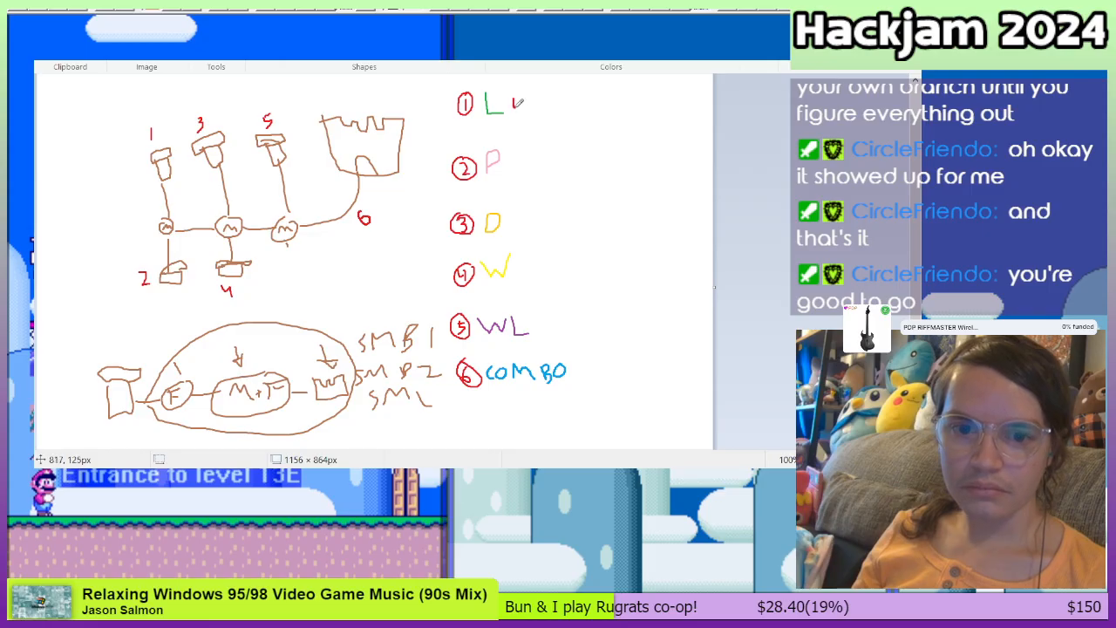
drag(541, 90, 552, 105)
drag(509, 158, 520, 157)
mouse_move(515, 151)
mouse_down()
mouse_move(516, 164)
mouse_move(532, 150)
mouse_up()
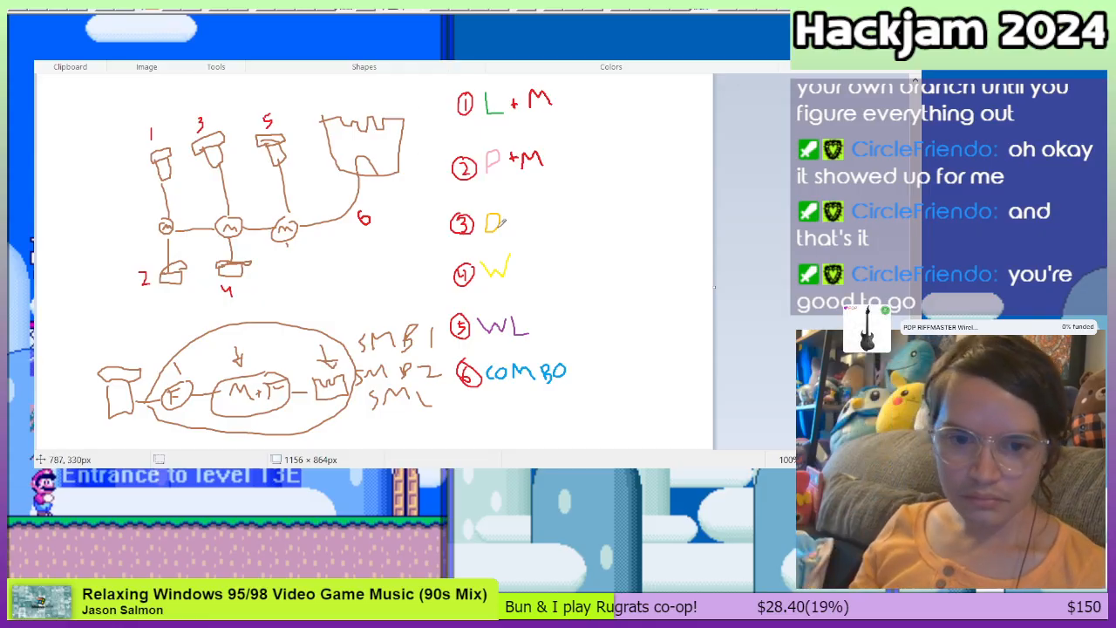
drag(514, 217, 534, 210)
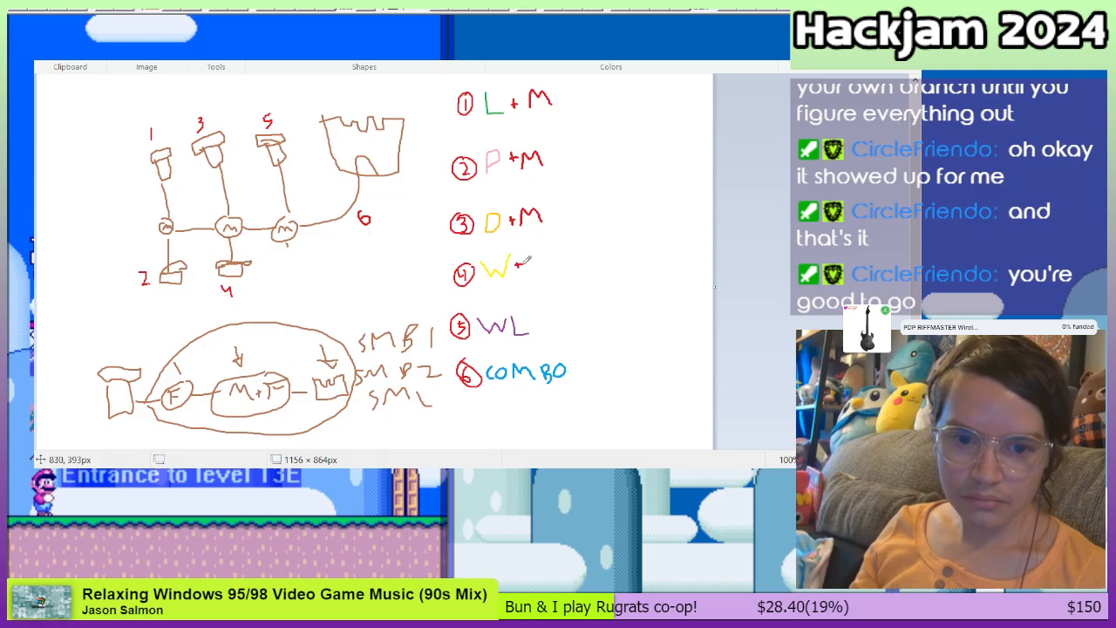
drag(526, 267, 532, 266)
mouse_move(533, 276)
mouse_down()
mouse_move(539, 250)
mouse_move(553, 273)
mouse_up()
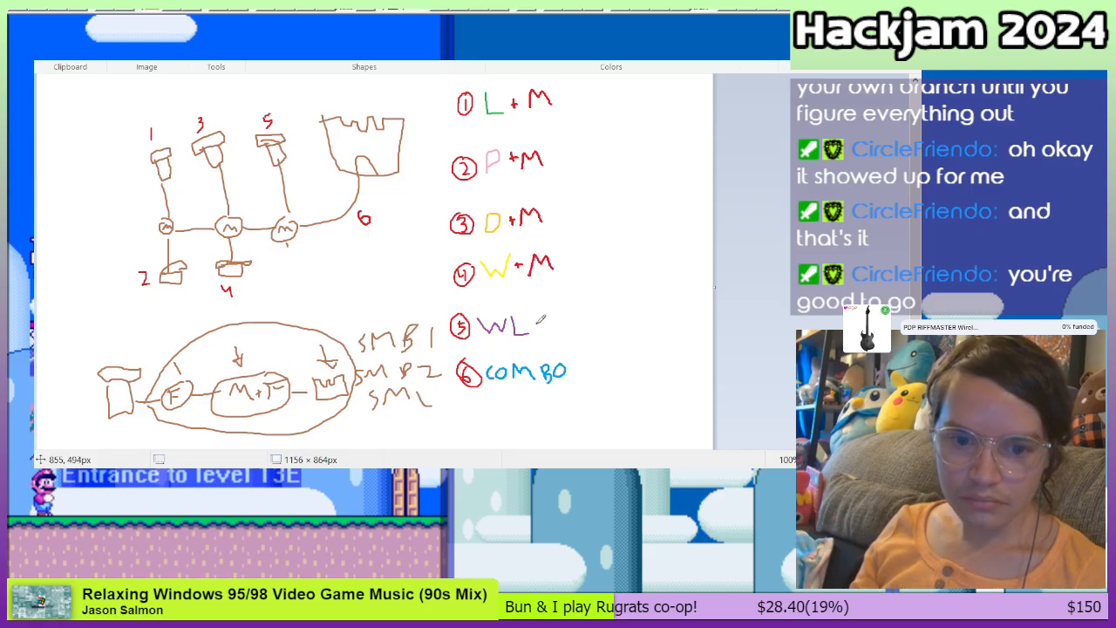
drag(533, 323, 545, 322)
drag(540, 316, 539, 330)
mouse_move(547, 330)
mouse_down()
mouse_move(566, 307)
mouse_move(572, 325)
mouse_up()
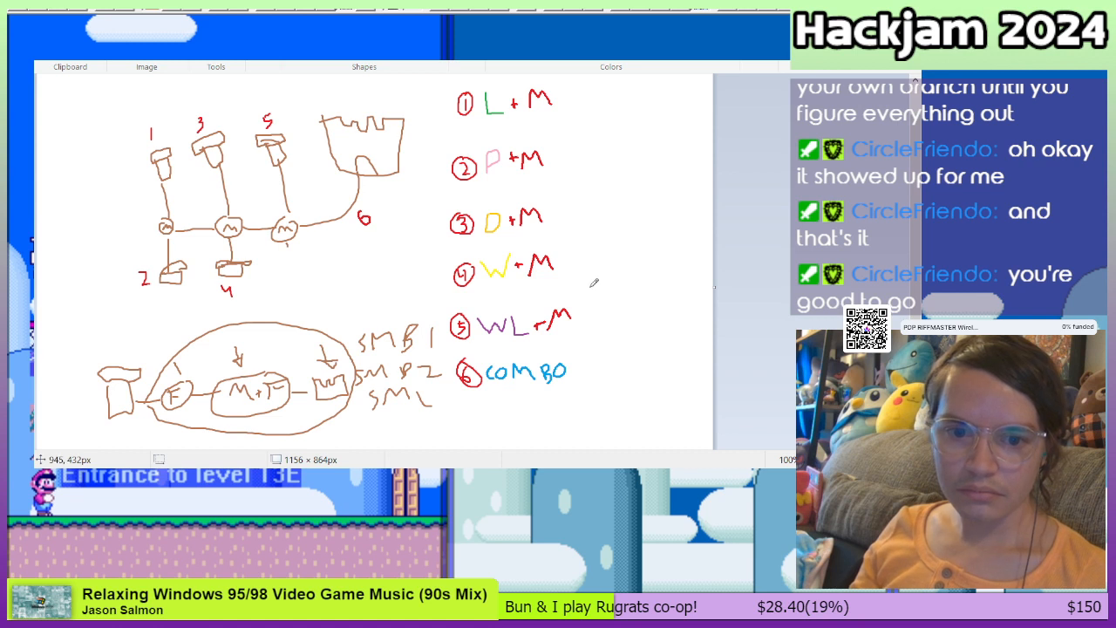
Step: Write "(non-m?)" in red after COMBO on item 6
drag(580, 360, 576, 376)
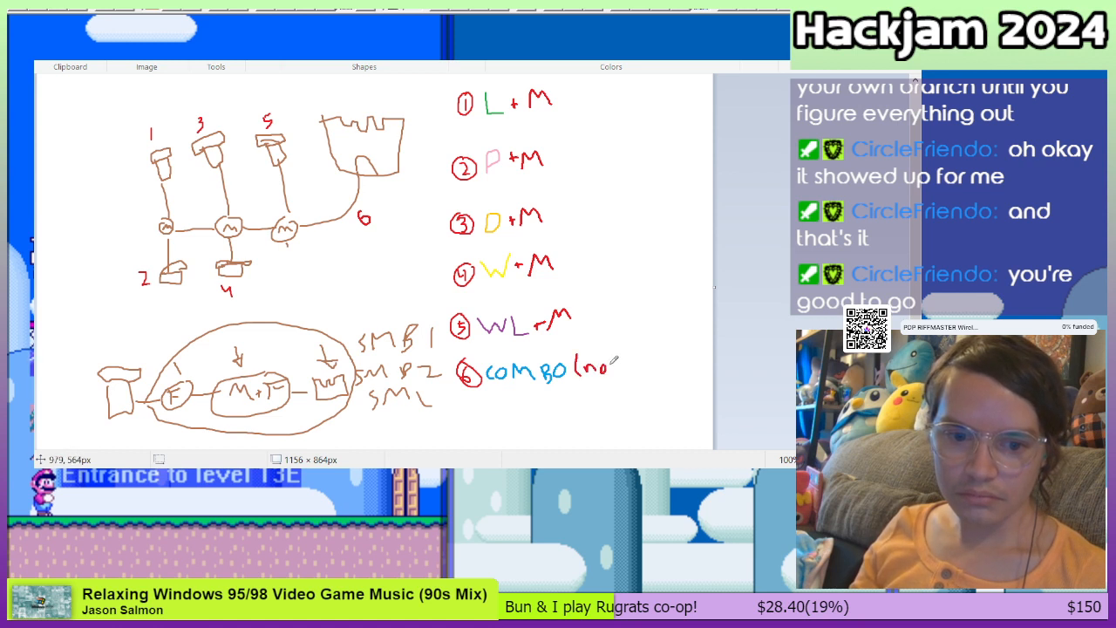
mouse_move(618, 360)
mouse_down()
mouse_move(623, 371)
mouse_move(650, 365)
mouse_move(652, 347)
mouse_move(660, 356)
mouse_up()
drag(665, 344, 668, 373)
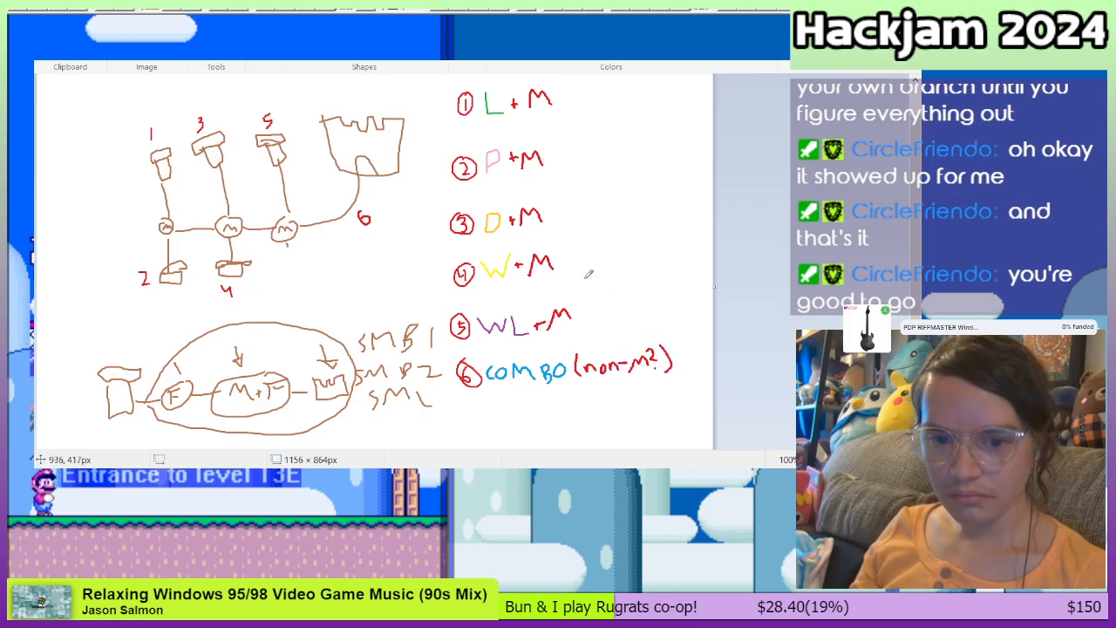
Step: Erase the third M circle and move pipe 5 down into its place on the path before the castle
scroll(584, 273, down, 3)
scroll(584, 275, up, 3)
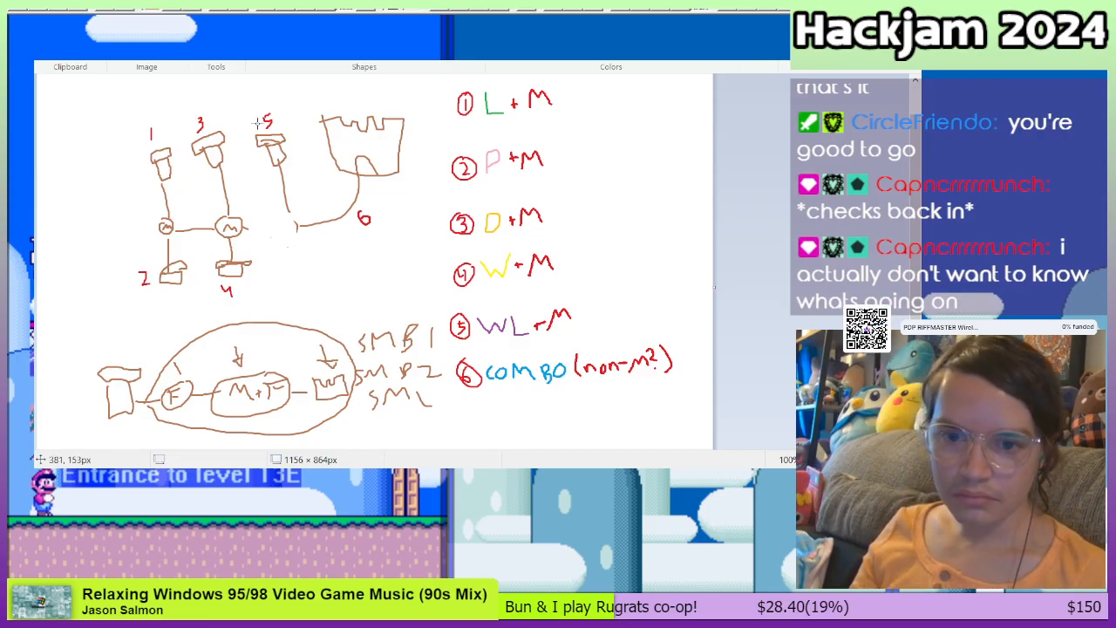
mouse_move(248, 106)
mouse_down()
mouse_move(297, 175)
mouse_move(274, 230)
mouse_move(325, 268)
mouse_move(317, 260)
mouse_up()
click(346, 267)
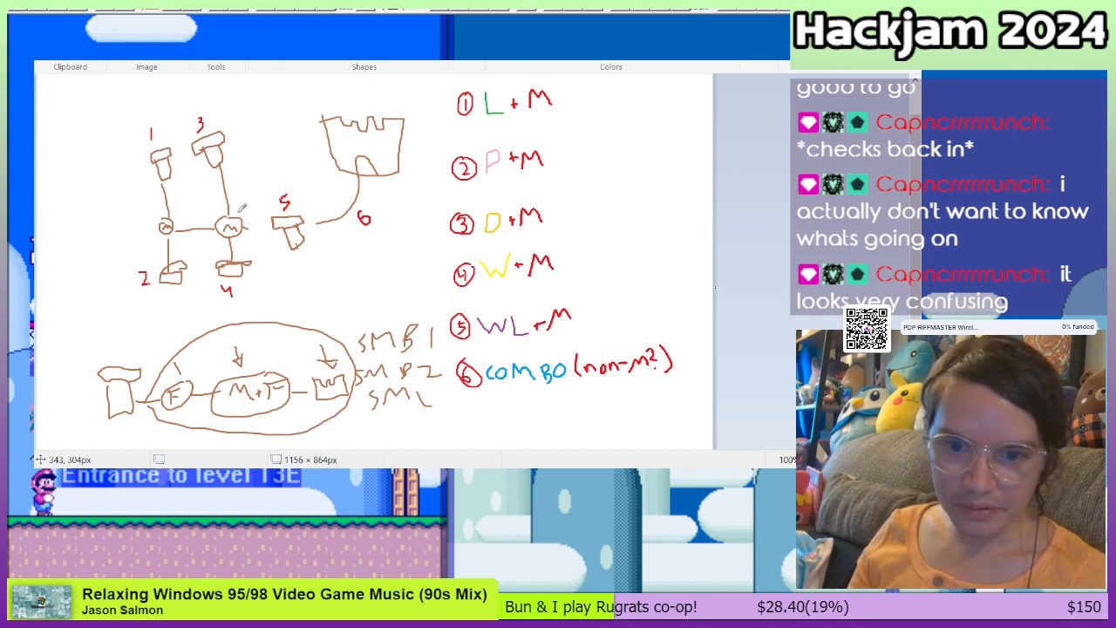
Step: Connect the second M circle through pipe 5 to the castle path and add a small circled S beside the first M circle
drag(260, 223, 275, 227)
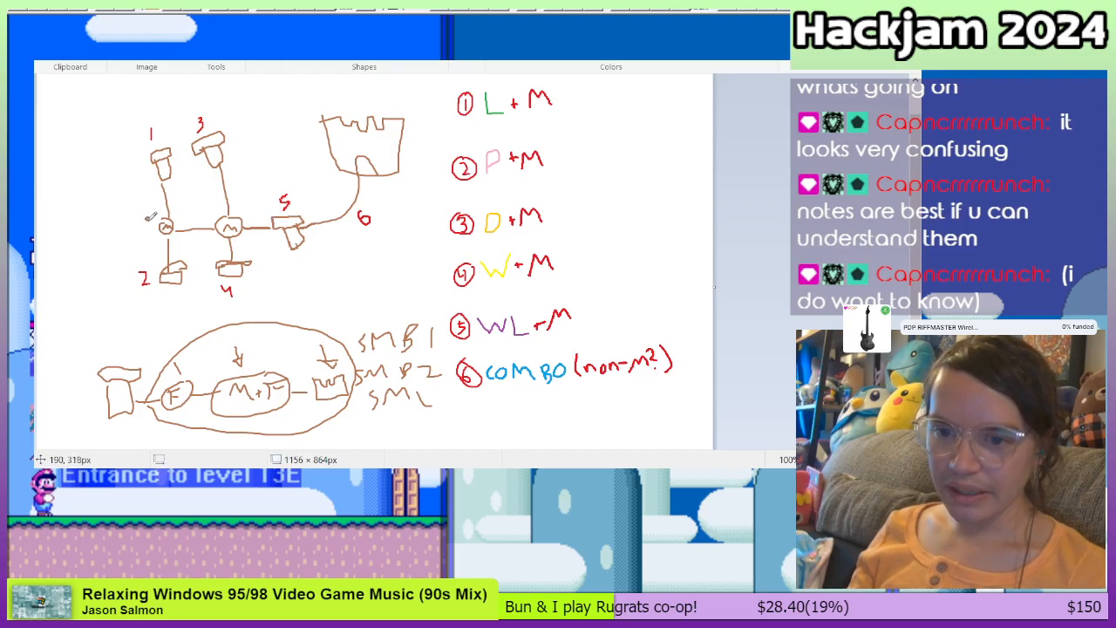
mouse_move(145, 212)
mouse_down()
mouse_move(143, 232)
mouse_move(158, 221)
mouse_move(148, 210)
mouse_up()
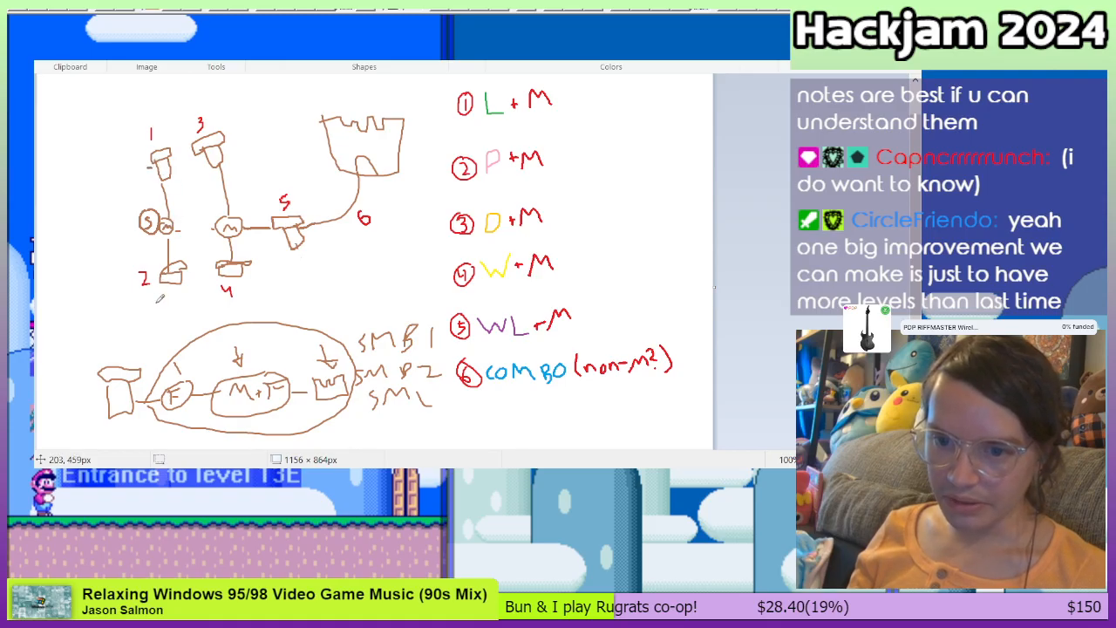
drag(157, 301, 165, 294)
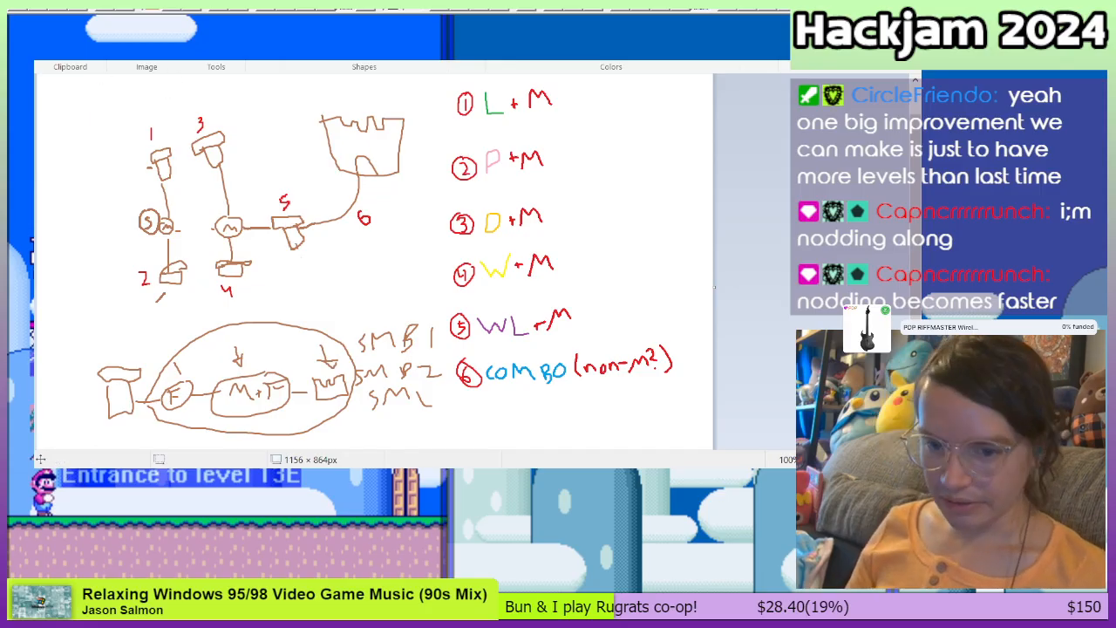
Step: Move the sketch aside and examine the levels that explain character switching and character abilities
mouse_move(375, 262)
mouse_down()
mouse_move(438, 244)
mouse_move(567, 306)
mouse_move(471, 169)
mouse_up()
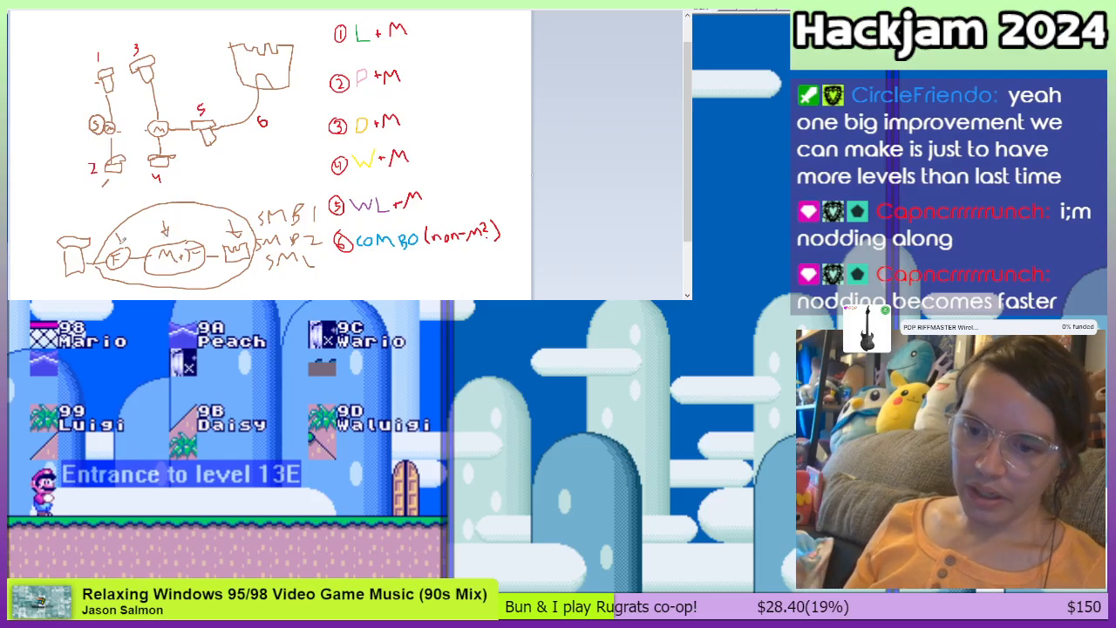
scroll(398, 439, up, 3)
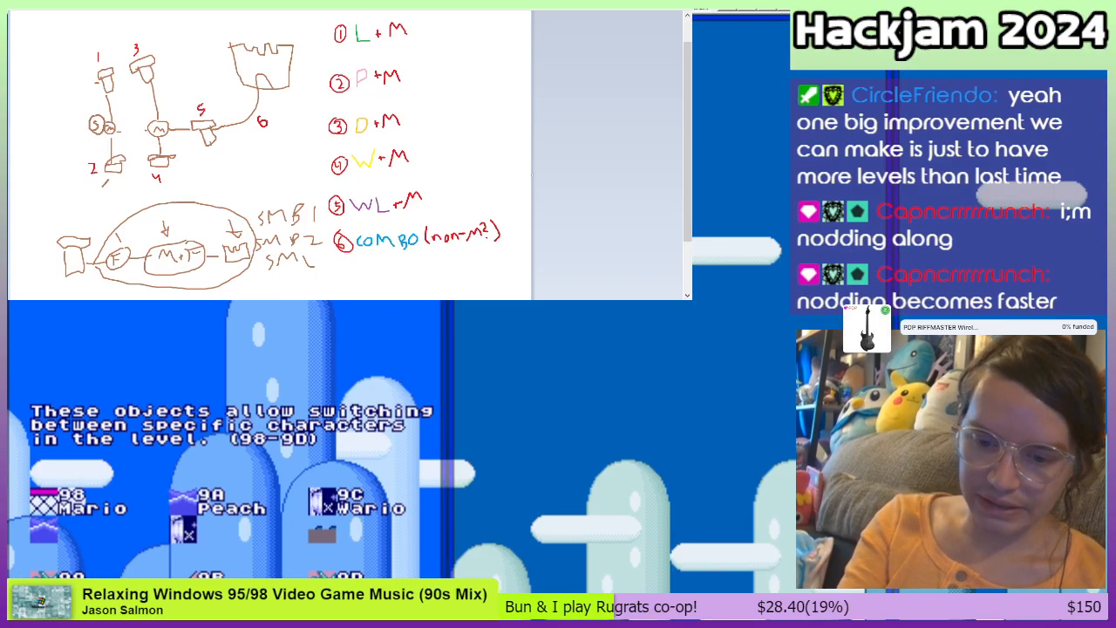
key(Page_Up)
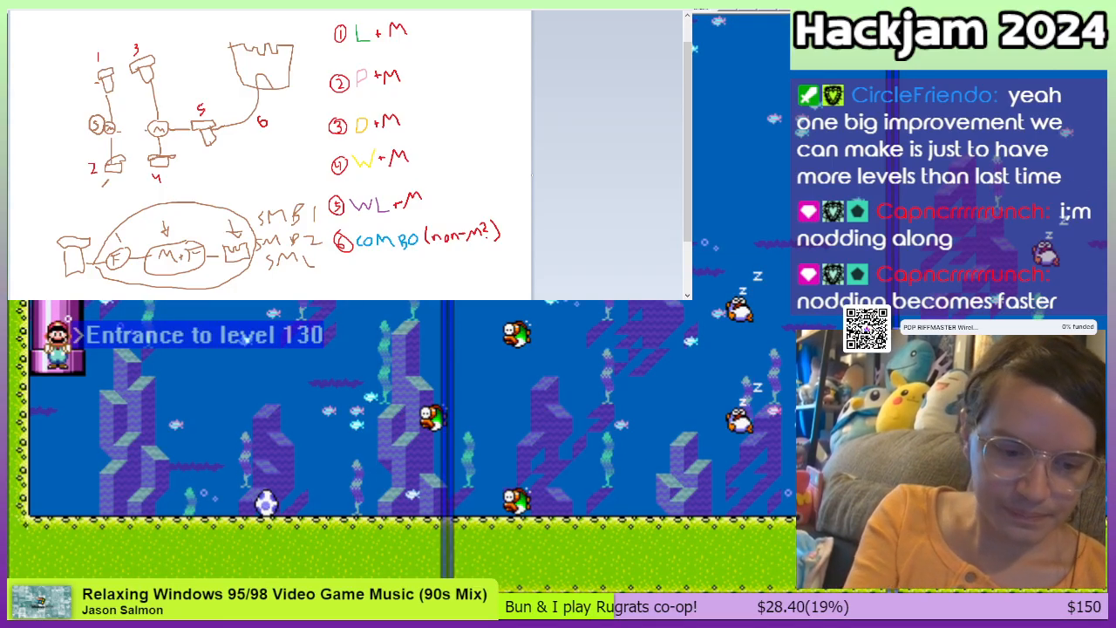
key(Page_Up)
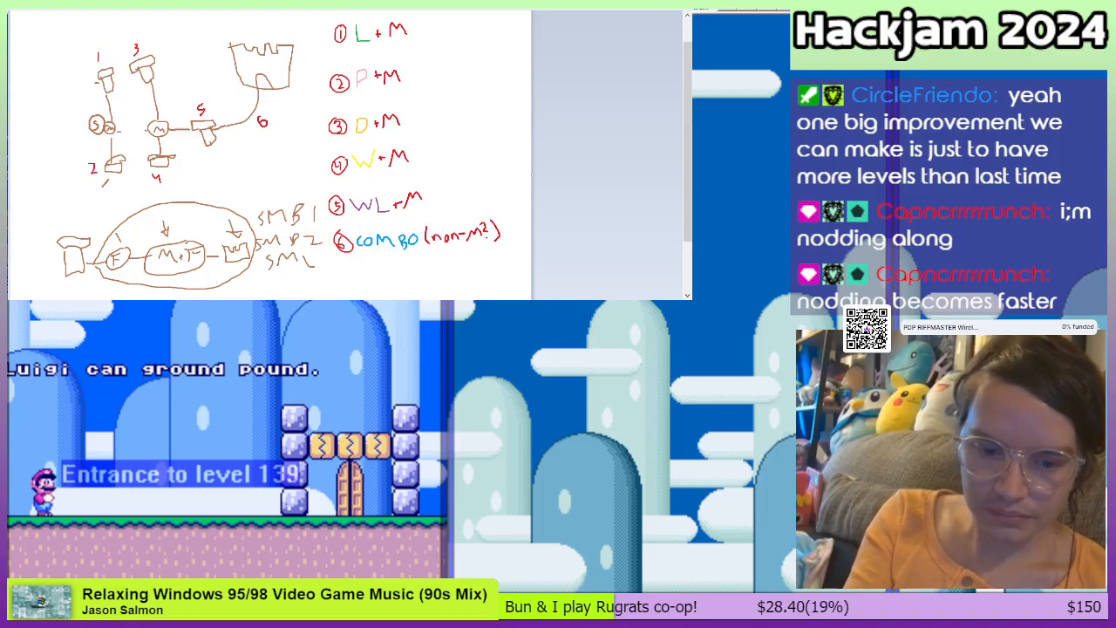
key(Page_Down)
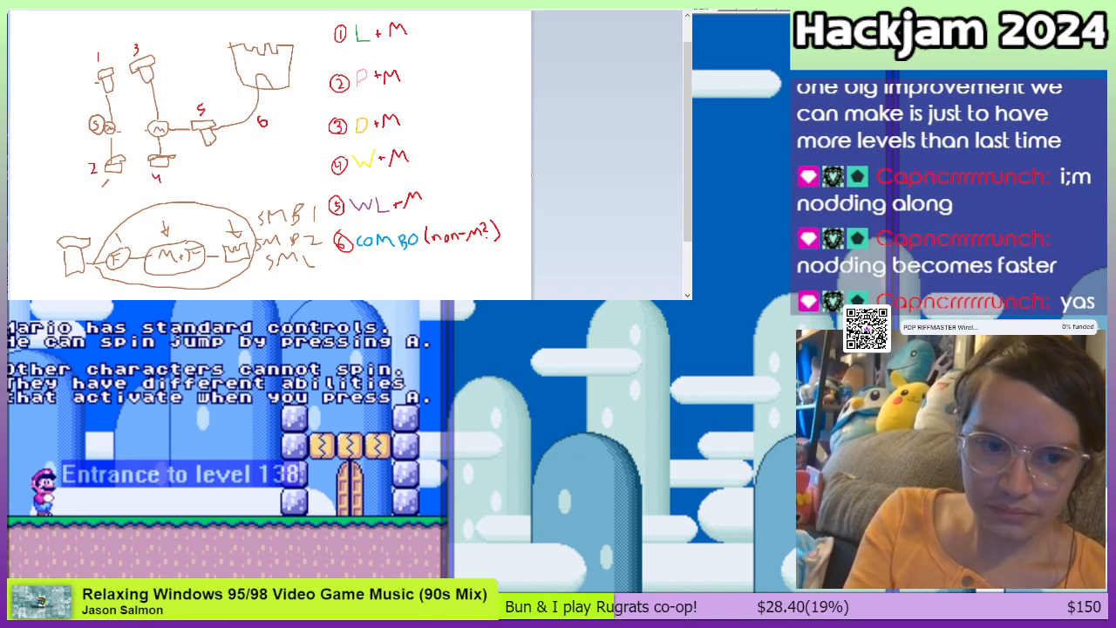
key(Page_Down)
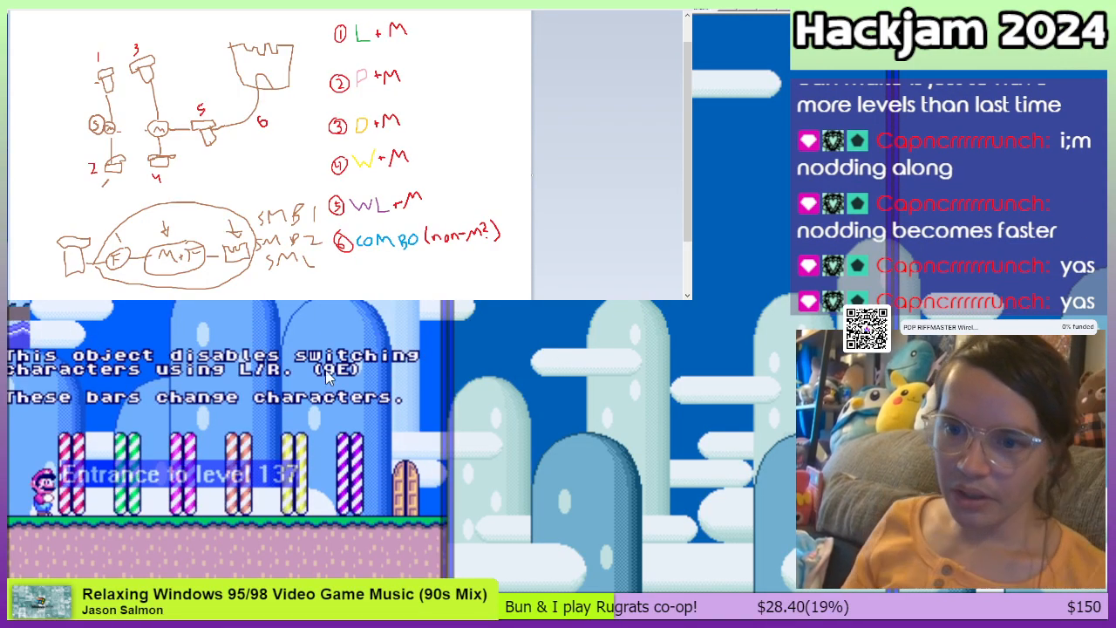
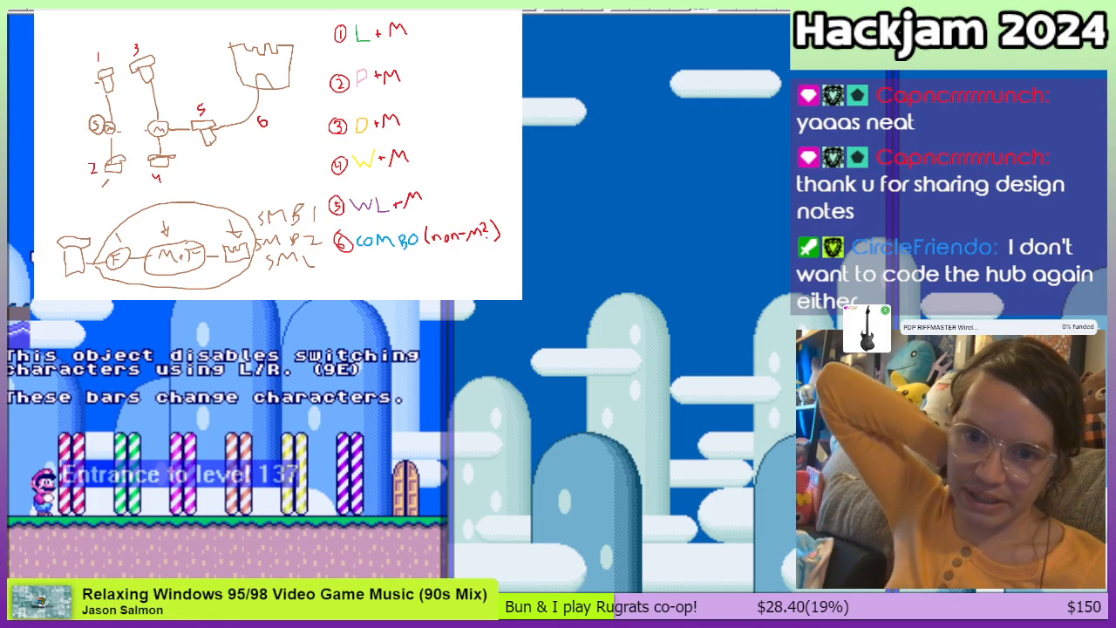
Step: Put the sketch away, switch to the overworld editor and widen its window
mouse_move(279, 155)
mouse_down()
mouse_move(375, 193)
mouse_move(464, 156)
mouse_move(491, 155)
mouse_move(509, 188)
mouse_move(546, 188)
mouse_move(508, 187)
mouse_up()
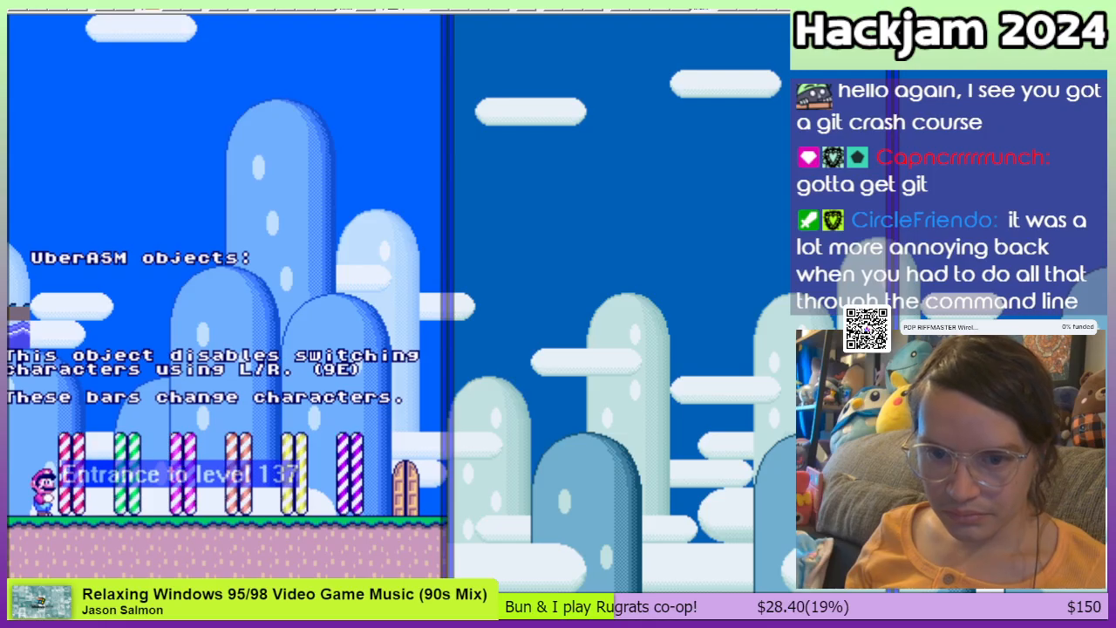
key(alt+Tab)
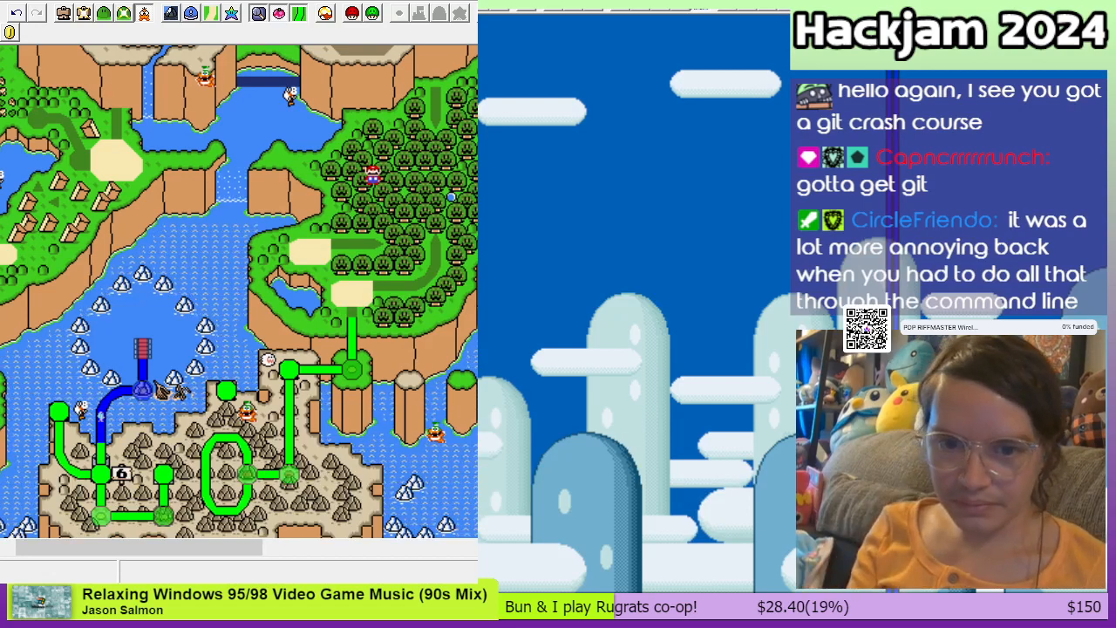
drag(478, 301, 522, 301)
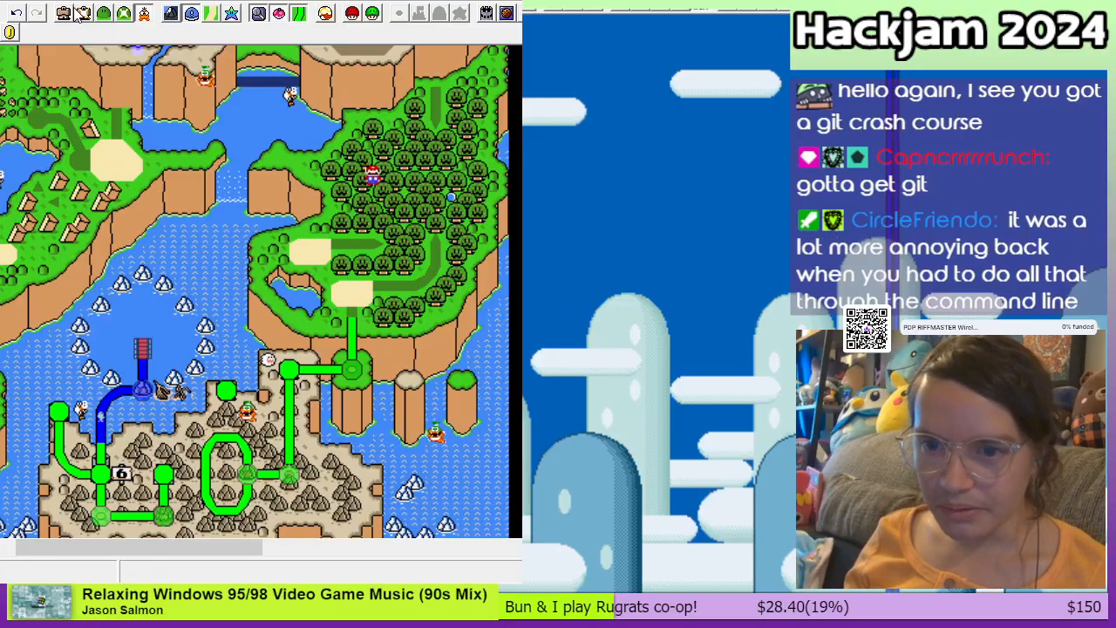
Step: In Layer 1 16x16 mode, place a level tile under Mario in the forest with a horizontal path tile on each side
click(104, 15)
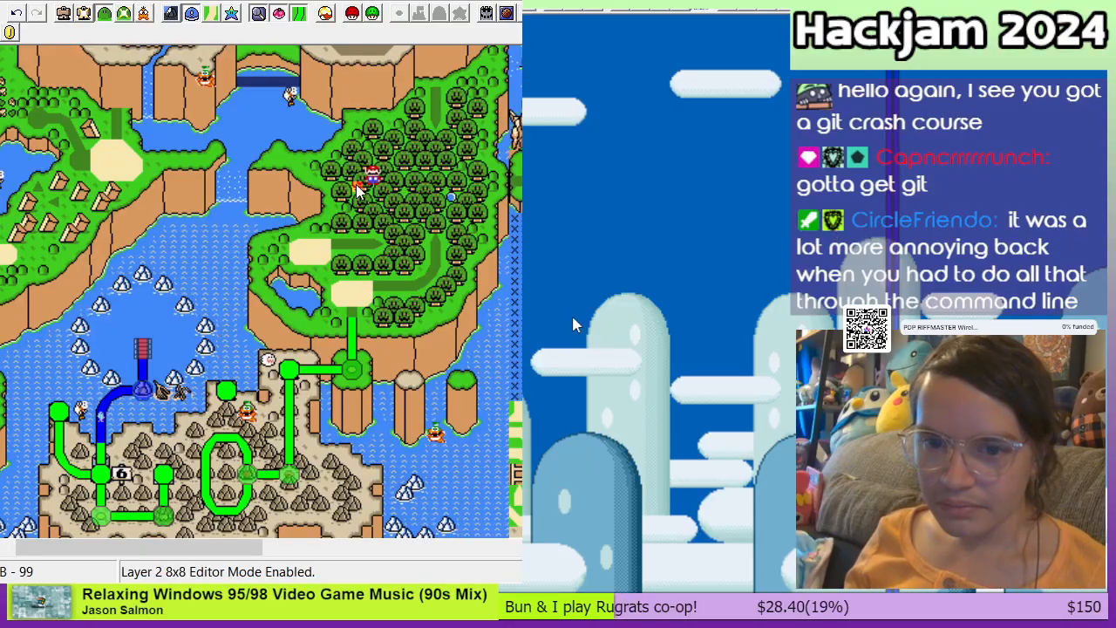
click(66, 16)
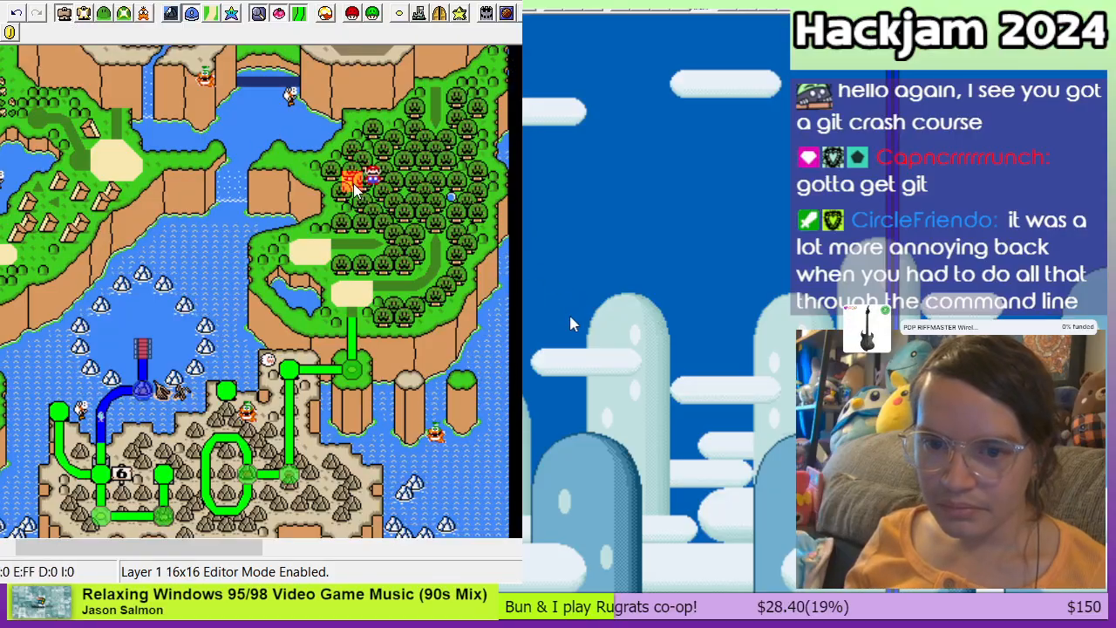
click(367, 182)
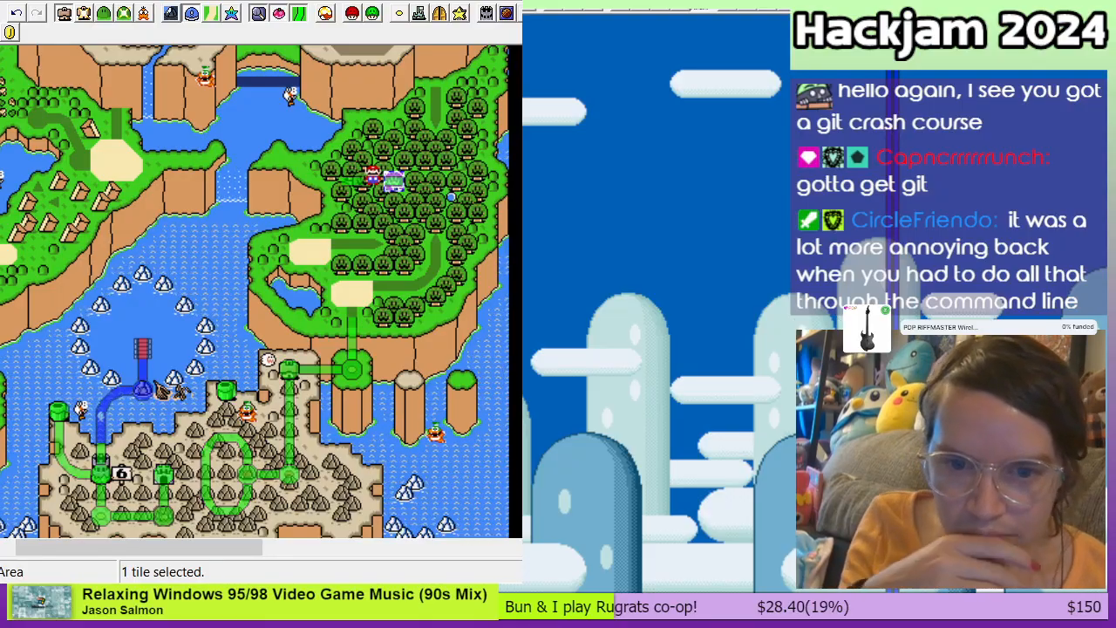
click(415, 208)
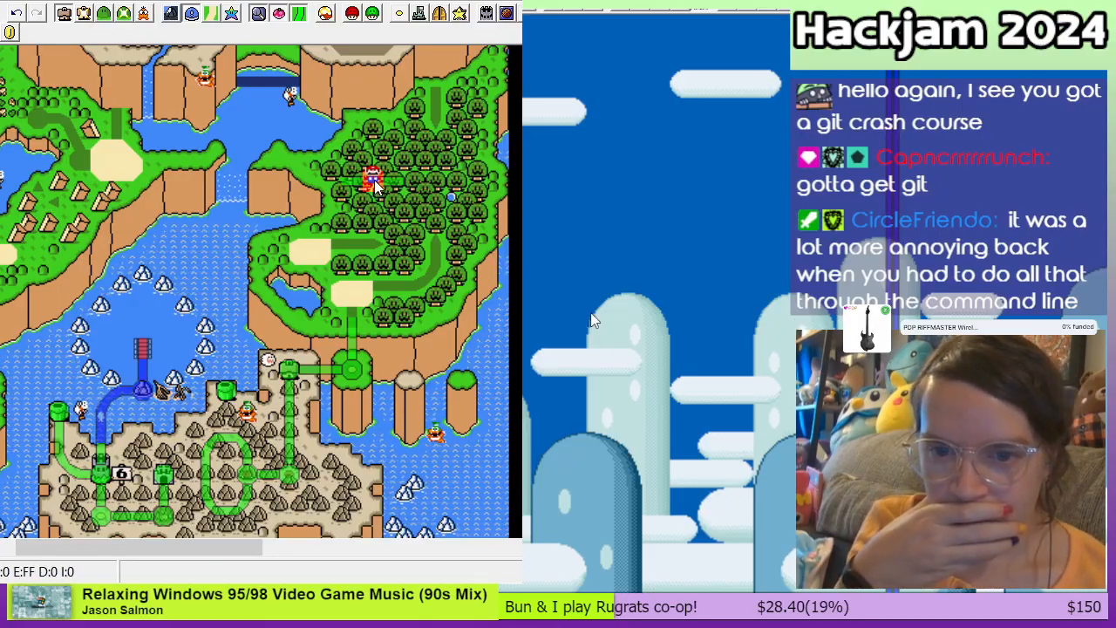
click(406, 181)
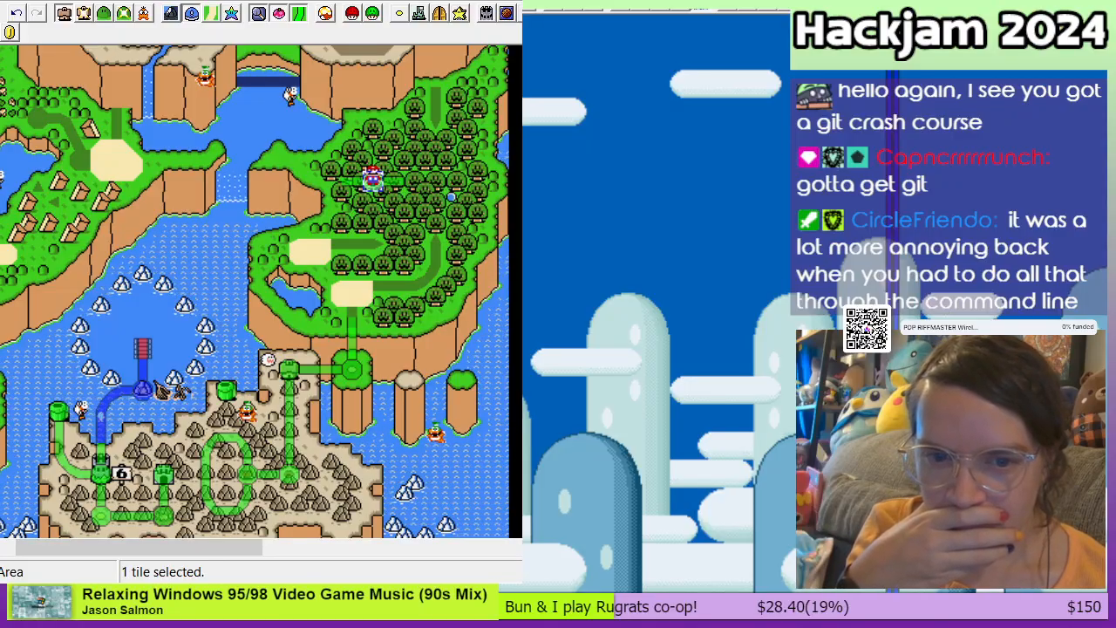
click(330, 181)
click(417, 181)
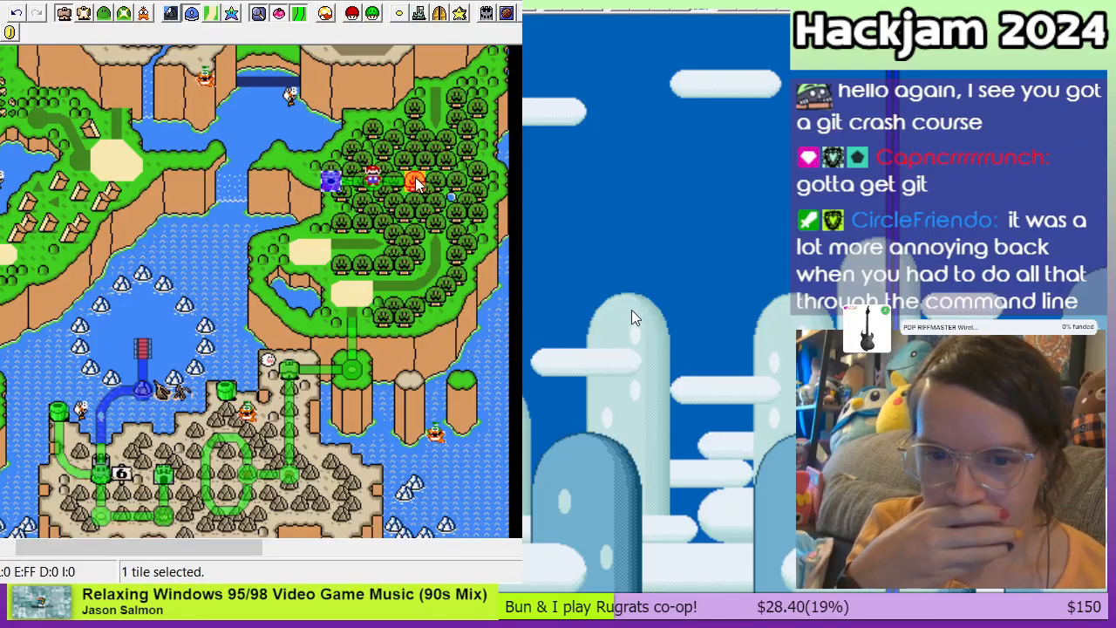
click(331, 183)
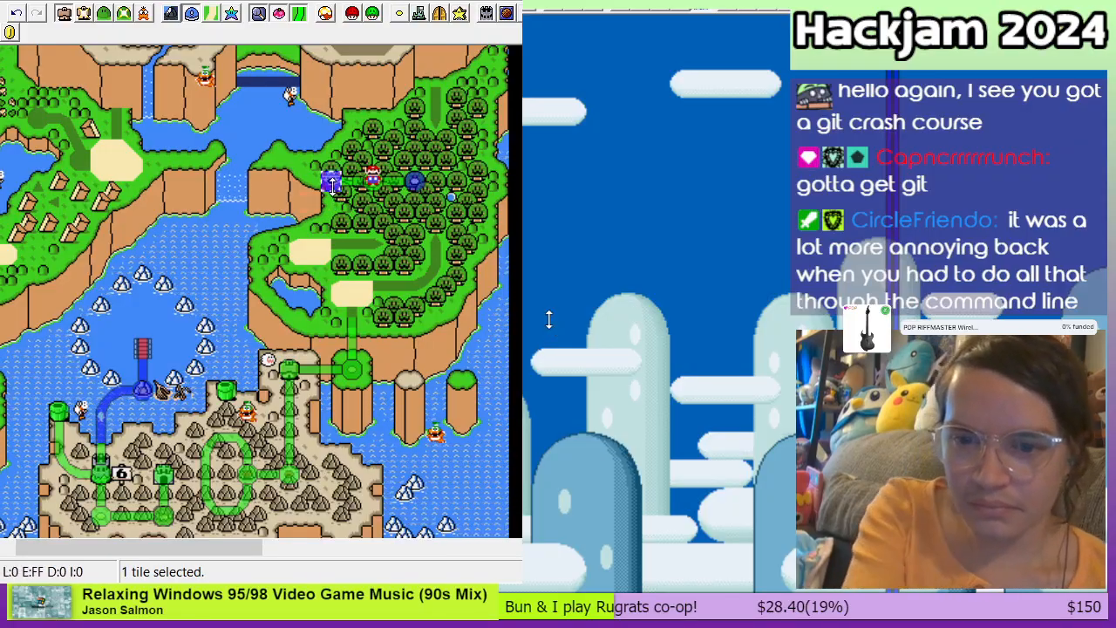
key(Delete)
click(416, 181)
key(Delete)
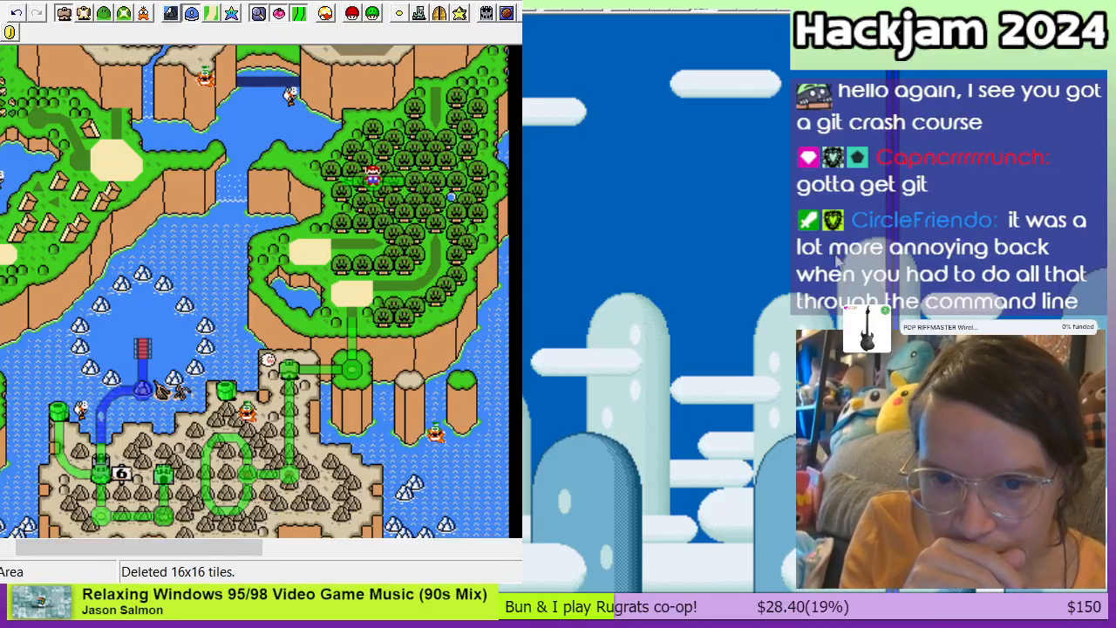
Step: Place level tiles at both ends of the short forest path and move the whole row nine tiles west across the water channel
click(302, 15)
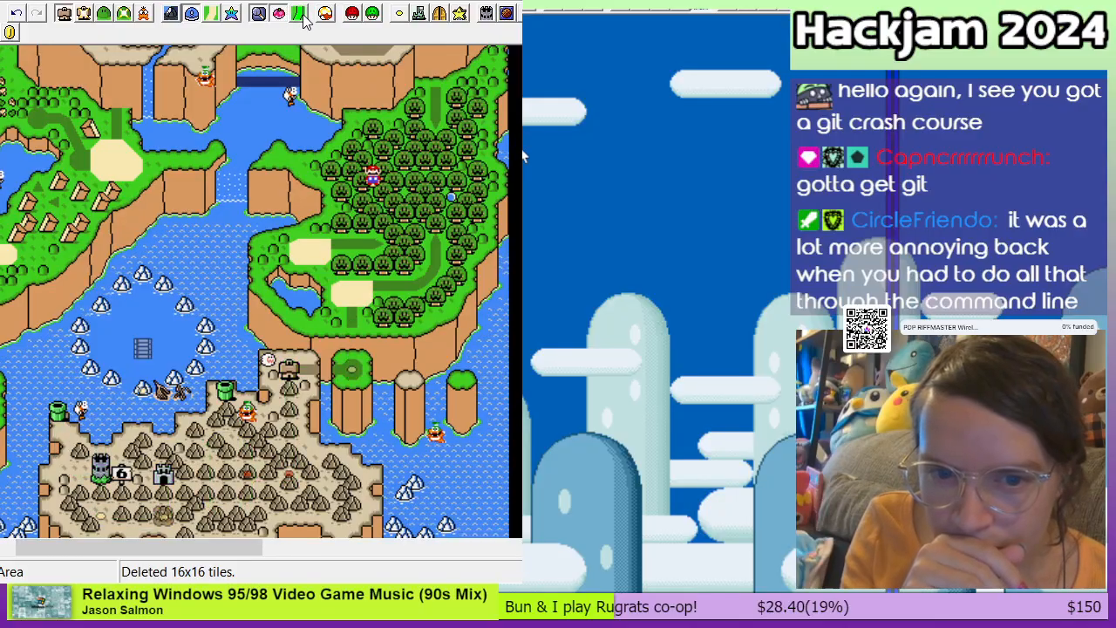
click(303, 14)
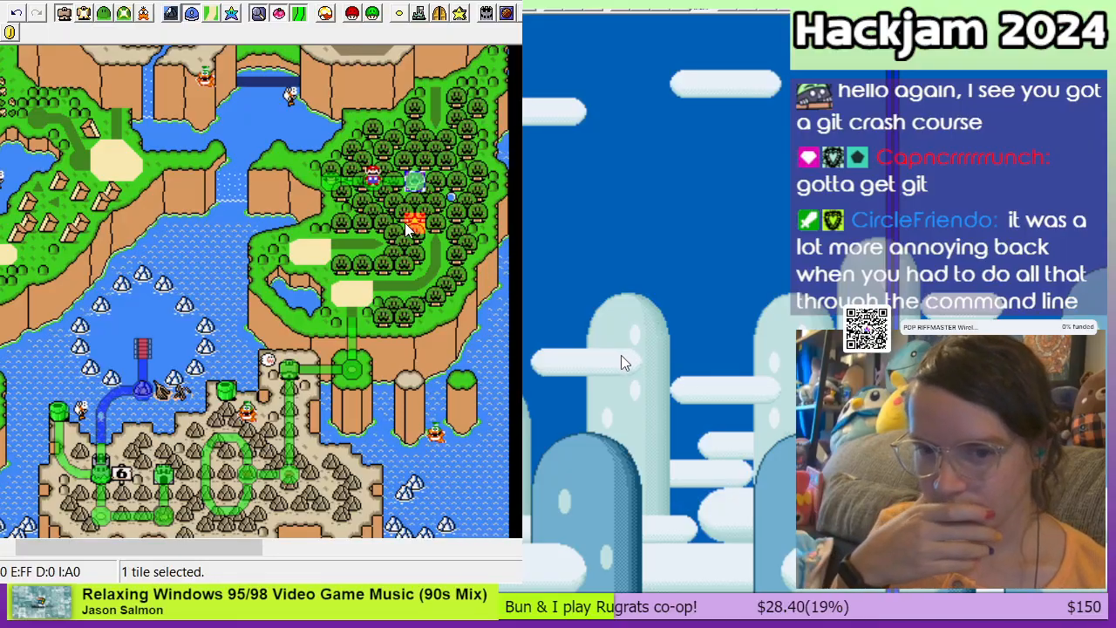
drag(332, 185, 221, 187)
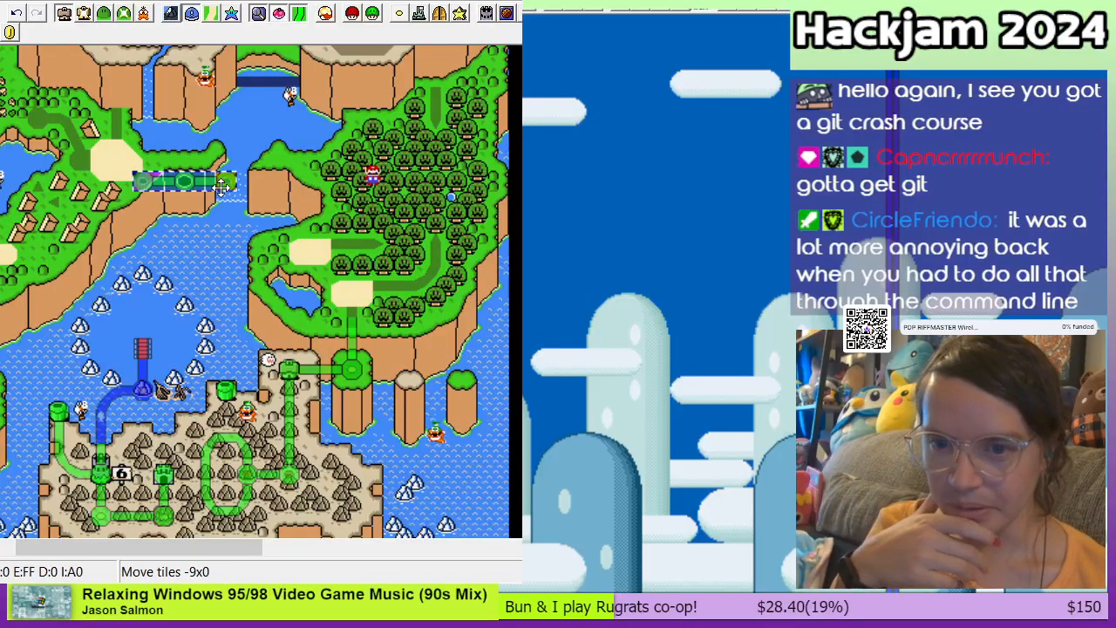
Step: In sprite mode, move Mario from the forest onto the middle level tile of the relocated path
click(103, 14)
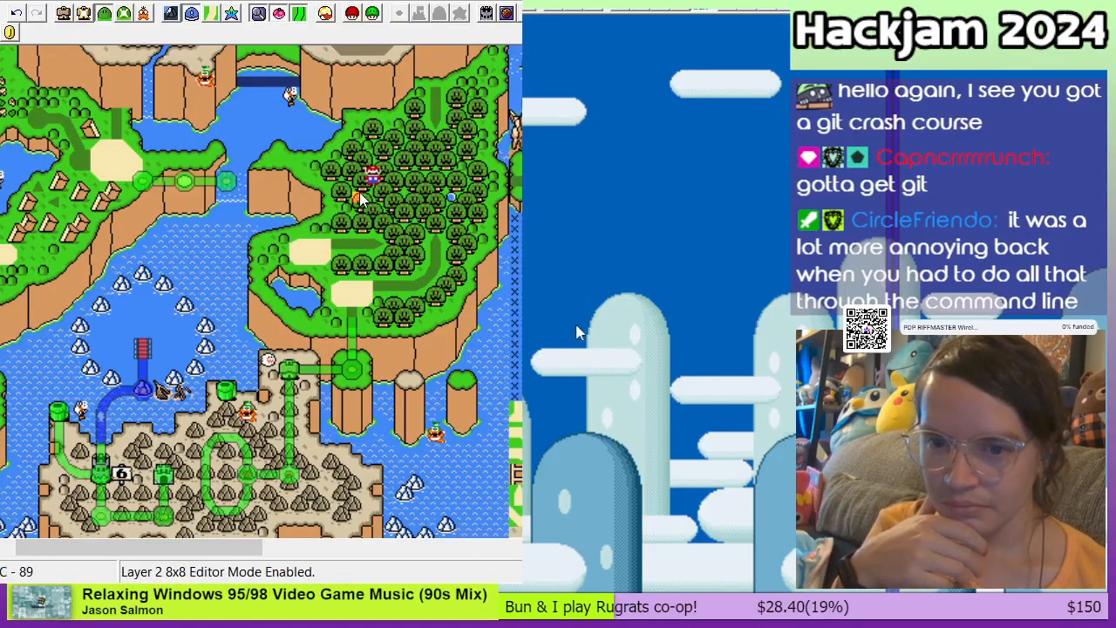
click(144, 16)
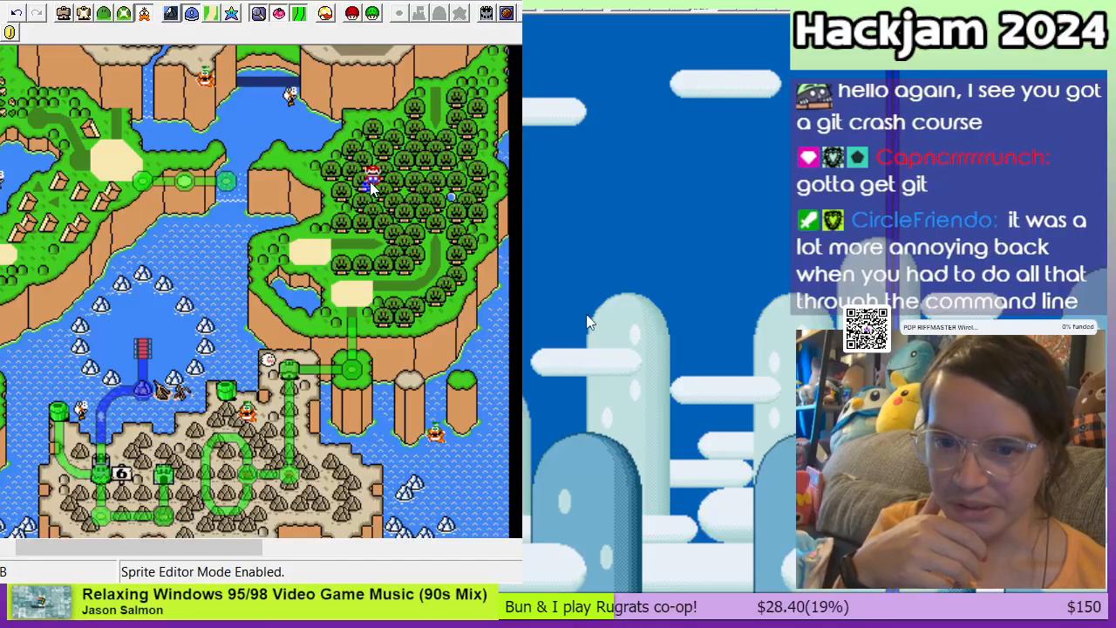
click(371, 178)
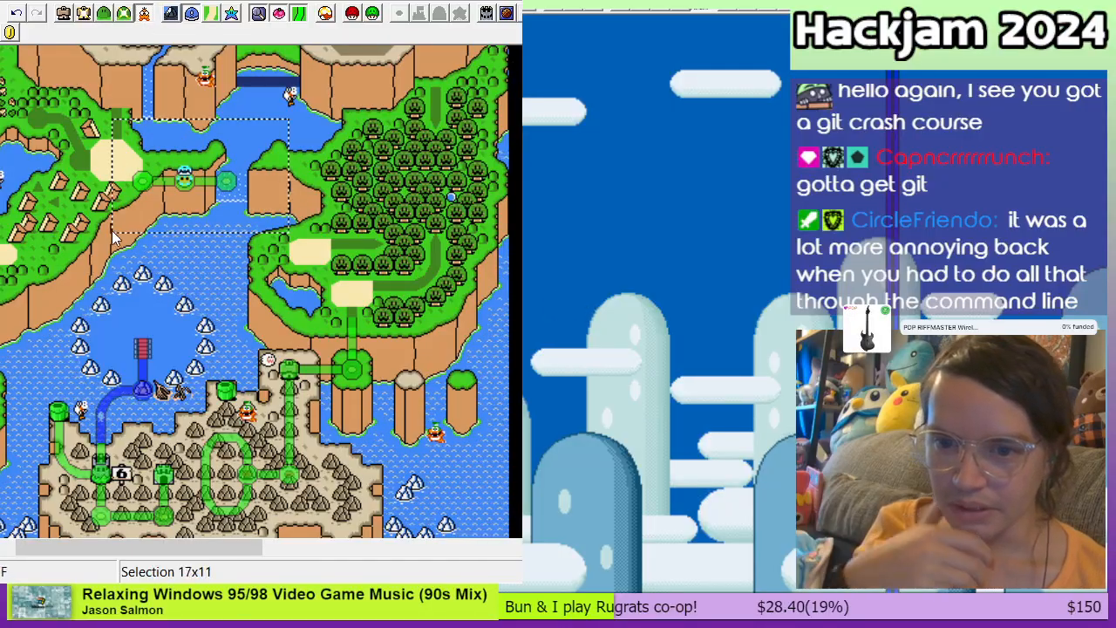
Step: Delete the Layer 2 land tiles in the area around Mario's path to leave open water
drag(113, 237, 103, 247)
key(Delete)
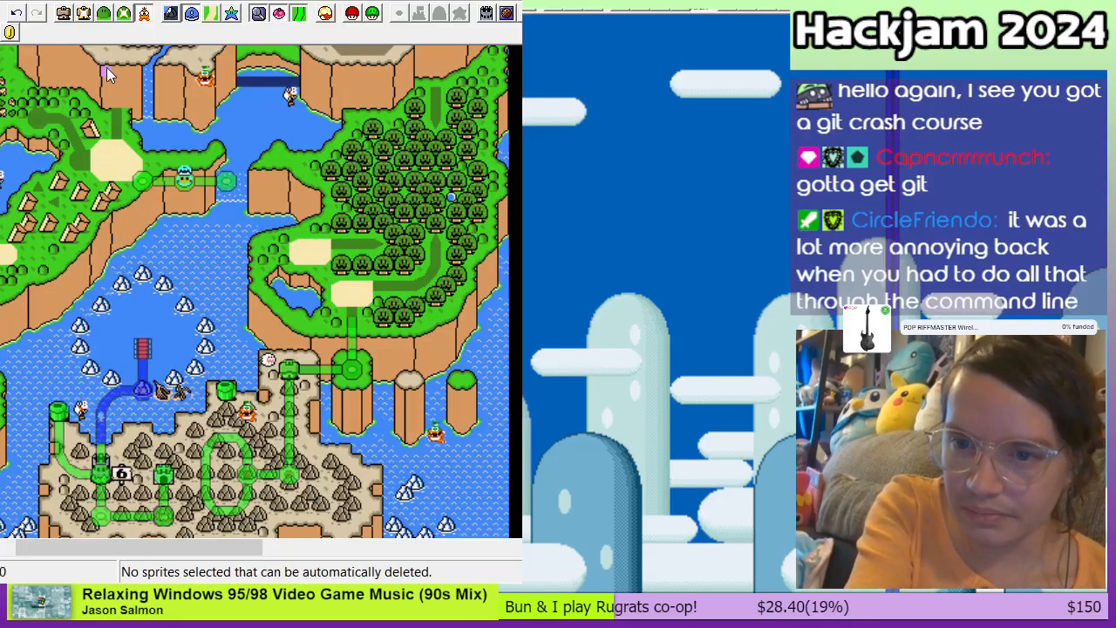
click(67, 15)
click(103, 16)
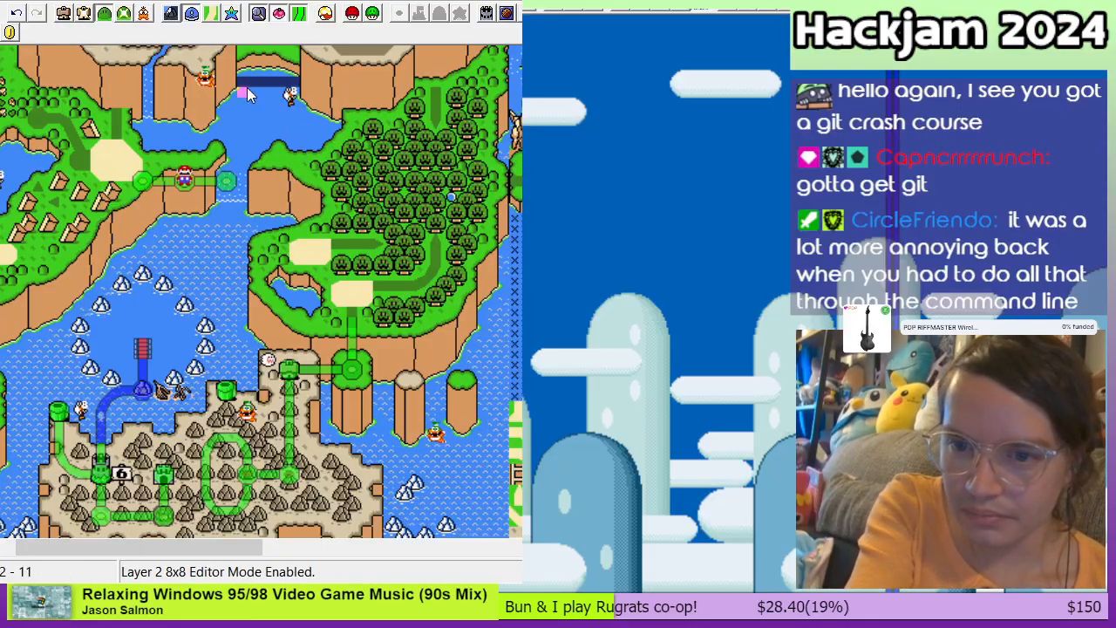
key(Delete)
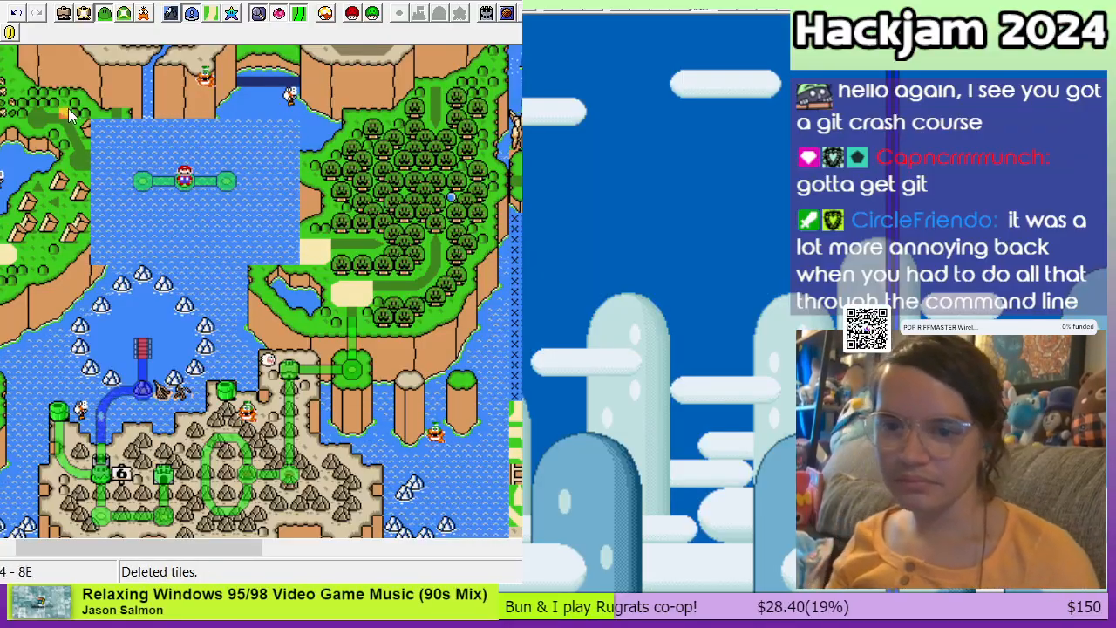
Step: Extend the open water by deleting the Layer 2 land and rocks west, south and north of the cleared area
drag(41, 113, 317, 327)
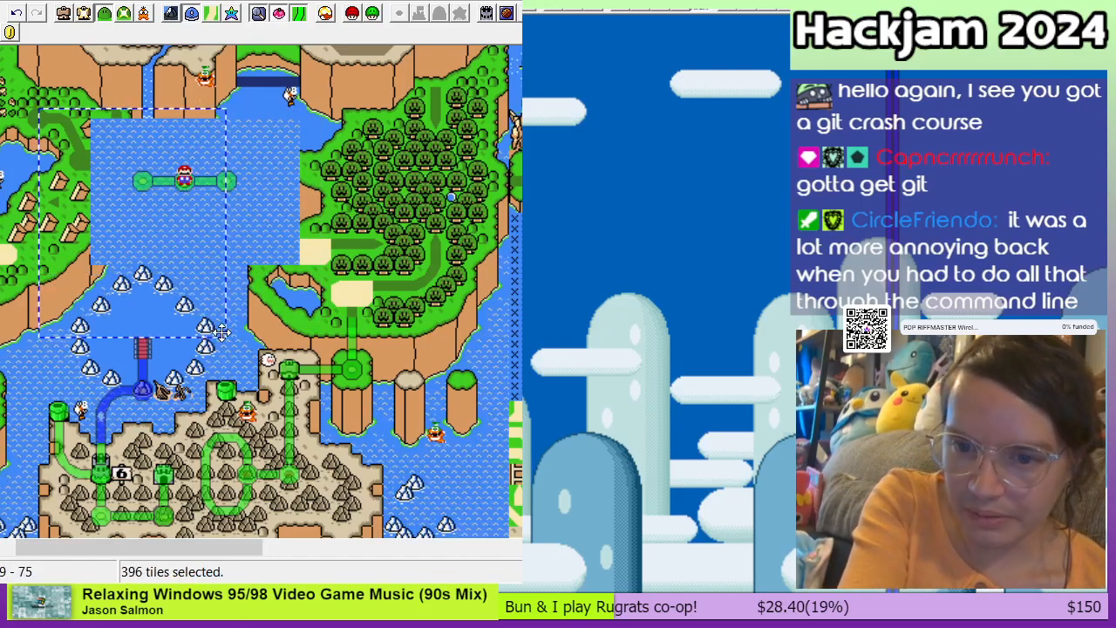
key(Delete)
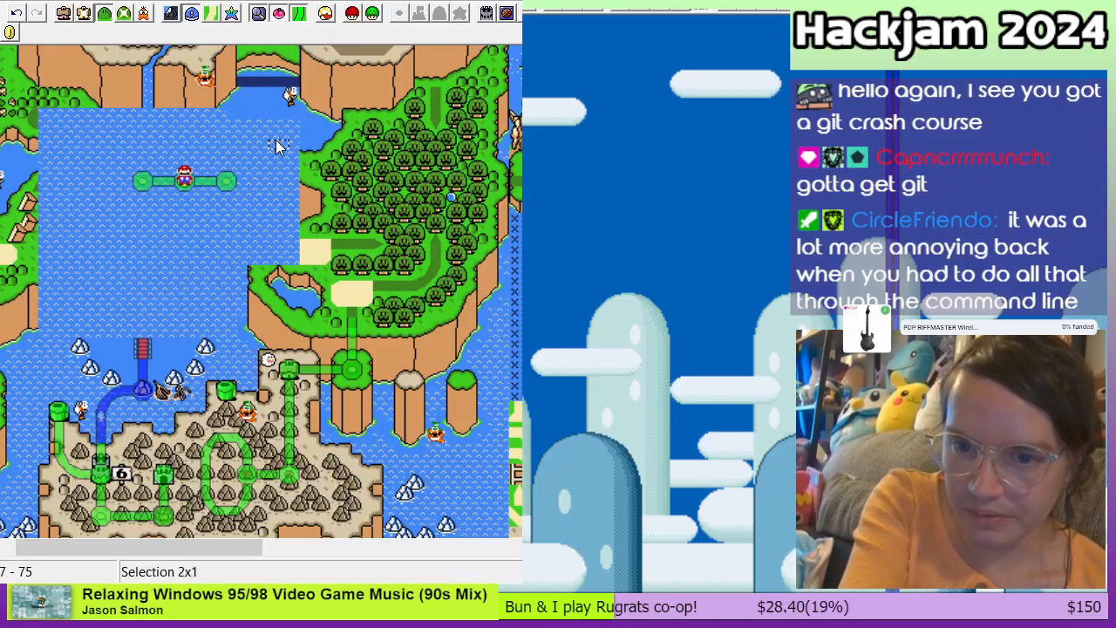
key(Delete)
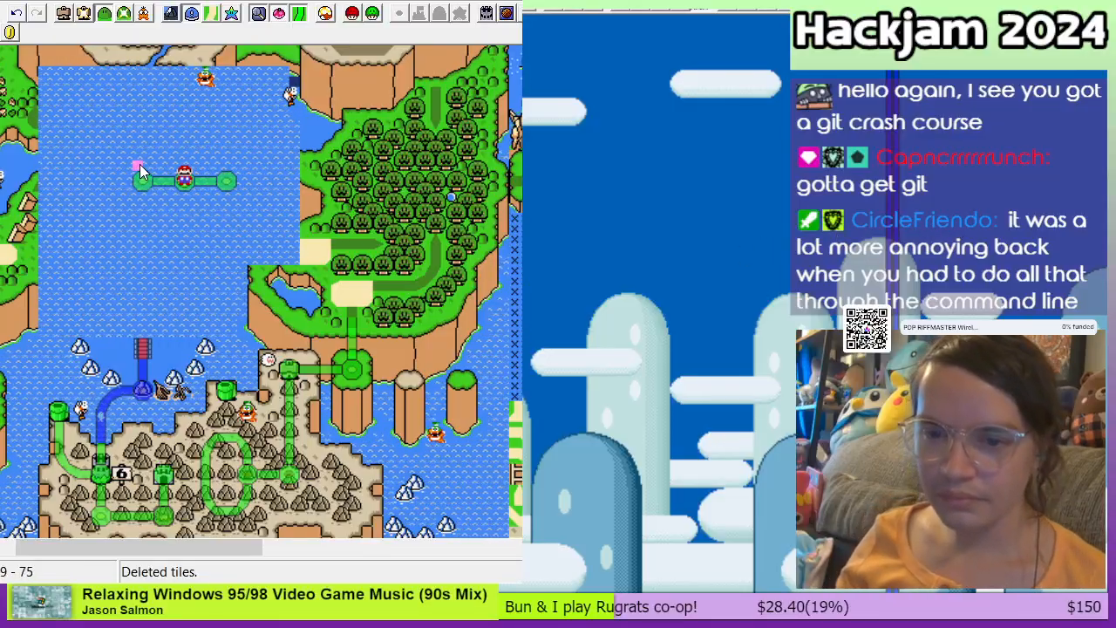
Step: In Layer 1 16x16 mode, add vertical path tiles north and south of the level tiles at both ends of Mario's path
click(65, 14)
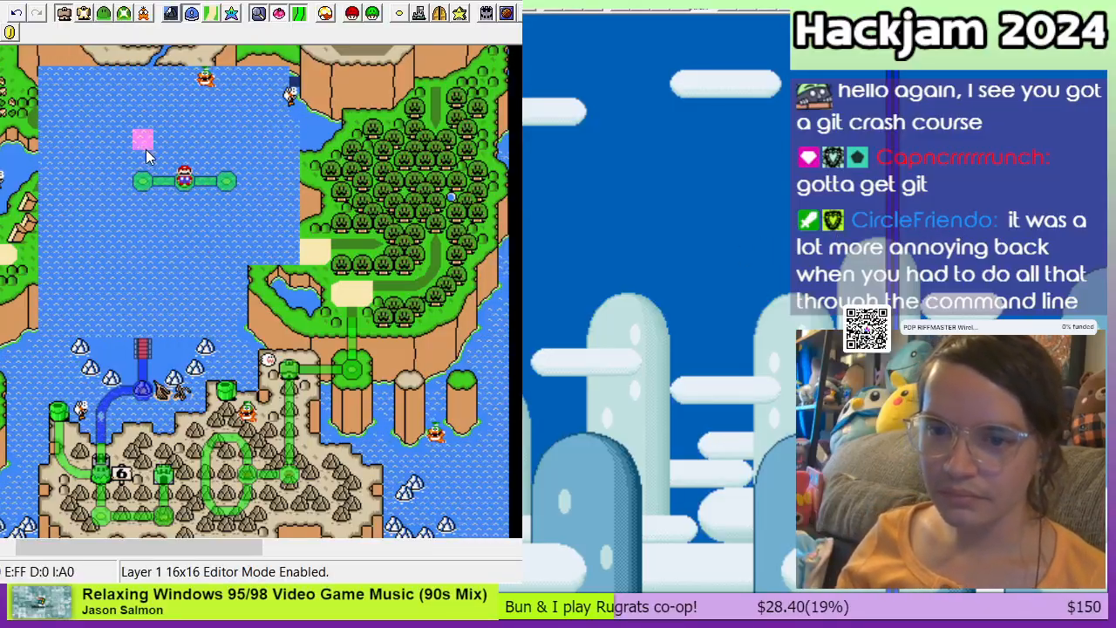
right_click(145, 161)
right_click(227, 164)
right_click(143, 197)
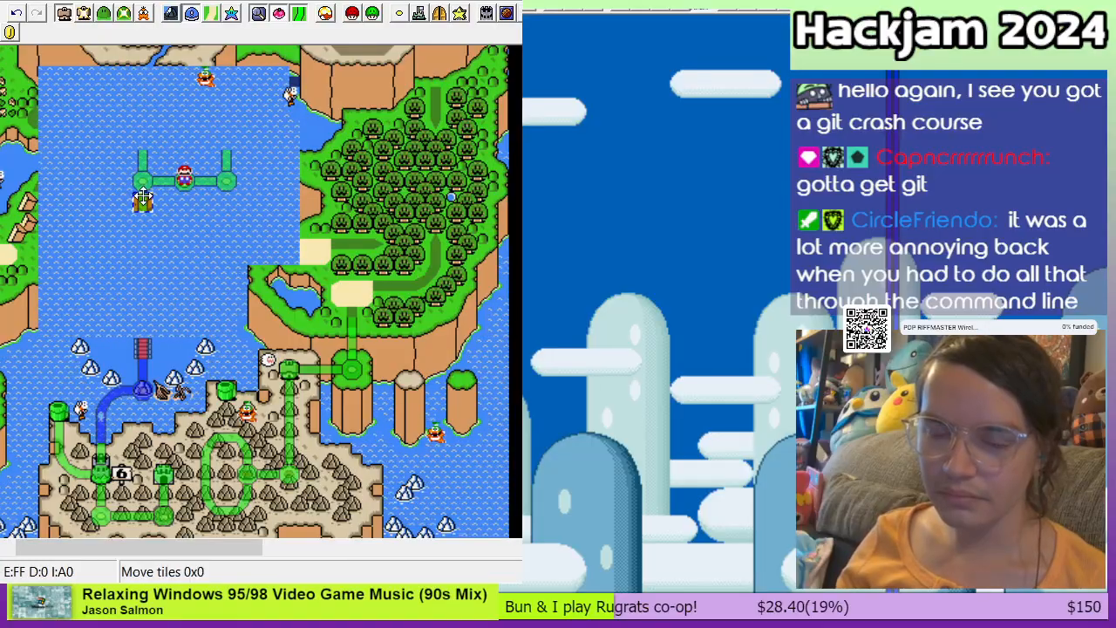
right_click(229, 206)
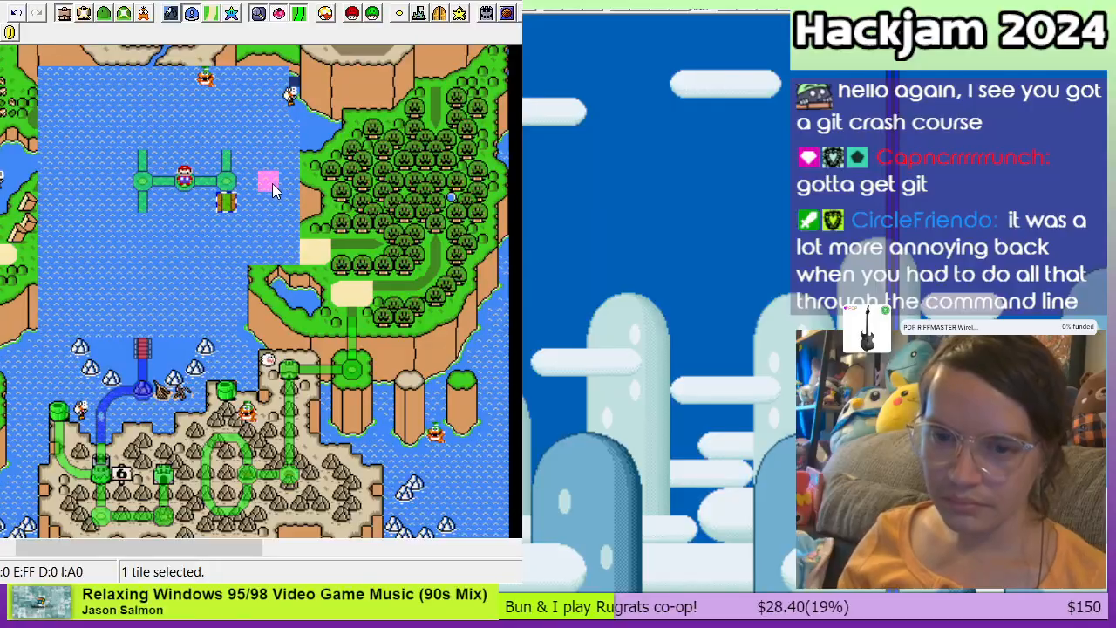
Step: Add a horizontal path tile leading east from the eastern level tile
click(516, 126)
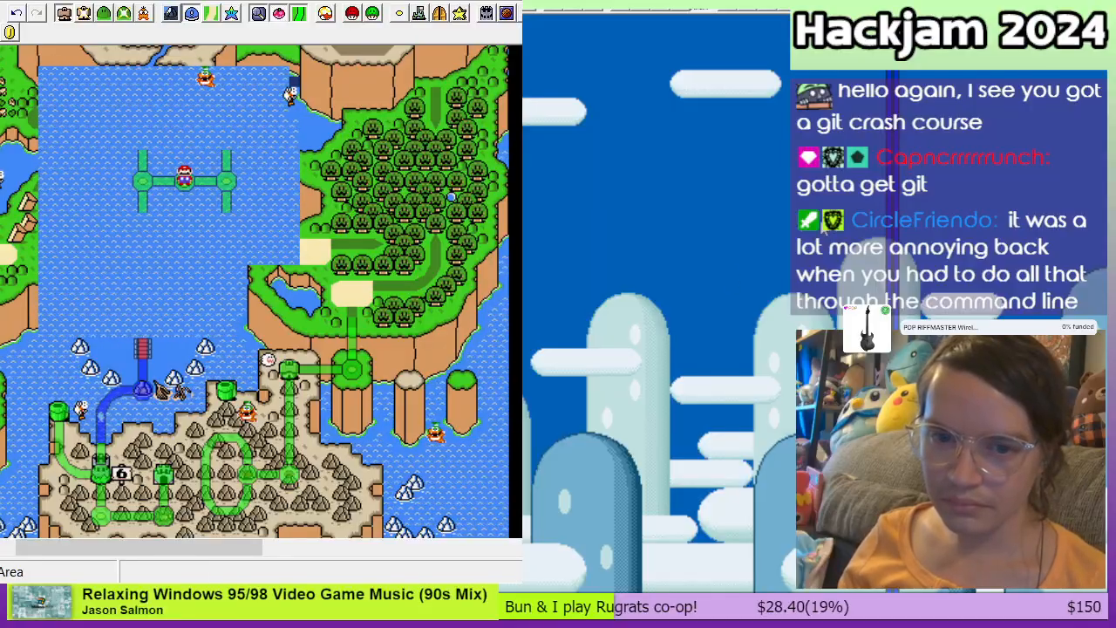
right_click(239, 181)
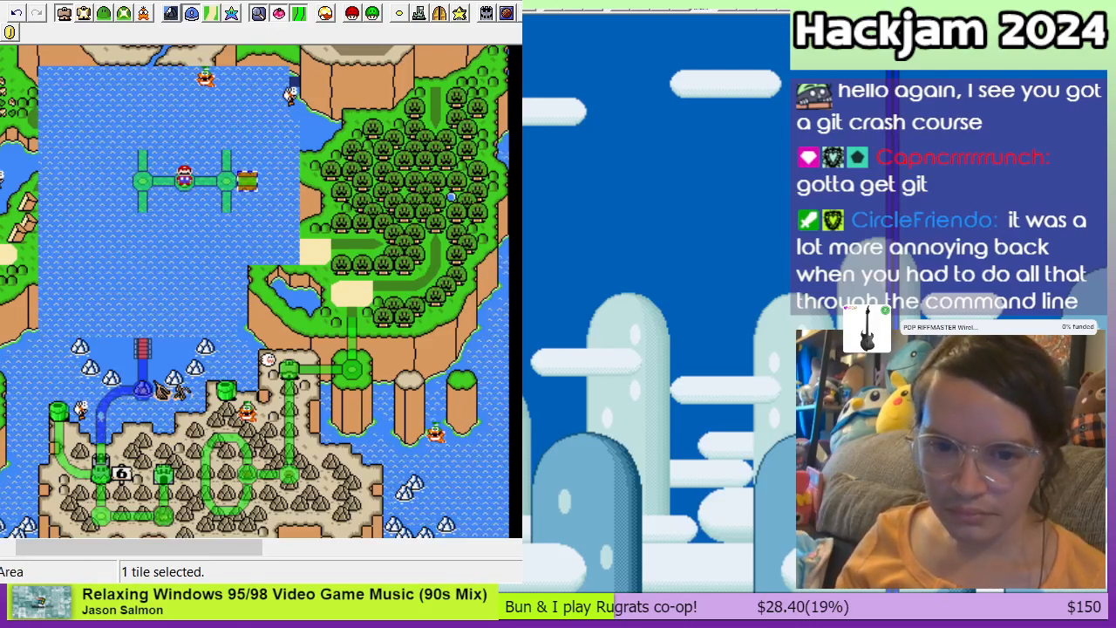
key(ctrl+s)
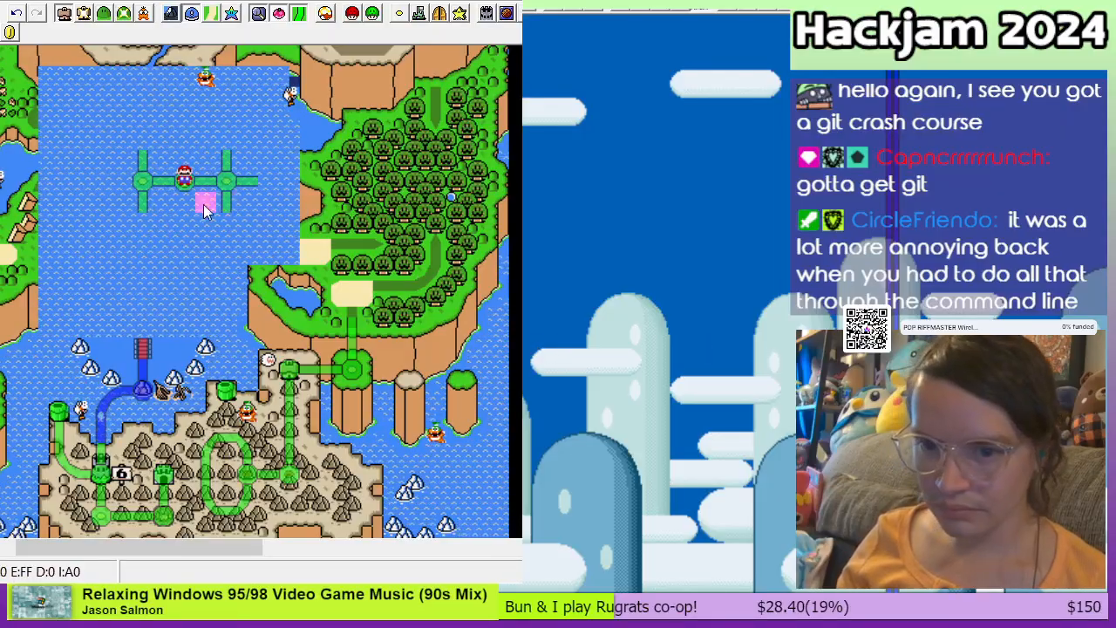
Step: Place green pipe tiles at the end of the eastern branch and of all four vertical branches
right_click(268, 183)
right_click(227, 142)
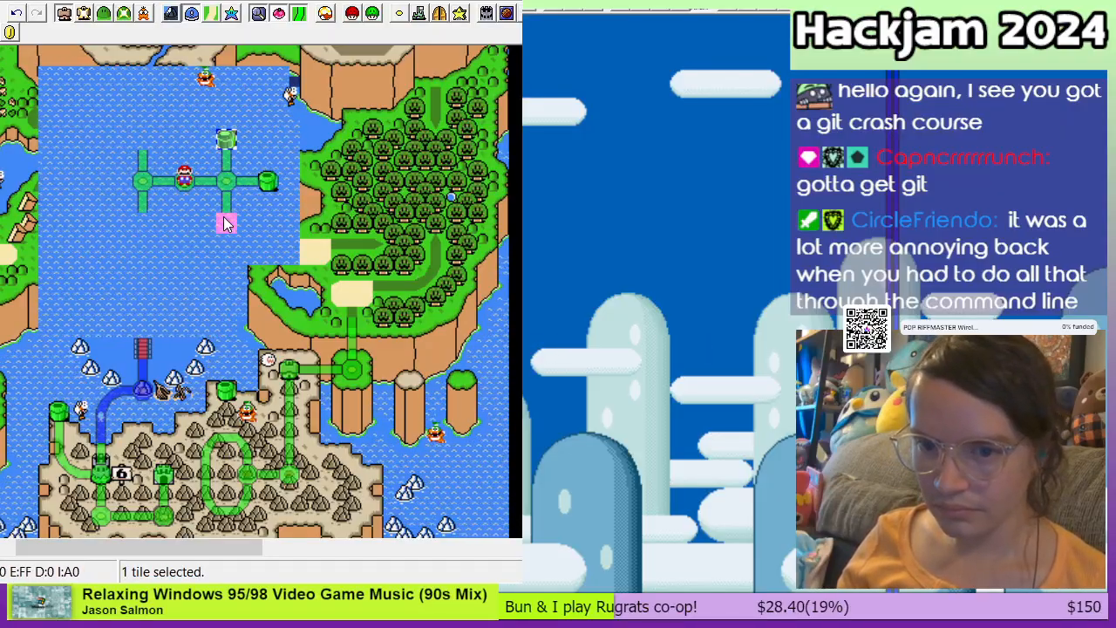
right_click(225, 224)
right_click(143, 142)
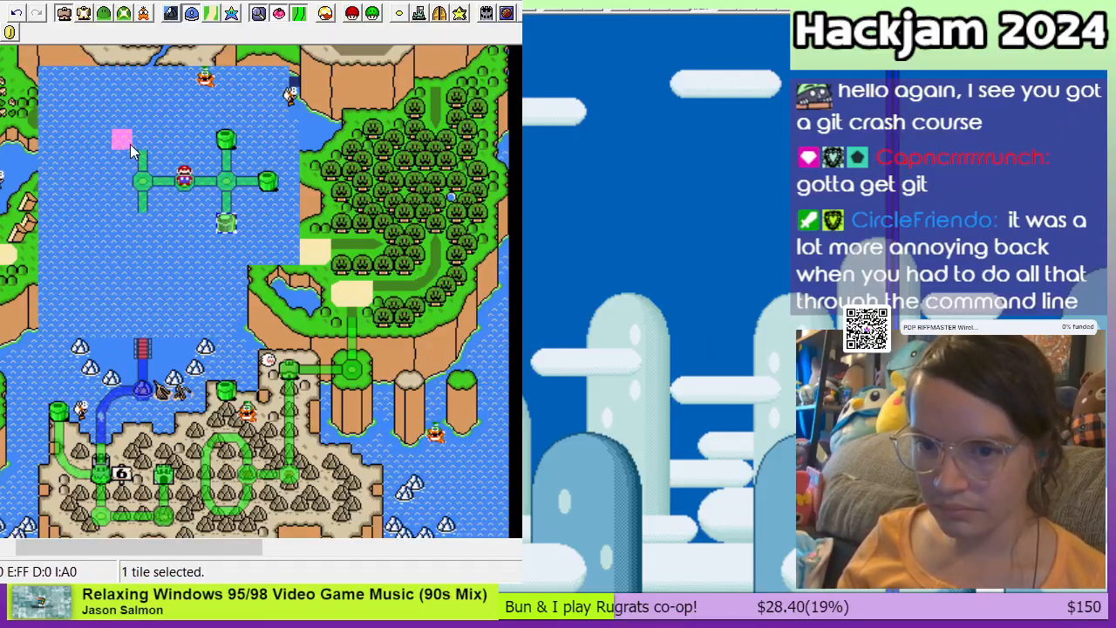
right_click(142, 218)
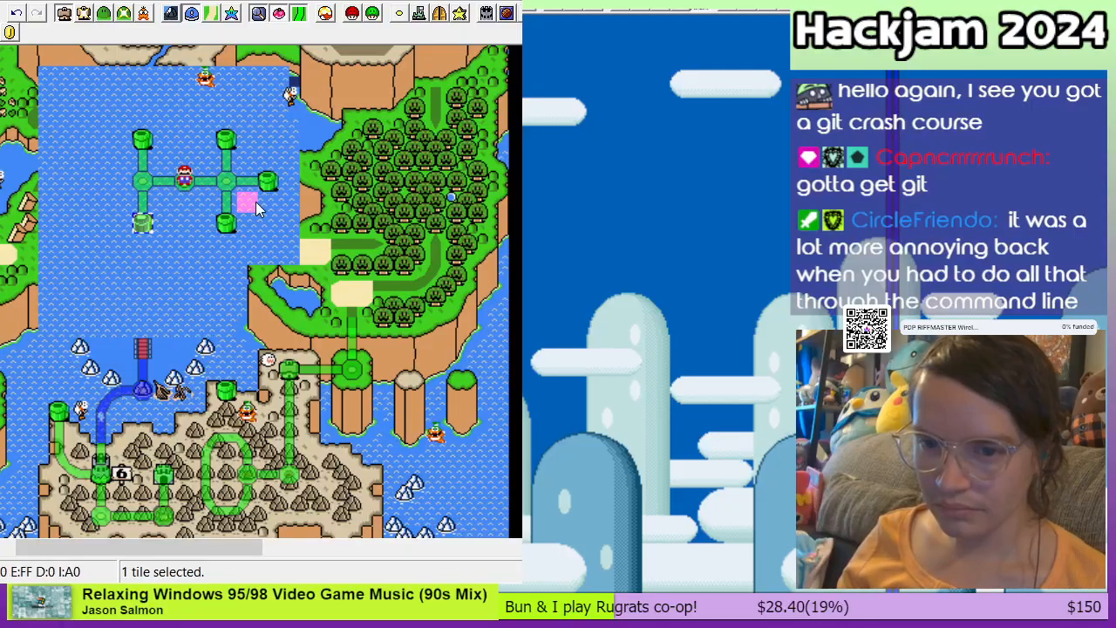
Step: Extend the path east from the easternmost pipe and place a level tile at the forest's western edge
click(293, 239)
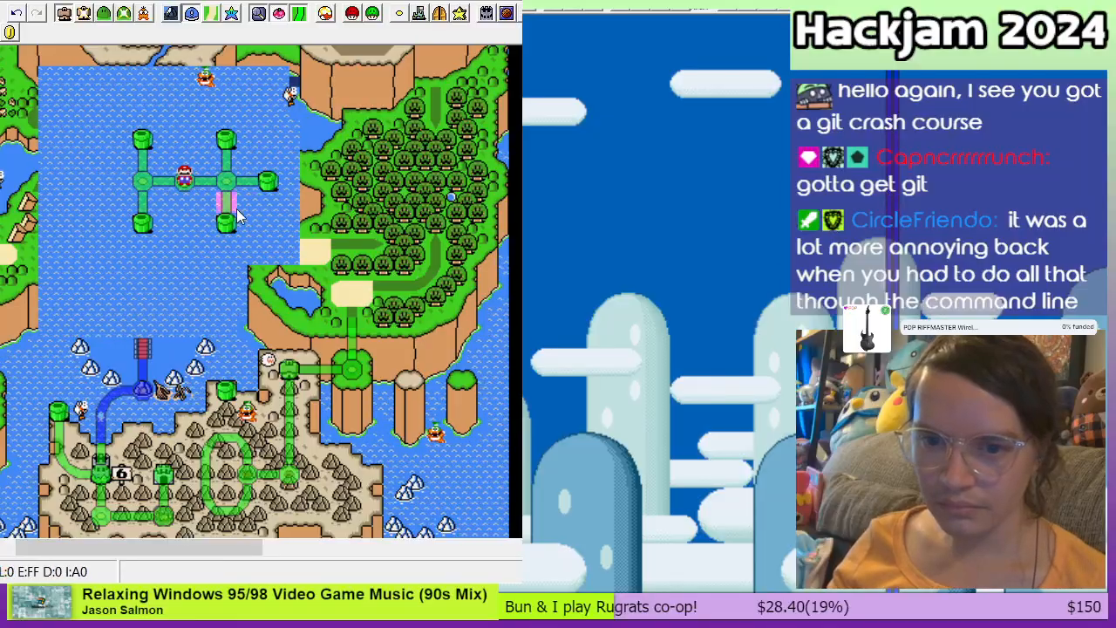
right_click(281, 183)
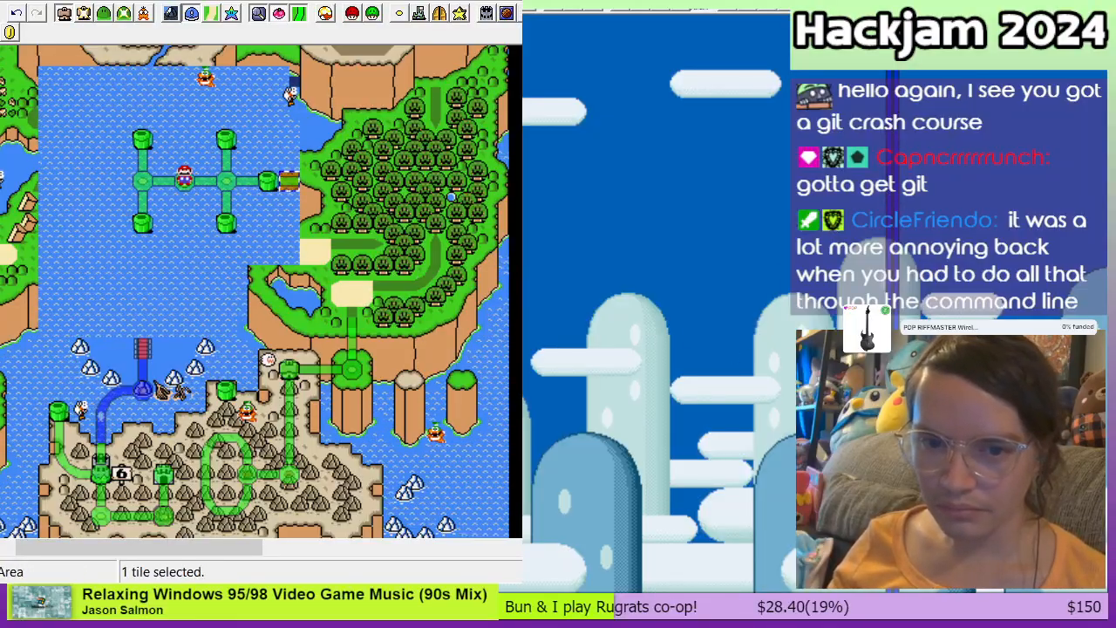
click(309, 185)
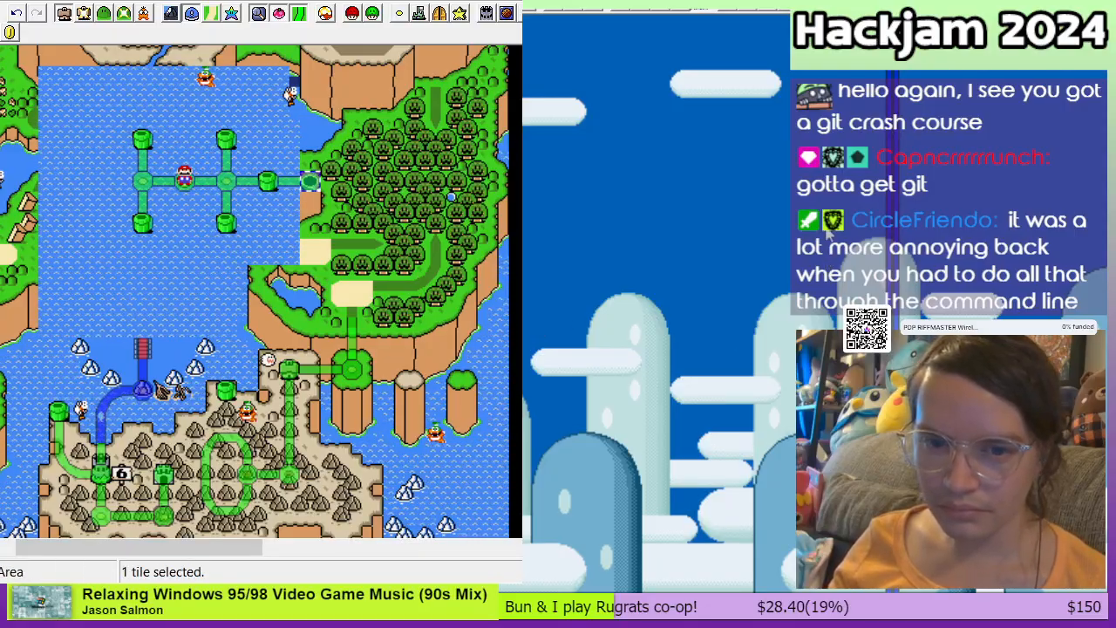
key(ctrl+s)
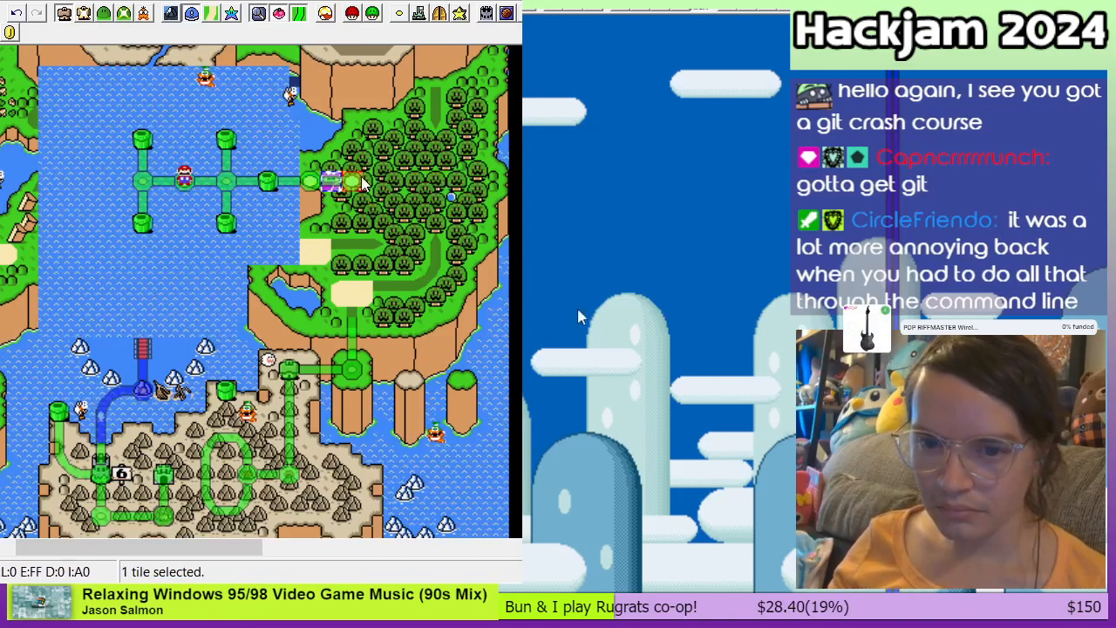
Step: Continue the path east through the forest with two more level tiles and a castle at its end
click(338, 187)
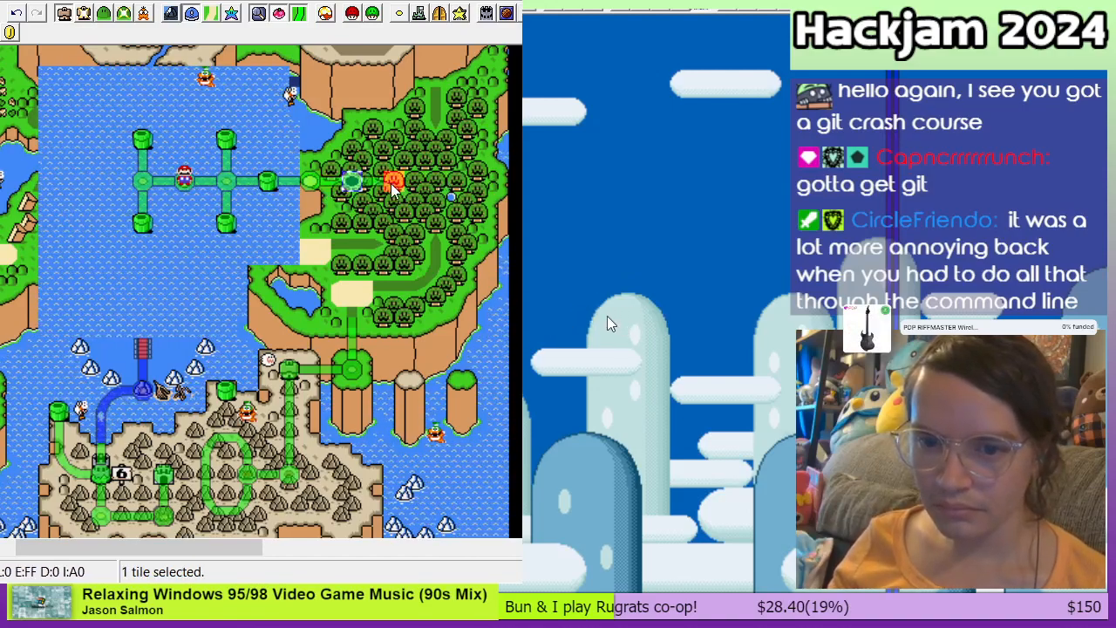
right_click(392, 184)
click(375, 183)
right_click(409, 181)
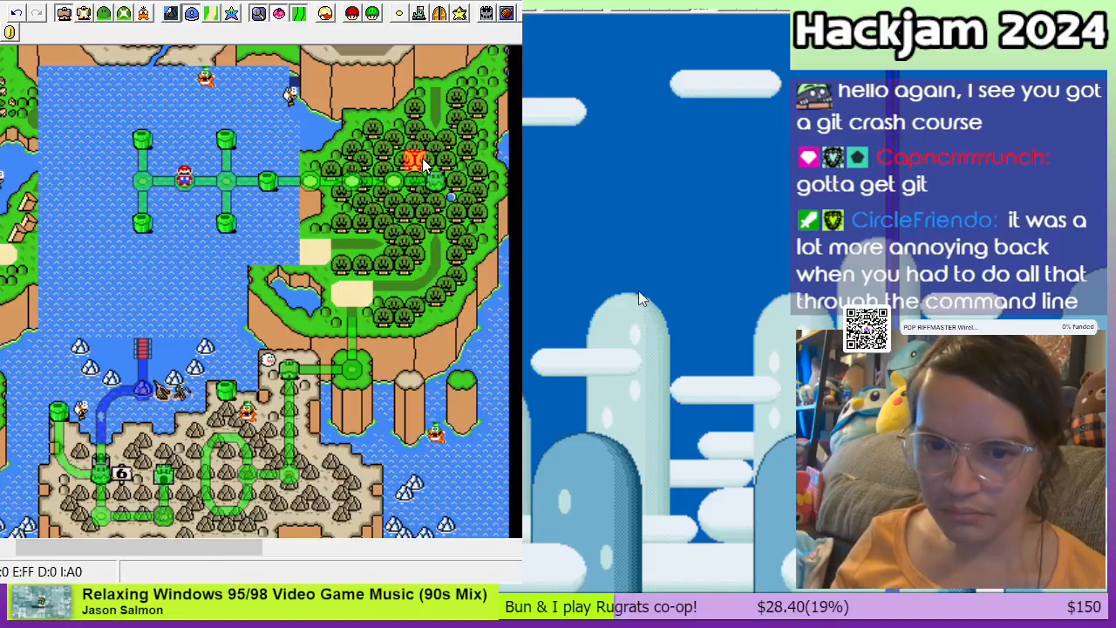
click(429, 164)
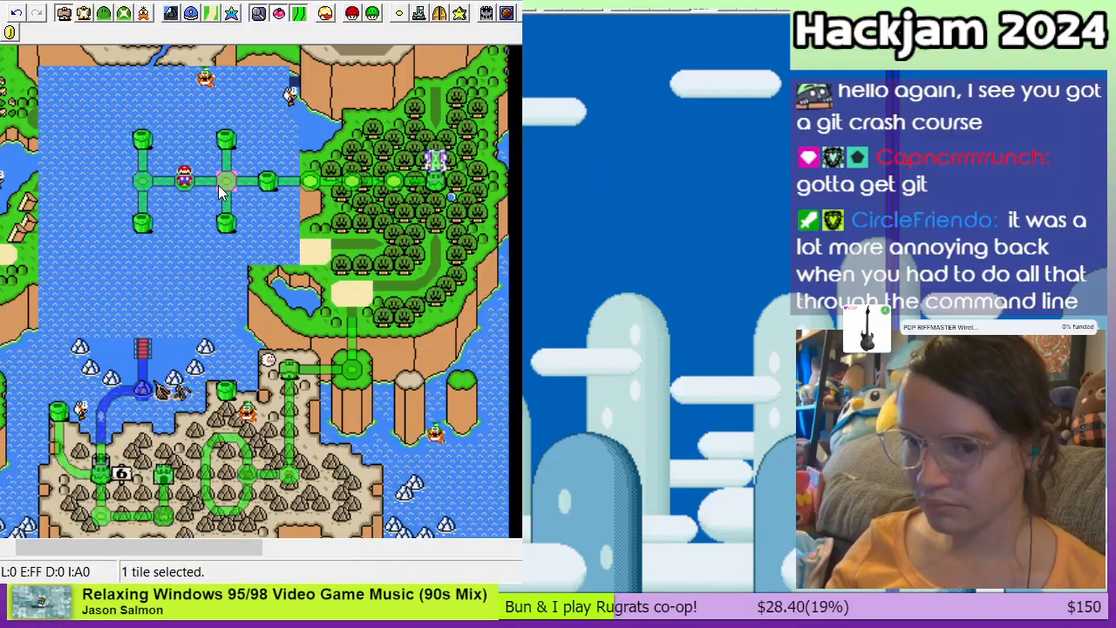
Step: Move the forest row of level tiles and castle to the forest's southern edge and clear the old path tiles below it
click(350, 183)
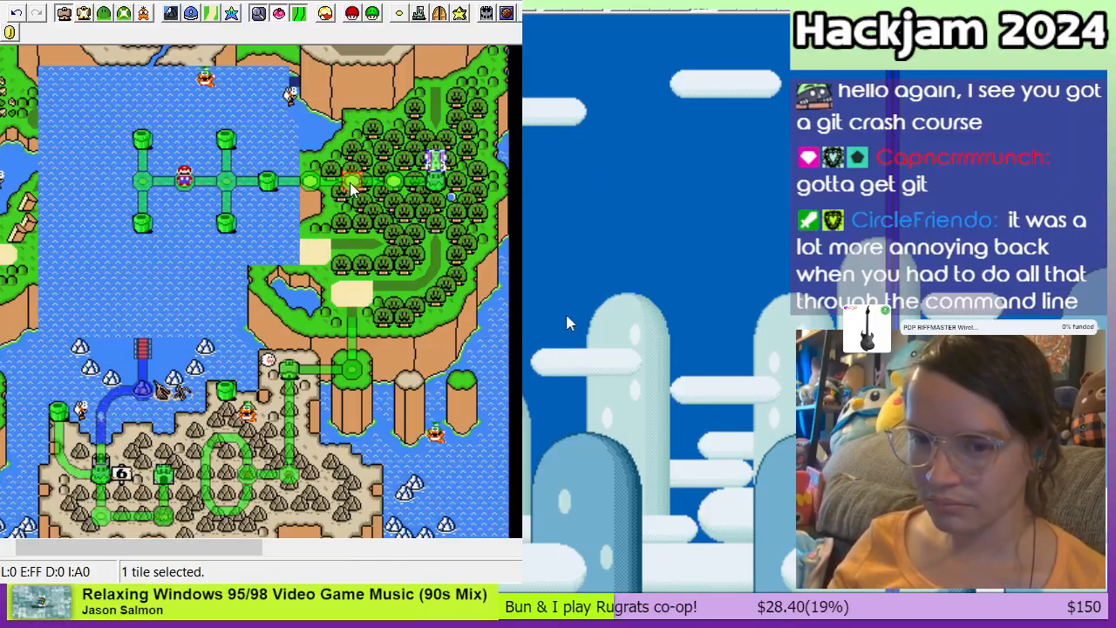
drag(317, 179, 314, 301)
drag(353, 333, 297, 375)
click(373, 390)
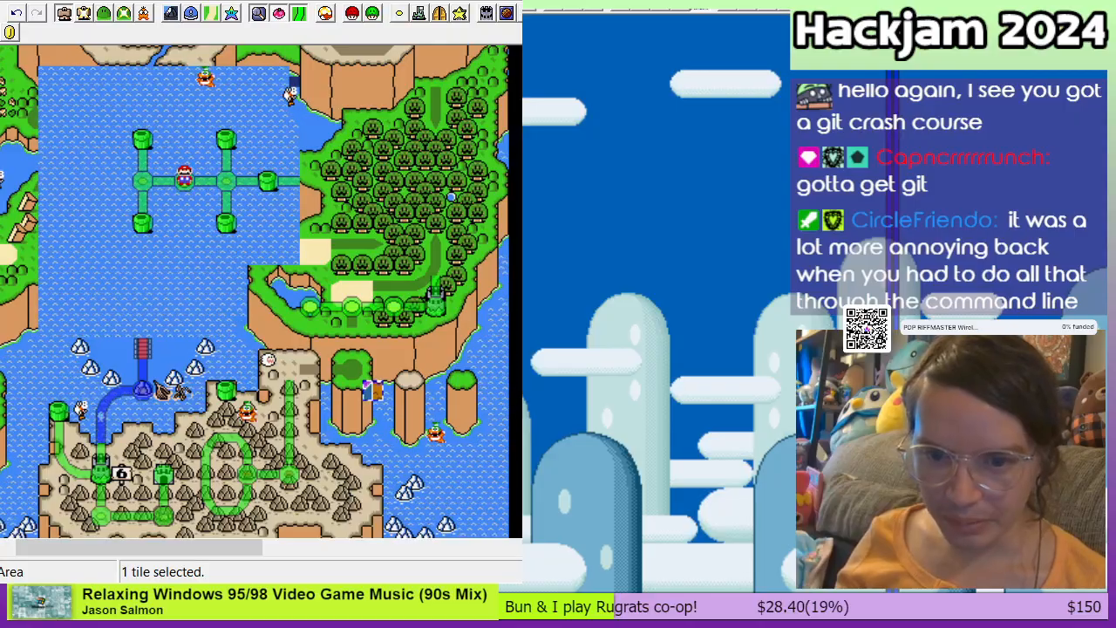
Step: Shift the southern forest row one tile east and bend the path beyond the easternmost pipe toward the southeast
key(alt+Tab)
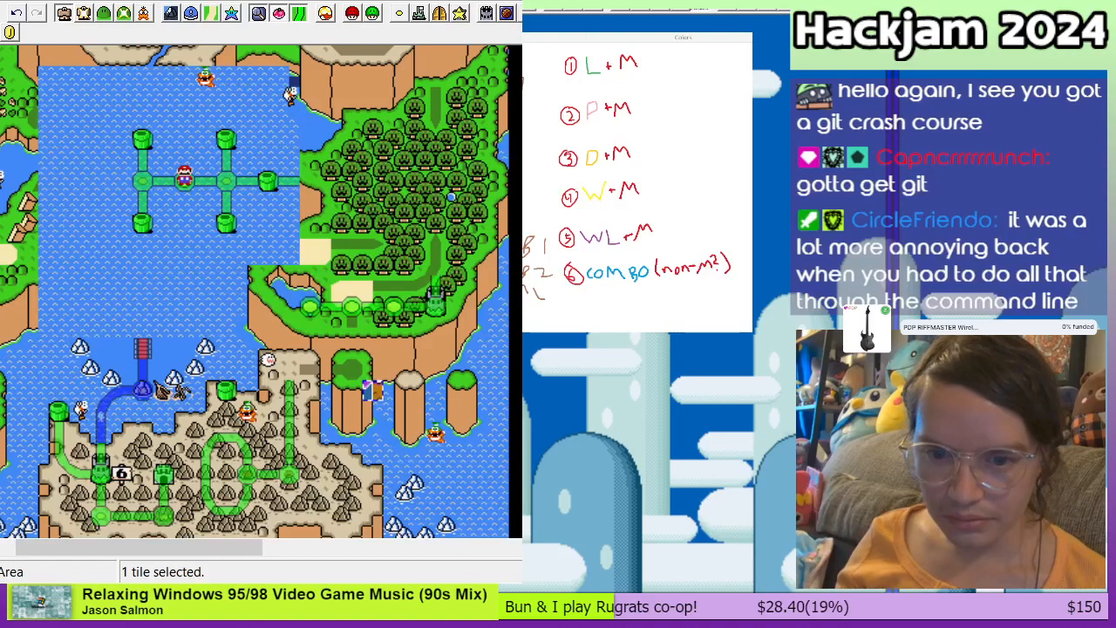
key(alt+Tab)
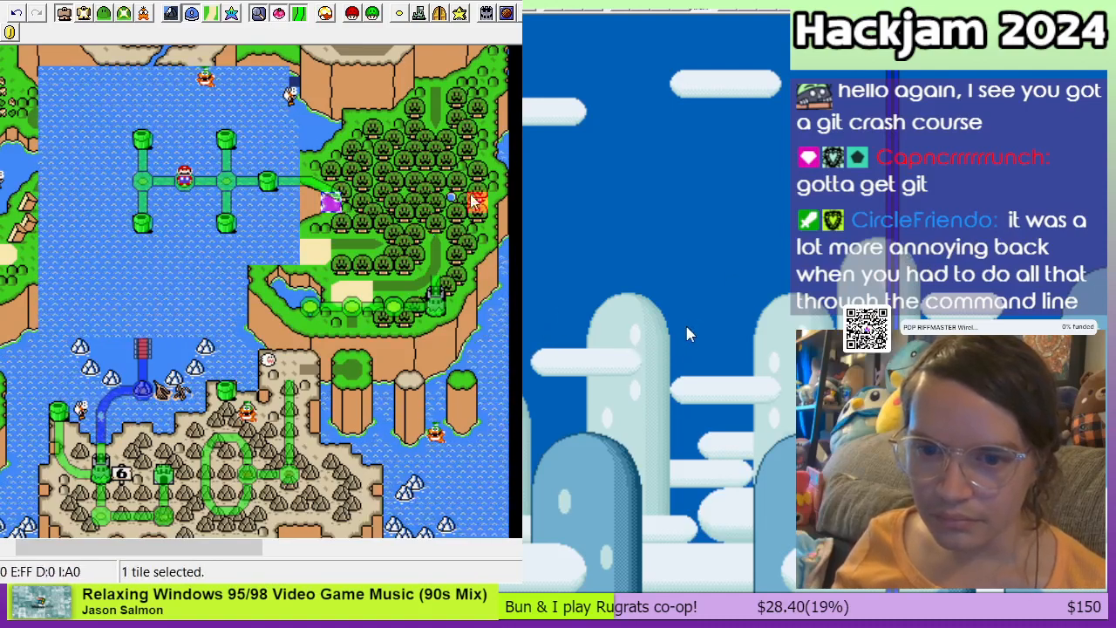
drag(310, 307, 469, 294)
click(352, 203)
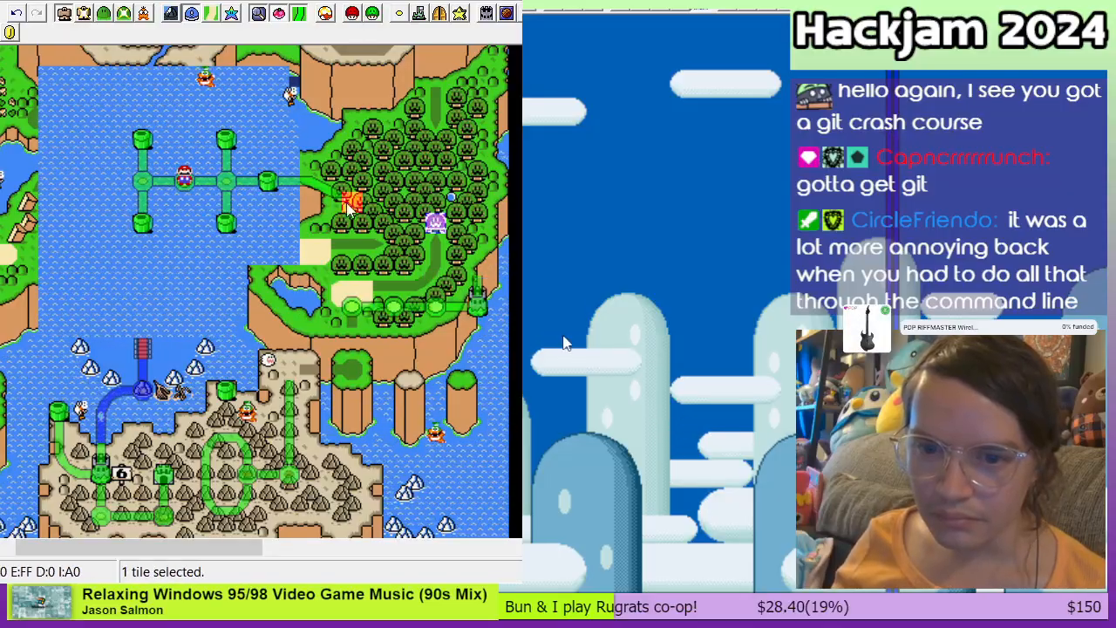
Step: Move the entire pipe and path network in the water four tiles west
drag(352, 135, 127, 224)
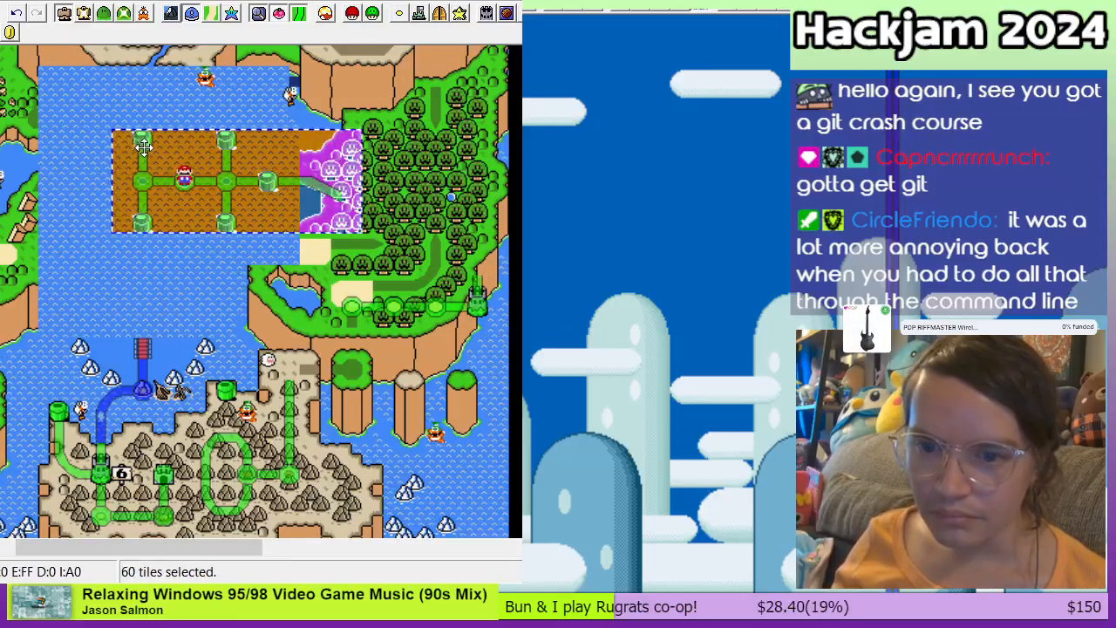
drag(148, 140, 65, 137)
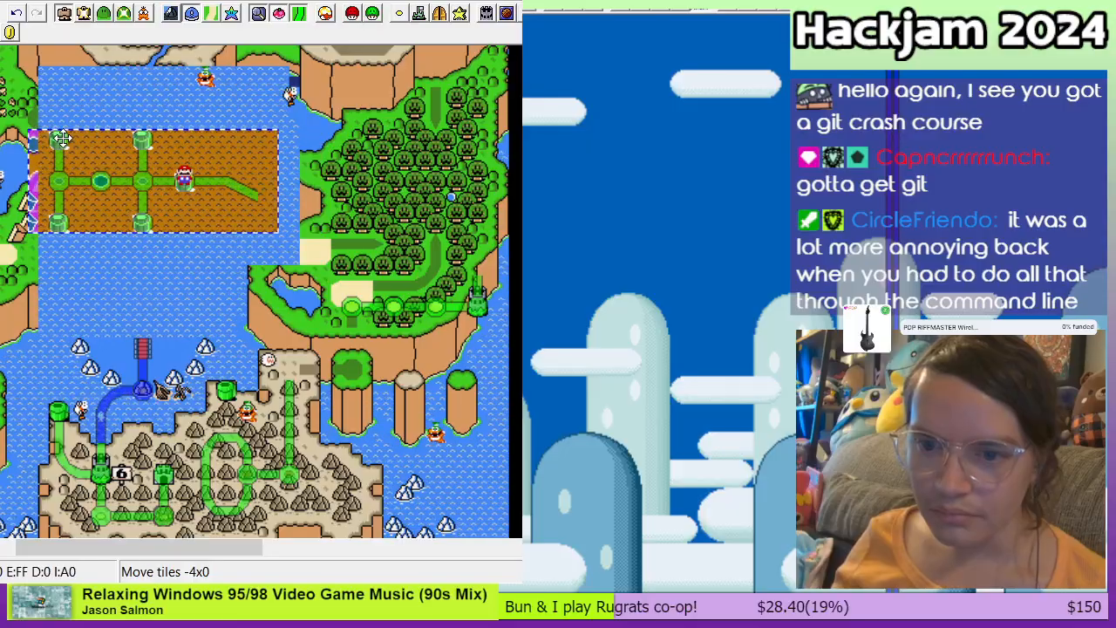
click(100, 97)
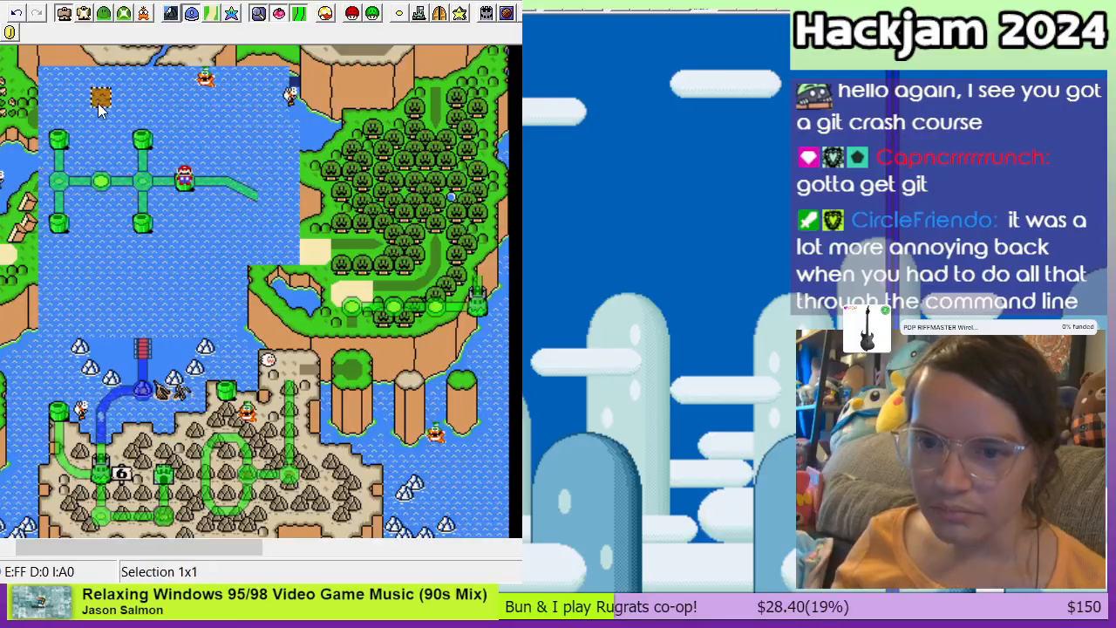
Step: In sprite mode, move Mario west onto the level tile between the two vertical branches
click(144, 13)
click(186, 179)
drag(186, 179, 102, 177)
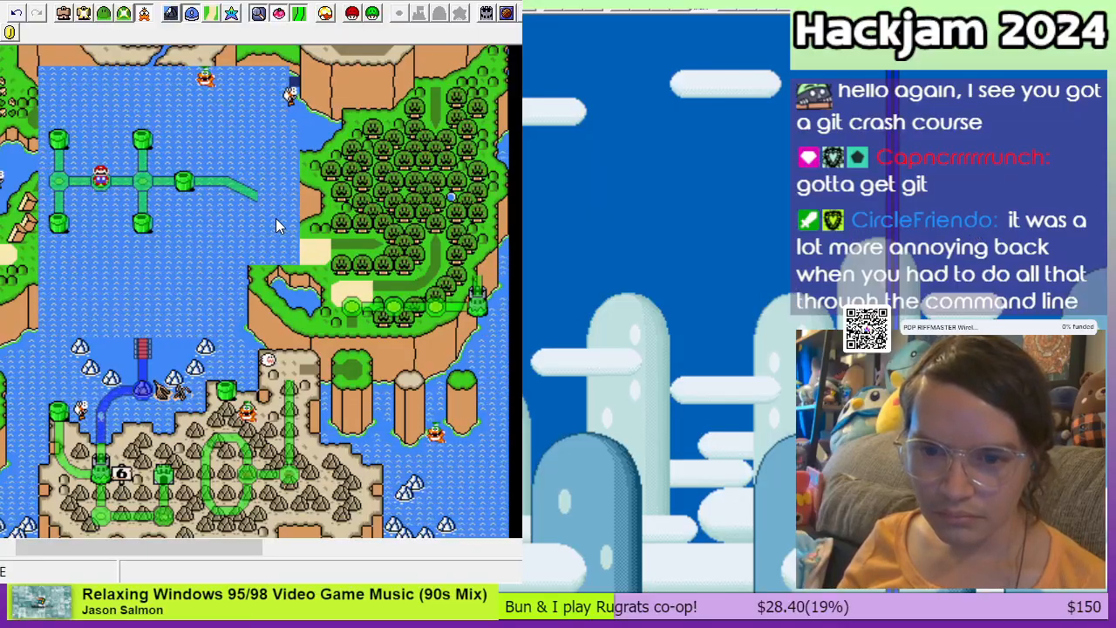
Step: Return to Layer 1 16x16 mode and place a curved path tile in the water just west of the upper sand patch
right_click(256, 182)
click(63, 14)
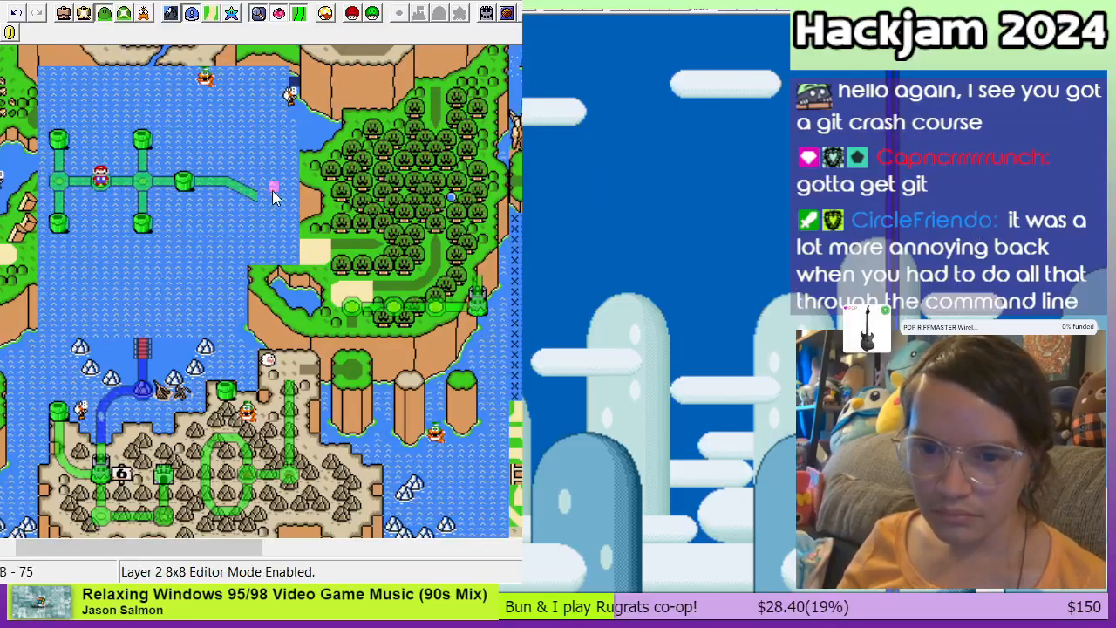
click(66, 16)
click(267, 225)
drag(267, 227, 289, 244)
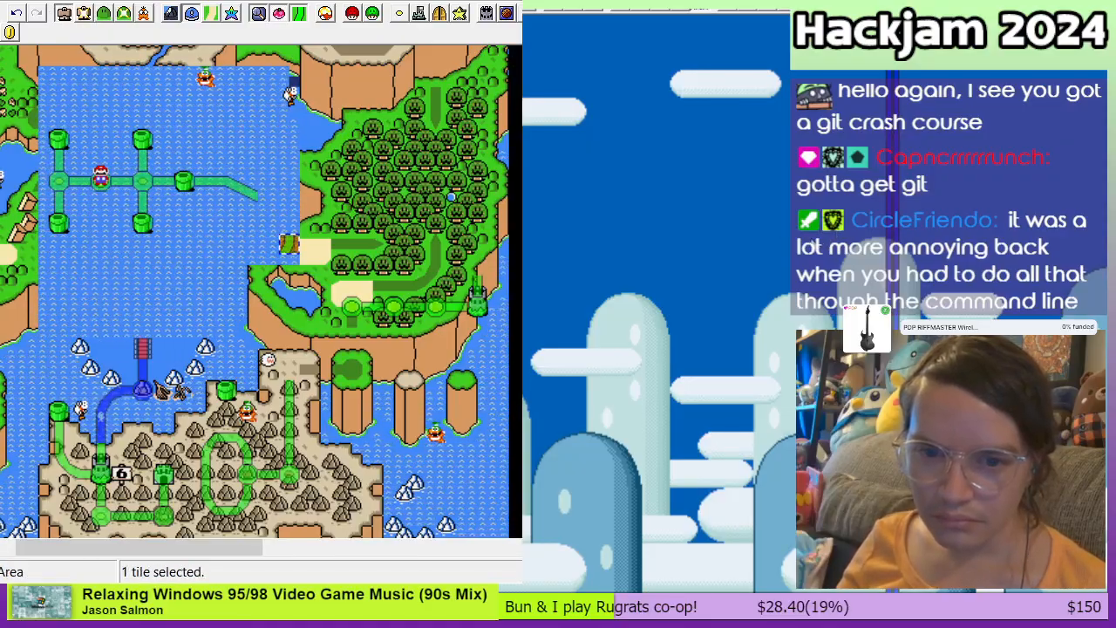
Step: Extend the bent path from the easternmost pipe with a diagonal tile running southeast, deleting the unsuitable trial tile
drag(249, 186, 268, 225)
right_click(266, 187)
key(Delete)
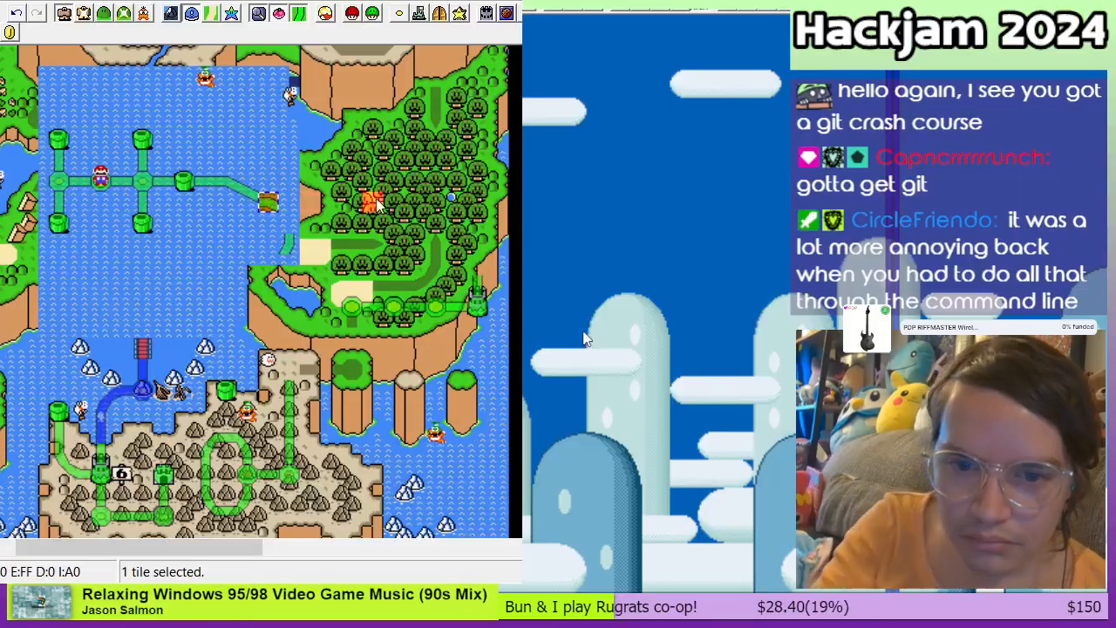
key(Delete)
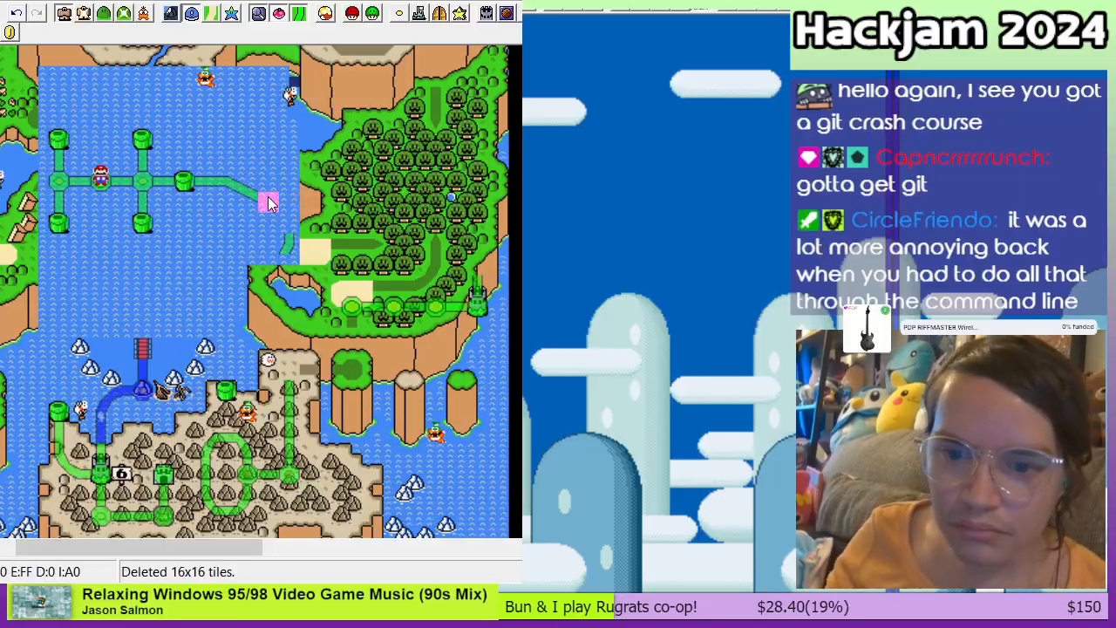
click(273, 180)
click(271, 205)
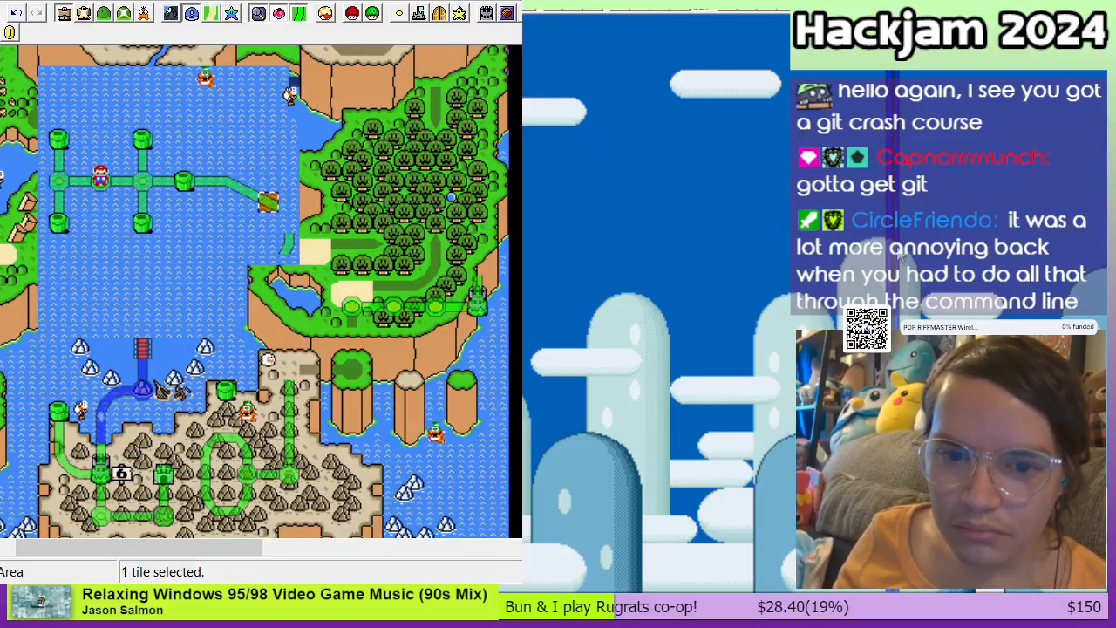
key(Delete)
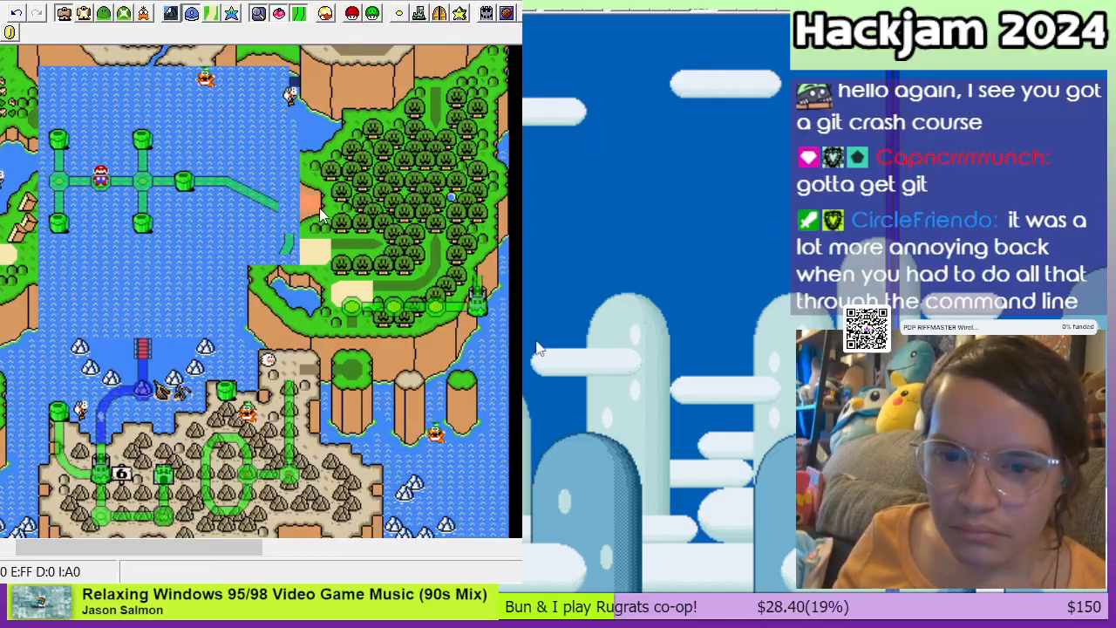
Step: Join the diagonal path to the curved piece beside the sand patch and delete the trial tile placed below it
click(295, 185)
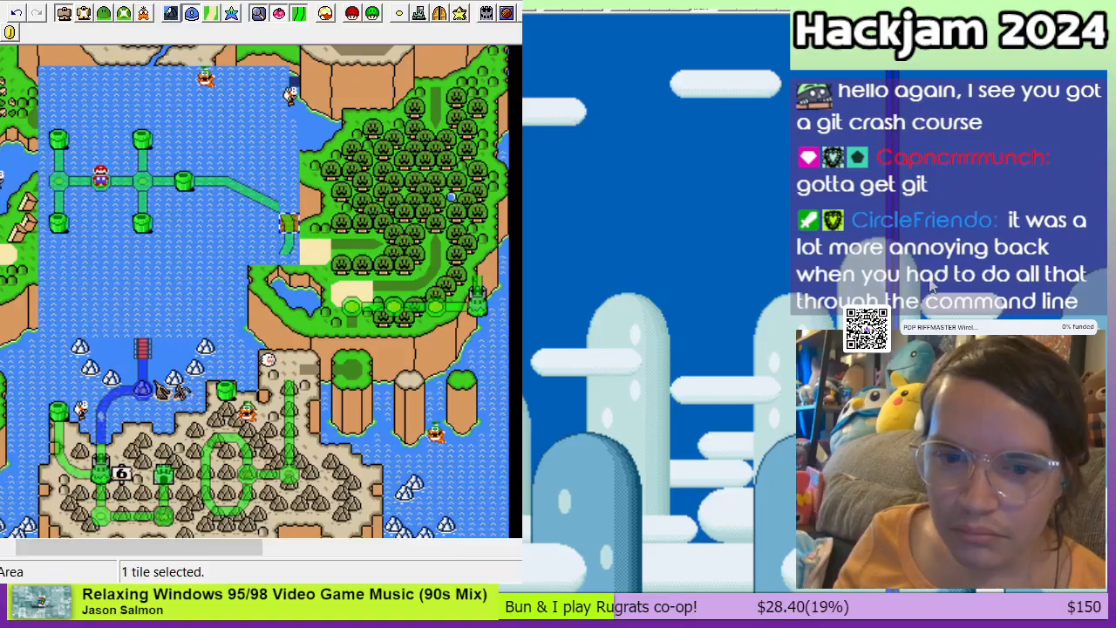
key(Delete)
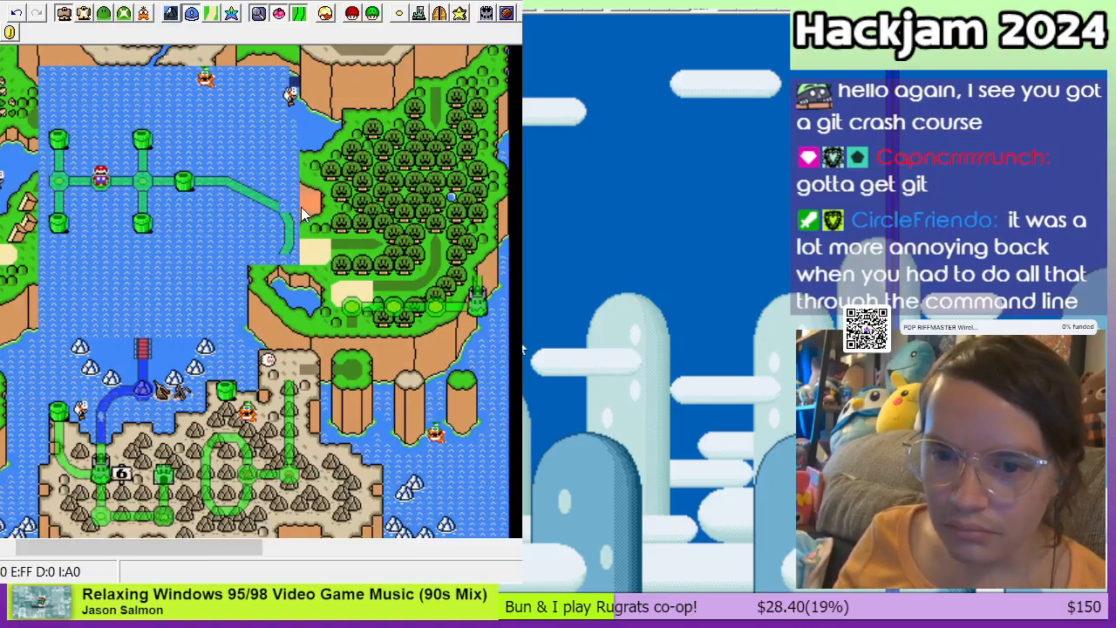
click(269, 163)
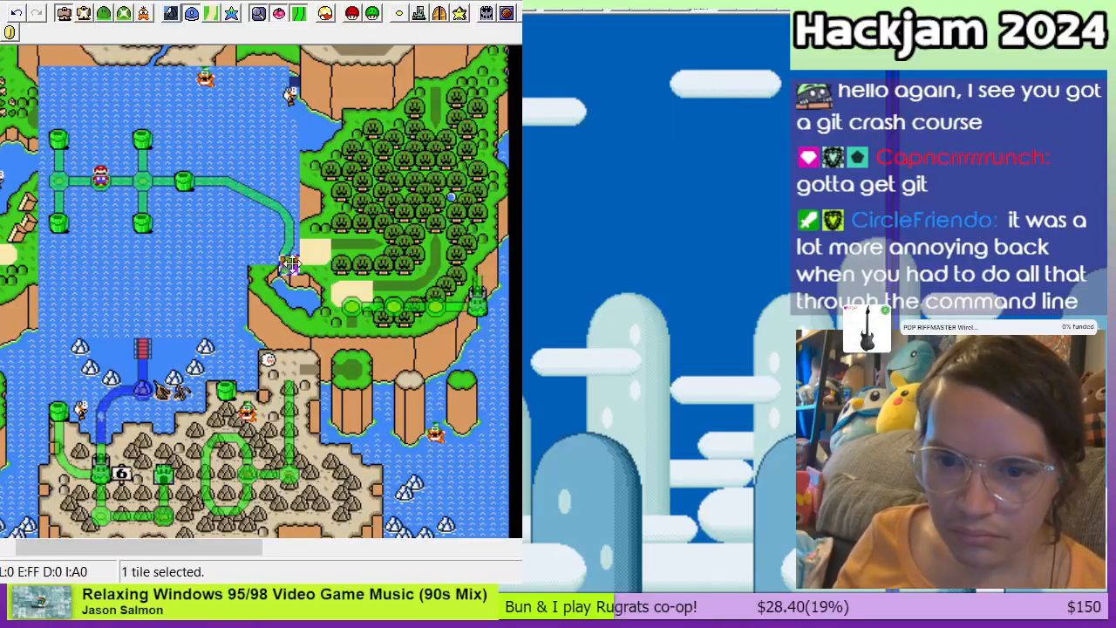
key(Delete)
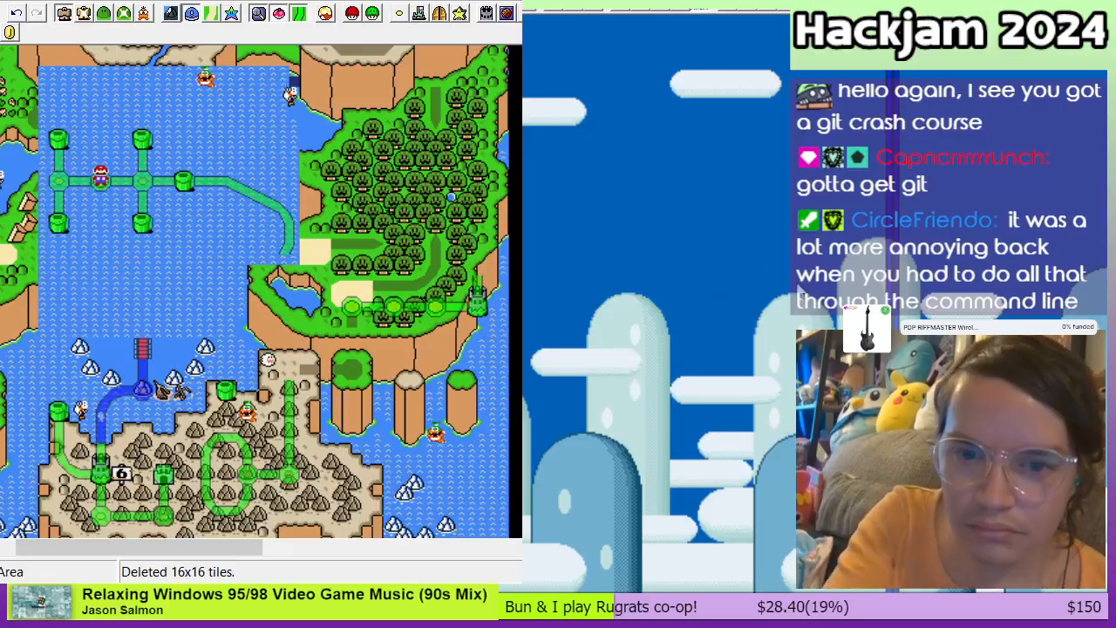
Step: Add a path tile south of the curved piece at the island's north shore, and check the tiles along the bend
click(292, 264)
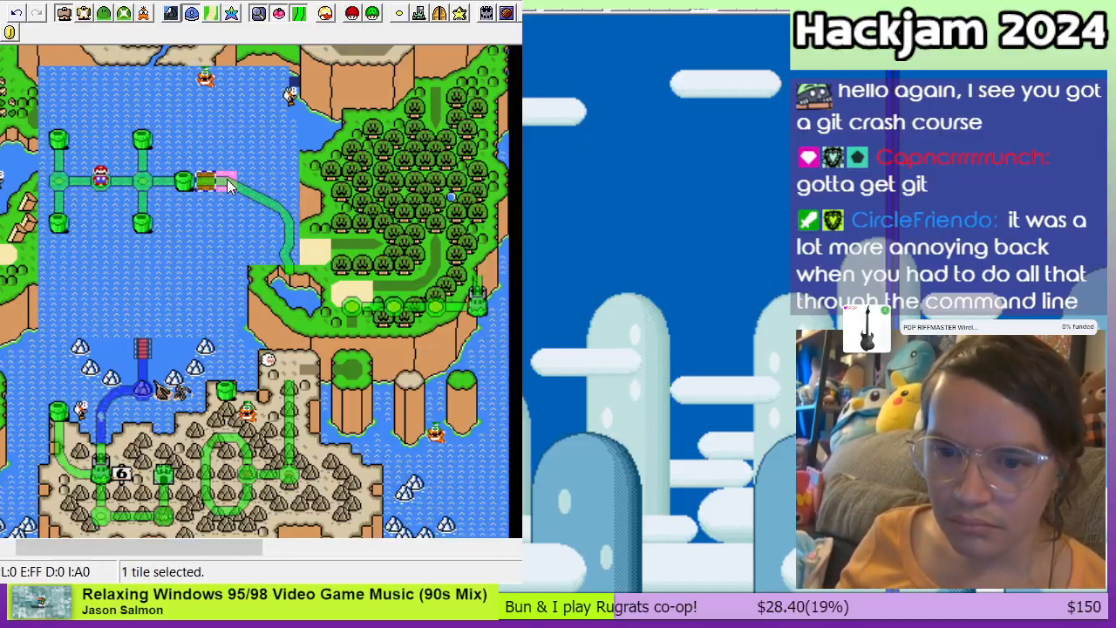
click(228, 180)
click(248, 183)
click(249, 202)
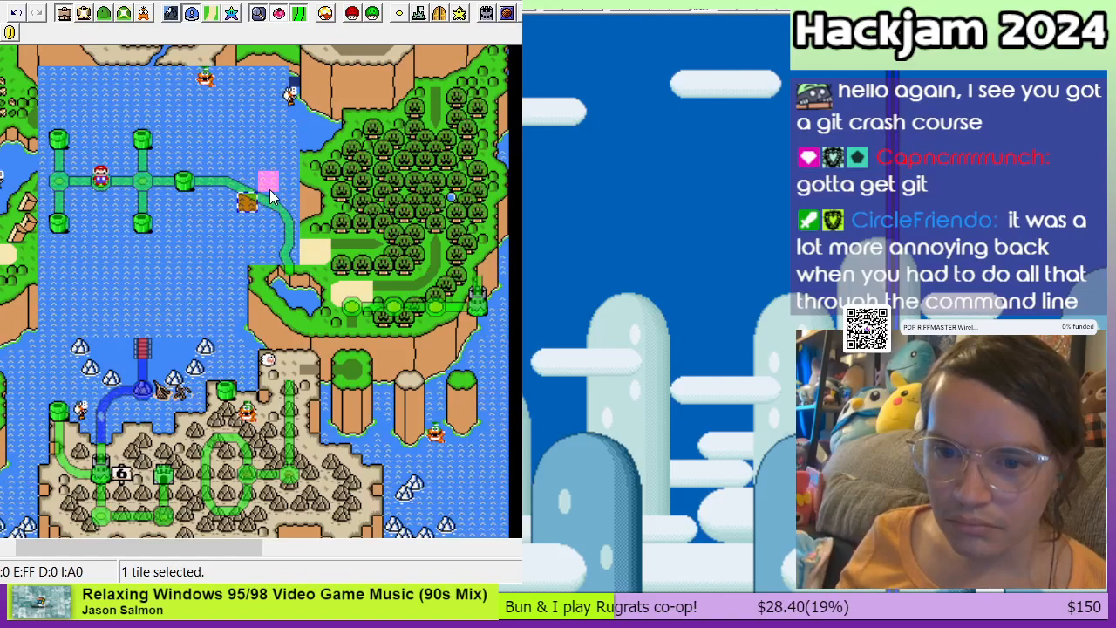
click(270, 187)
click(269, 203)
click(270, 221)
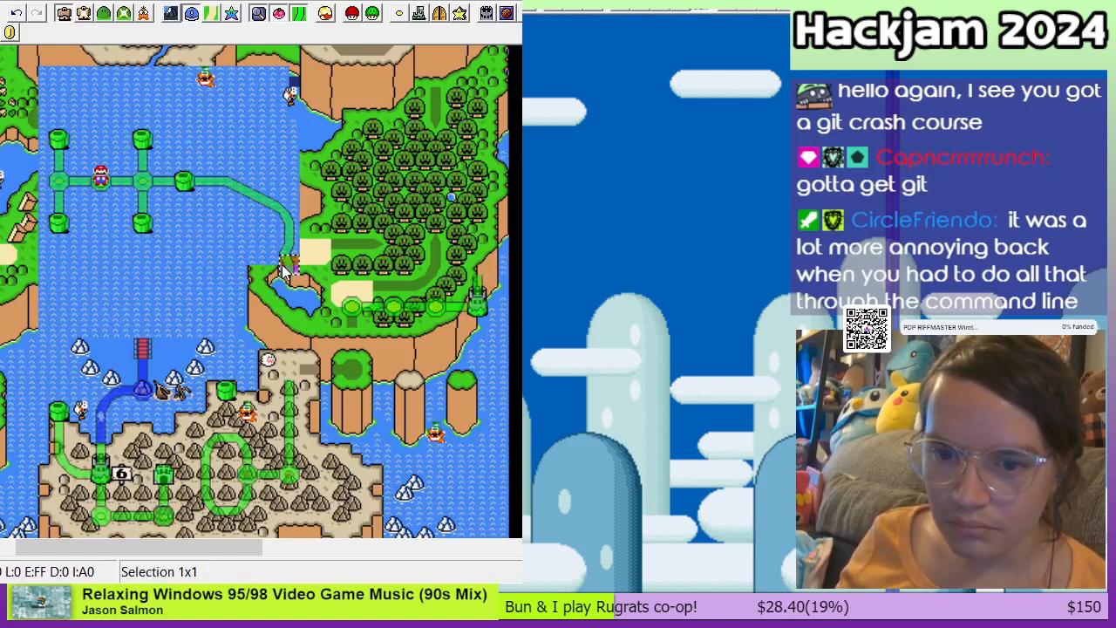
Step: Continue the path straight south across the island's pond and down to the edge of its cliff
click(286, 266)
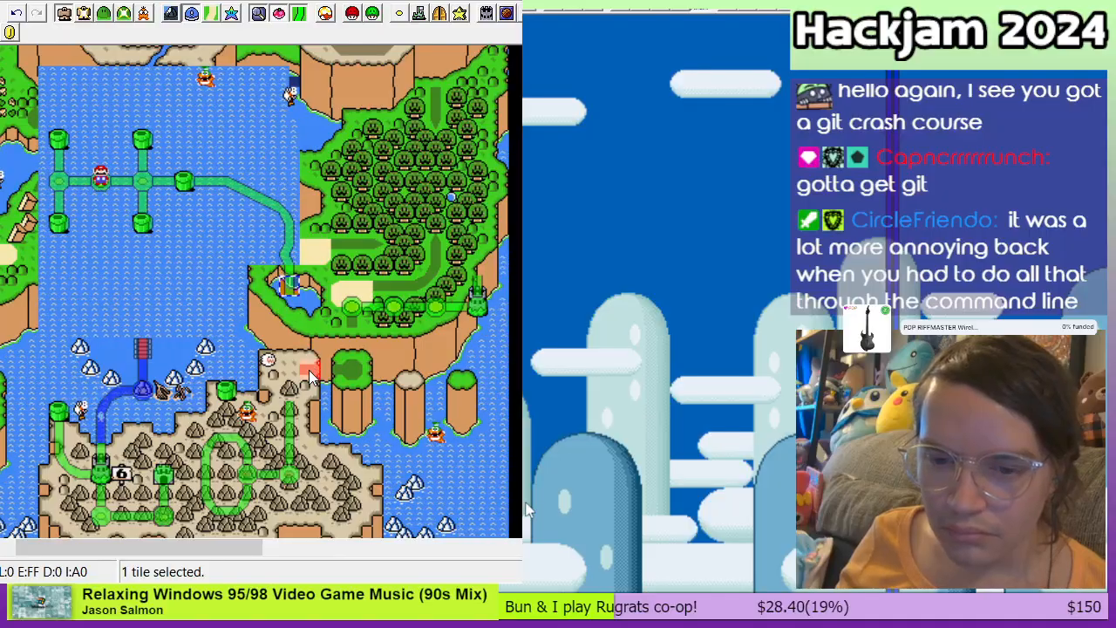
drag(280, 295, 289, 303)
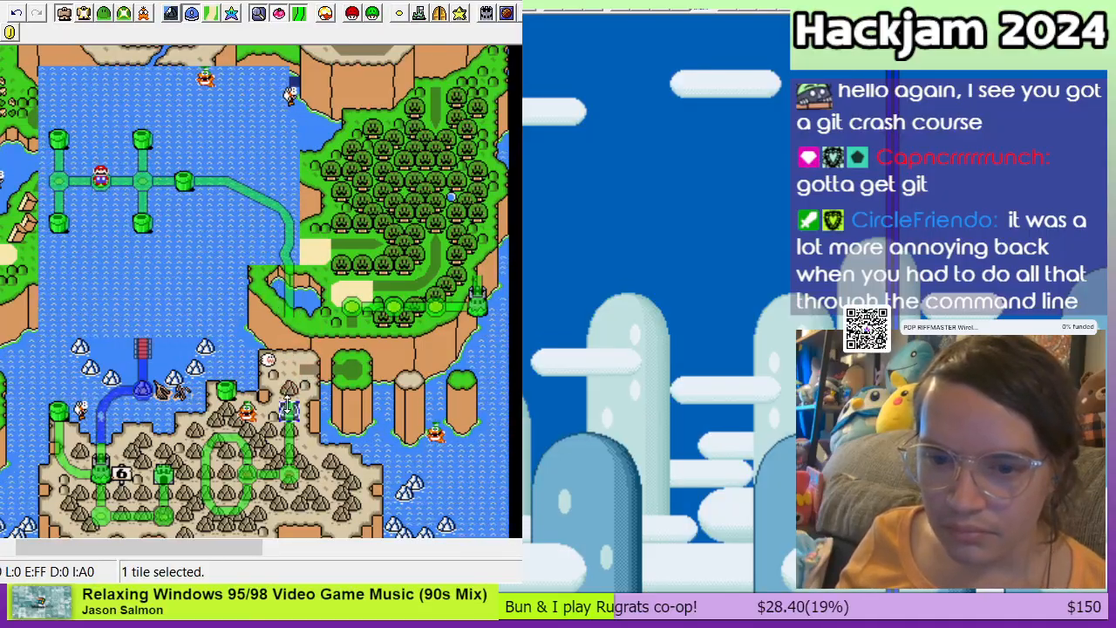
drag(287, 407, 281, 332)
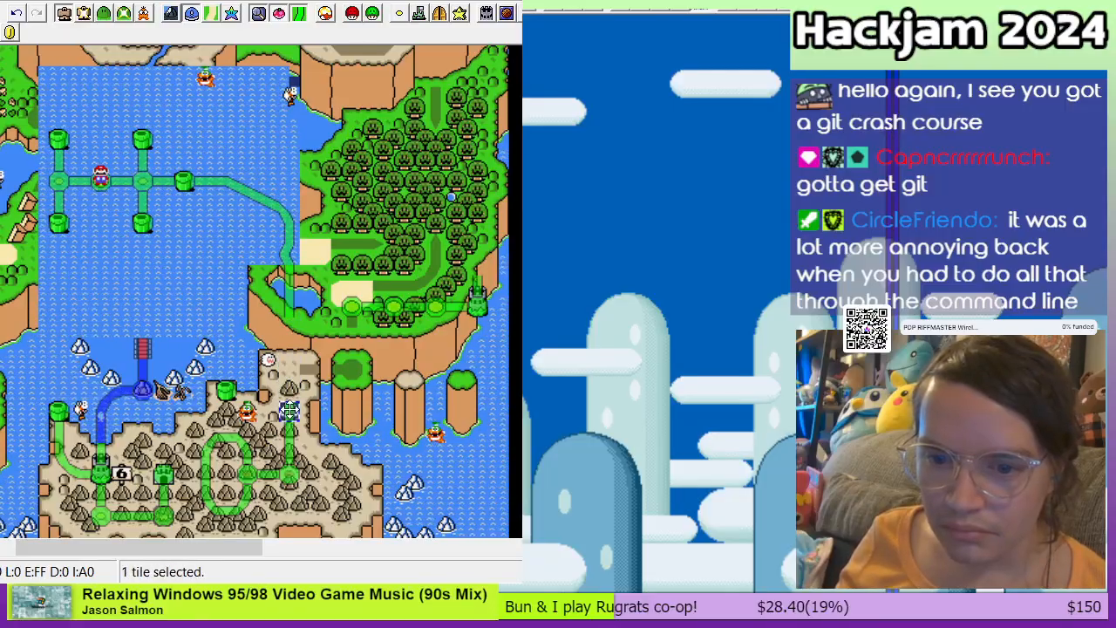
drag(290, 410, 283, 337)
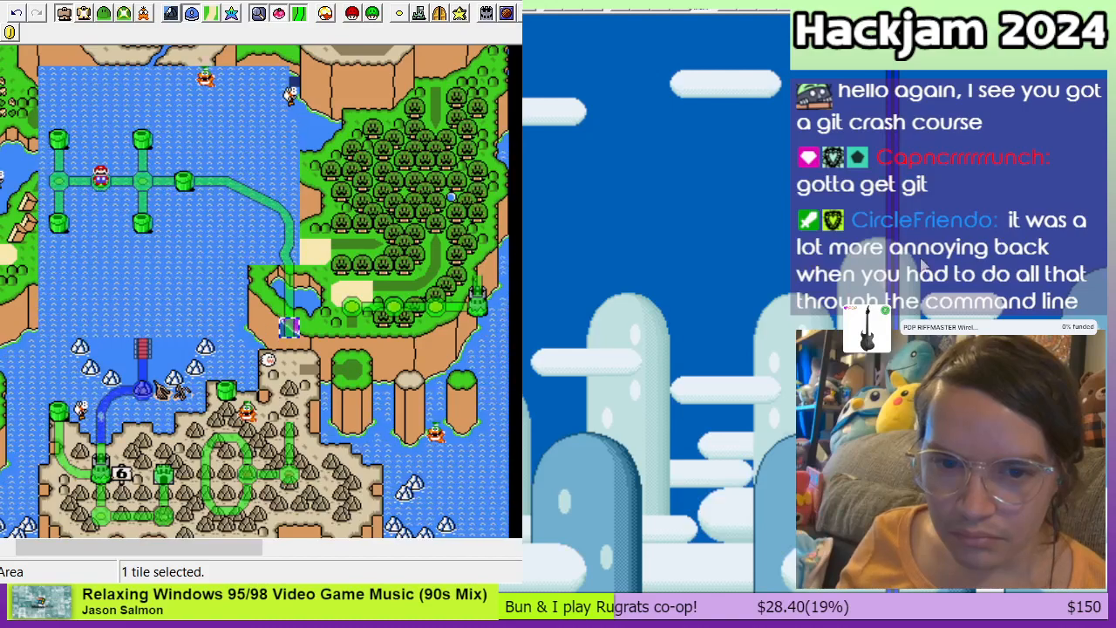
Step: Carry the path down the cliff onto the rocky land's northern tip, deleting the unsuitable trial tiles beside it
click(445, 251)
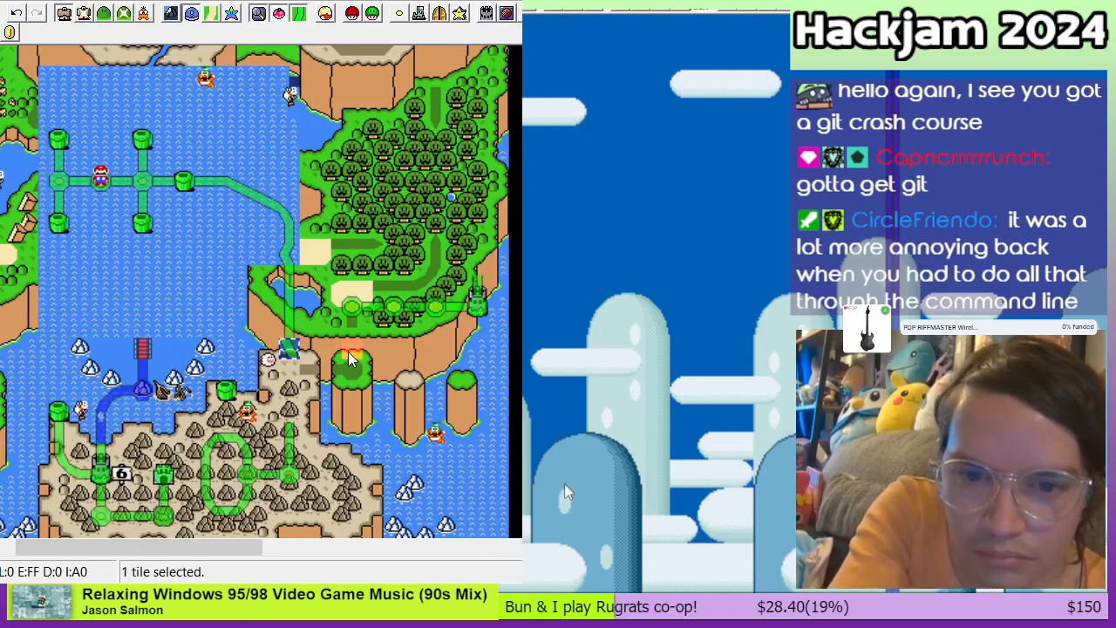
key(Delete)
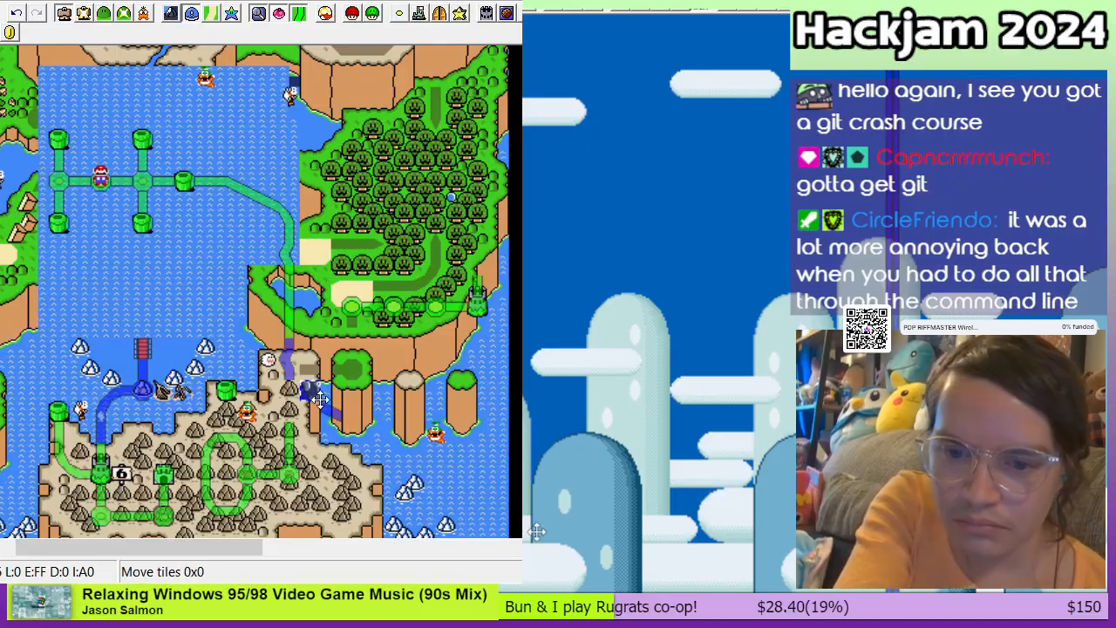
drag(347, 397, 311, 414)
key(Delete)
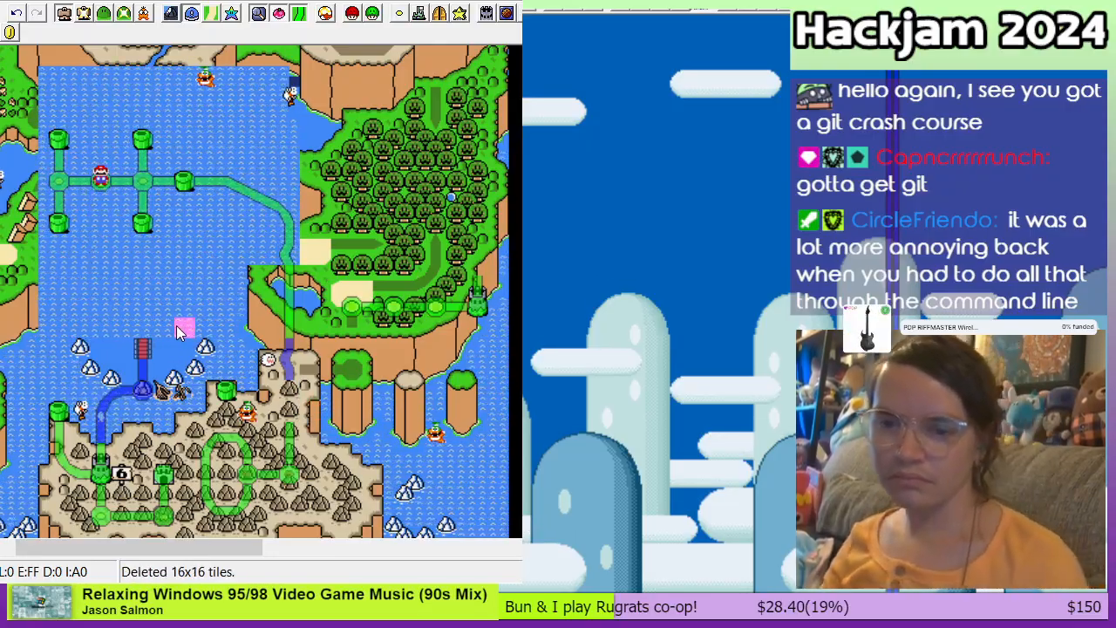
Step: Move the number 1 sign from the castle on the southwestern island to just west of the northwest pipe
scroll(201, 467, up, 3)
drag(179, 544, 135, 546)
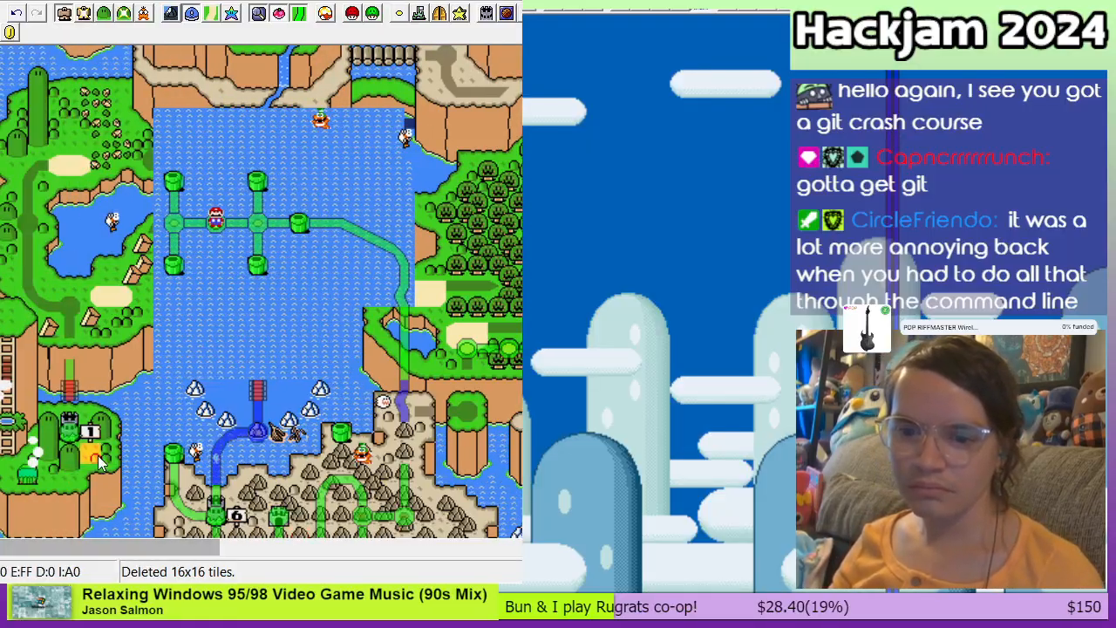
drag(93, 436, 152, 182)
Step: Look through the submaps south of the main map for other level-number signs
scroll(200, 314, down, 5)
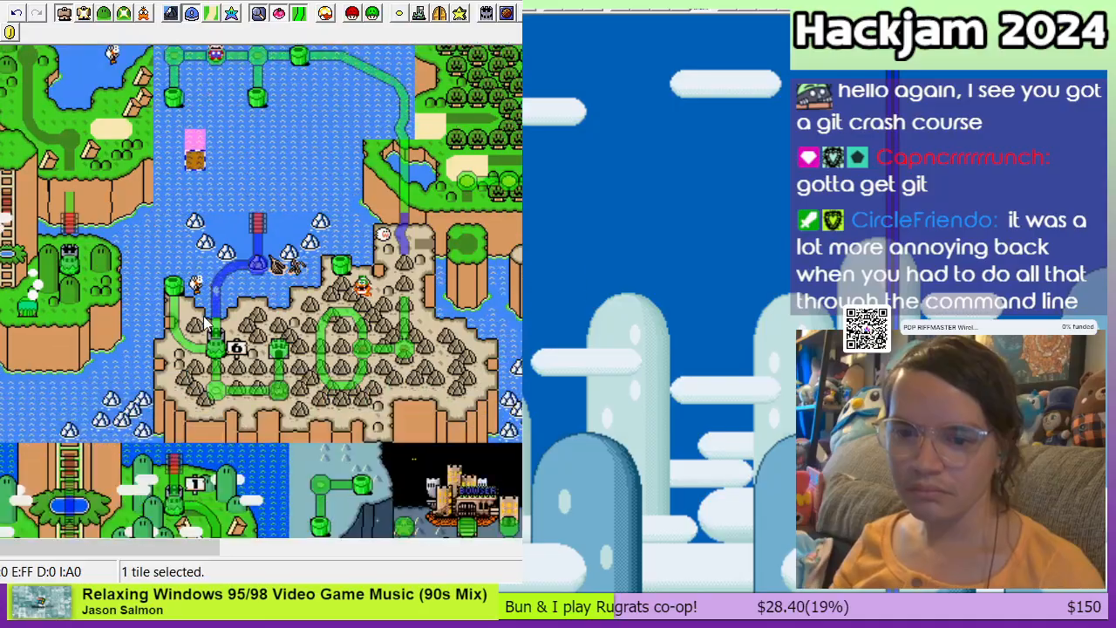
scroll(205, 327, down, 4)
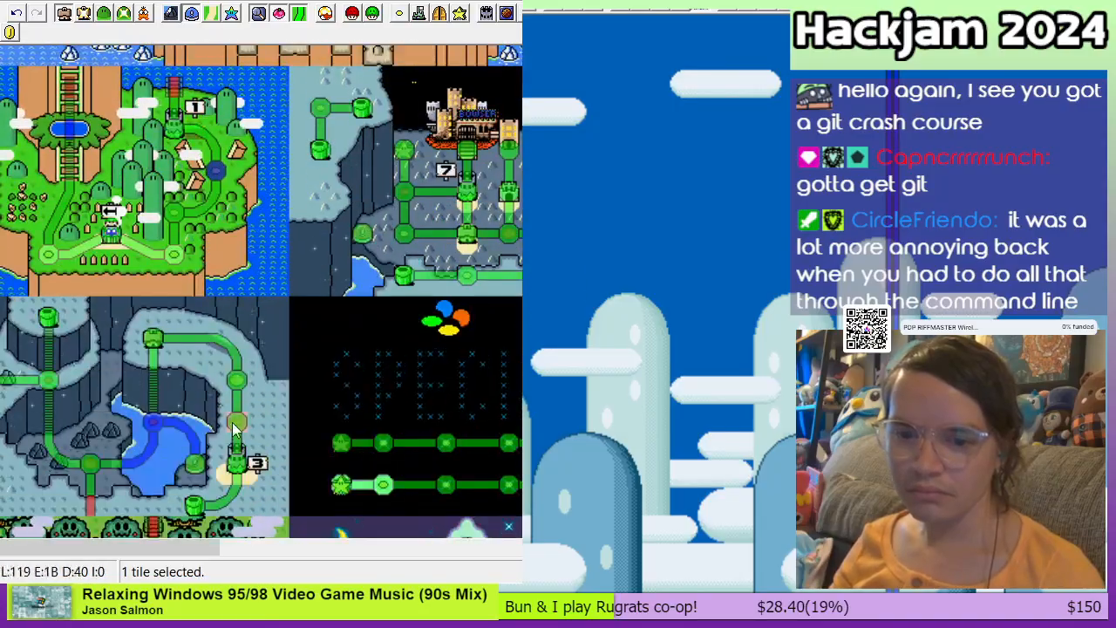
scroll(234, 427, down, 5)
scroll(236, 401, up, 8)
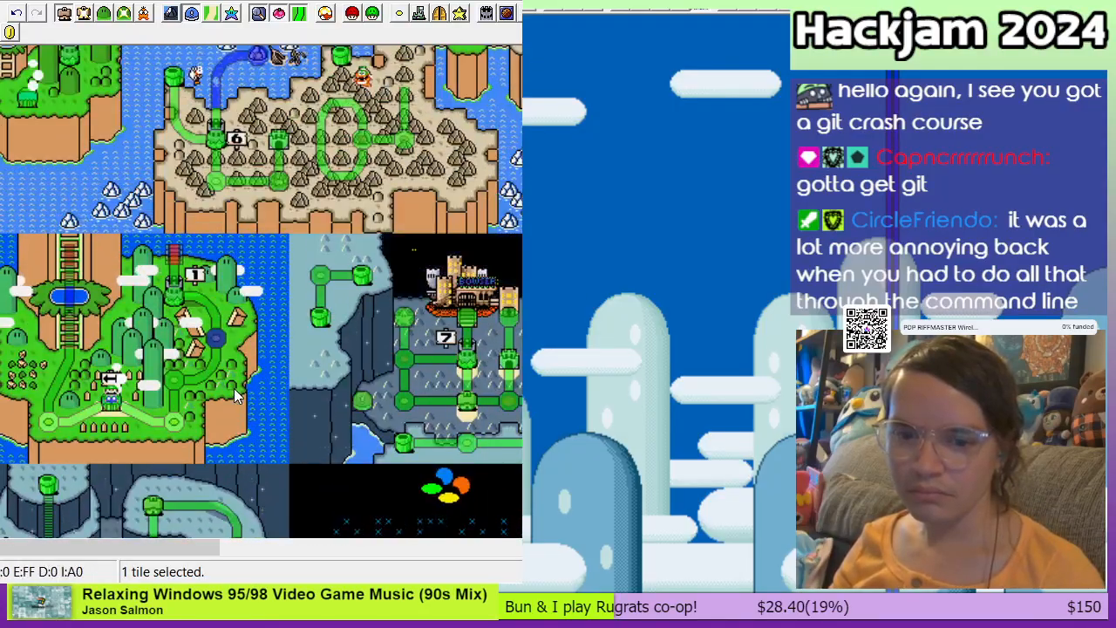
scroll(234, 396, down, 8)
scroll(234, 396, up, 8)
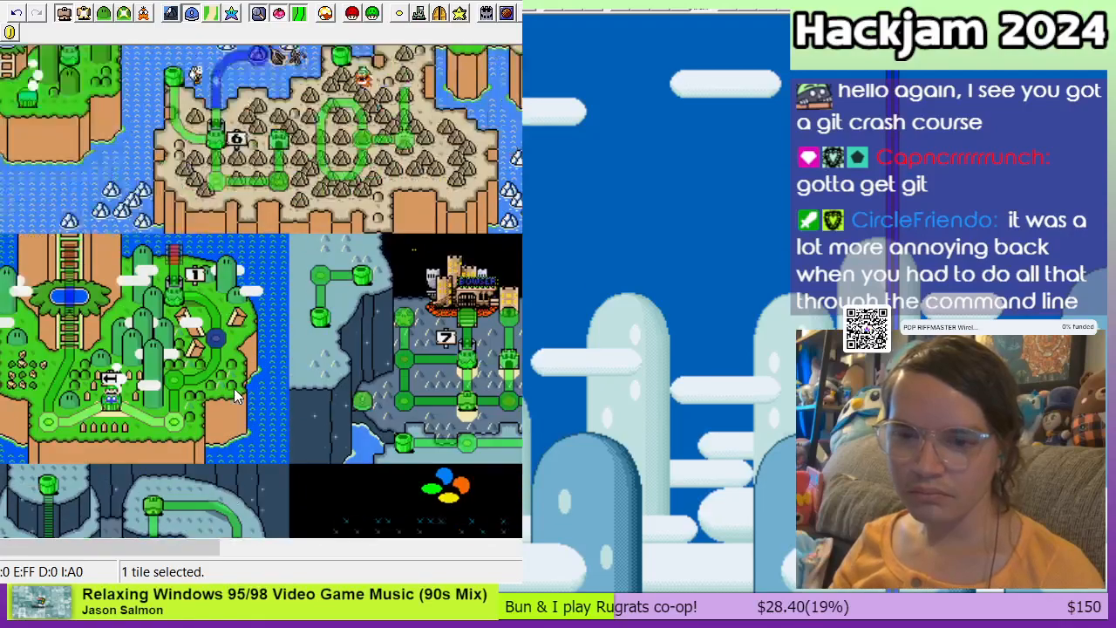
scroll(234, 395, up, 10)
scroll(233, 397, down, 3)
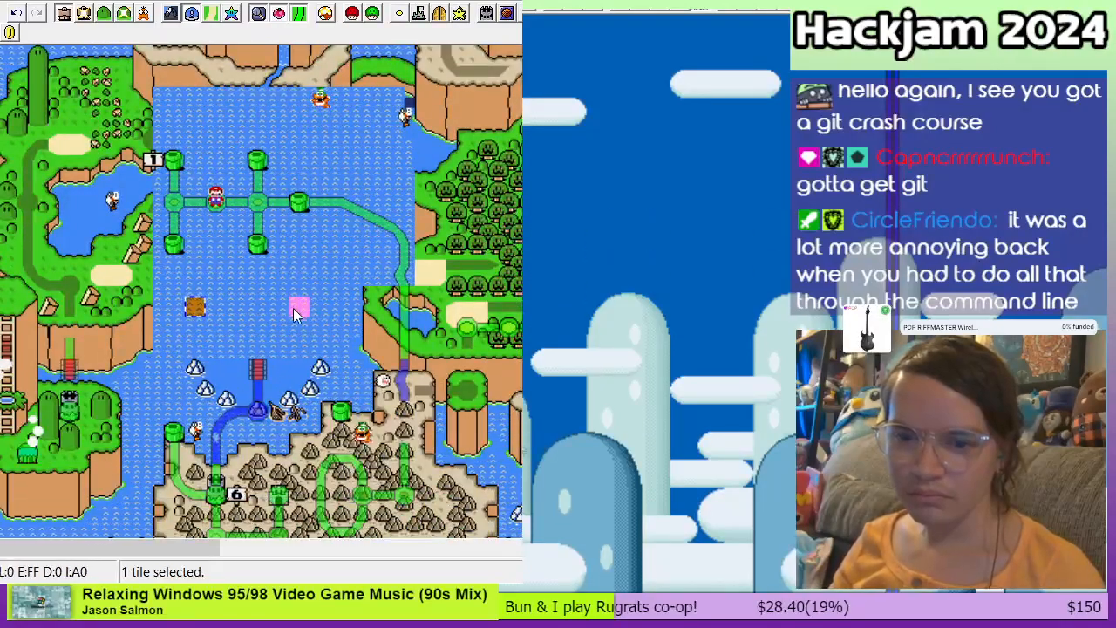
Step: Replace the 1 sign west of the northwest pipe, and place signs 2 and 3 west of the southwest and northeast pipes
key(Delete)
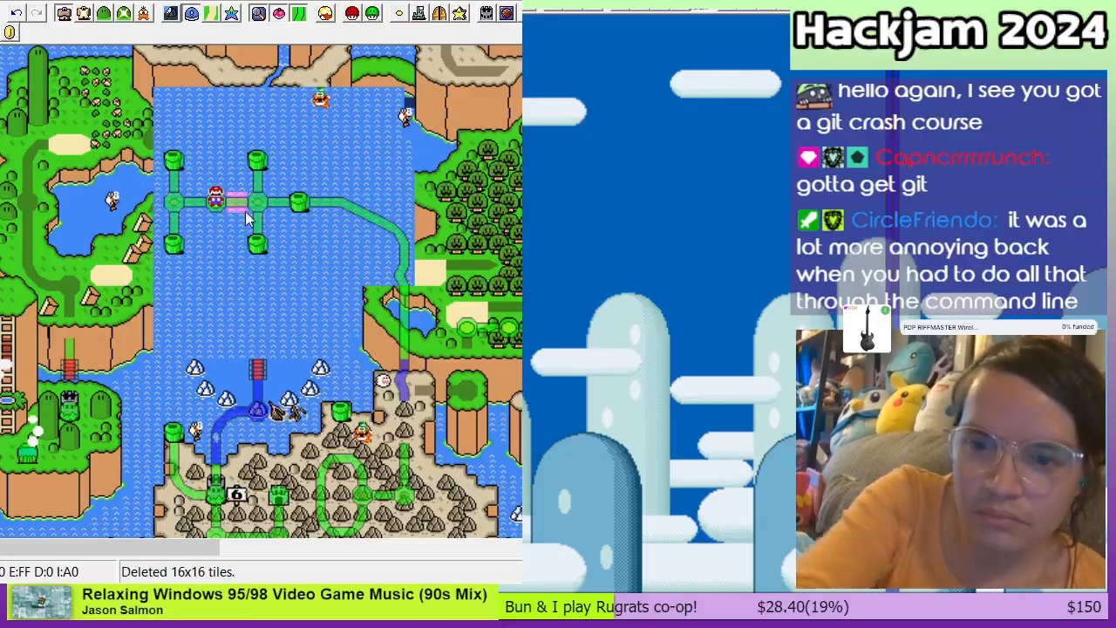
click(147, 174)
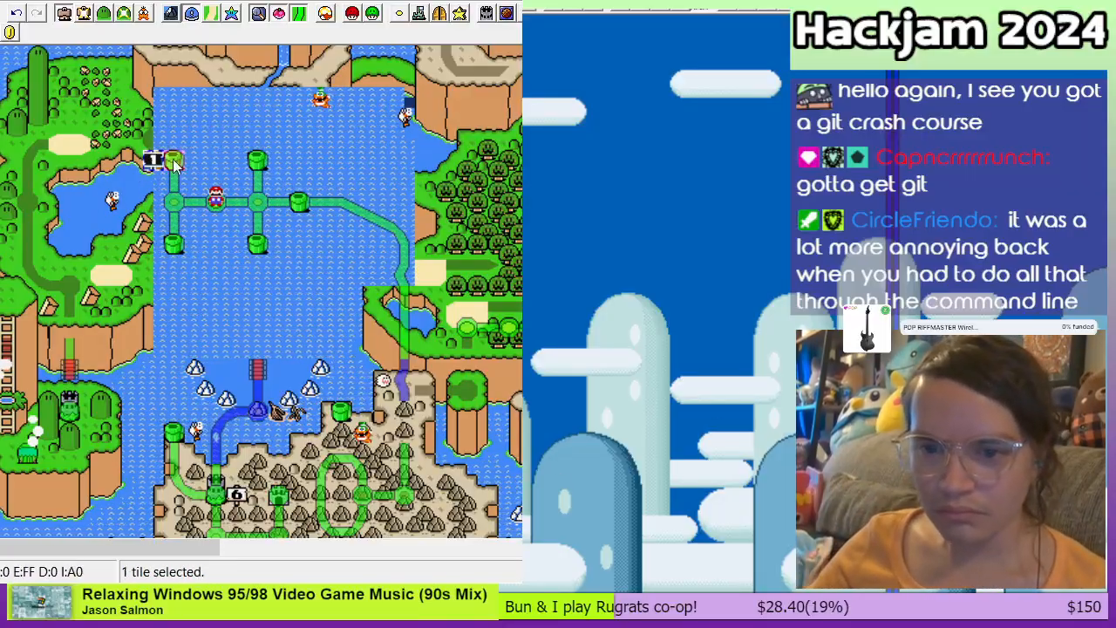
click(158, 248)
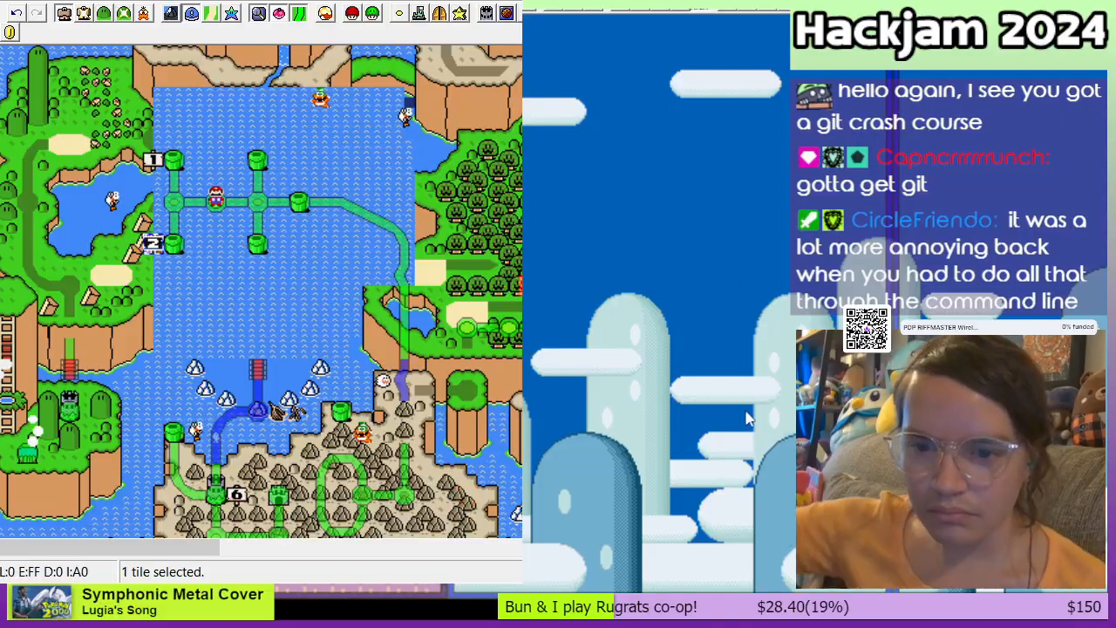
right_click(236, 161)
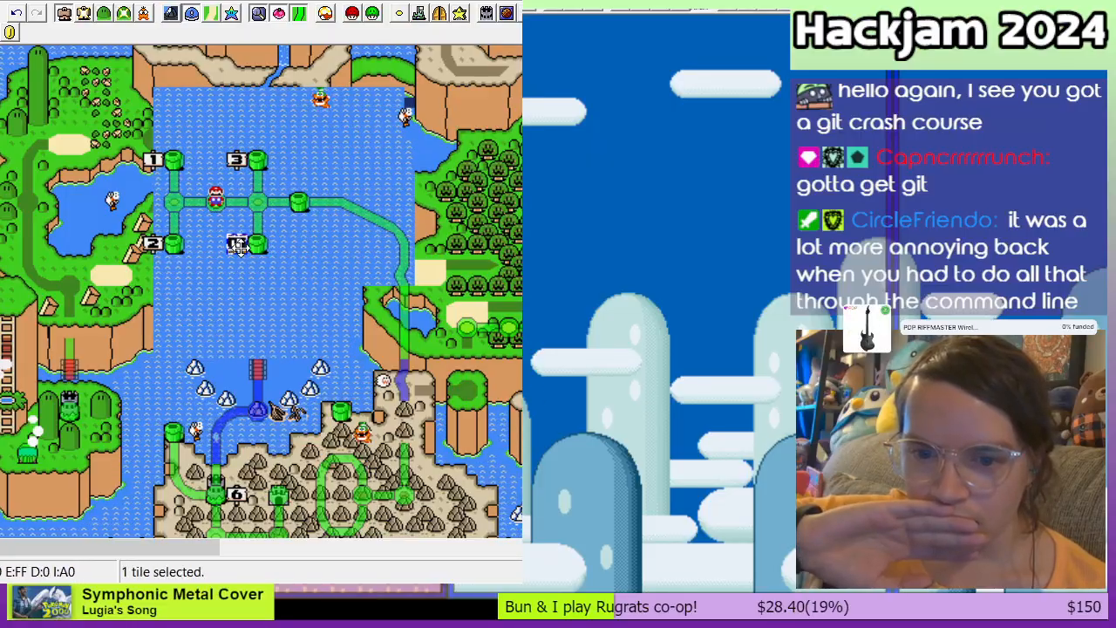
Step: Place level number tiles 4, 5 and 6 beside the lower middle pipe, above the pipe east of it, and near the eastern pond
right_click(237, 245)
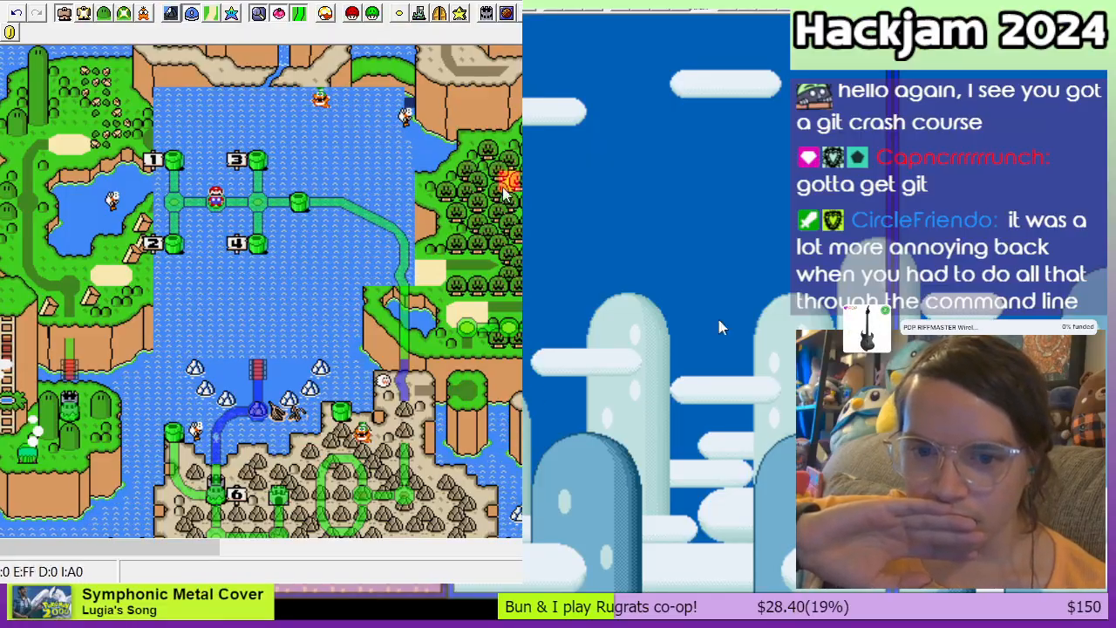
right_click(300, 180)
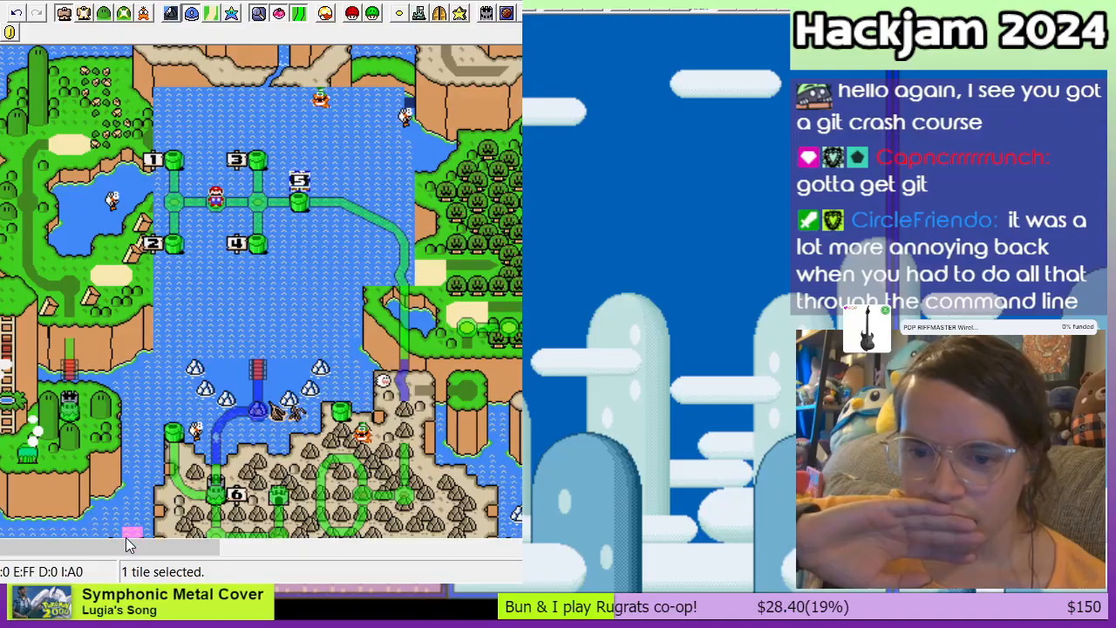
drag(126, 541, 166, 536)
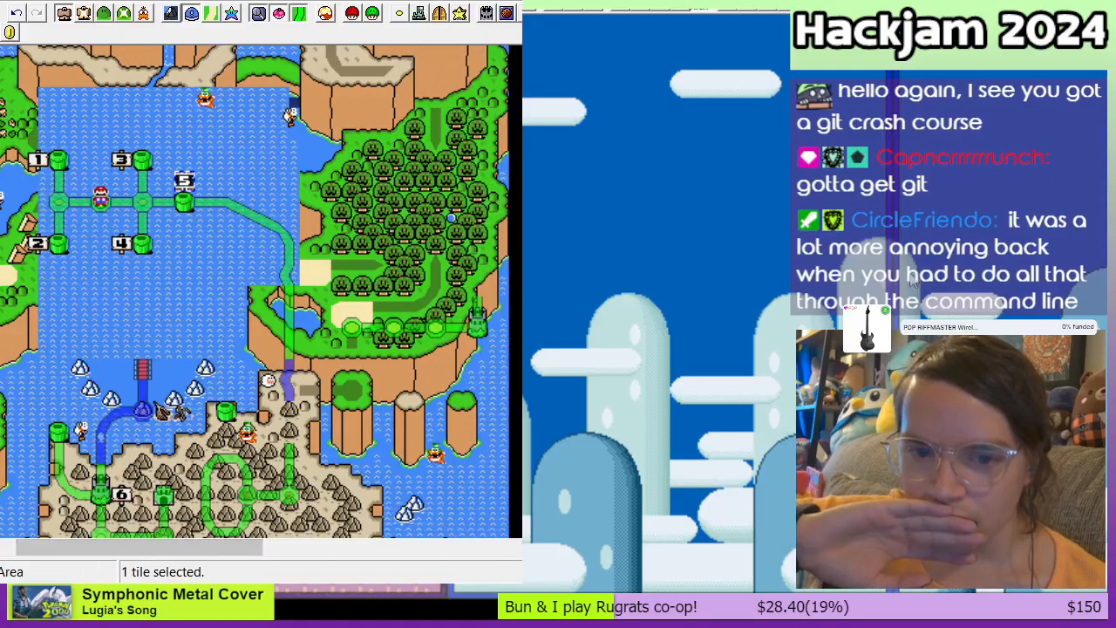
click(910, 277)
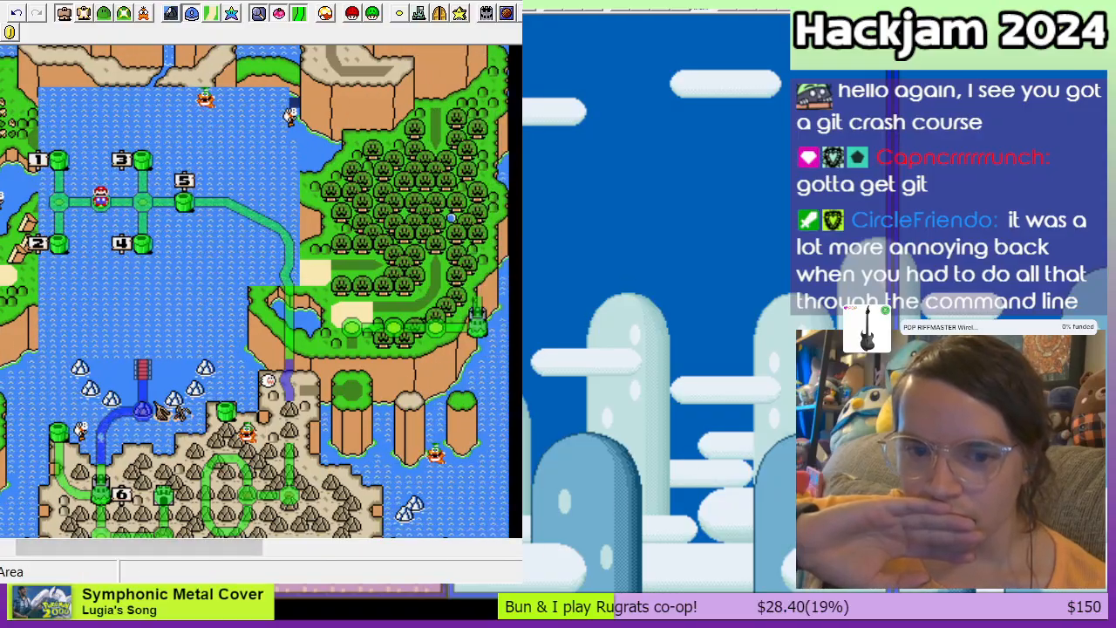
right_click(332, 309)
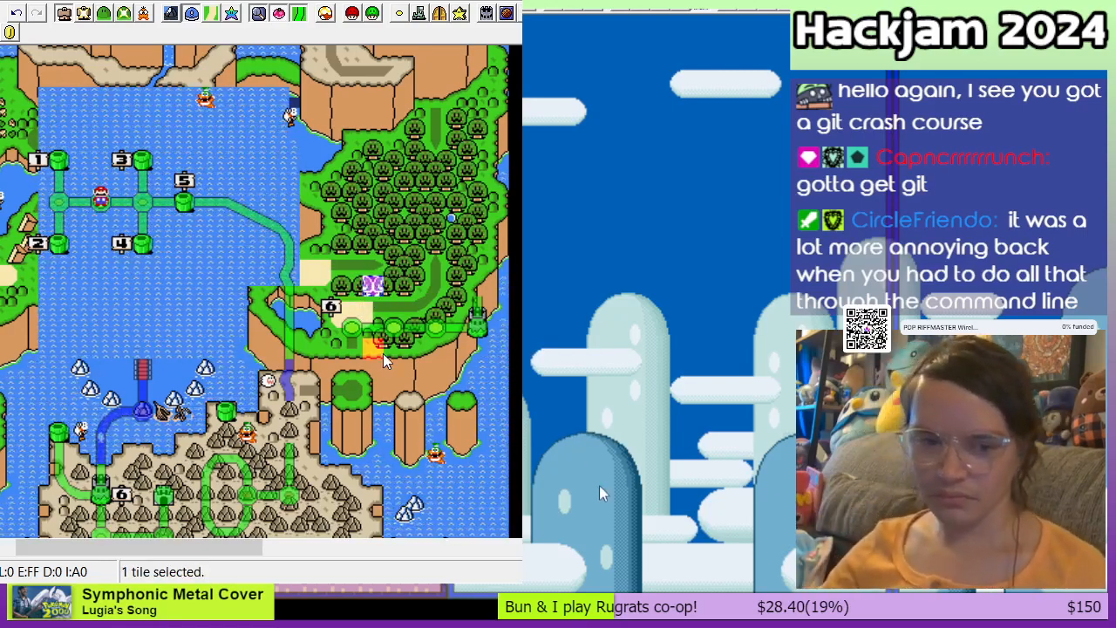
Step: Delete the path, pipe, castle and number tiles across the rocky southern island and the rock-ringed water above it
drag(219, 547, 179, 568)
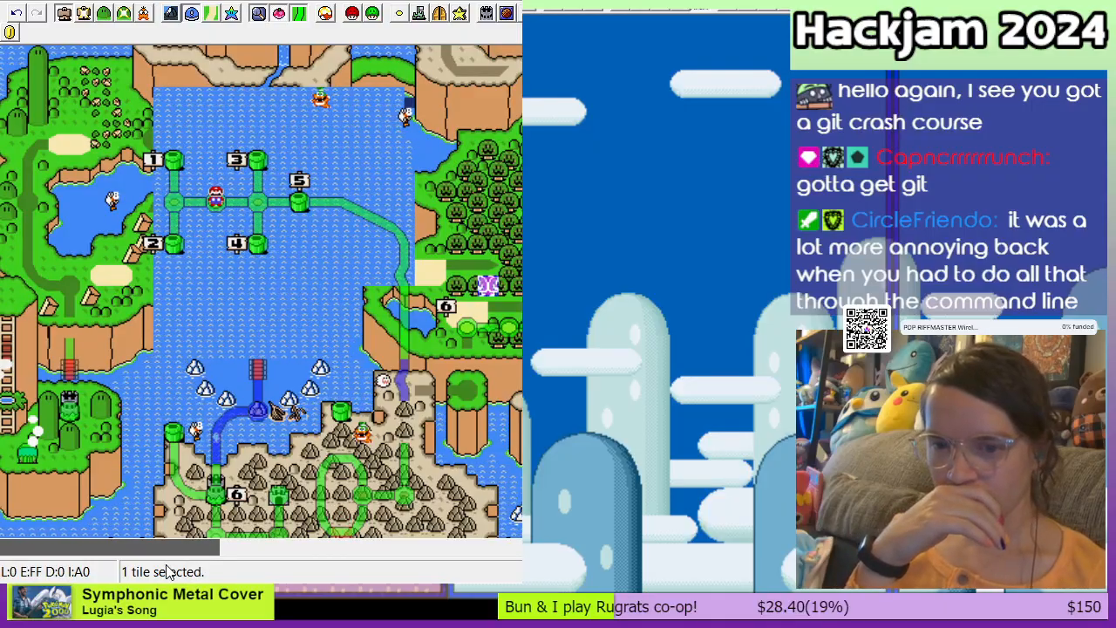
scroll(236, 373, down, 3)
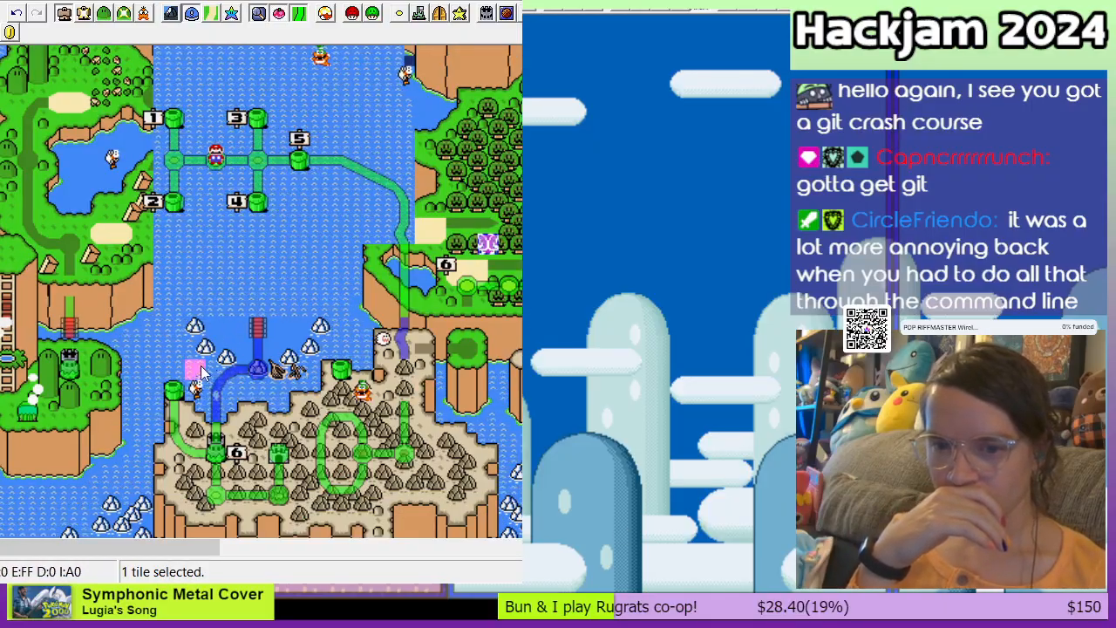
drag(299, 324, 109, 502)
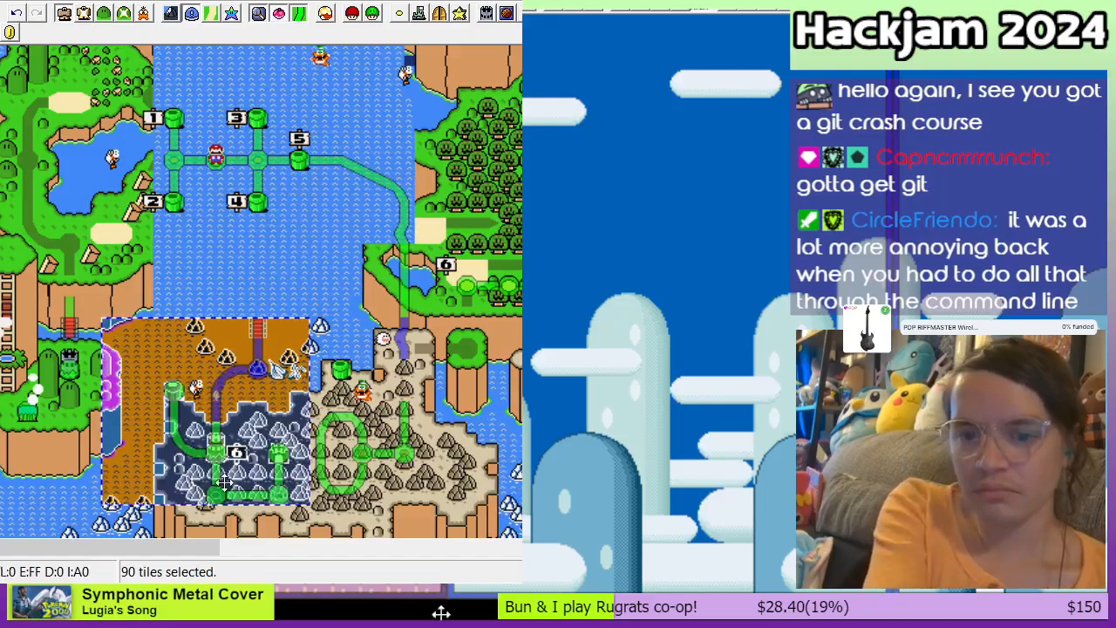
key(Delete)
drag(316, 330, 450, 497)
key(Delete)
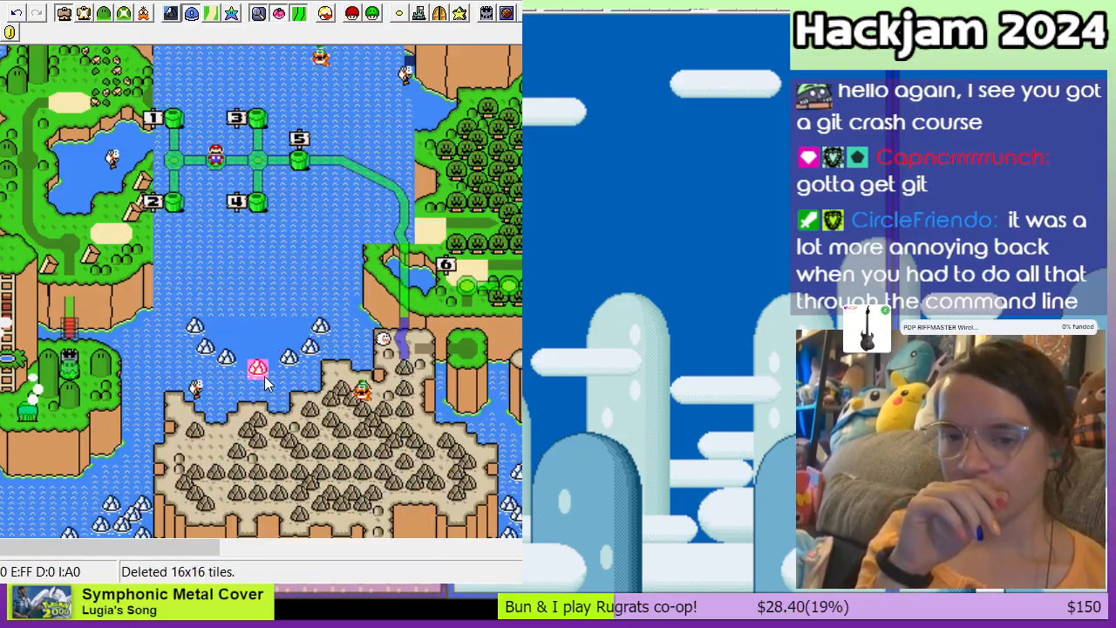
click(320, 308)
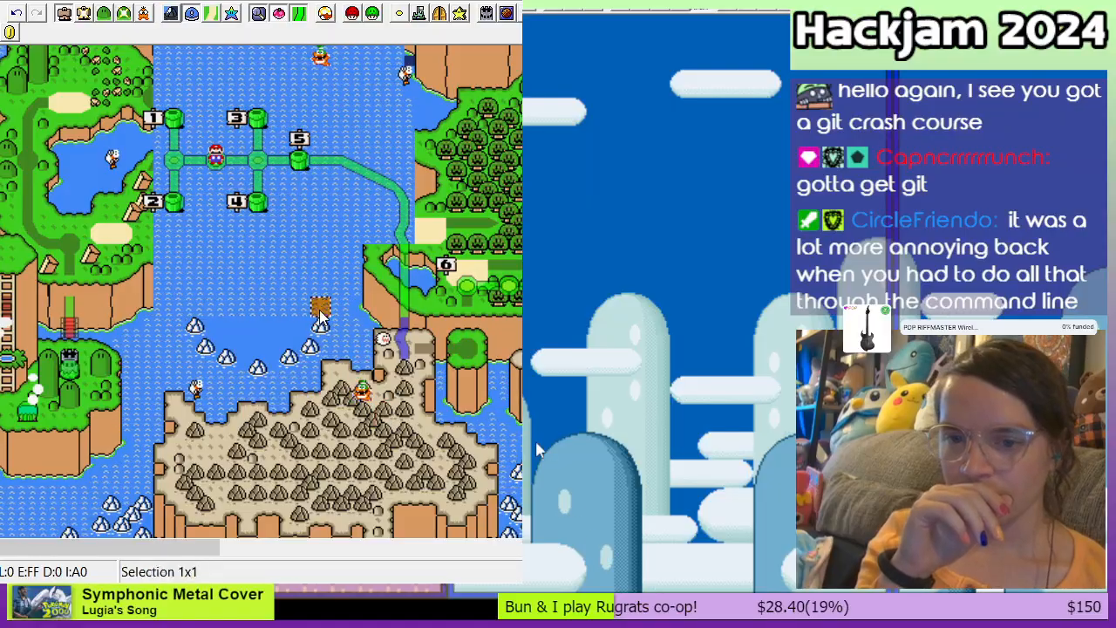
Step: Delete the bridge, castle, pipe and other level tiles on the small green southwestern island
scroll(319, 314, down, 3)
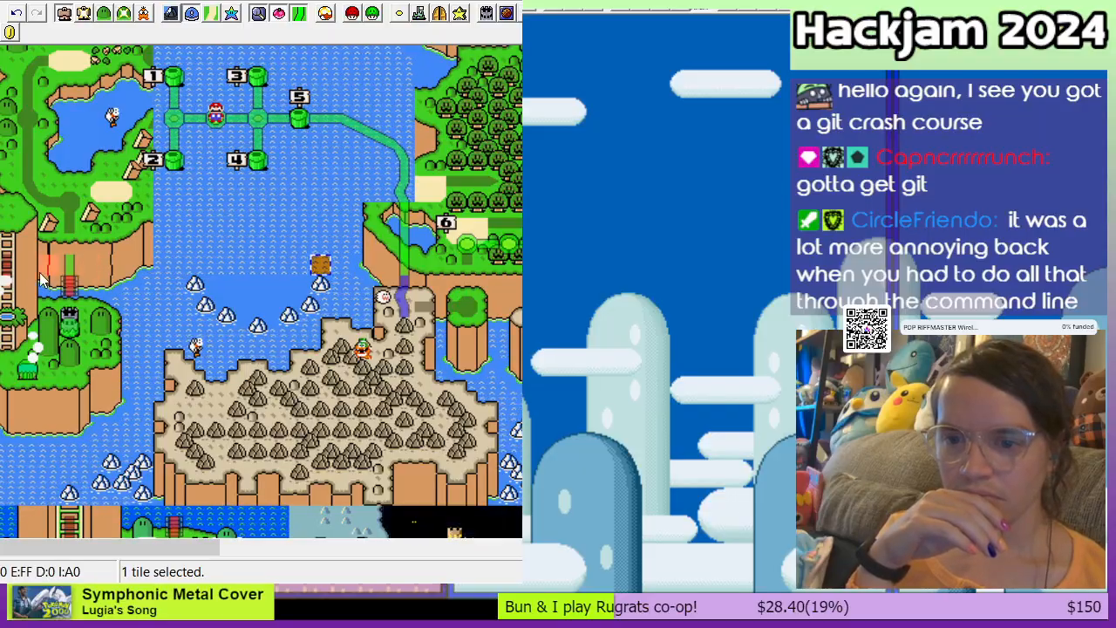
drag(7, 280, 91, 392)
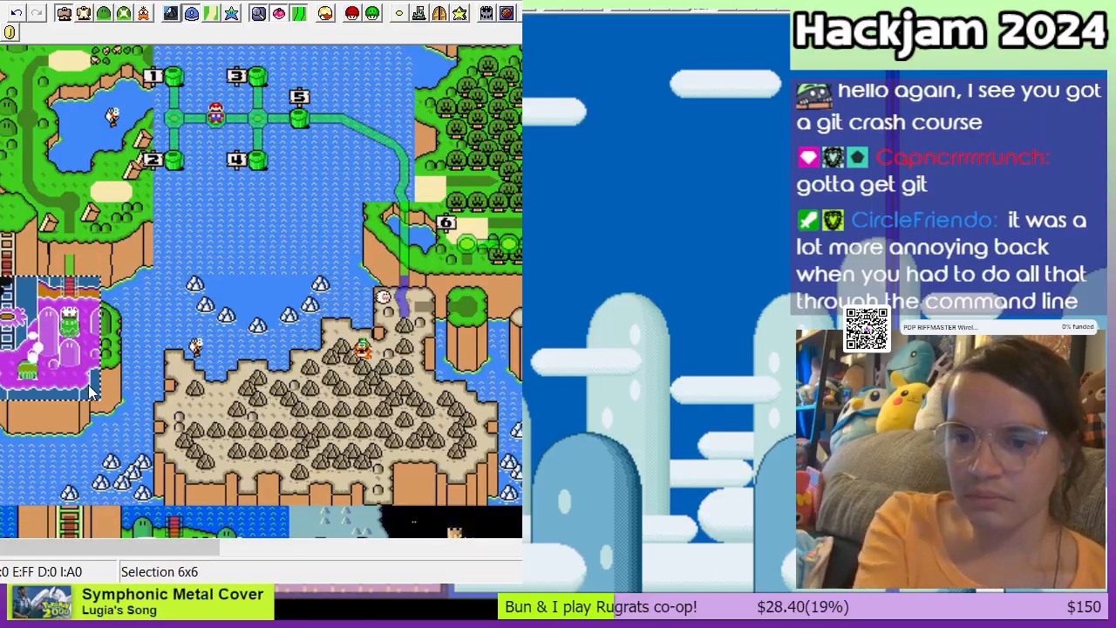
key(Delete)
Step: Try deleting the five green pipe tiles beside level numbers 1 to 5
scroll(91, 381, up, 3)
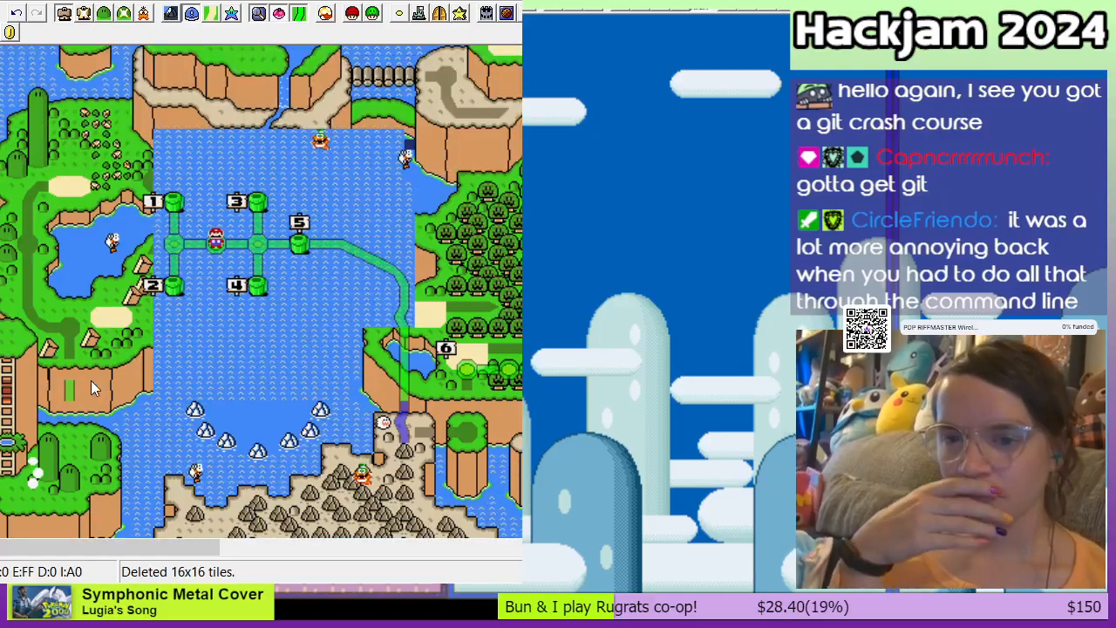
click(177, 245)
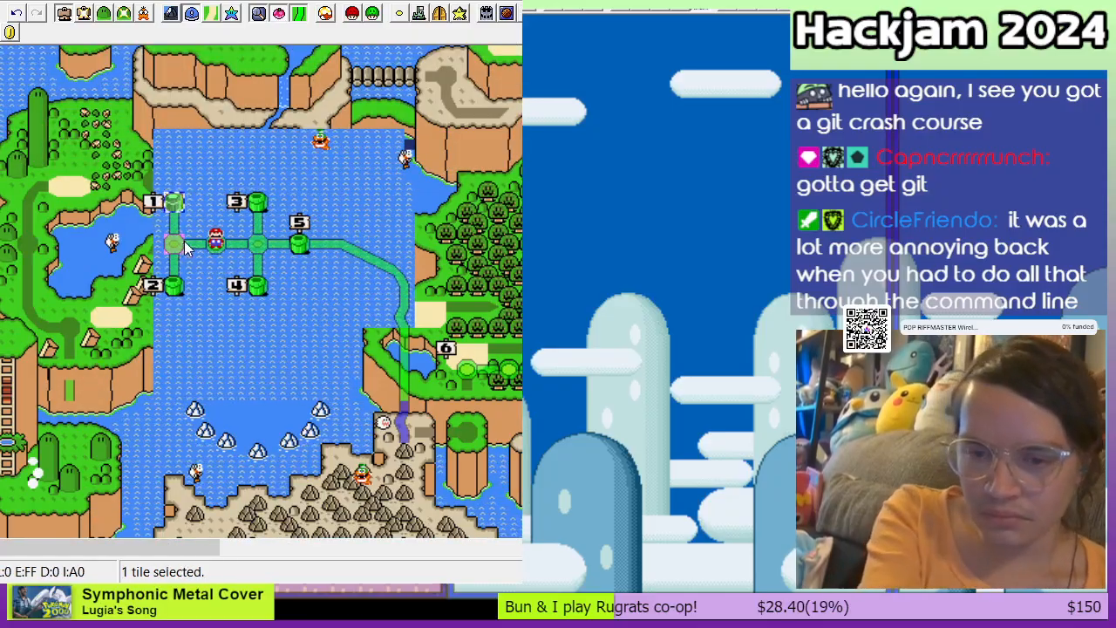
key(Delete)
click(177, 284)
key(Delete)
click(257, 205)
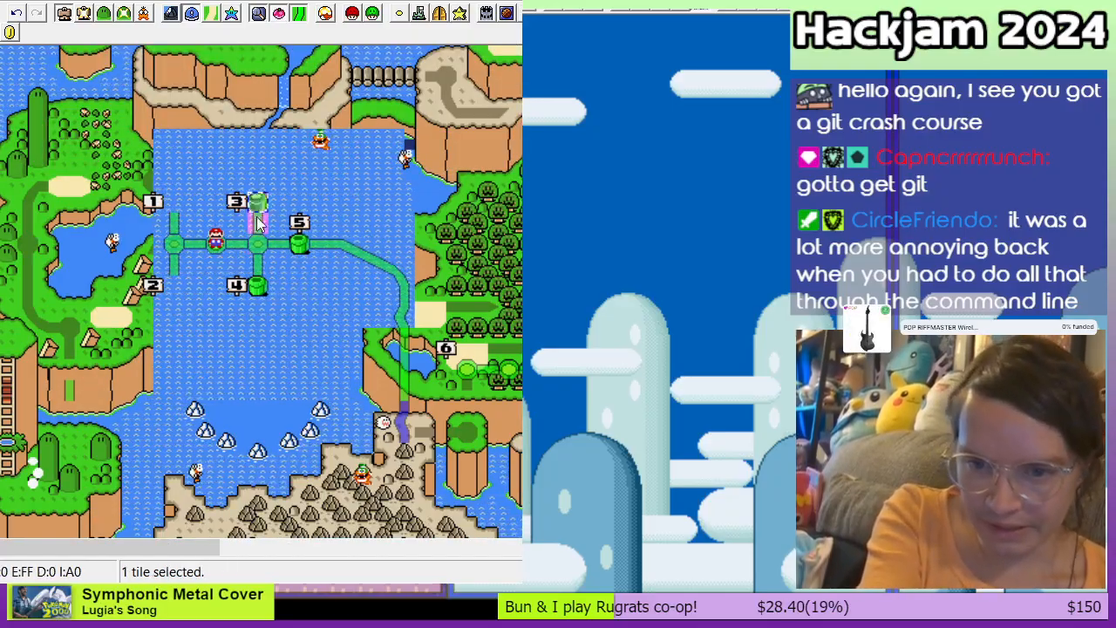
key(Delete)
click(258, 287)
key(Delete)
click(301, 247)
key(Delete)
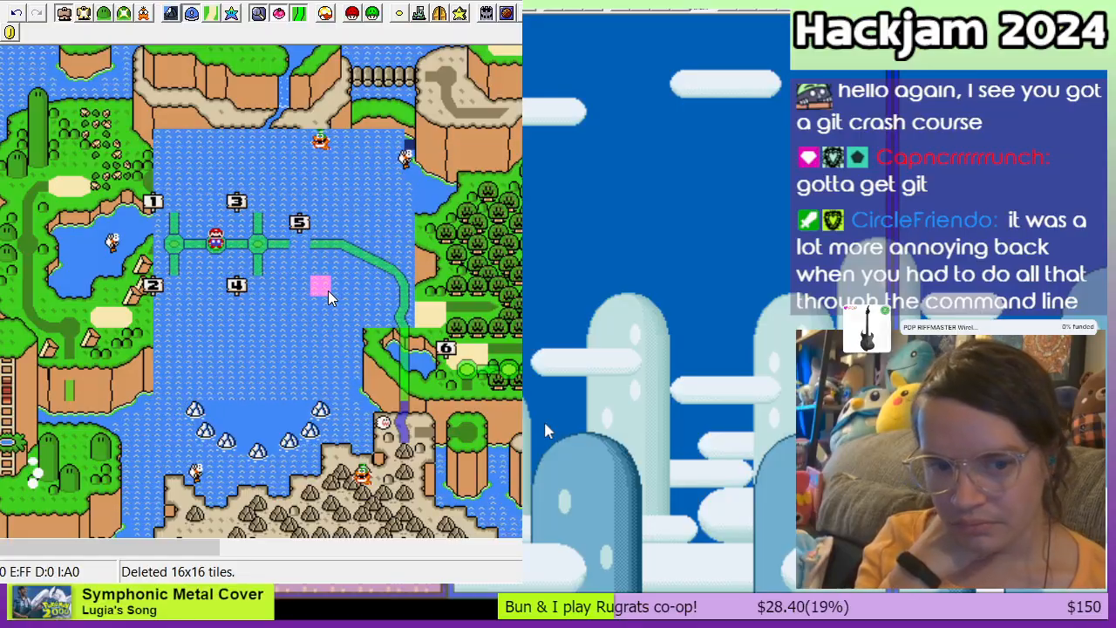
Step: Undo the deletions of the numbered pipe tiles
key(ctrl+z)
key(ctrl+z)
key(ctrl+z)
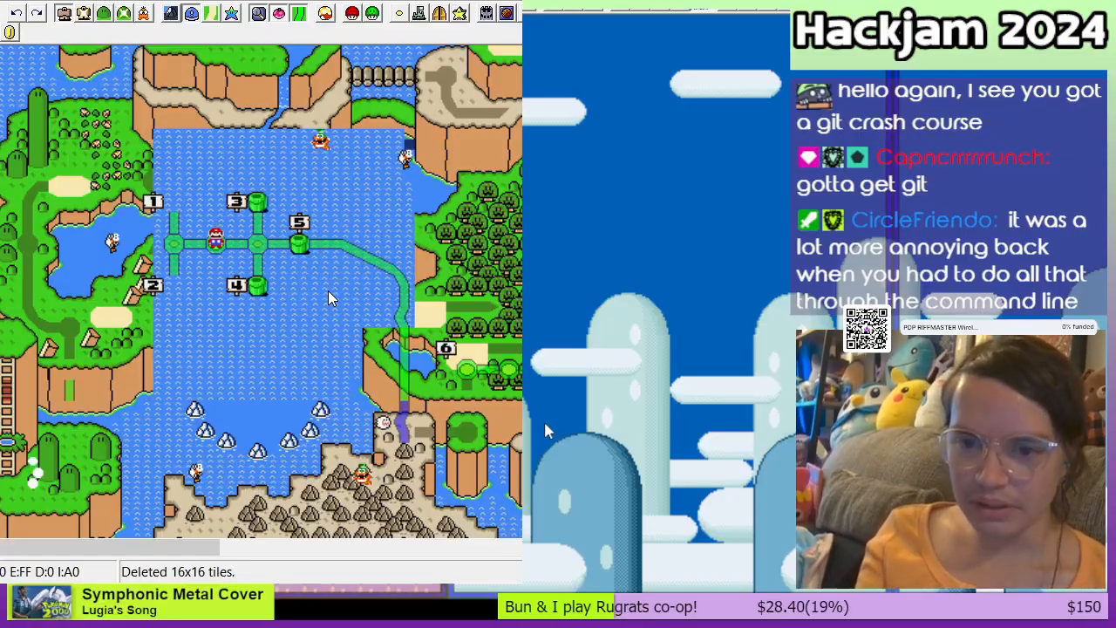
Step: Delete the horizontal path tile between Mario's starting tile and the junction joining pipes 1 and 2
scroll(135, 300, down, 3)
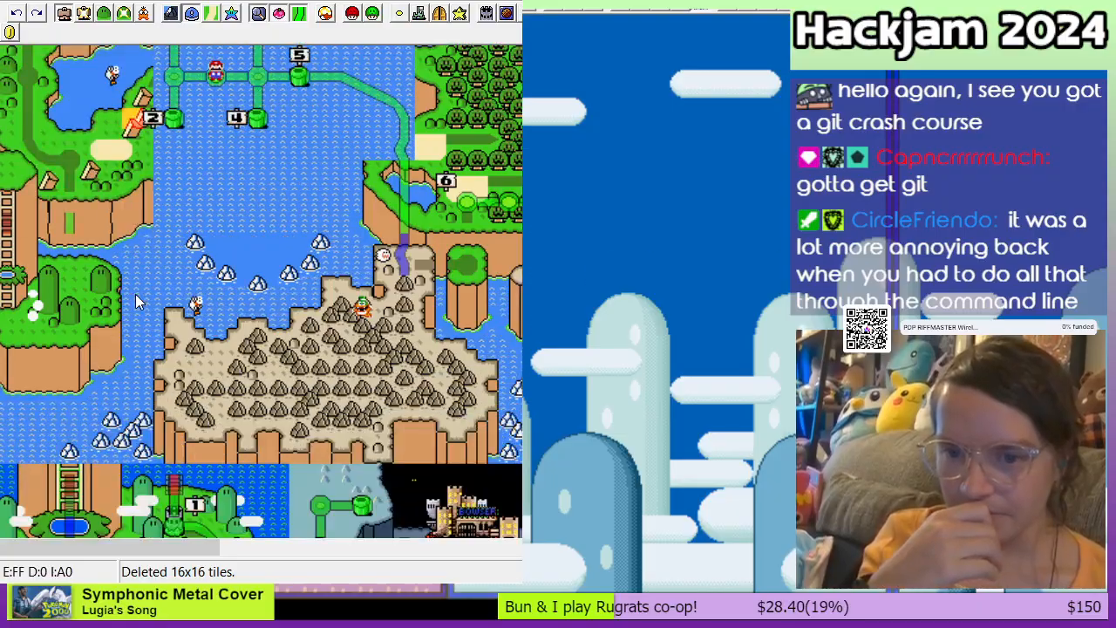
scroll(136, 297, down, 3)
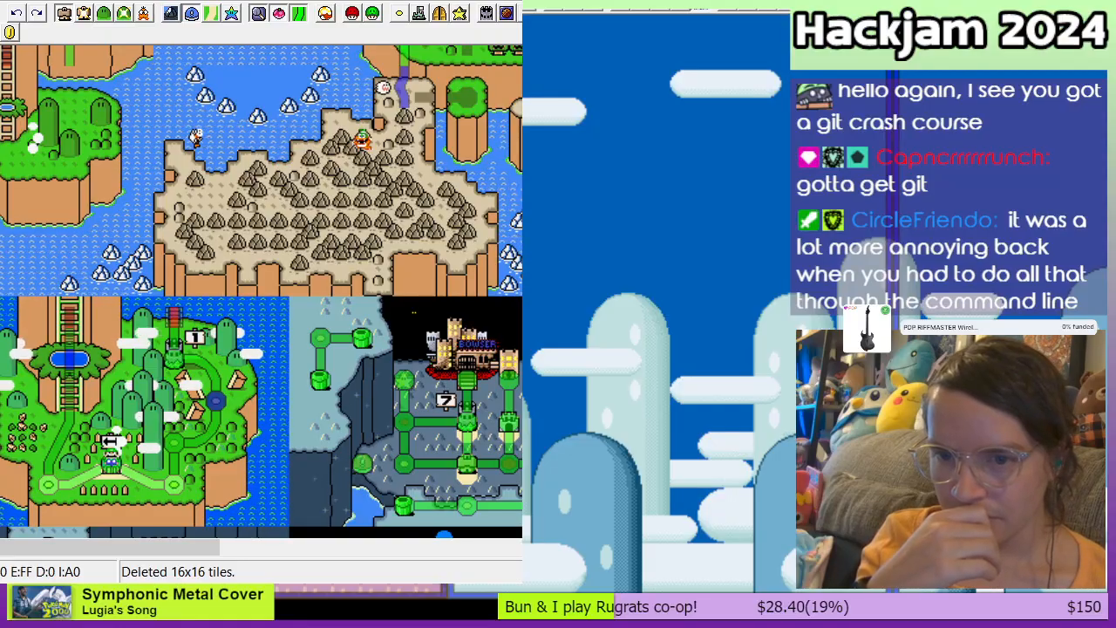
scroll(261, 292, up, 3)
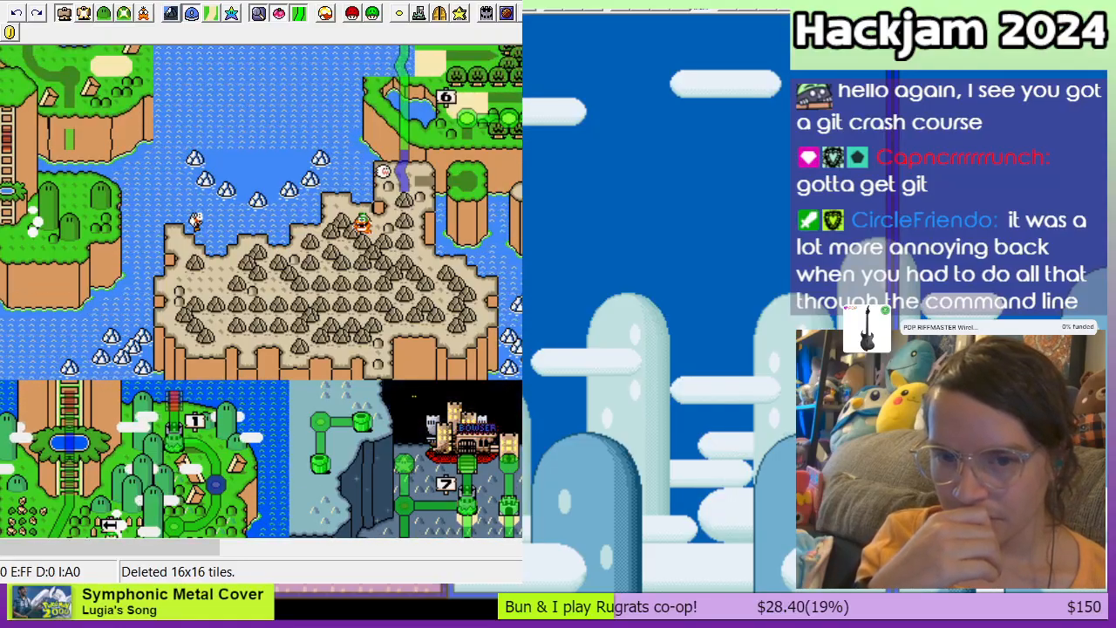
scroll(261, 292, up, 6)
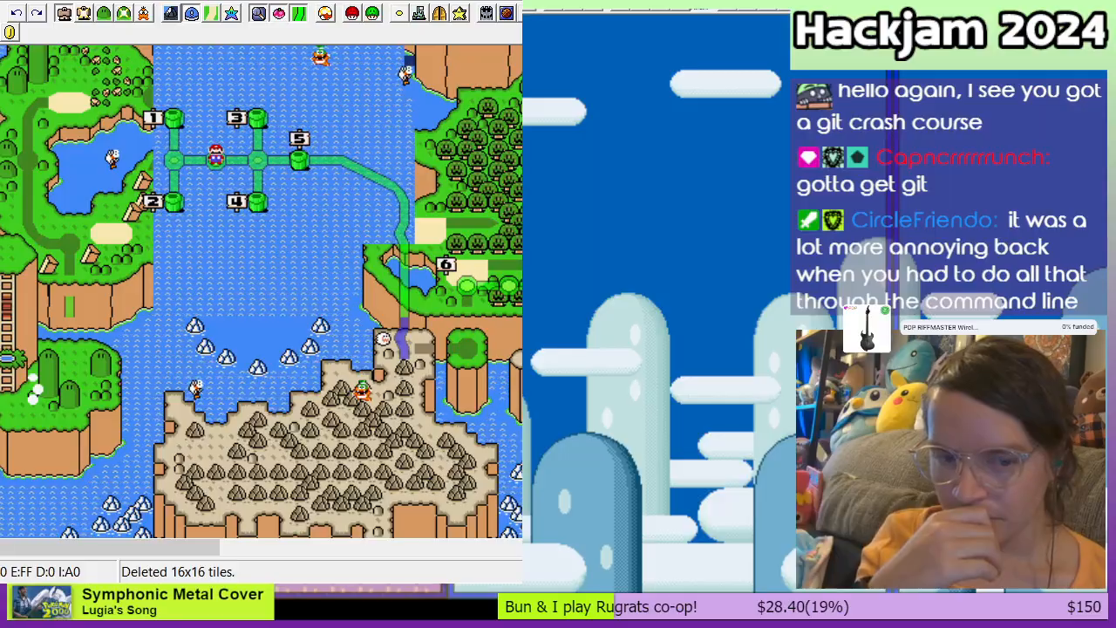
scroll(262, 293, down, 7)
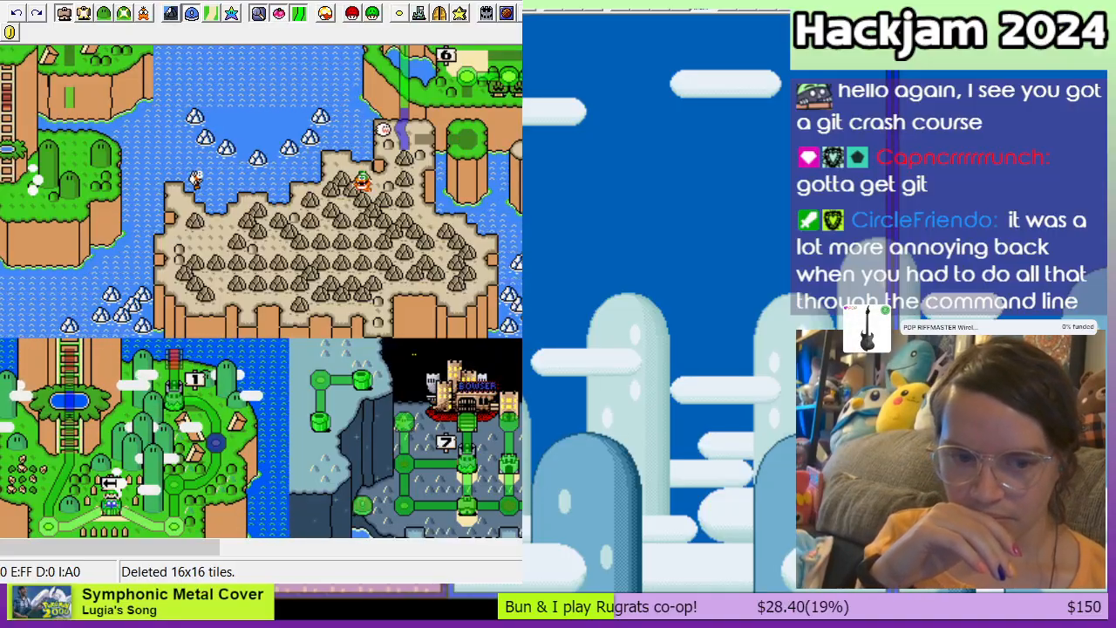
scroll(231, 305, up, 5)
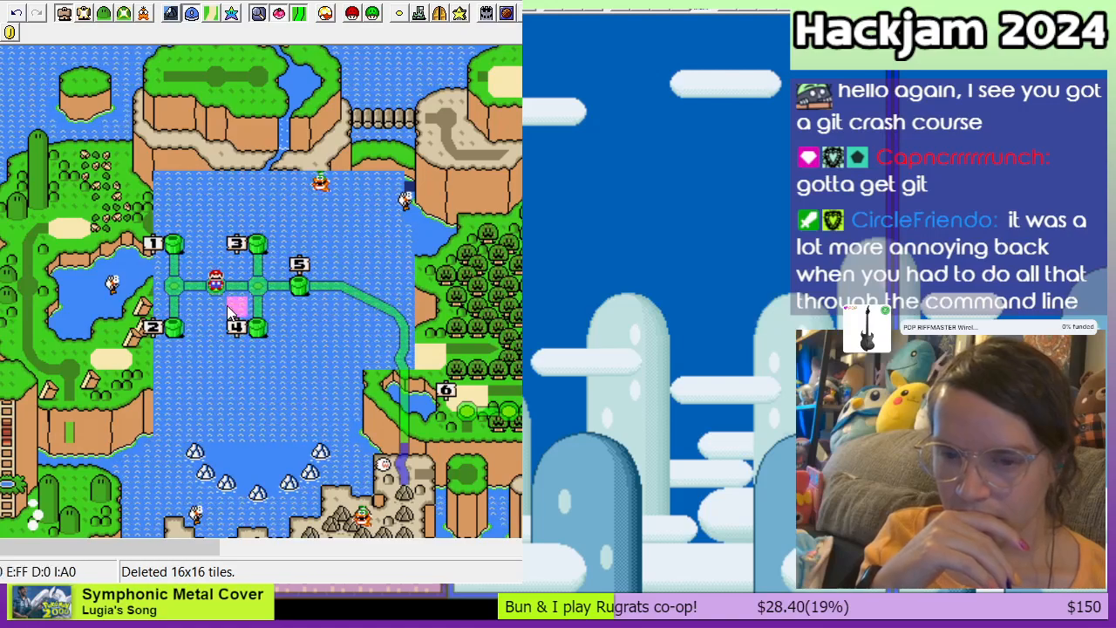
click(197, 287)
key(Delete)
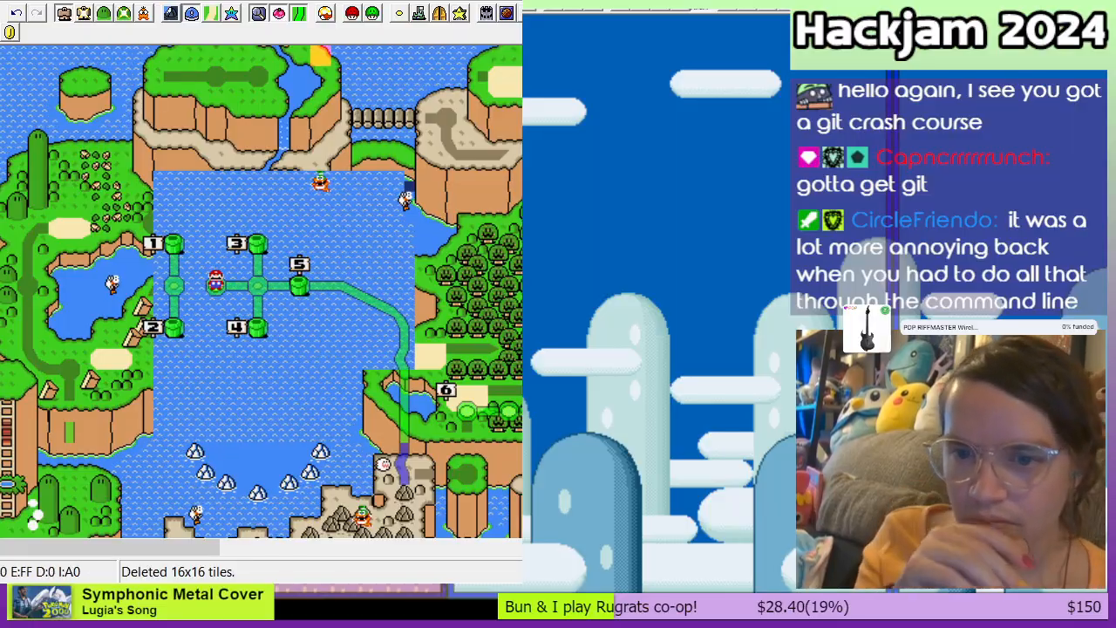
Step: Check the map with the level paths hidden, and inspect event 0's tile west of Mario in the Layer 1 event editor
click(300, 18)
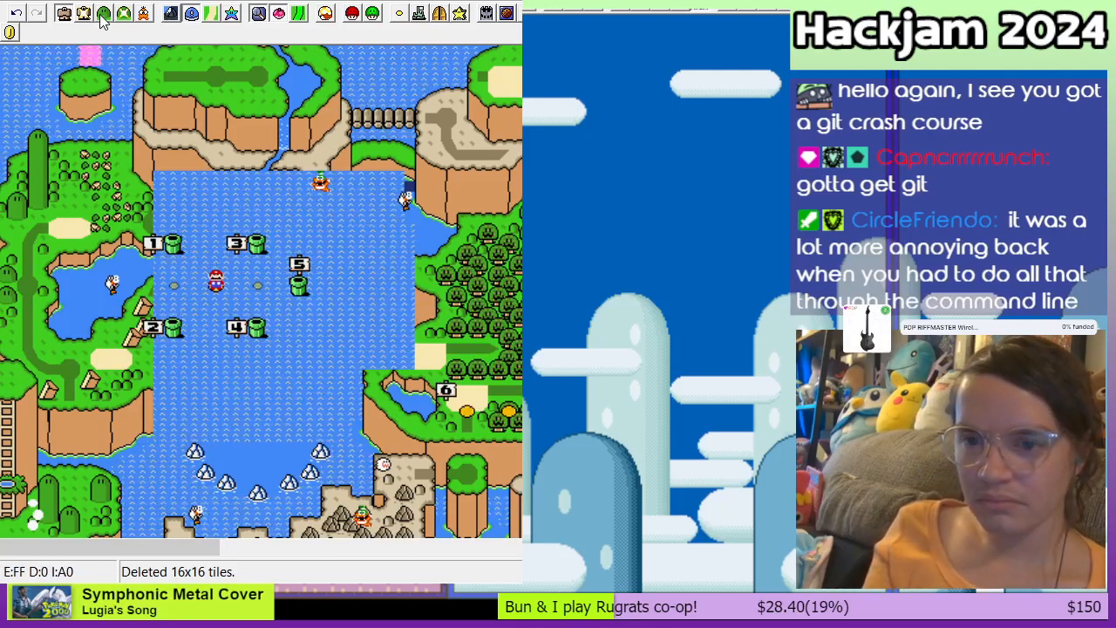
click(299, 13)
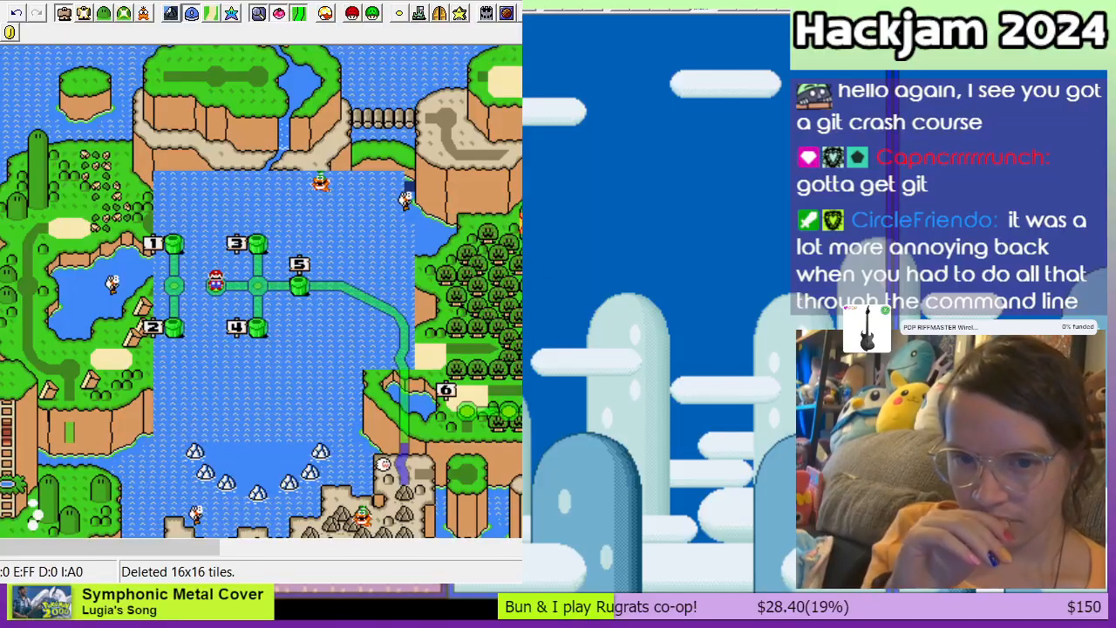
click(83, 13)
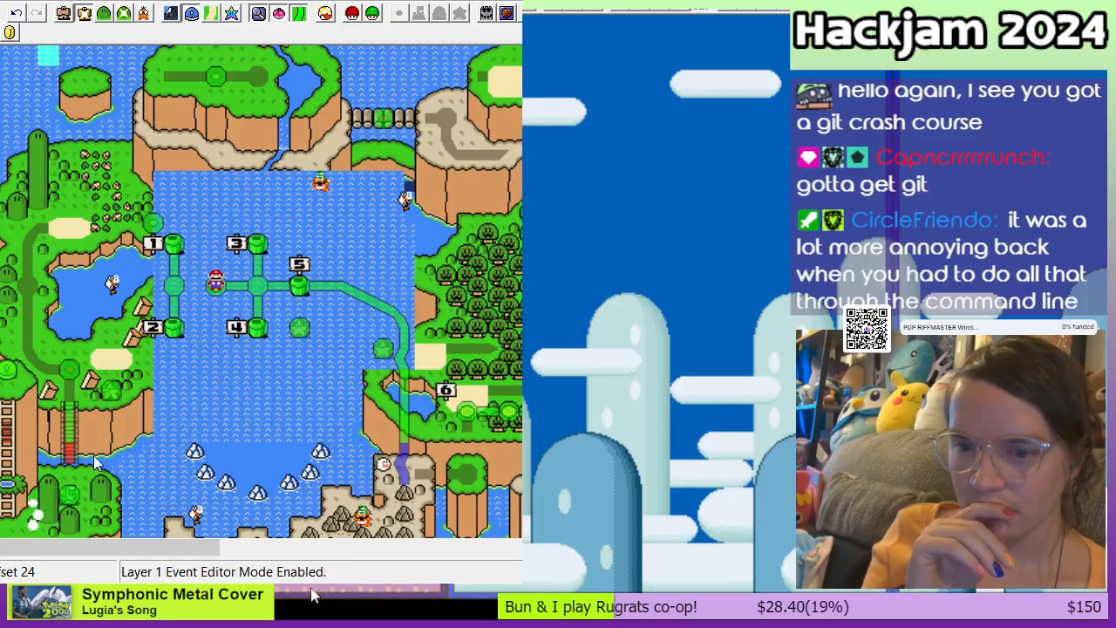
key(Page_Down)
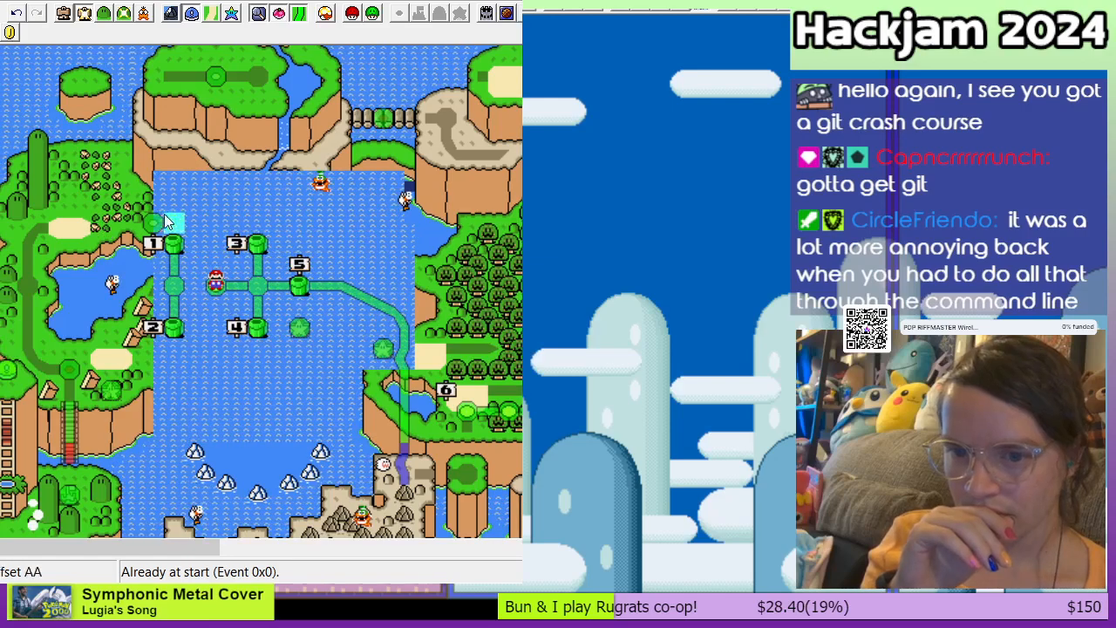
click(197, 290)
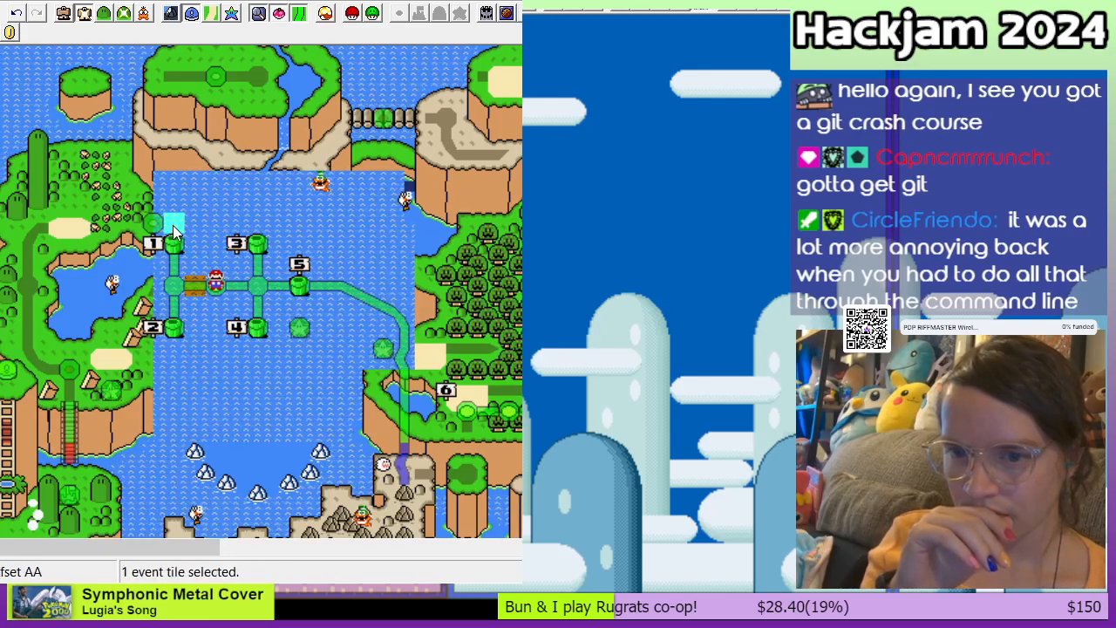
key(Delete)
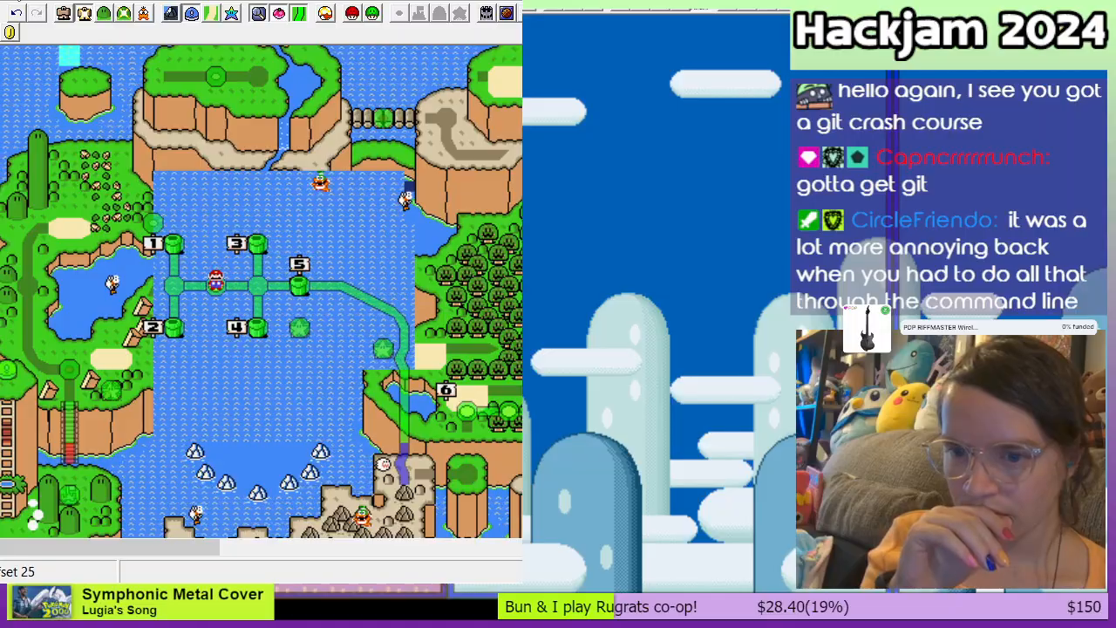
click(172, 294)
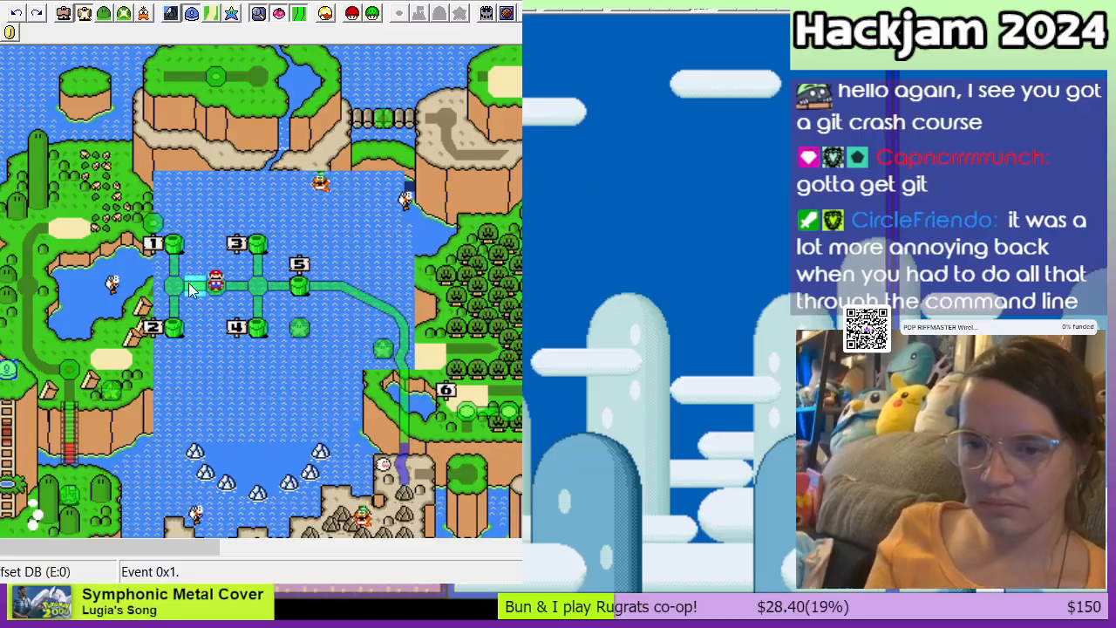
Step: Compare the tiles around the junction of pipes 1 and 2 between the Layer 1 16x16 editor and the event 1 view
click(65, 15)
double_click(174, 292)
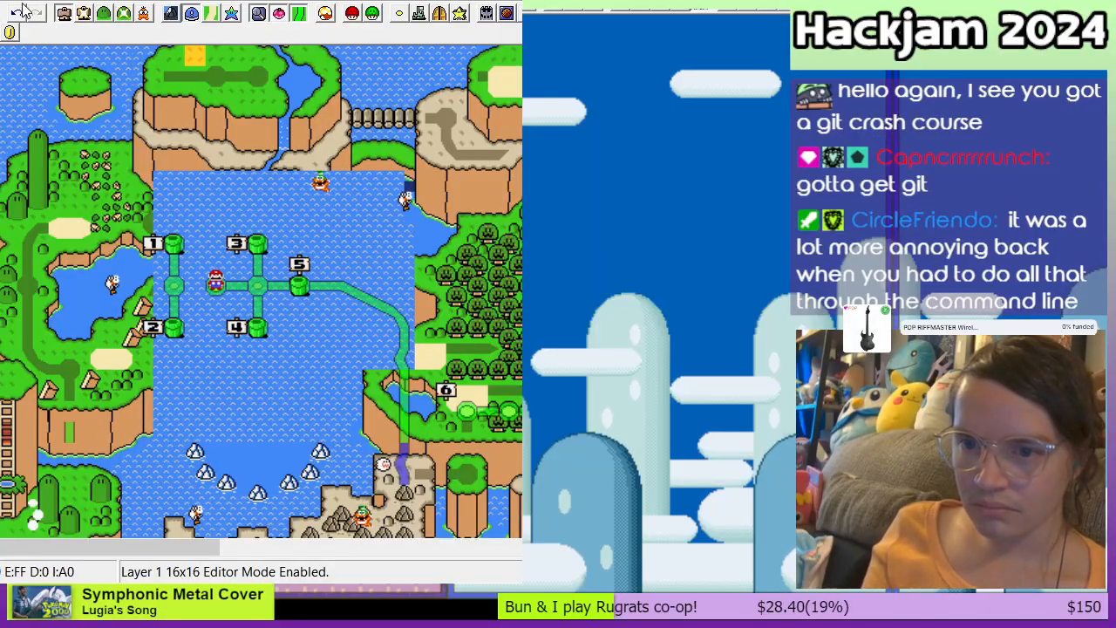
click(84, 14)
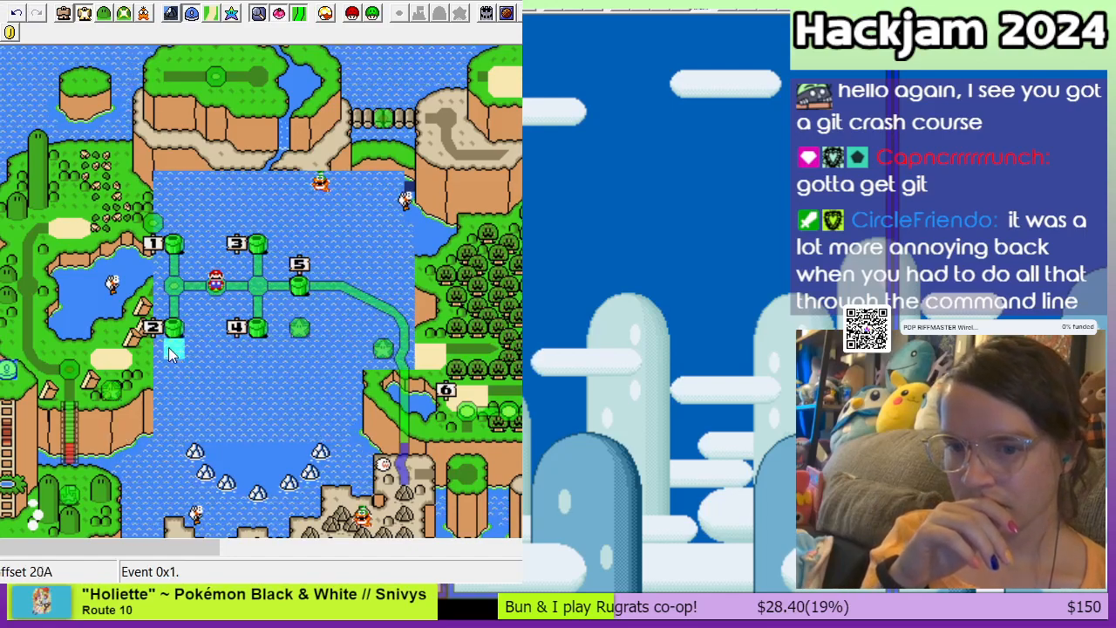
key(Delete)
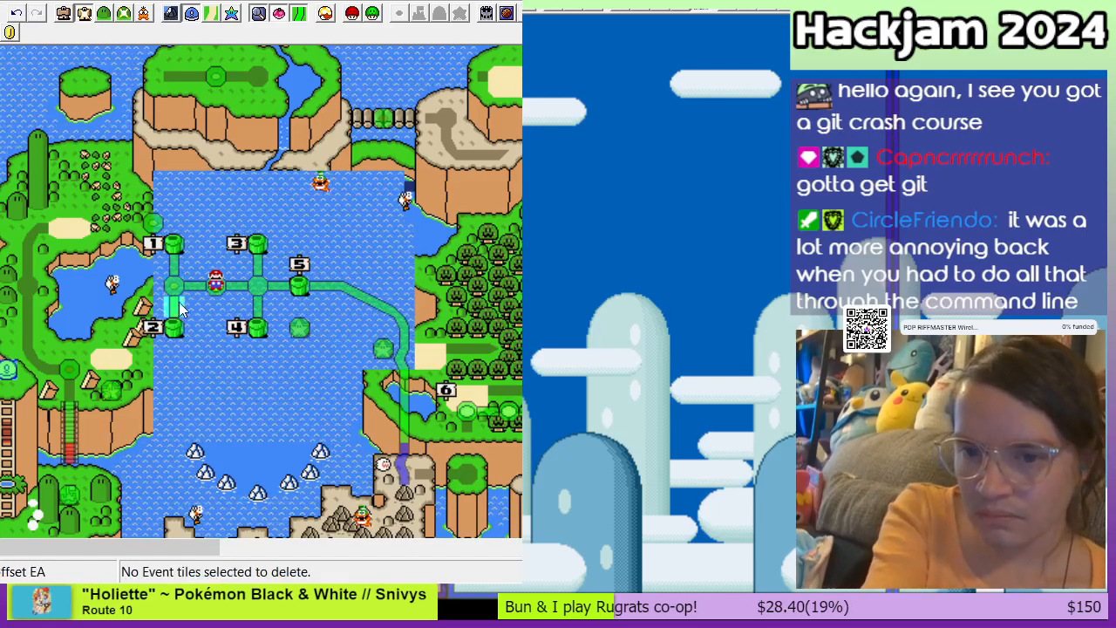
key(F1)
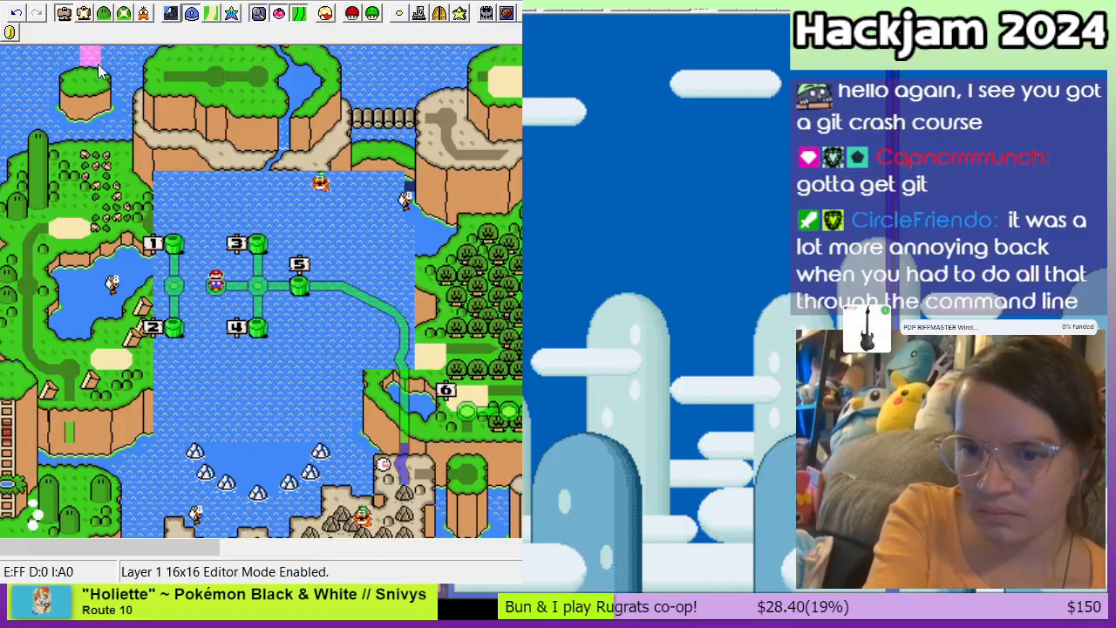
Step: Delete the vertical path tiles linking pipes 1 and 2 to their junction, plus the Layer 1 event tile just above sign 1
click(172, 258)
key(Delete)
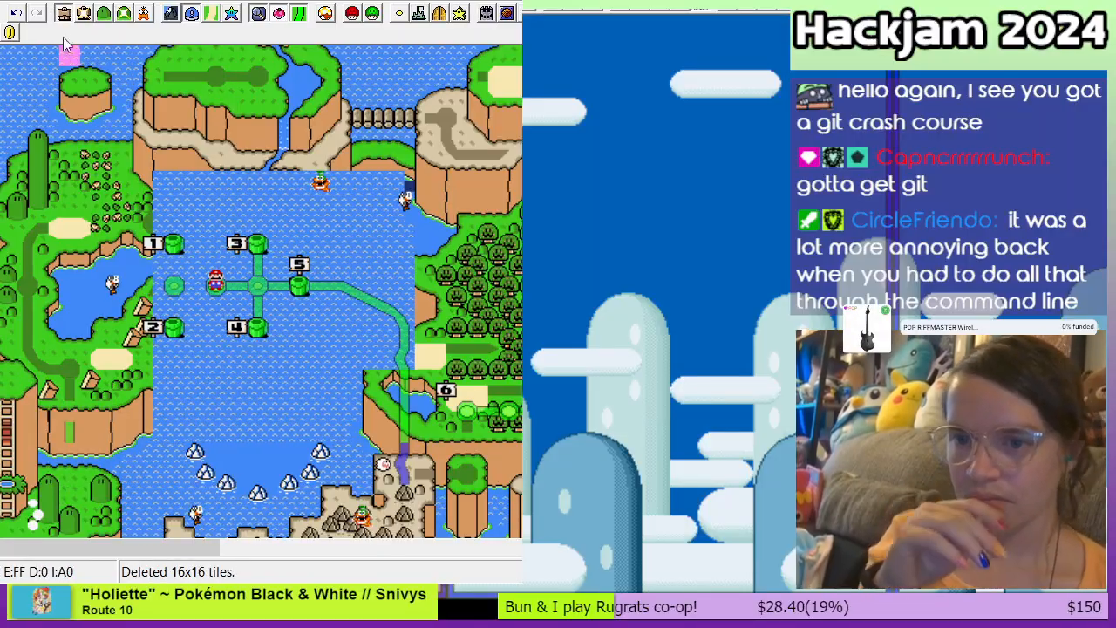
click(85, 14)
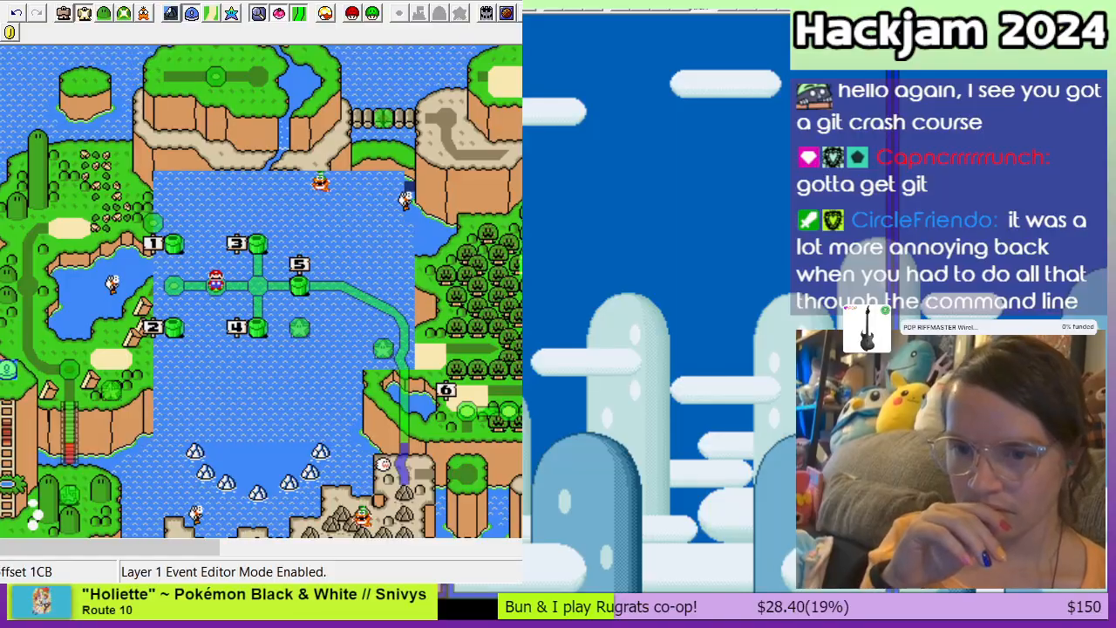
click(157, 225)
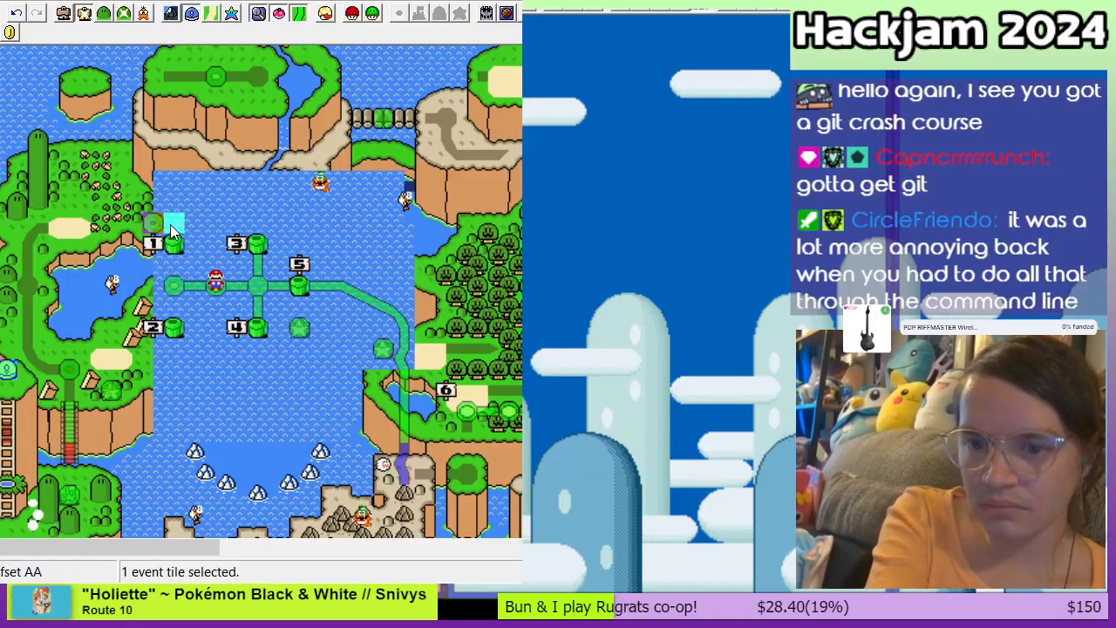
key(Delete)
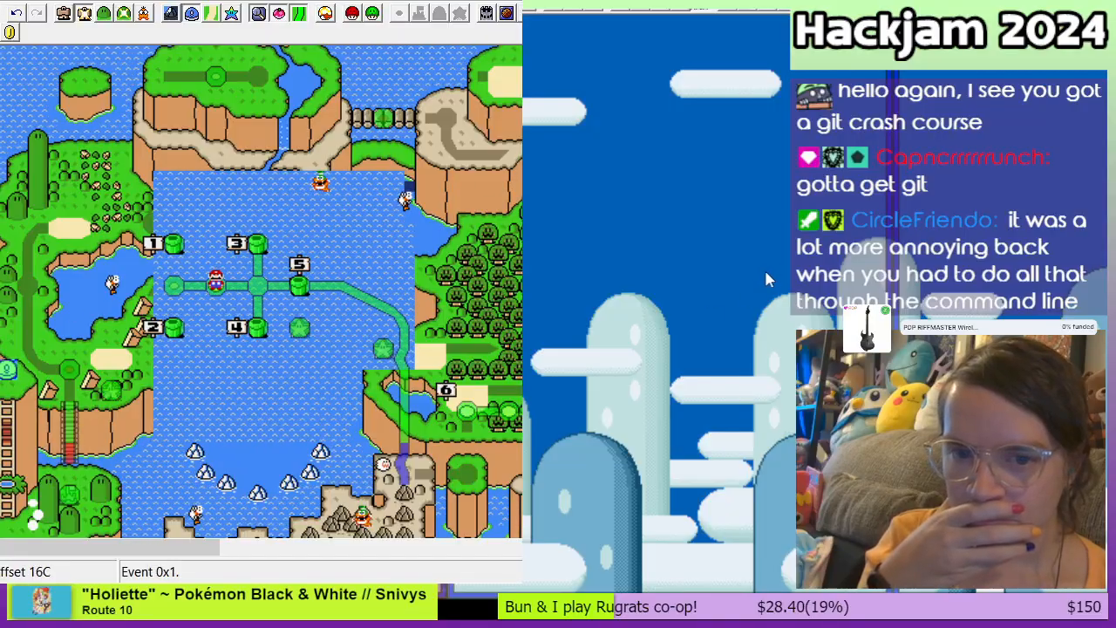
Step: Place vertical path tiles above and below the junction of pipes 1 and 2 for event 1, and save the overworld to the ROM
right_click(176, 266)
right_click(174, 313)
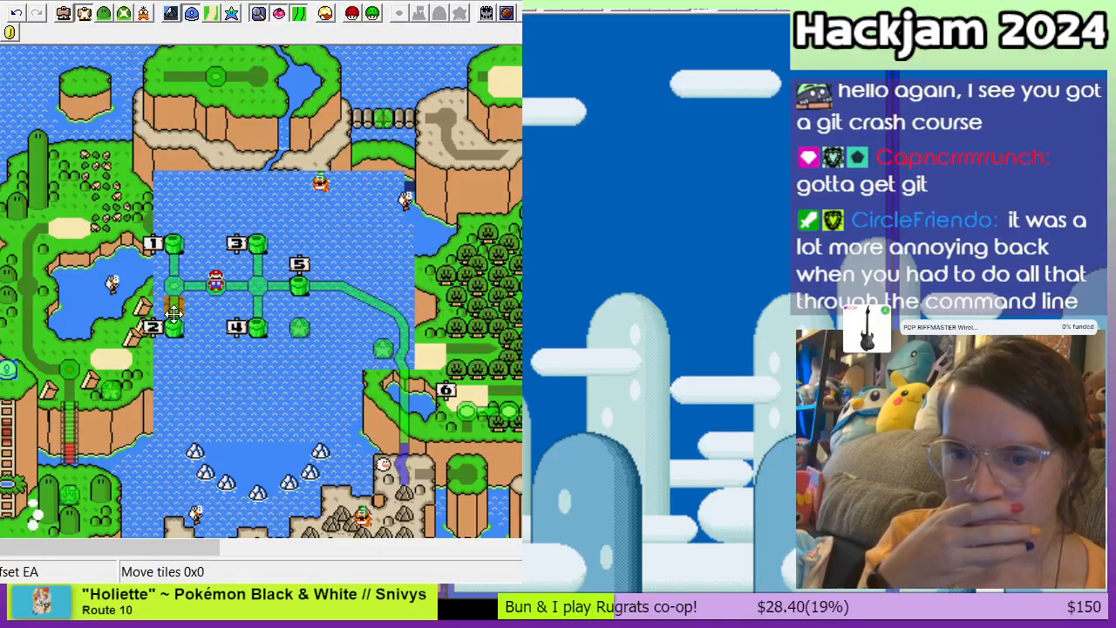
click(174, 314)
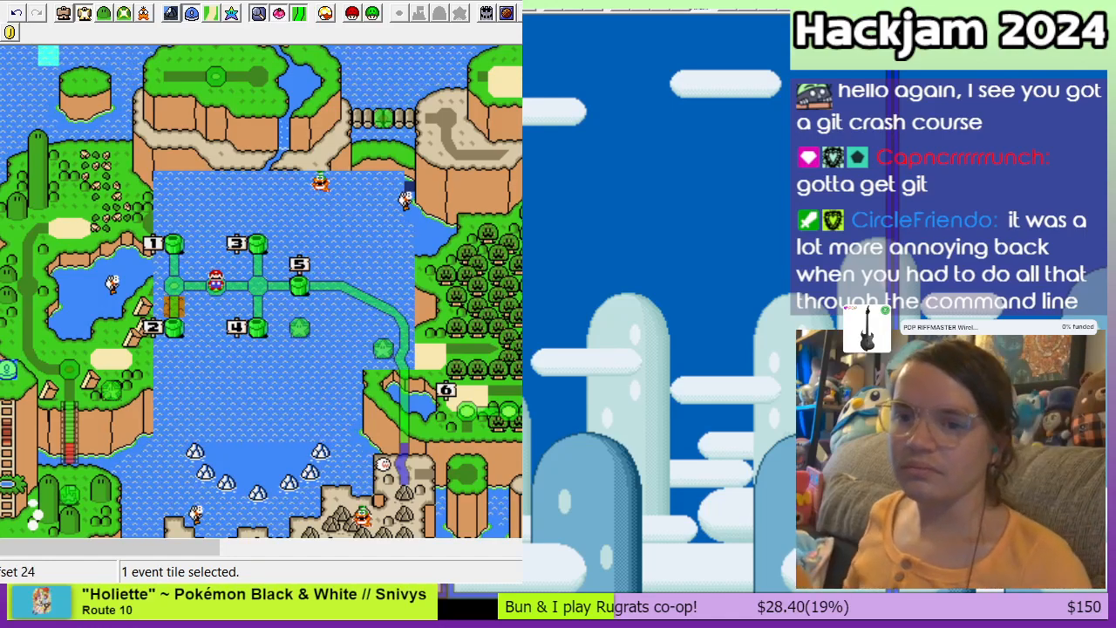
key(ctrl+s)
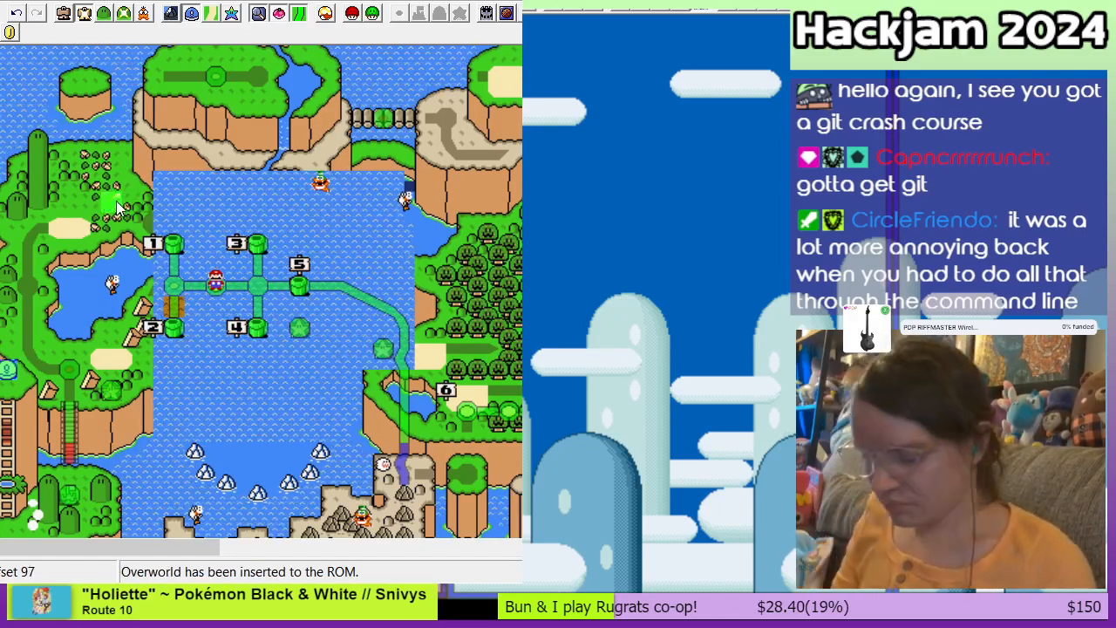
Step: Delete all the Layer 1 level and path tiles and the whole Layer 2 landscape from the Yoshi's Island submap
click(150, 255)
scroll(248, 285, down, 3)
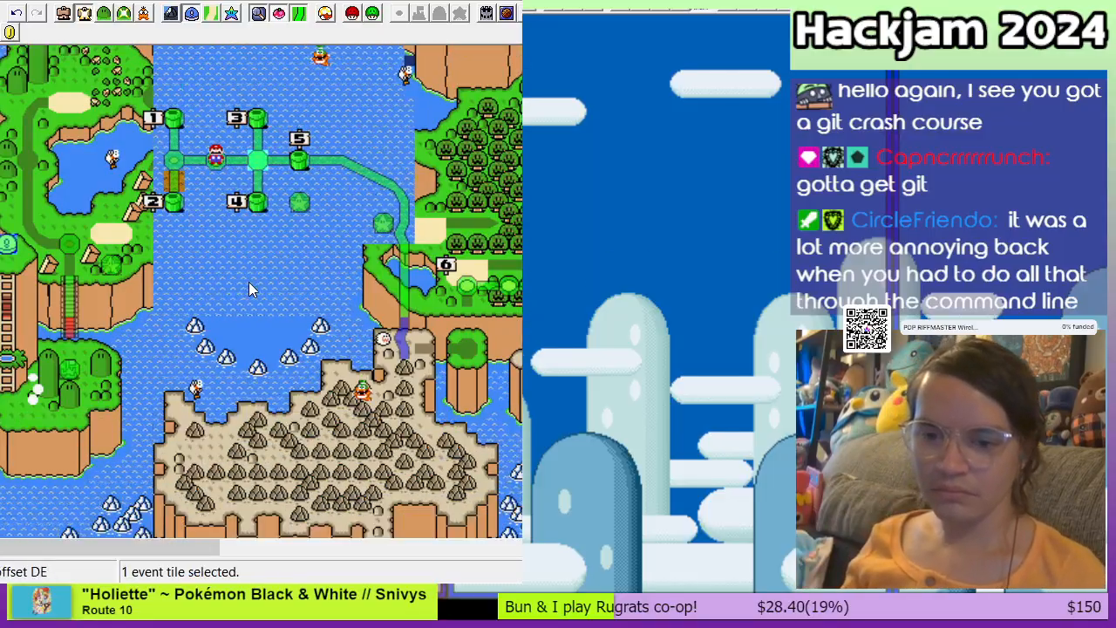
scroll(249, 289, down, 7)
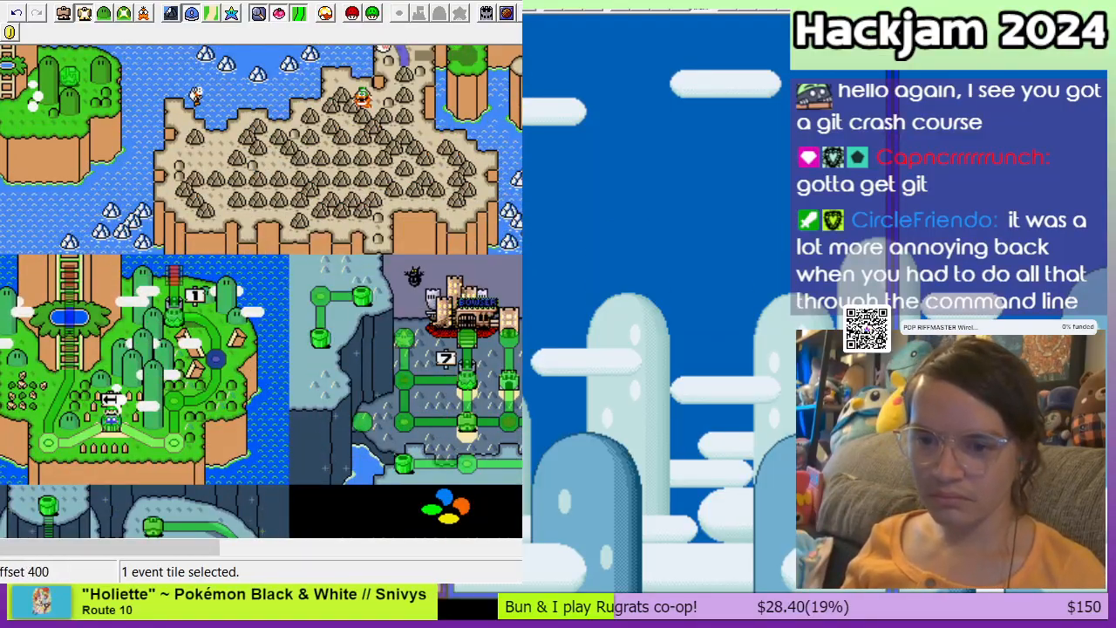
drag(5, 266, 83, 347)
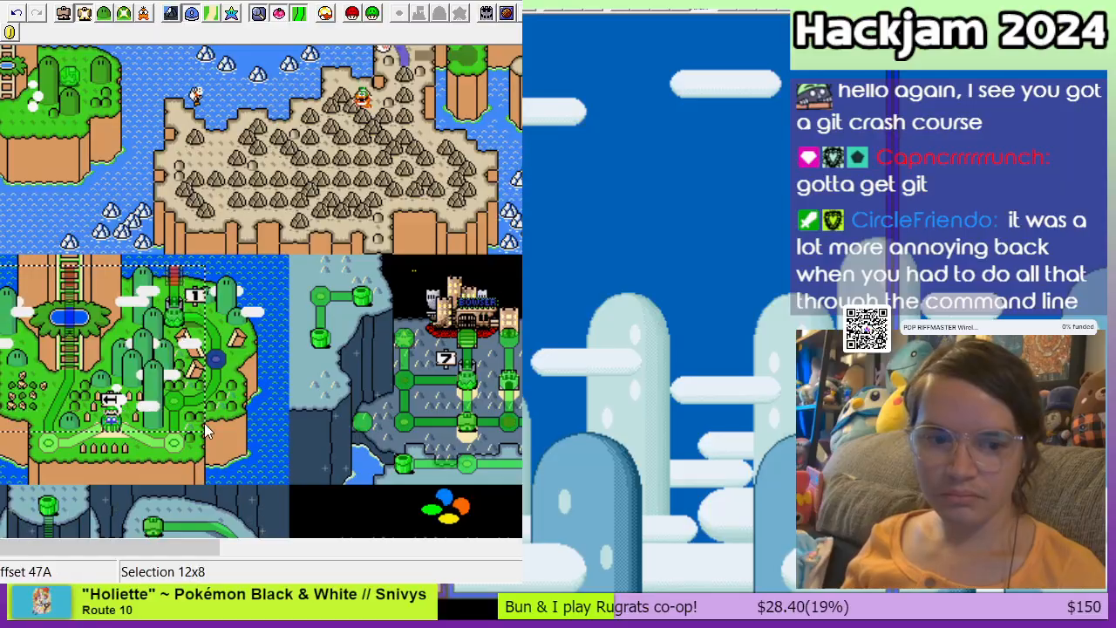
click(281, 484)
key(Delete)
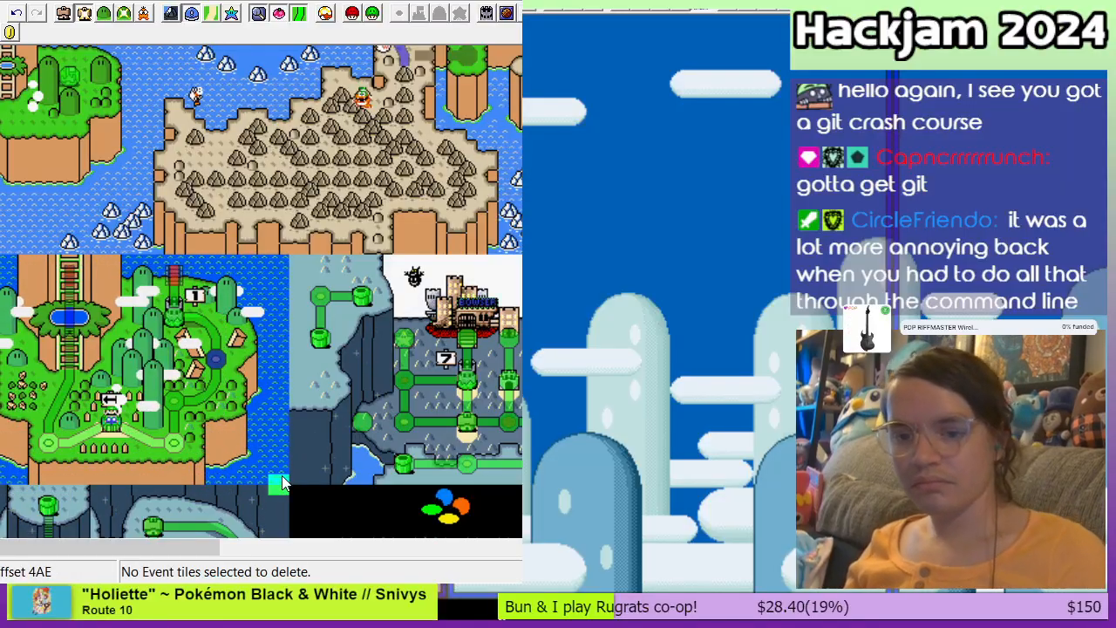
click(63, 16)
drag(7, 262, 258, 468)
key(Delete)
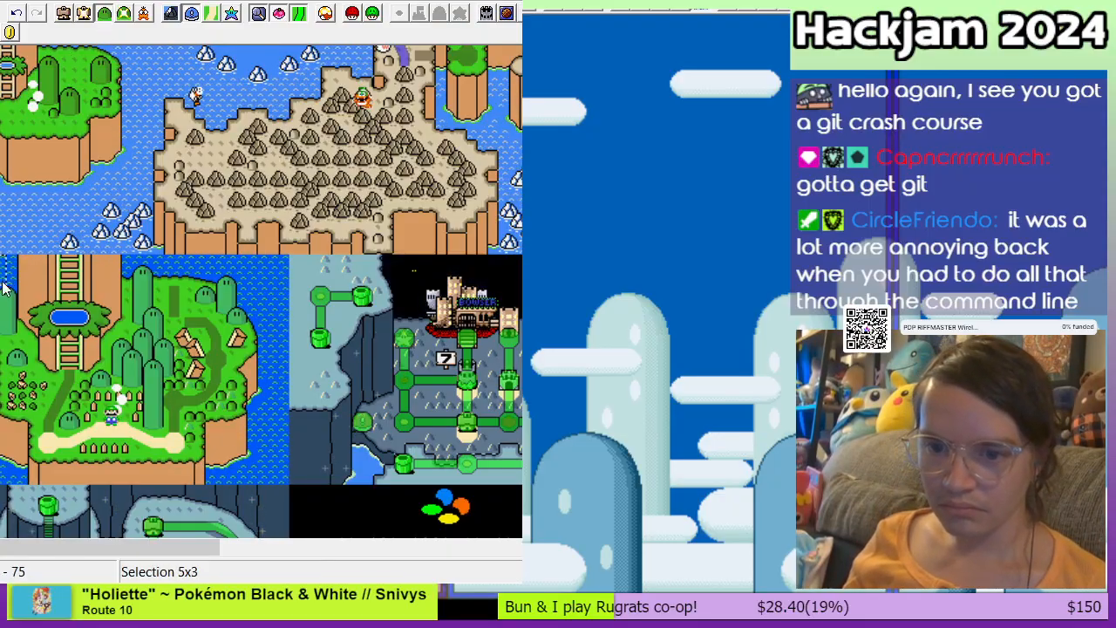
drag(286, 483, 287, 484)
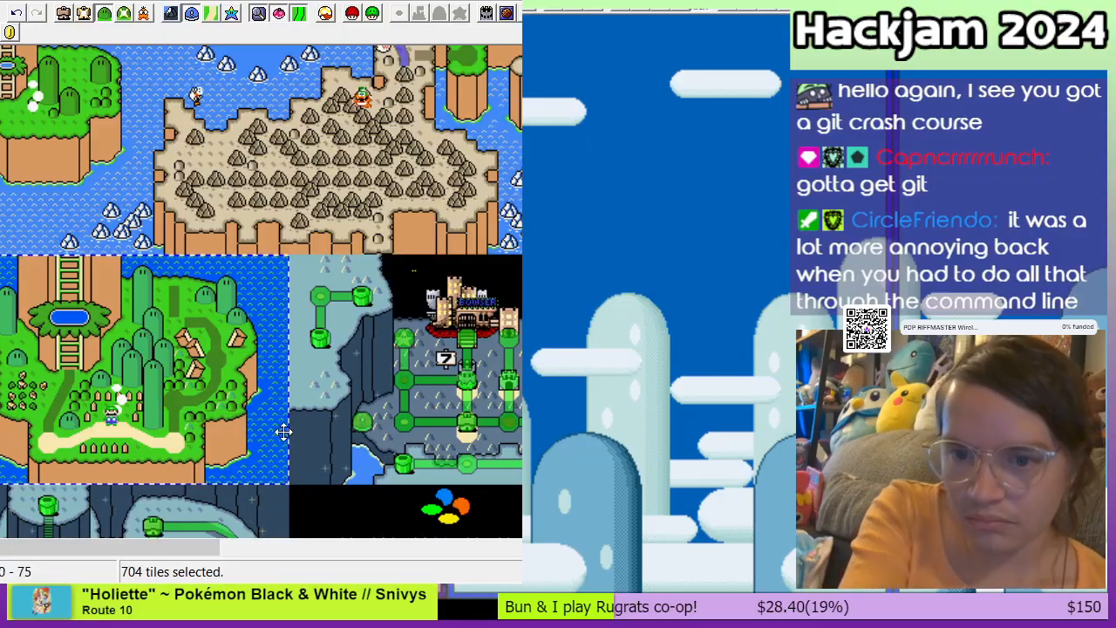
key(Delete)
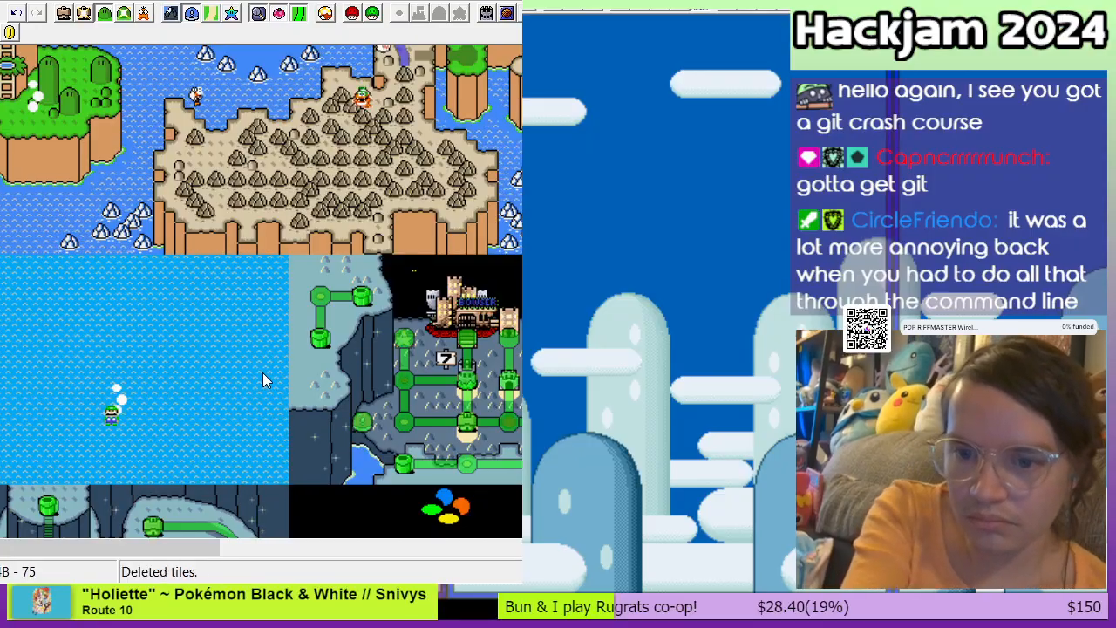
click(124, 400)
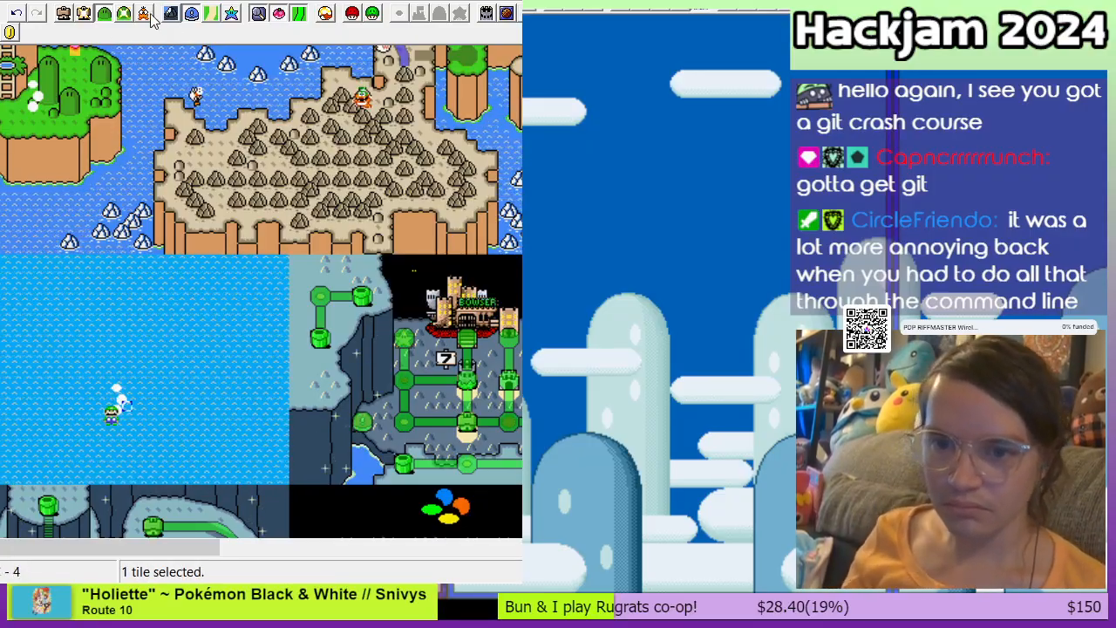
click(120, 399)
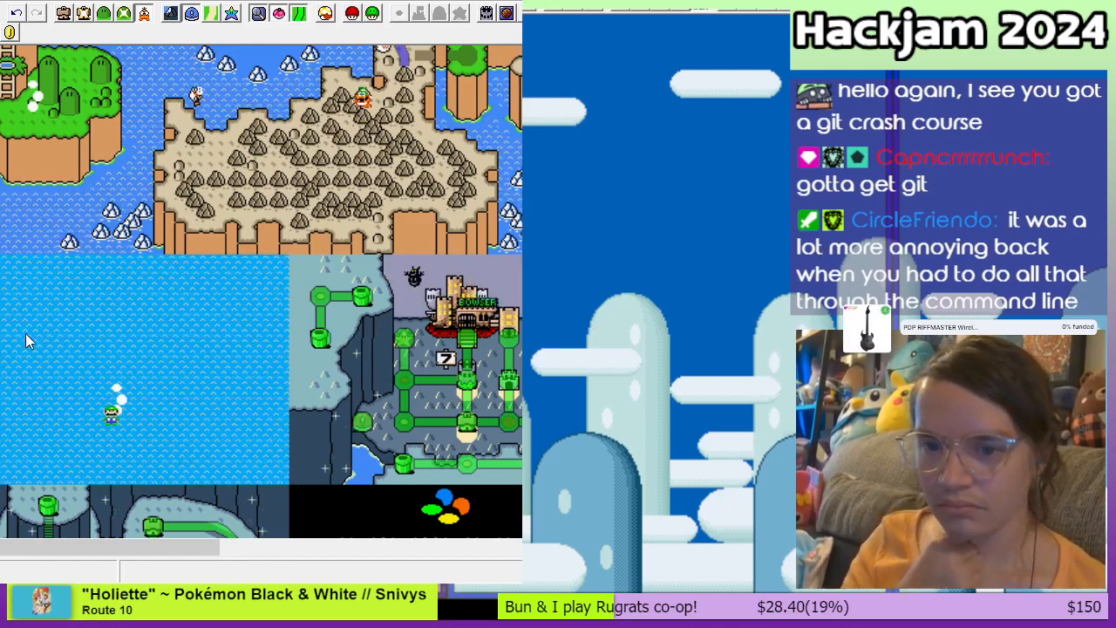
key(ctrl+v)
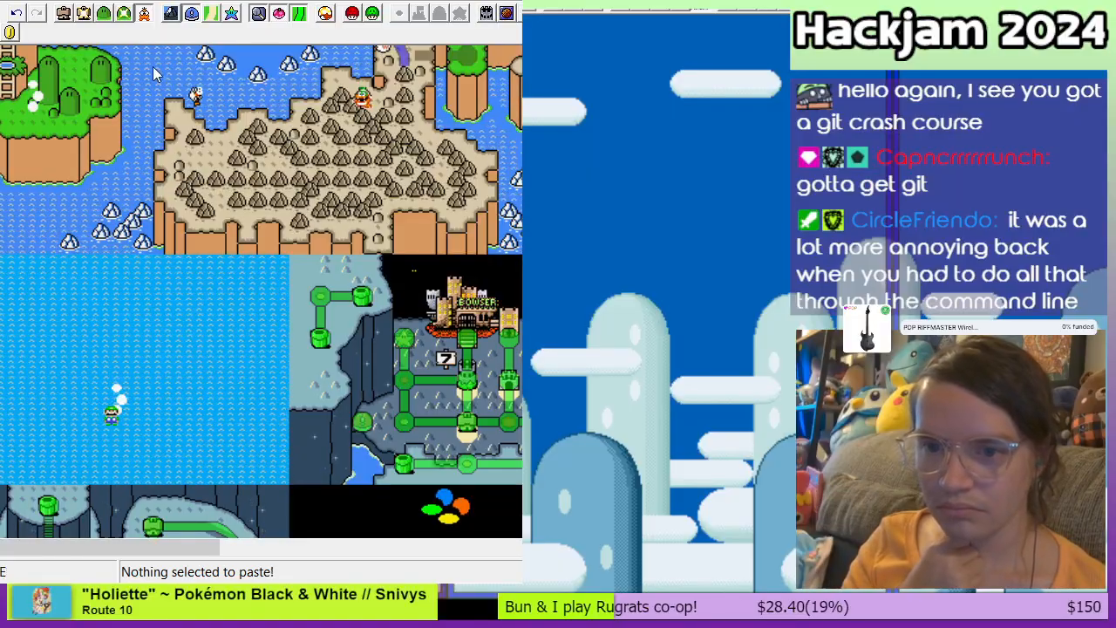
click(103, 14)
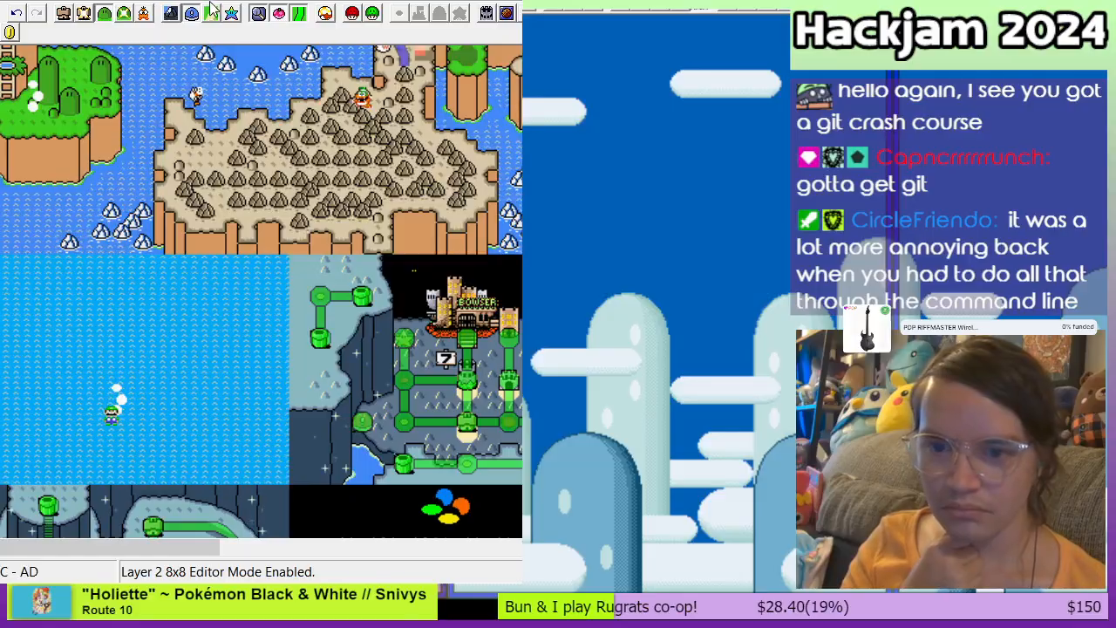
Step: Place a Layer 1 pipe at the west edge of the cleared submap, with a short horizontal path and another tile east of it
click(84, 14)
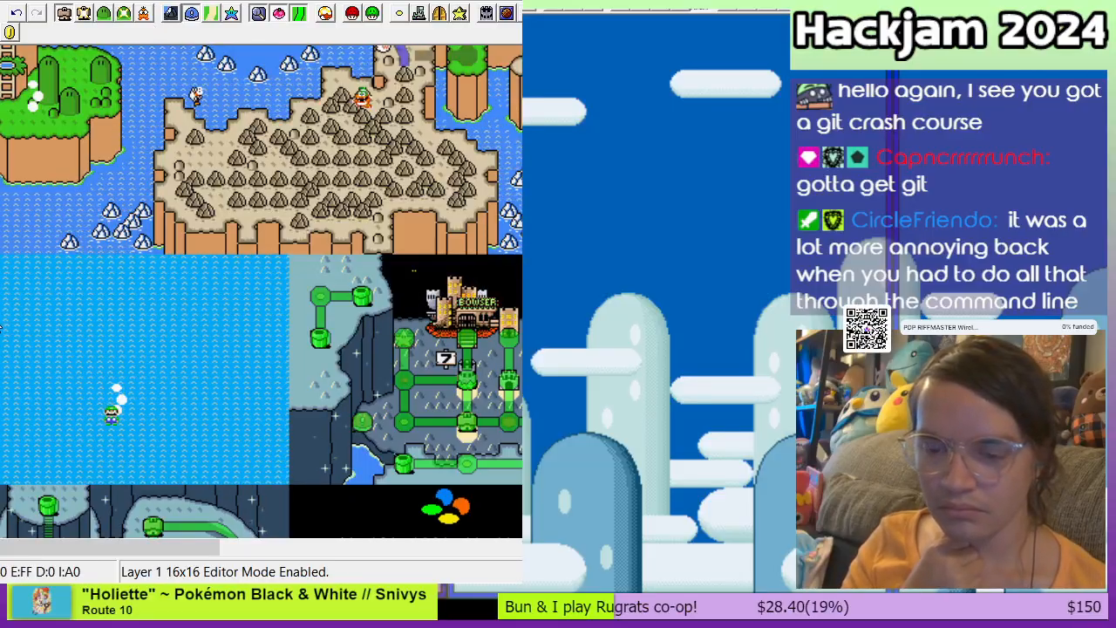
drag(4, 321, 67, 346)
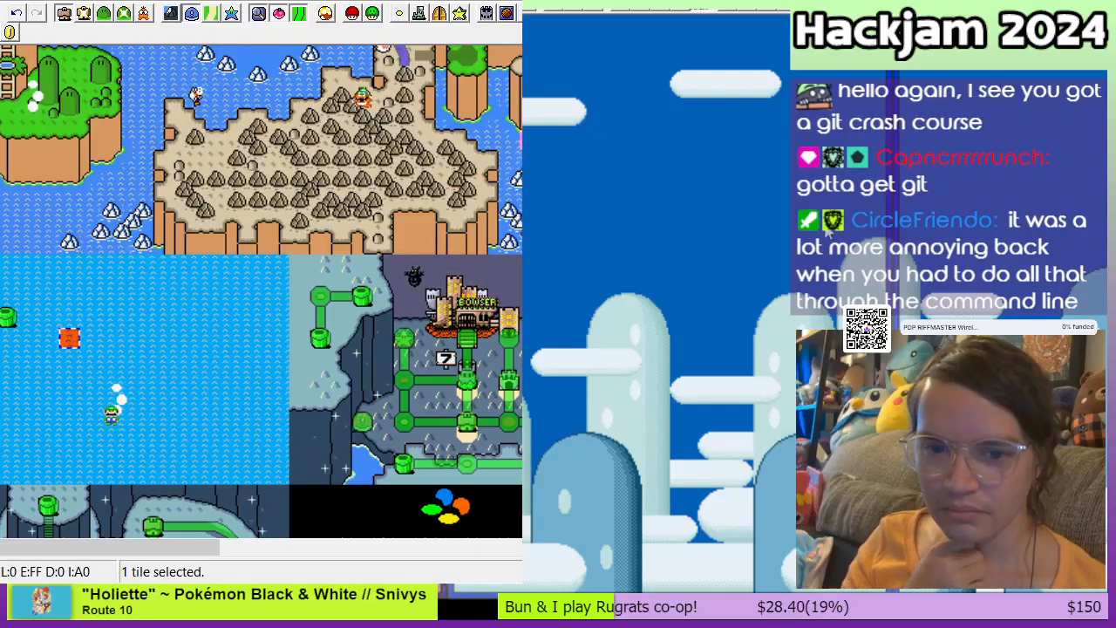
key(Delete)
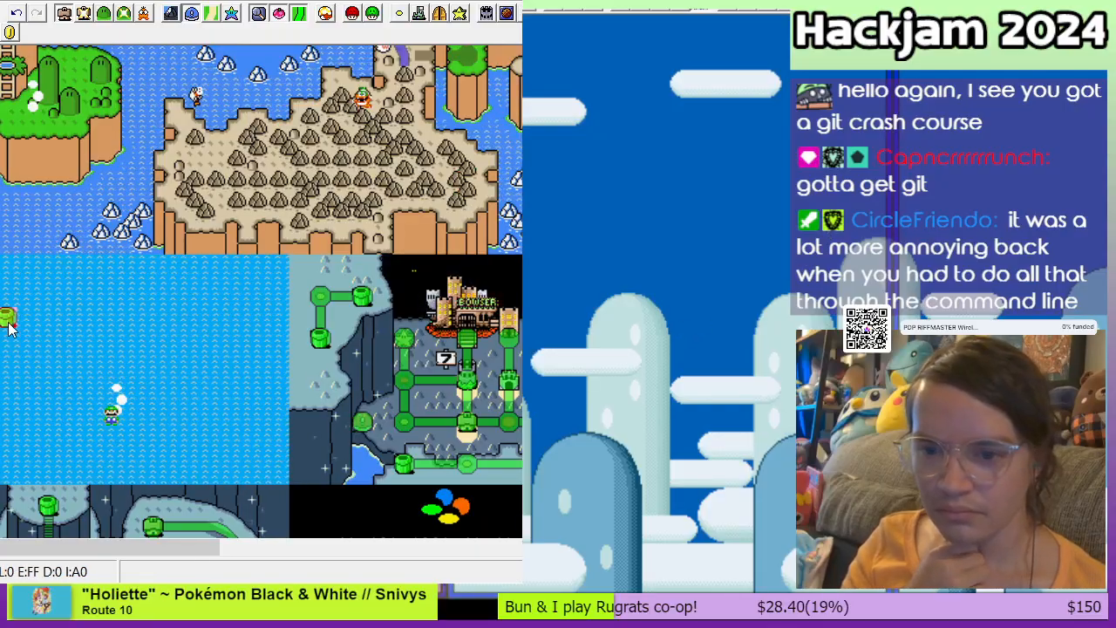
drag(11, 317, 84, 321)
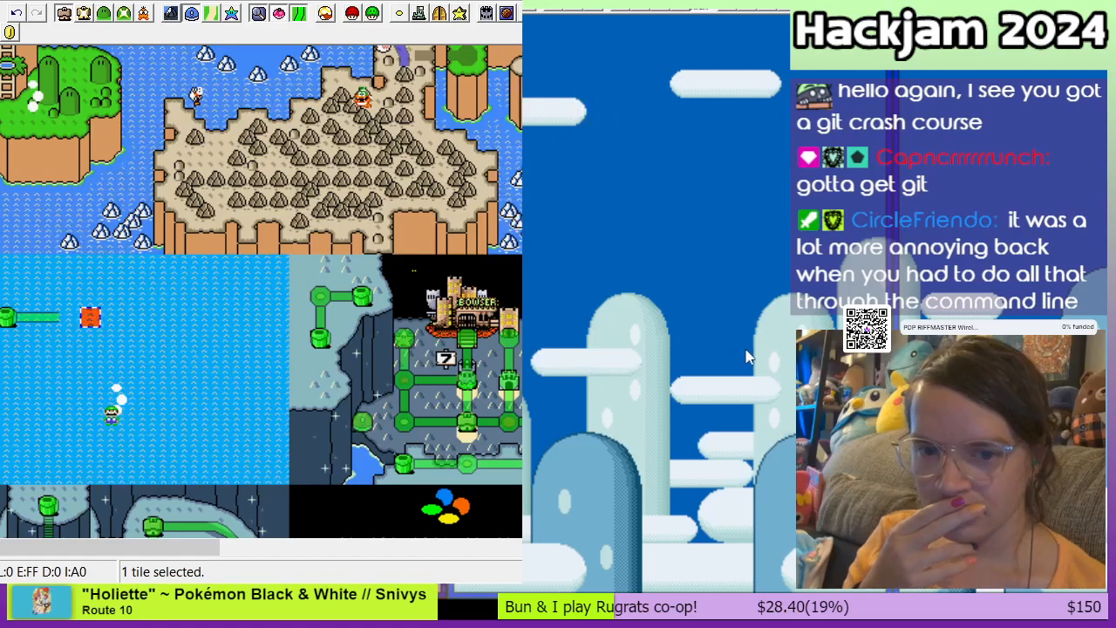
Step: Delete the Layer 1 pipe tiles beside signs 1, 2, 3 and 4 on the main map
drag(748, 351, 736, 275)
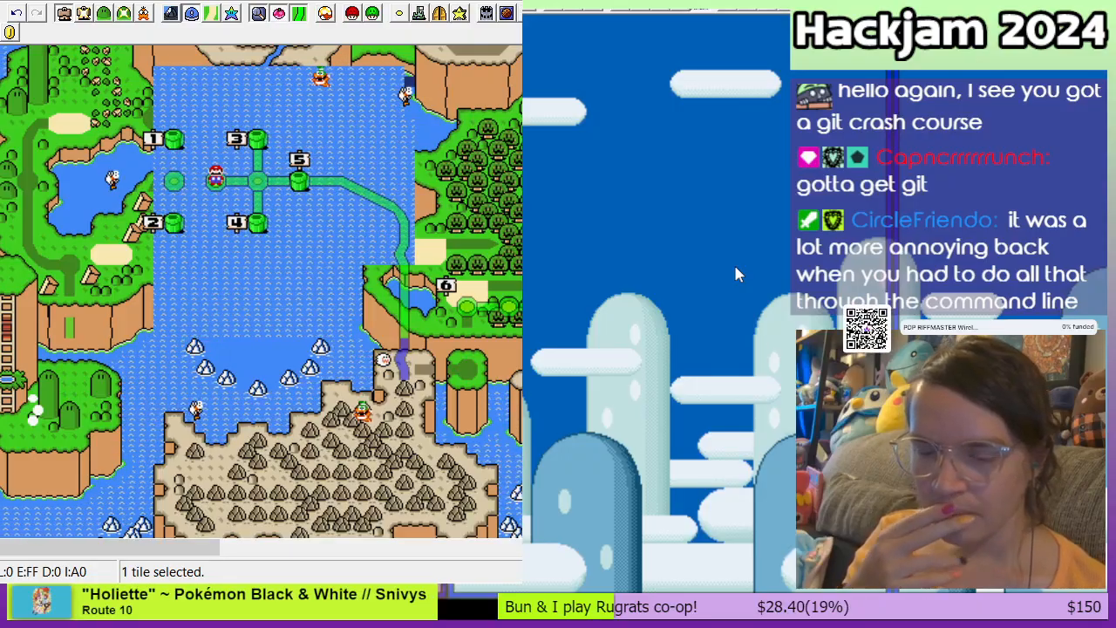
drag(735, 267, 759, 224)
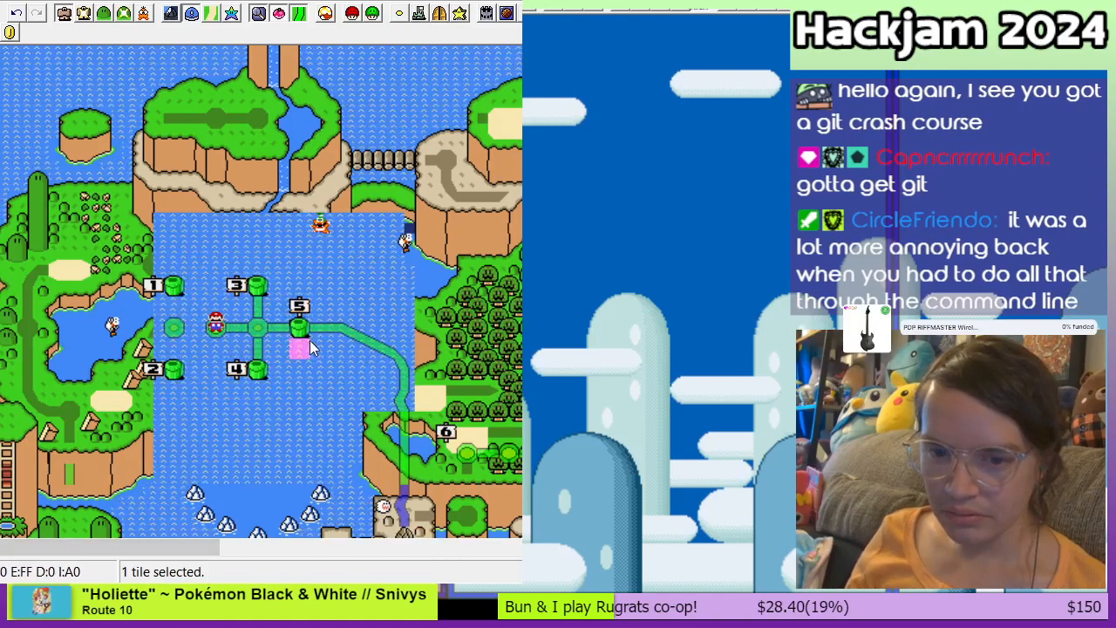
scroll(237, 344, down, 3)
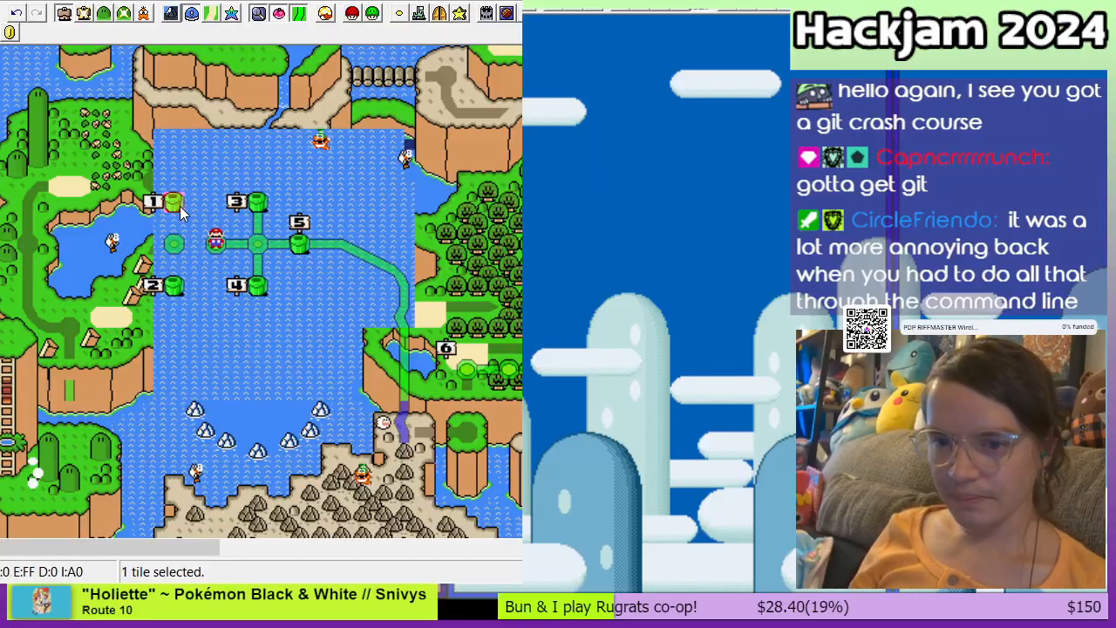
key(Delete)
click(176, 287)
key(Delete)
click(261, 288)
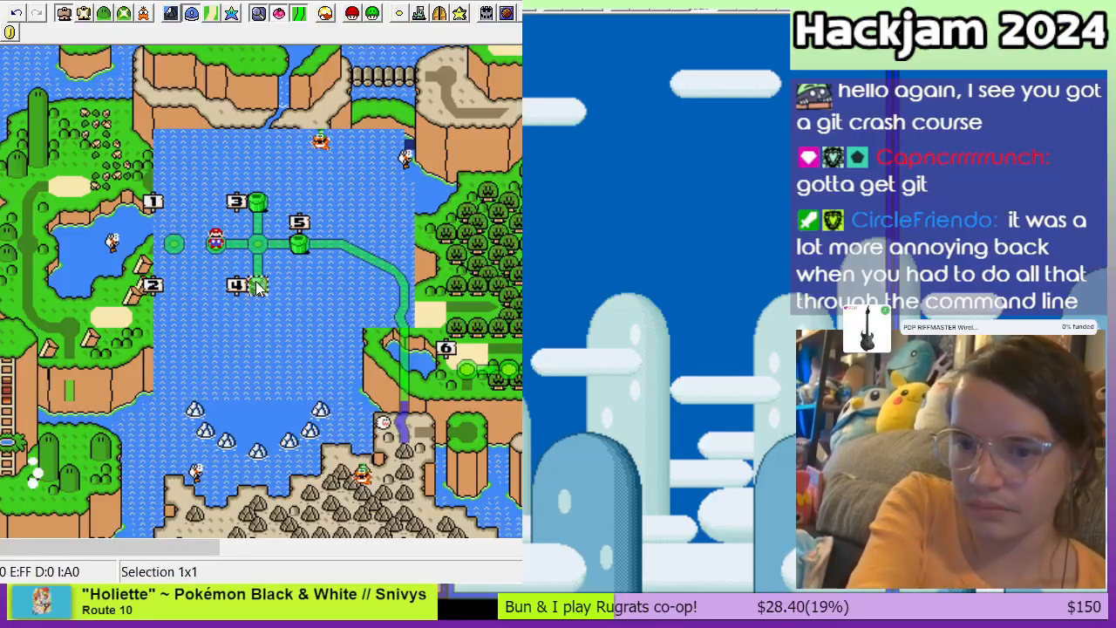
key(Delete)
click(257, 202)
key(Delete)
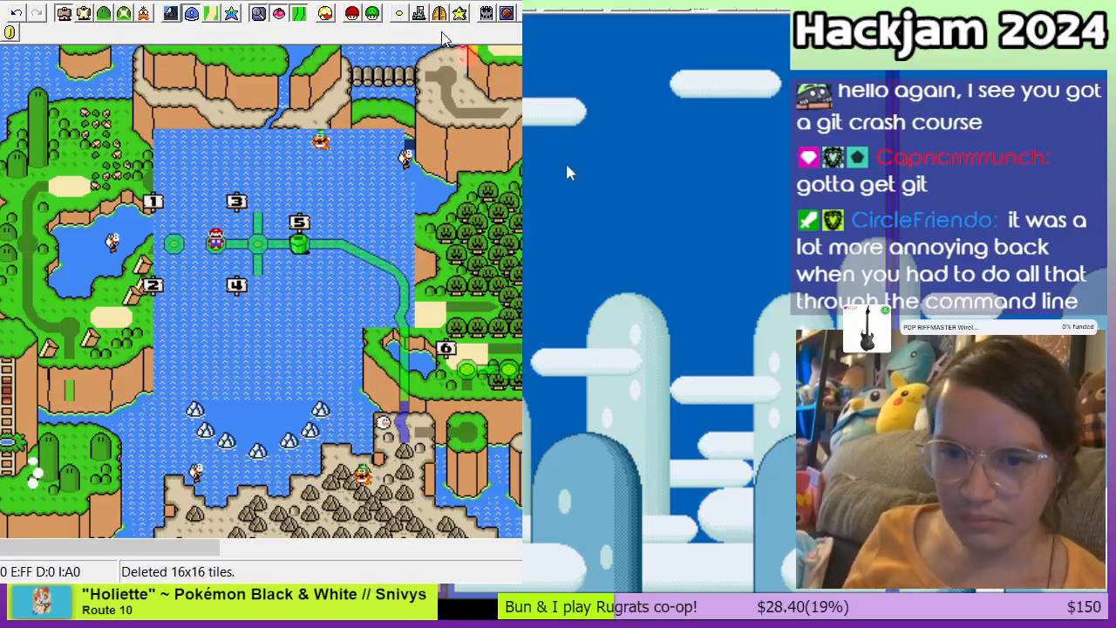
Step: Hide the level paths and place a copy of the junction's dot tile west of Mario beside sign 1
click(301, 15)
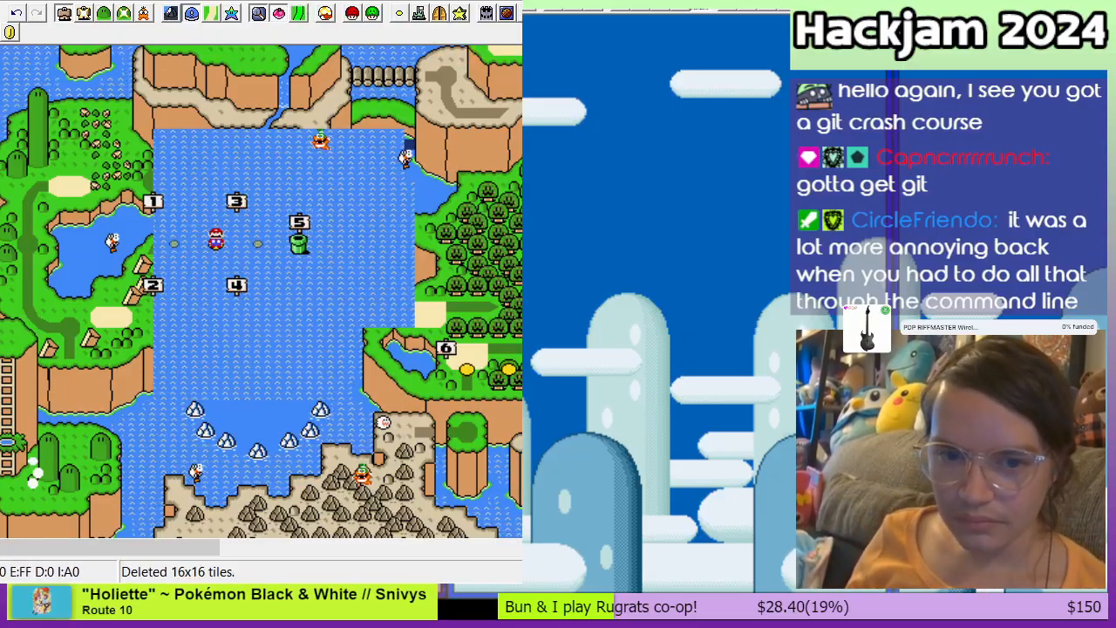
right_click(174, 208)
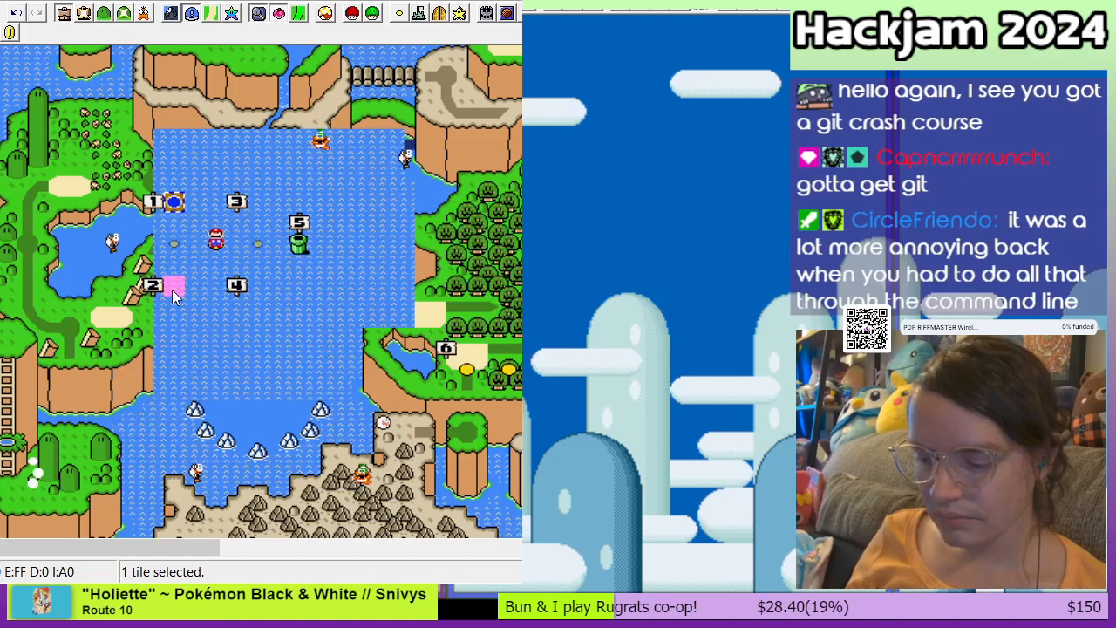
drag(174, 203, 174, 242)
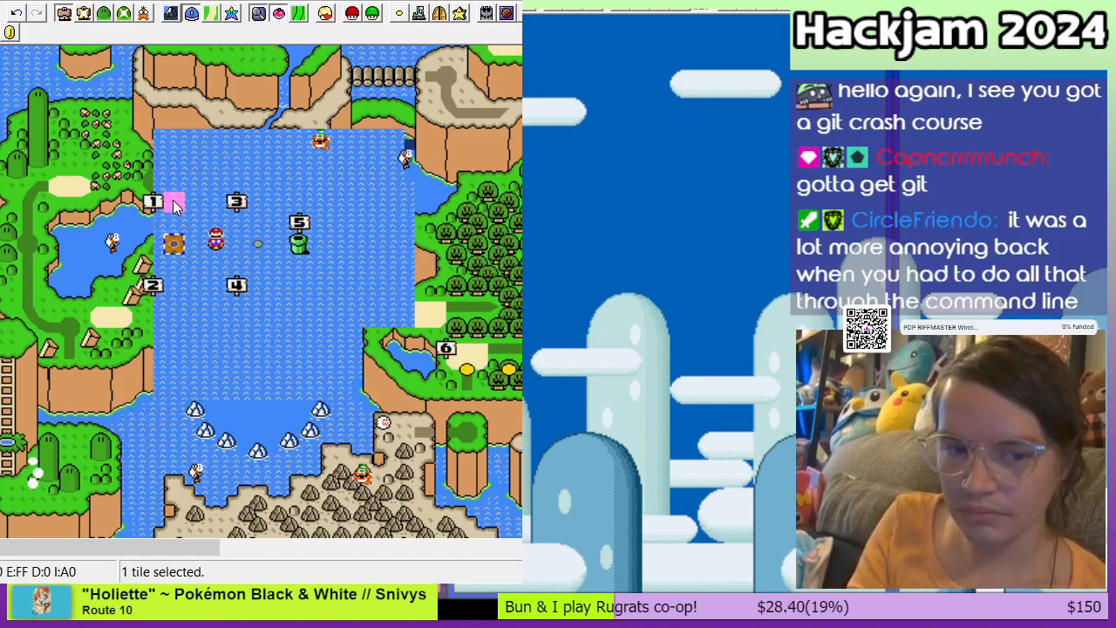
right_click(174, 202)
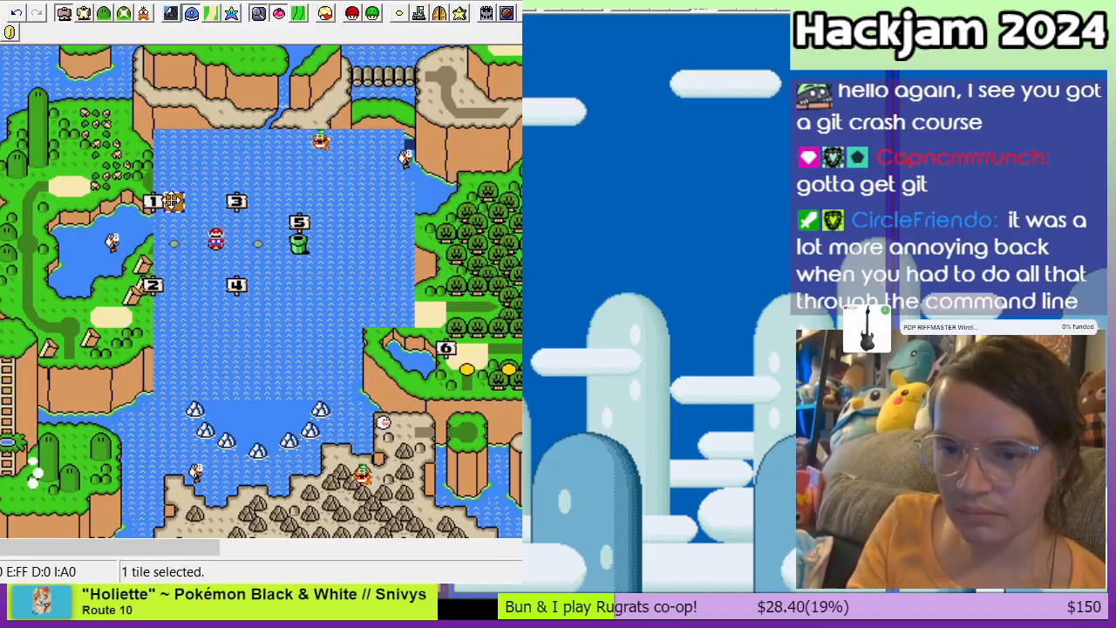
click(195, 205)
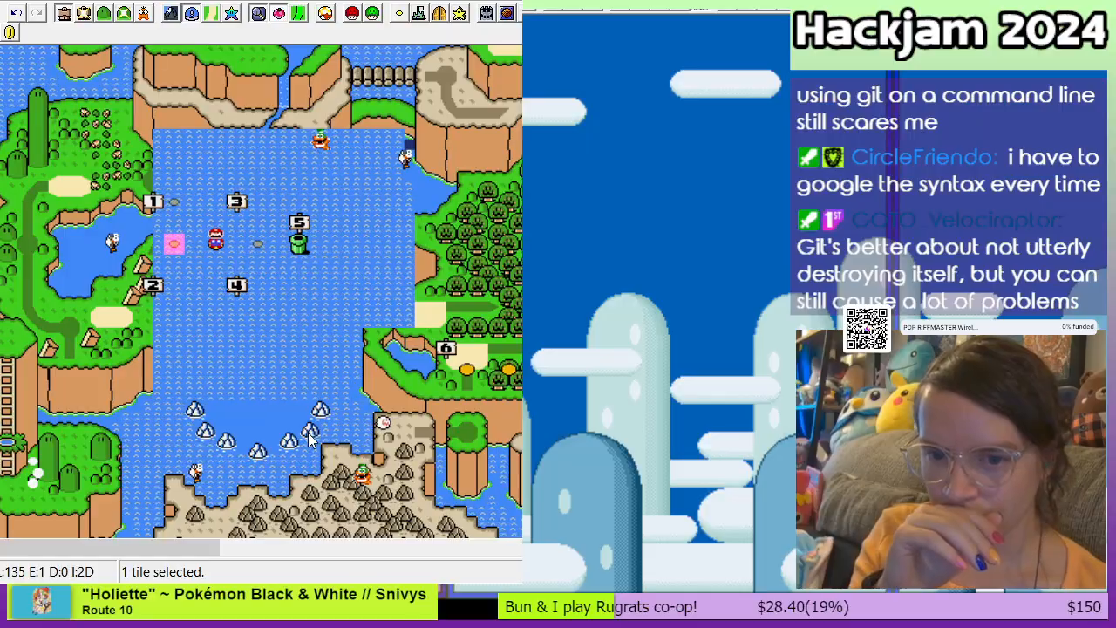
Step: Copy the dot tile beside sign 1 to the spot beside sign 2
click(254, 438)
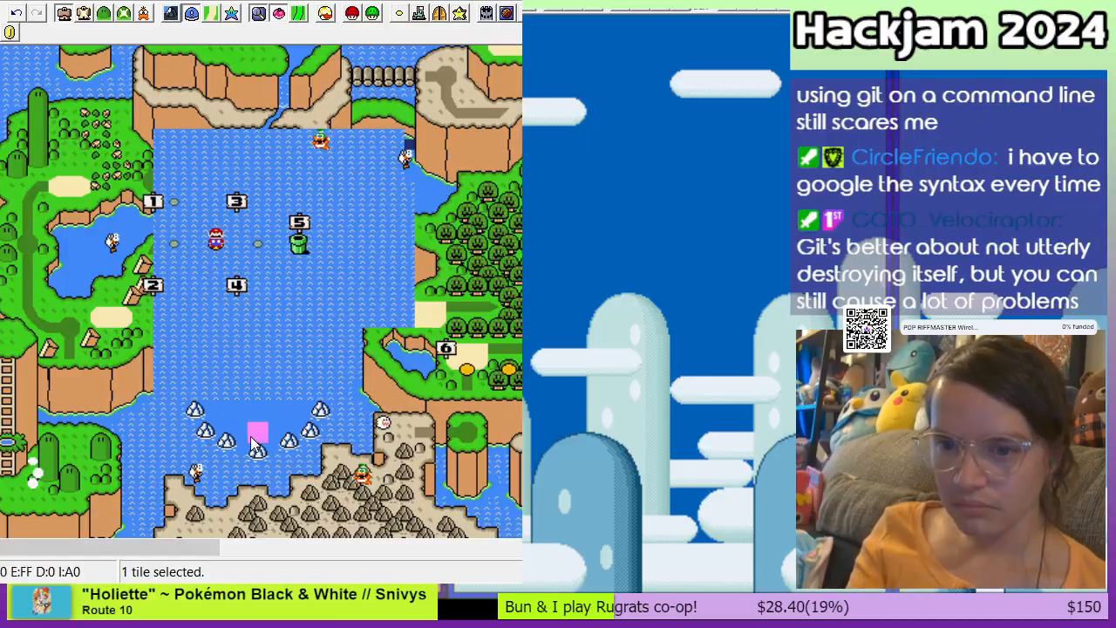
click(176, 205)
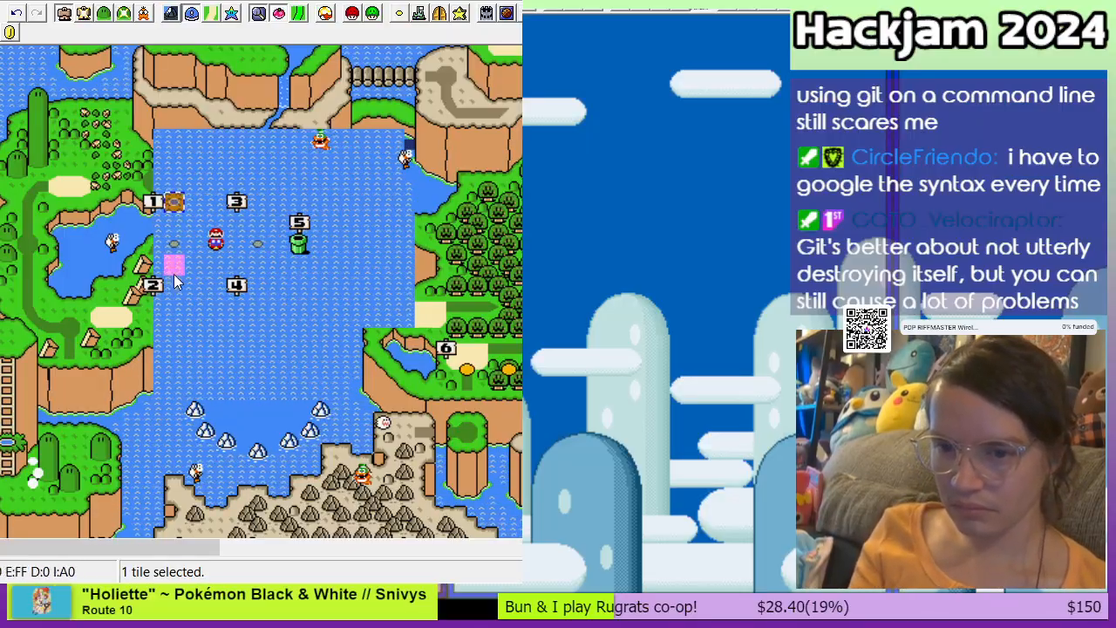
right_click(177, 288)
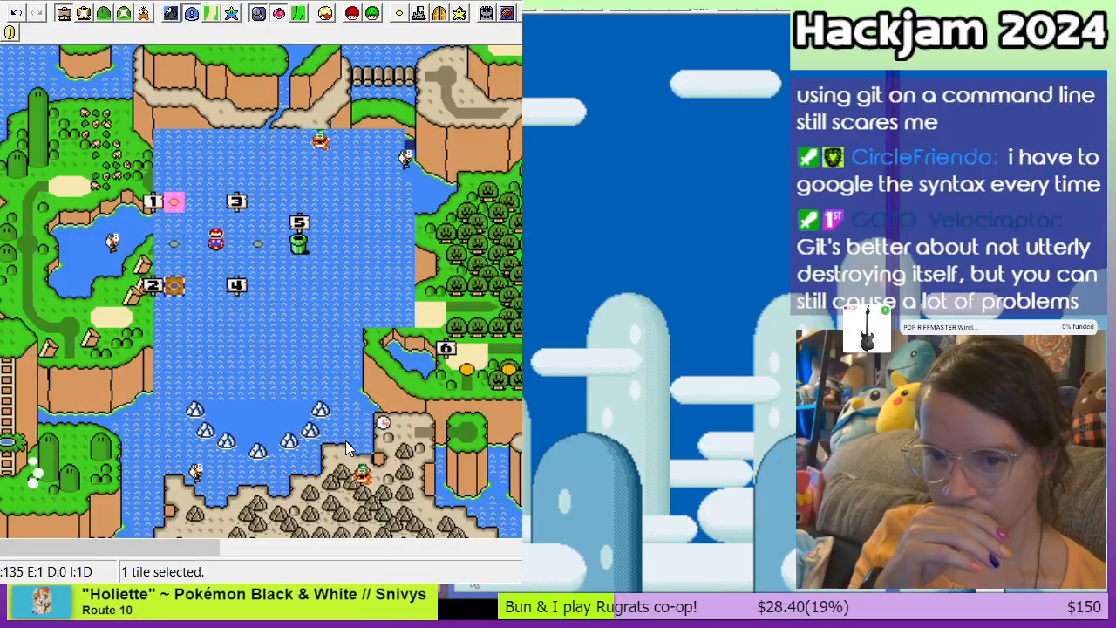
Step: Replace the Layer 1 tile beside sign 2 with a new dot level tile
key(Delete)
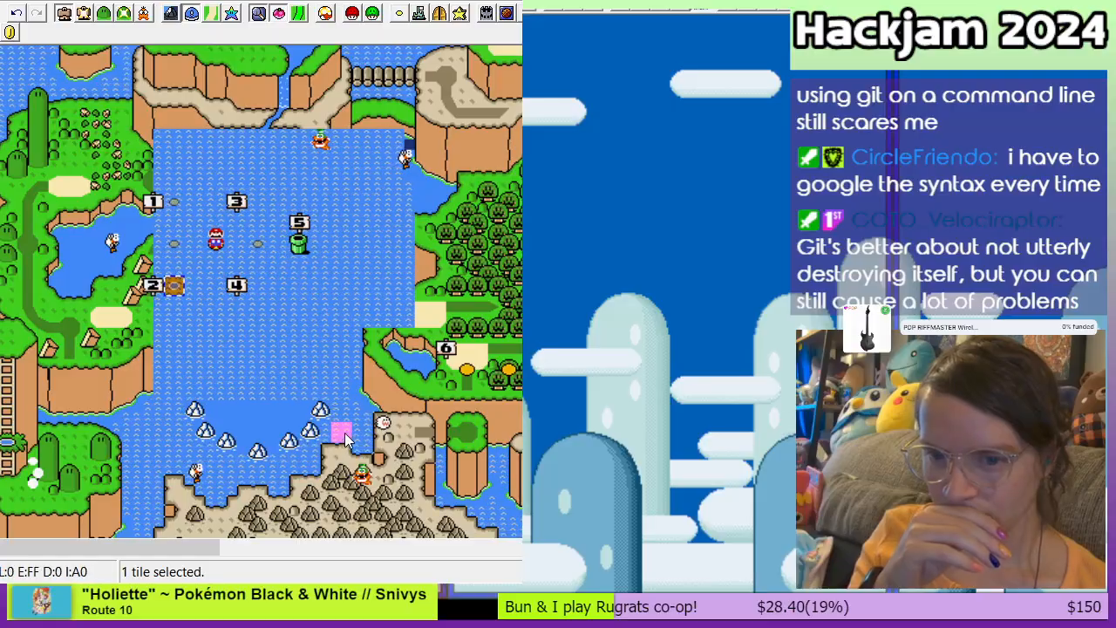
click(221, 298)
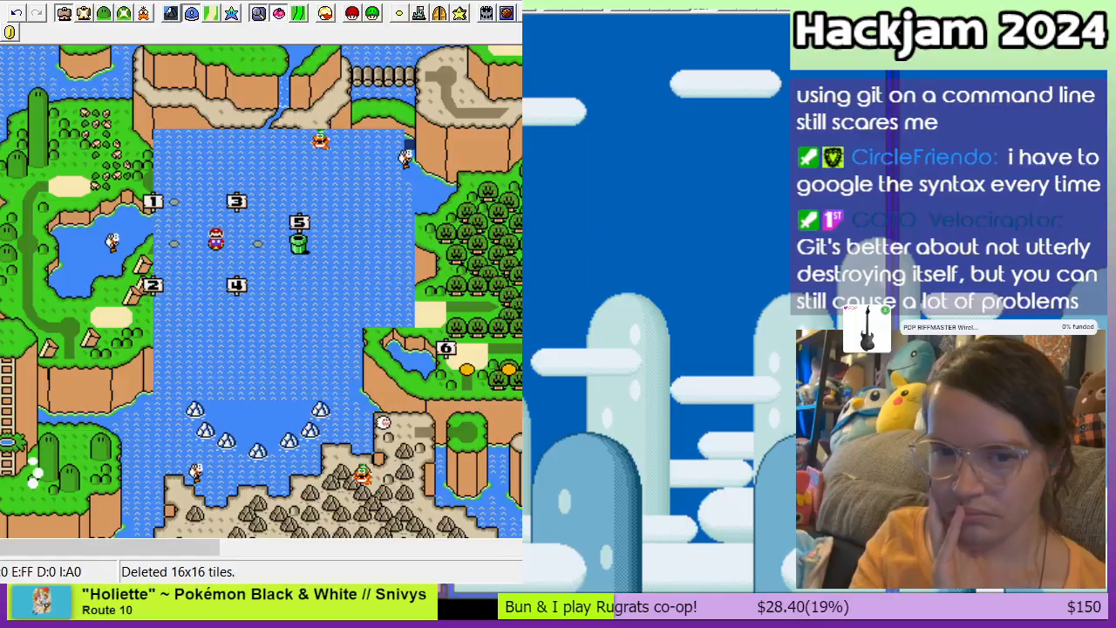
right_click(178, 295)
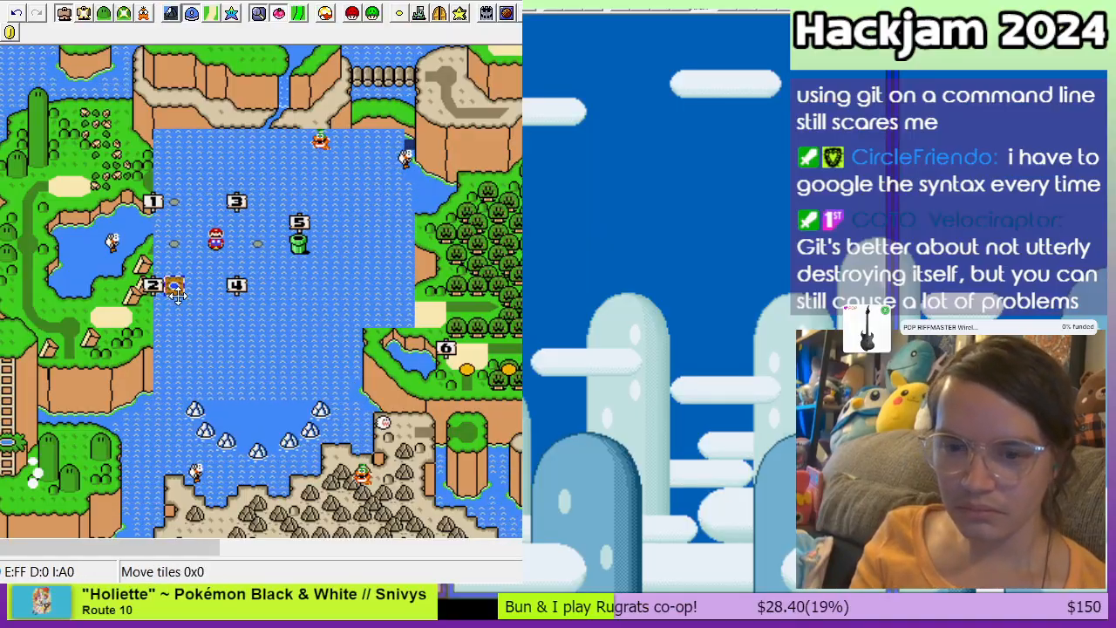
click(210, 331)
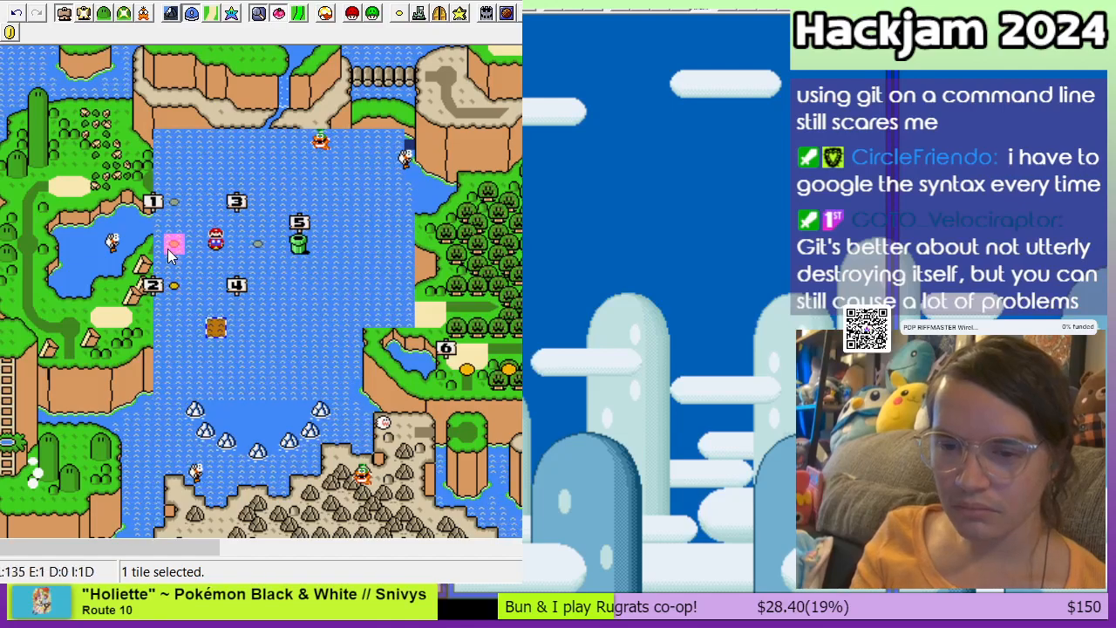
Step: Show the level paths and delete the Layer 1 path tiles west, north and south of the junction dot east of Mario
click(84, 15)
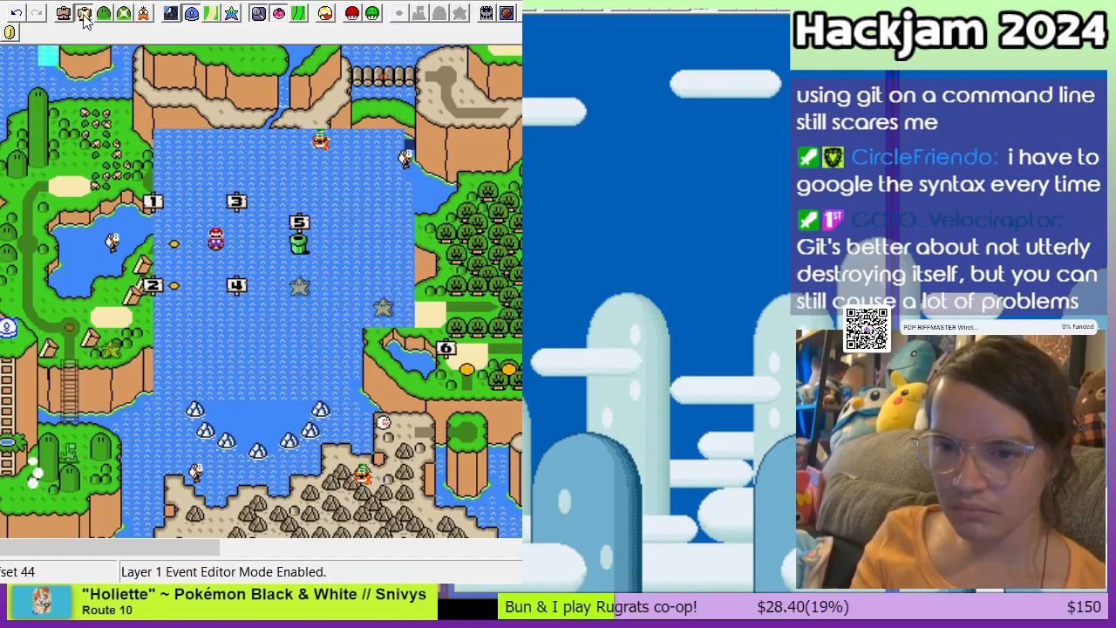
click(299, 14)
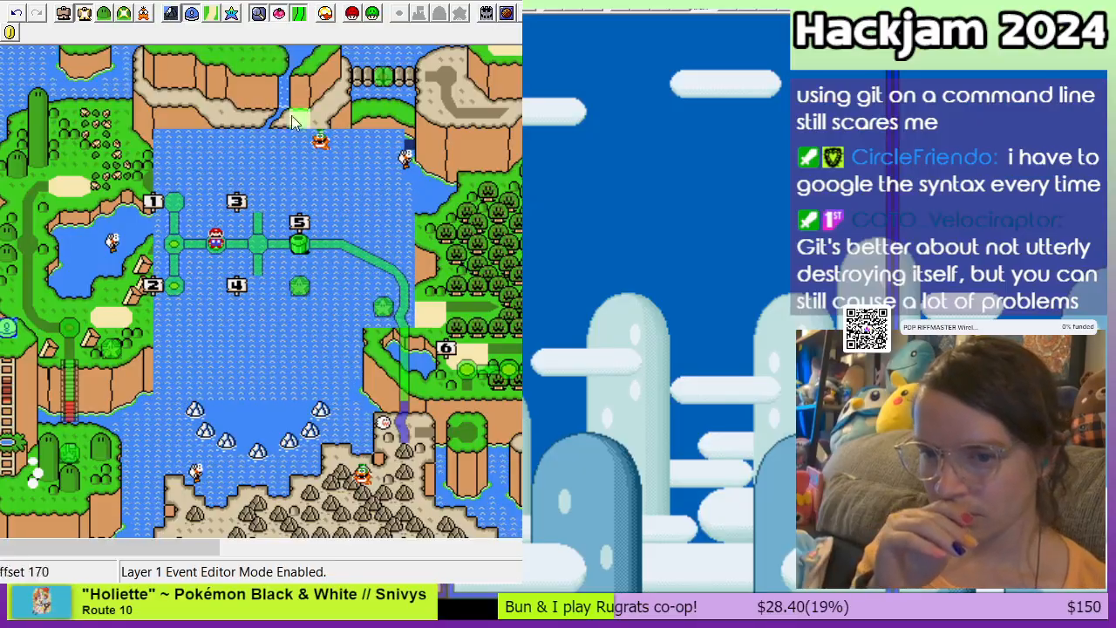
click(65, 16)
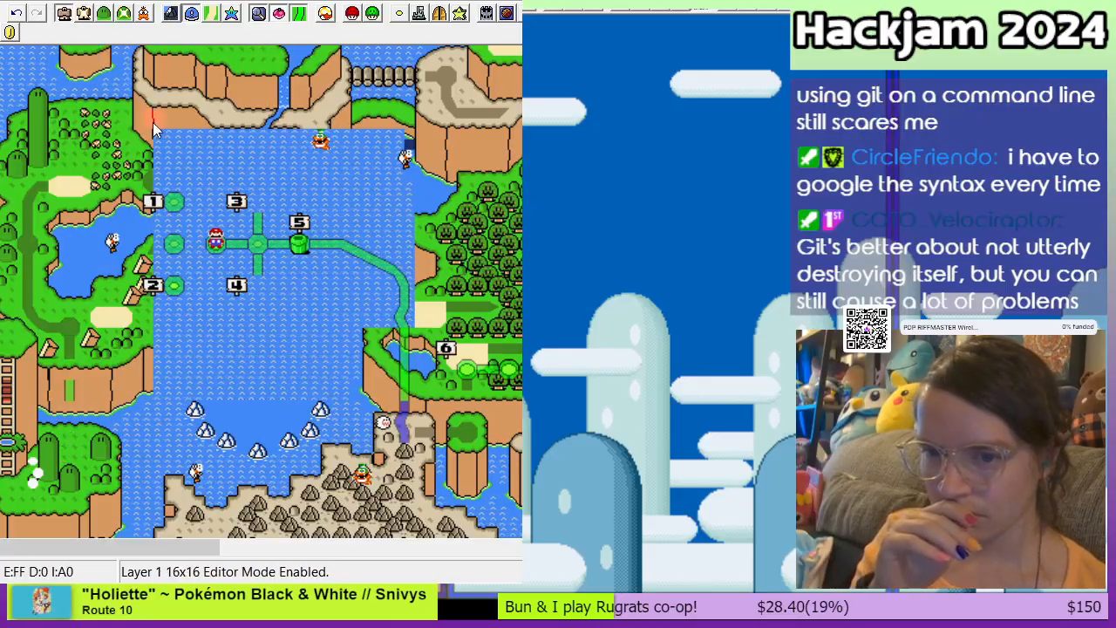
click(236, 241)
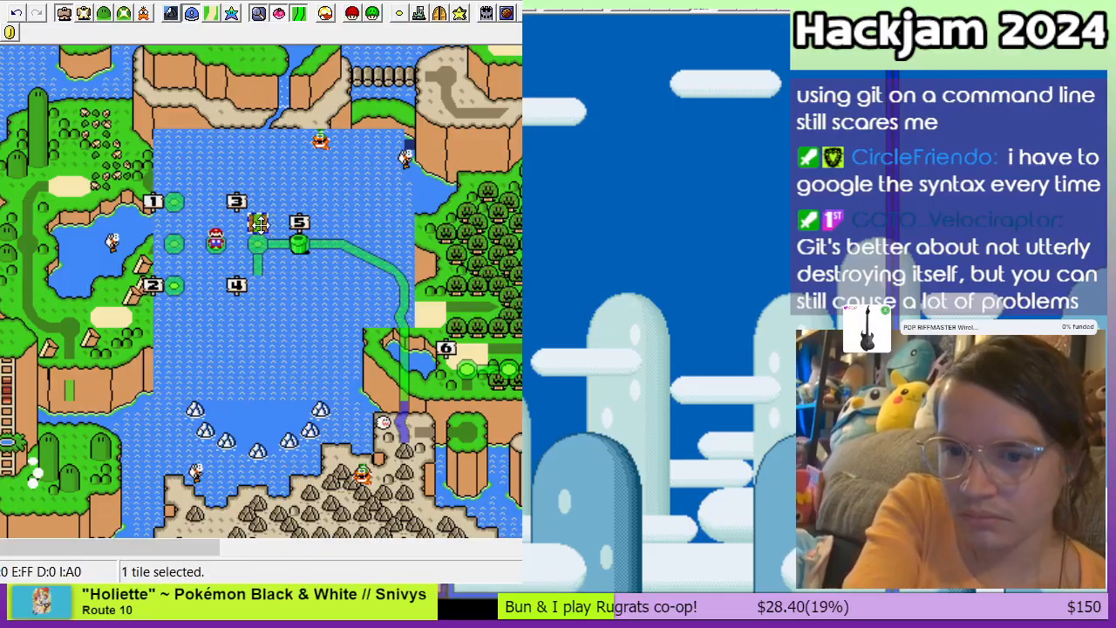
key(Delete)
click(253, 261)
key(Delete)
Step: Copy the junction dot tile east of Mario to the spots beside signs 3 and 4
click(265, 245)
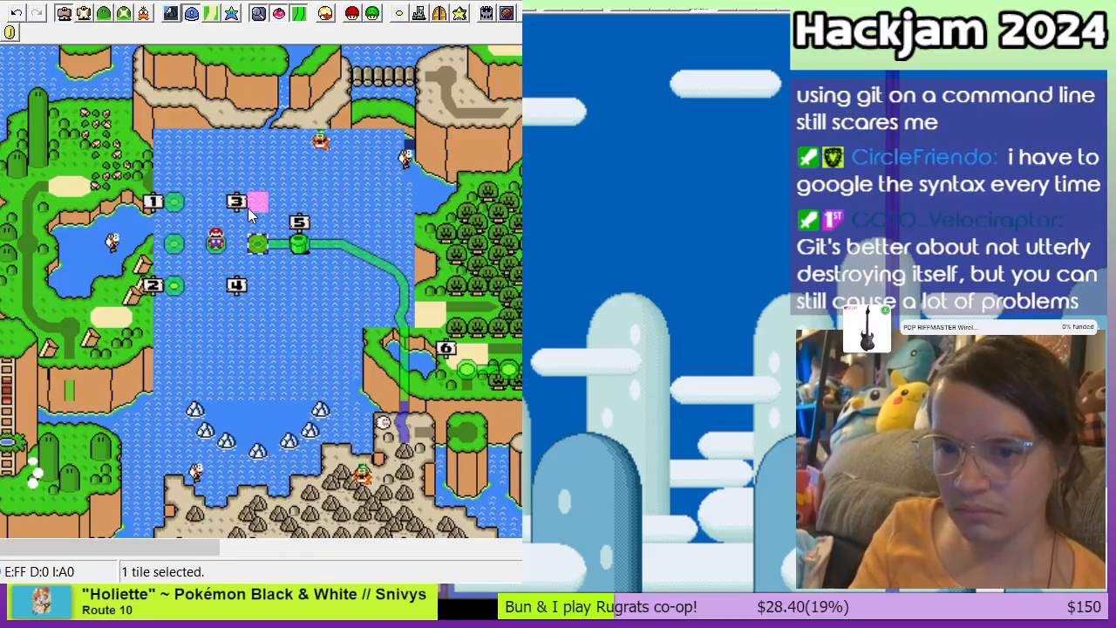
right_click(259, 208)
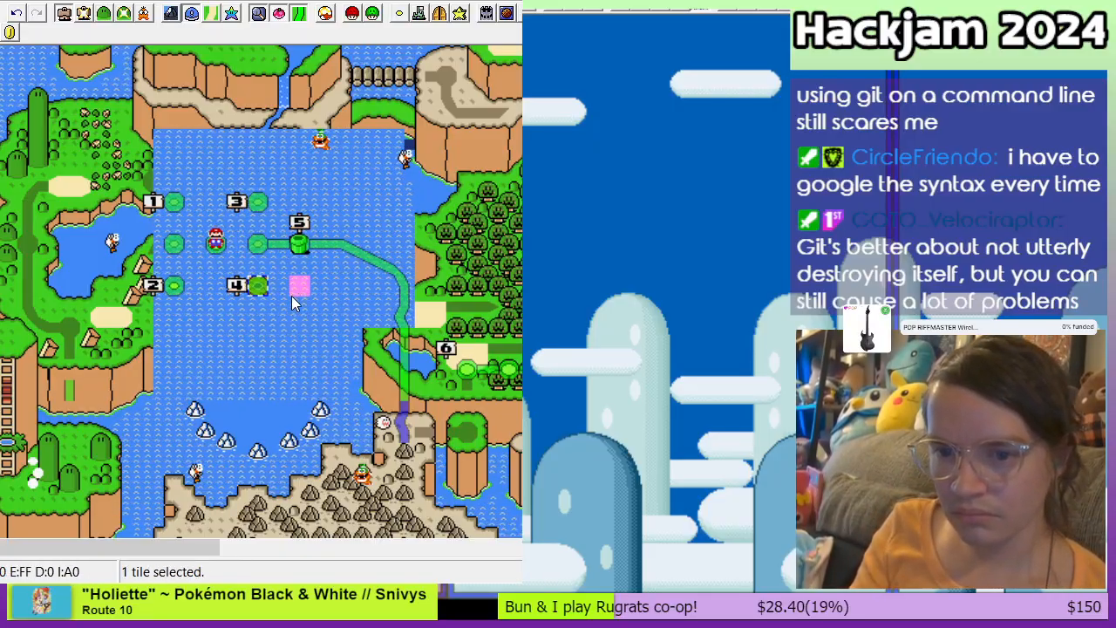
click(299, 286)
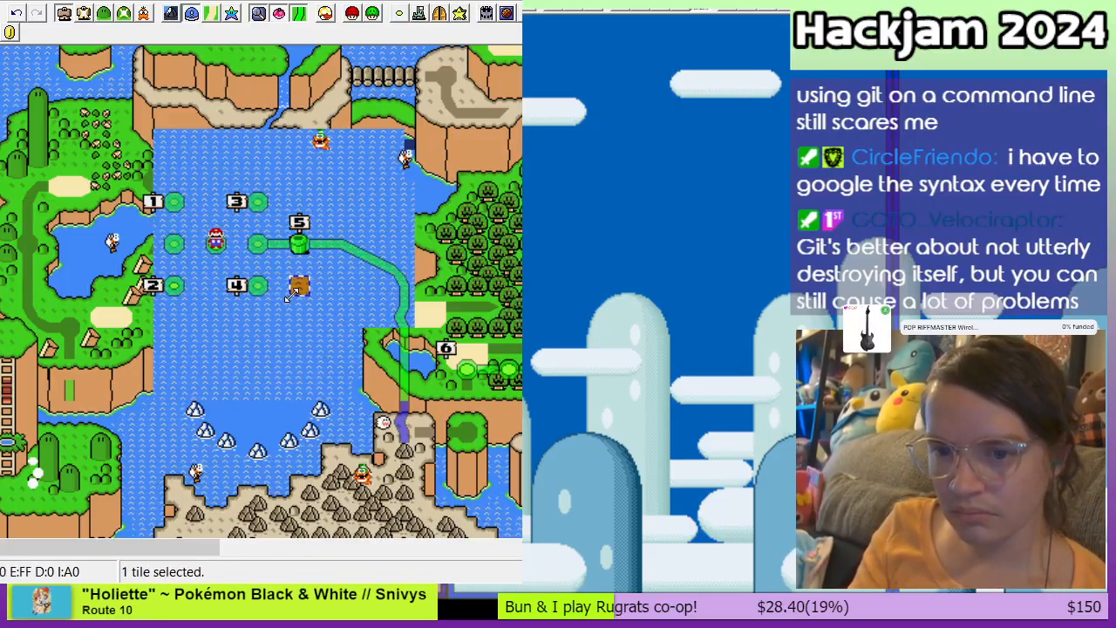
Step: Replace the dot tile beside sign 3 with a copy of the dot tile beside sign 2
click(299, 14)
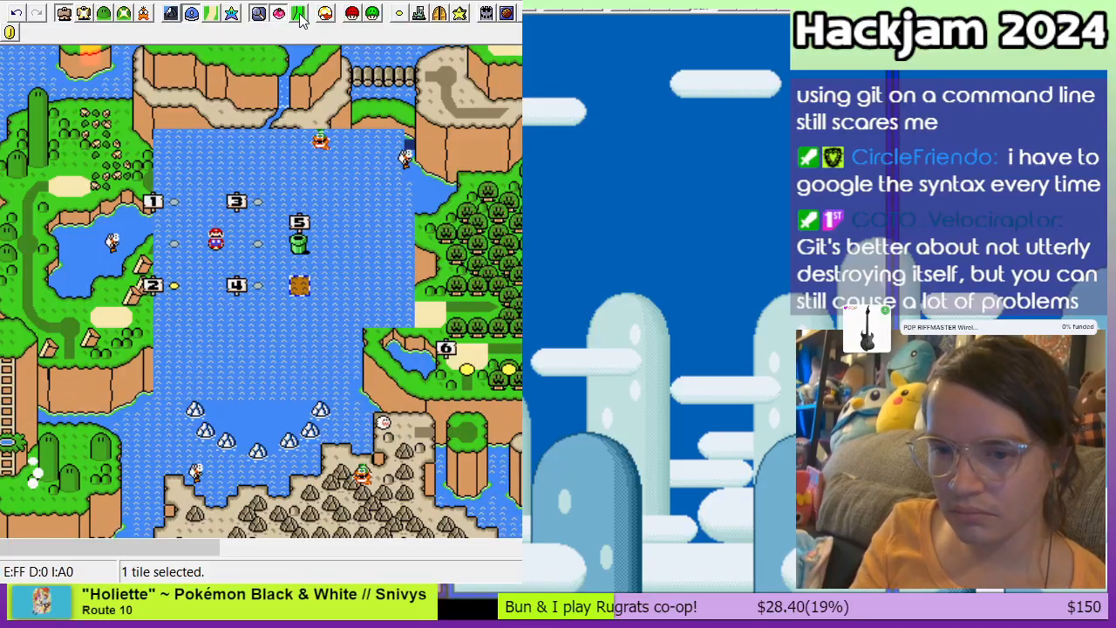
click(299, 14)
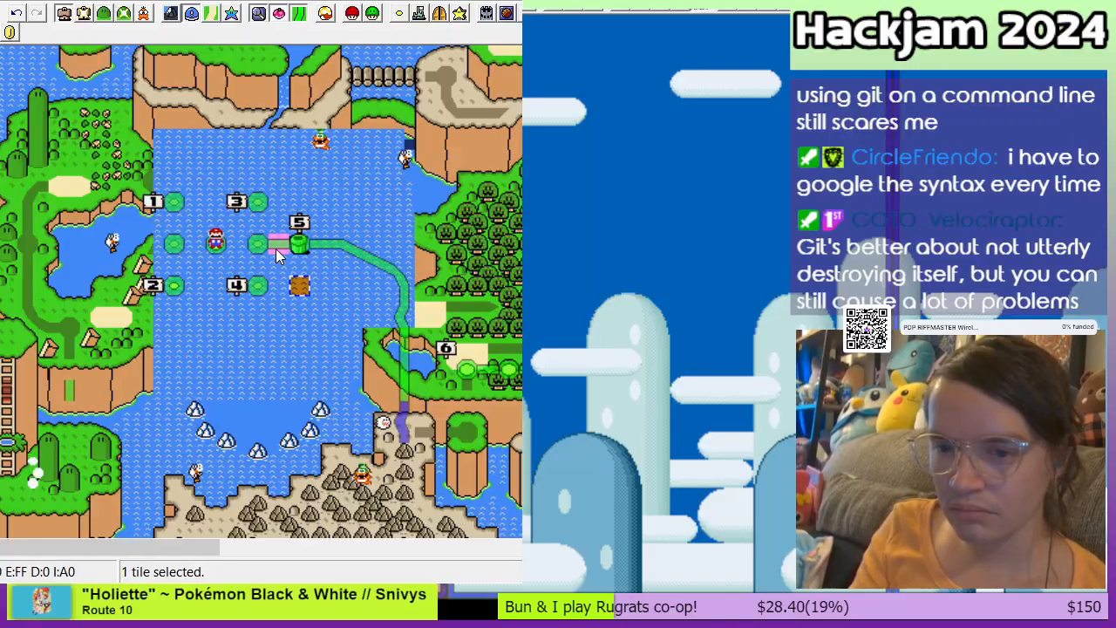
click(255, 203)
key(Delete)
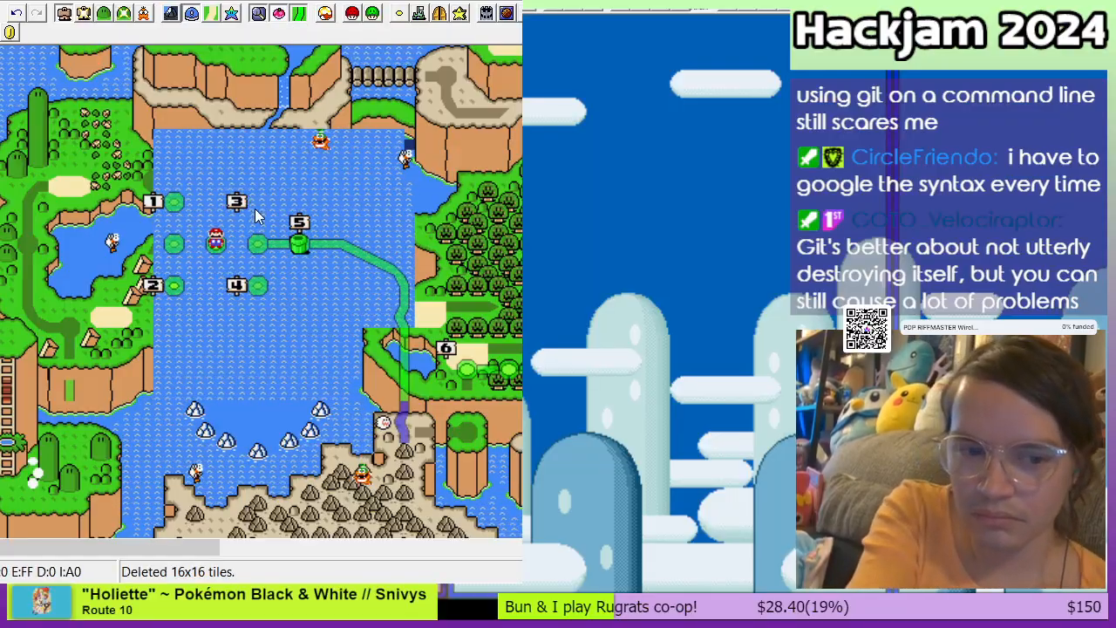
click(195, 245)
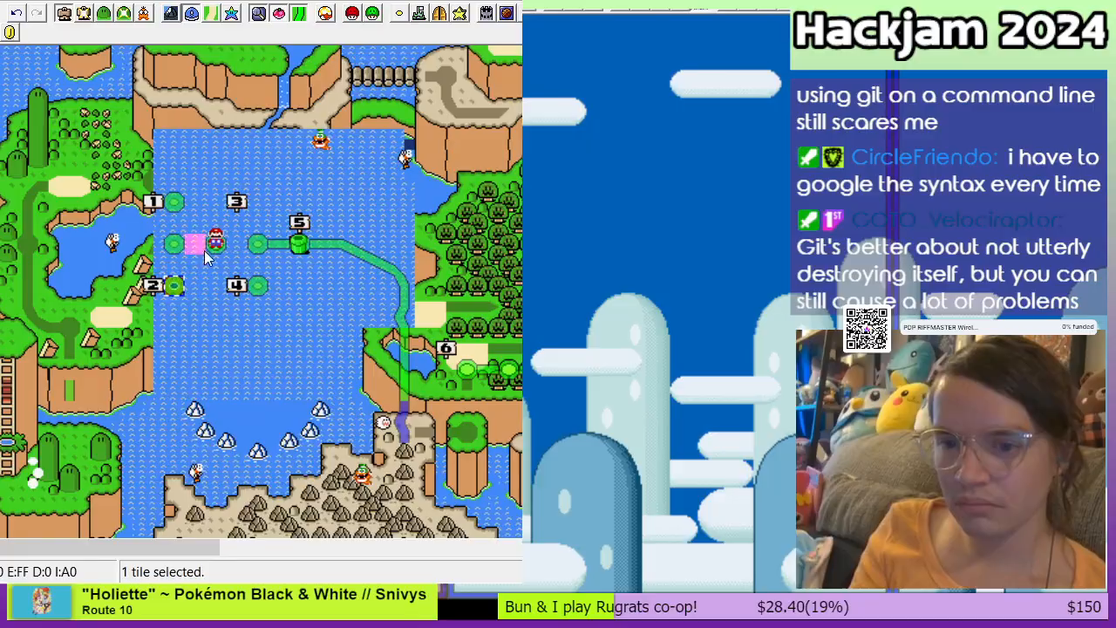
right_click(257, 210)
click(266, 169)
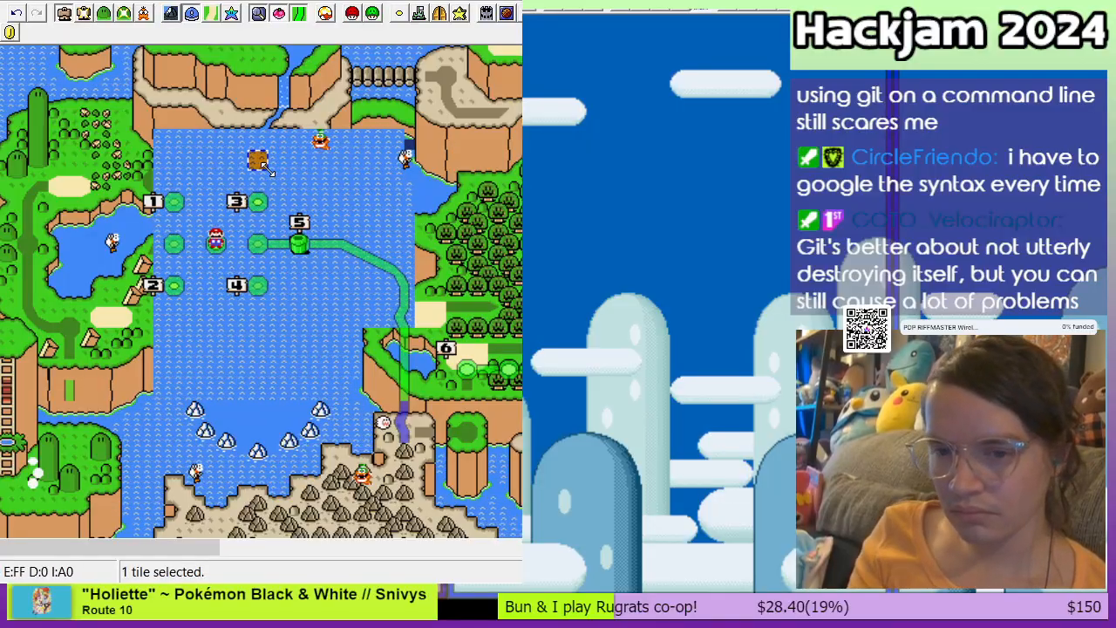
Step: Copy the vertical Layer 1 event path tile south of sign 1's dot to the spot directly north of that dot
click(305, 249)
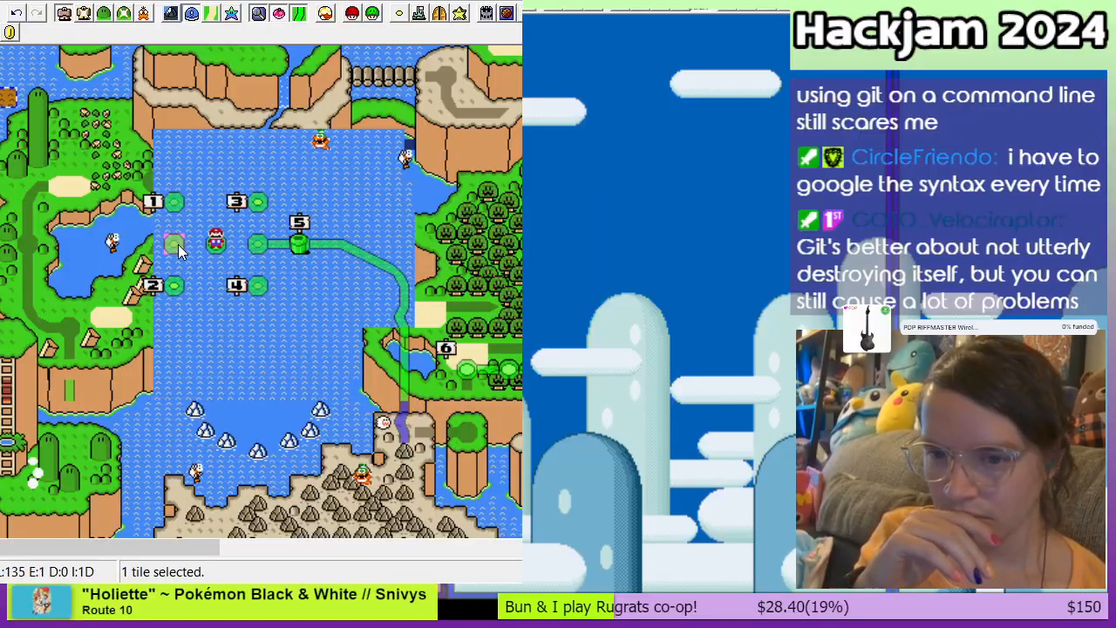
click(103, 14)
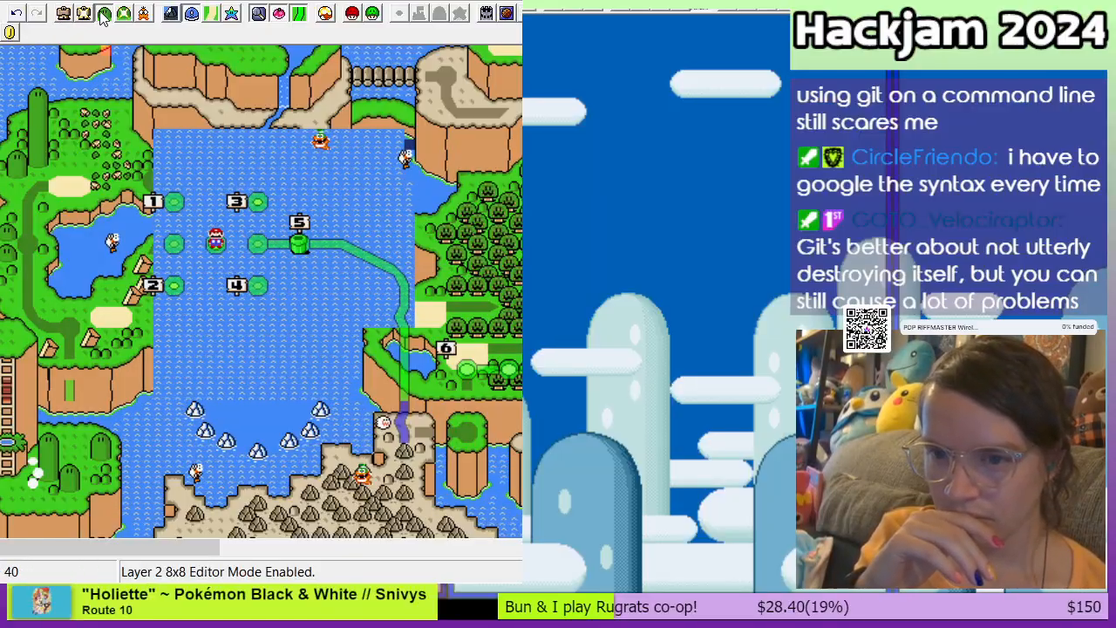
click(85, 14)
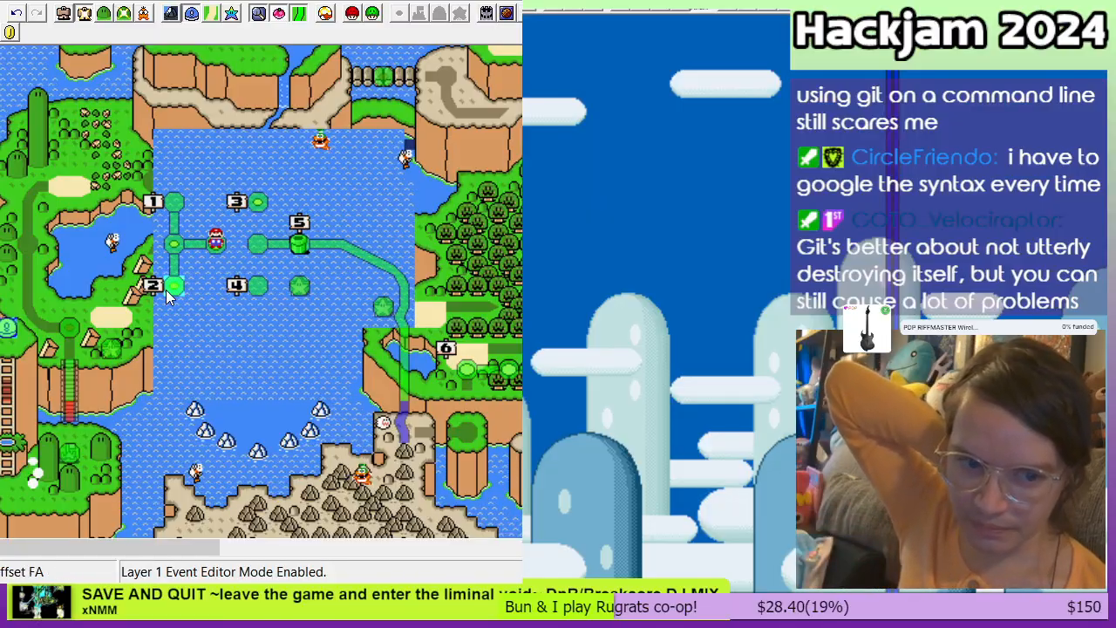
click(177, 222)
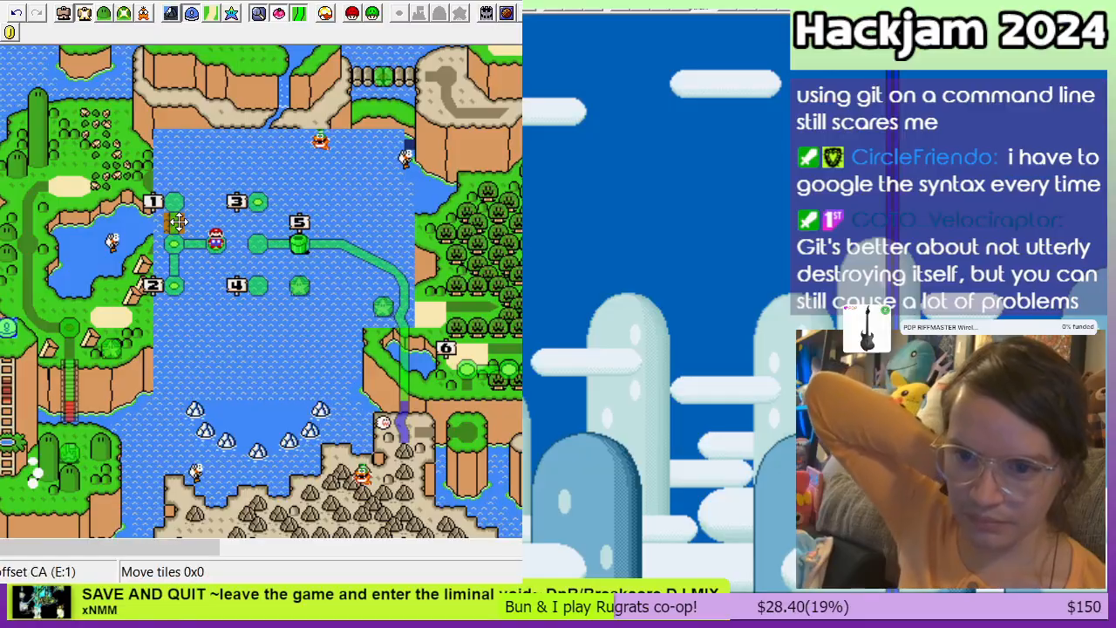
drag(178, 222, 175, 181)
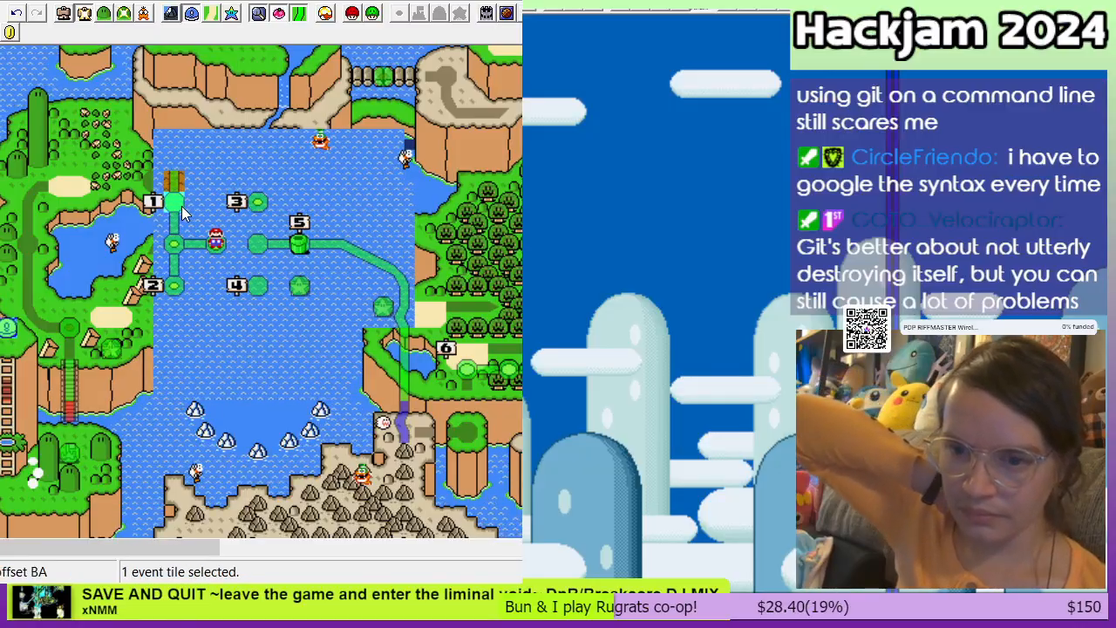
click(176, 206)
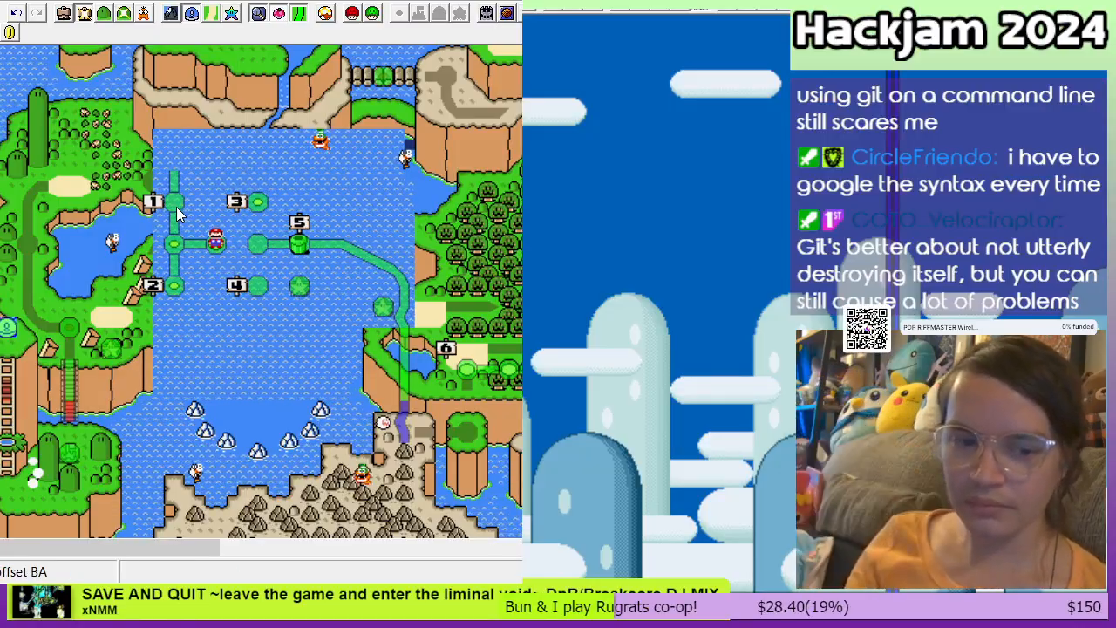
Step: Place a copy of the Layer 1 dot tile beside sign 1 two tiles north of it
click(104, 15)
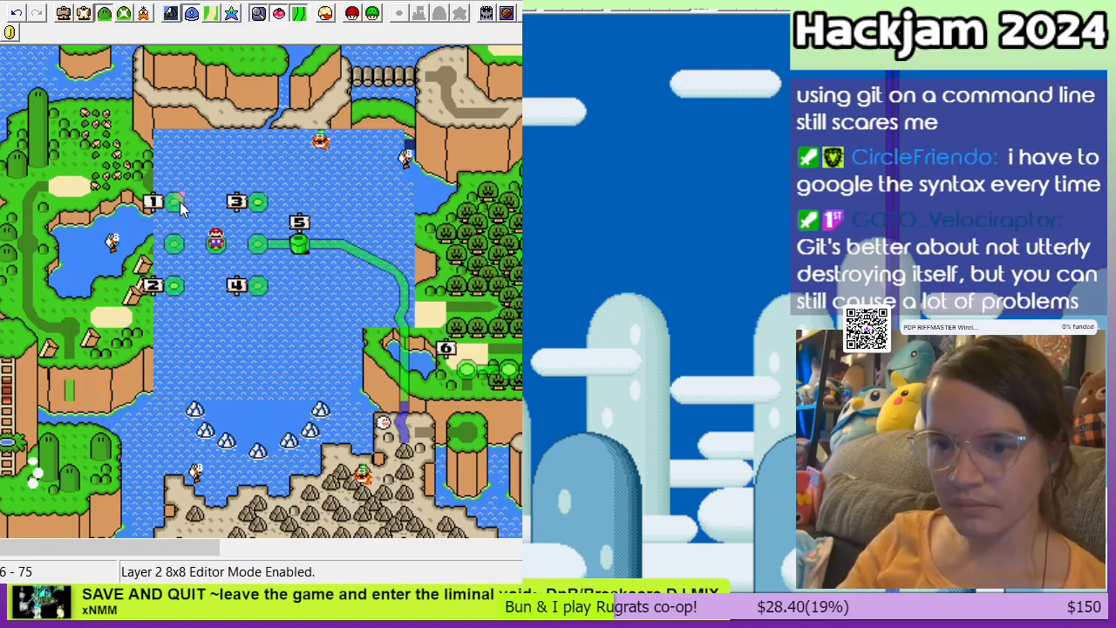
drag(179, 197, 180, 208)
click(64, 15)
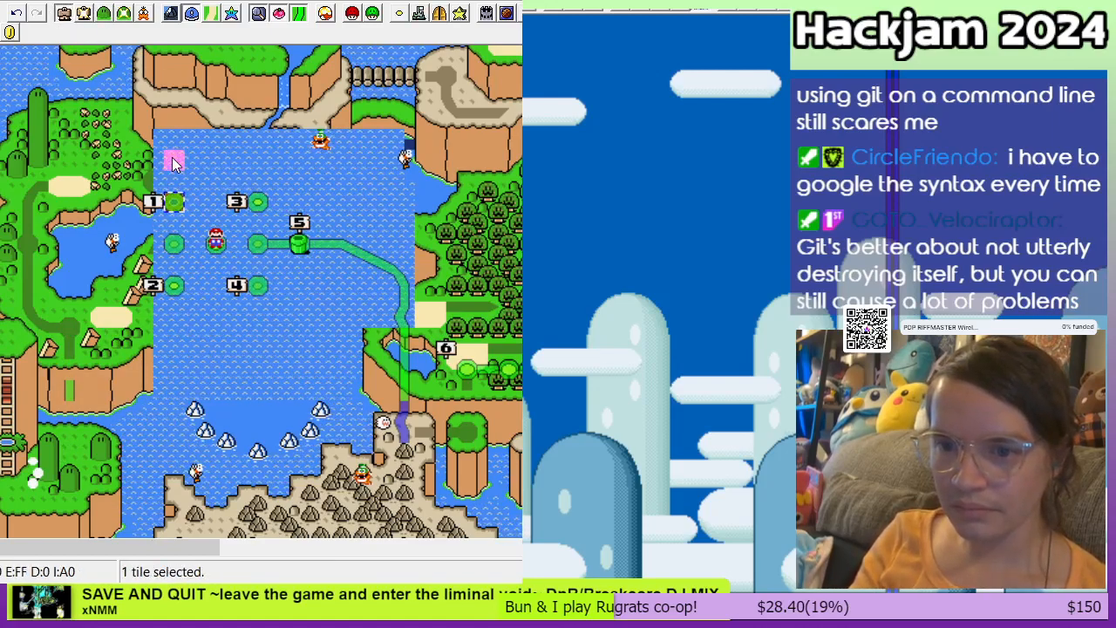
drag(175, 202, 174, 161)
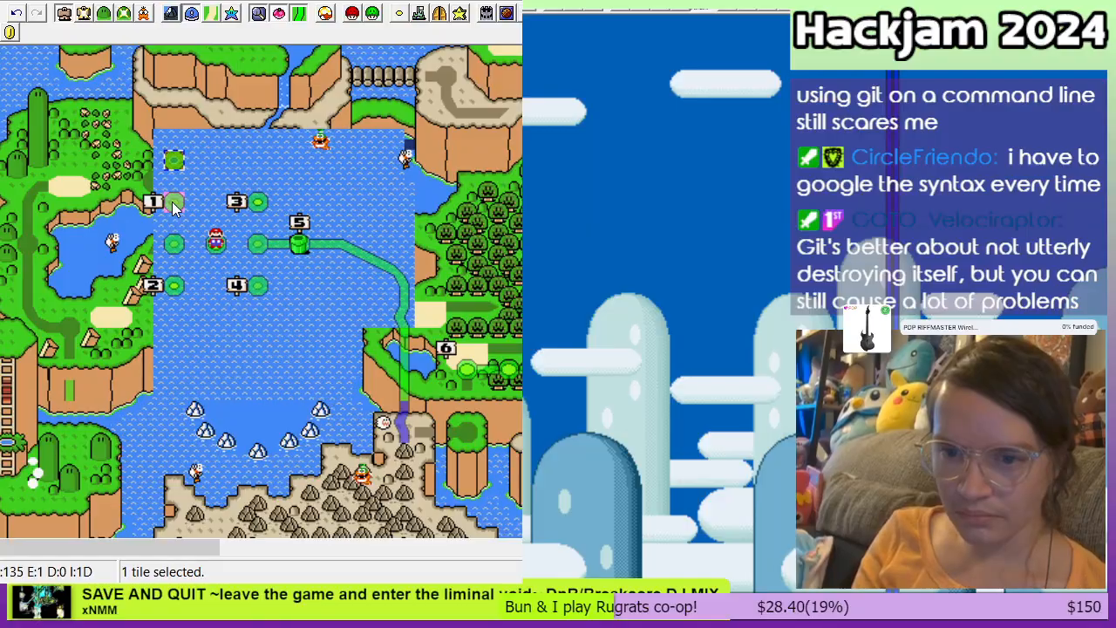
Step: Set the event of the dot level tile beside sign 1 to 3 and check the settings of the neighbouring level tiles
click(174, 203)
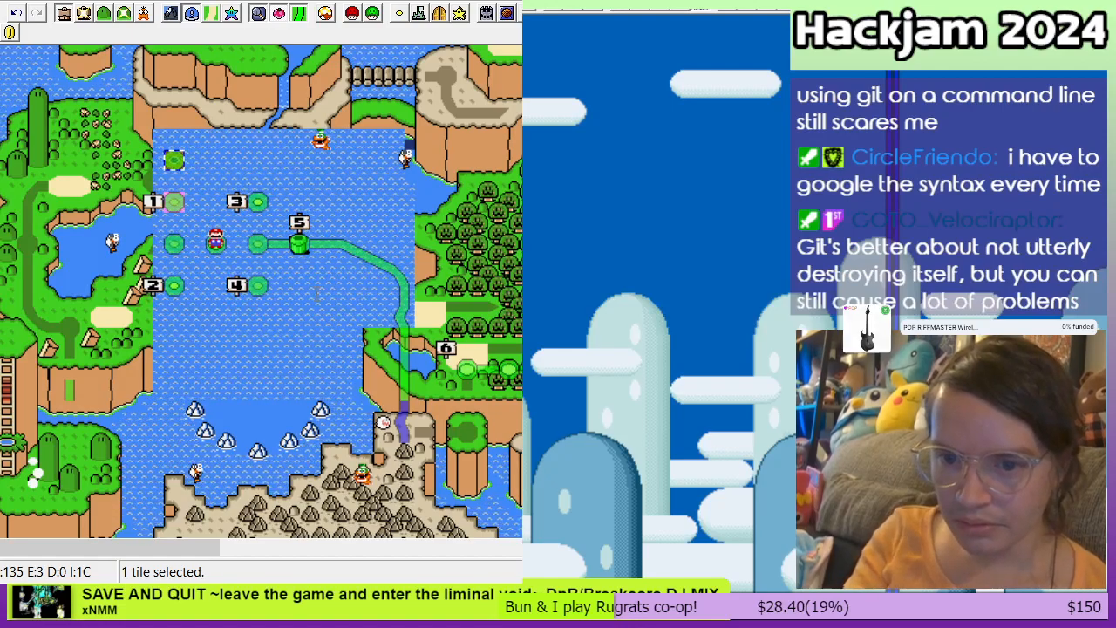
click(242, 288)
click(217, 247)
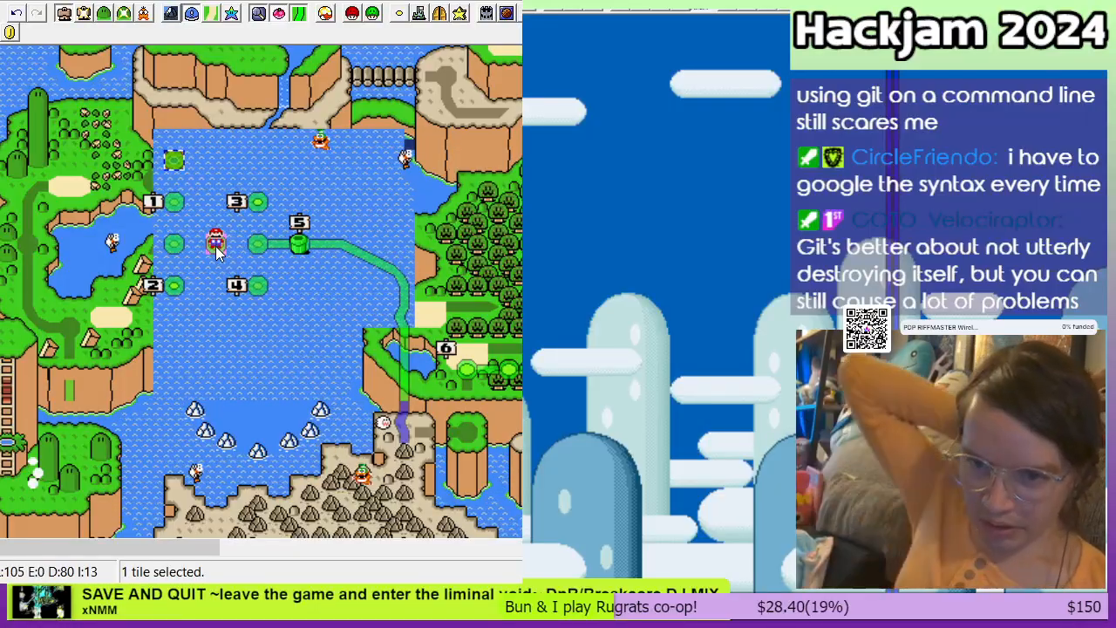
click(174, 249)
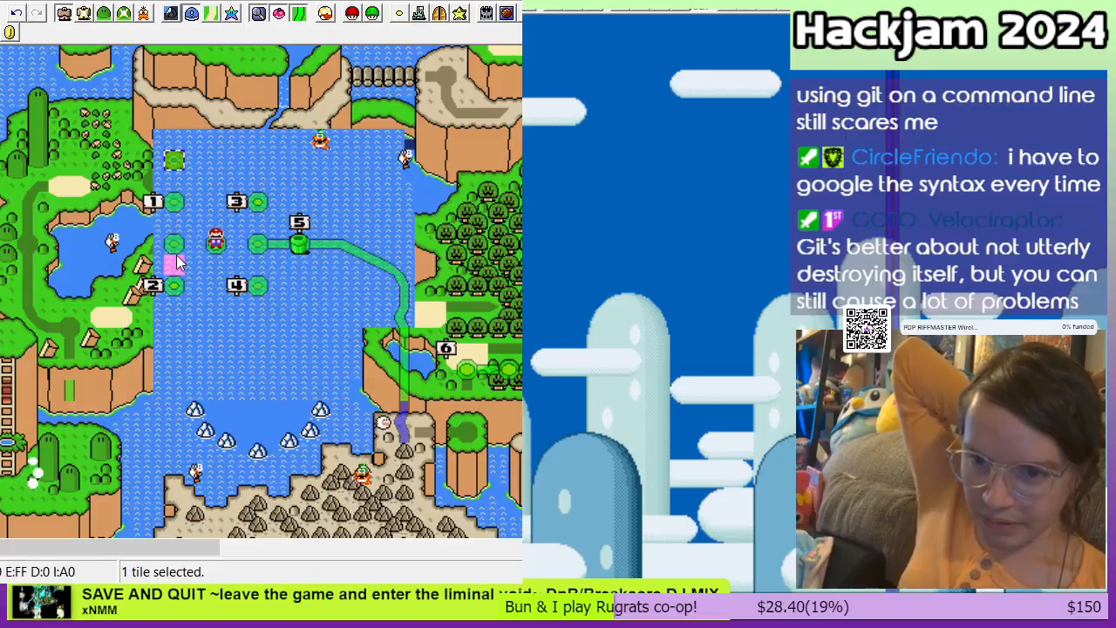
click(175, 160)
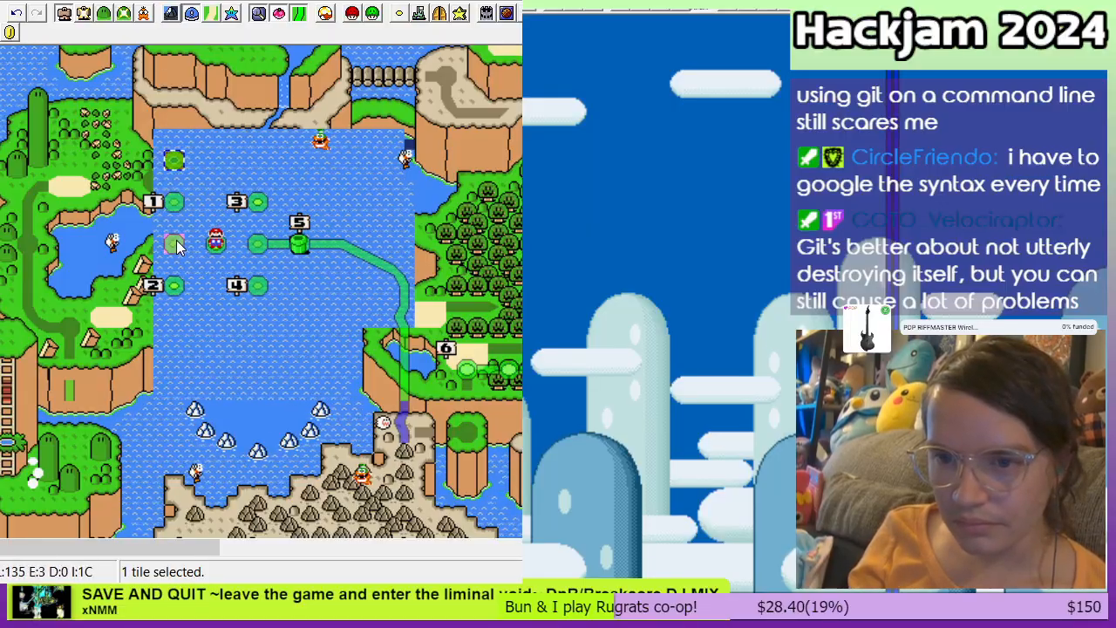
Step: Delete the vertical Layer 1 event path tiles north and south of the dot west of Mario and the one north of sign 1's dot
click(84, 13)
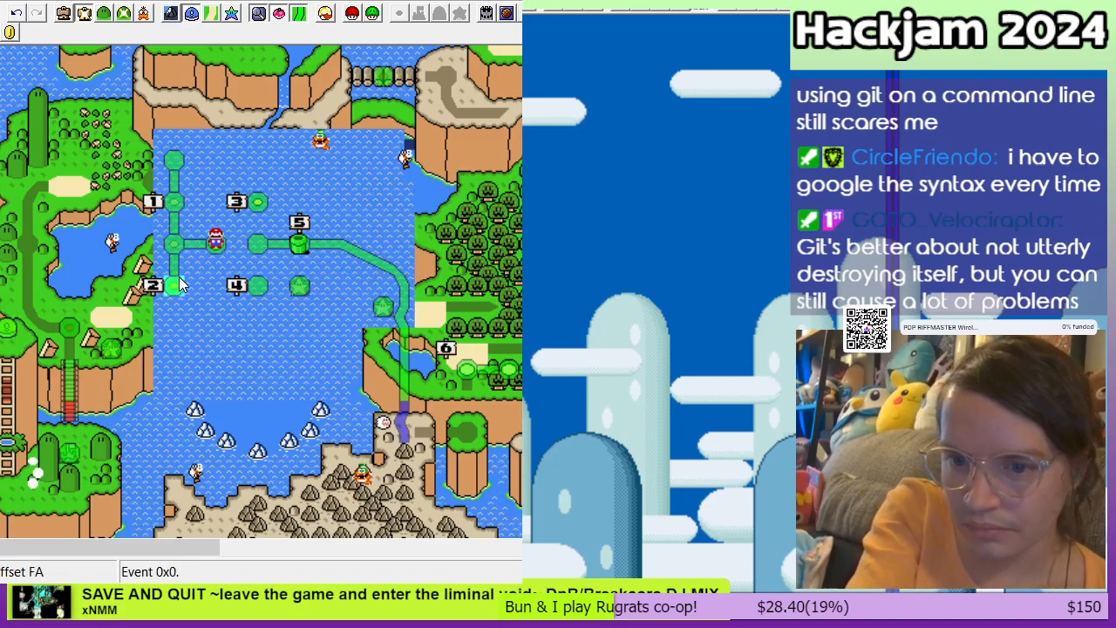
click(173, 225)
key(Delete)
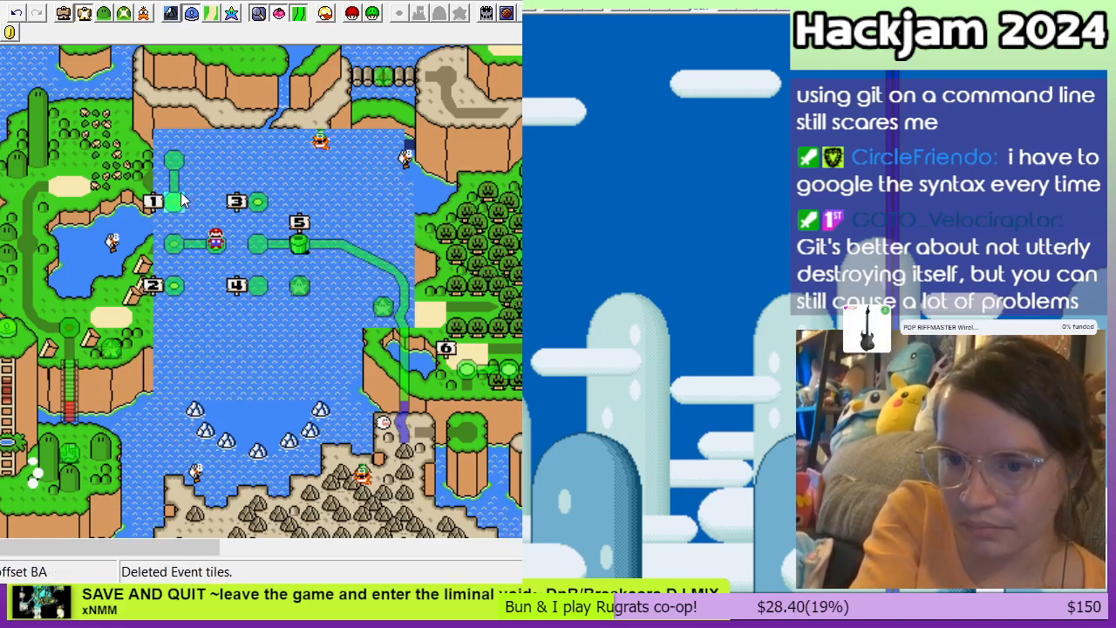
click(175, 183)
key(Delete)
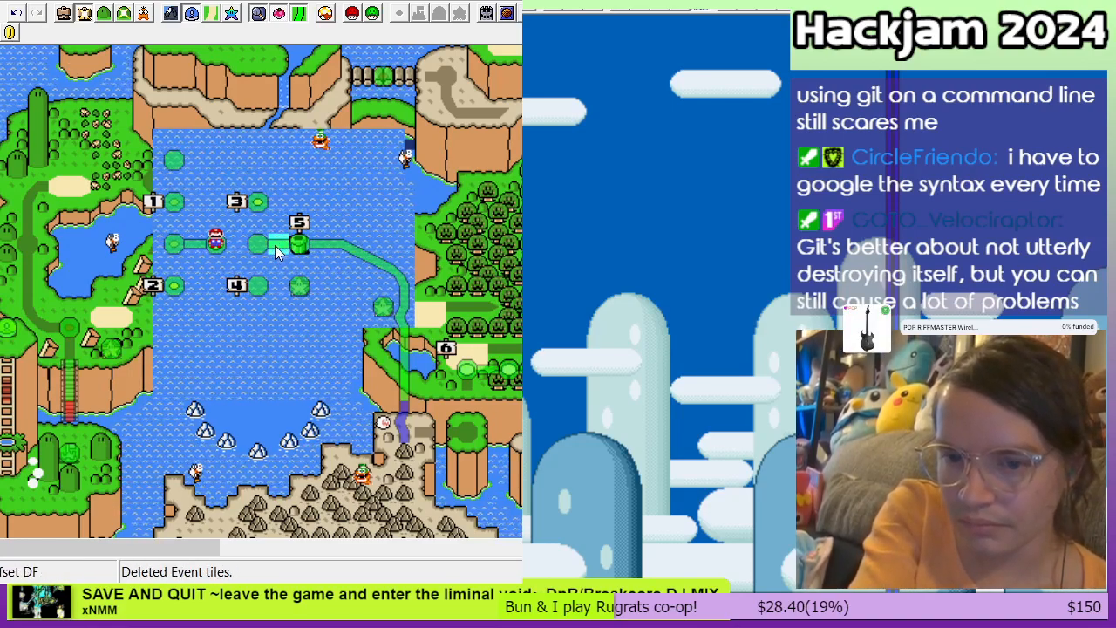
key(Delete)
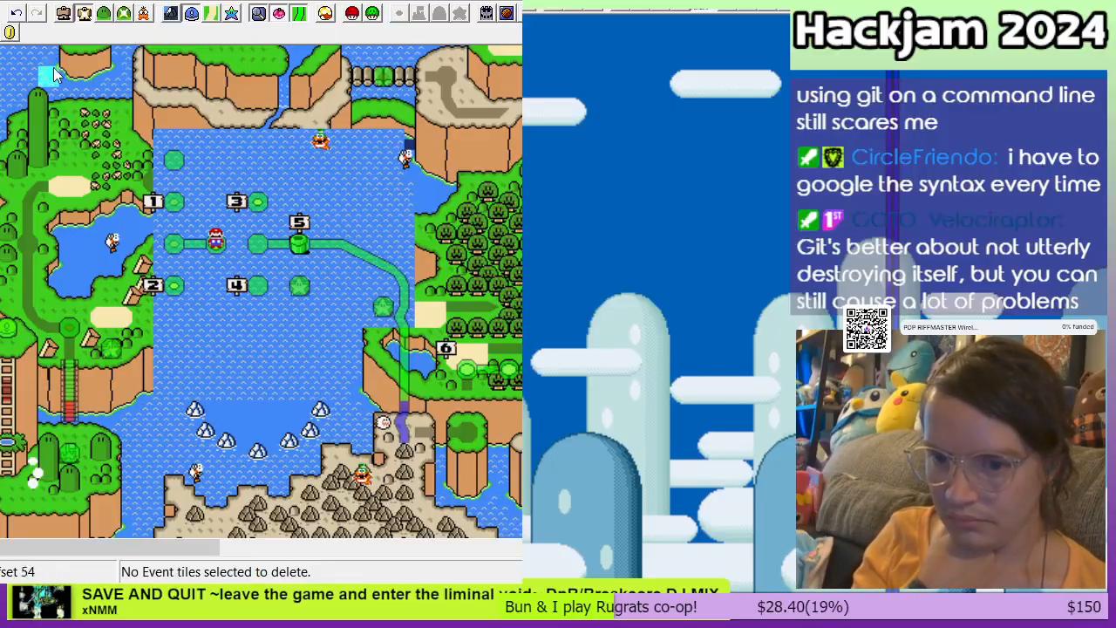
key(Page_Down)
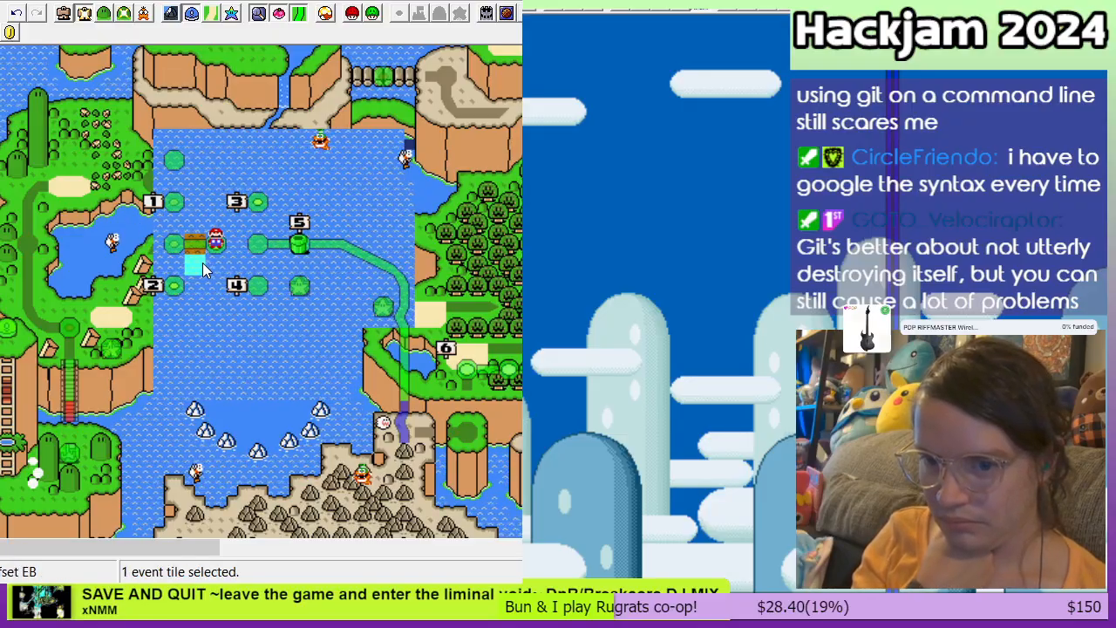
click(84, 13)
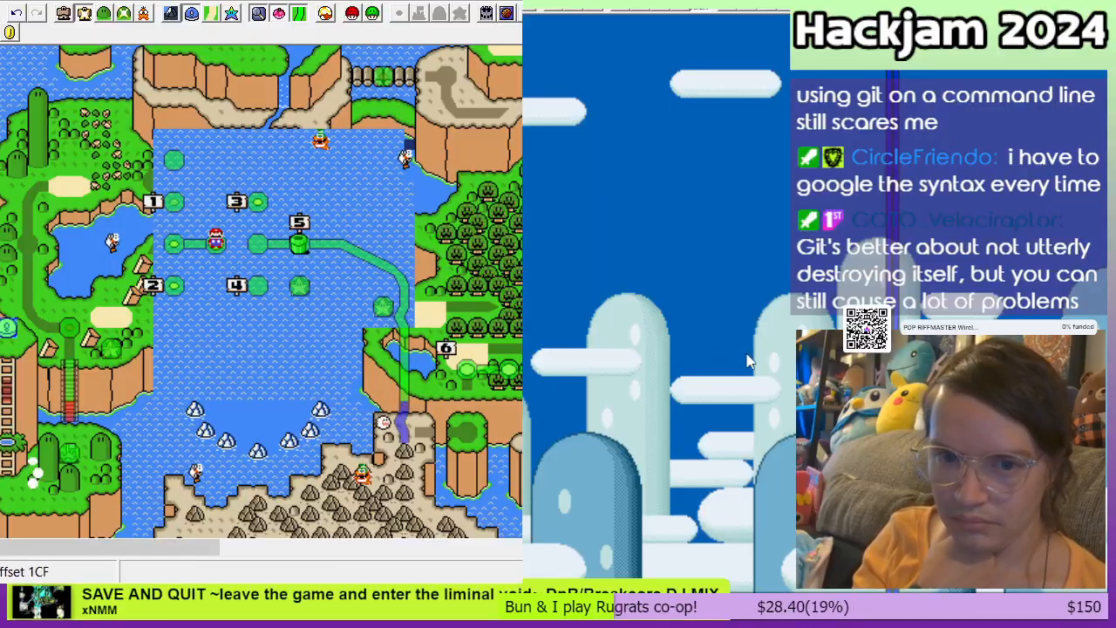
Step: Place vertical Layer 1 event path tiles north and south of the dot west of Mario and north of sign 1's dot
click(174, 225)
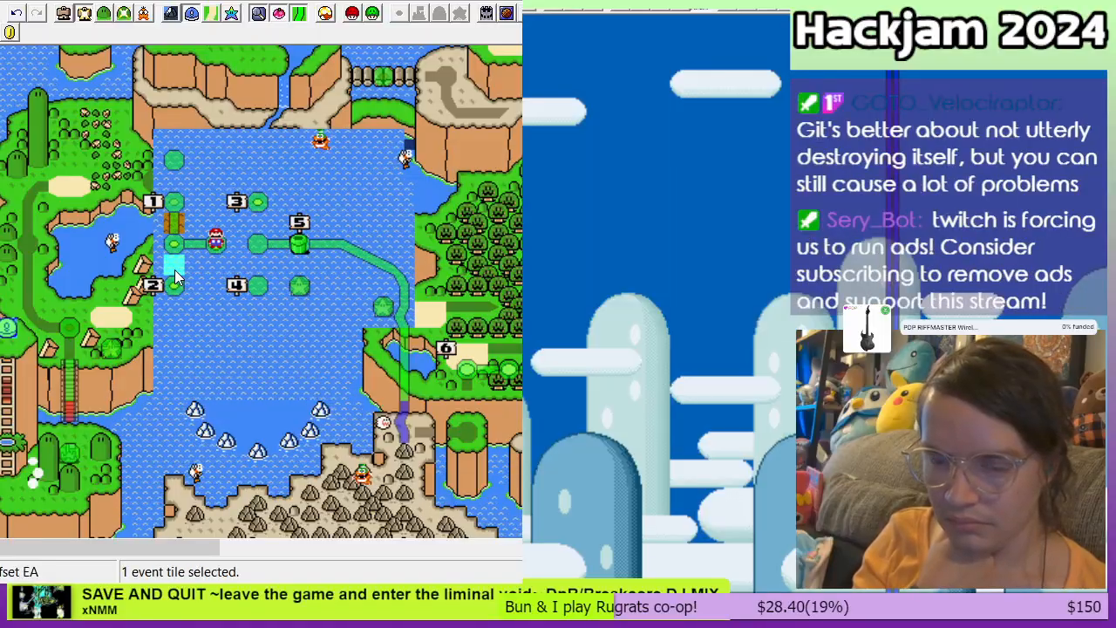
right_click(175, 268)
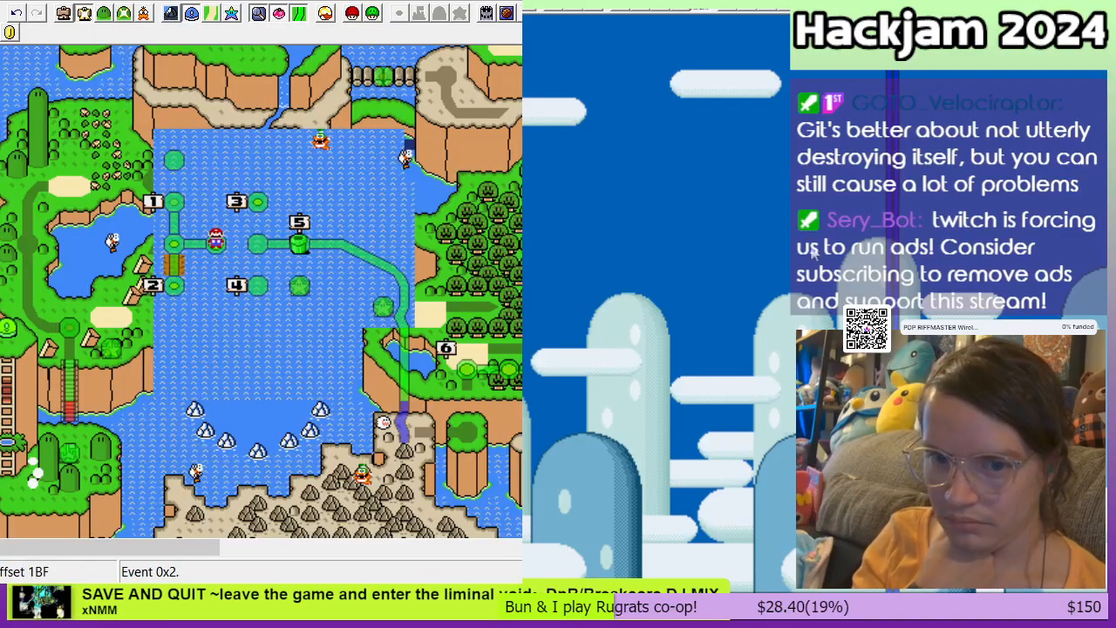
right_click(174, 184)
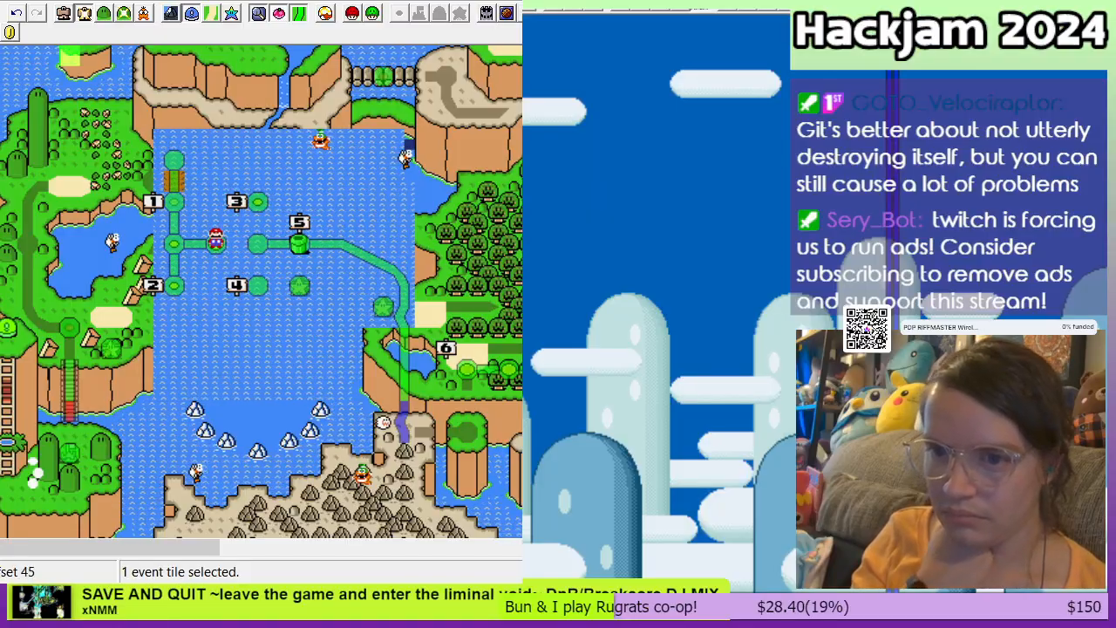
Step: Place four castle tiles on Layer 1, at the north and south ends of the two dot columns
click(64, 13)
click(83, 14)
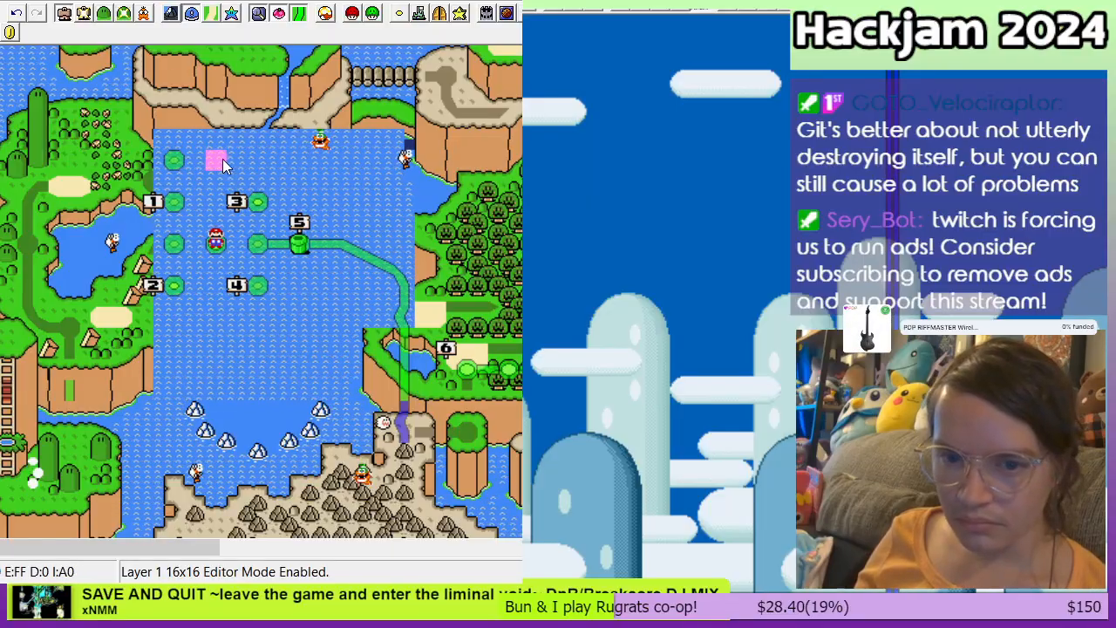
click(174, 121)
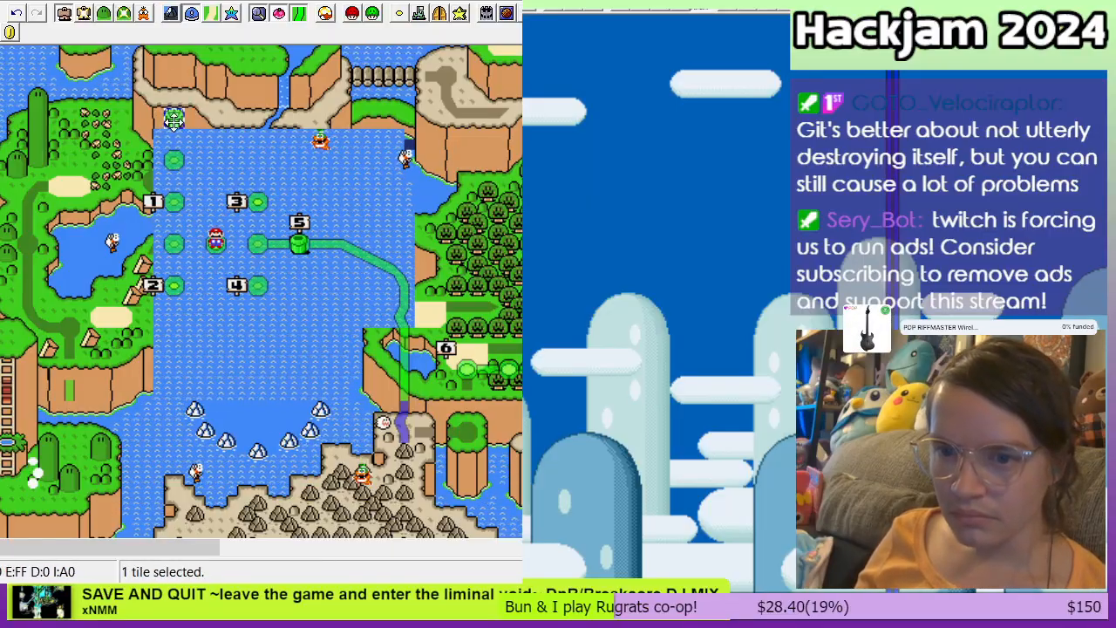
right_click(174, 327)
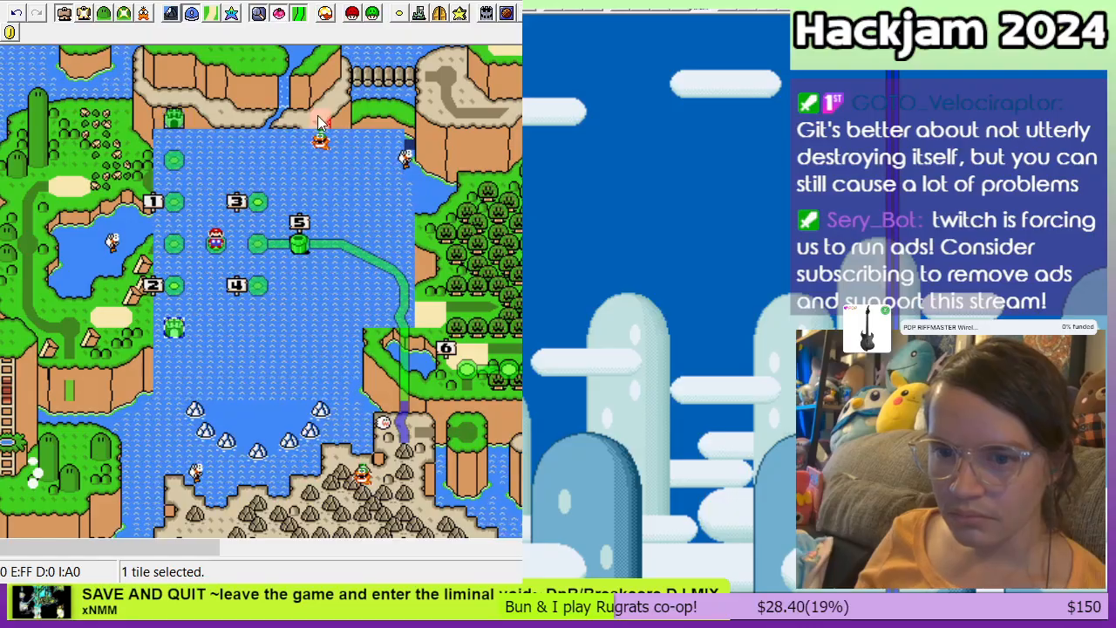
right_click(257, 118)
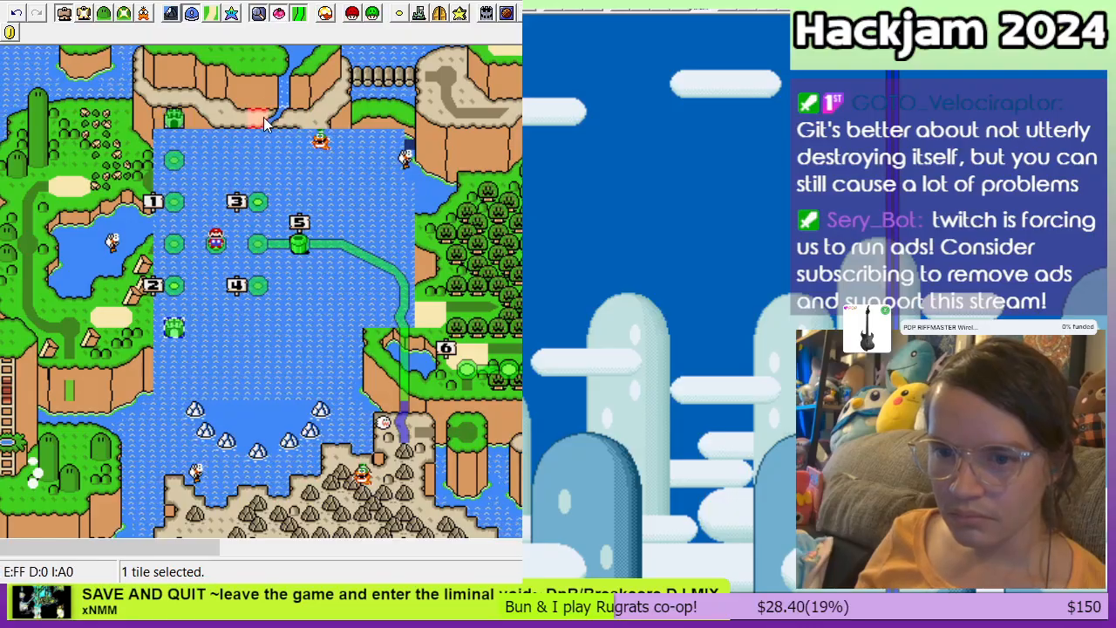
right_click(257, 327)
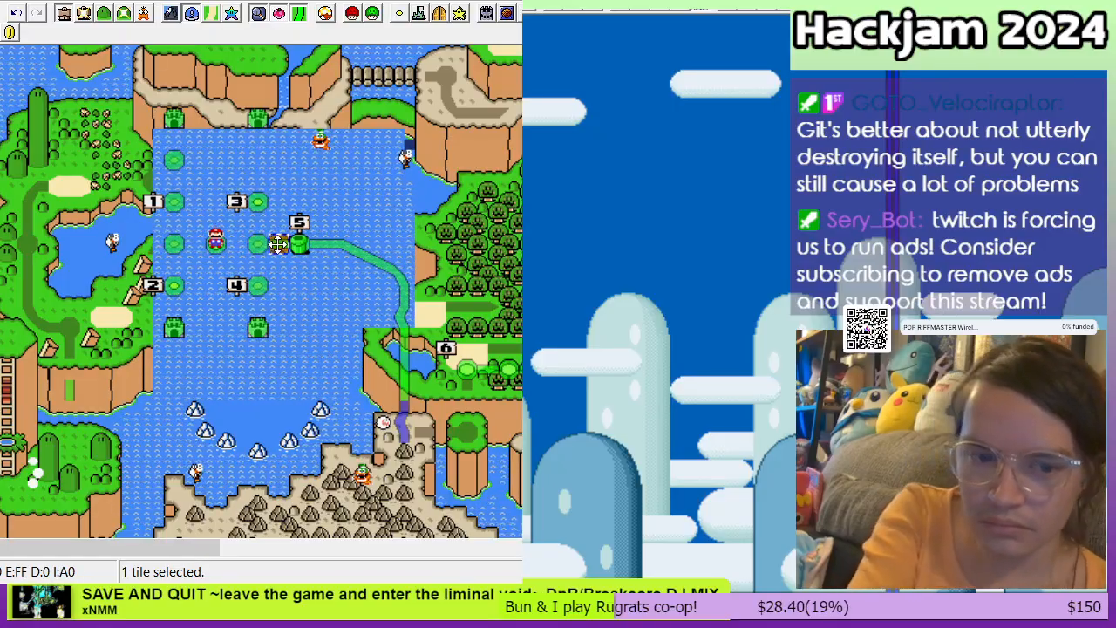
Step: Delete the path tile between pipe 5 and the dot west of it, and shift the path east of the pipe one tile east
key(Delete)
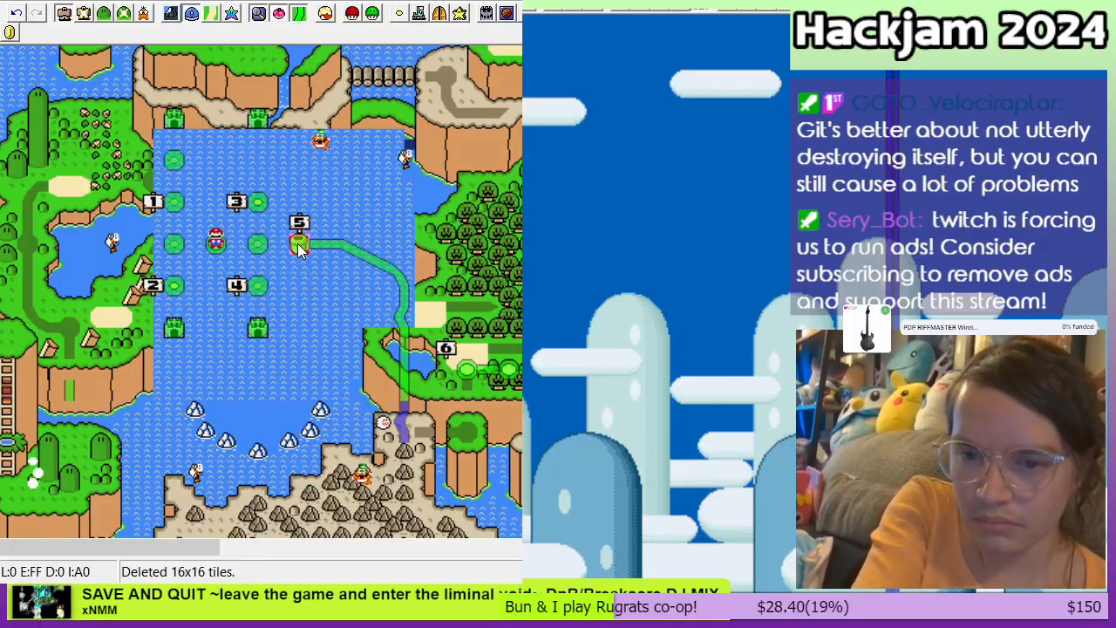
drag(329, 223, 435, 442)
drag(406, 348, 425, 350)
click(324, 288)
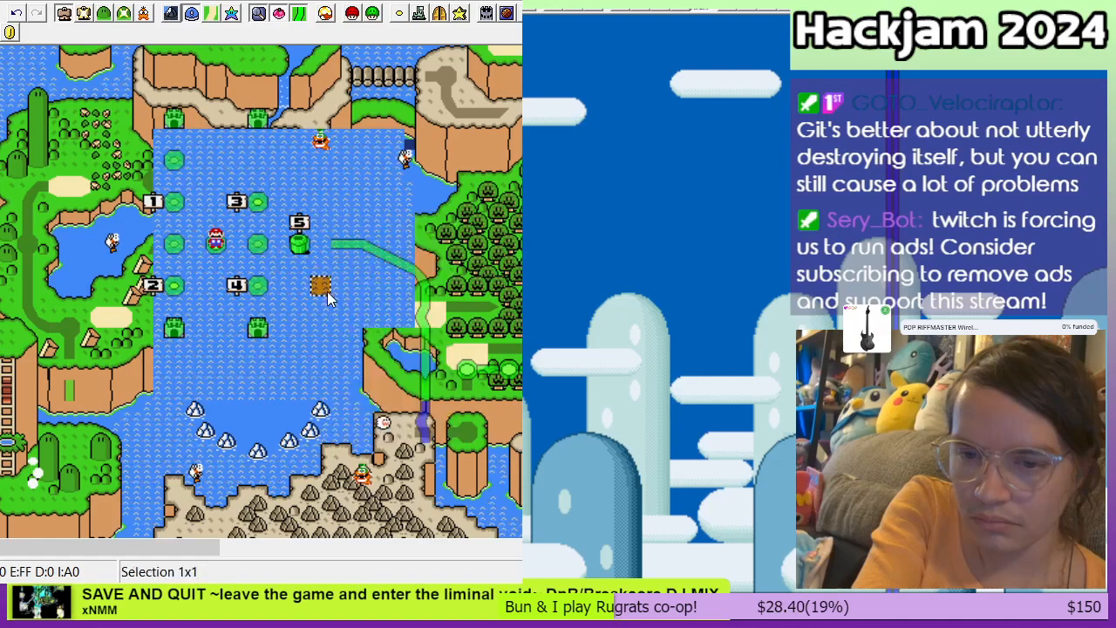
Step: Delete pipe 5 and the upper part of the path curving east from it
click(303, 244)
key(Delete)
drag(304, 232, 427, 316)
key(Delete)
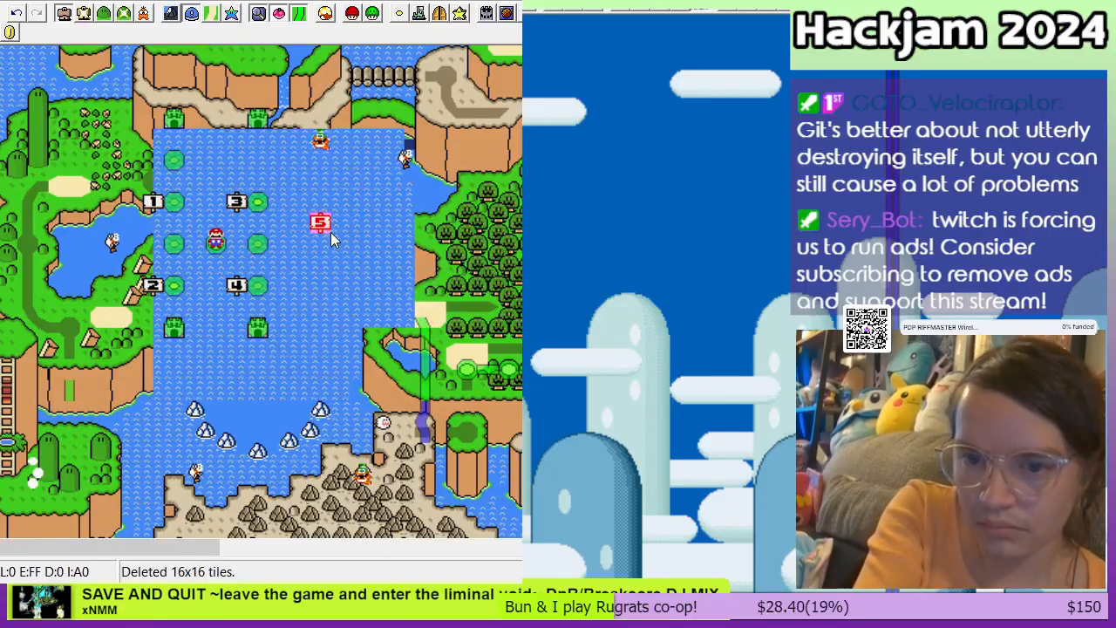
Step: Move sign 5 one tile east and delete the remaining vertical path along the eastern shore
mouse_move(321, 223)
mouse_down()
mouse_move(362, 223)
mouse_move(341, 221)
mouse_up()
click(338, 186)
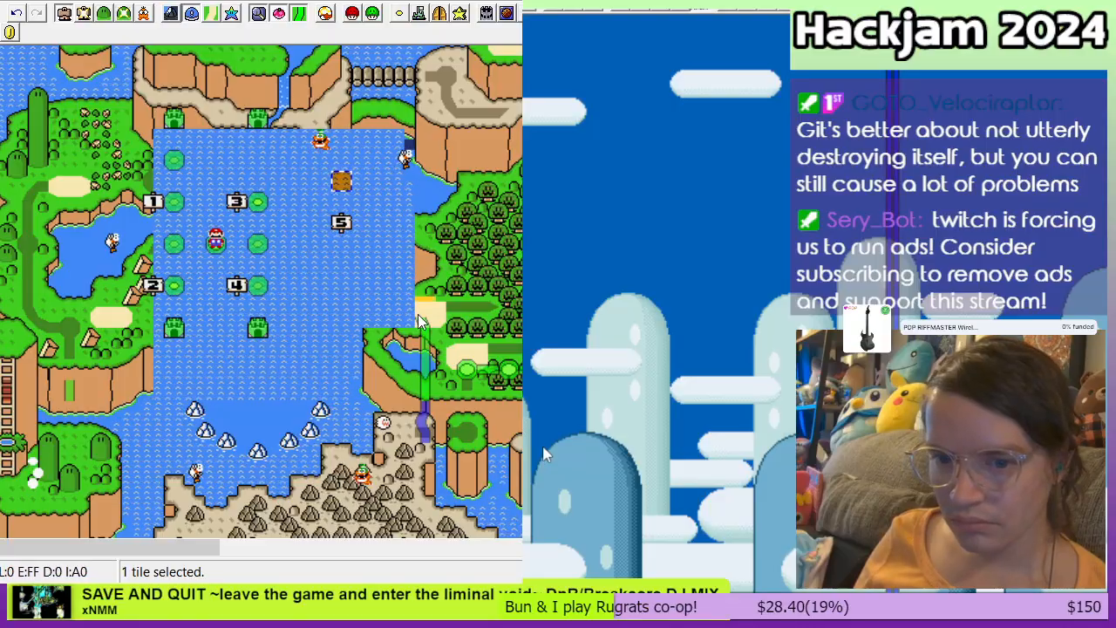
drag(425, 324, 422, 443)
key(Delete)
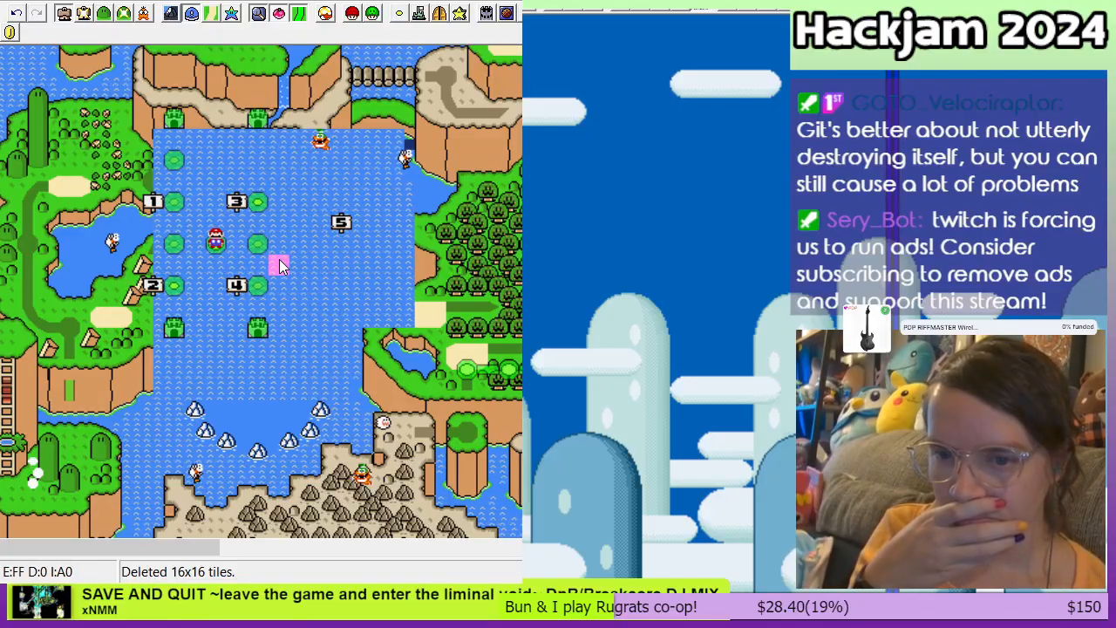
Step: Place a copy of the dot tile east of Mario two tiles north of sign 3's dot
click(103, 15)
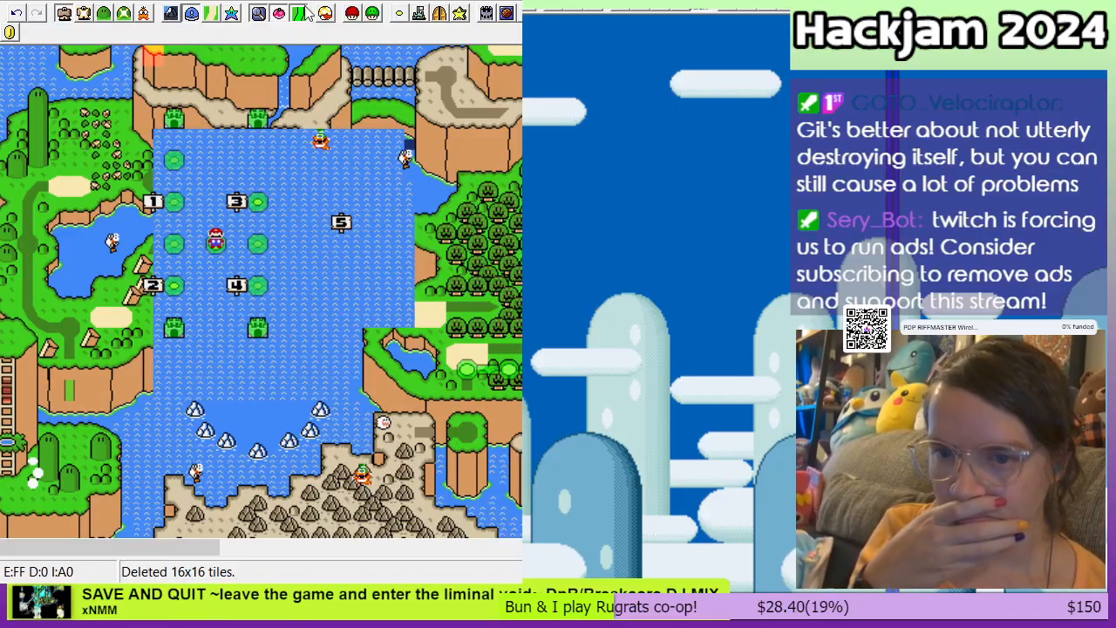
click(260, 243)
right_click(258, 166)
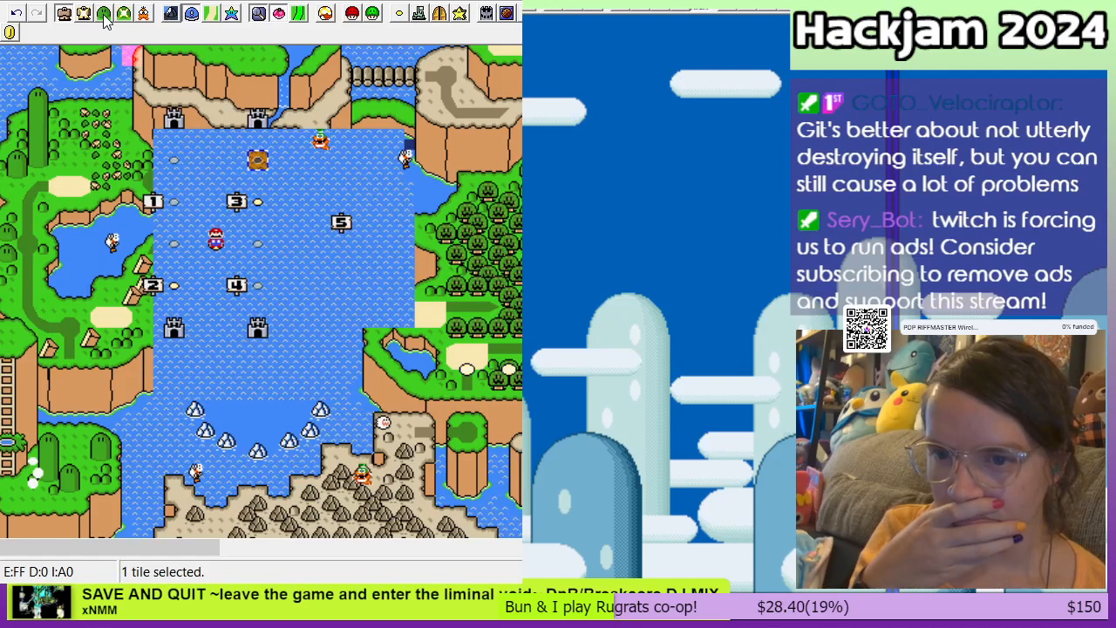
click(260, 13)
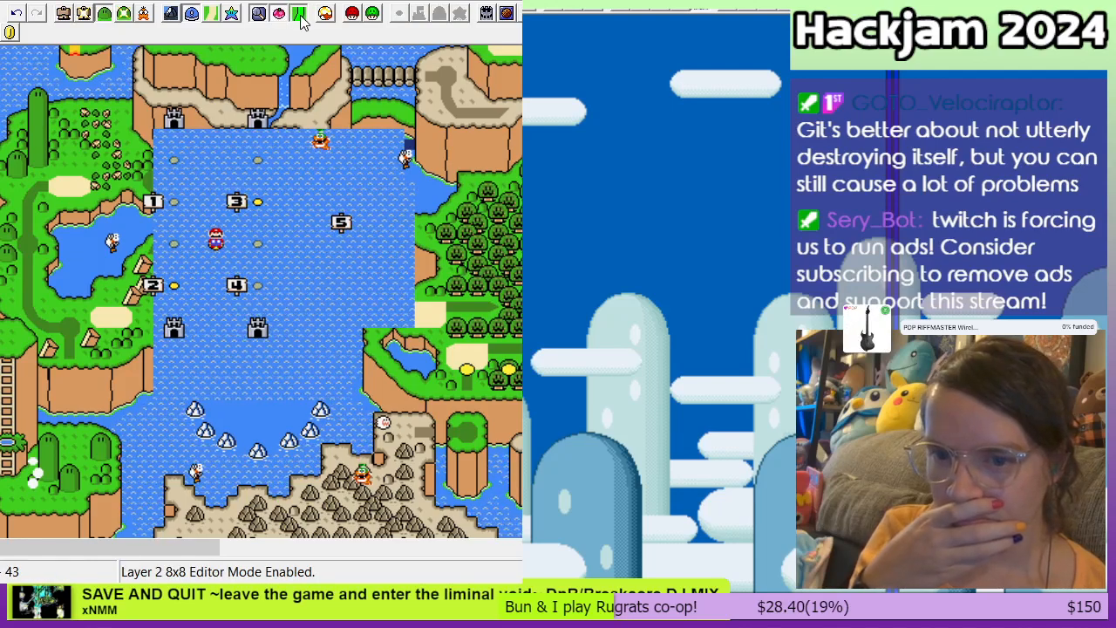
click(104, 13)
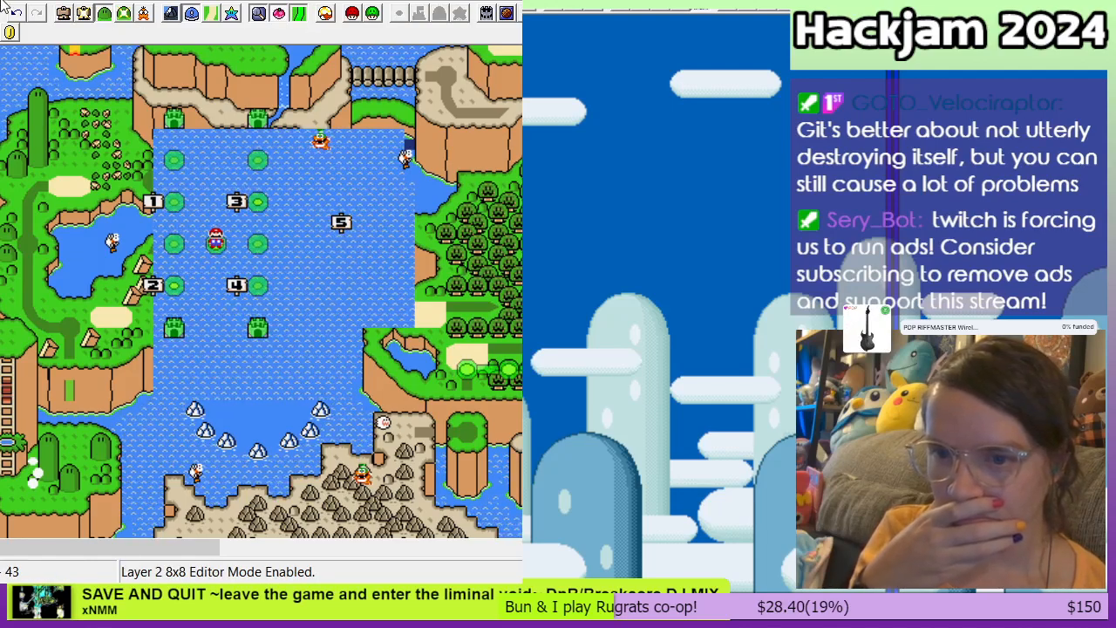
Step: Delete the western column's vertical event path tiles and place new ones for event 1 north and south of the dot west of Mario
click(83, 13)
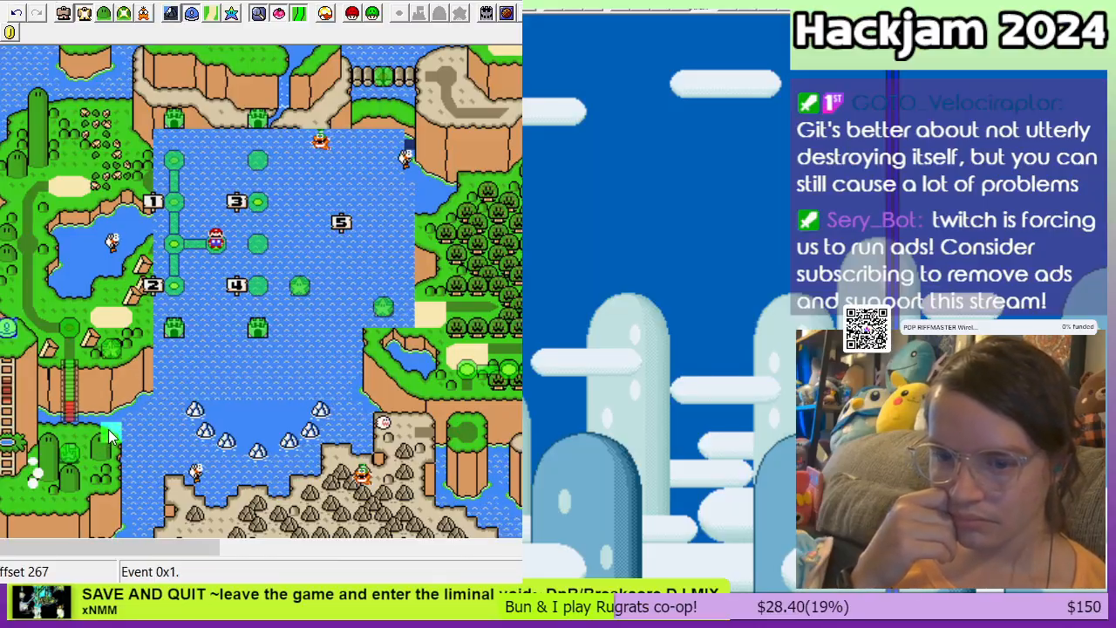
click(178, 186)
key(Delete)
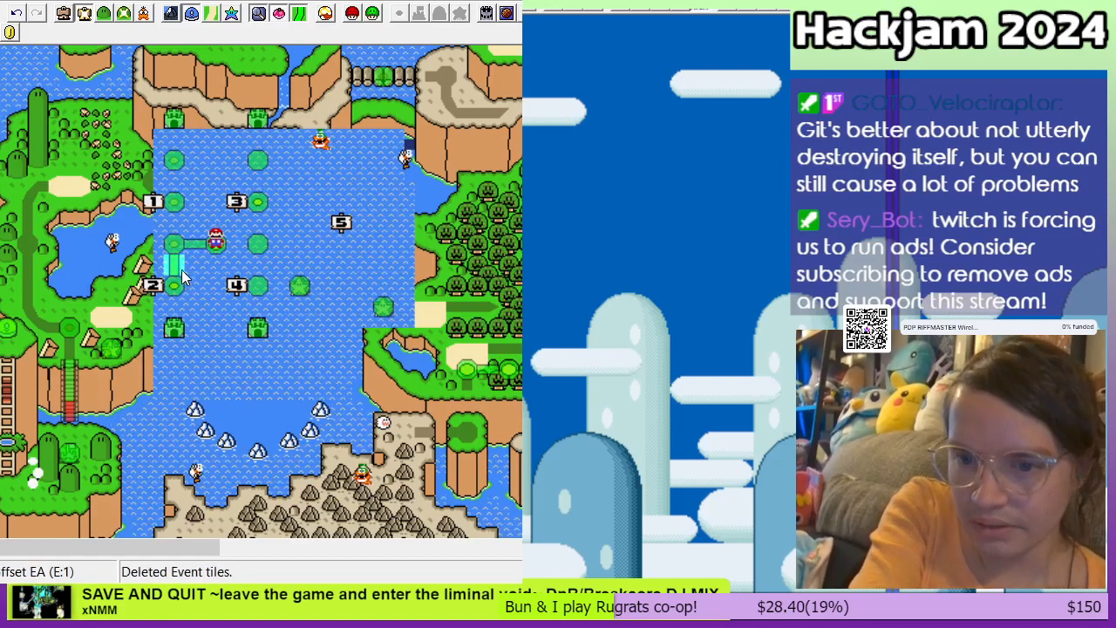
key(Delete)
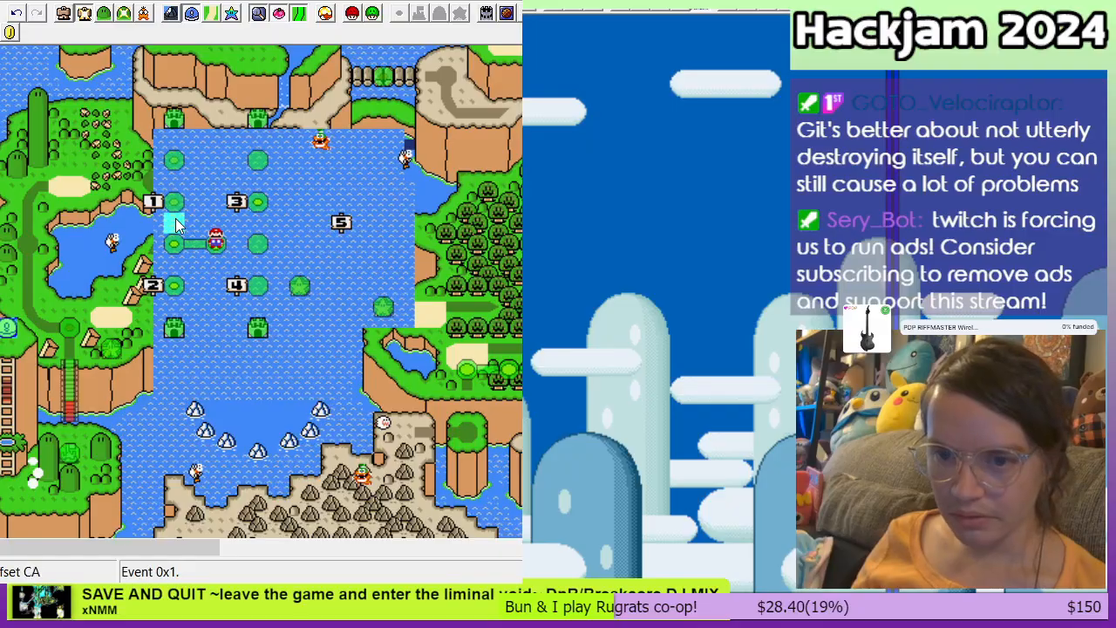
click(173, 253)
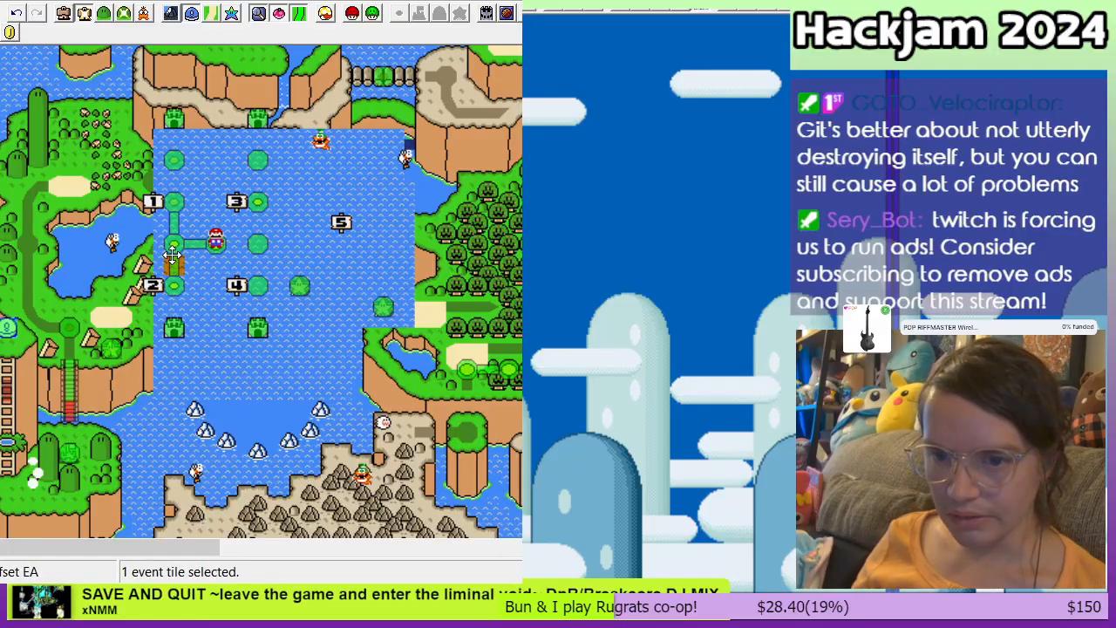
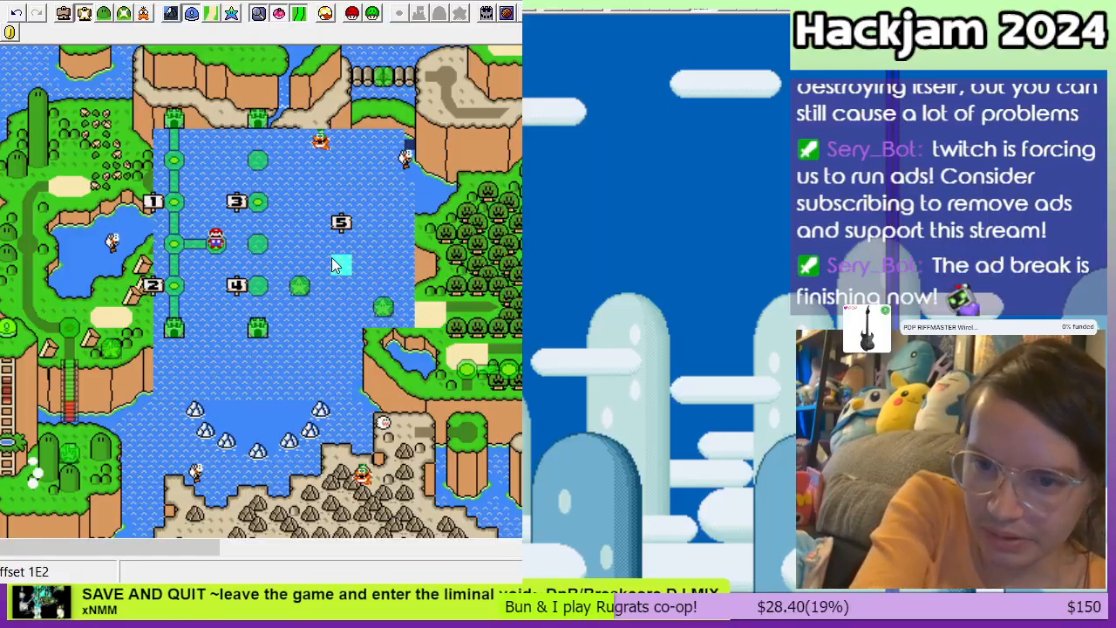
Step: Replace the western column's castles with a green switch palace in the north and a yellow one in the south, and display the level numbers
click(65, 14)
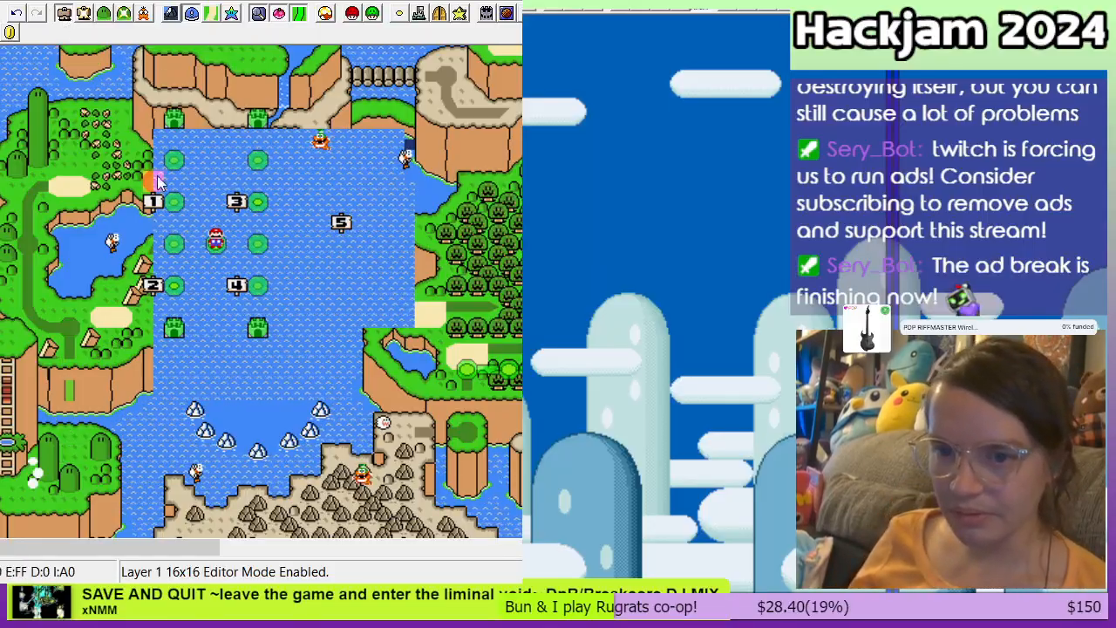
click(258, 248)
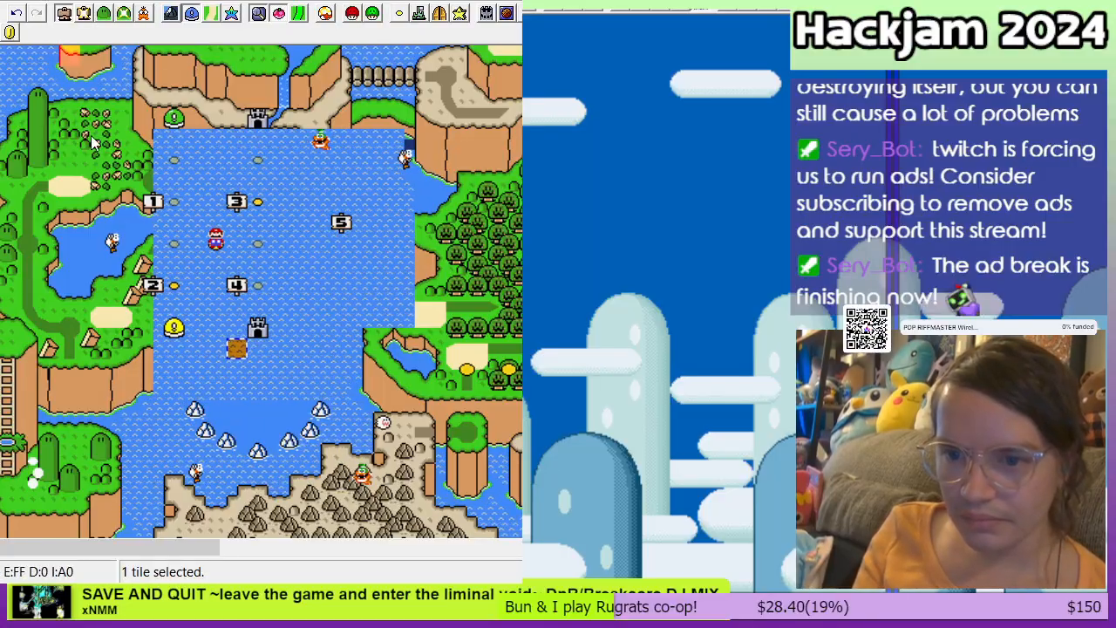
click(84, 23)
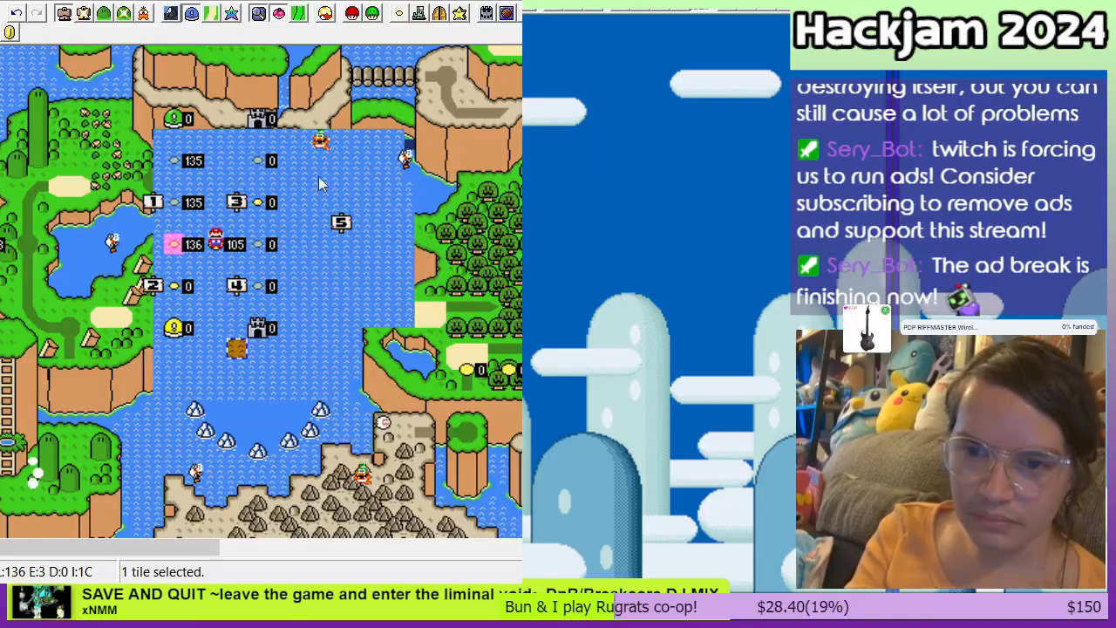
Step: Assign level 1 to the dot west of Mario, level 2 to sign 1's dot and level 3 to the dot north of it
drag(263, 439, 175, 248)
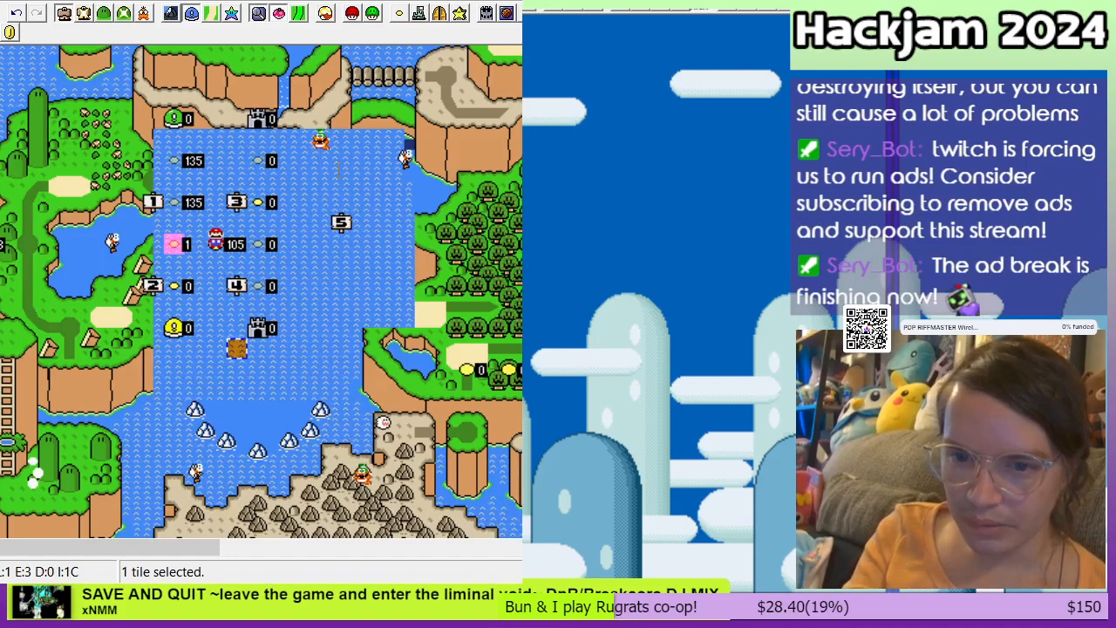
drag(181, 239, 174, 203)
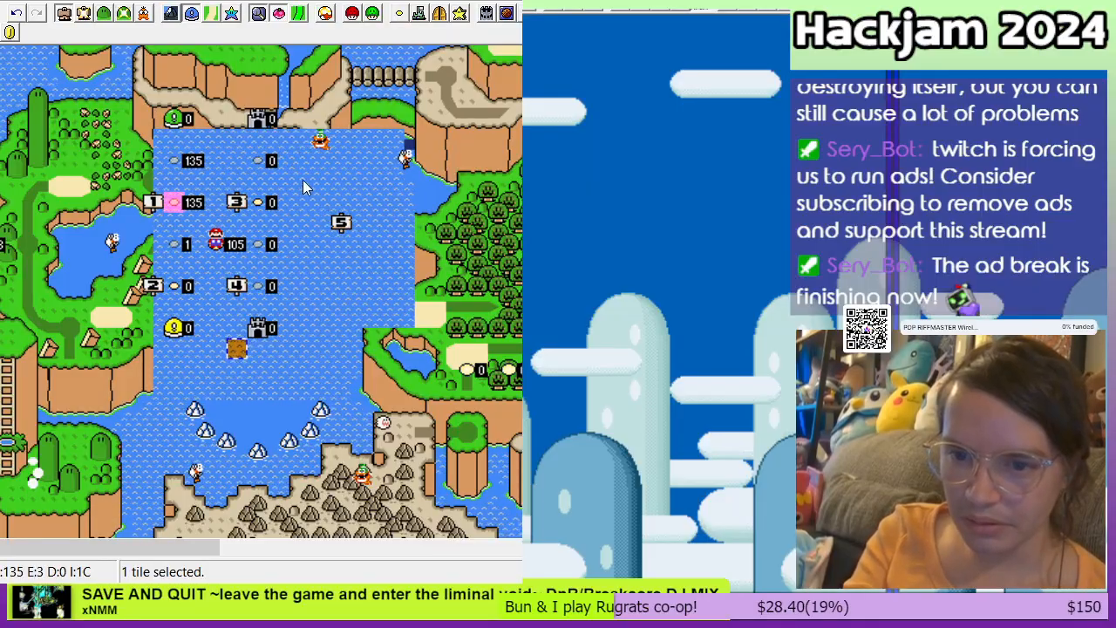
drag(174, 203, 174, 161)
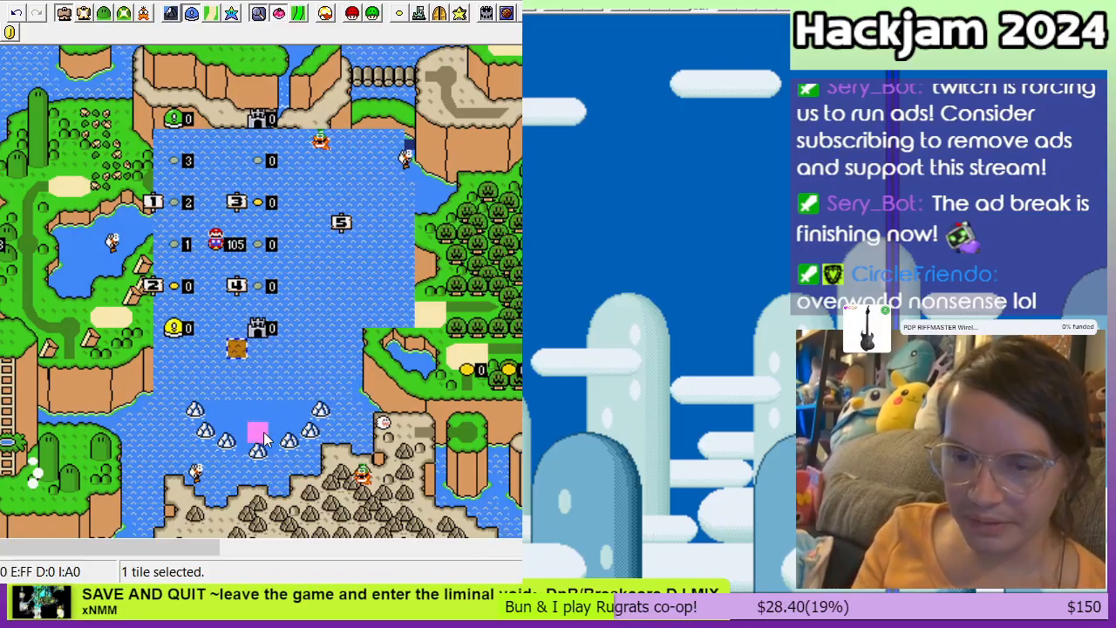
Step: Assign level 4 to the northern switch palace, level 5 to sign 2's dot and level 6 to the southern switch palace
click(179, 122)
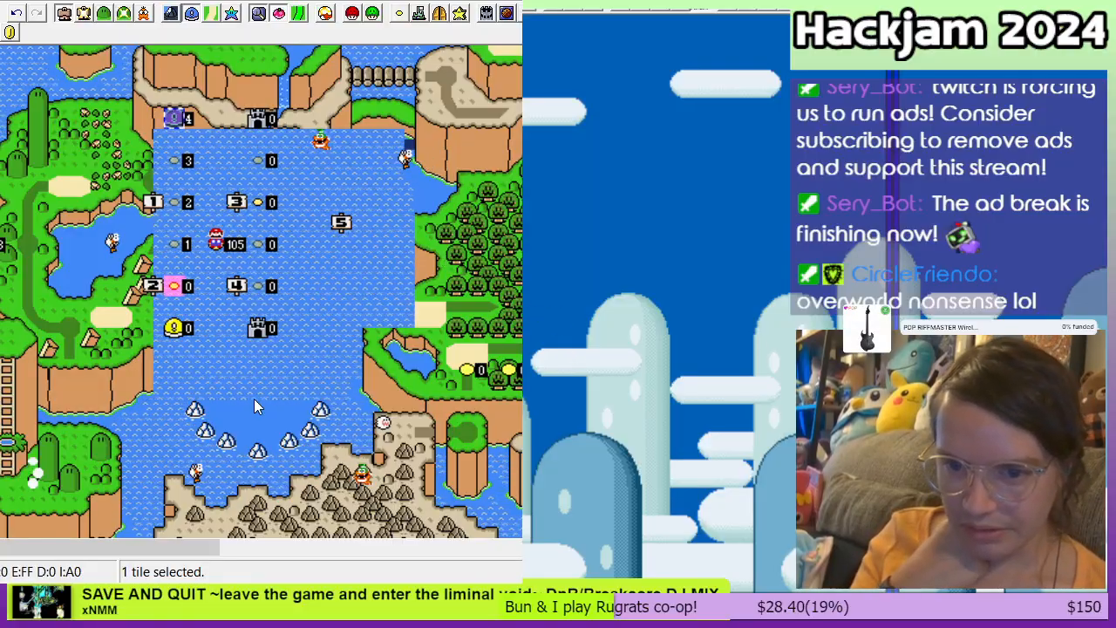
click(255, 439)
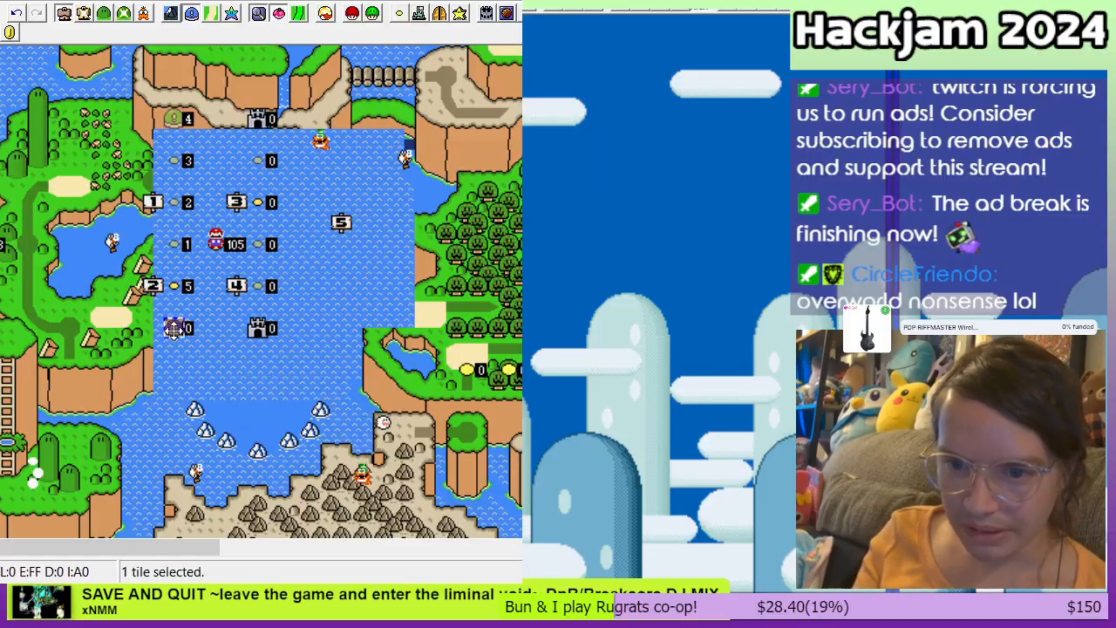
click(174, 286)
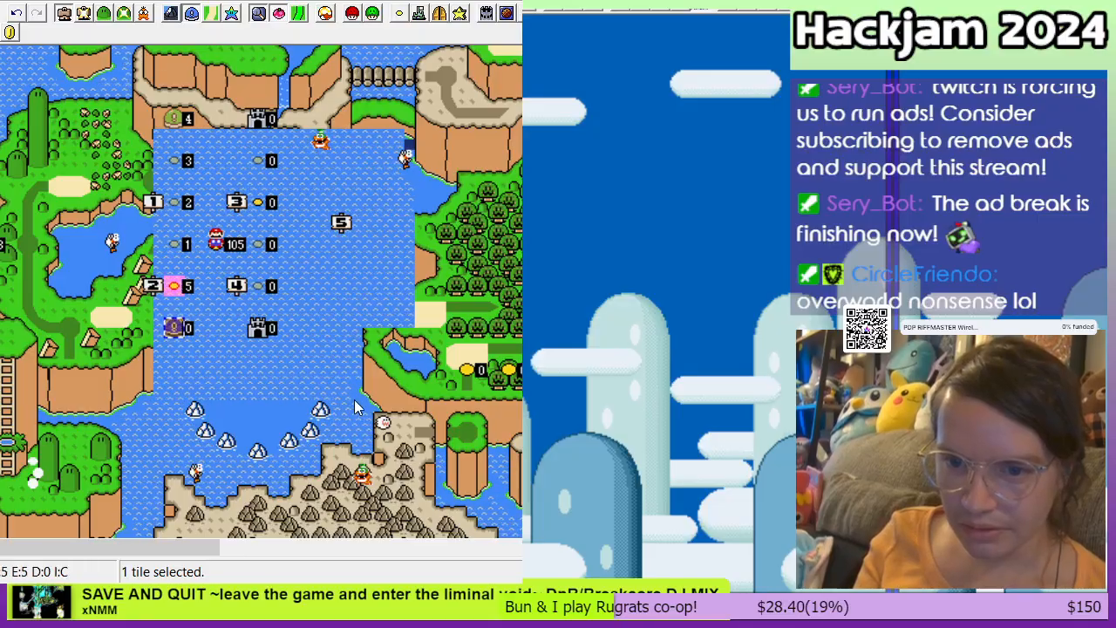
click(277, 436)
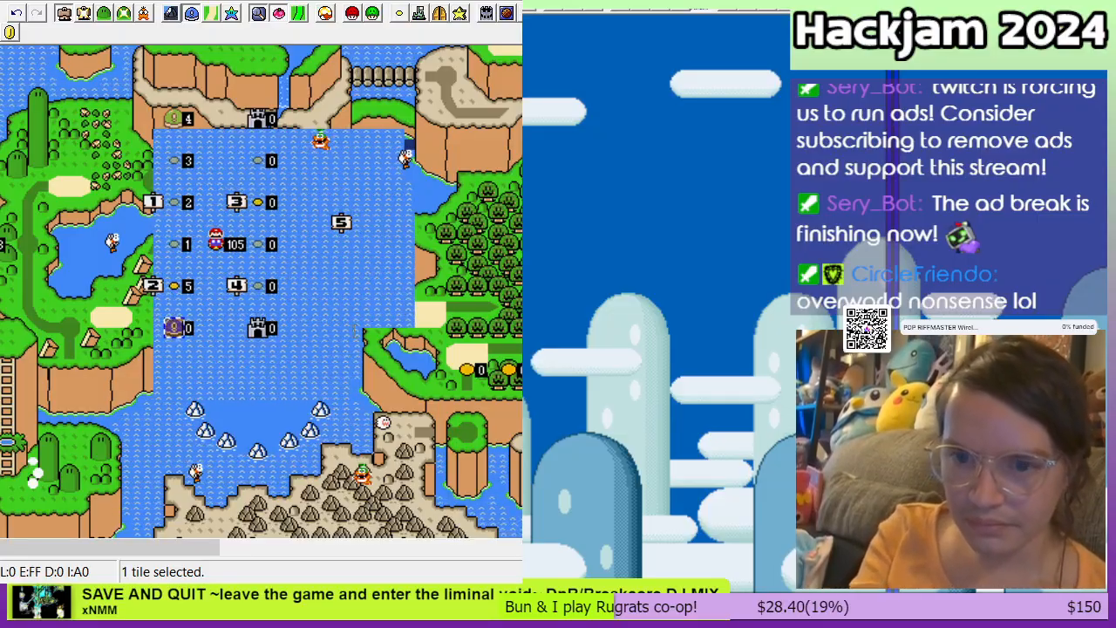
click(266, 438)
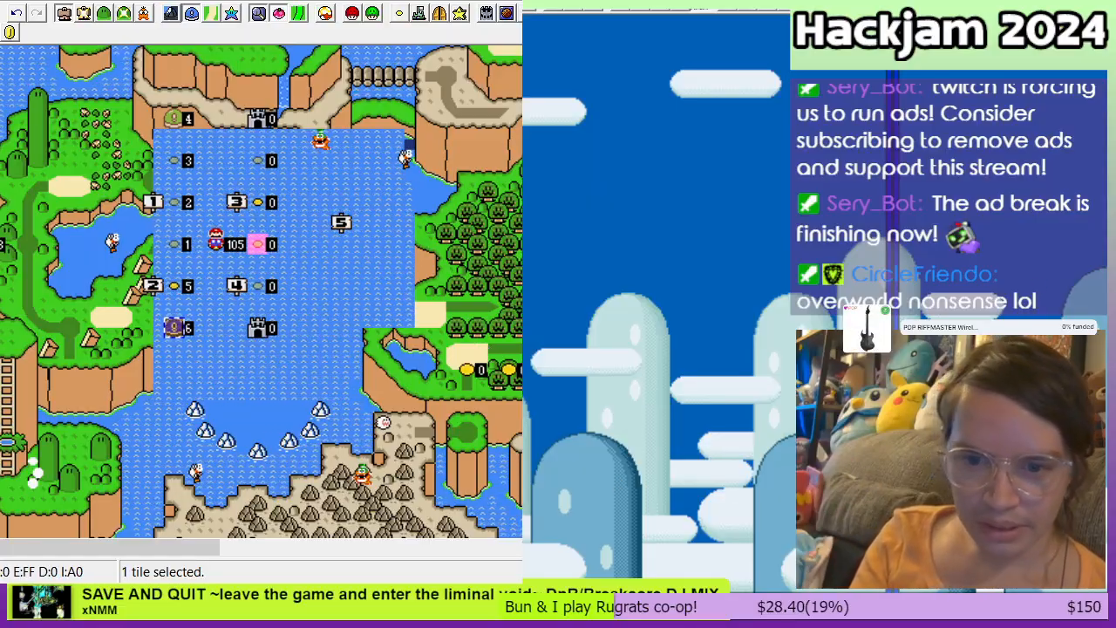
Step: Replace the dot tile east of Mario with a new dot and assign level 7 to it
key(Delete)
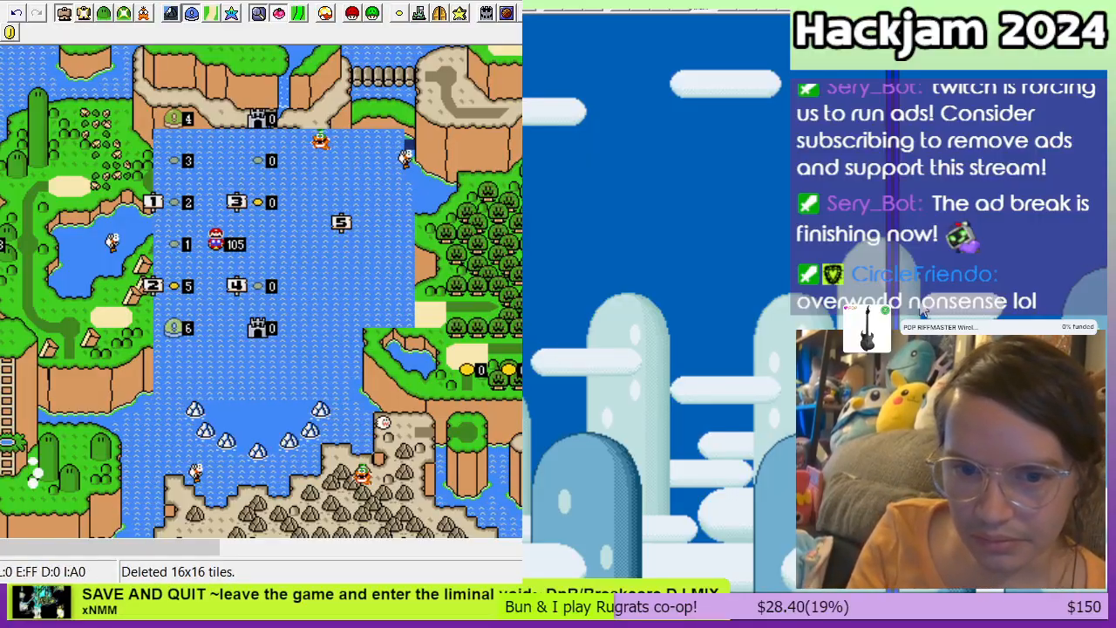
right_click(257, 244)
click(317, 248)
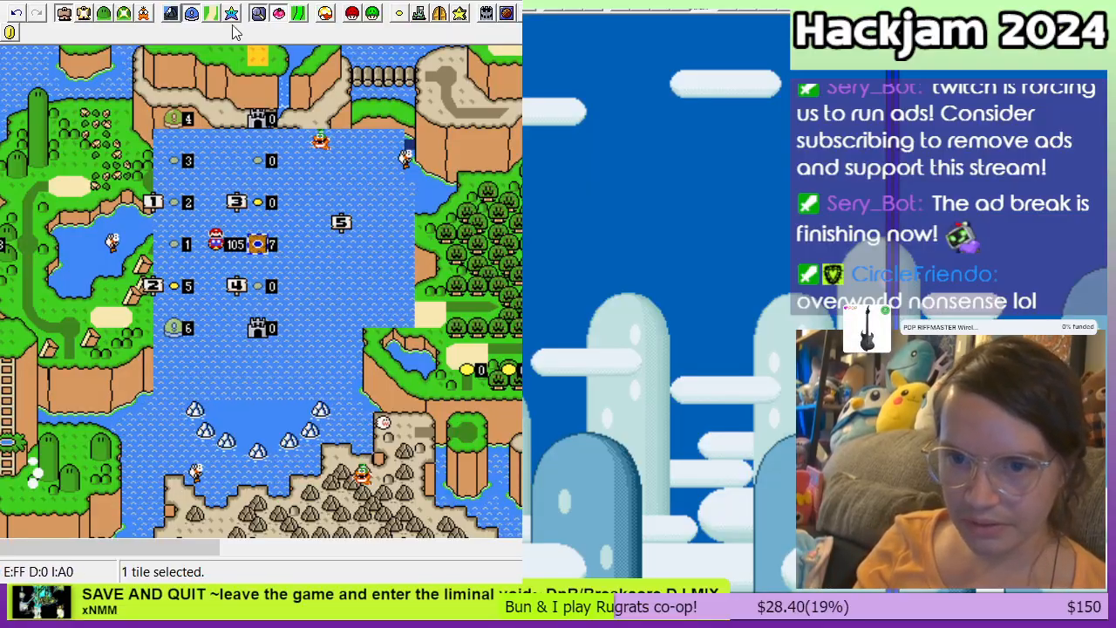
Step: Assign level 8 to sign 3's dot and level 9 to the dot north of it, and replace the northern castle tile
click(260, 204)
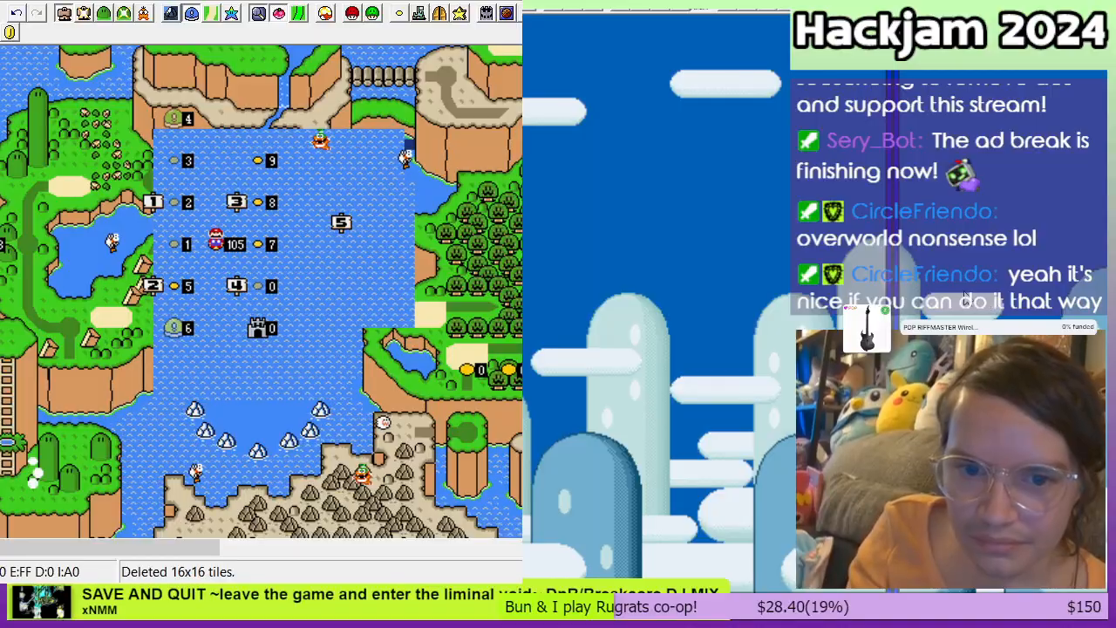
right_click(258, 120)
click(285, 157)
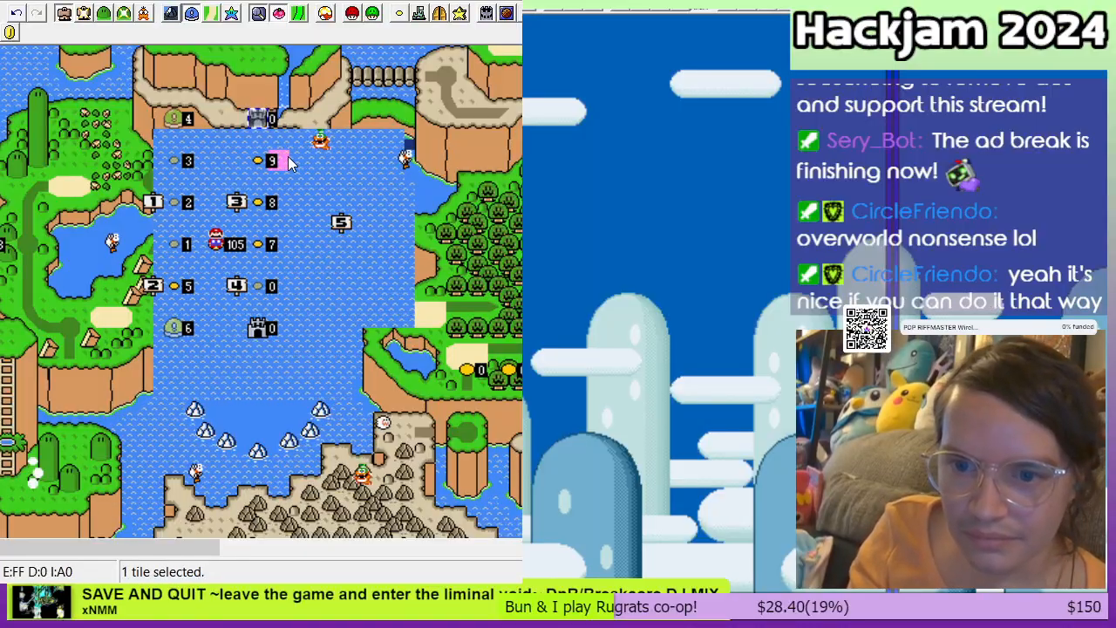
click(236, 183)
click(236, 204)
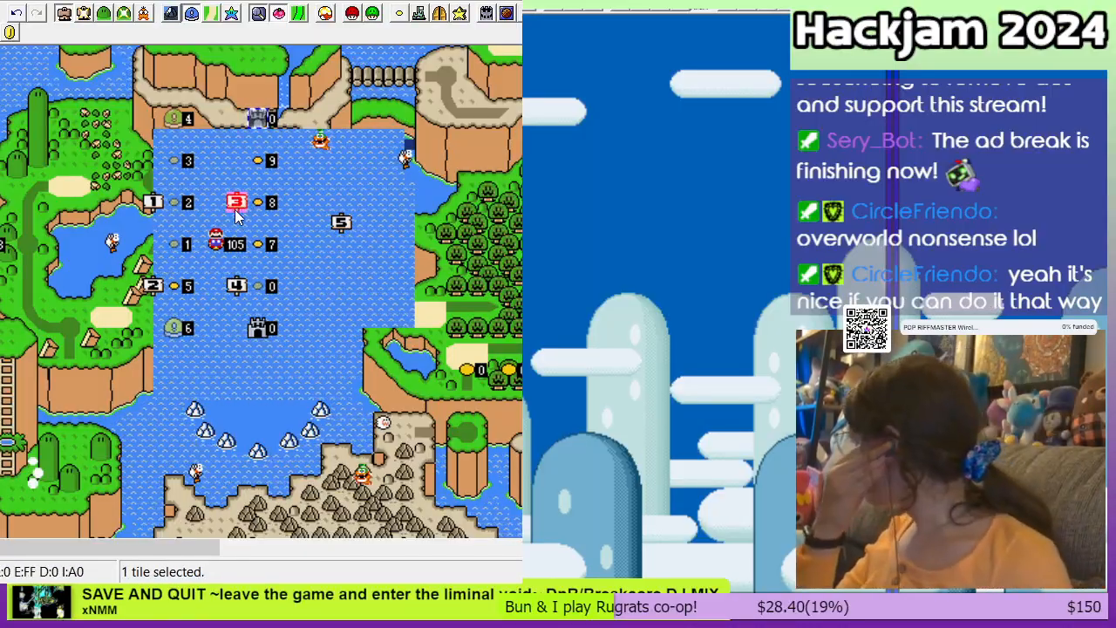
click(230, 229)
click(241, 244)
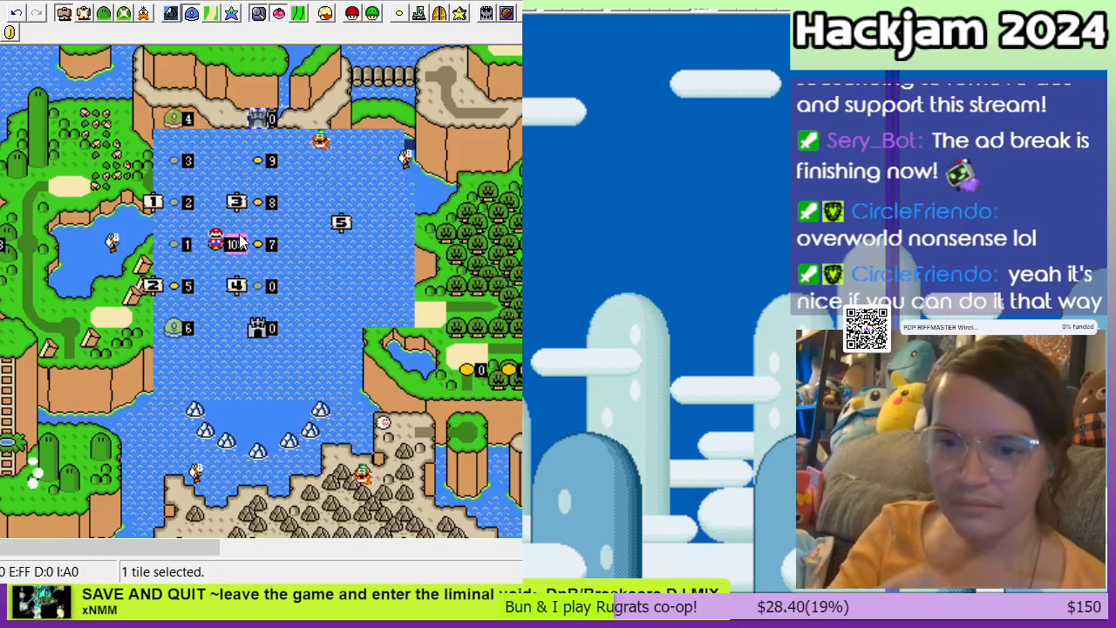
click(274, 226)
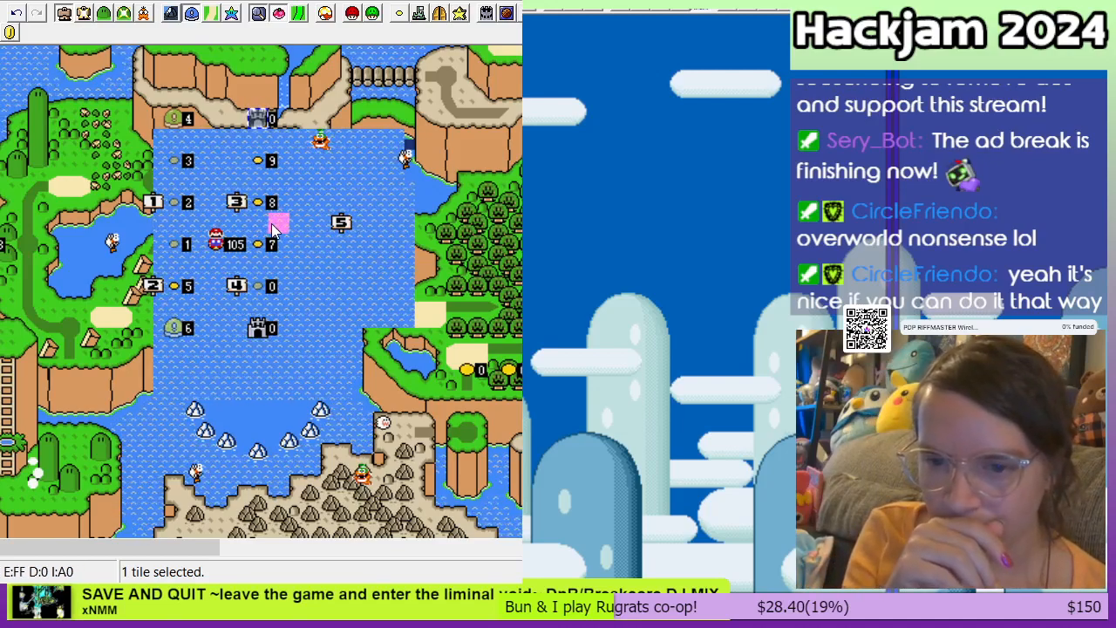
Step: Assign level A to the northern castle above level 9
click(259, 161)
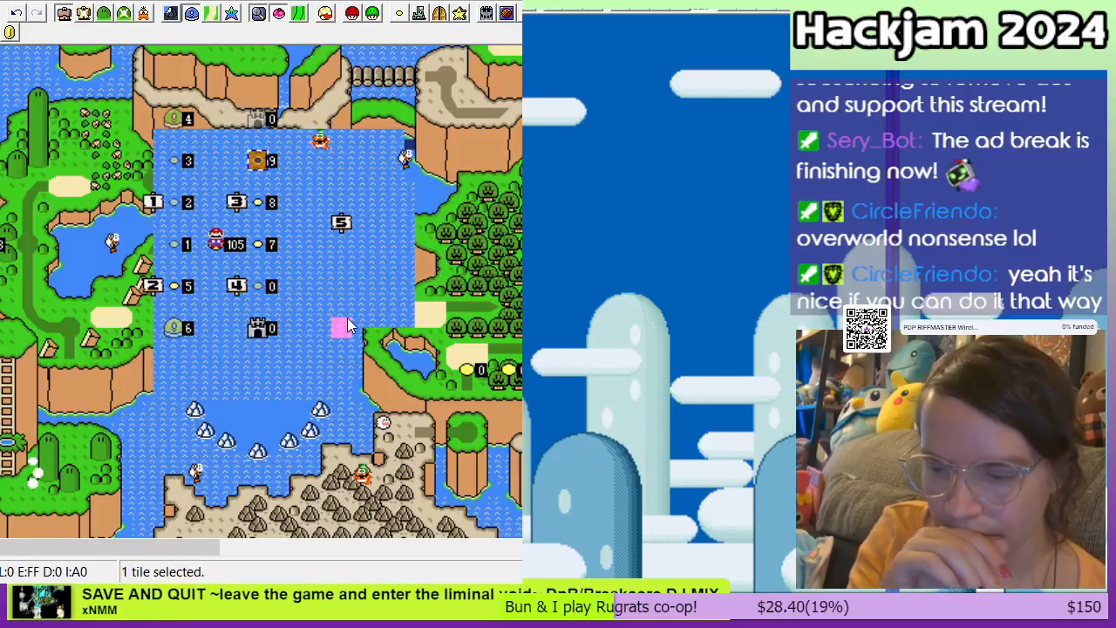
click(258, 120)
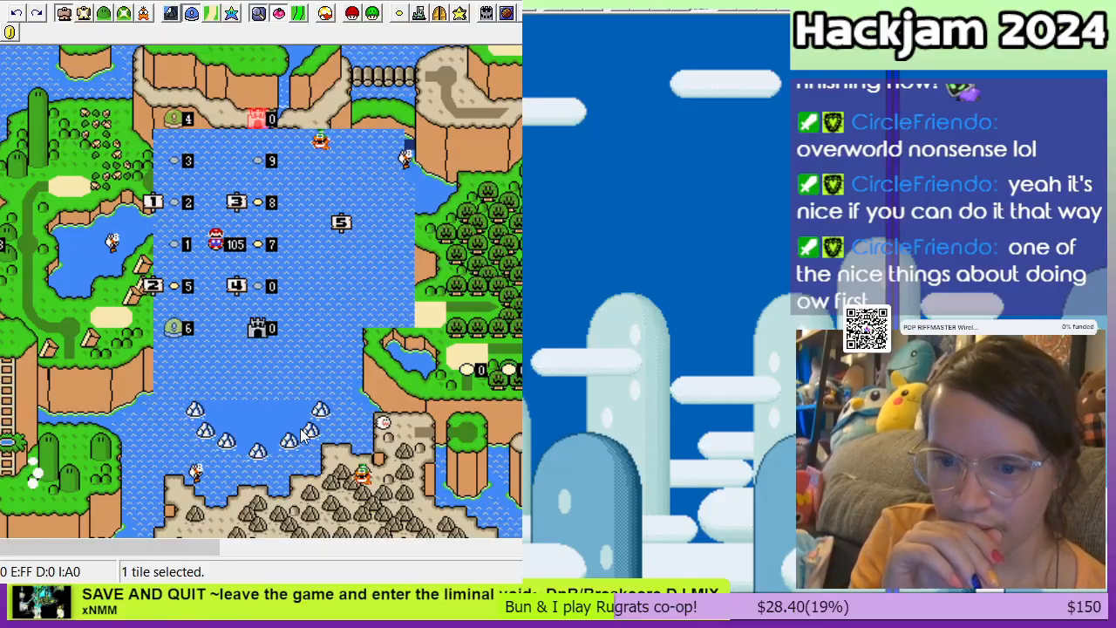
click(259, 432)
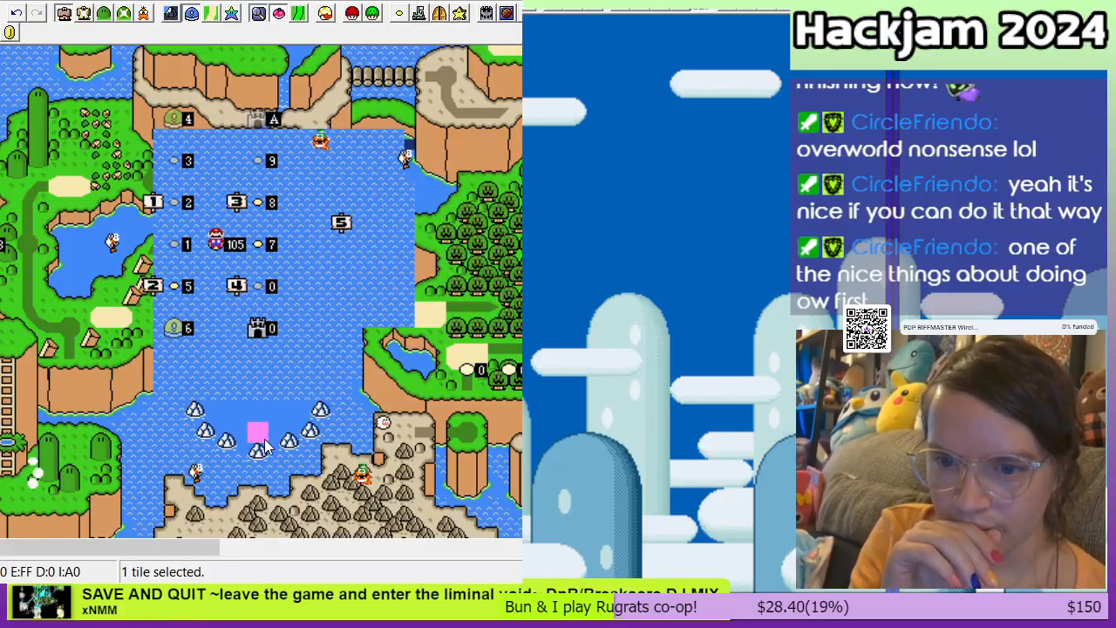
click(249, 348)
click(255, 305)
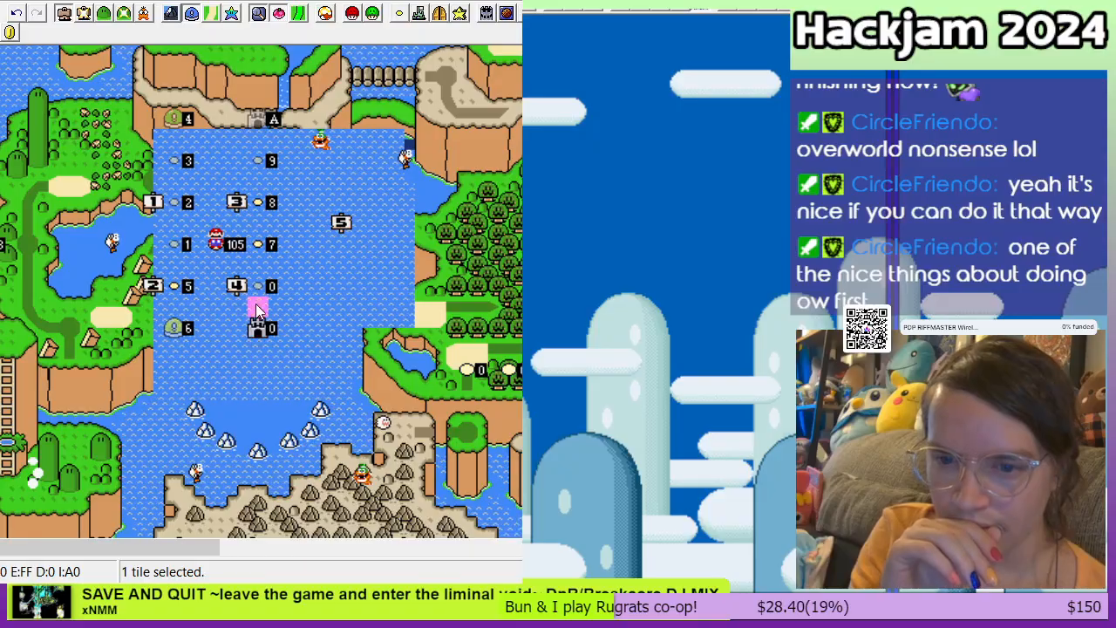
Step: Replace the dots beside signs 3 and 4 and the southern castle with new tiles, assigning them levels 8, B and C respectively
click(258, 286)
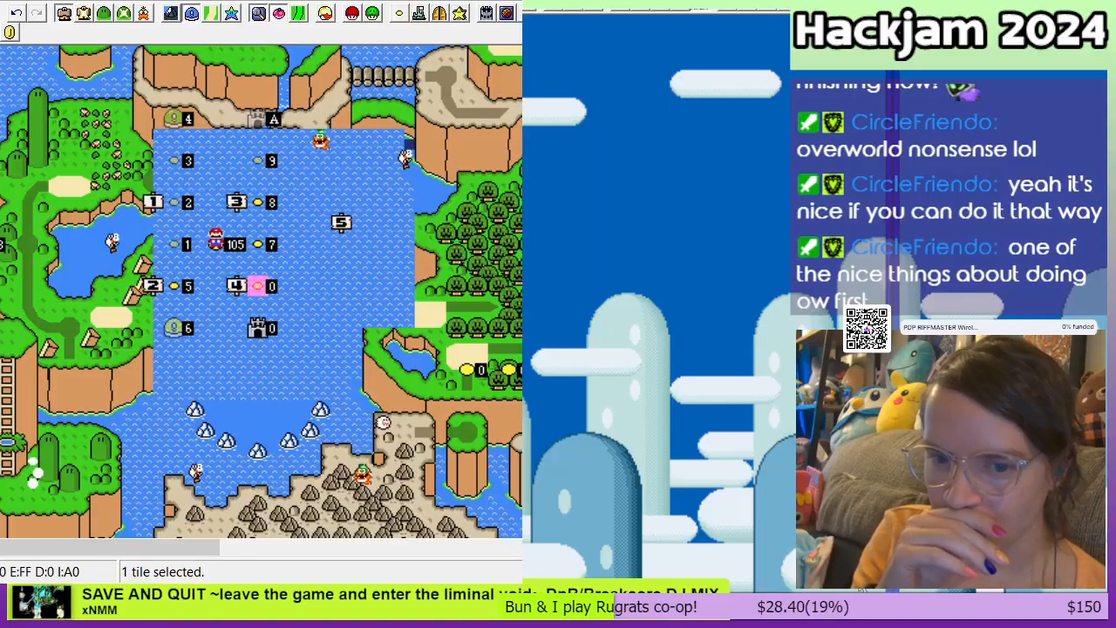
click(258, 203)
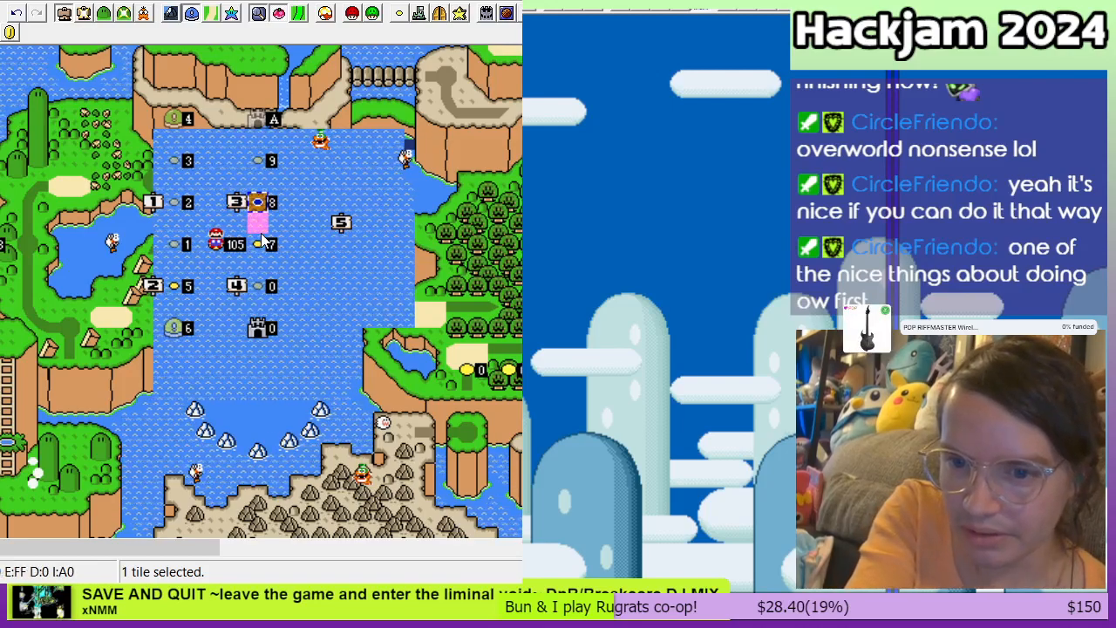
drag(263, 241, 281, 284)
click(280, 289)
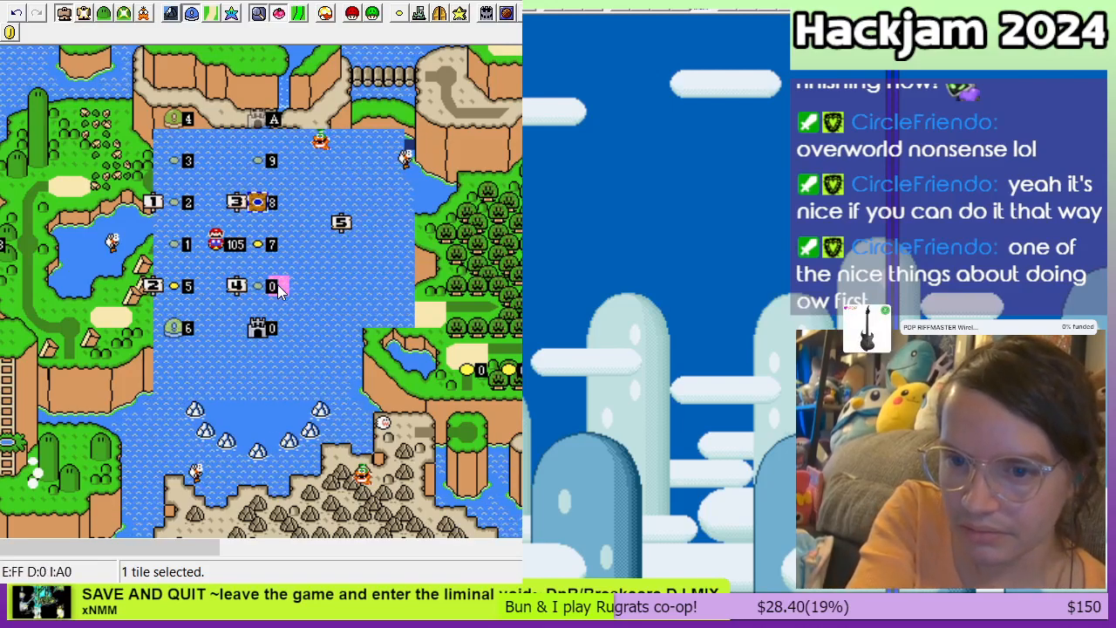
click(263, 290)
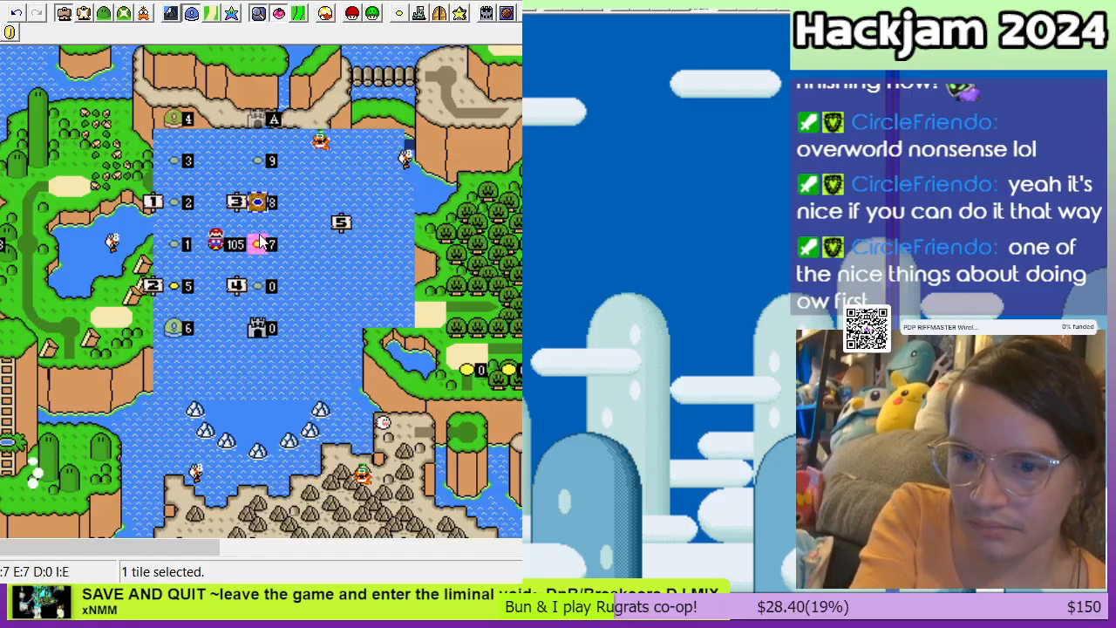
key(Delete)
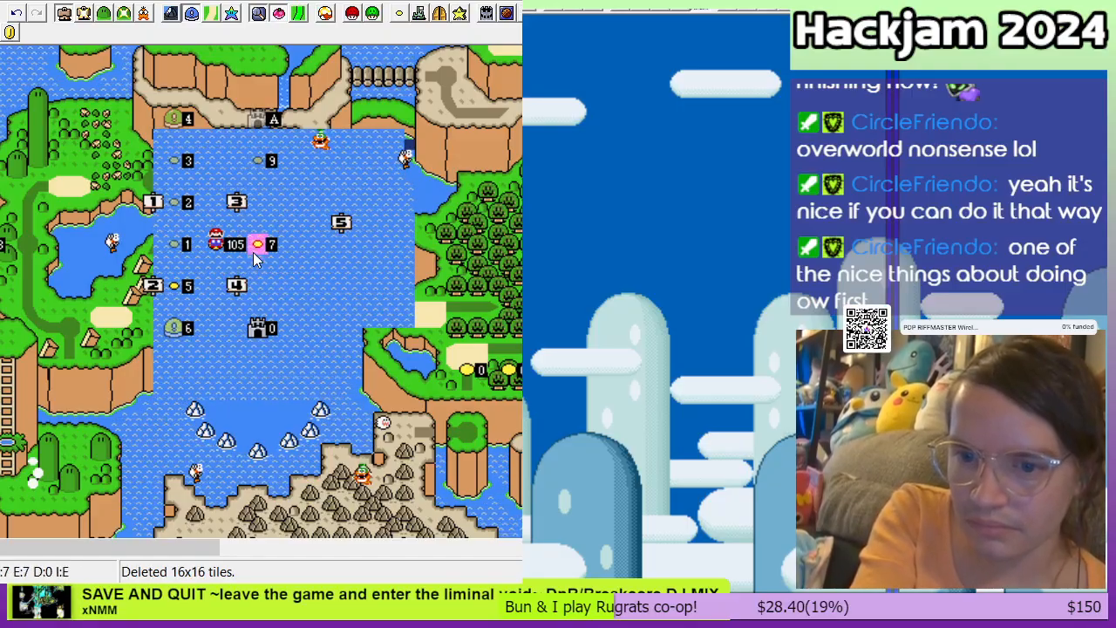
click(253, 285)
drag(253, 285, 268, 212)
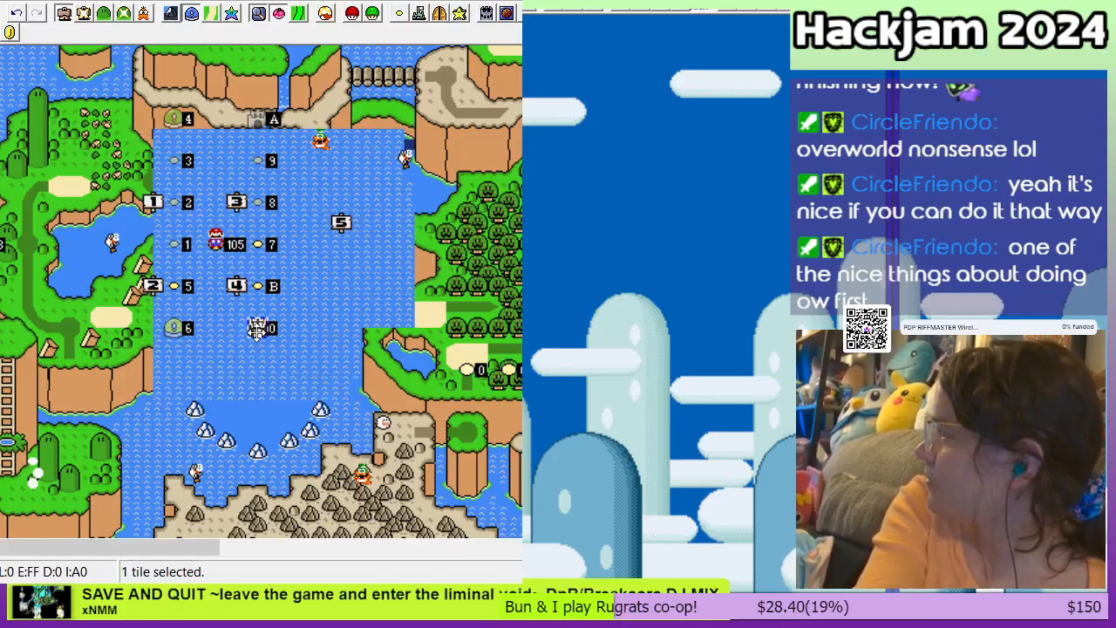
mouse_move(257, 329)
mouse_down()
mouse_move(275, 156)
mouse_move(258, 118)
mouse_move(253, 325)
mouse_up()
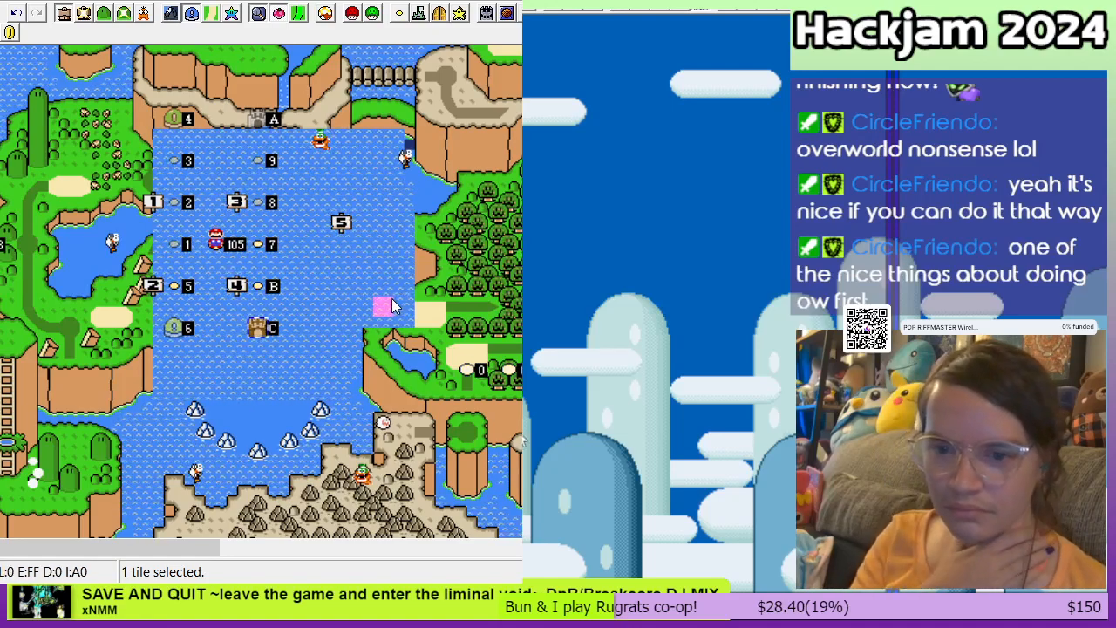
Step: Show the event paths and extend the row east of level 7 with three dots joined by horizontal path tiles
click(123, 11)
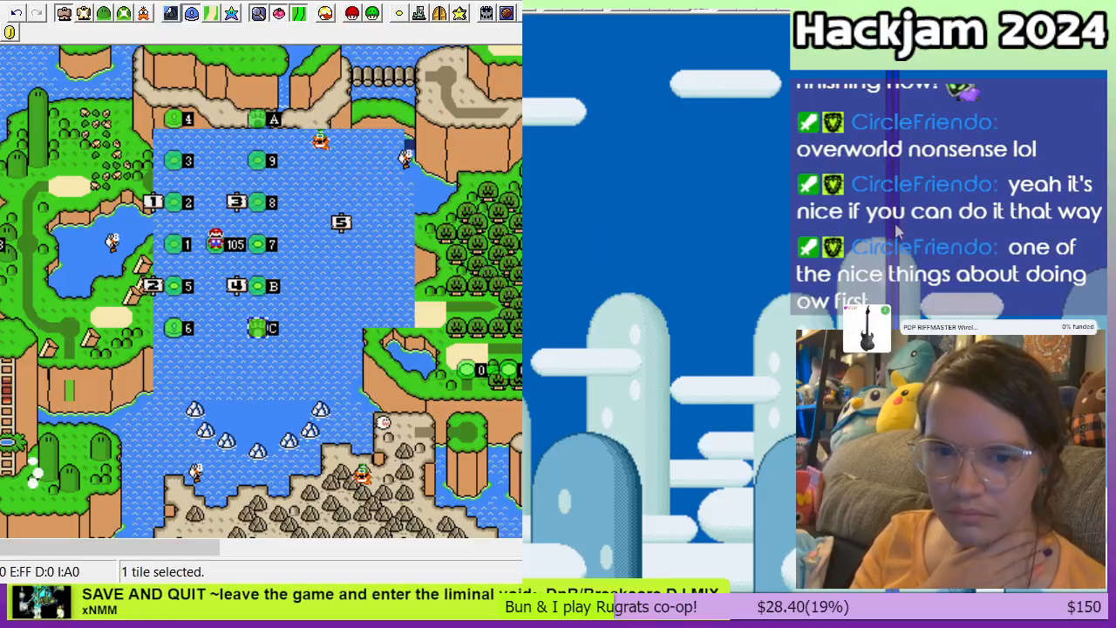
click(281, 246)
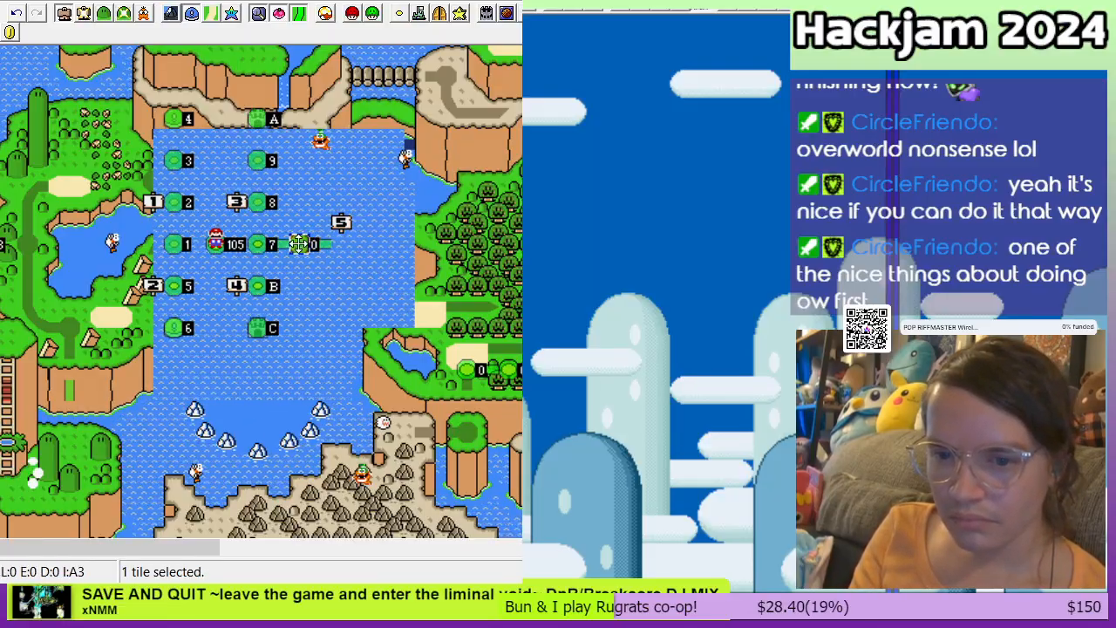
right_click(337, 249)
click(322, 247)
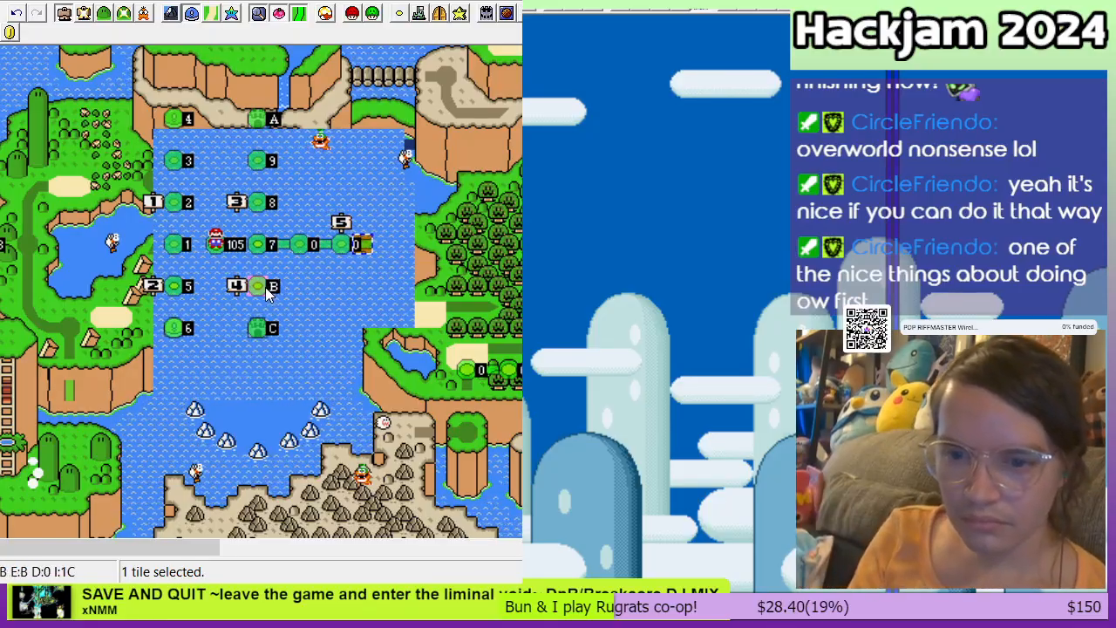
right_click(382, 245)
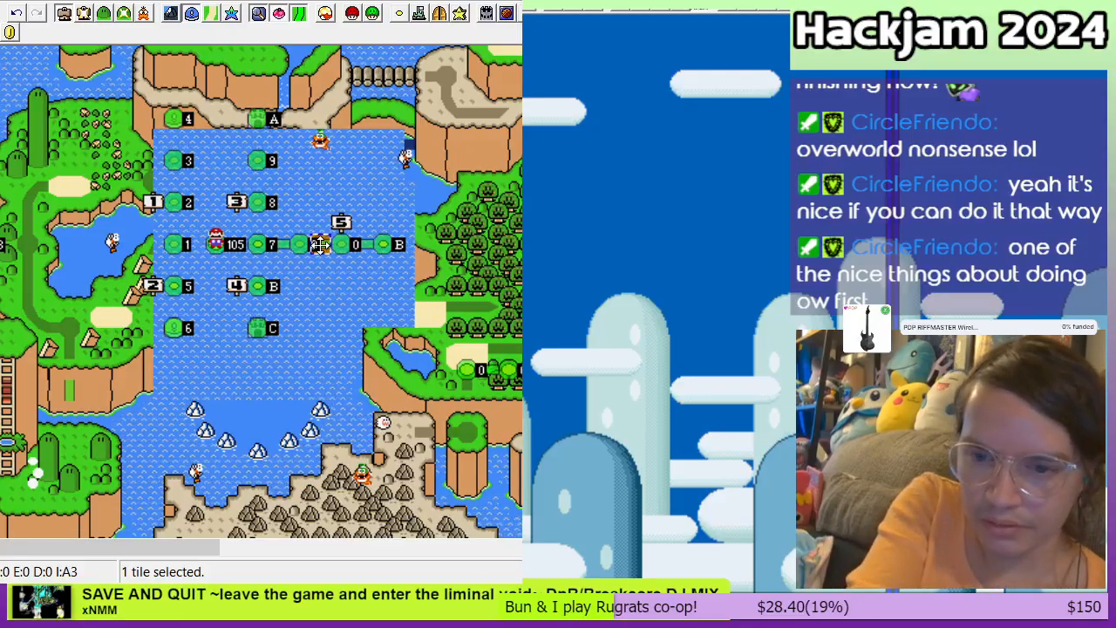
Step: Delete the path tiles on both sides of the dot below sign 5 and the easternmost dot in that row
key(Delete)
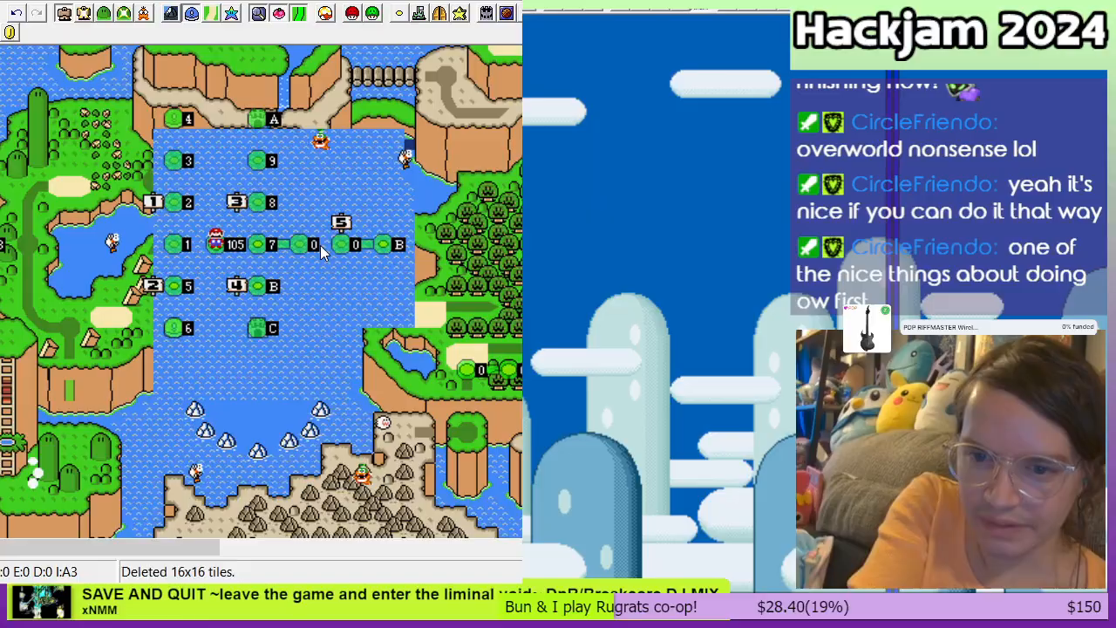
click(368, 251)
key(Delete)
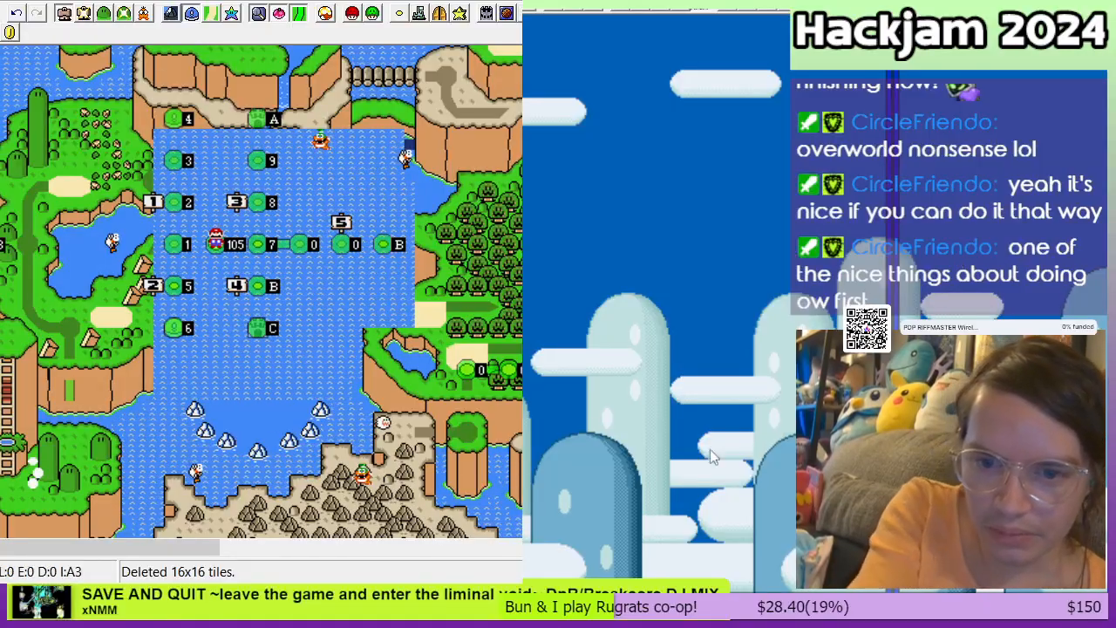
click(386, 249)
key(Delete)
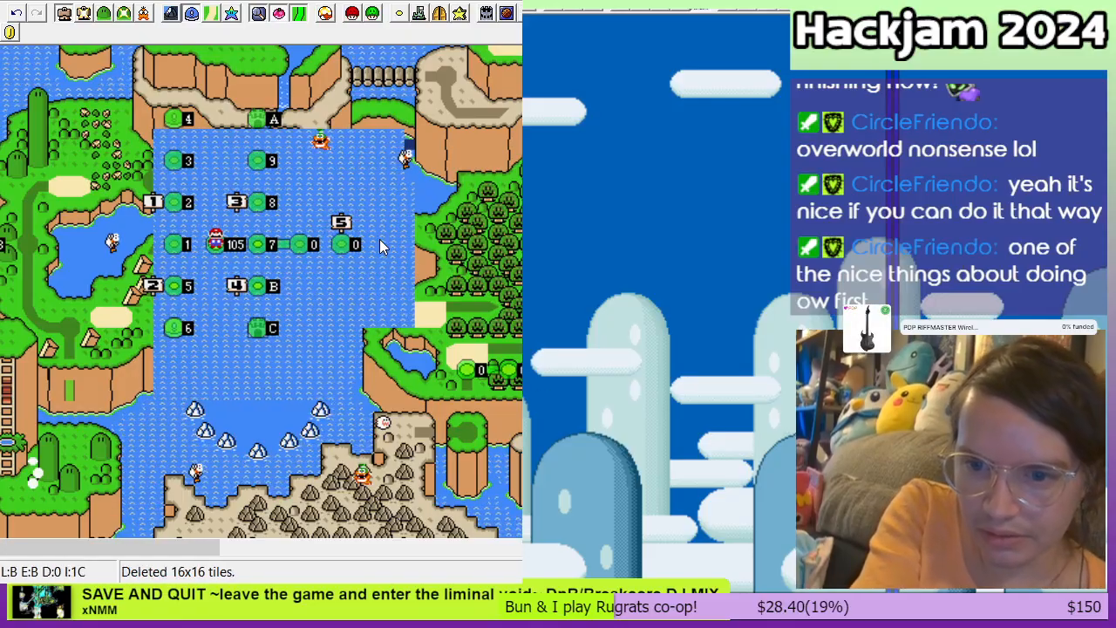
Step: Hide the event paths, copy level 7's dot to the row's eastern end and assign level D to the copy
click(299, 14)
click(256, 245)
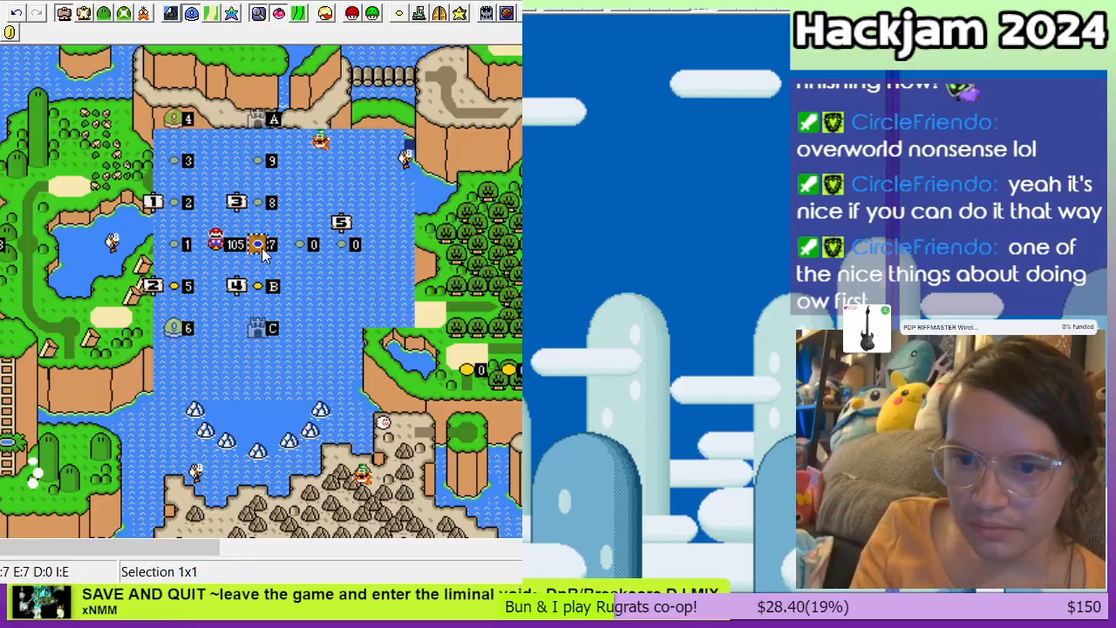
click(391, 244)
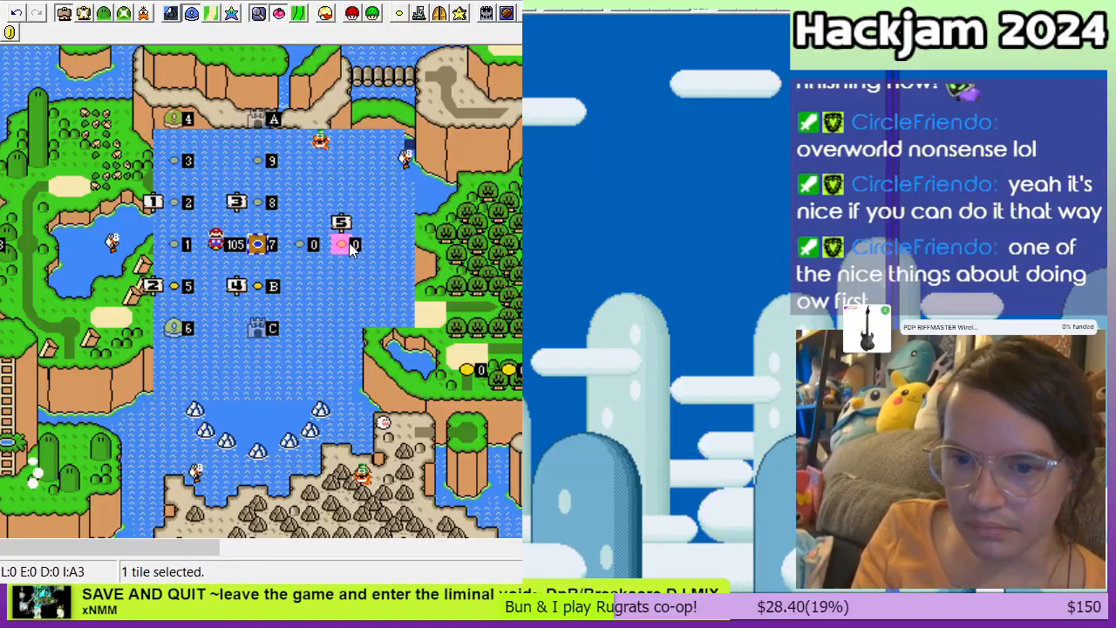
drag(256, 244, 384, 245)
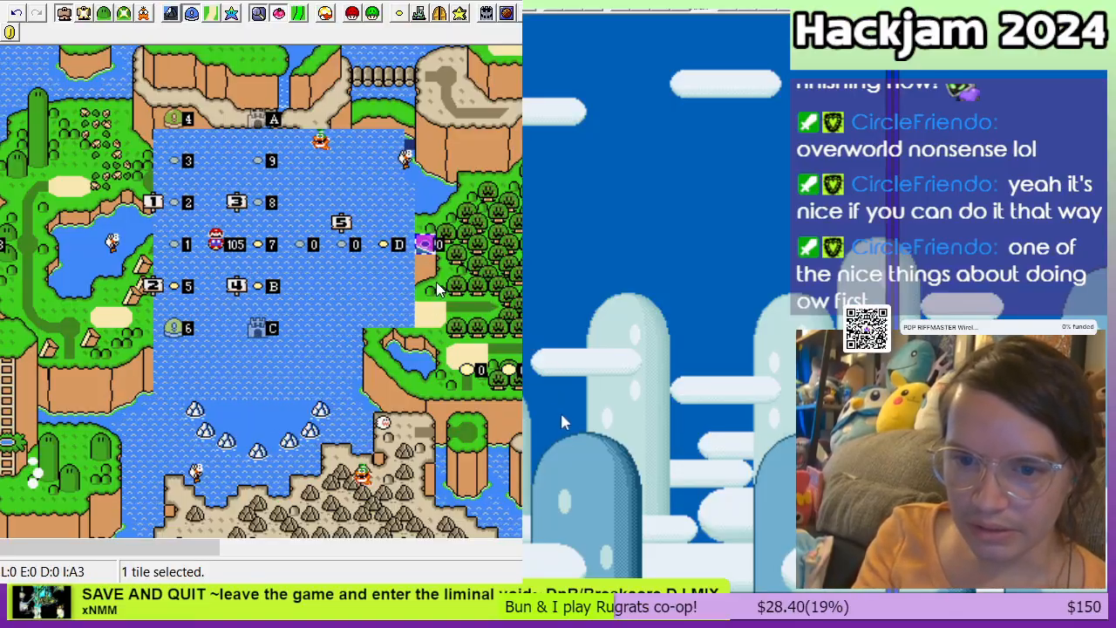
Step: Assign level E to the tile on the eastern shore and place another in the forest east of it with level F
key(ctrl+z)
click(389, 252)
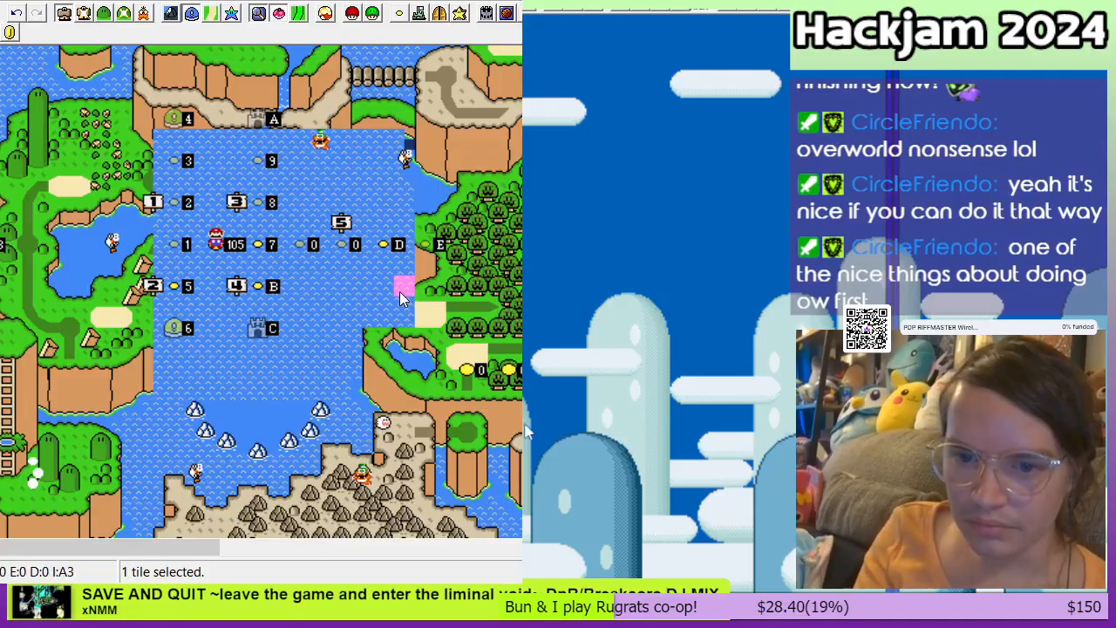
click(426, 248)
click(466, 246)
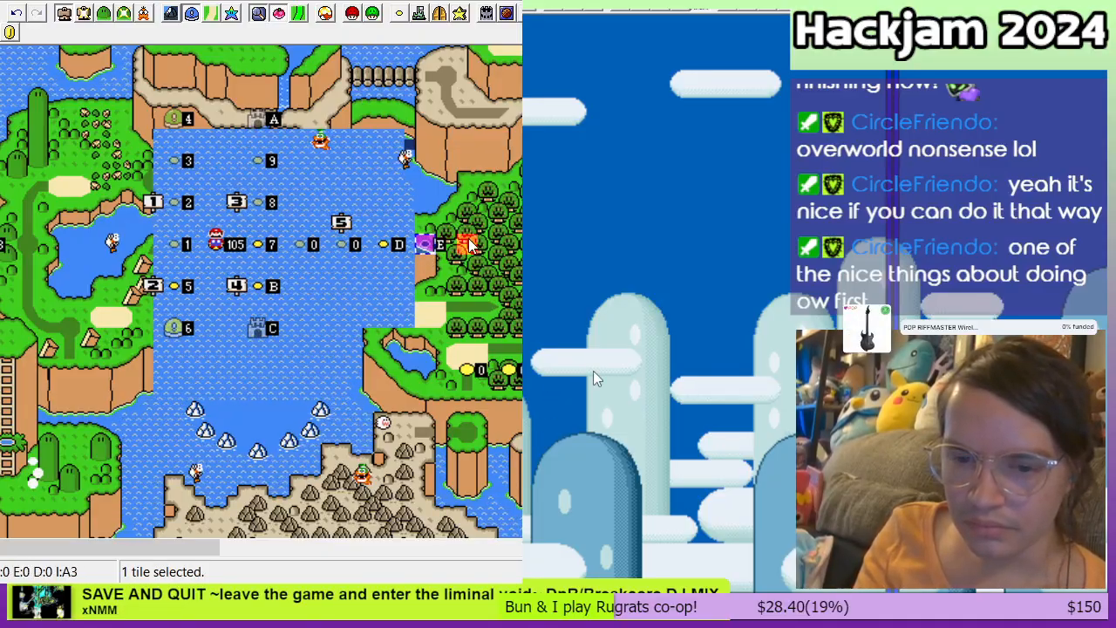
right_click(469, 246)
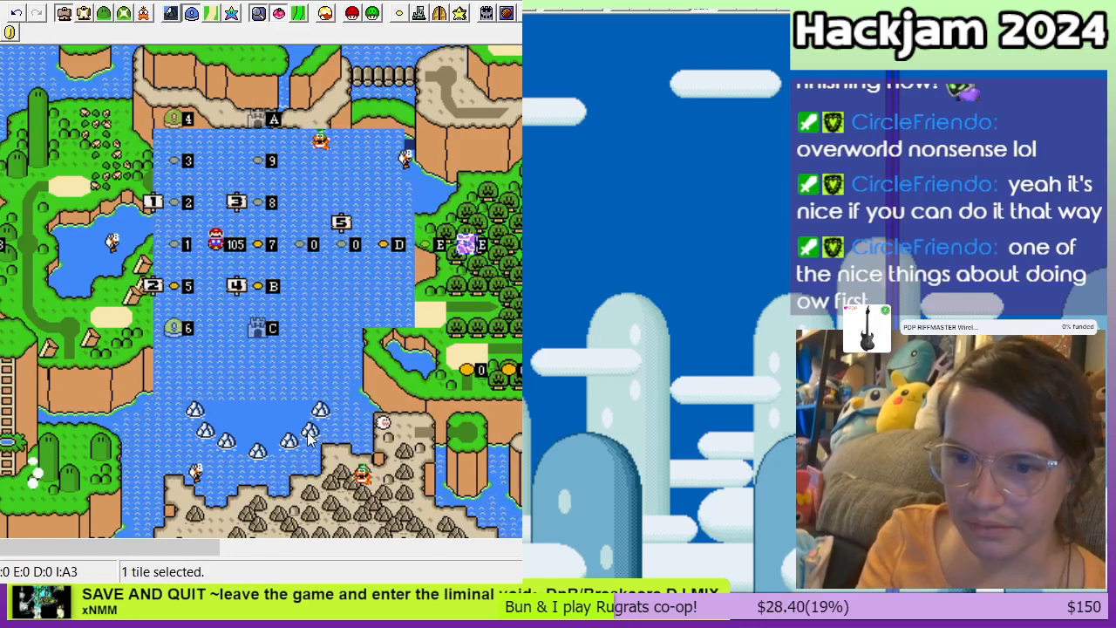
click(258, 288)
click(302, 246)
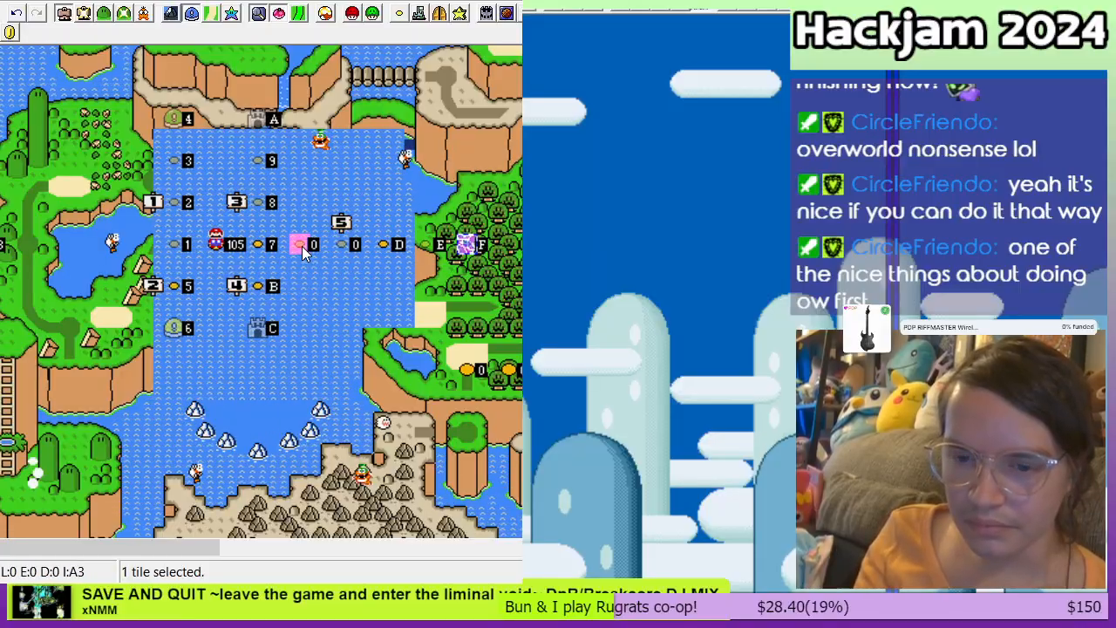
click(384, 246)
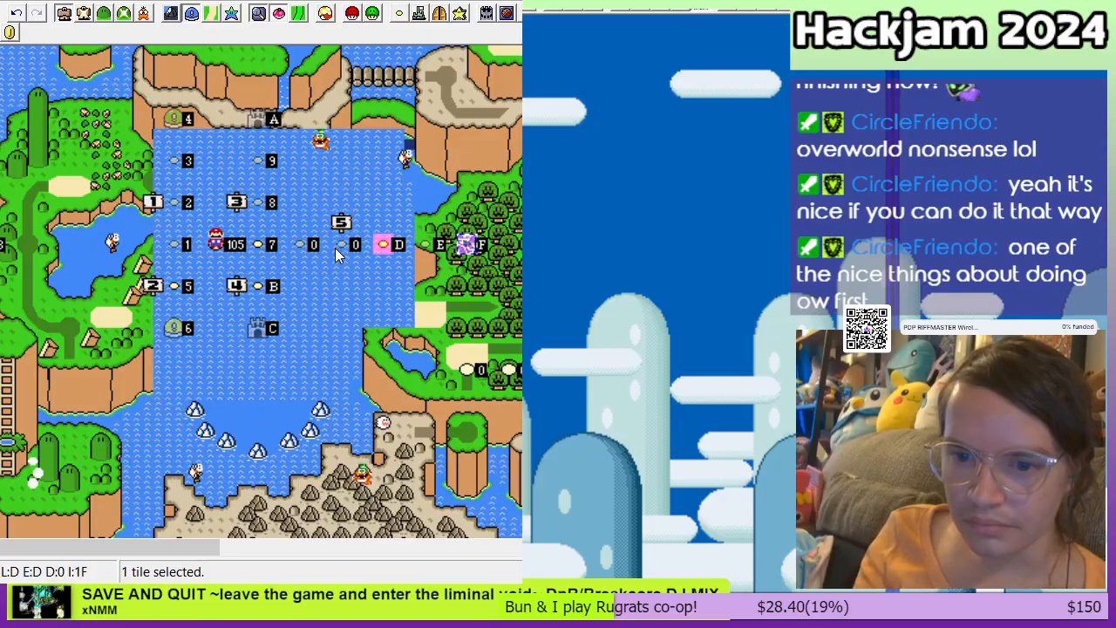
click(274, 436)
click(422, 245)
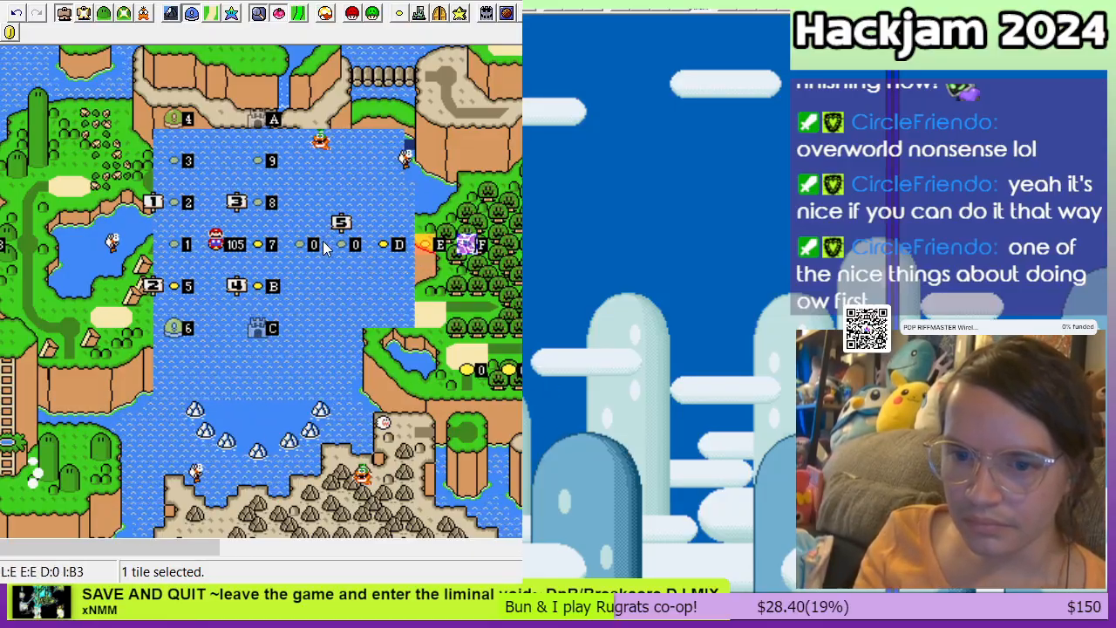
Step: Delete the two unnumbered yellow dots in the southeastern forest
click(472, 320)
click(474, 291)
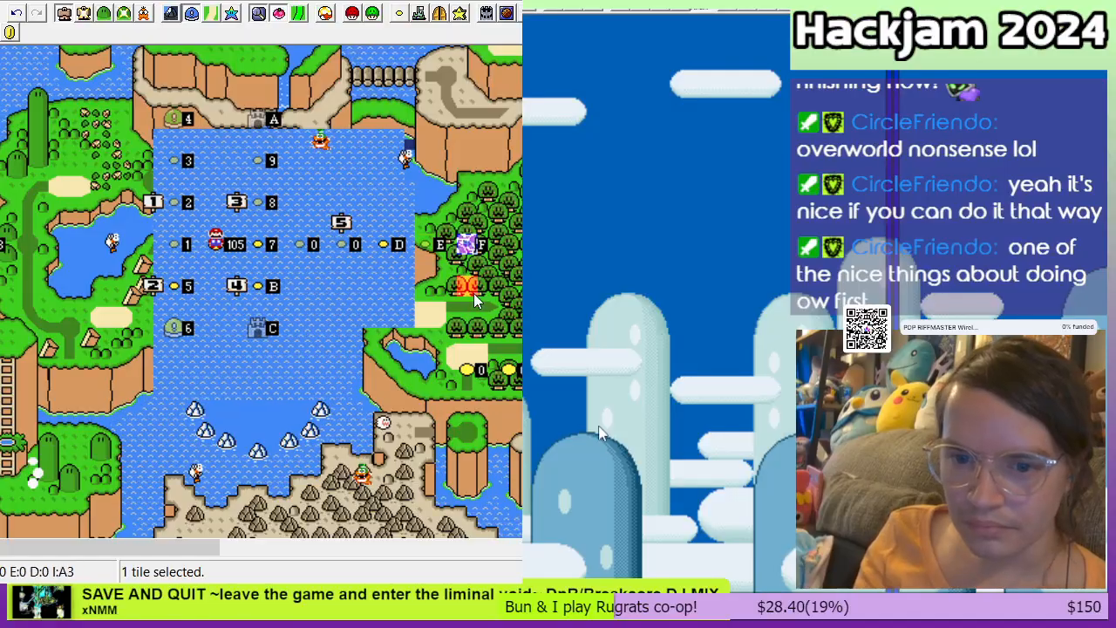
click(456, 312)
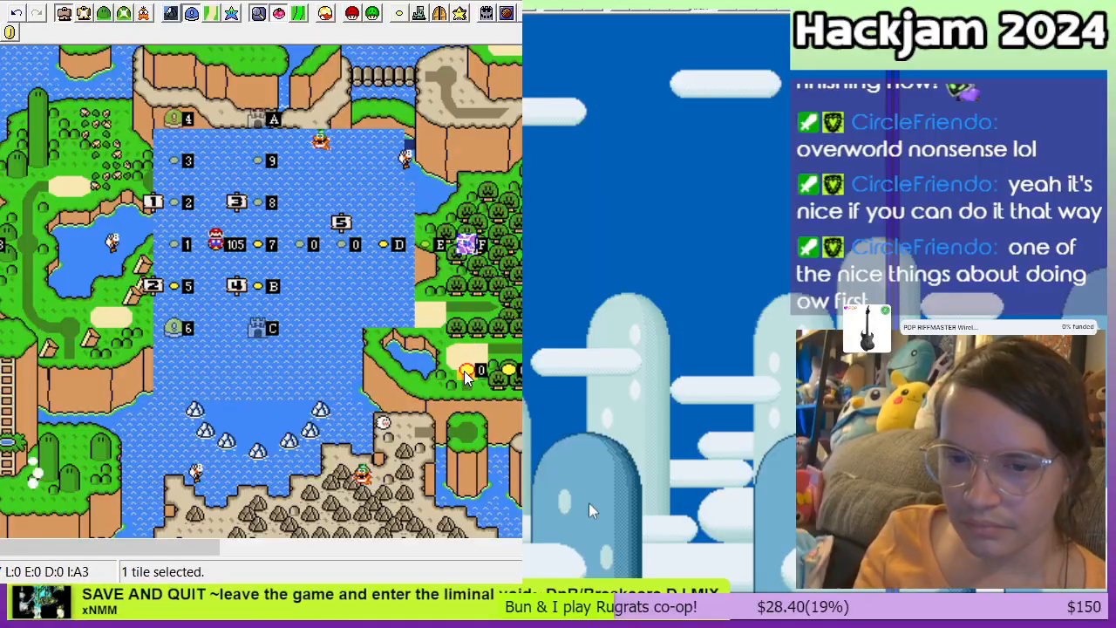
drag(465, 373, 550, 374)
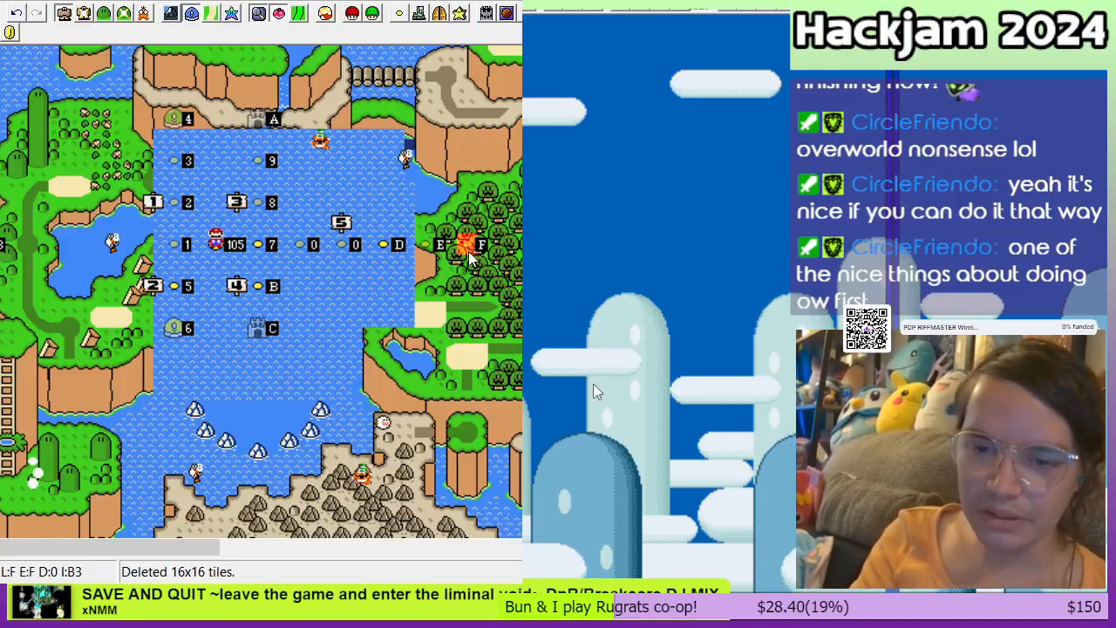
Step: Undo the last dot deletion and delete the level tile at the main map's far western edge
key(ctrl+z)
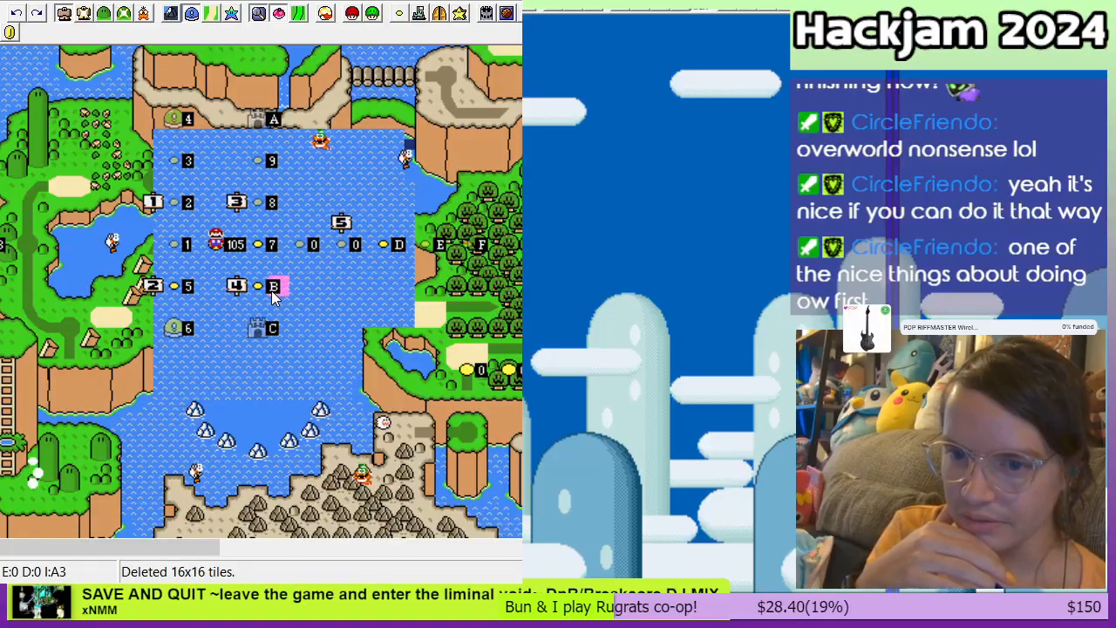
click(7, 247)
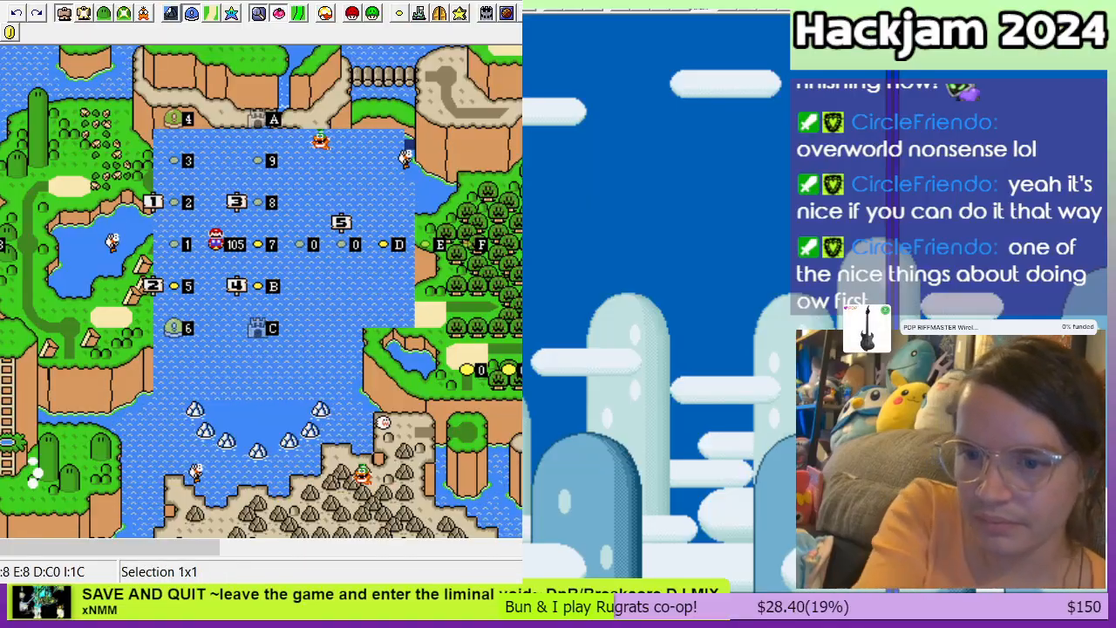
key(Delete)
scroll(55, 225, down, 3)
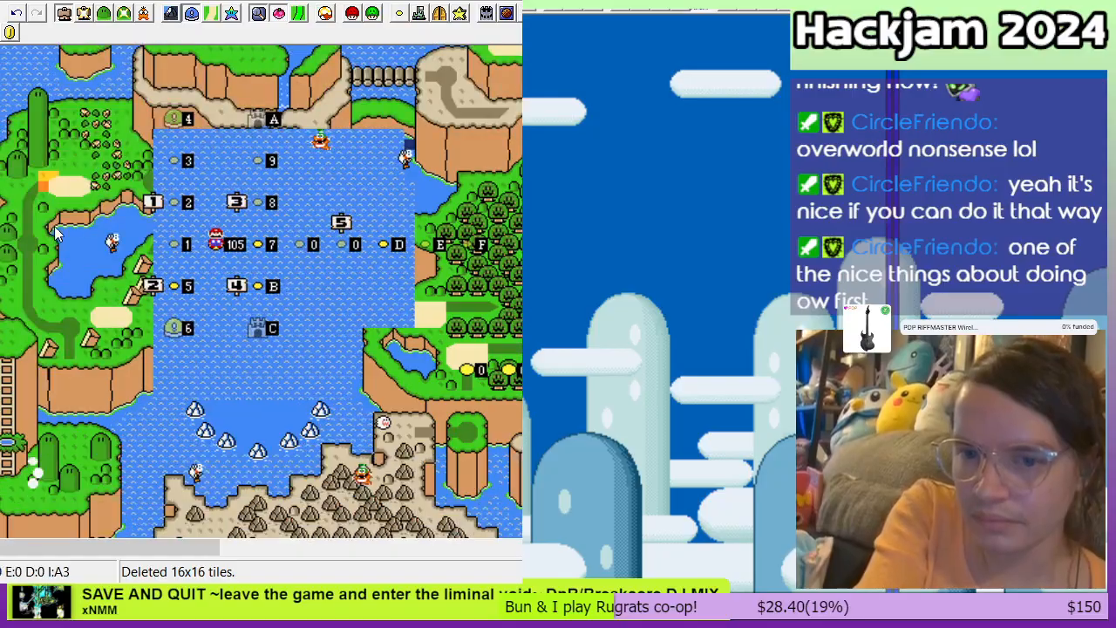
scroll(54, 225, up, 3)
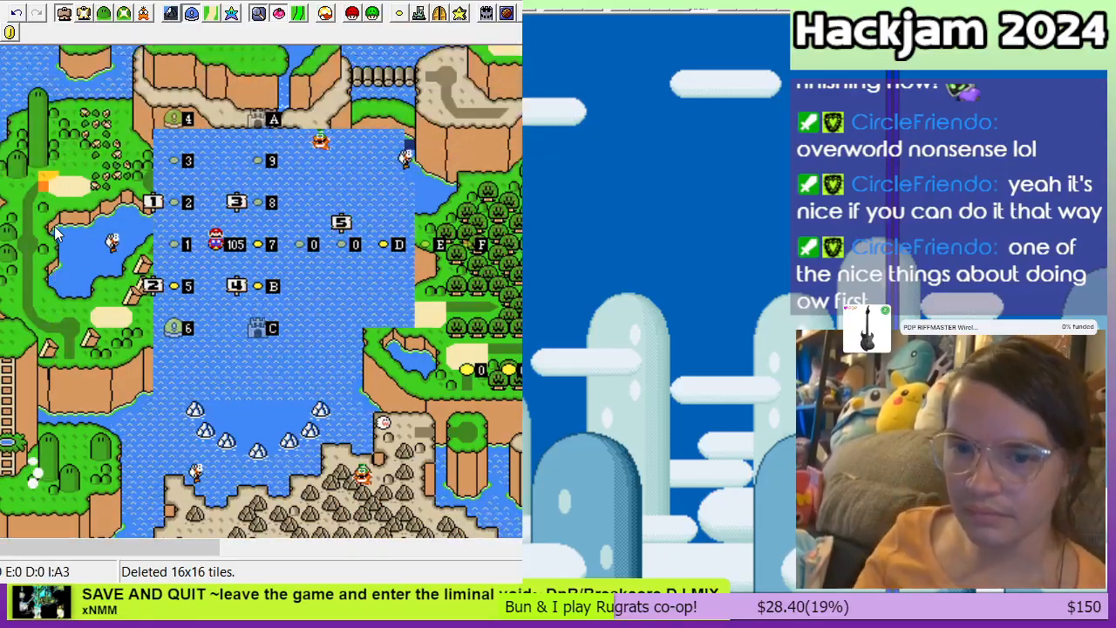
scroll(54, 234, up, 1)
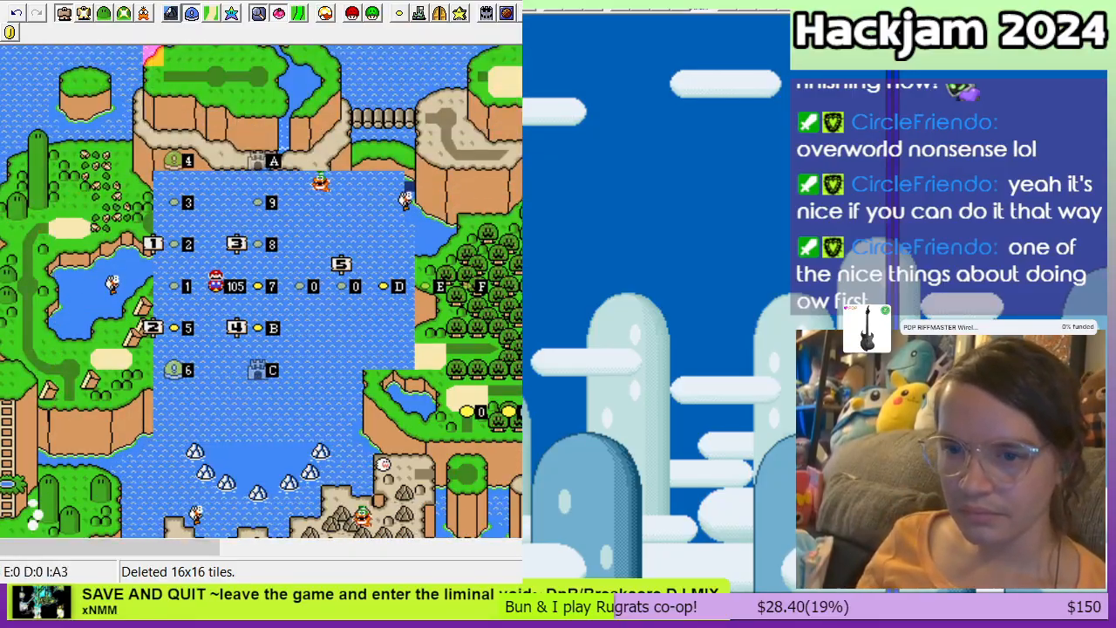
Step: Show the event paths and delete the layer 1 event tiles on the northern hills and the bridge
drag(159, 162, 480, 360)
click(509, 97)
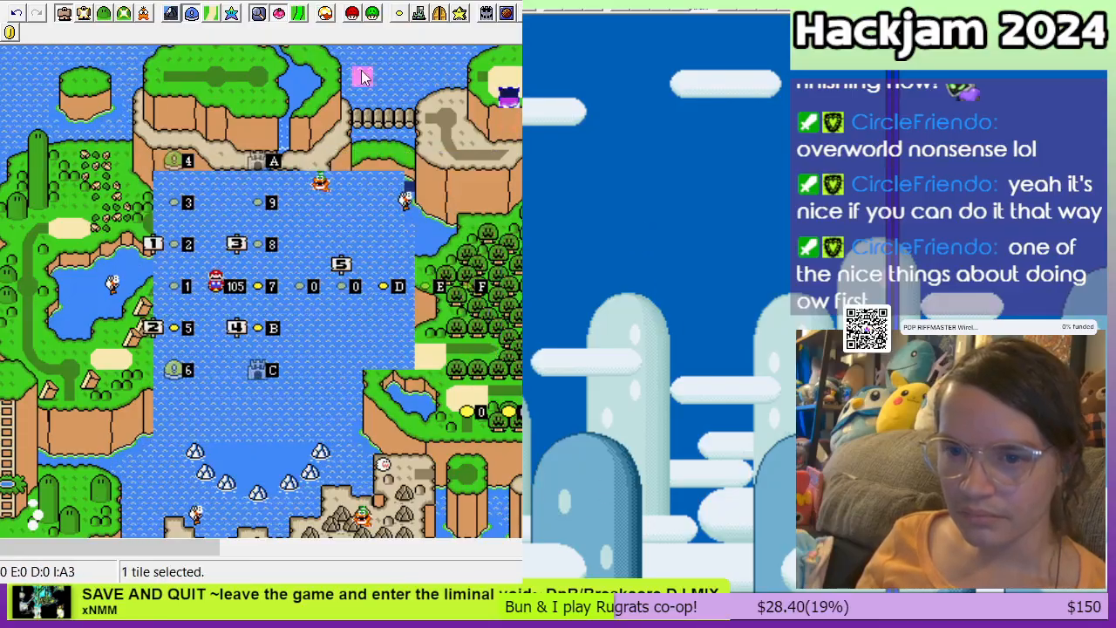
click(297, 14)
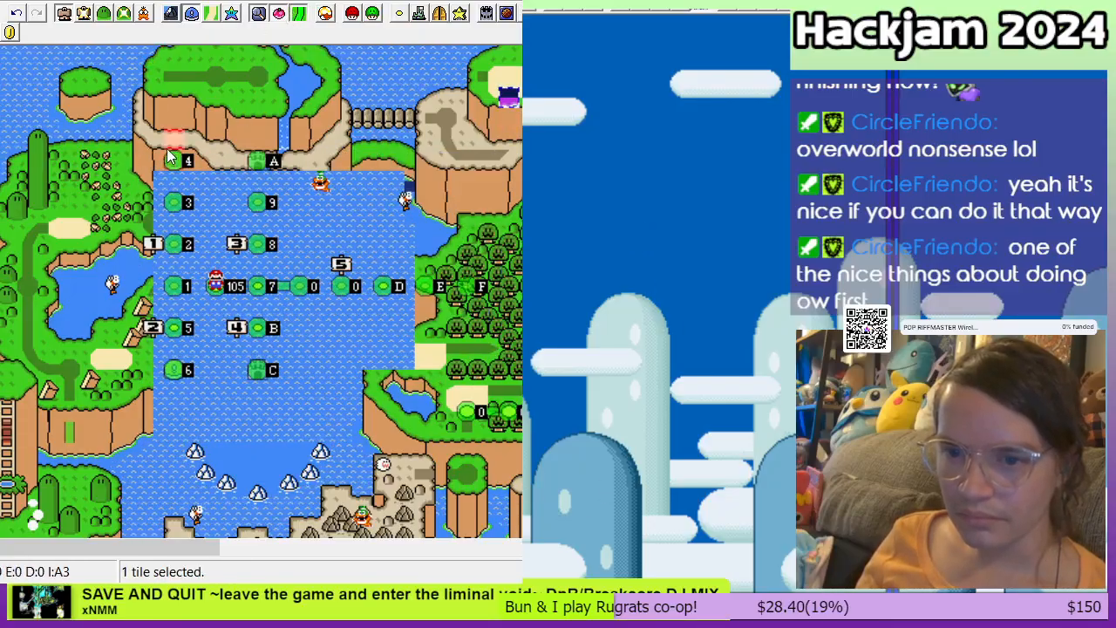
click(85, 14)
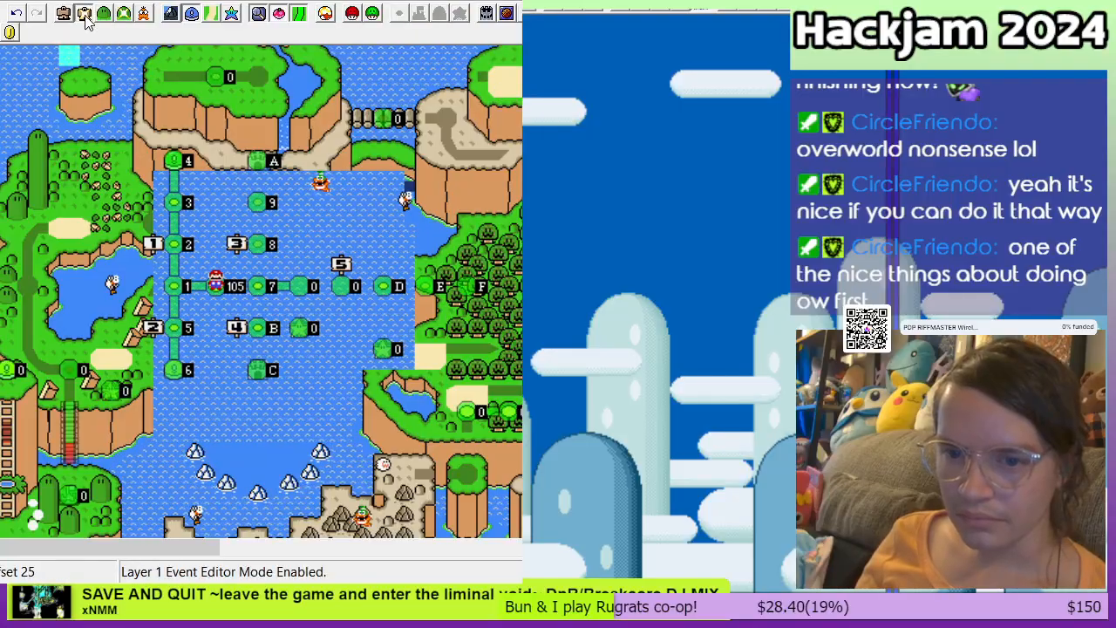
drag(135, 59, 418, 111)
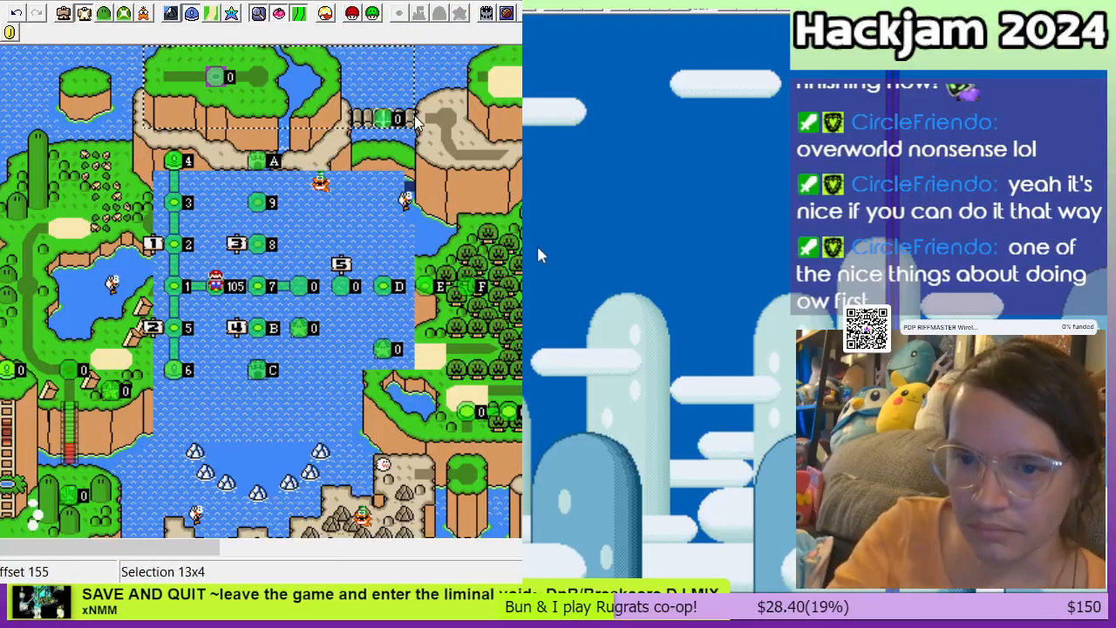
key(Delete)
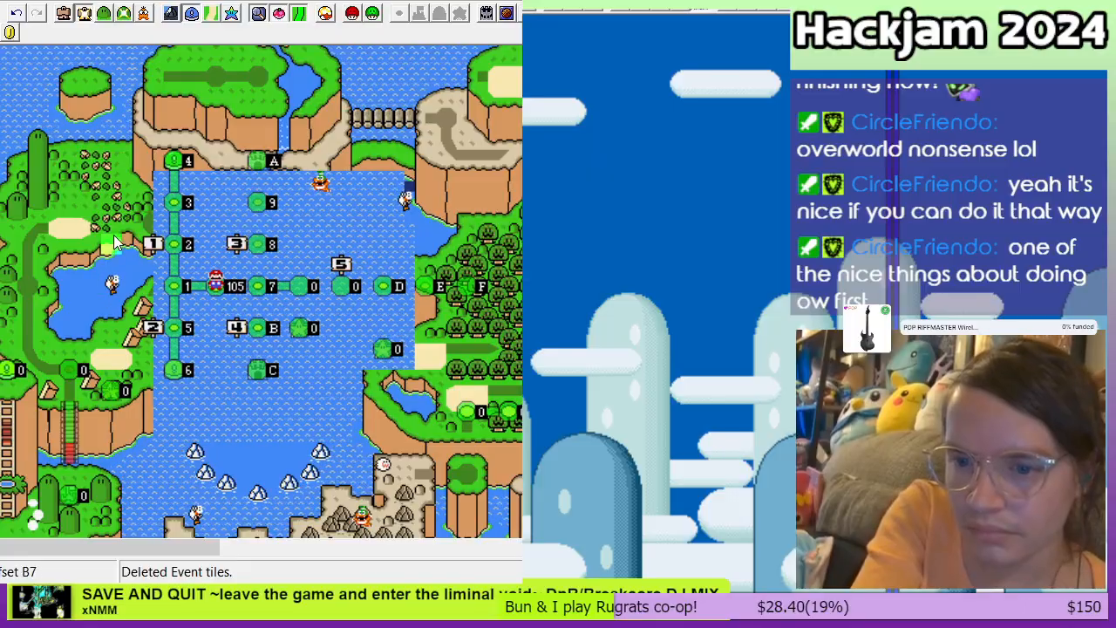
Step: Delete the layer 1 event tiles on the western island and the small island south of it
drag(113, 242, 0, 475)
key(Delete)
scroll(70, 249, down, 2)
drag(108, 407, 46, 441)
key(Delete)
key(Delete)
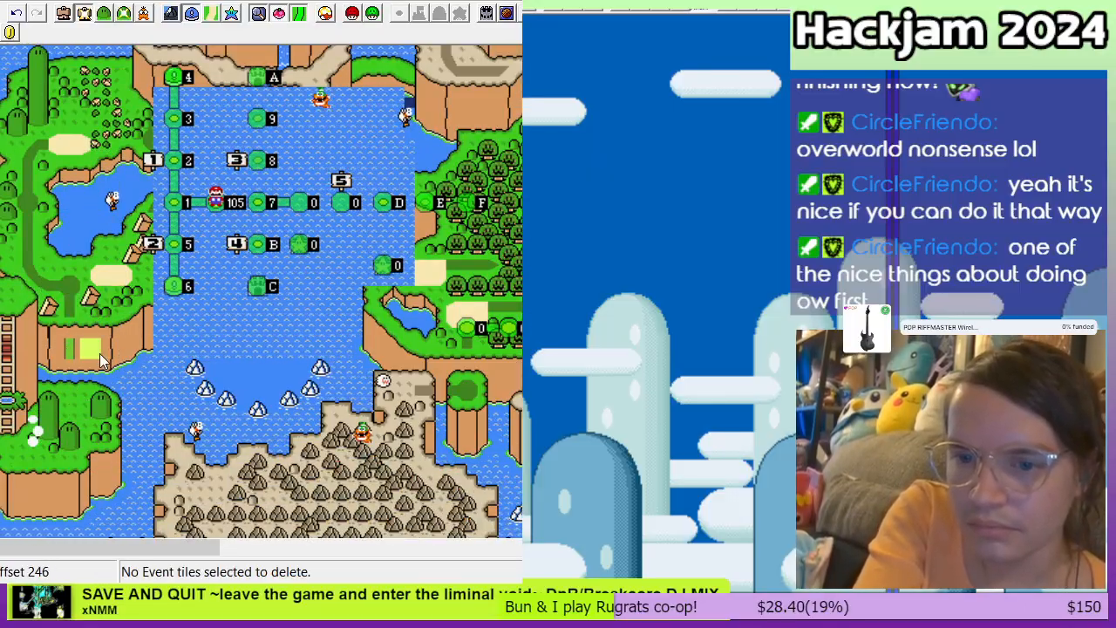
Step: Delete the layer 1 event tiles in the Bowser castle submap below the main map
scroll(397, 383, down, 3)
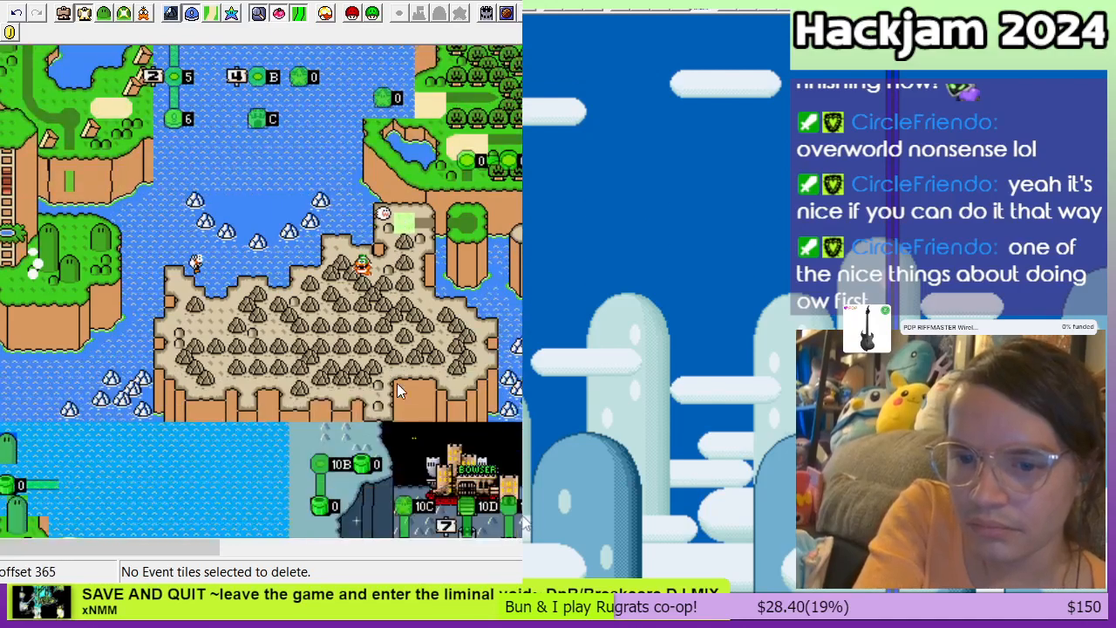
drag(552, 359, 256, 544)
key(Delete)
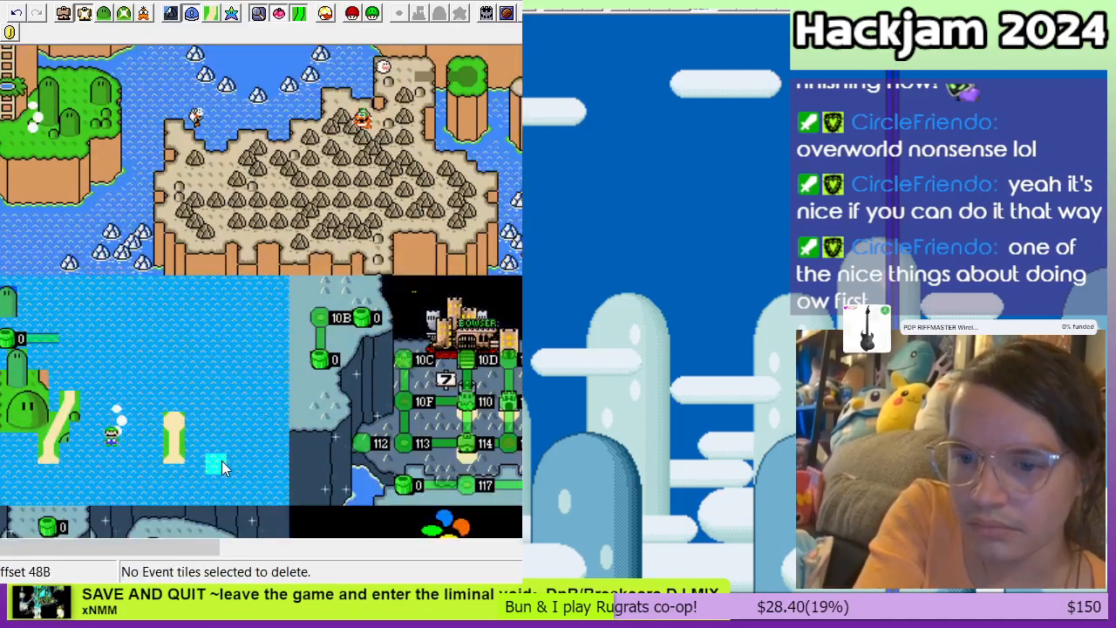
drag(319, 297, 613, 506)
key(Delete)
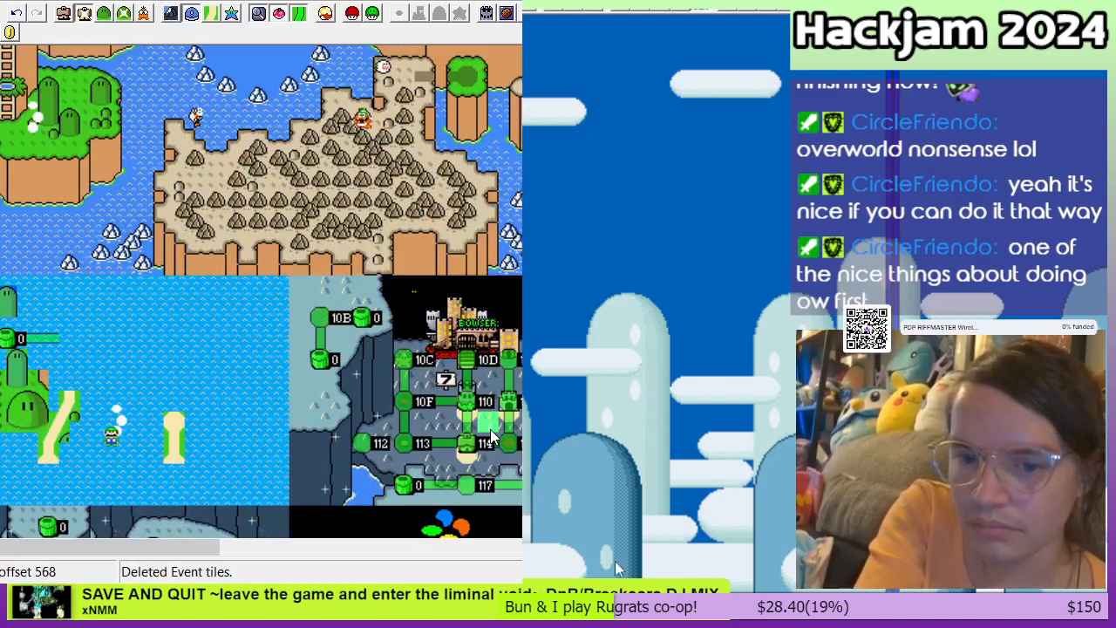
Step: Delete the layer 1 event tiles in the submaps at the bottom of the overworld
scroll(437, 432, down, 2)
drag(0, 402, 539, 541)
key(Delete)
drag(205, 544, 62, 531)
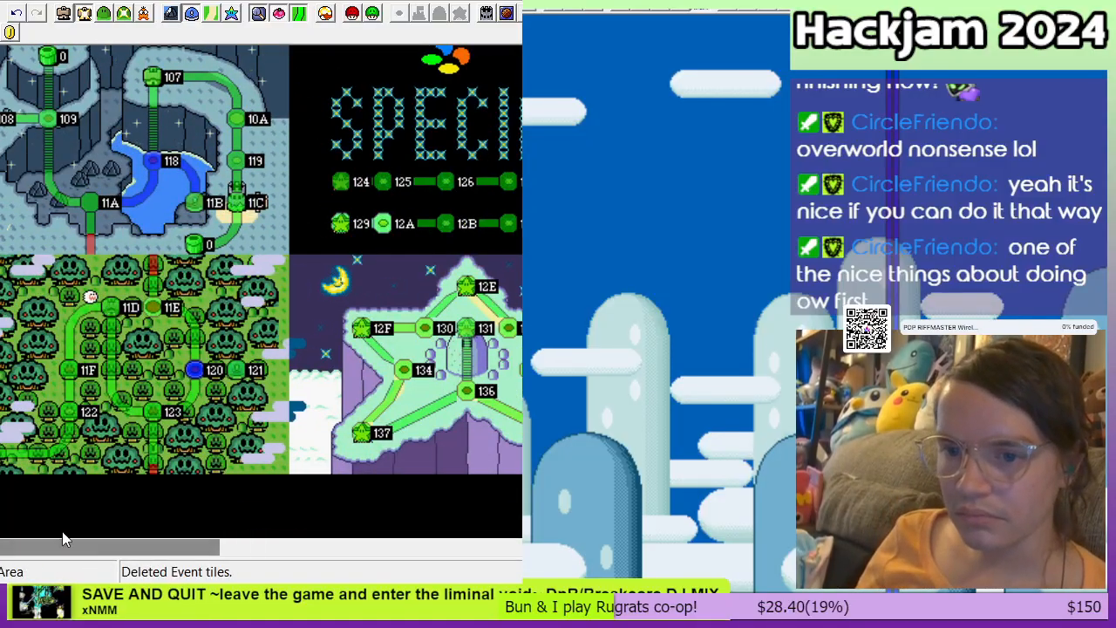
Step: Return to layer 1 16x16 editing on the main map and save the overworld to the ROM
scroll(113, 451, up, 1)
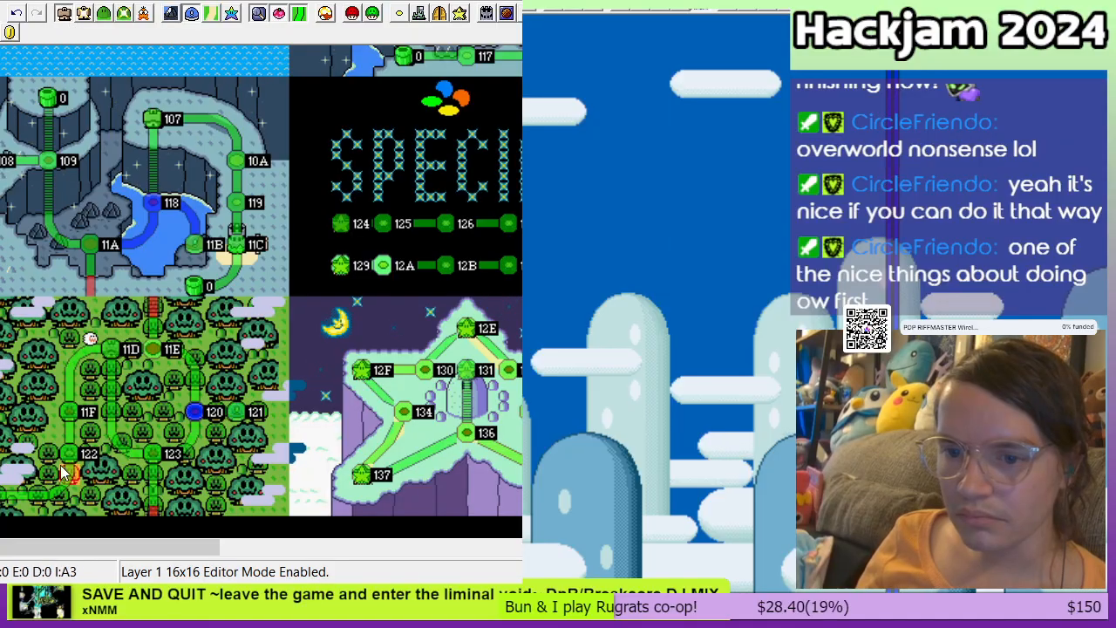
scroll(57, 471, up, 20)
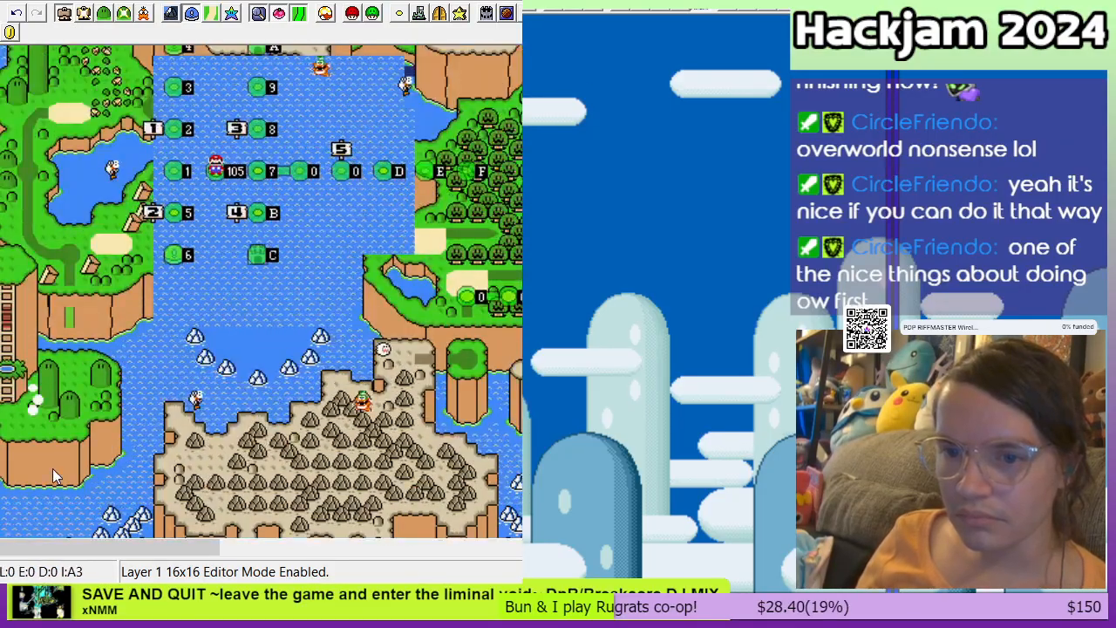
scroll(54, 466, up, 2)
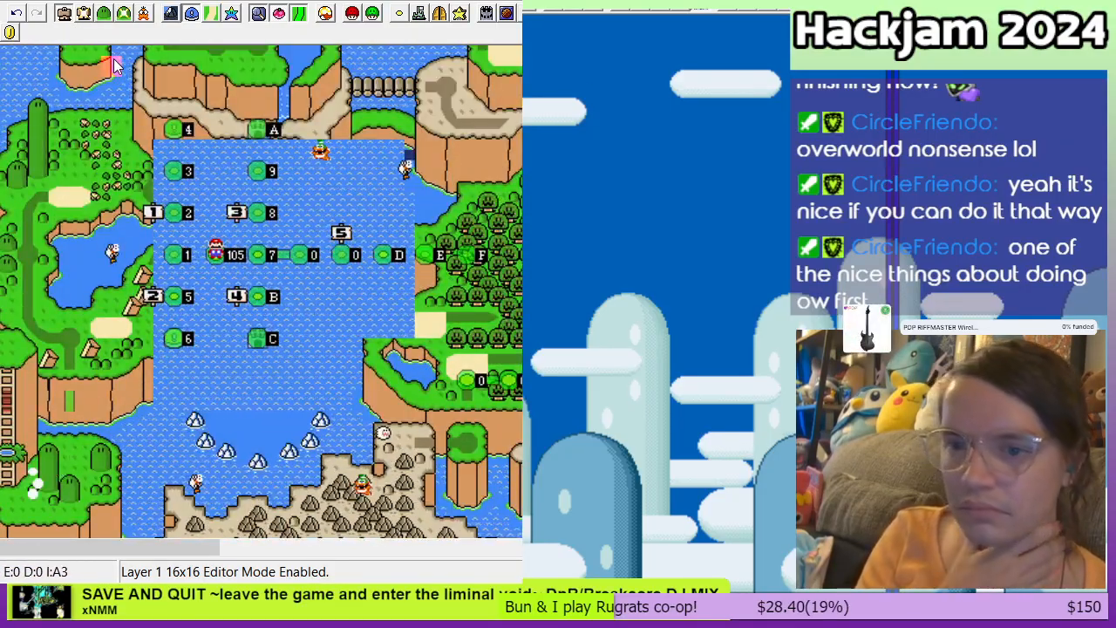
key(ctrl+s)
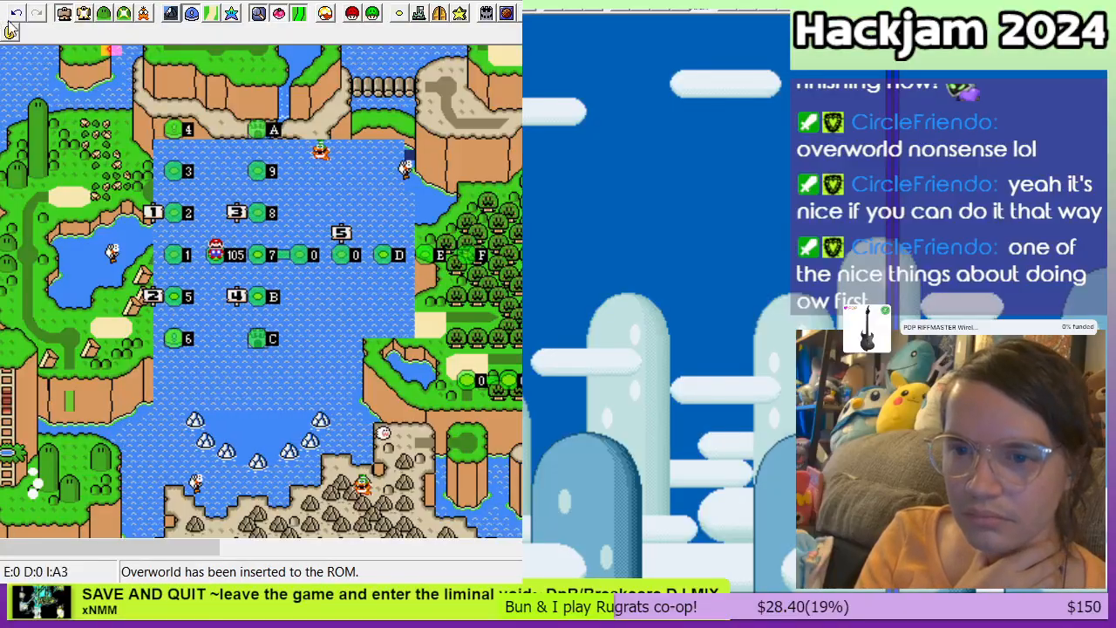
Step: Move the block of level tiles six tiles west and one north, and place the Mario sprite back on level 105
drag(145, 100, 593, 400)
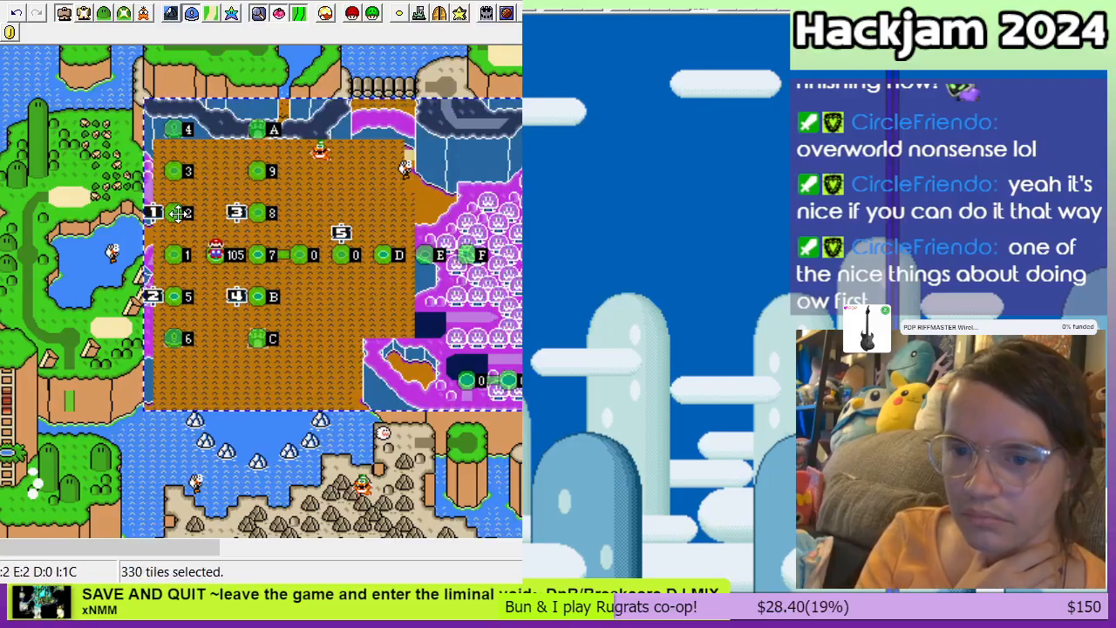
drag(177, 216, 50, 192)
click(144, 14)
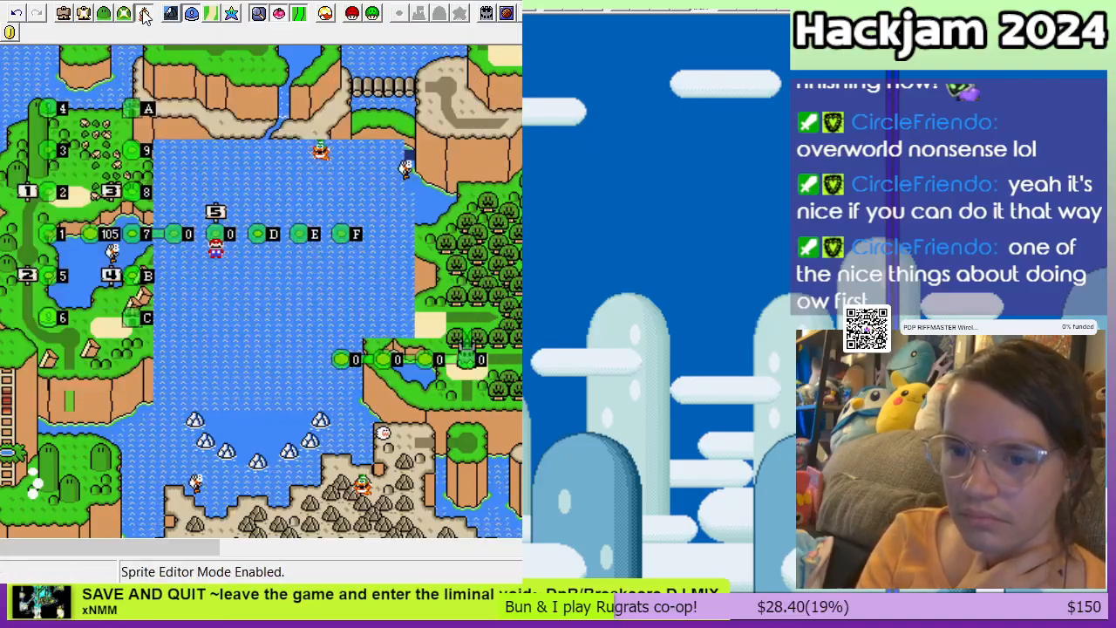
drag(218, 251, 93, 231)
click(253, 320)
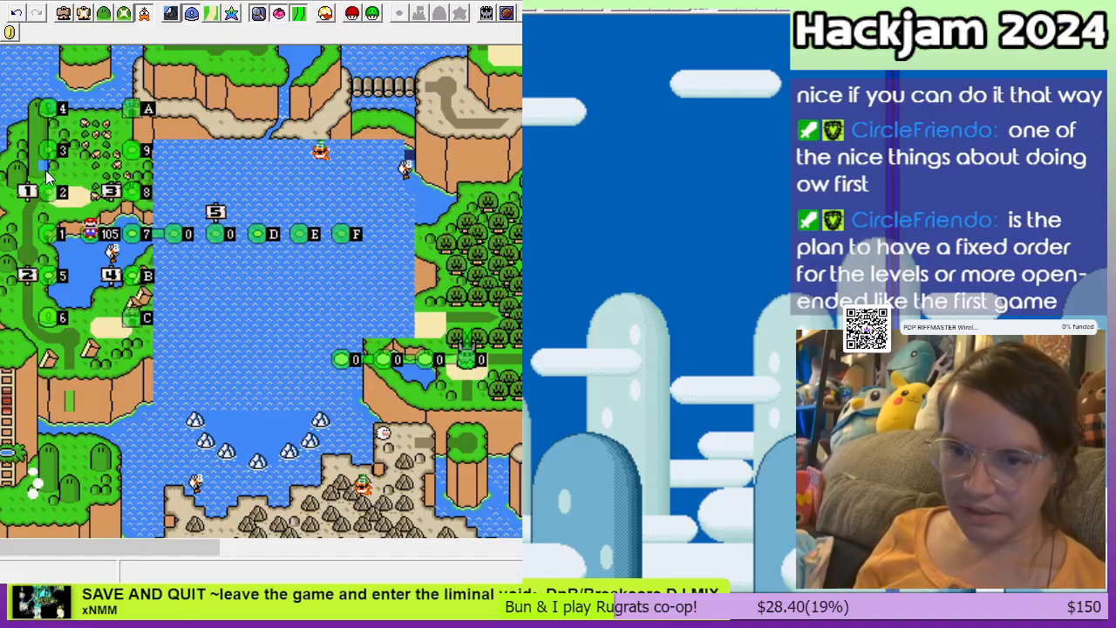
Step: Move the block of level tiles two tiles south and realign the Mario sprite with level 105
click(65, 14)
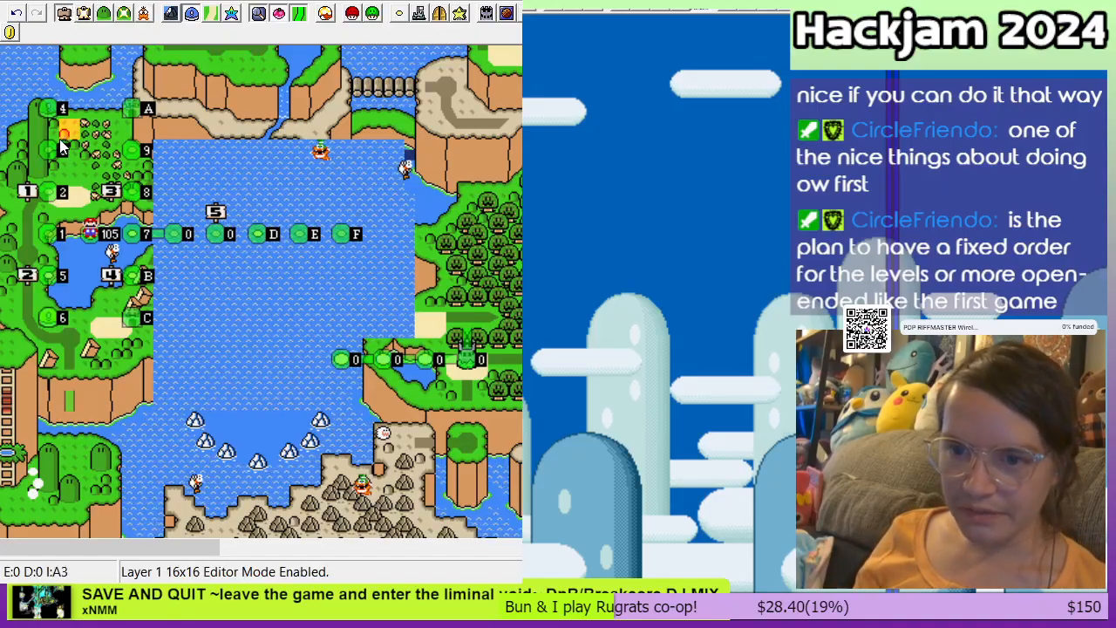
click(50, 116)
drag(50, 120, 467, 401)
click(467, 353)
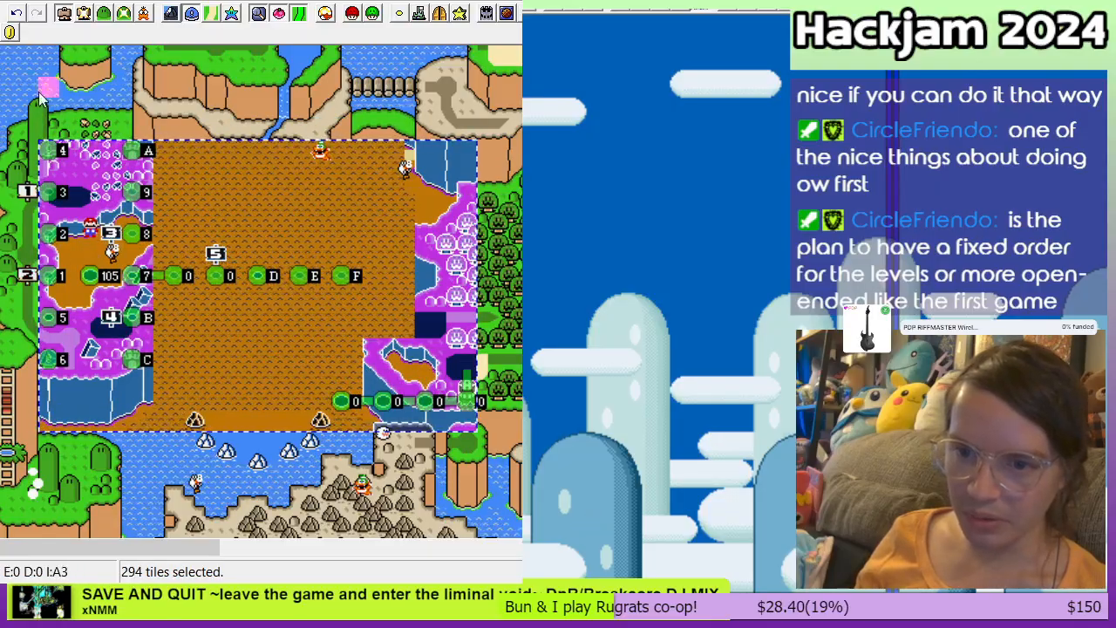
click(143, 13)
drag(93, 230, 94, 271)
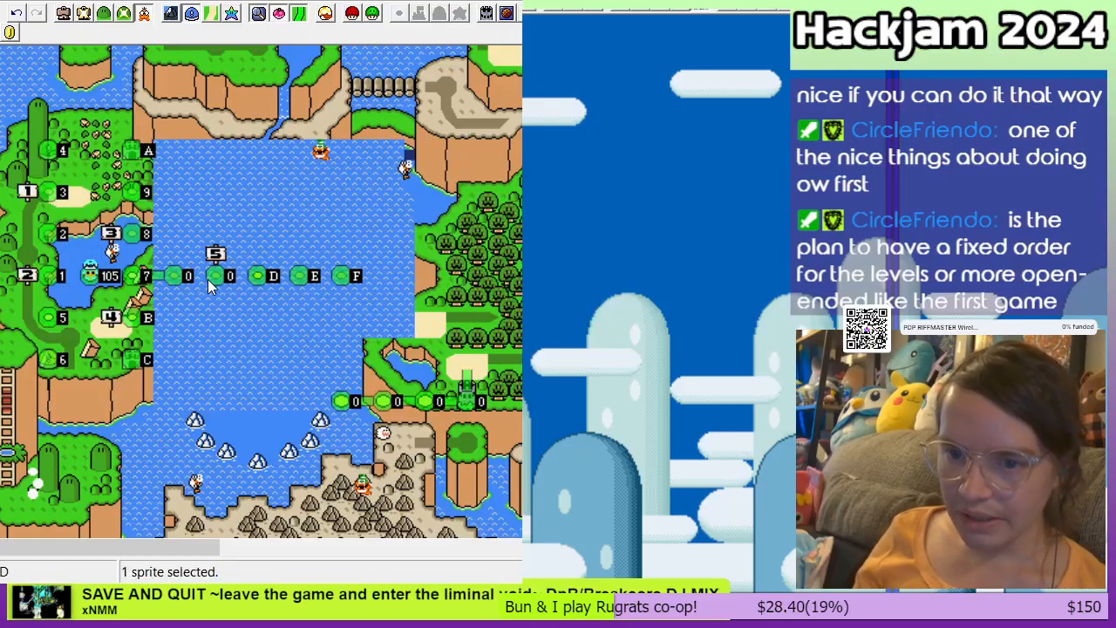
click(350, 218)
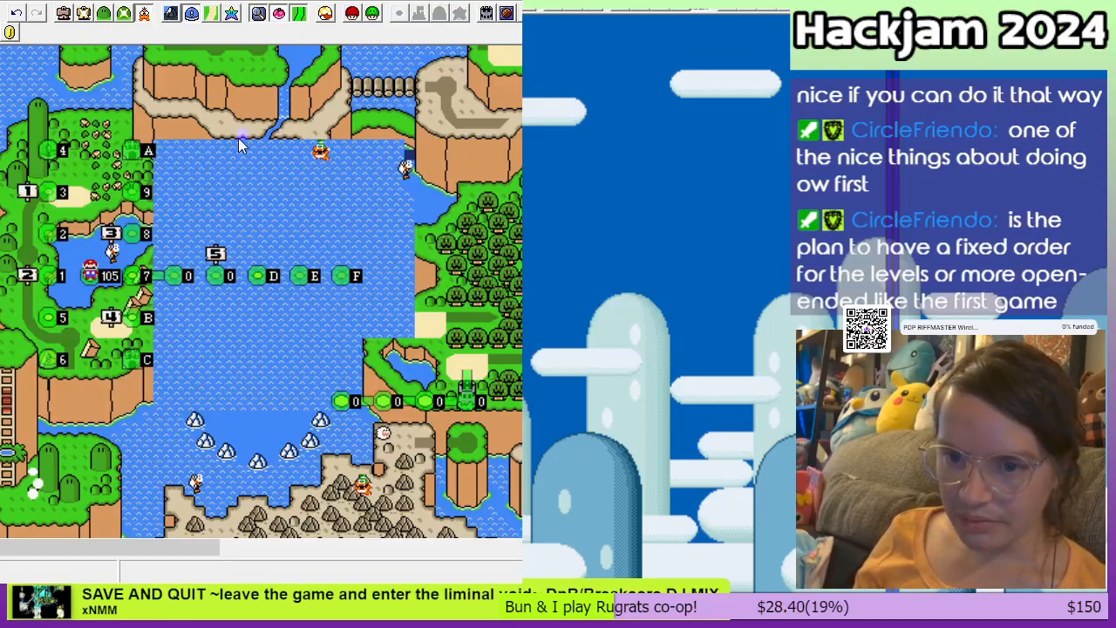
Step: Delete the layer 2 land behind the level columns in the west and along the north of the main map
click(83, 13)
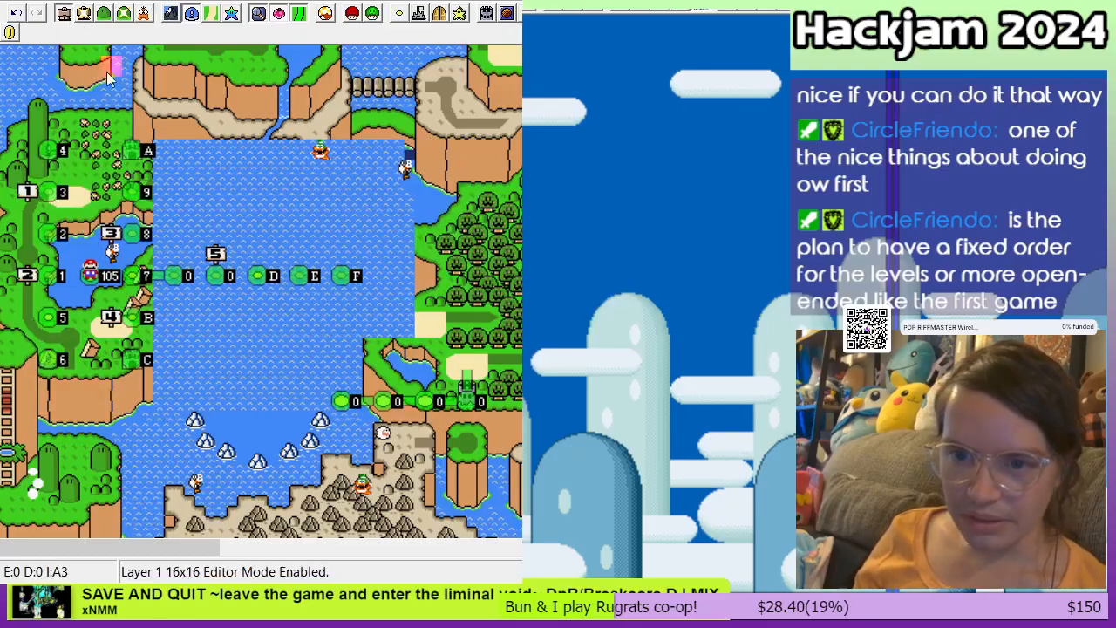
click(104, 13)
drag(192, 99, 2, 441)
key(Delete)
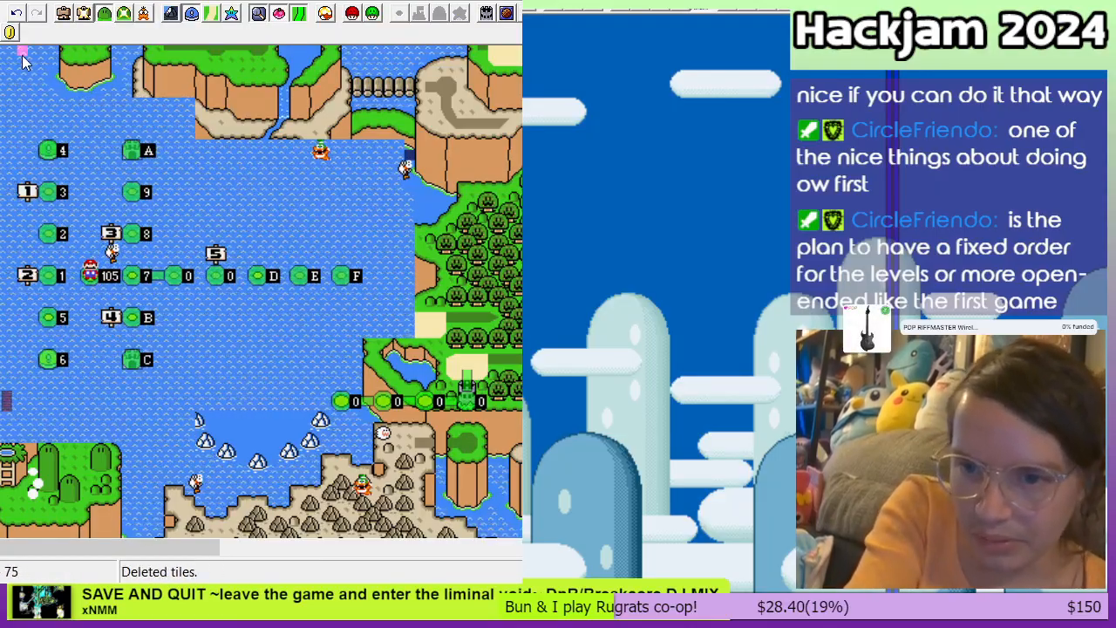
drag(18, 48, 594, 185)
key(Delete)
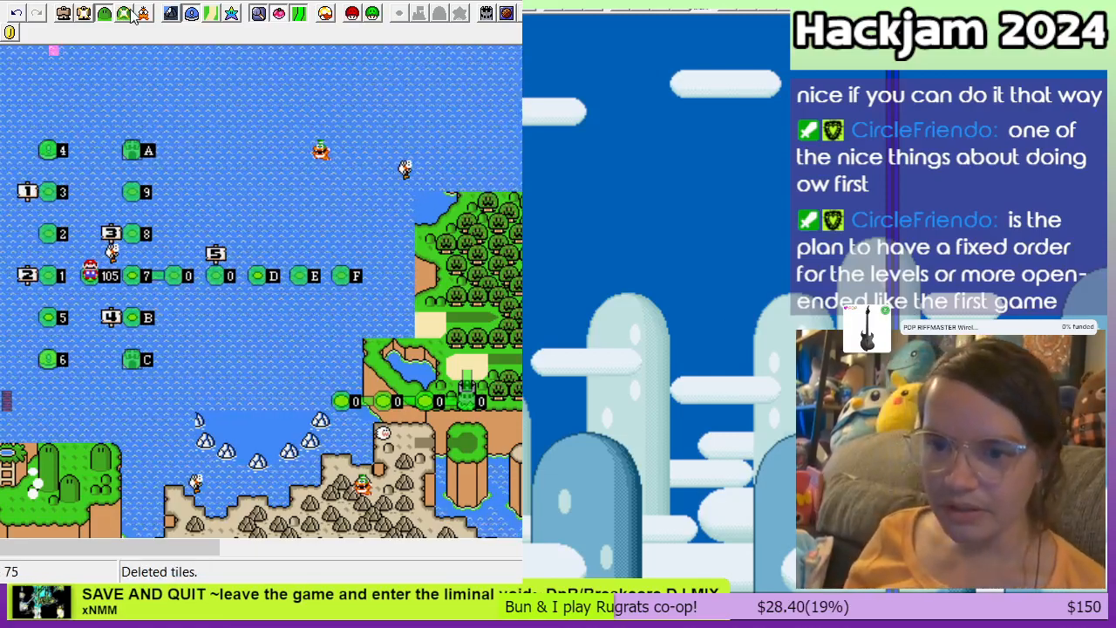
Step: Delete the leftover layer 1 ladder tiles at the map's western edge
click(63, 13)
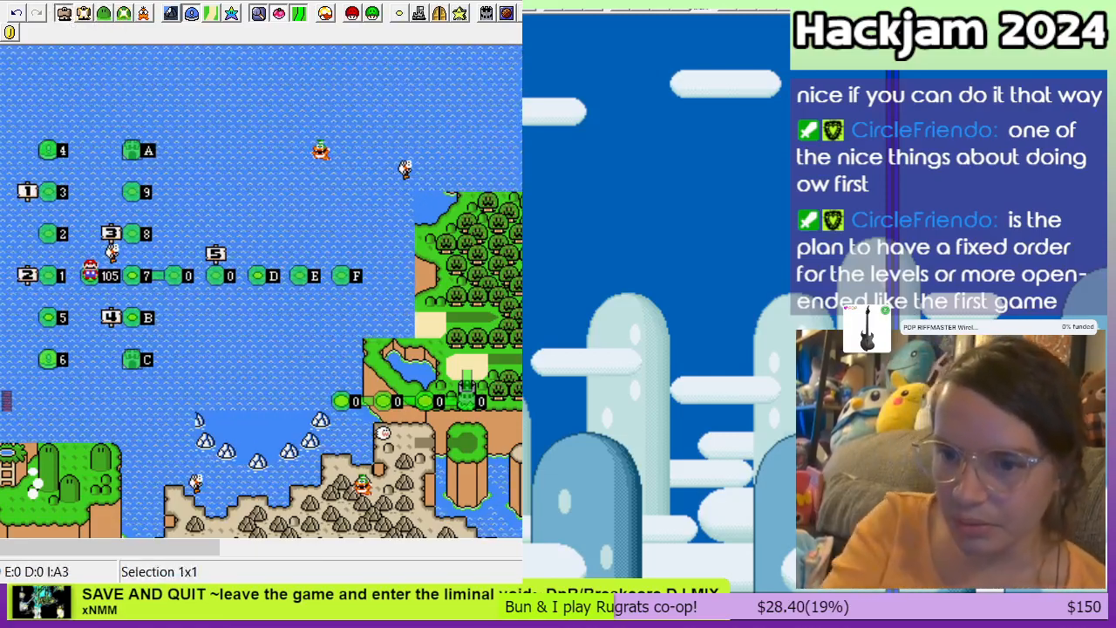
key(Delete)
drag(10, 384, 5, 409)
key(Delete)
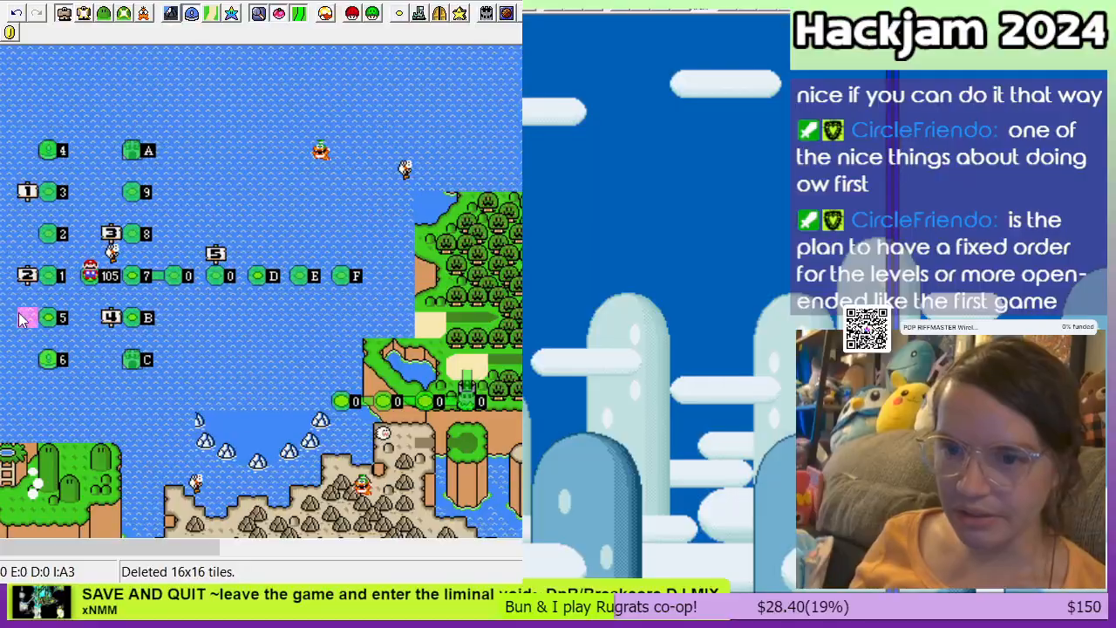
Step: Move levels 4 and A two tiles north and levels 6 and C two tiles south
drag(66, 154, 39, 113)
drag(46, 361, 46, 403)
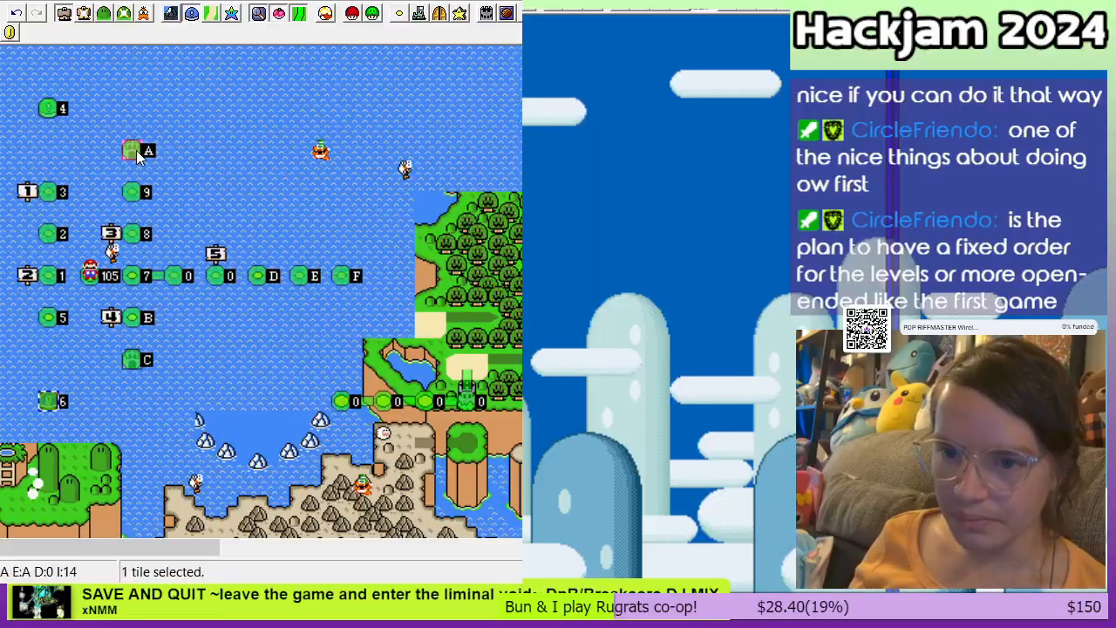
drag(130, 150, 130, 133)
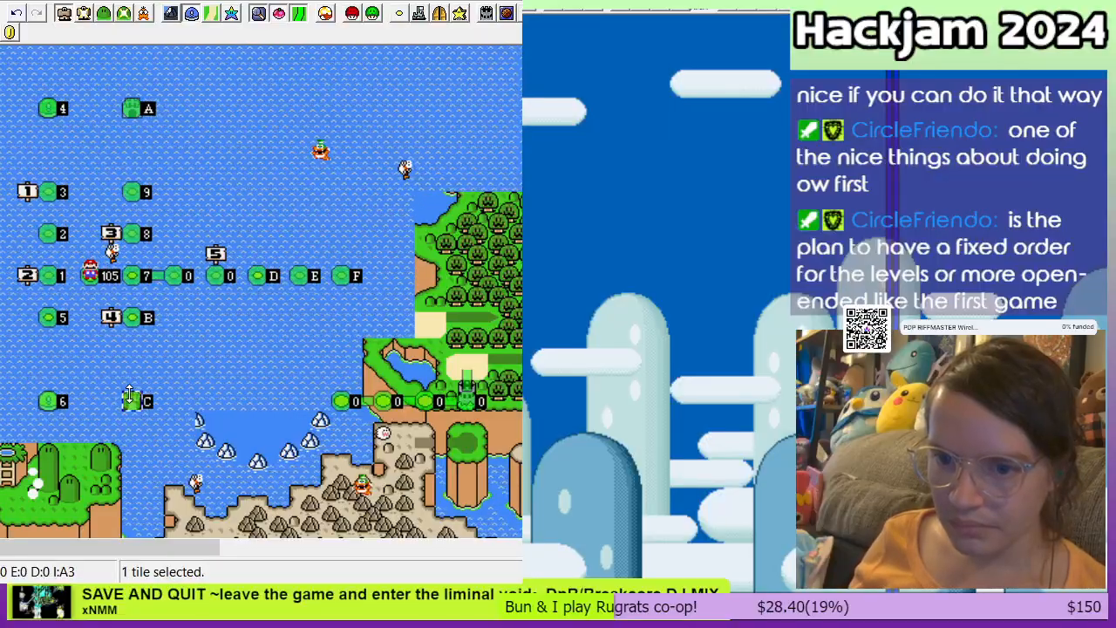
Step: Move sign 5 and the level row beneath it two tiles east
click(197, 277)
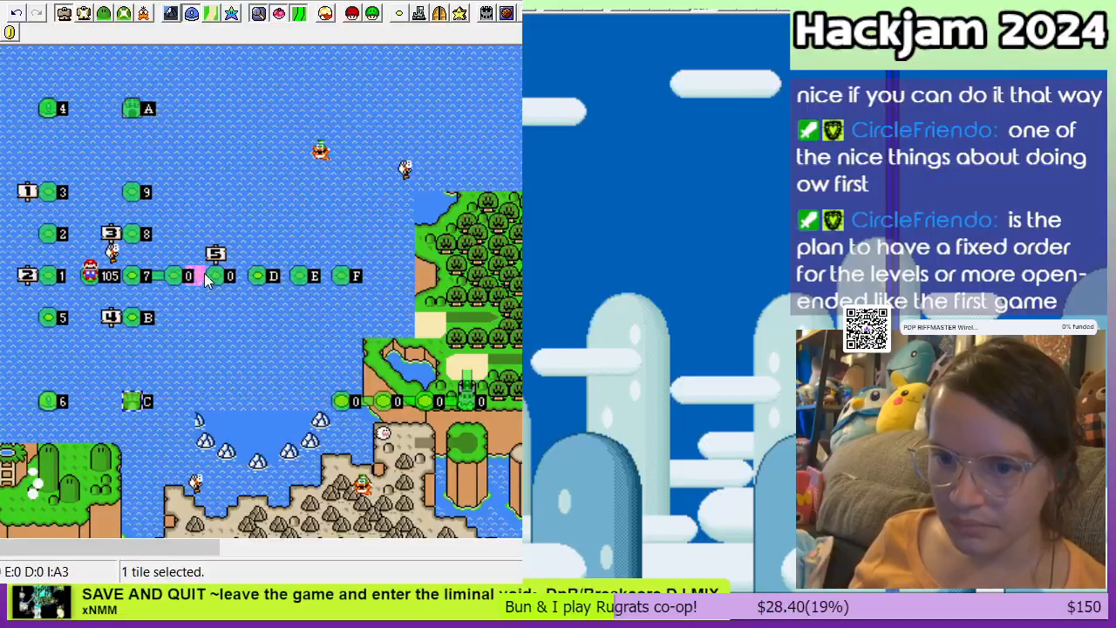
drag(214, 250, 359, 275)
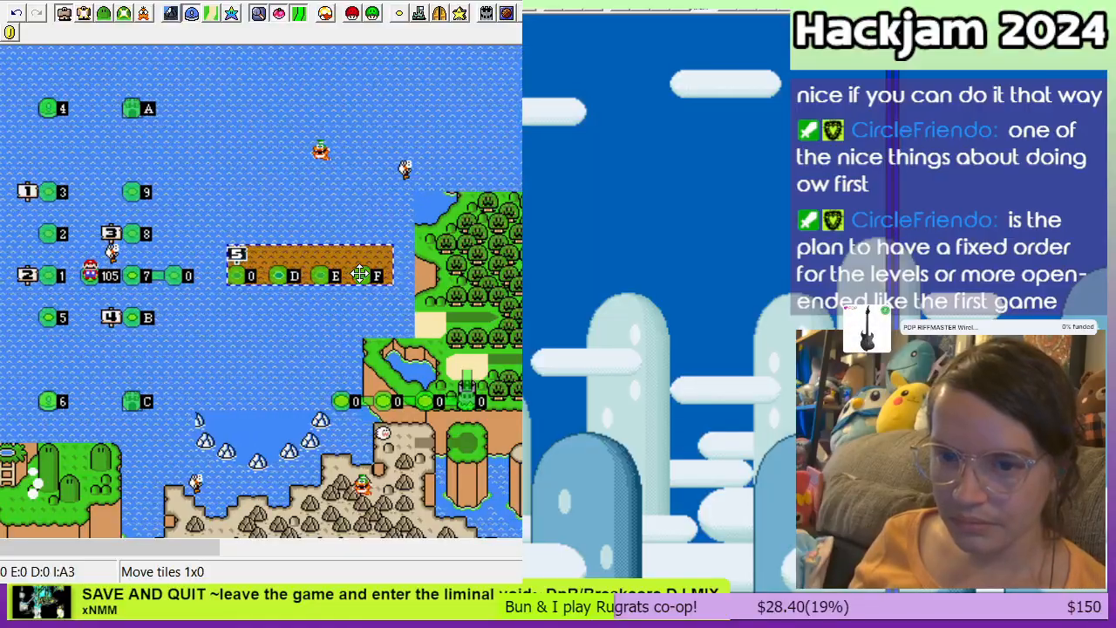
drag(359, 274, 373, 272)
drag(186, 272, 240, 273)
Step: Delete the level 0 tile beneath sign 5 and align the sign with level D
click(257, 276)
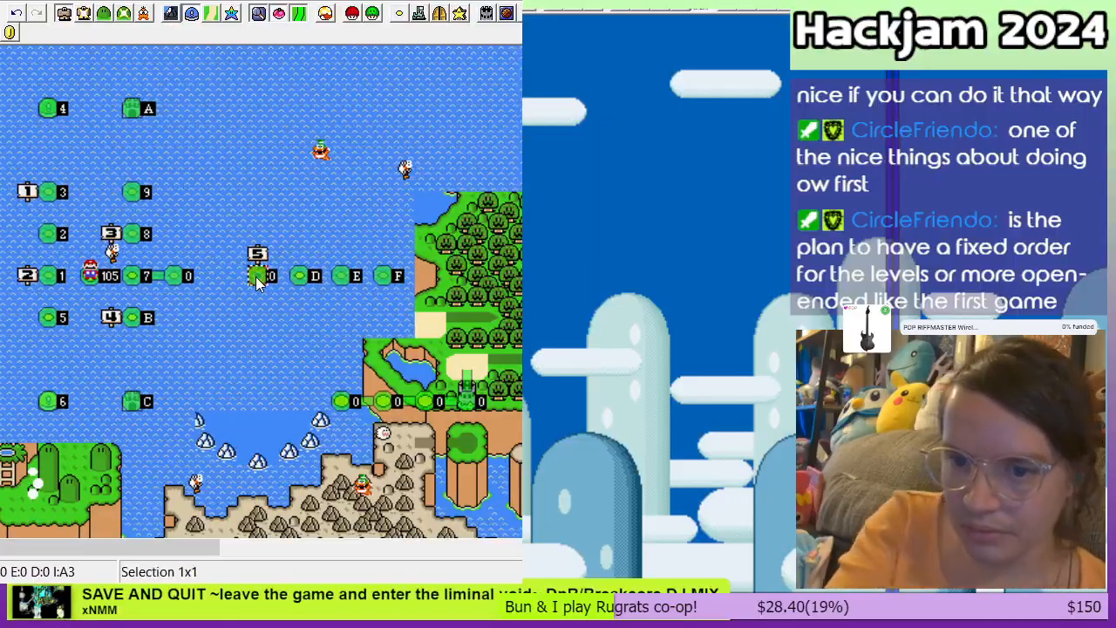
key(Delete)
drag(255, 253, 281, 253)
click(155, 276)
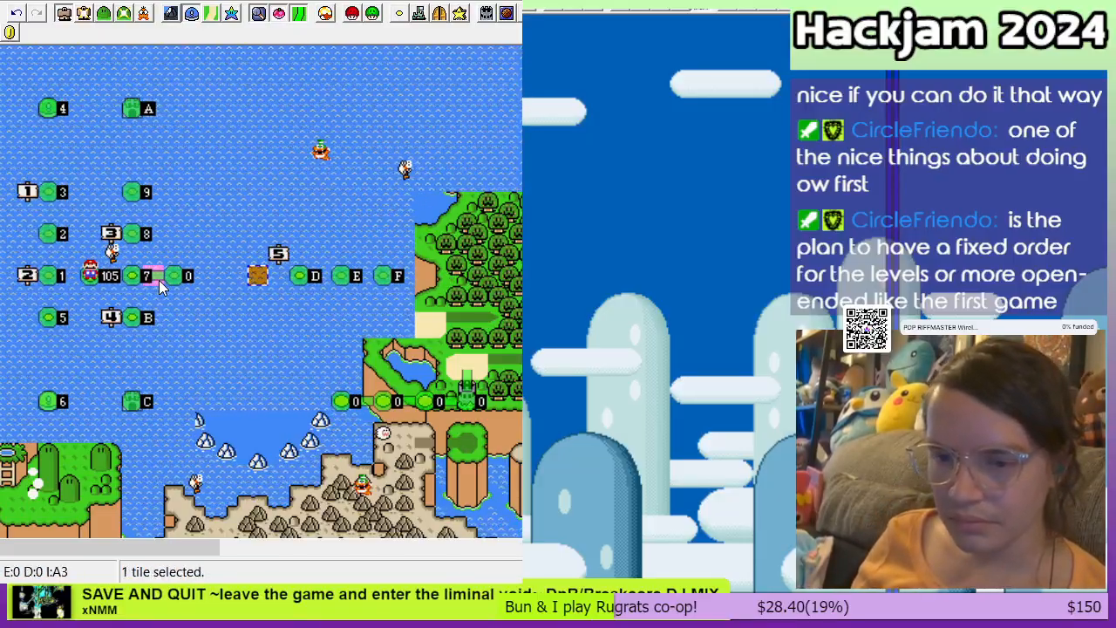
click(197, 278)
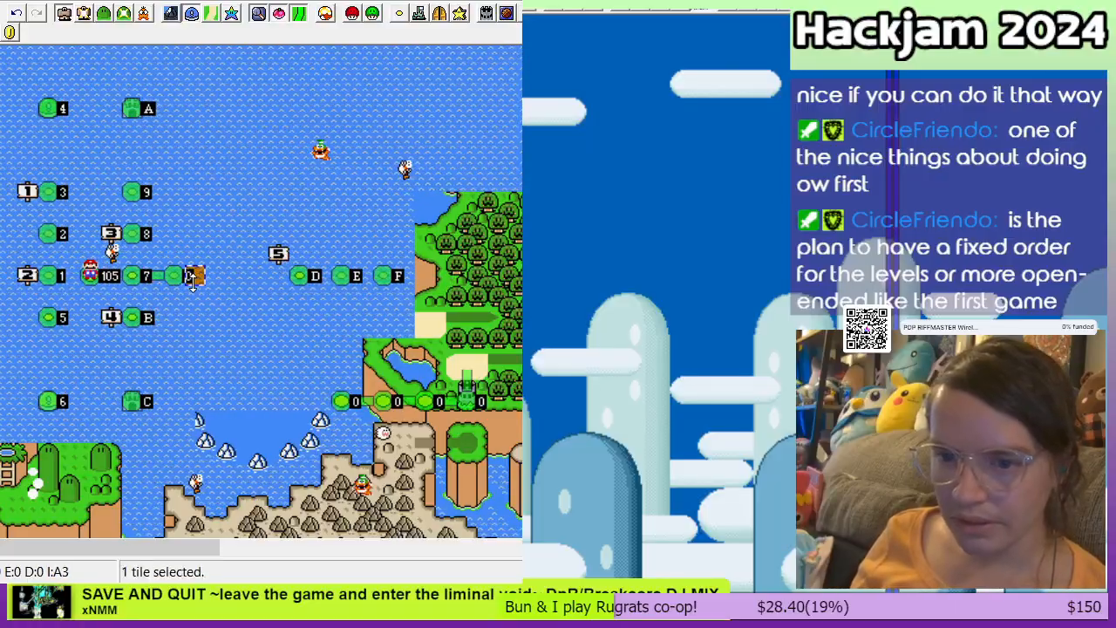
click(218, 277)
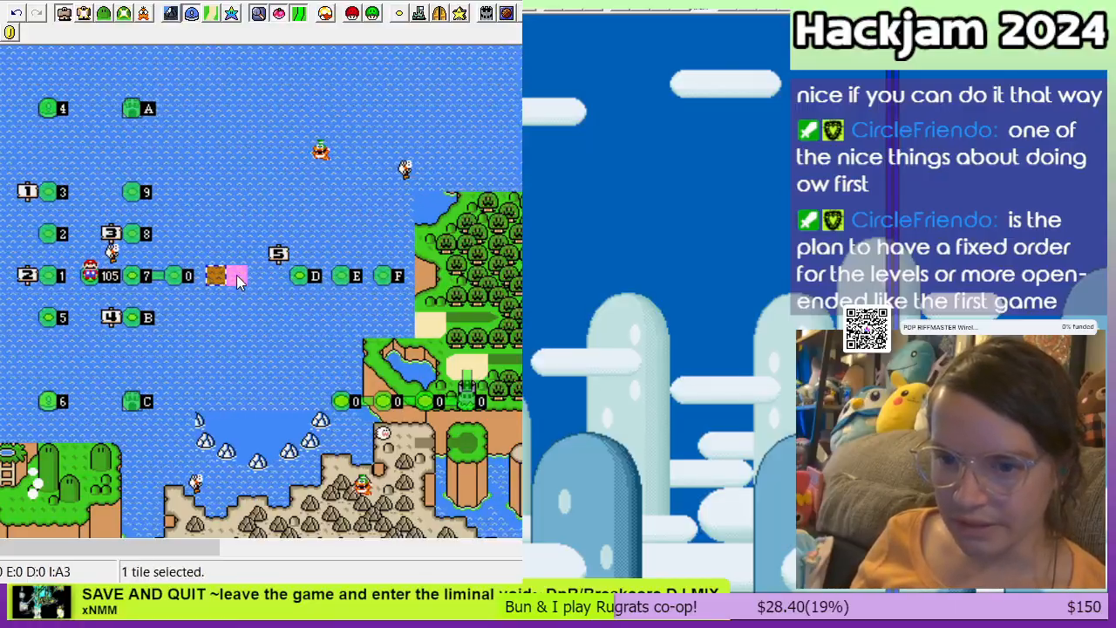
click(237, 277)
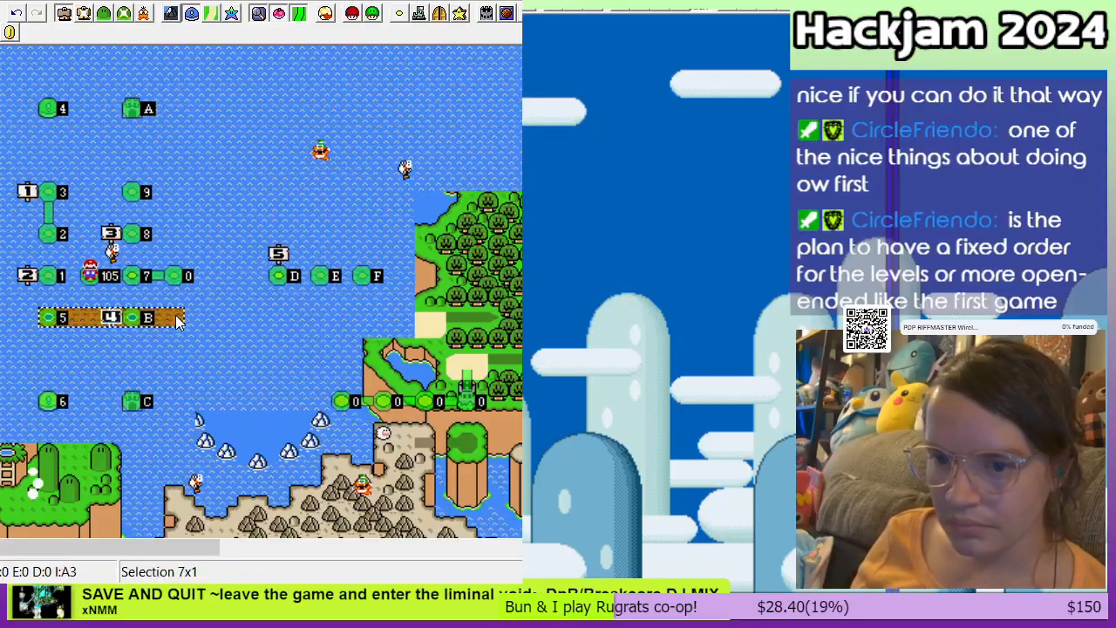
Step: Place copies of level 5 two tiles south of levels 5 and B, and move sign 2 beside level 5
drag(176, 321, 177, 321)
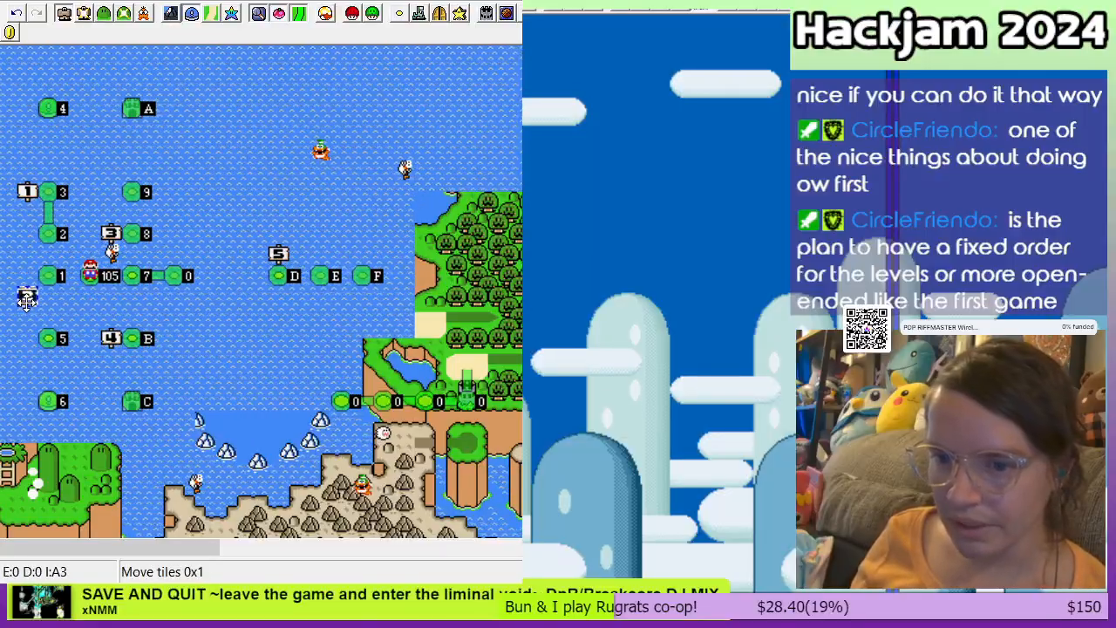
drag(48, 332, 138, 338)
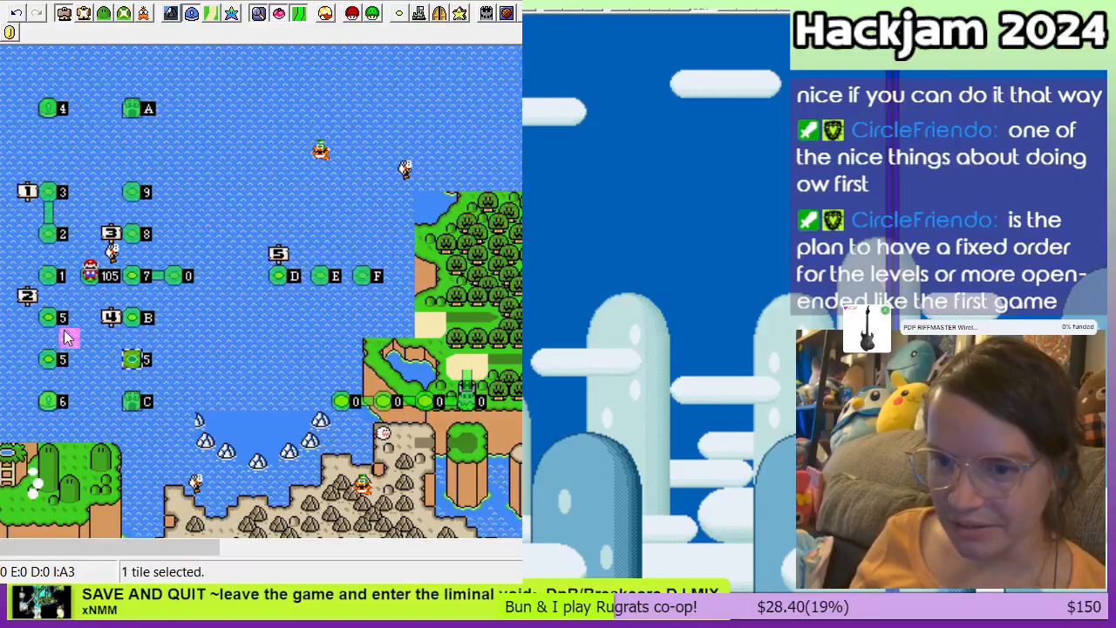
drag(27, 296, 27, 318)
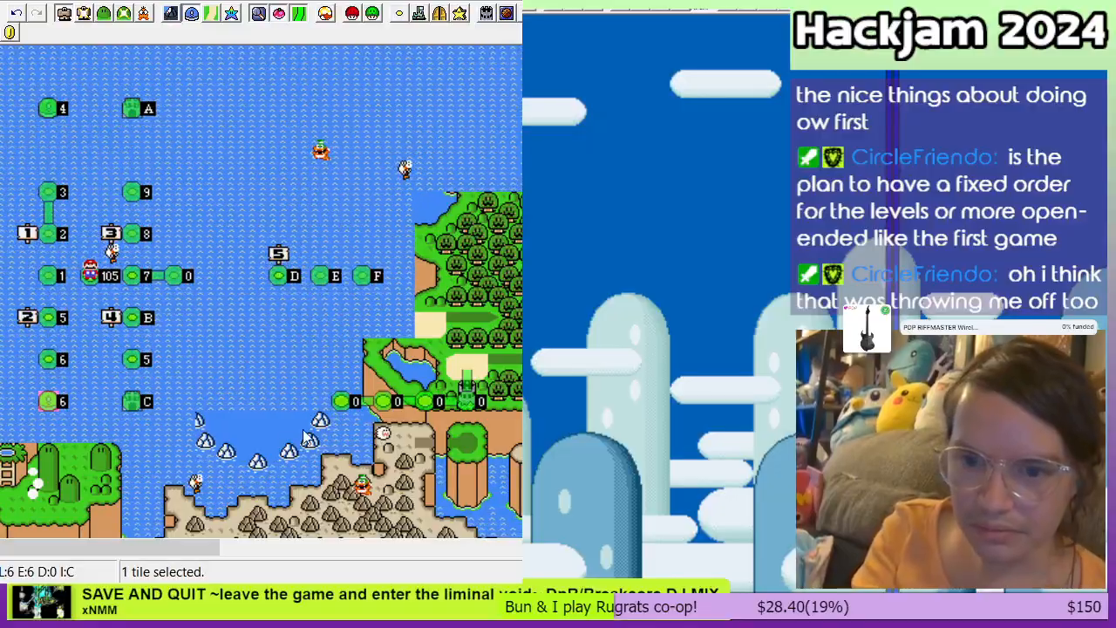
Step: Set the southernmost level of the first column to 7 and renumber the second column from Mario's row northward as 8, 9, A and B
key(Page_Up)
click(243, 432)
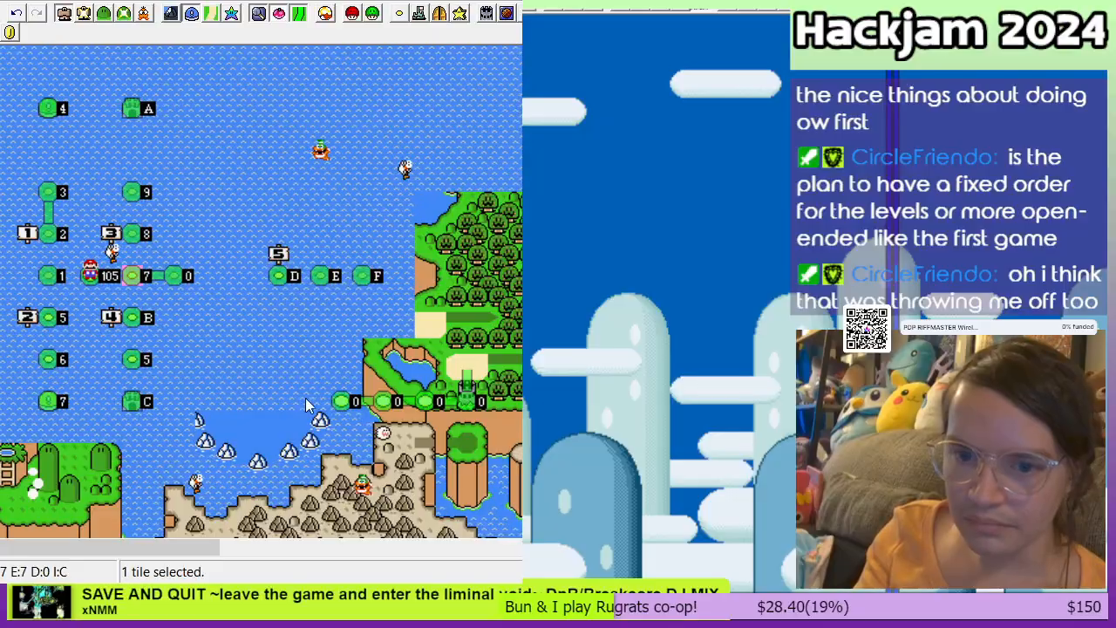
click(133, 236)
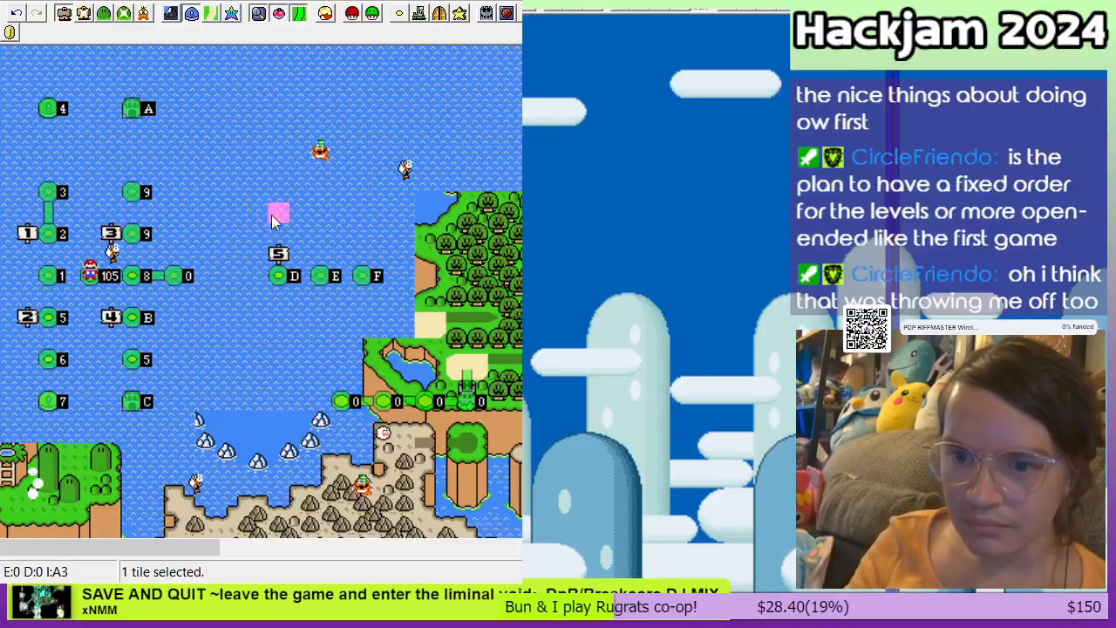
click(132, 192)
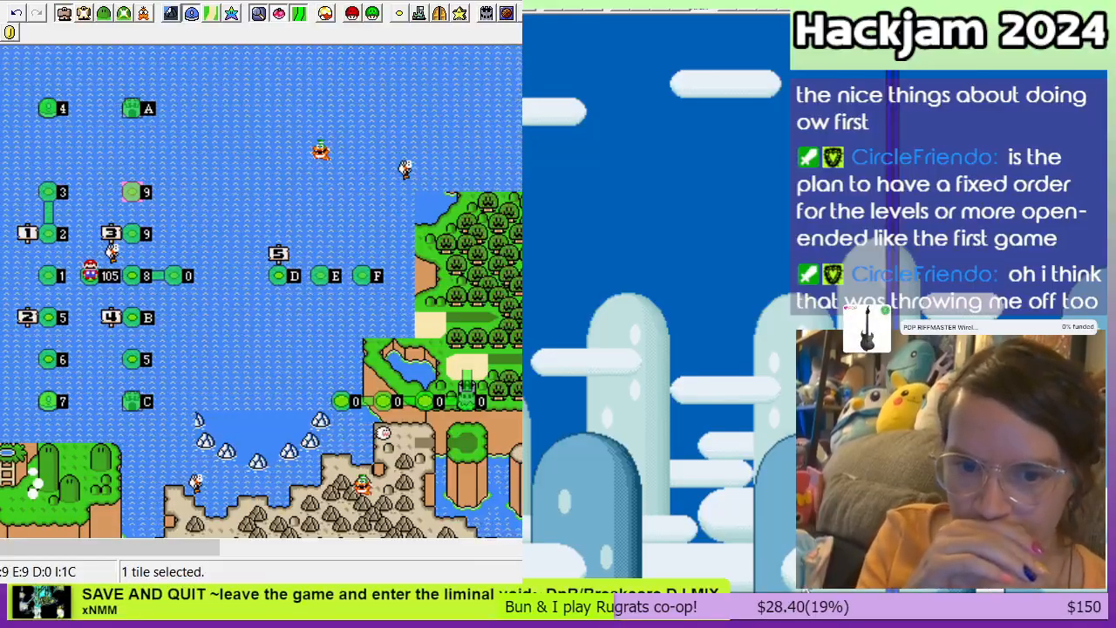
key(plus)
click(508, 259)
click(131, 108)
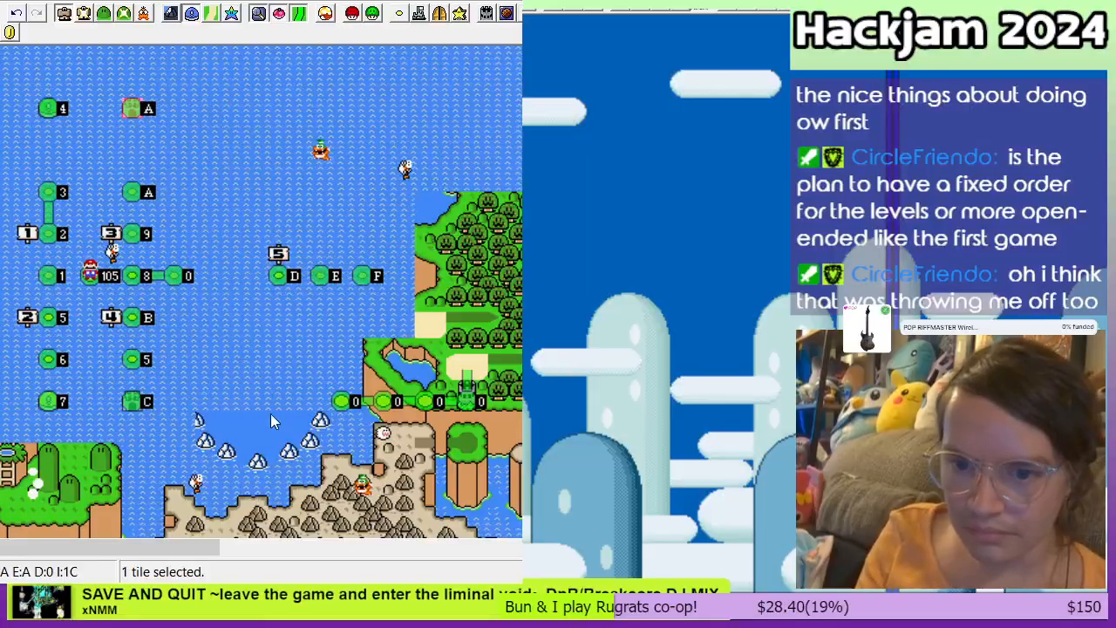
key(Page_Up)
drag(197, 131, 116, 193)
click(131, 192)
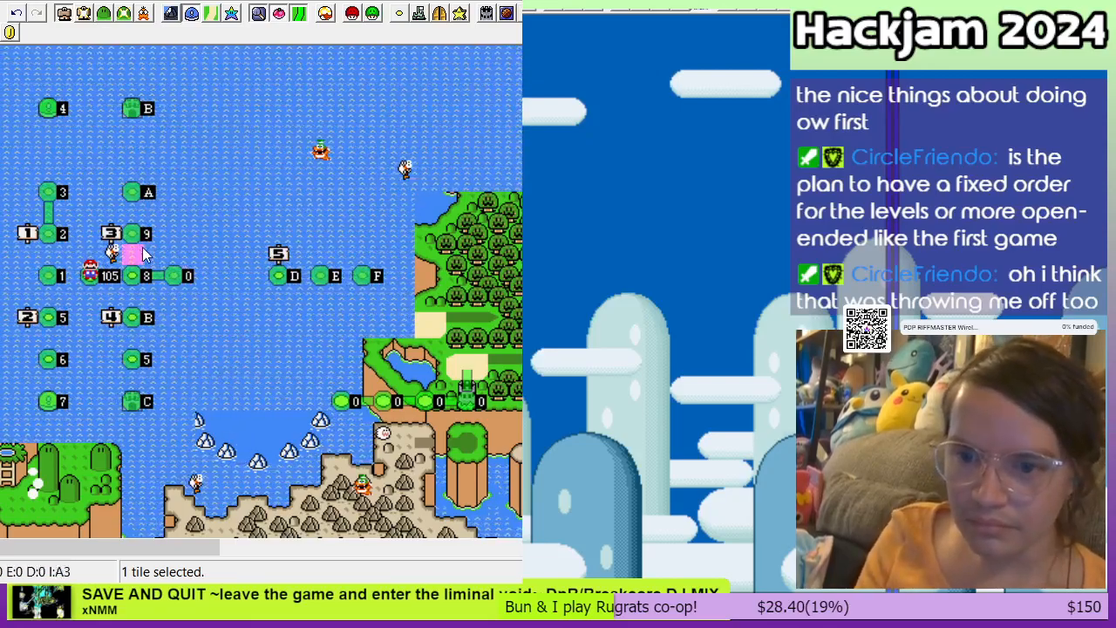
click(130, 233)
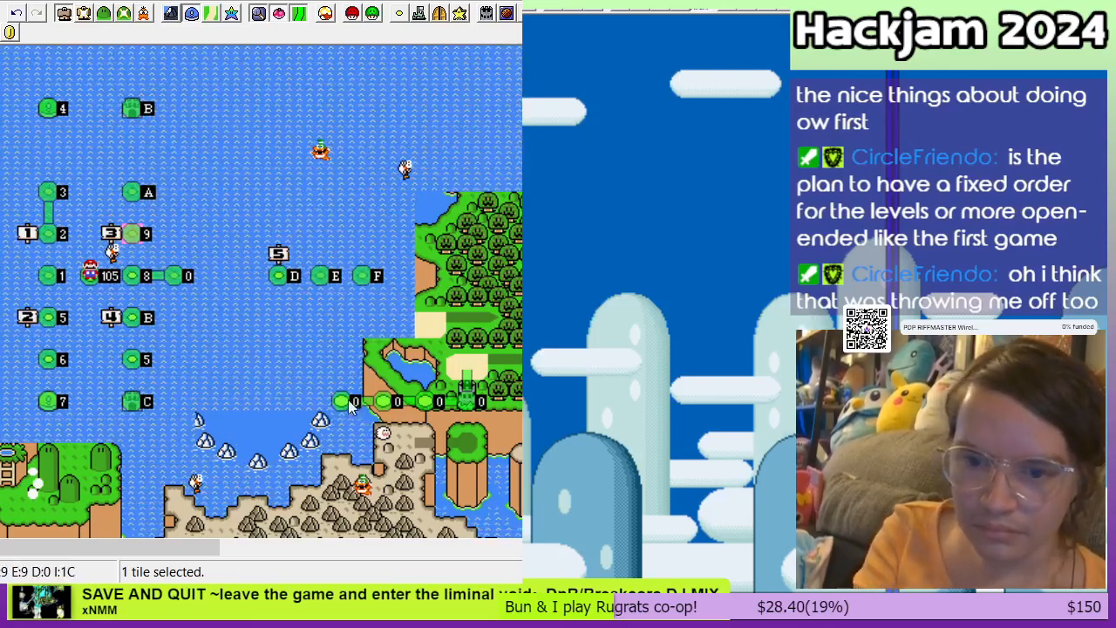
click(166, 179)
click(131, 108)
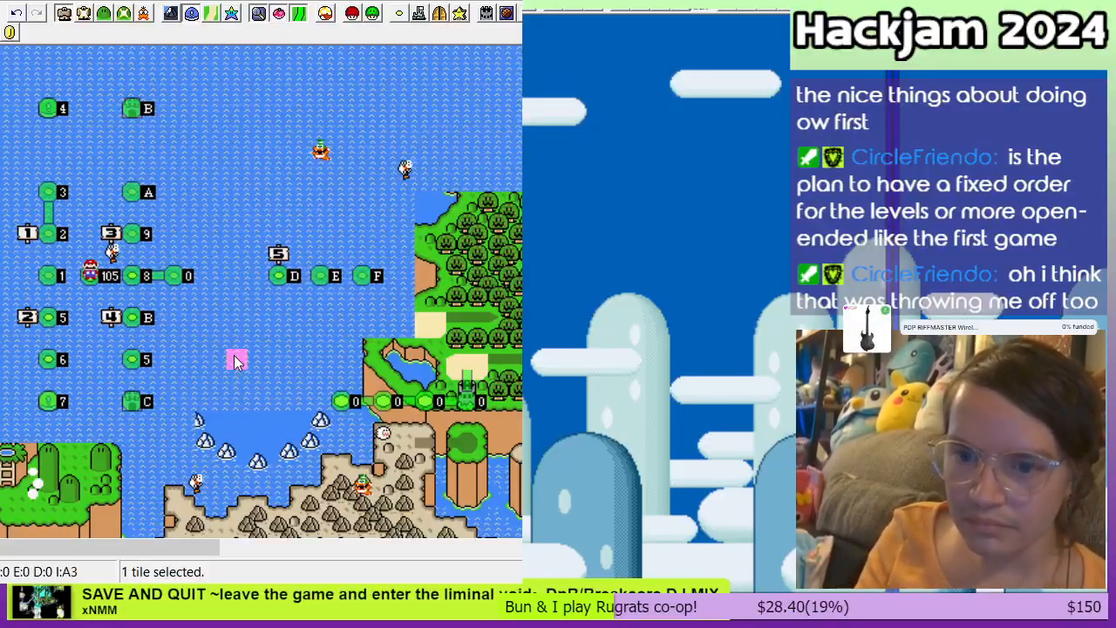
click(131, 318)
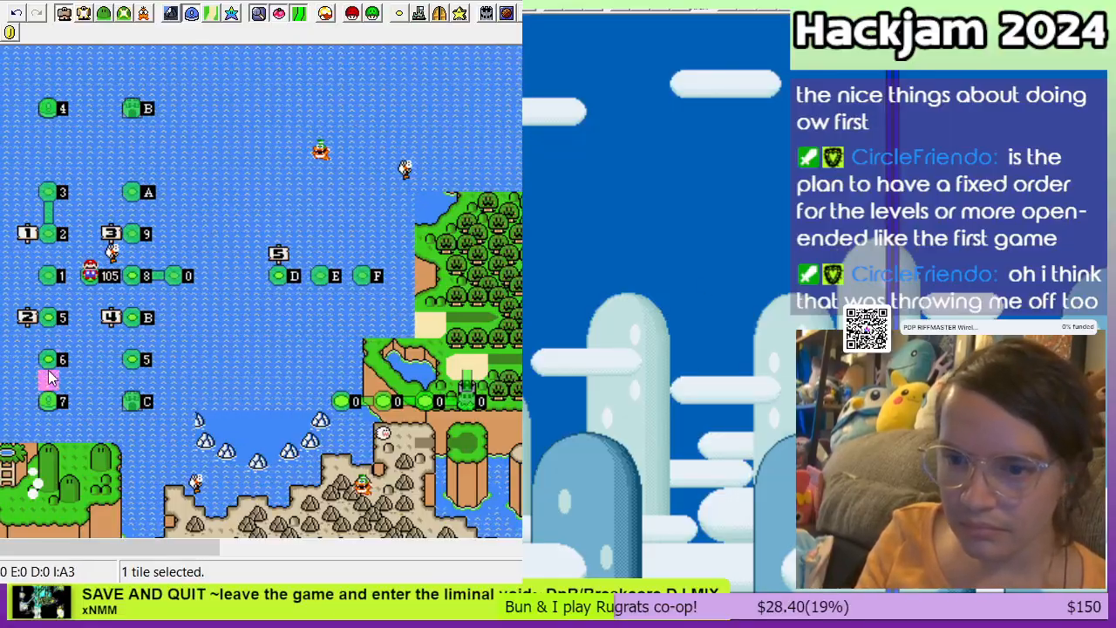
Step: Add vertical path tiles between levels 5 and 6, 9 and A, and south of sign 4's level, and move the southernmost levels one tile south
drag(52, 341, 137, 212)
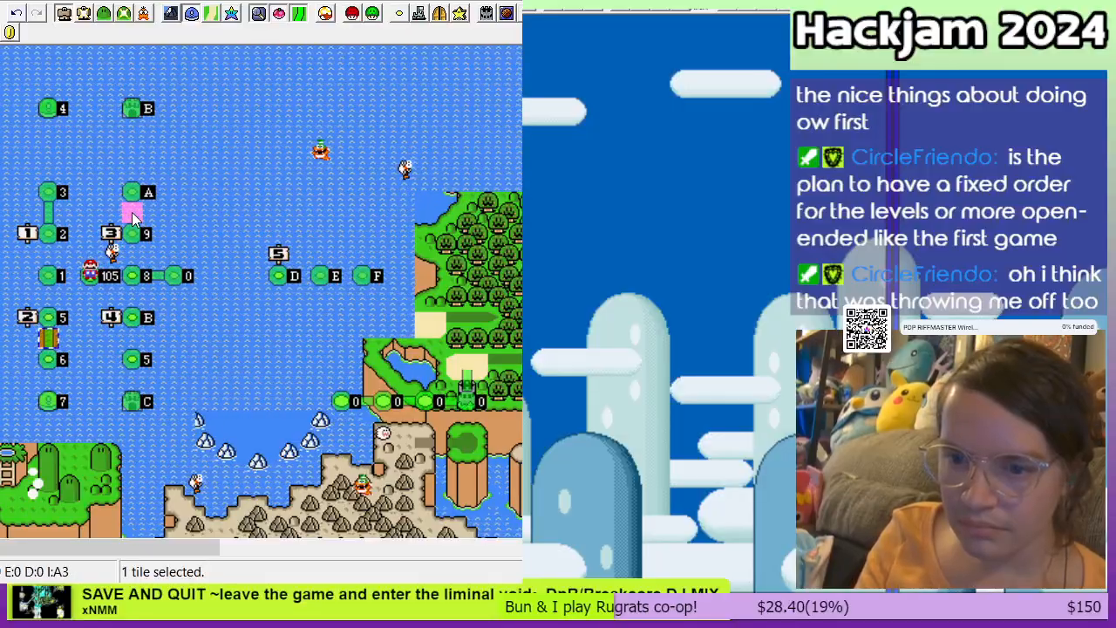
right_click(137, 338)
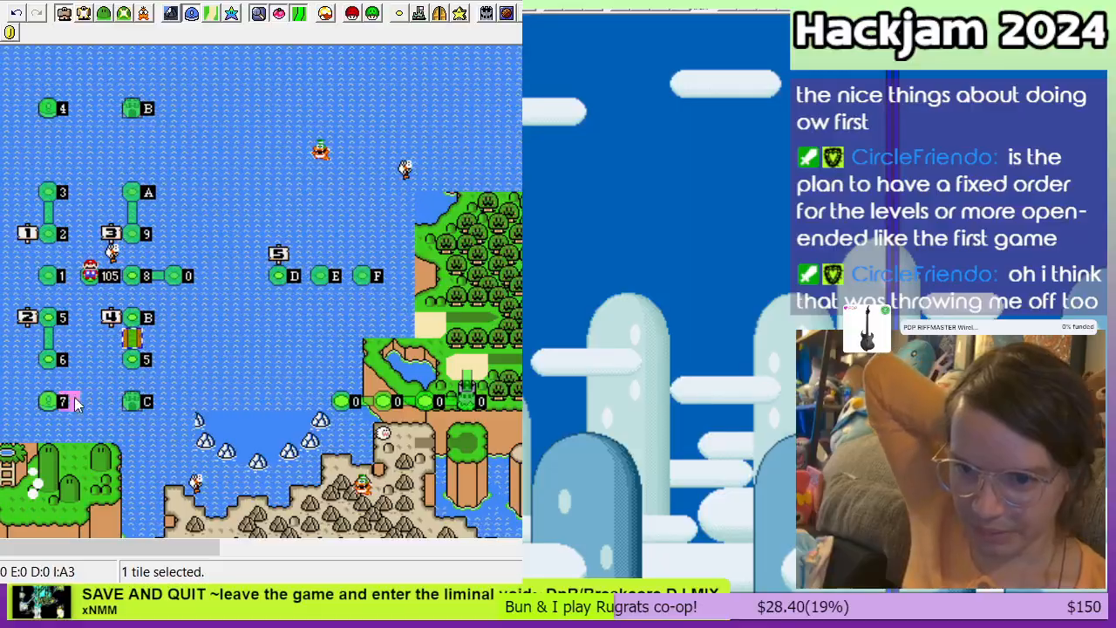
drag(43, 401, 131, 420)
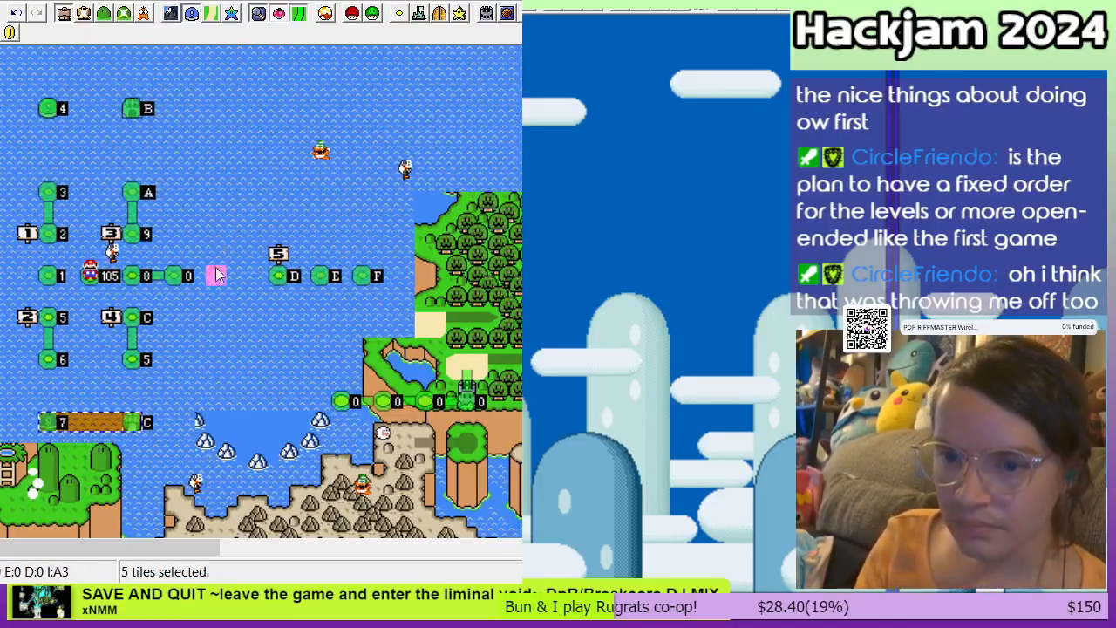
Step: Renumber the two southernmost levels of the second column as D and E, and the level under sign 5 as F
click(128, 378)
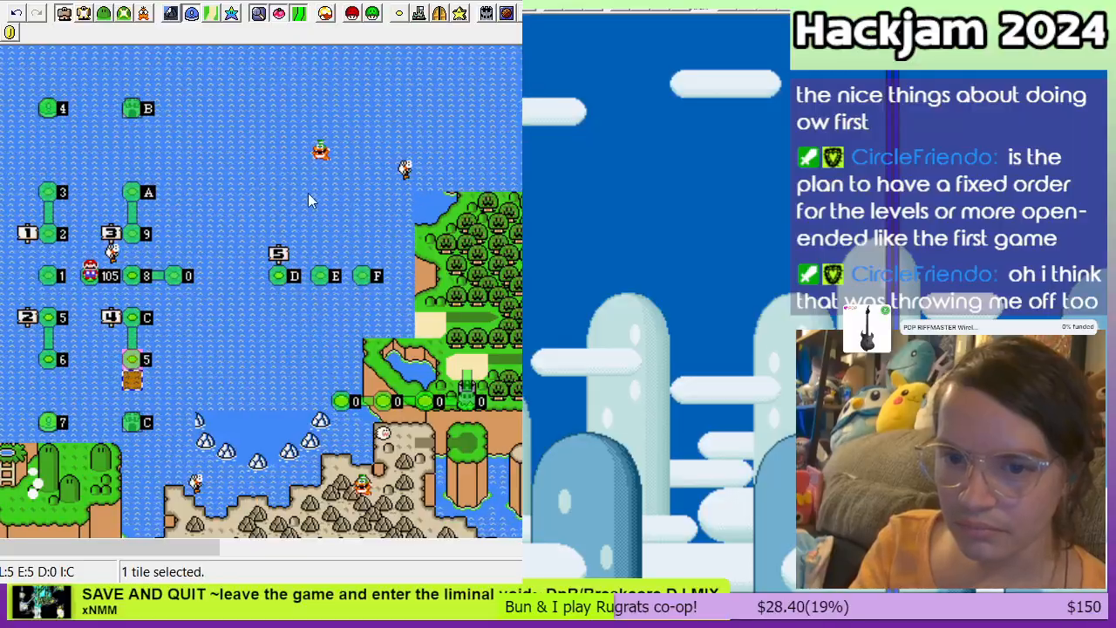
drag(286, 444, 179, 389)
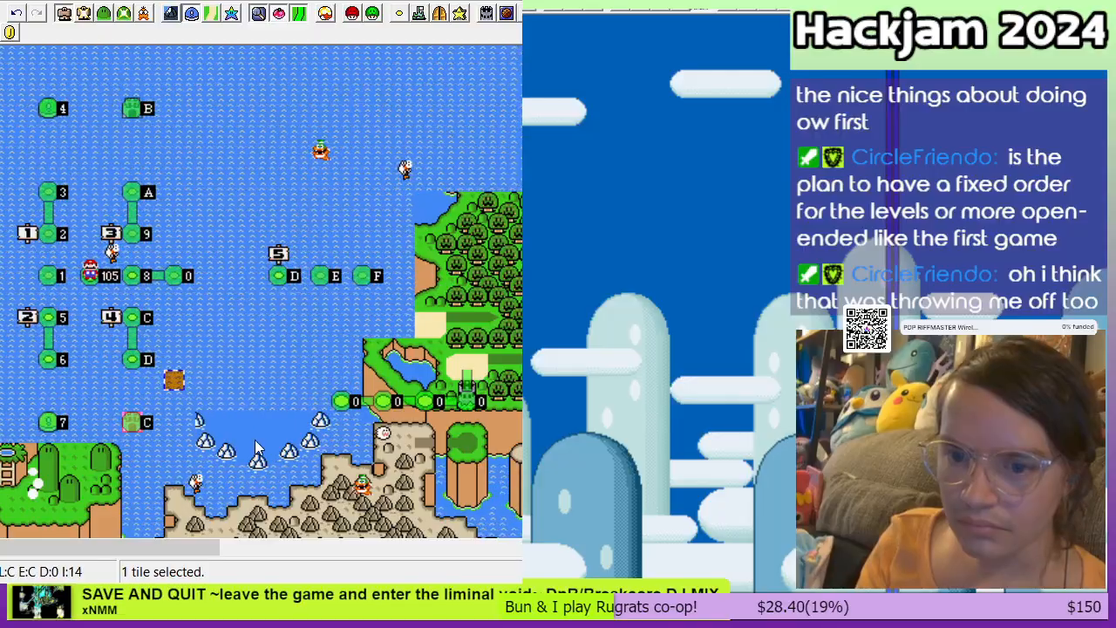
right_click(232, 347)
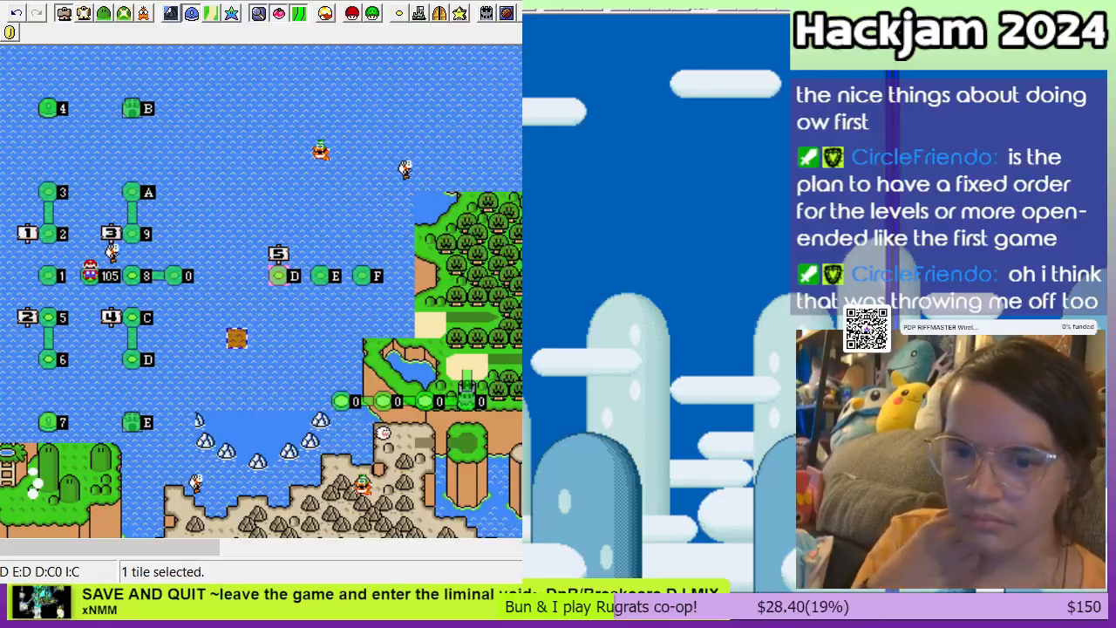
click(768, 584)
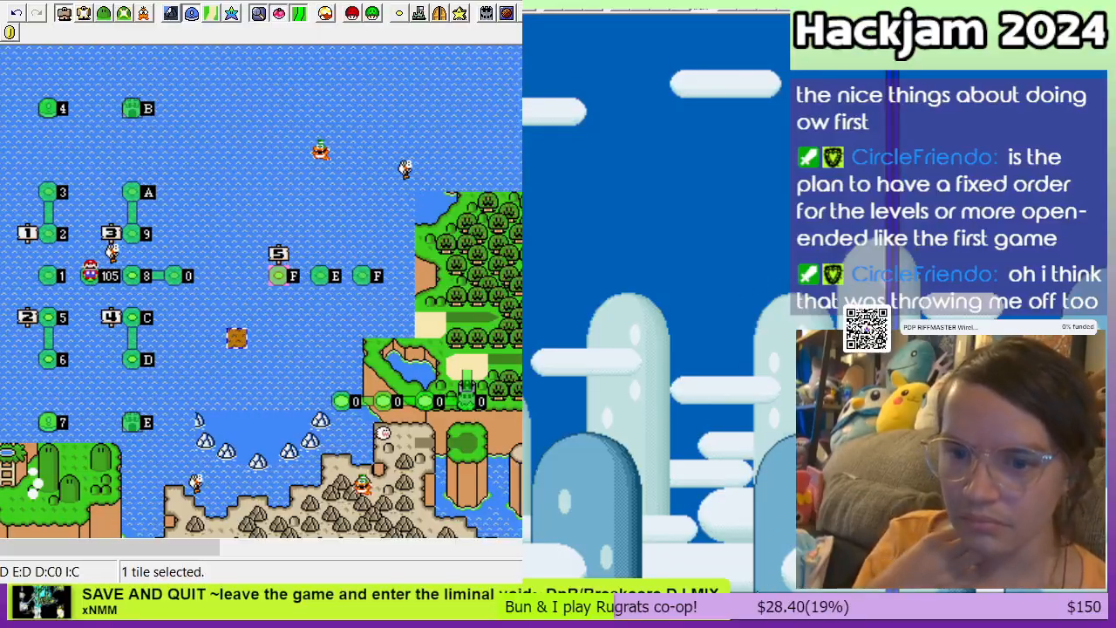
Step: Delete the two old level tiles E and F at the eastern end of the row
click(323, 277)
key(Delete)
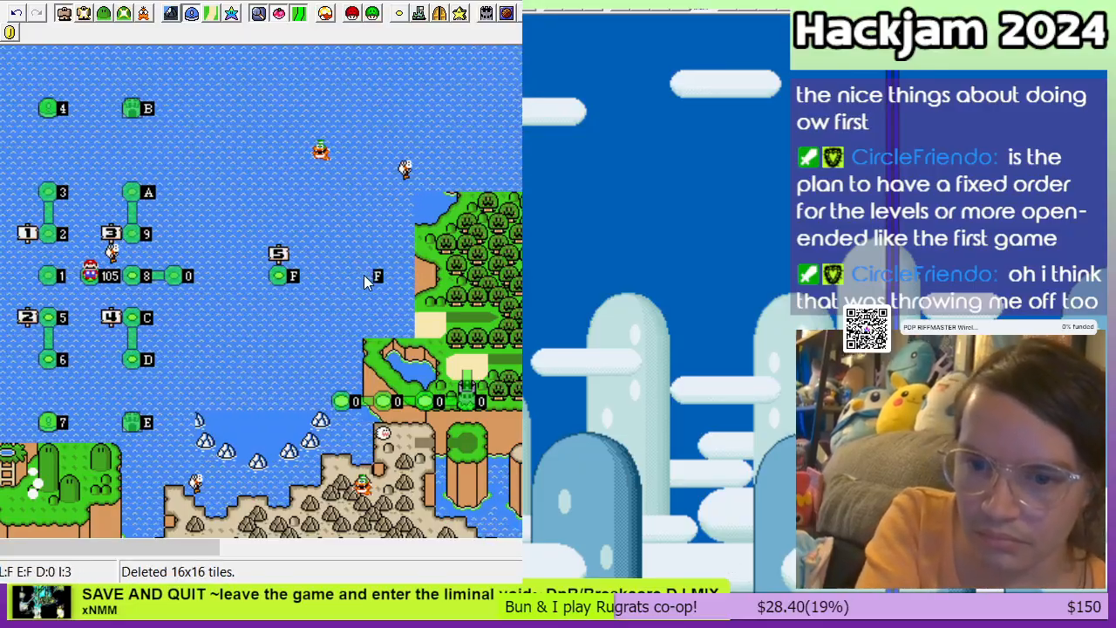
click(362, 278)
key(Delete)
Step: Copy the level F tile eastward twice at two-tile spacing and number the copies 10 and 11
click(286, 278)
right_click(315, 271)
click(315, 267)
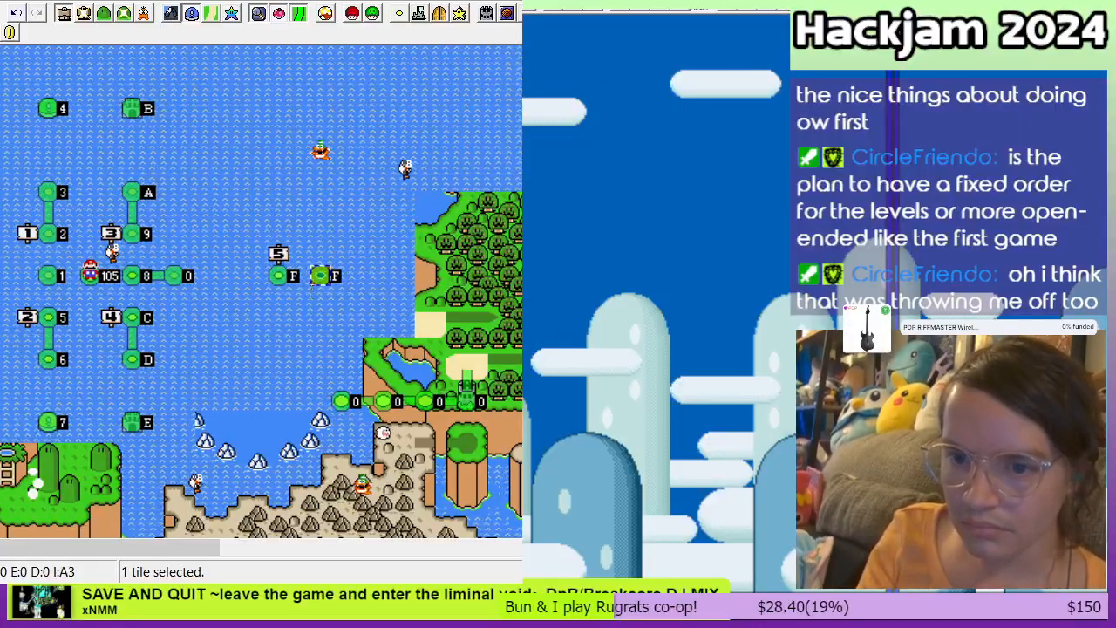
key(plus)
click(249, 431)
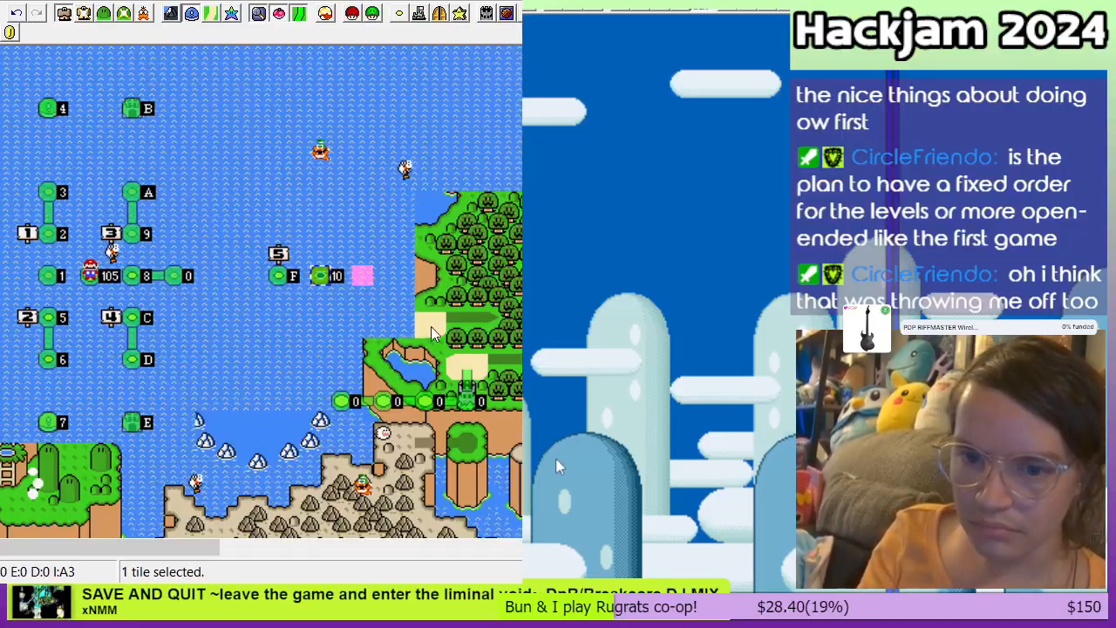
ctrl+drag(321, 277, 363, 277)
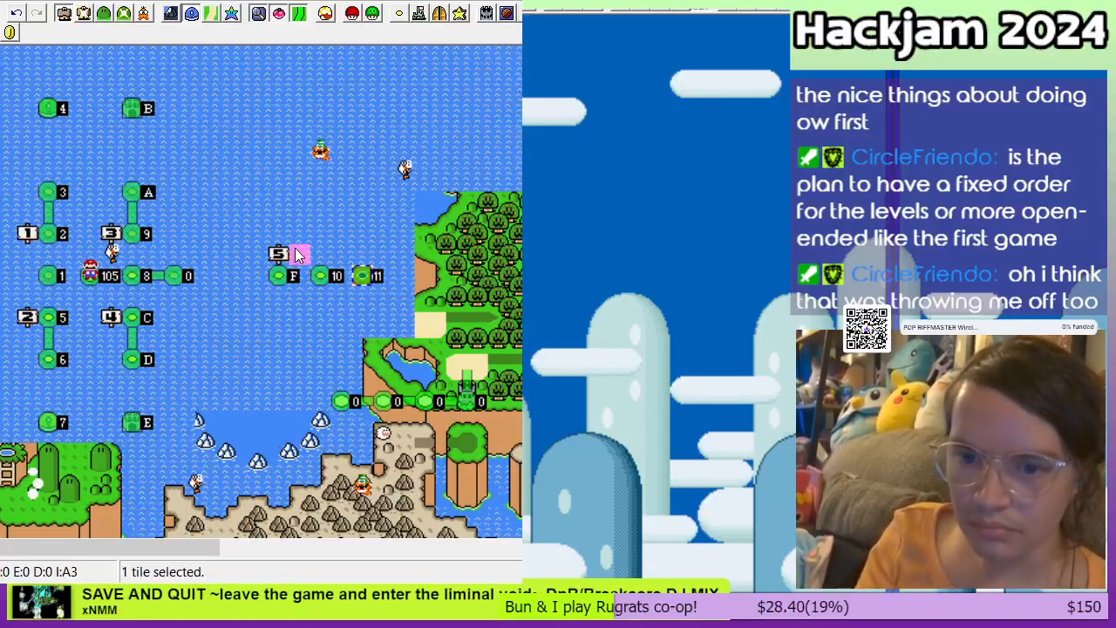
key(plus)
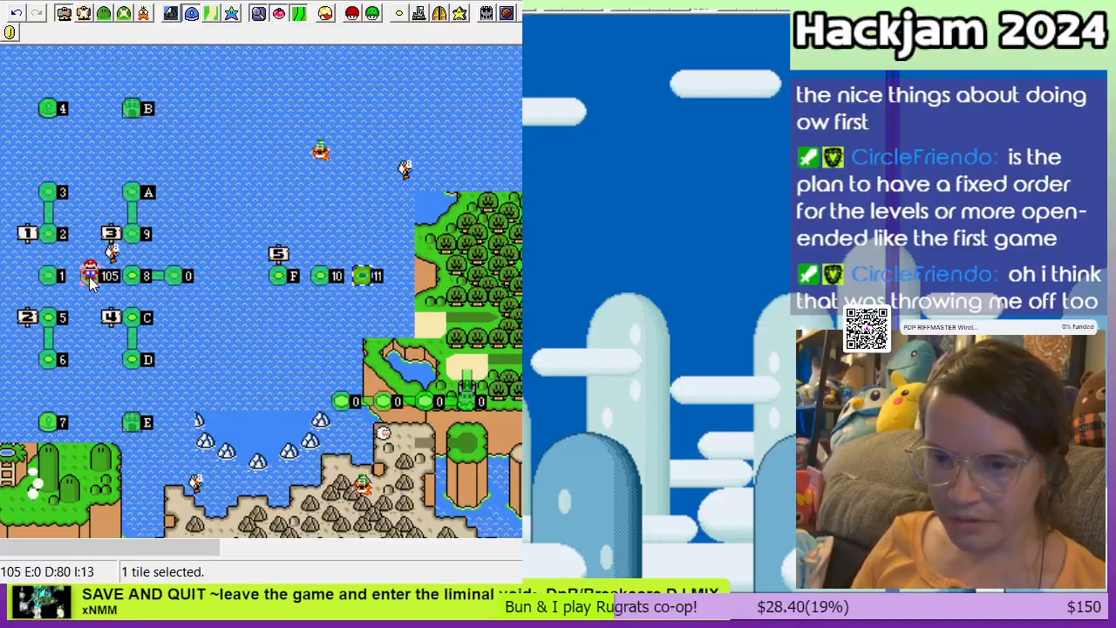
Step: Switch to event editing and clear the event tiles in the strip just east of the second level column
click(84, 13)
drag(171, 84, 205, 334)
key(Delete)
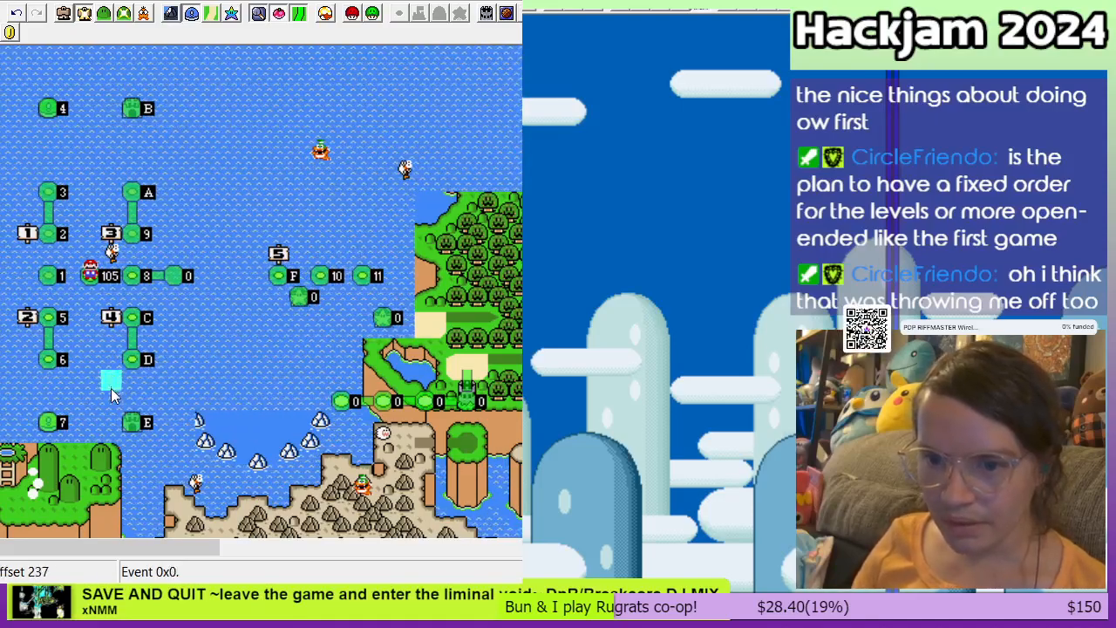
Step: Place level tiles east of levels 9 and A, set the southern one to level 9, and remove the spare tiles at the western edge
right_click(67, 279)
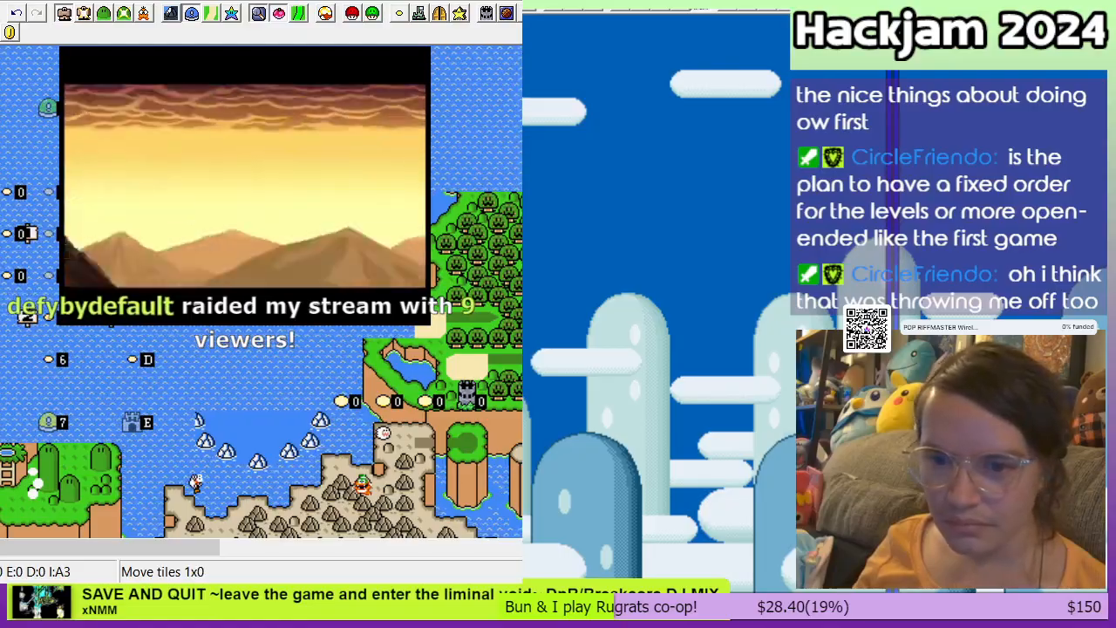
click(509, 66)
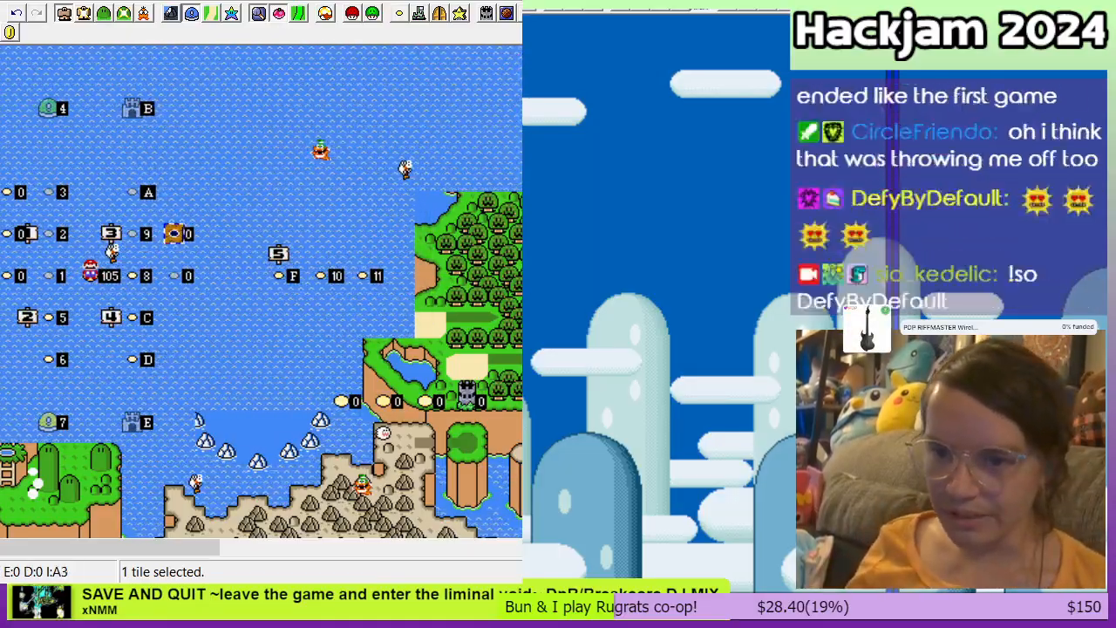
drag(175, 233, 174, 192)
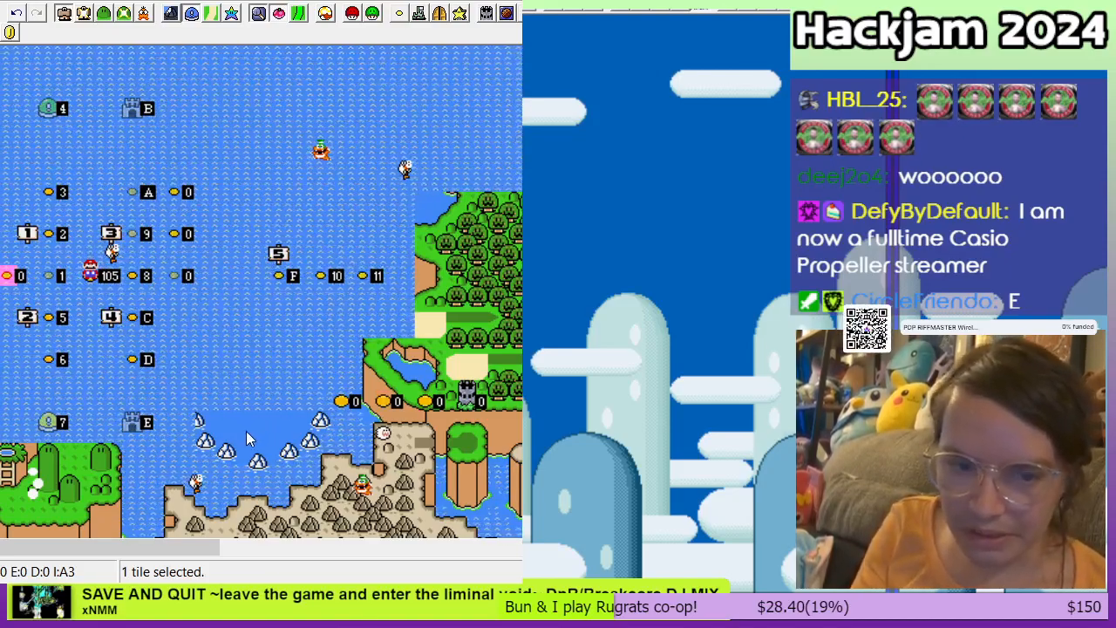
mouse_move(19, 275)
mouse_down()
mouse_move(45, 268)
mouse_move(7, 272)
mouse_up()
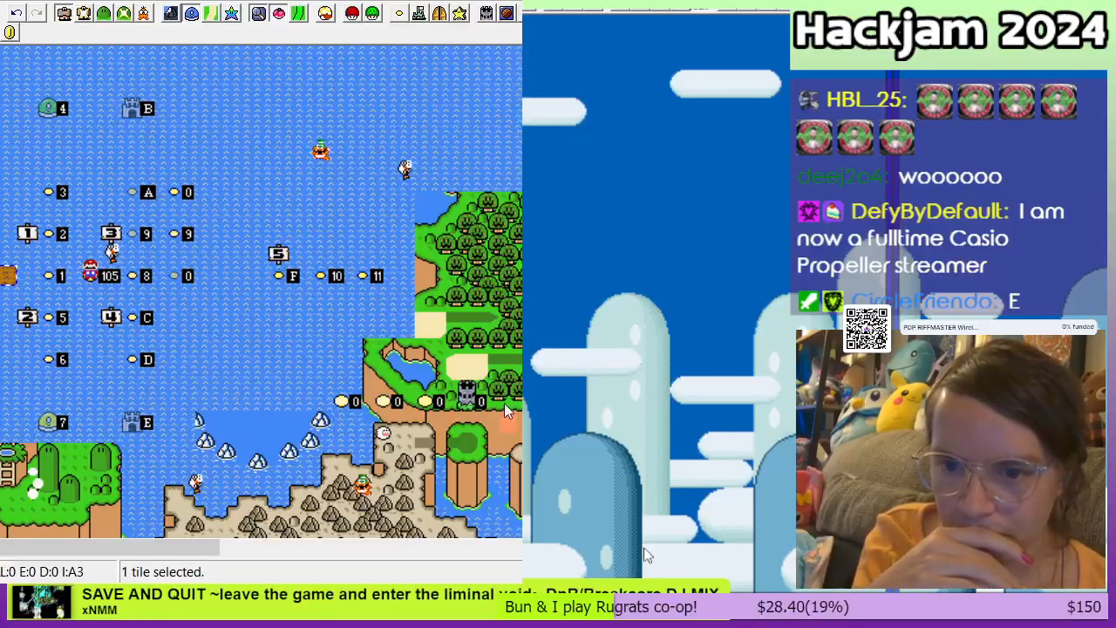
Step: Move the two spare level tiles east of levels 9 and A two tiles west onto those levels
drag(179, 234, 138, 231)
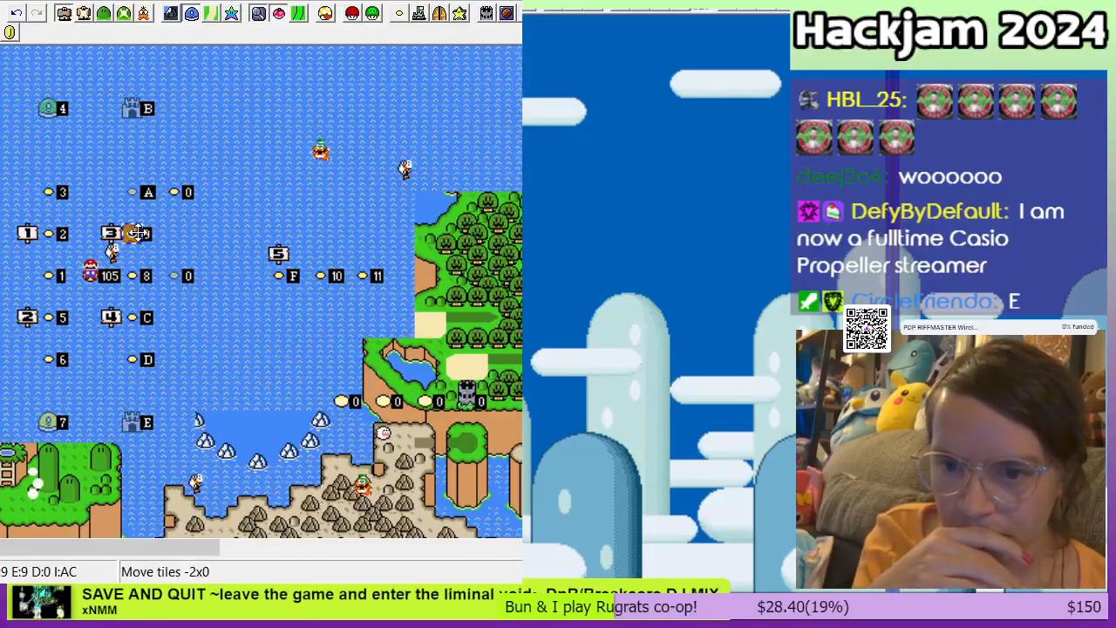
click(178, 217)
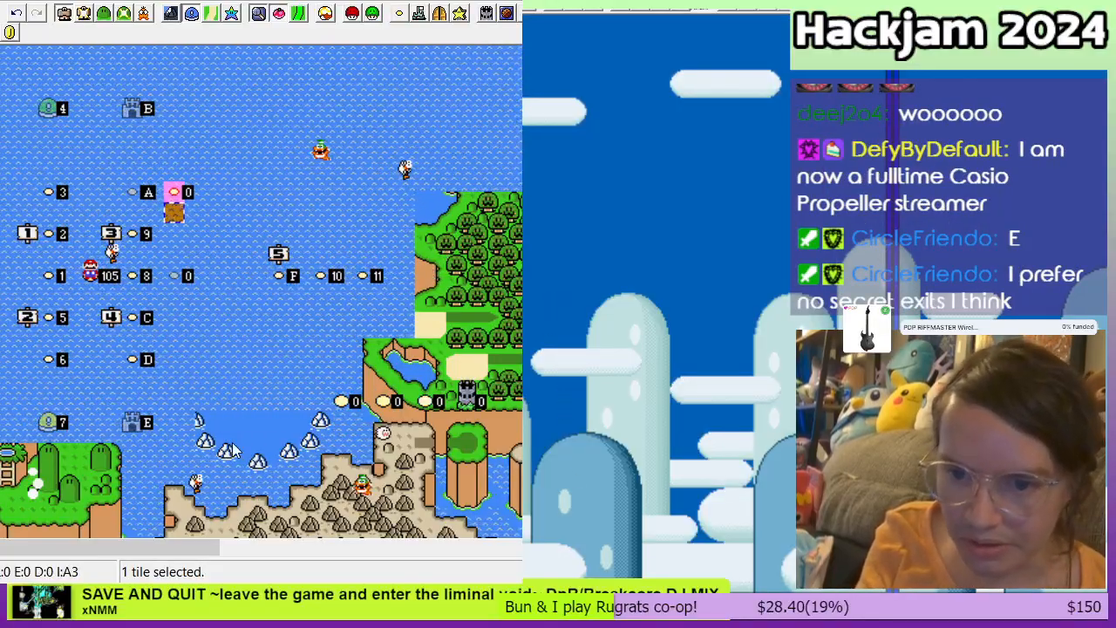
drag(173, 190, 131, 190)
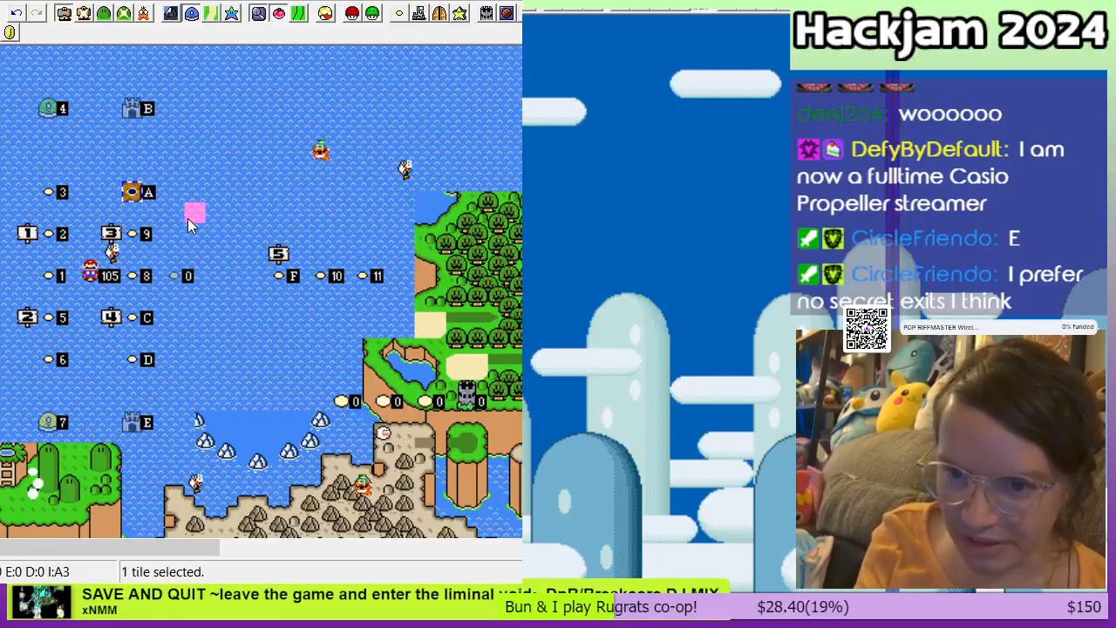
Step: Replace level tiles 10 and 11 in the eastward row with copies of the level 0 tile east of level 8
right_click(187, 218)
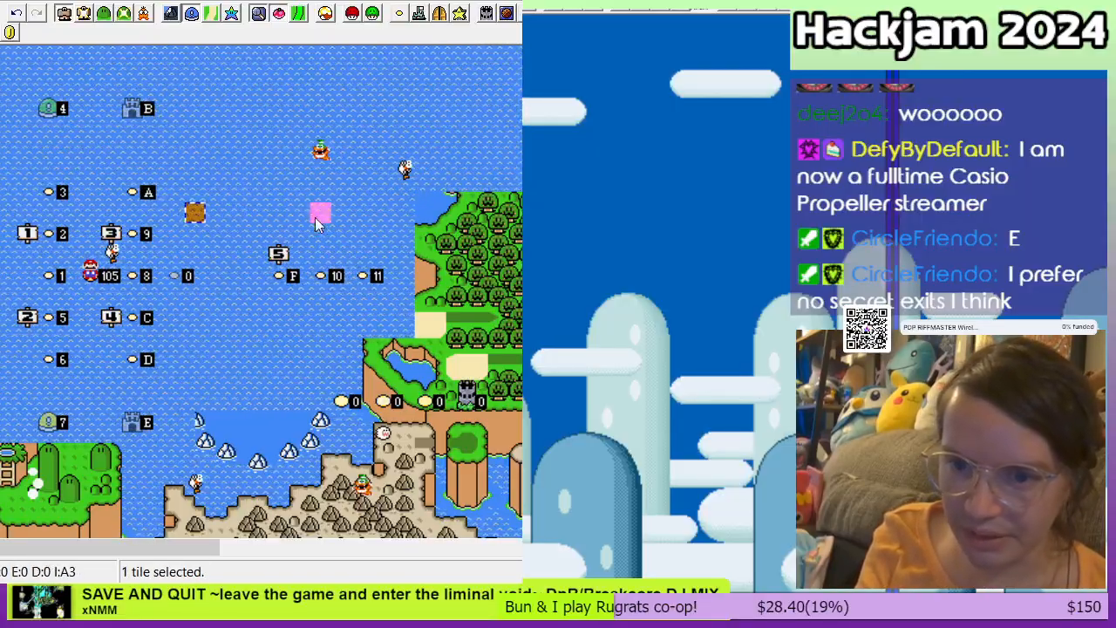
right_click(236, 190)
right_click(173, 276)
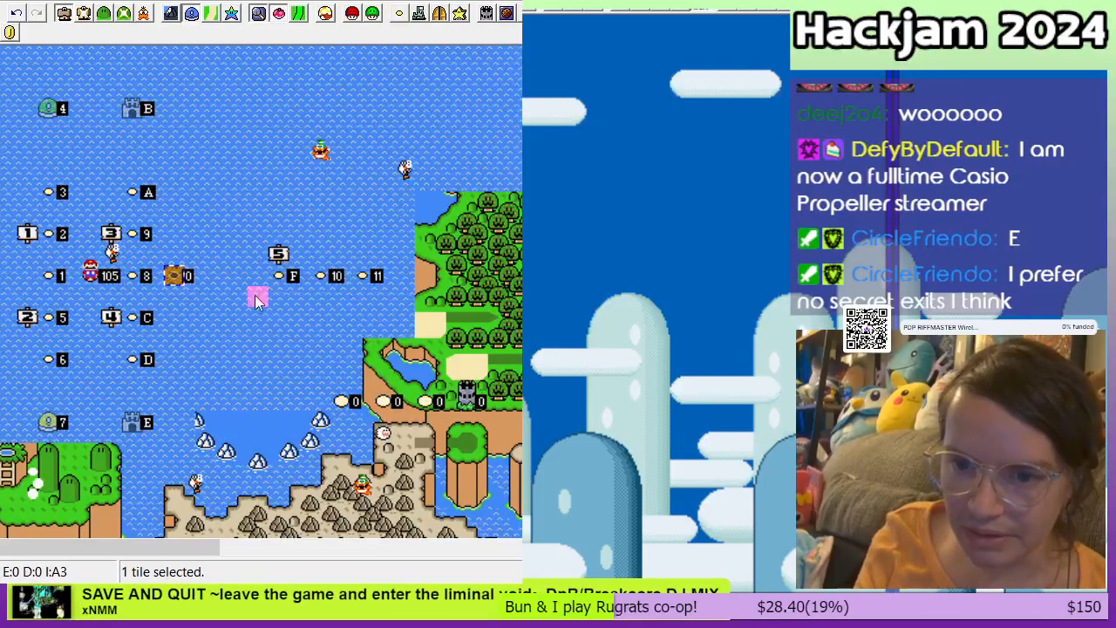
right_click(279, 297)
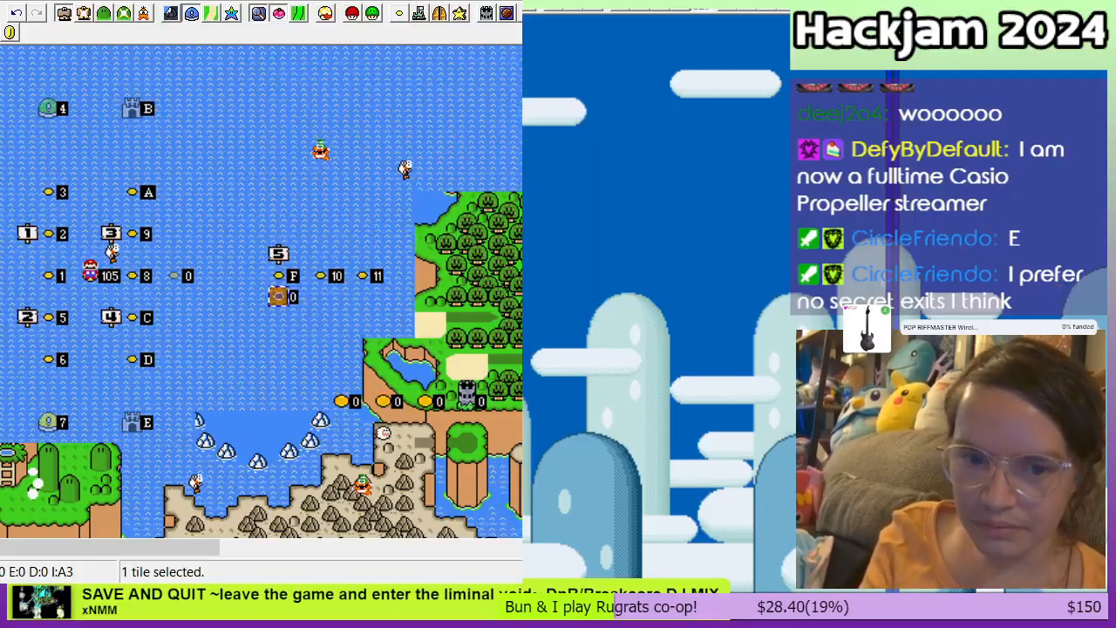
drag(278, 296, 352, 277)
key(Delete)
click(364, 276)
key(Delete)
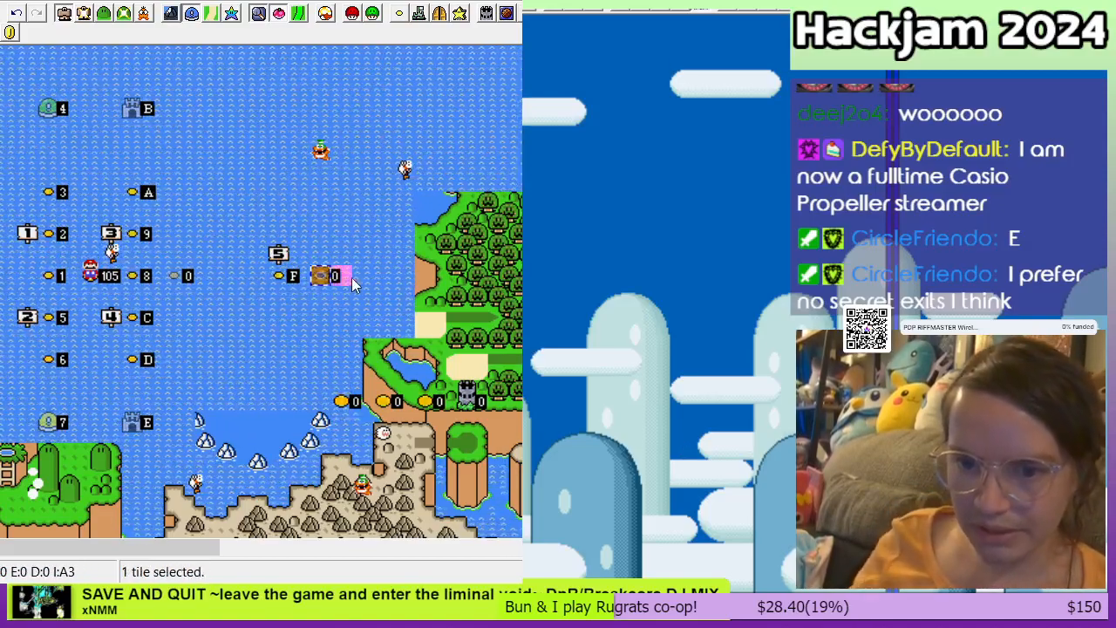
right_click(361, 278)
Step: Set the level numbers of the two copied tiles east of level F to 10 and 11
click(341, 235)
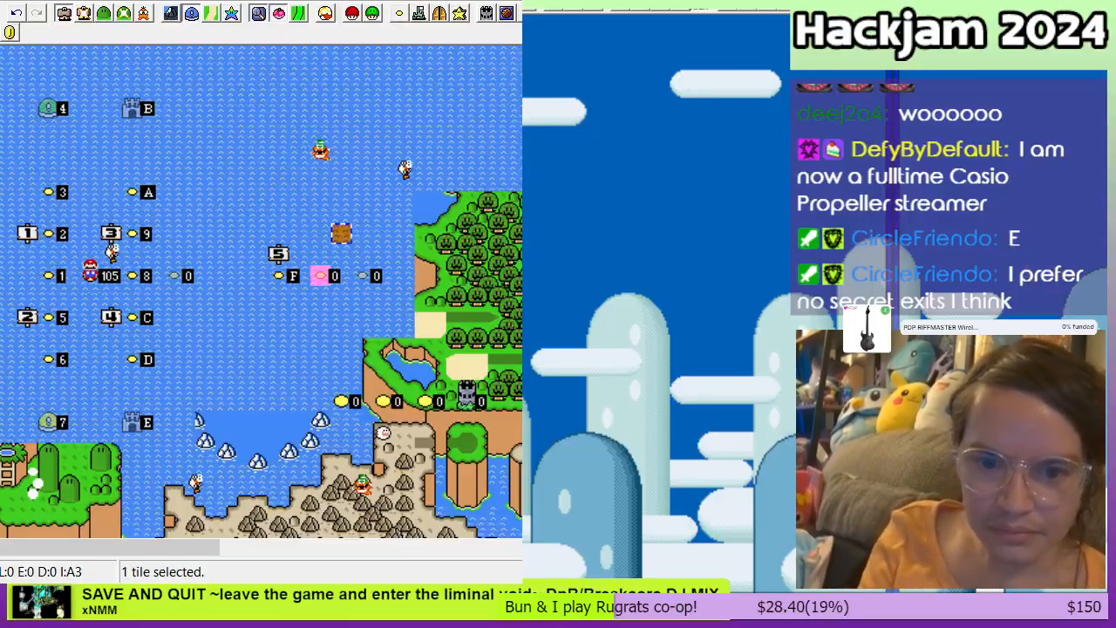
click(362, 276)
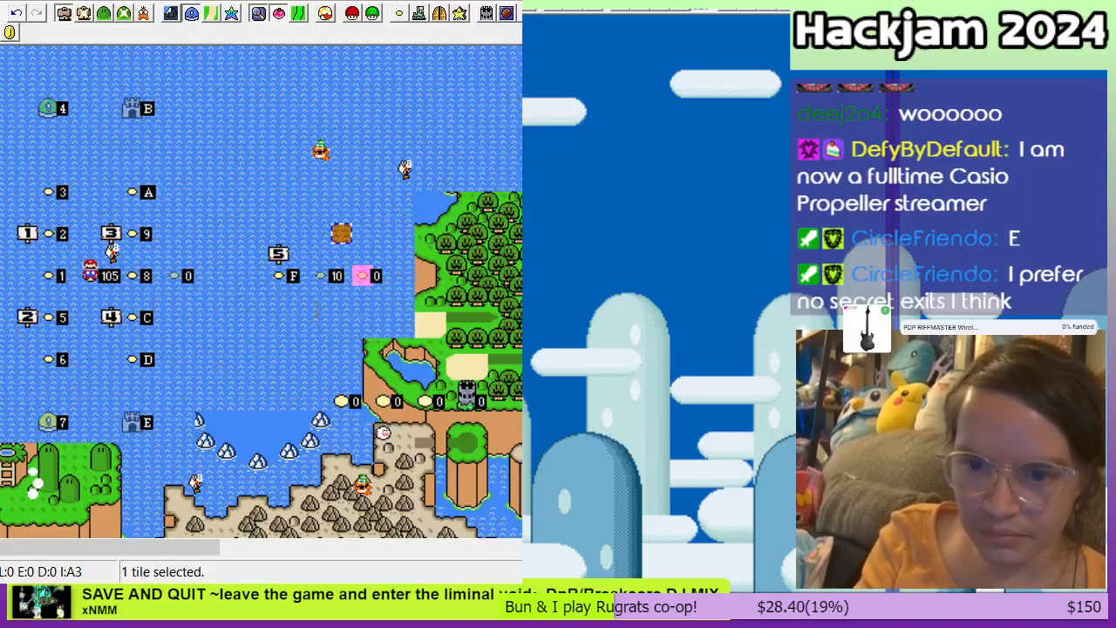
click(257, 443)
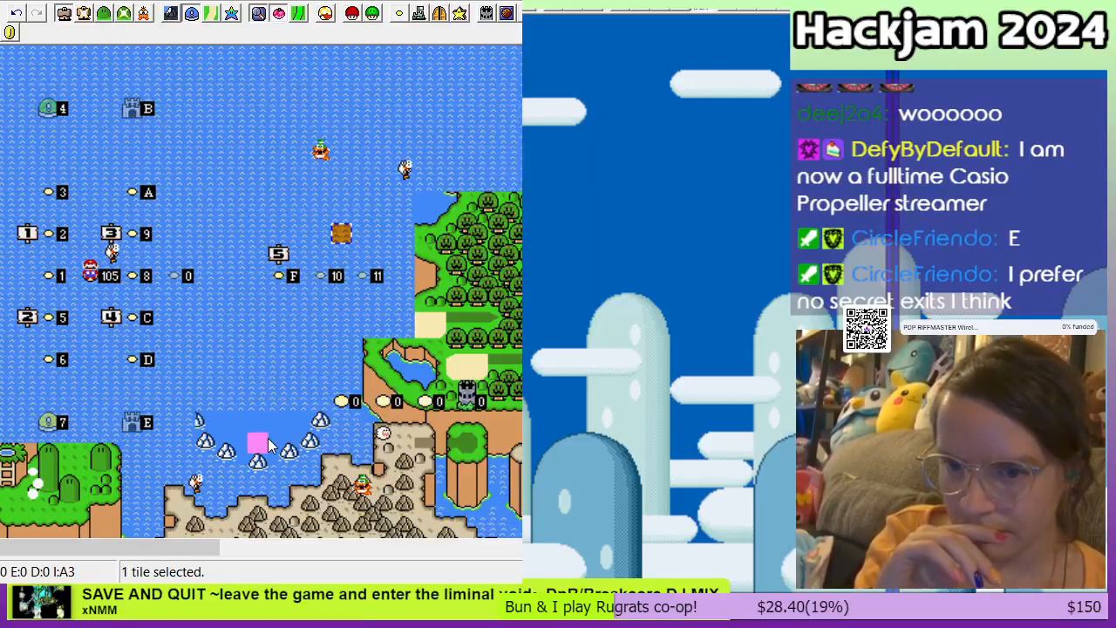
drag(269, 447, 391, 276)
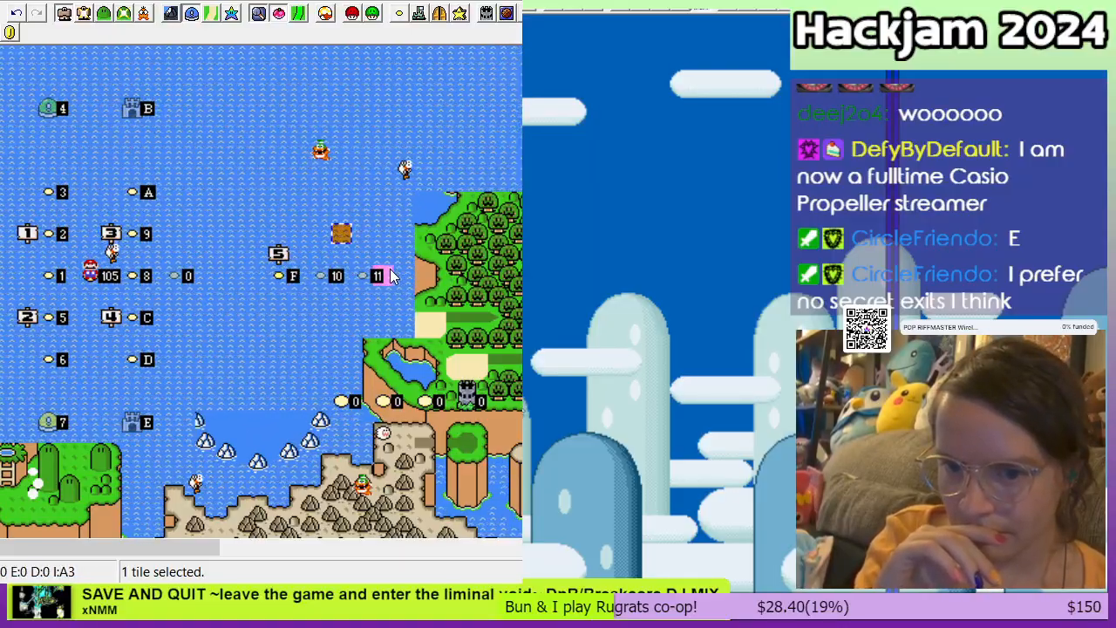
Step: Move the group of level 0 tiles and the castle near the lake southeast to the eastern edge of the rocky land
scroll(368, 392, down, 2)
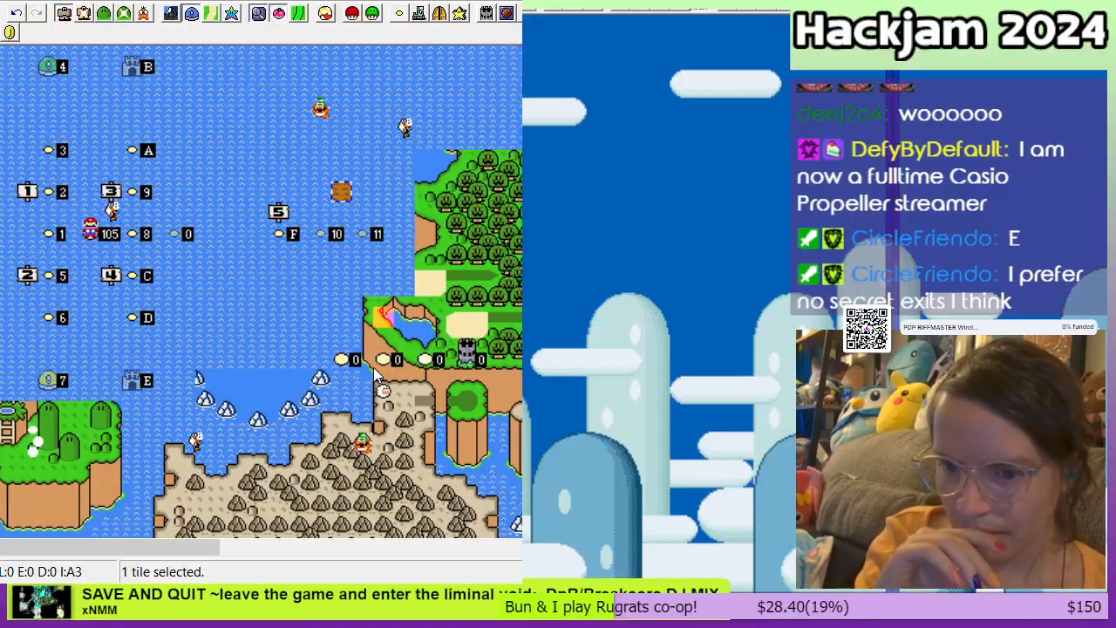
scroll(375, 370, down, 4)
click(347, 279)
drag(352, 284, 451, 421)
scroll(348, 314, up, 3)
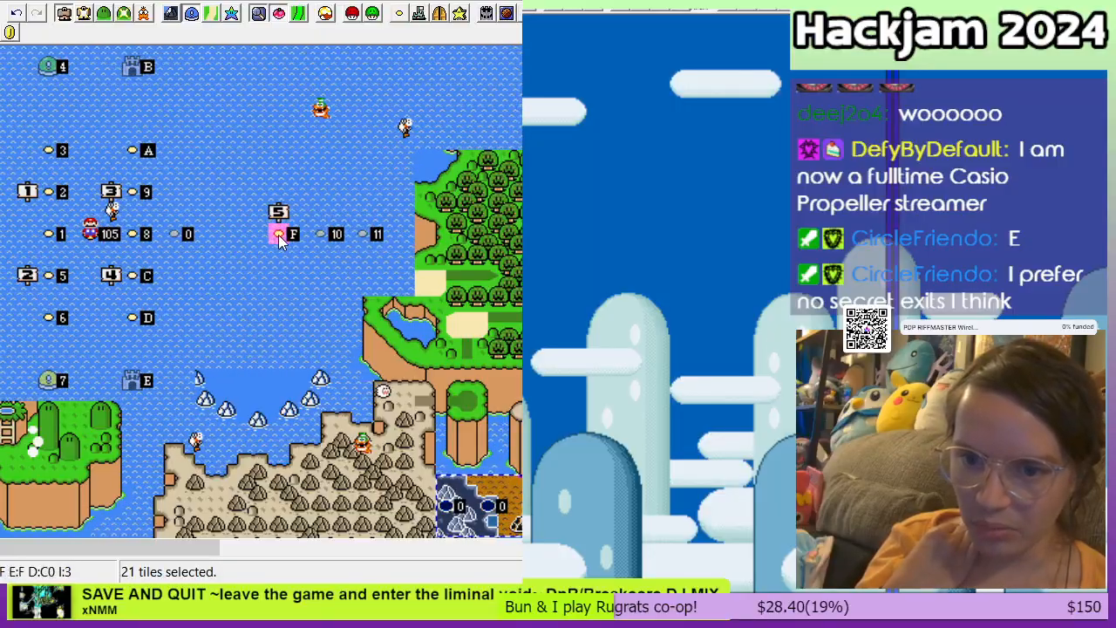
Step: Try shifting the block with sign 5 and levels F, 10 and 11 one tile east
drag(277, 212, 376, 231)
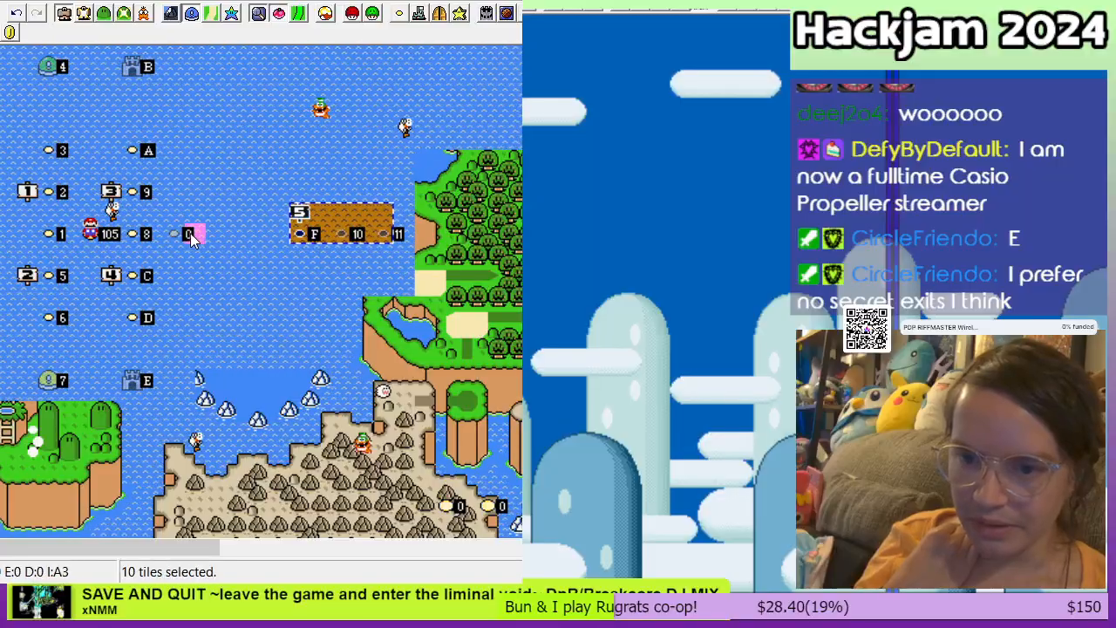
drag(192, 240, 212, 242)
drag(238, 245, 369, 235)
click(321, 168)
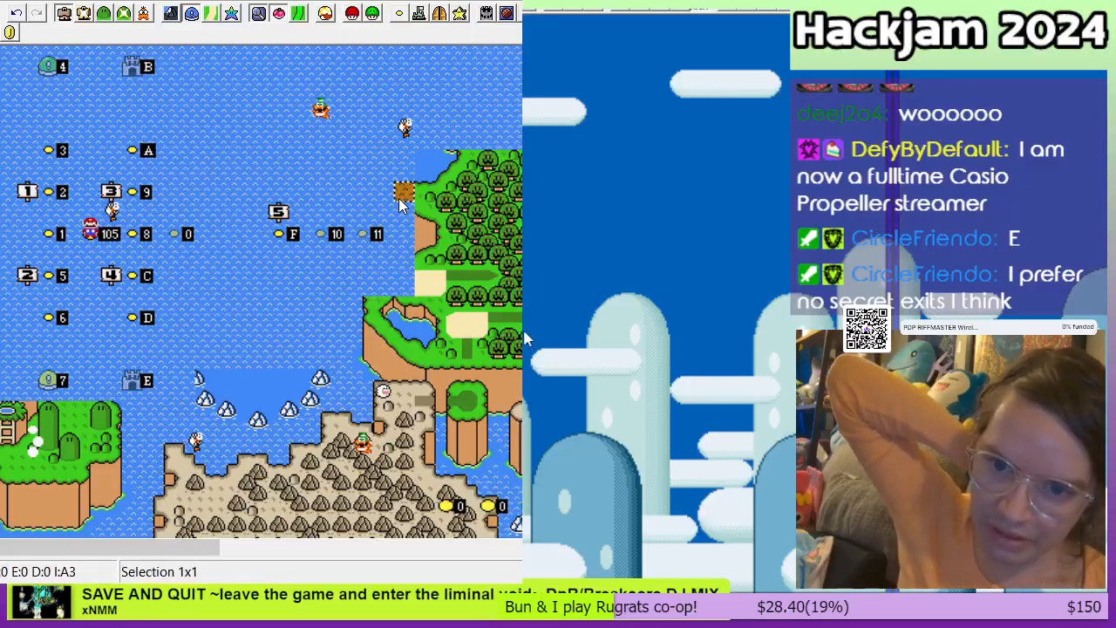
click(418, 249)
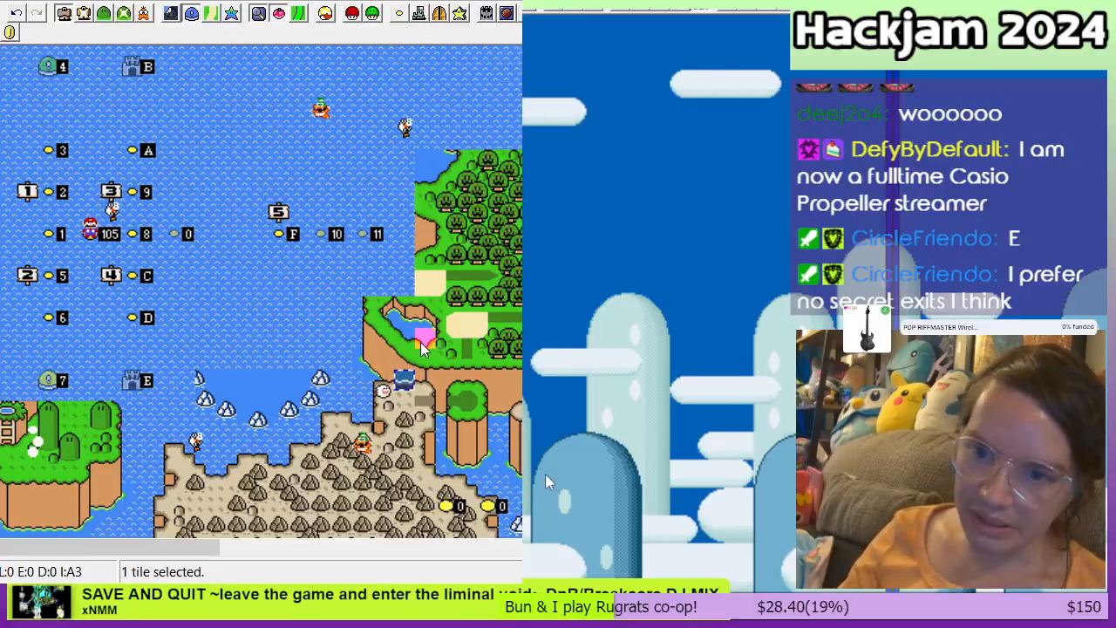
scroll(64, 224, up, 4)
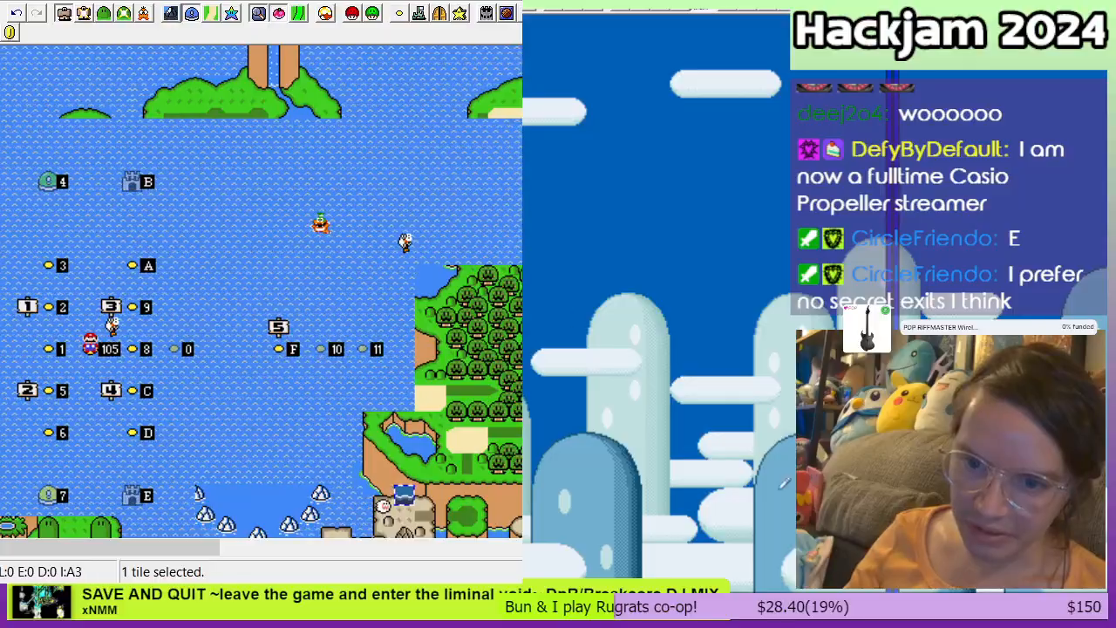
scroll(423, 166, down, 3)
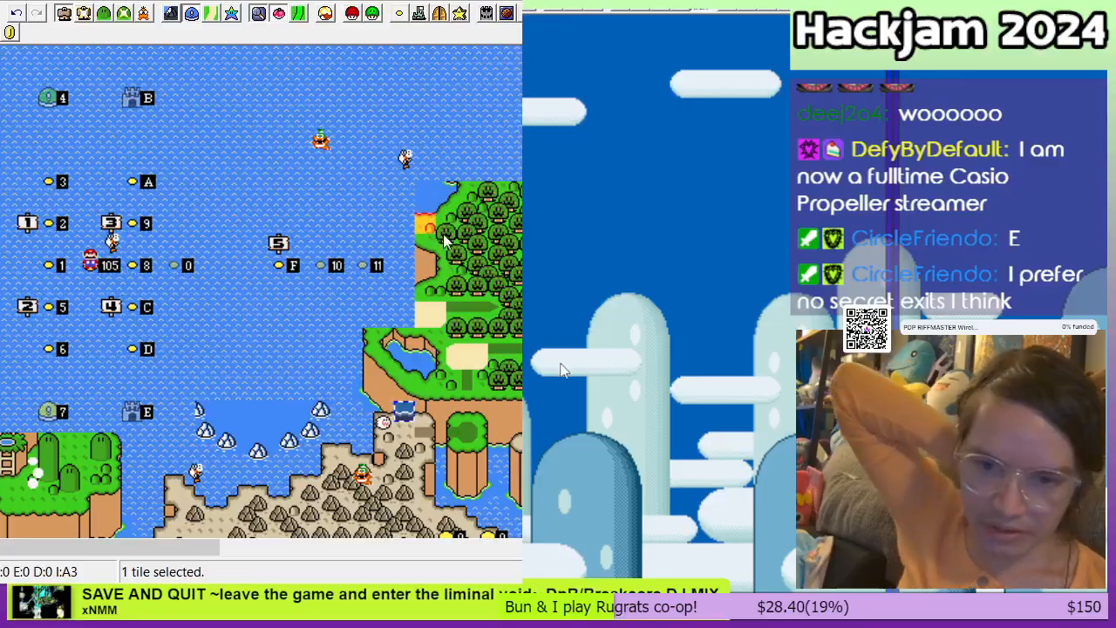
scroll(490, 270, down, 3)
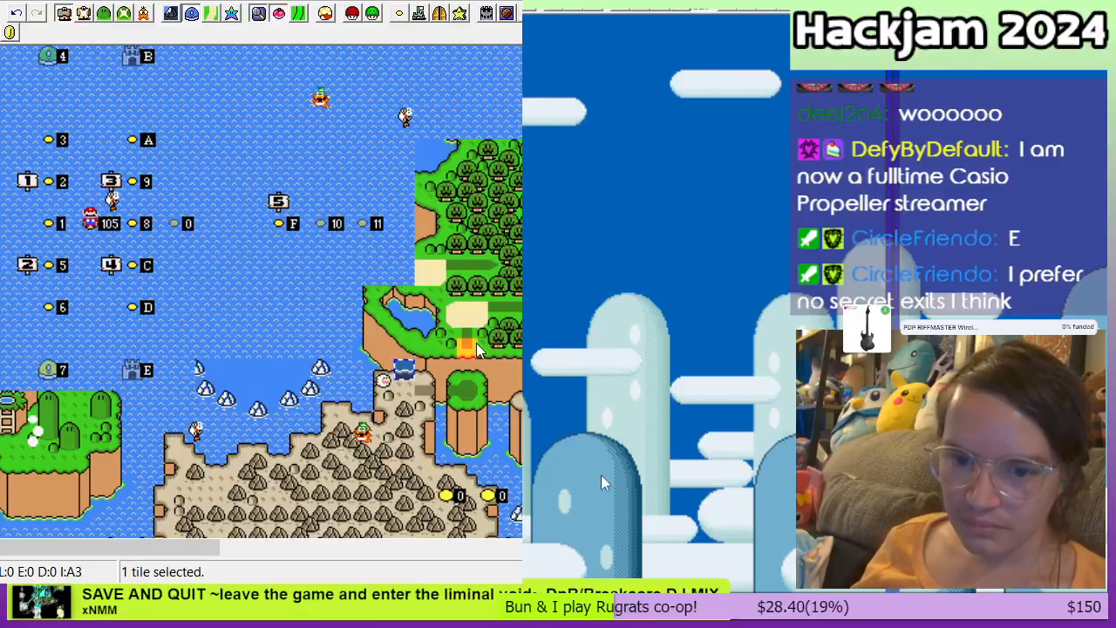
scroll(468, 349, down, 3)
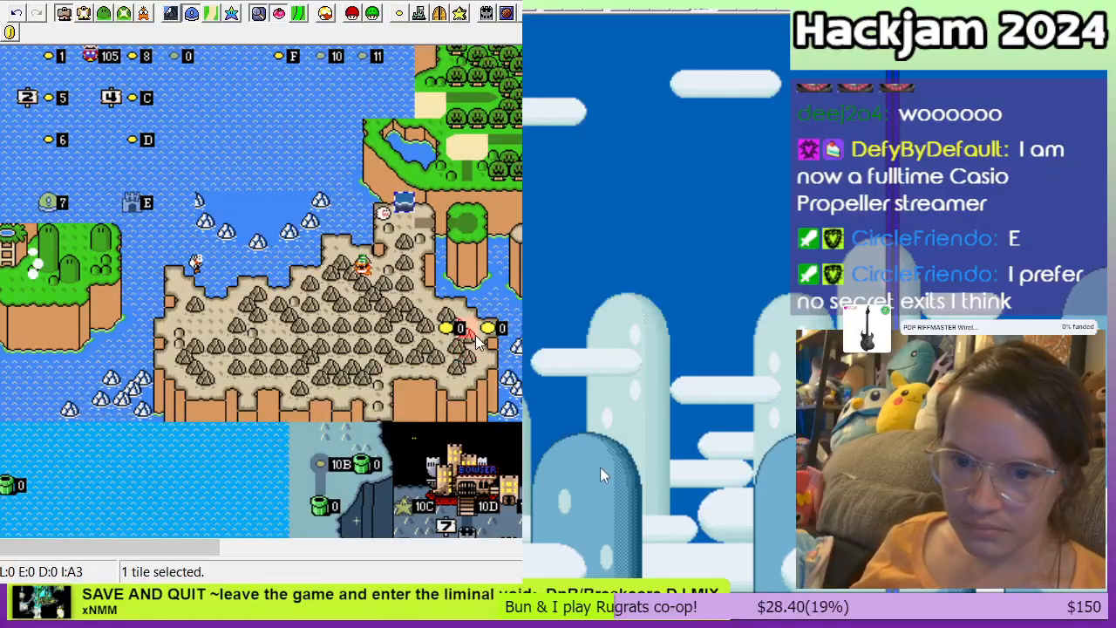
scroll(409, 273, up, 2)
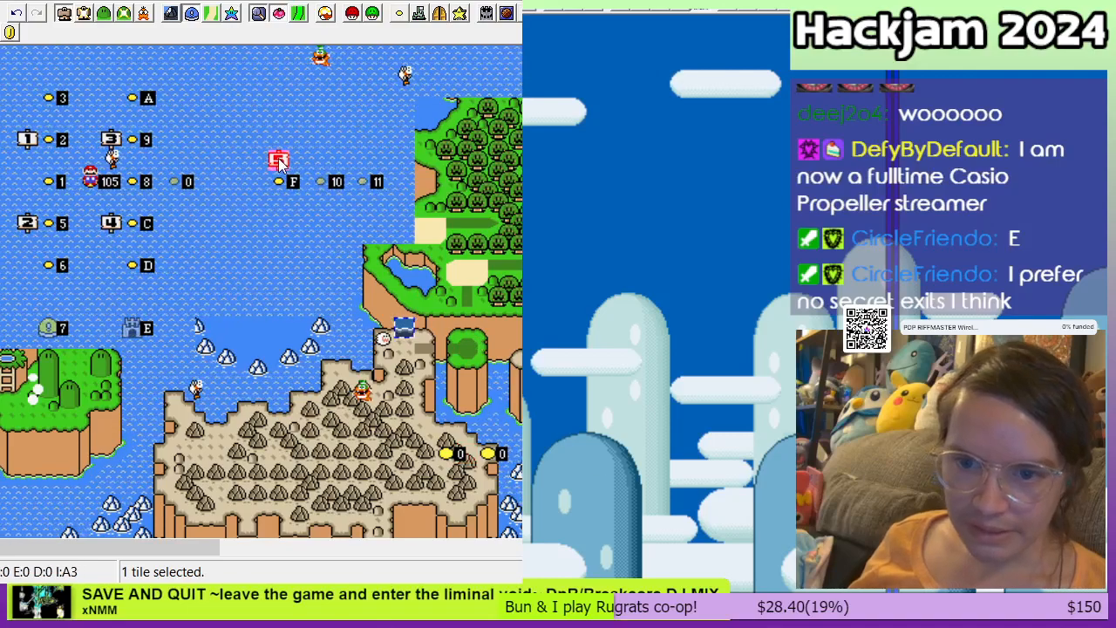
drag(278, 161, 377, 194)
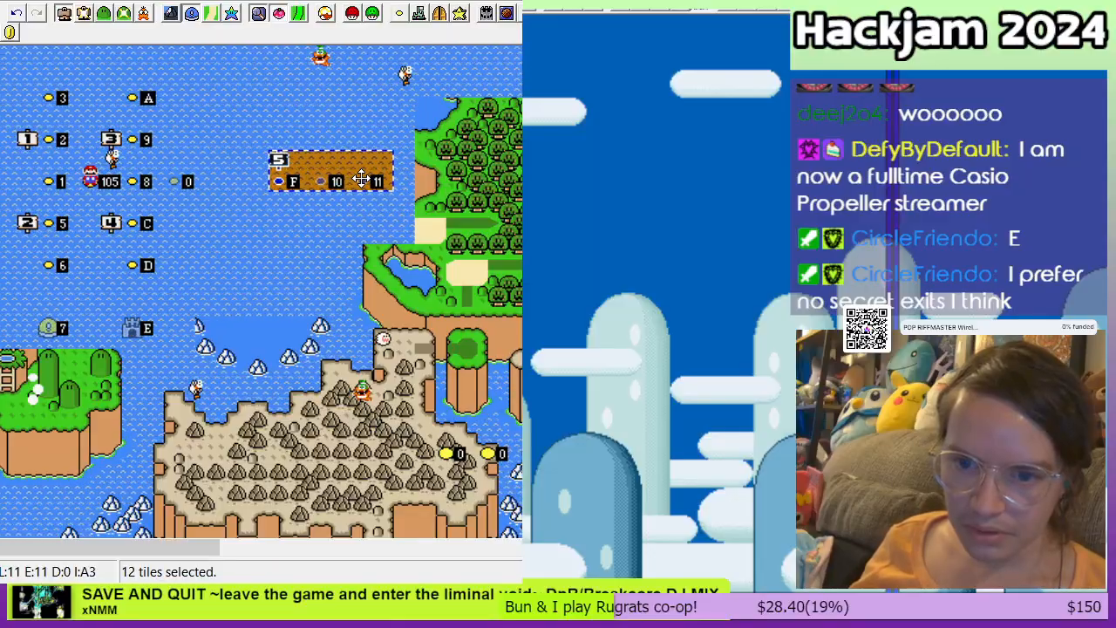
click(380, 244)
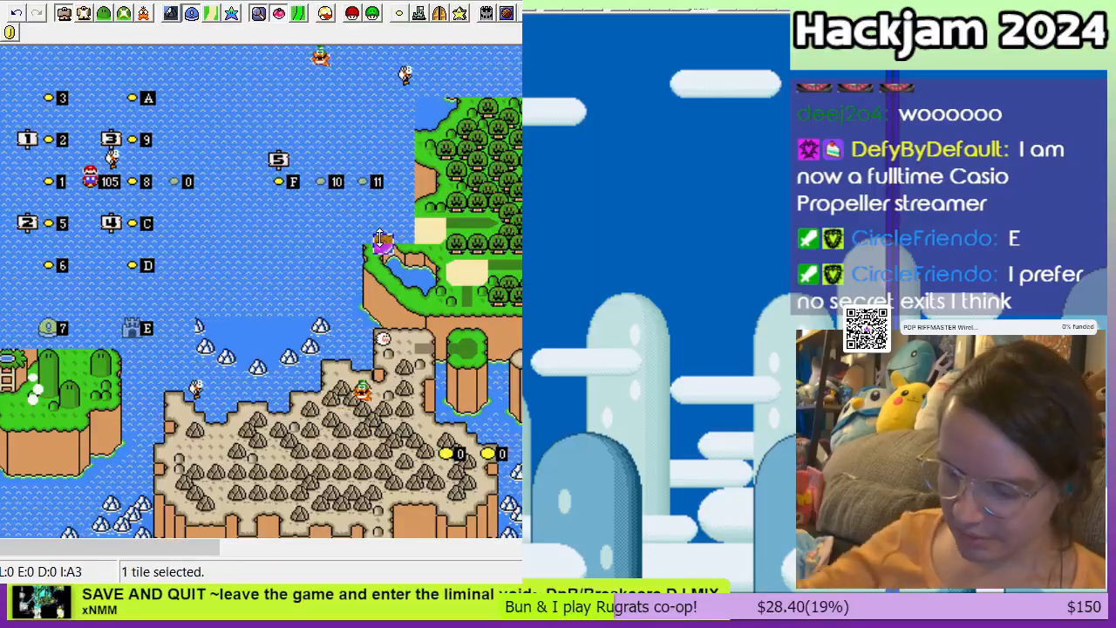
scroll(384, 218, up, 3)
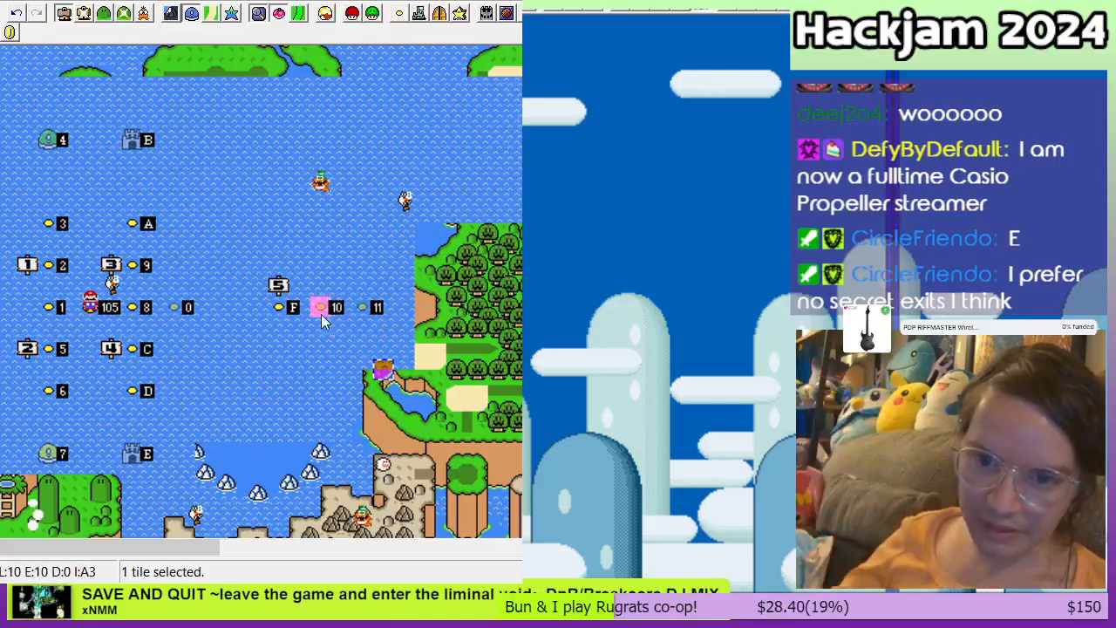
drag(376, 307, 425, 313)
click(384, 264)
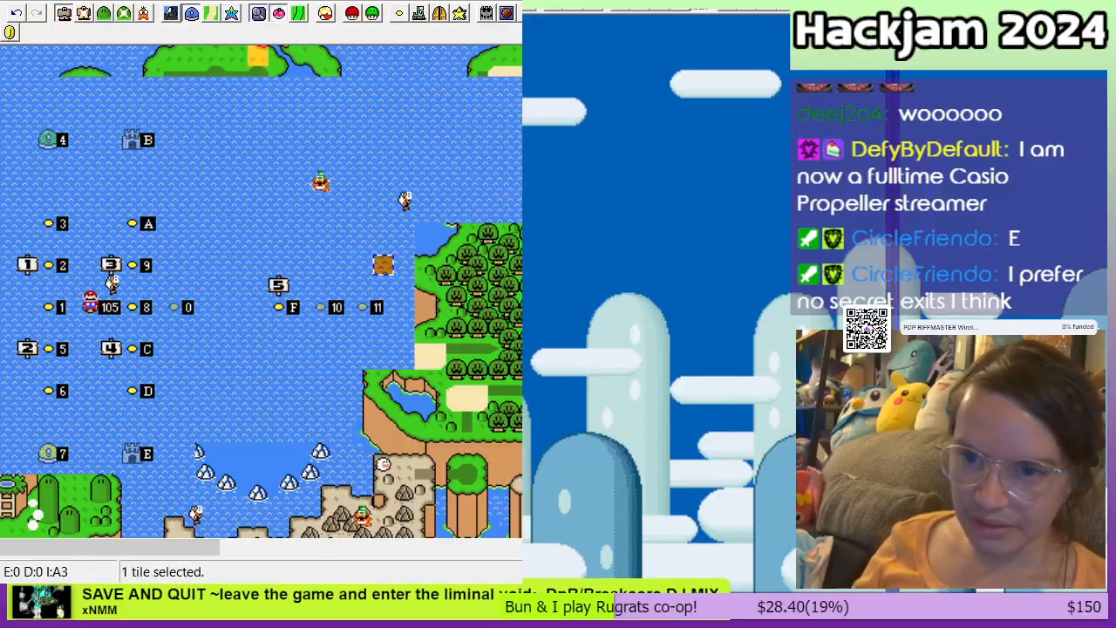
Step: Place a star tile two tiles east of level 11 at the edge of the forest
scroll(525, 338, down, 16)
scroll(513, 343, down, 8)
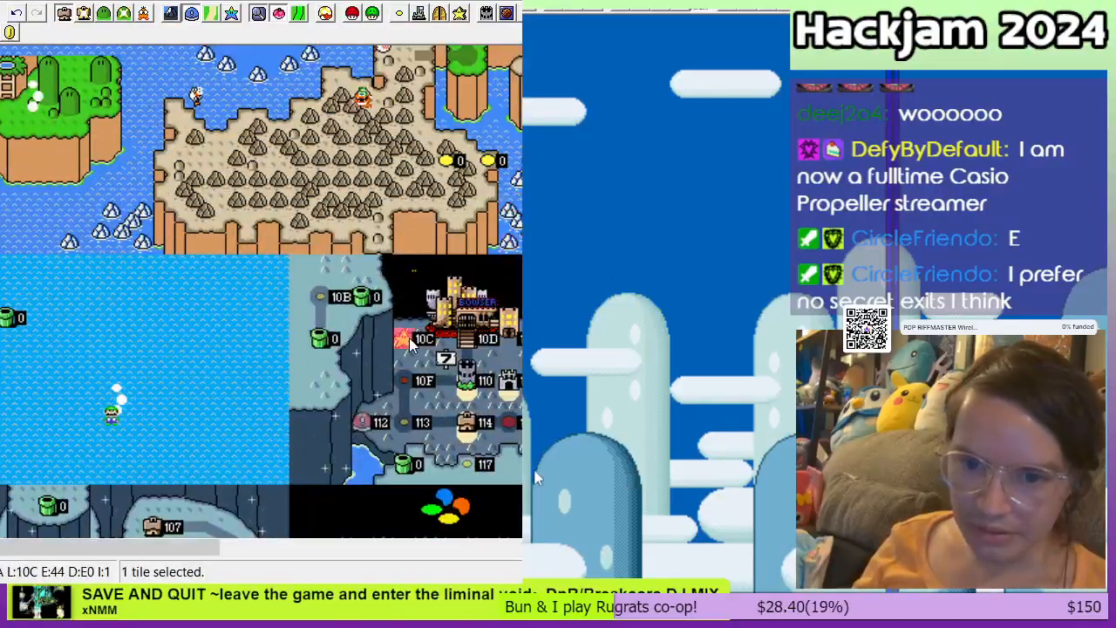
scroll(417, 321, up, 17)
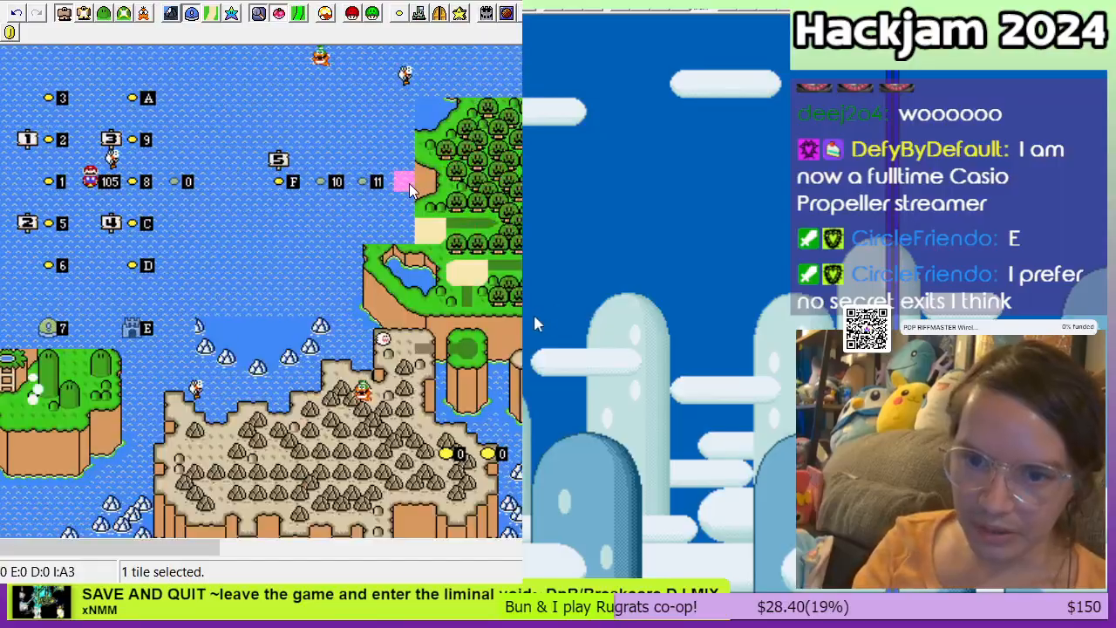
scroll(462, 339, up, 3)
right_click(406, 182)
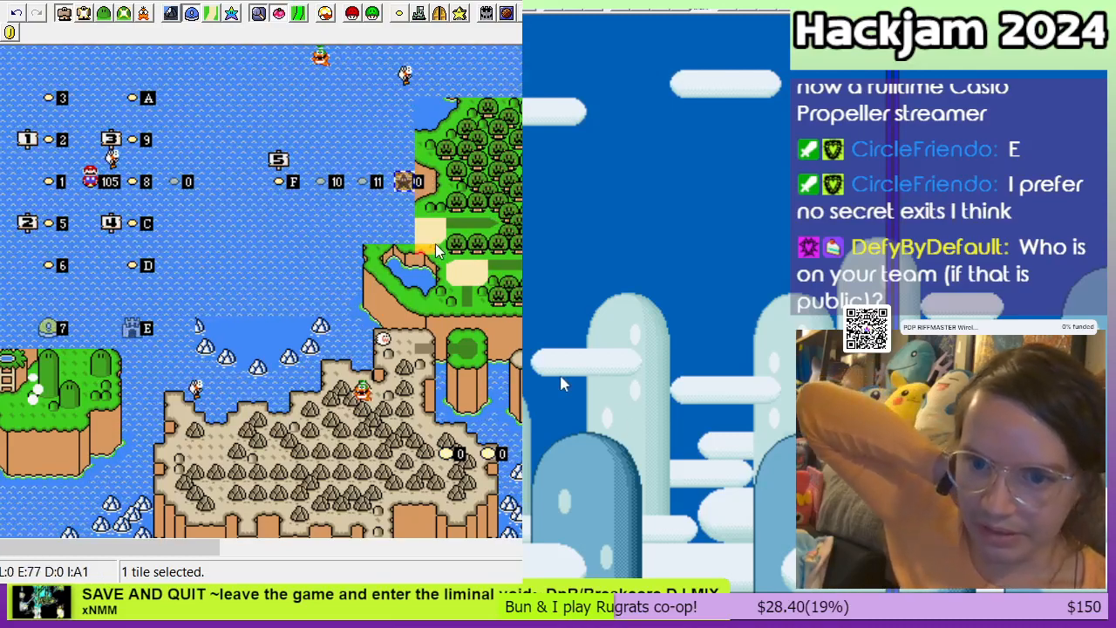
Step: Delete the block of level tiles covering the Bowser's castle submap, from level 10B through the 117 row
scroll(486, 277, down, 6)
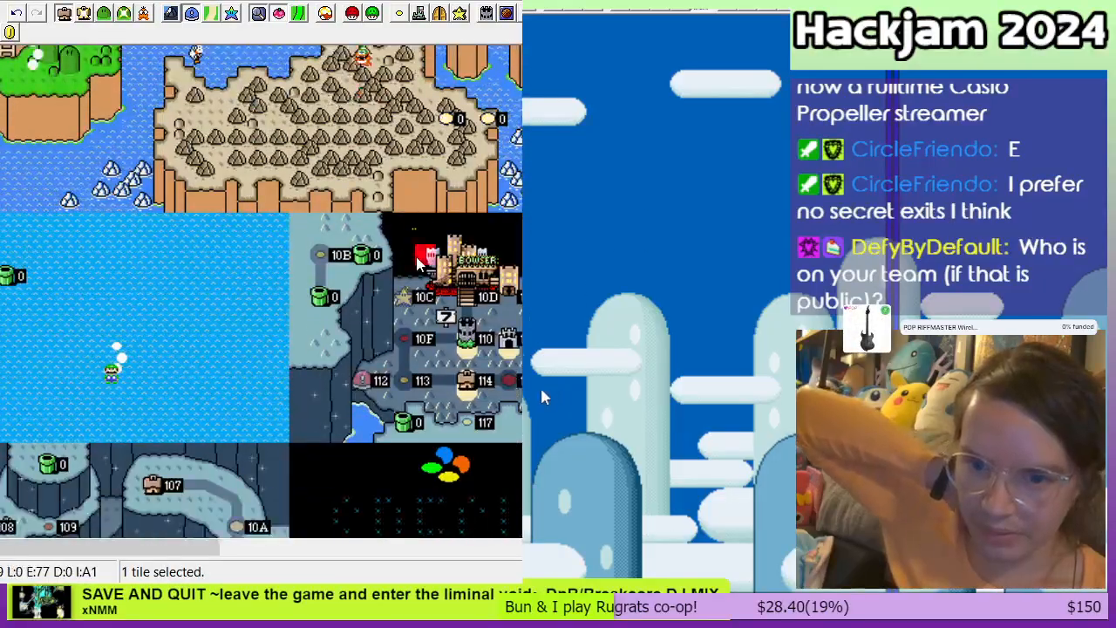
click(300, 219)
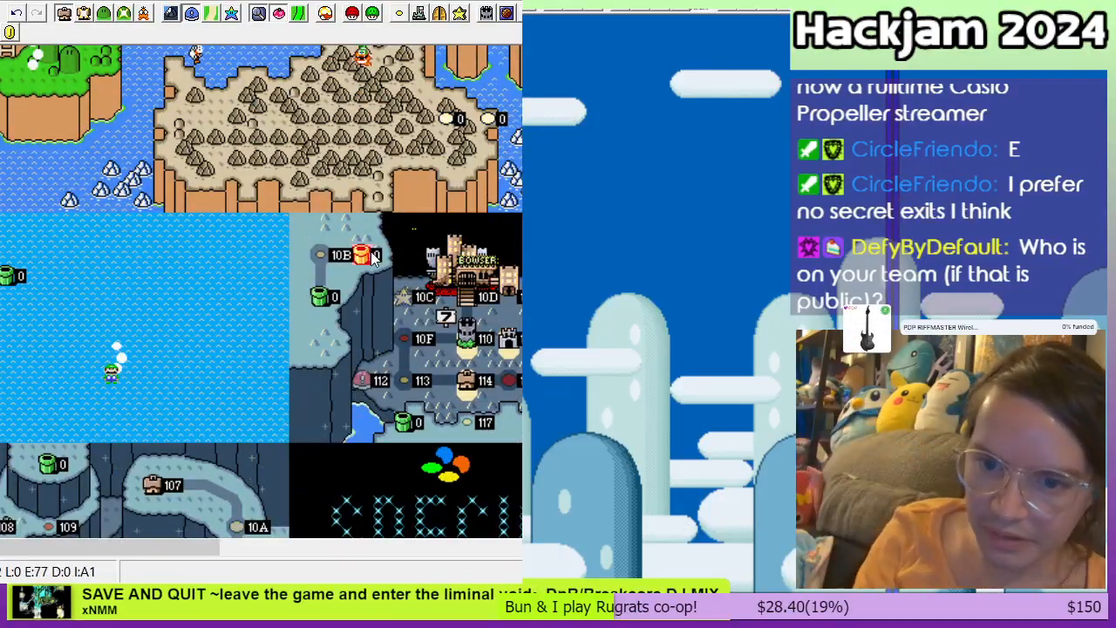
drag(316, 256, 670, 496)
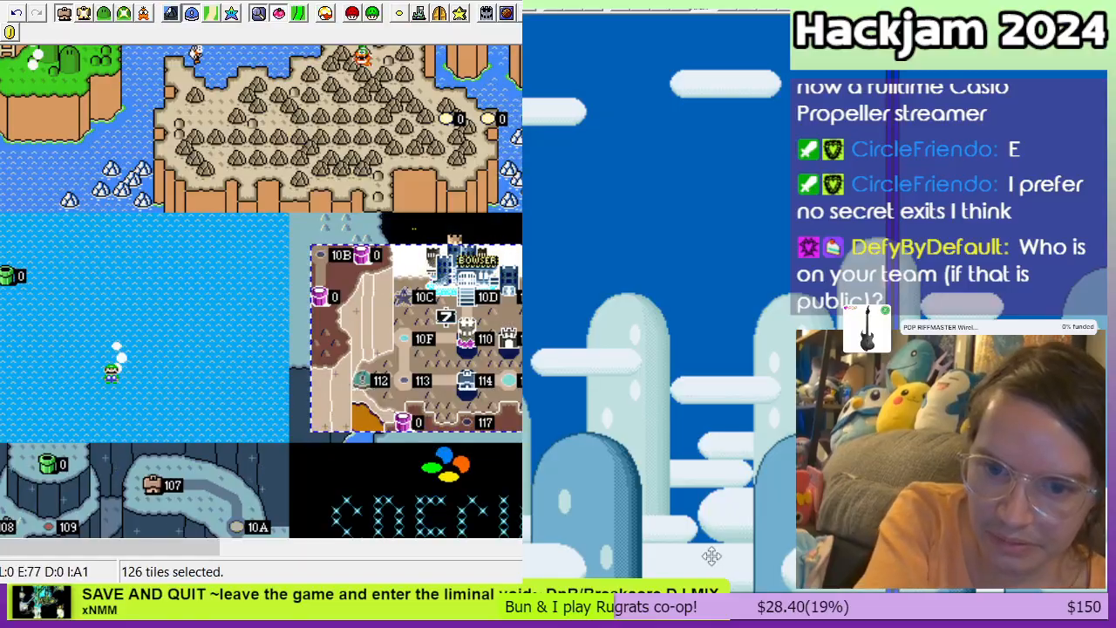
key(Delete)
scroll(414, 326, up, 7)
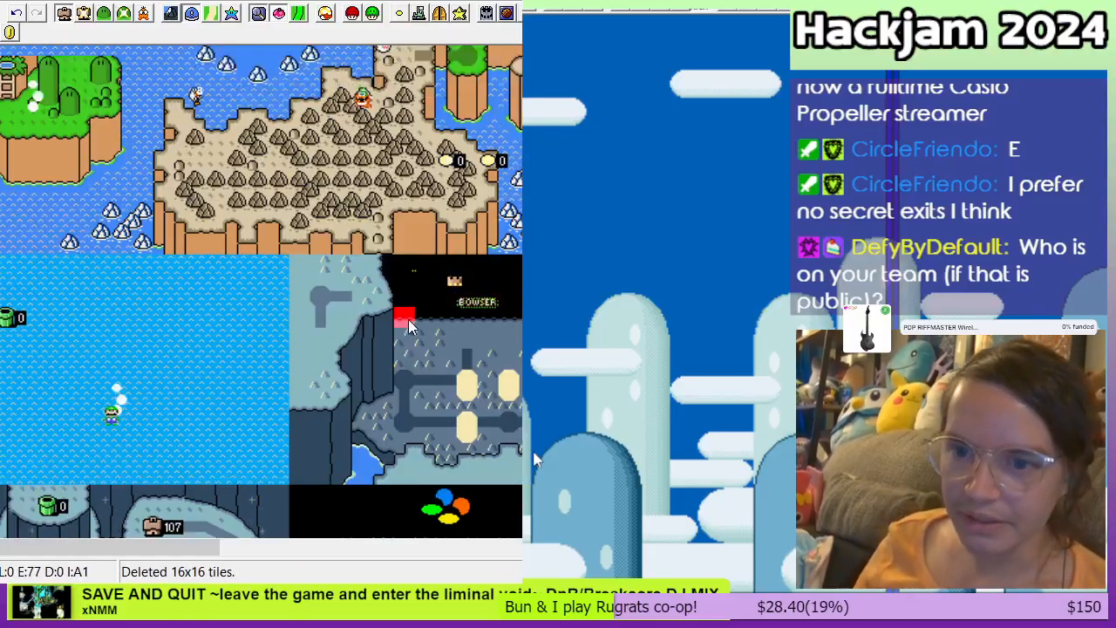
Step: Delete the layer 2 terrain across the southern main map, including the rocky land, the southwestern island and the lake's lower shore
scroll(415, 325, down, 2)
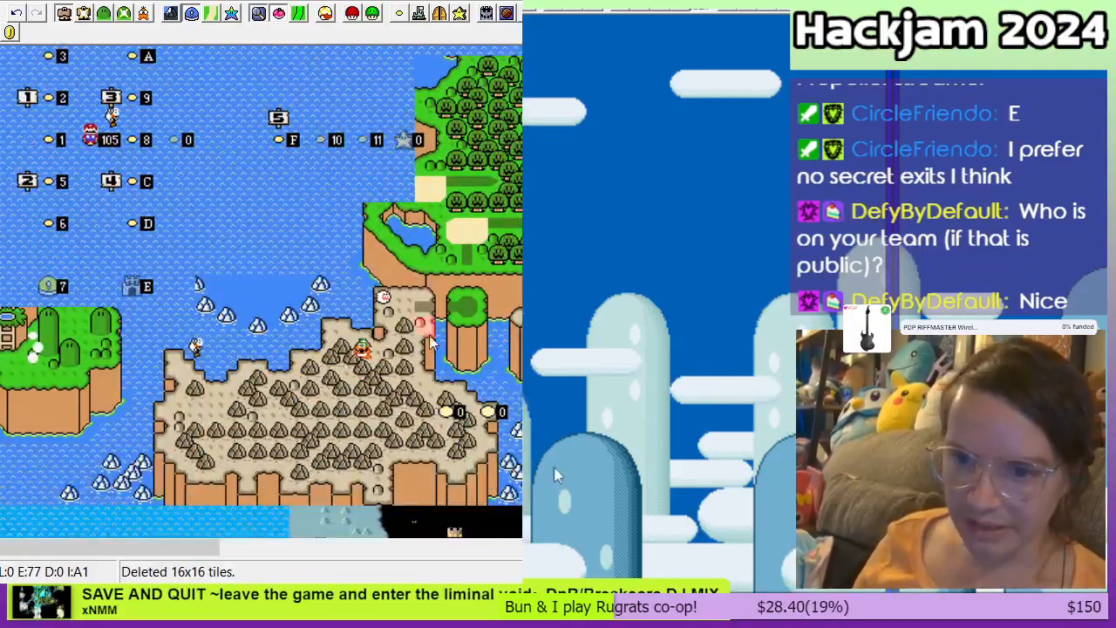
click(63, 15)
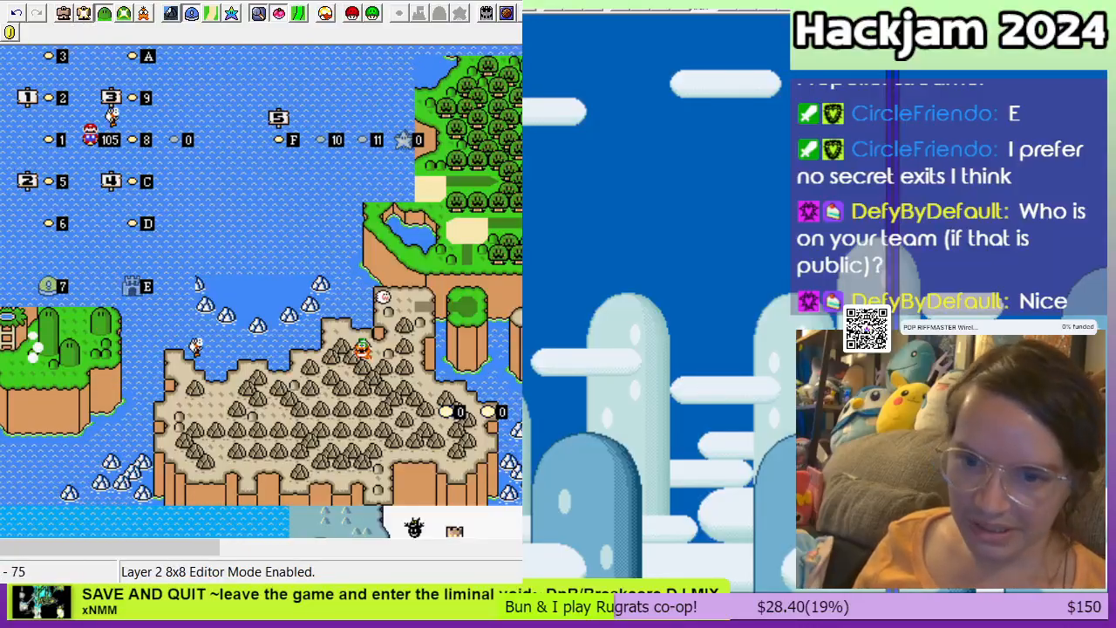
drag(0, 249, 600, 499)
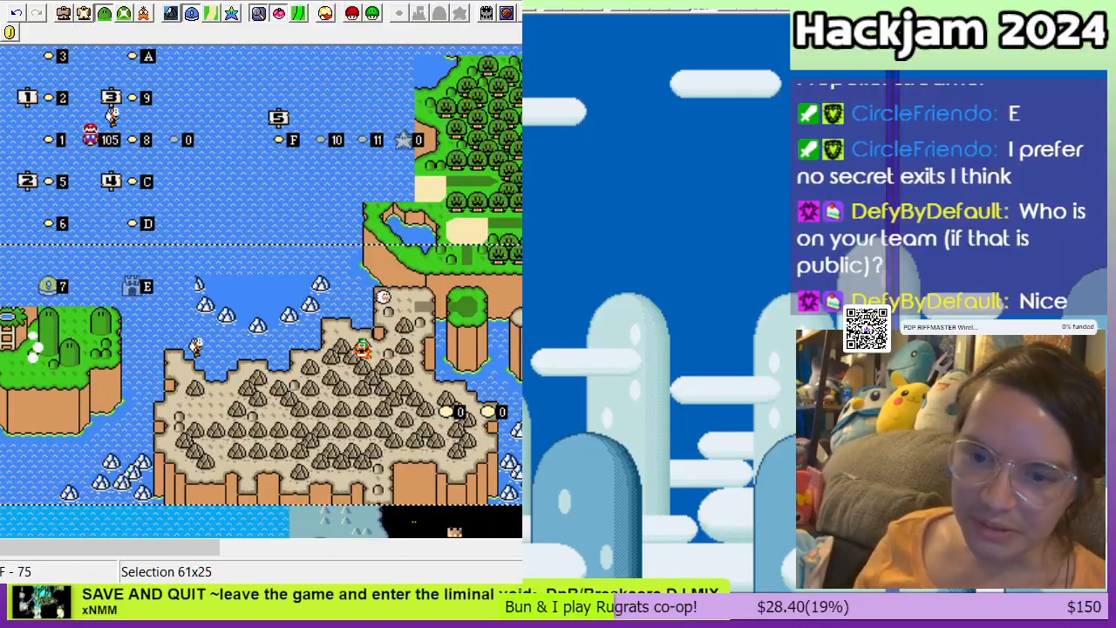
key(Delete)
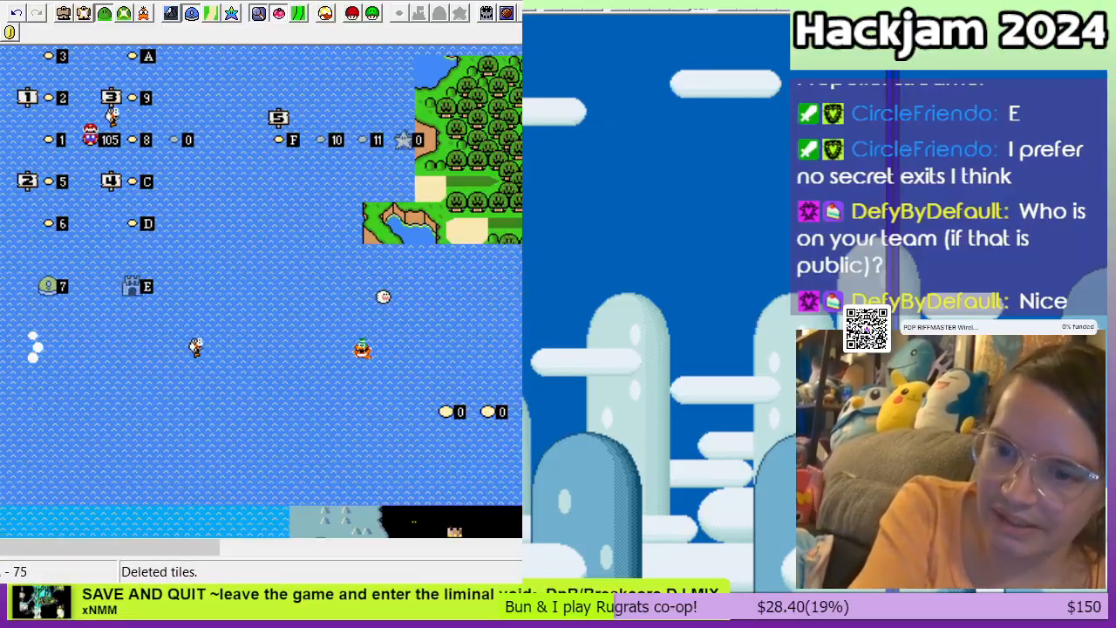
Step: Move the level 0 tiles and castle from the cleared southern sea into the Bowser submap, and widen the overworld editor window
drag(0, 314, 0, 456)
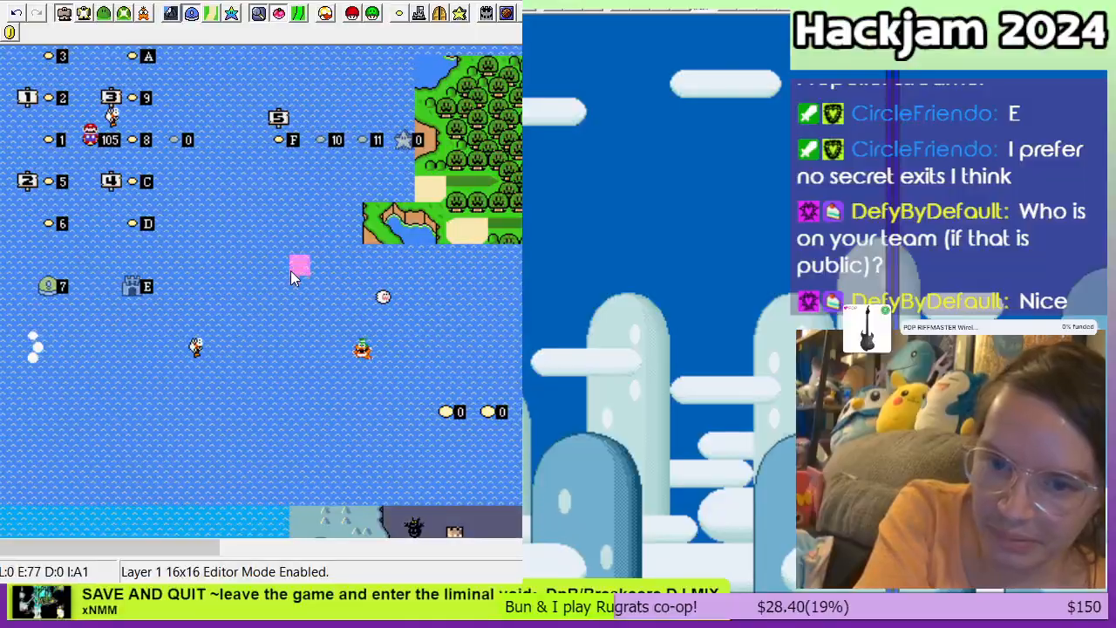
drag(293, 277, 515, 445)
key(Delete)
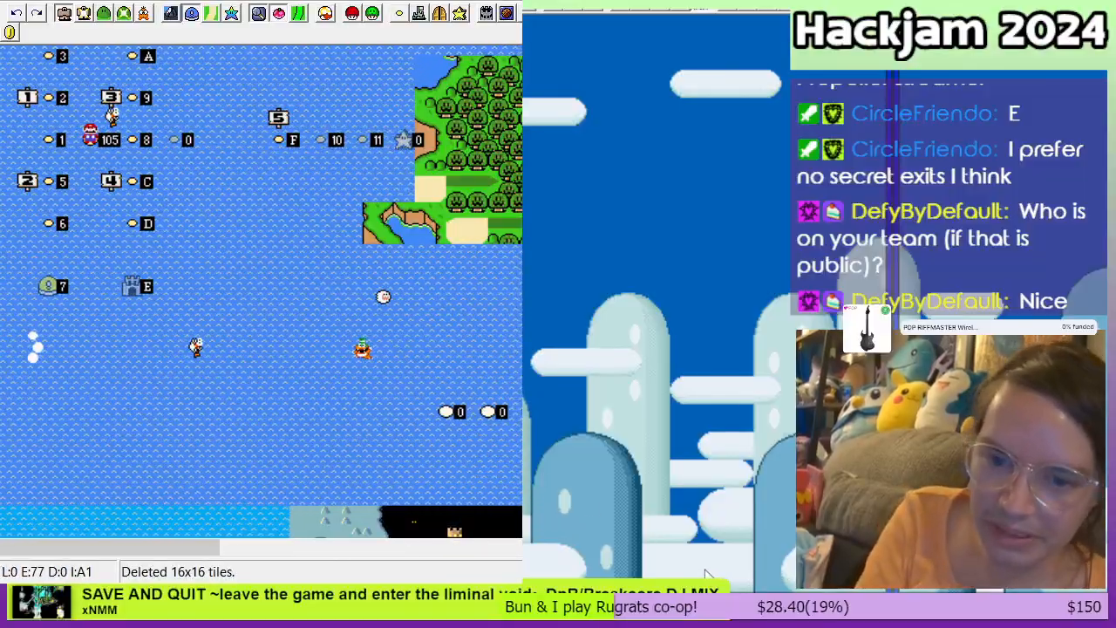
scroll(385, 331, down, 6)
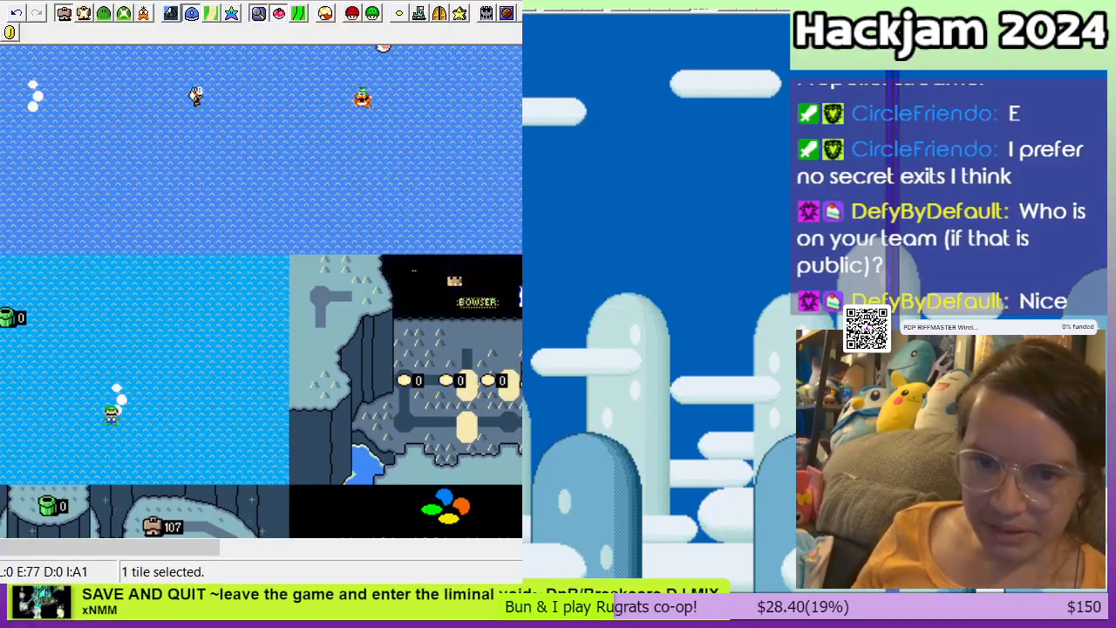
drag(523, 349, 617, 349)
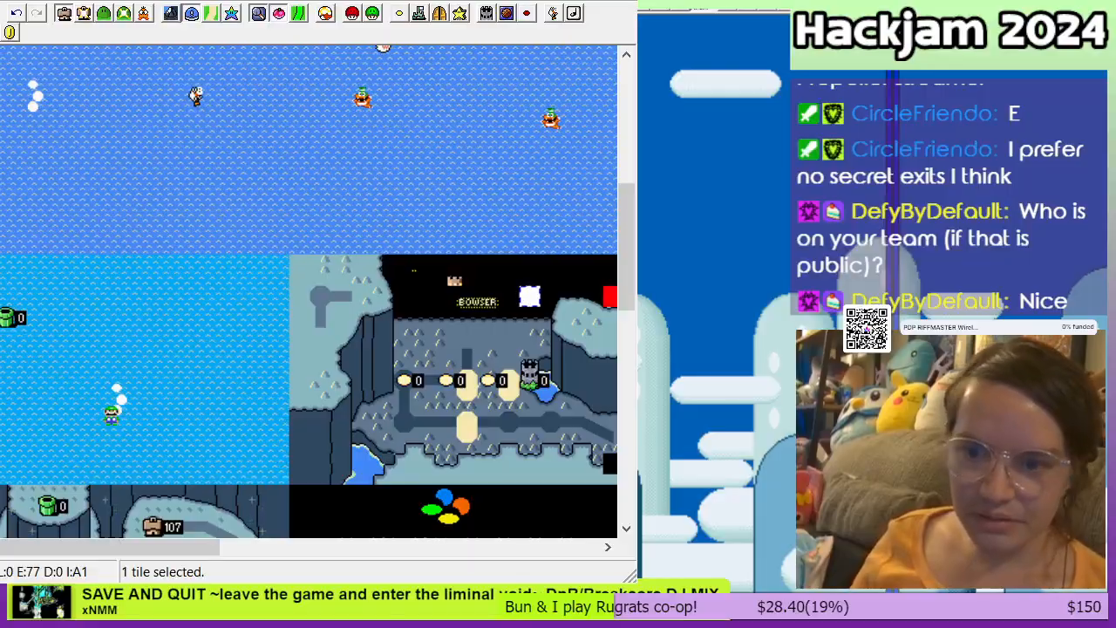
Step: Review the main map's level layout and the layer 1 event tiles around the row with levels F, 10 and 11
scroll(193, 367, up, 10)
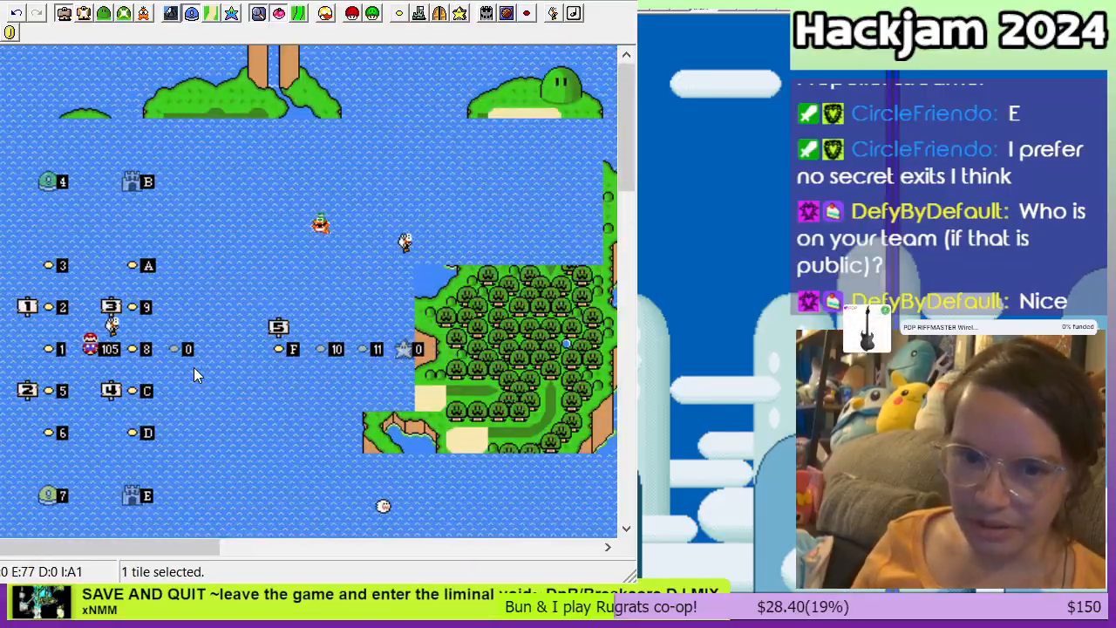
scroll(193, 373, down, 2)
scroll(195, 373, up, 1)
scroll(195, 374, down, 3)
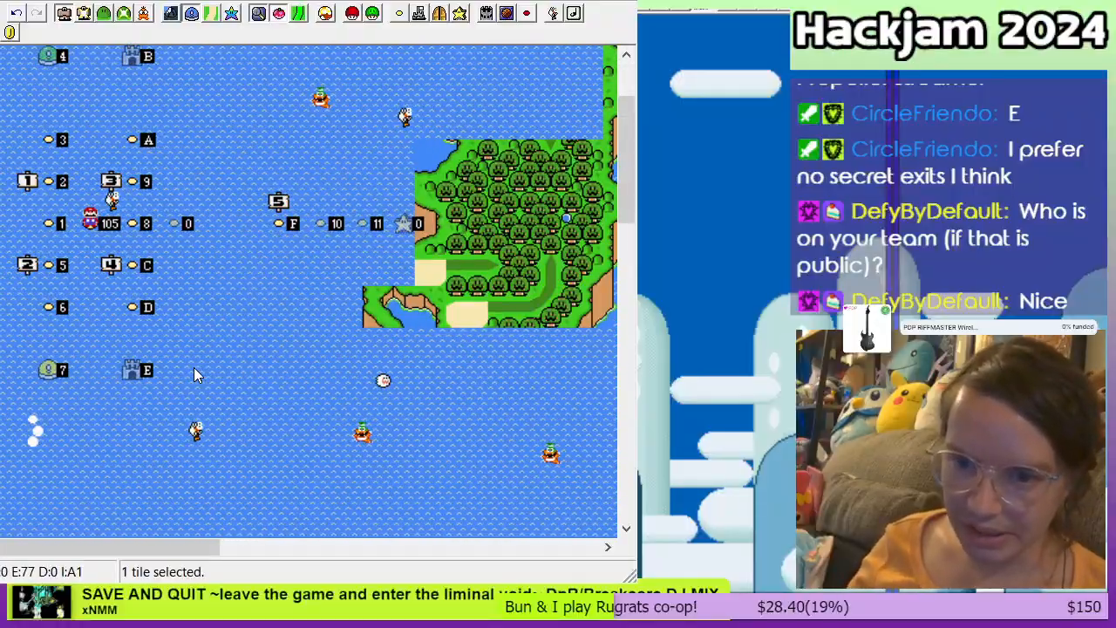
click(190, 367)
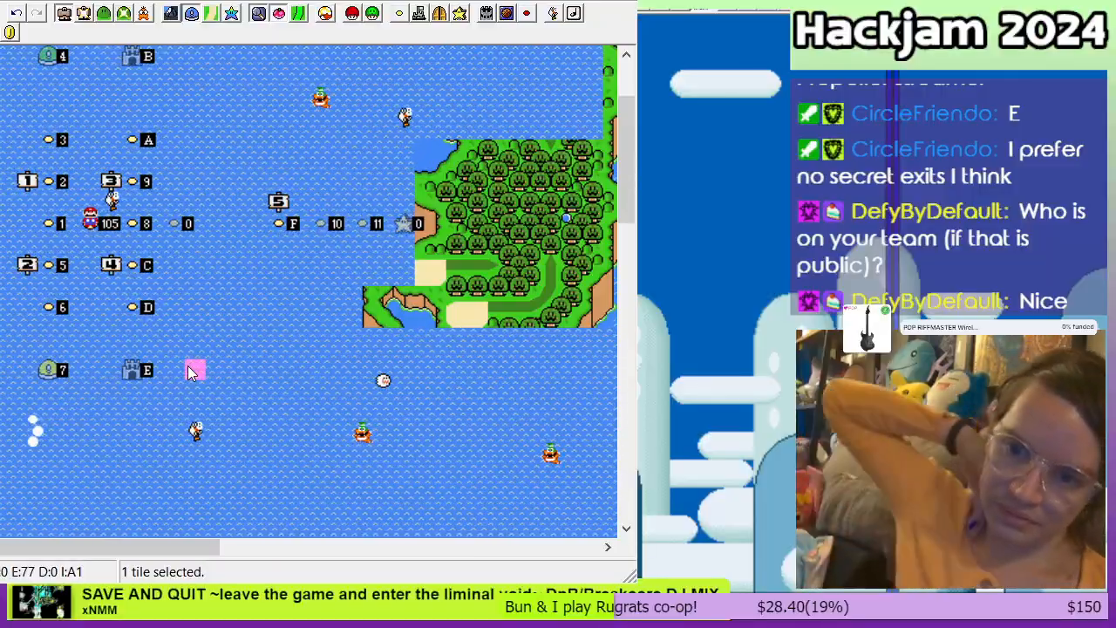
click(173, 370)
drag(174, 375, 299, 56)
click(83, 13)
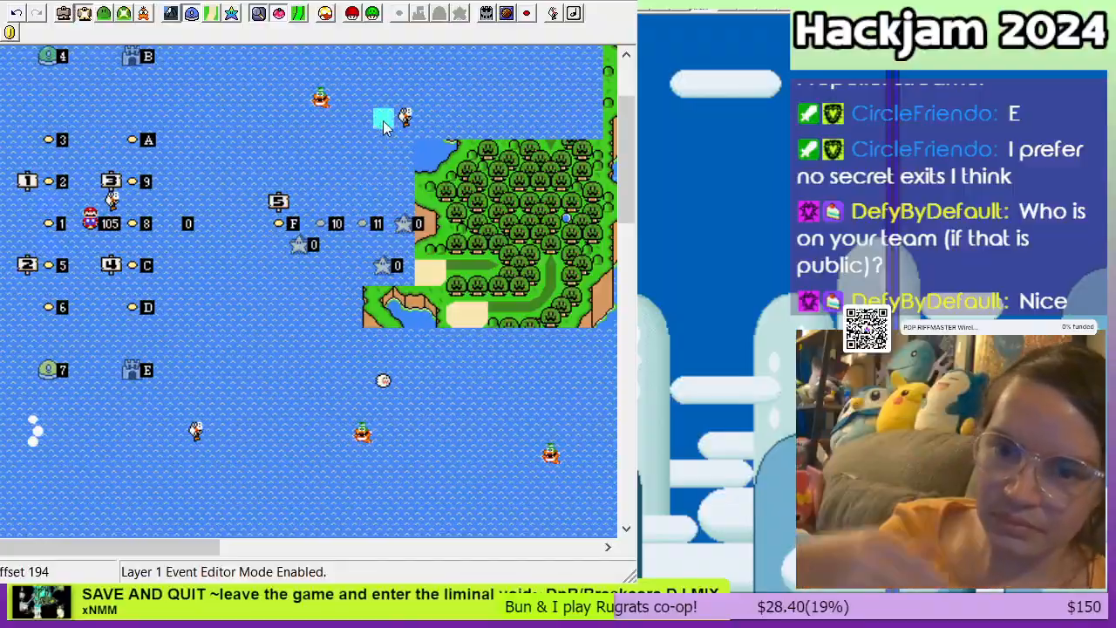
click(65, 13)
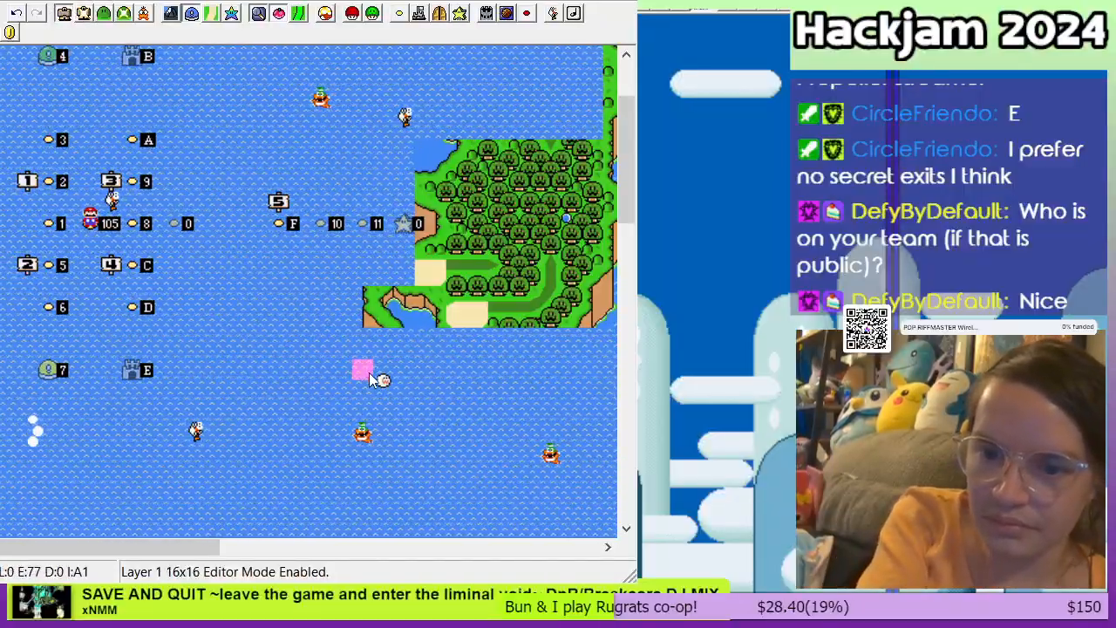
drag(359, 330, 565, 150)
click(487, 370)
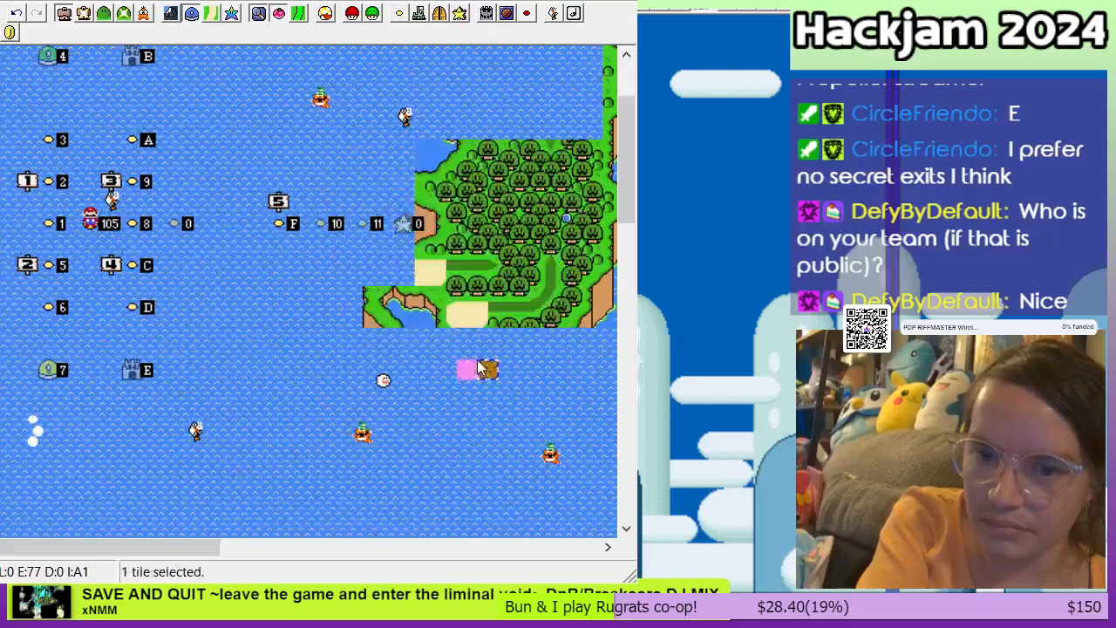
Step: Delete the remaining layer 2 land on the main map: the forest block, the northeastern hill and the northern islands
click(105, 14)
drag(348, 354, 436, 50)
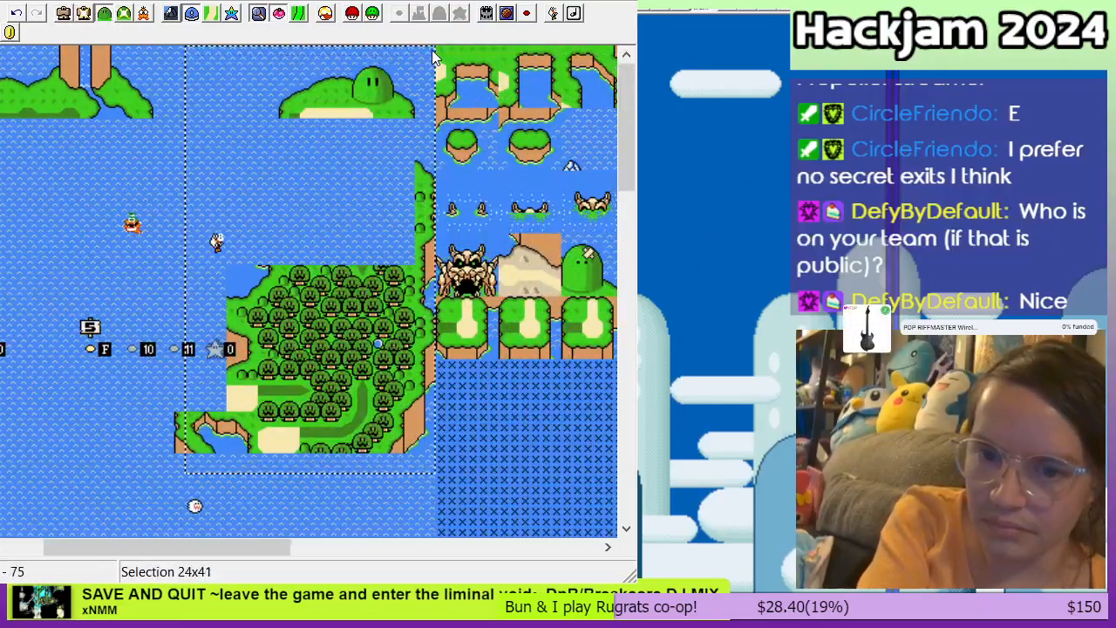
key(Delete)
drag(334, 207, 183, 463)
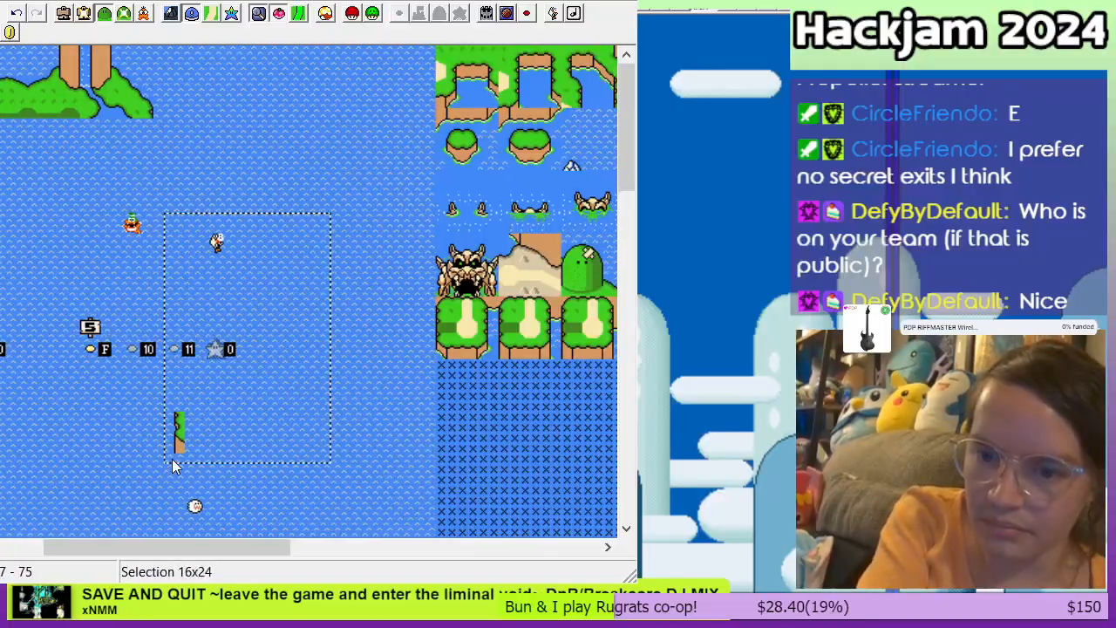
key(Delete)
drag(234, 175, 2, 44)
key(Delete)
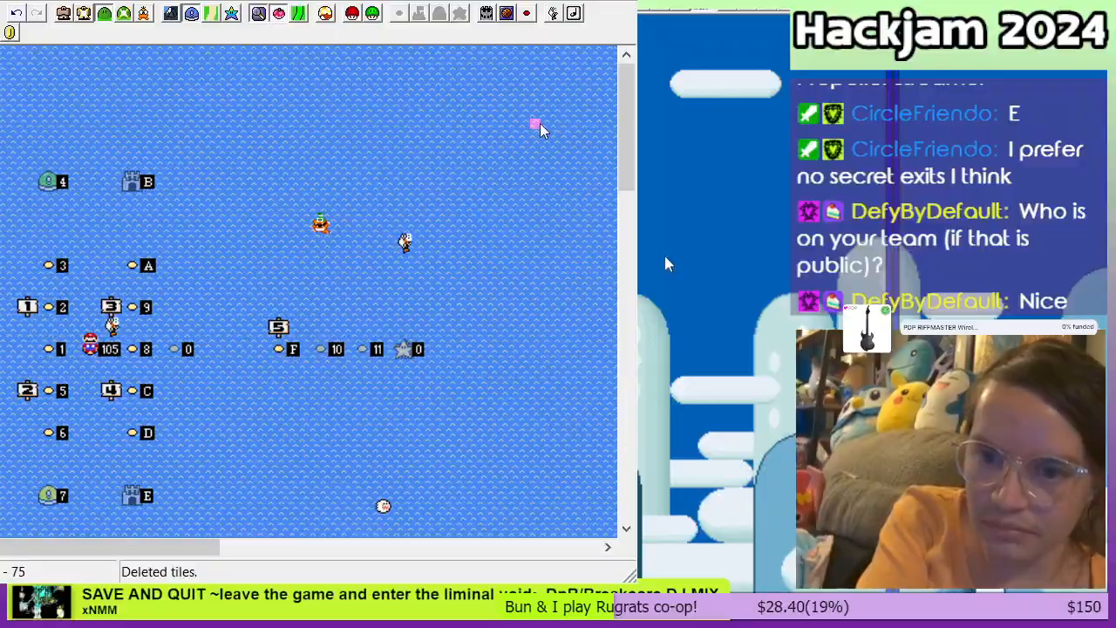
click(482, 144)
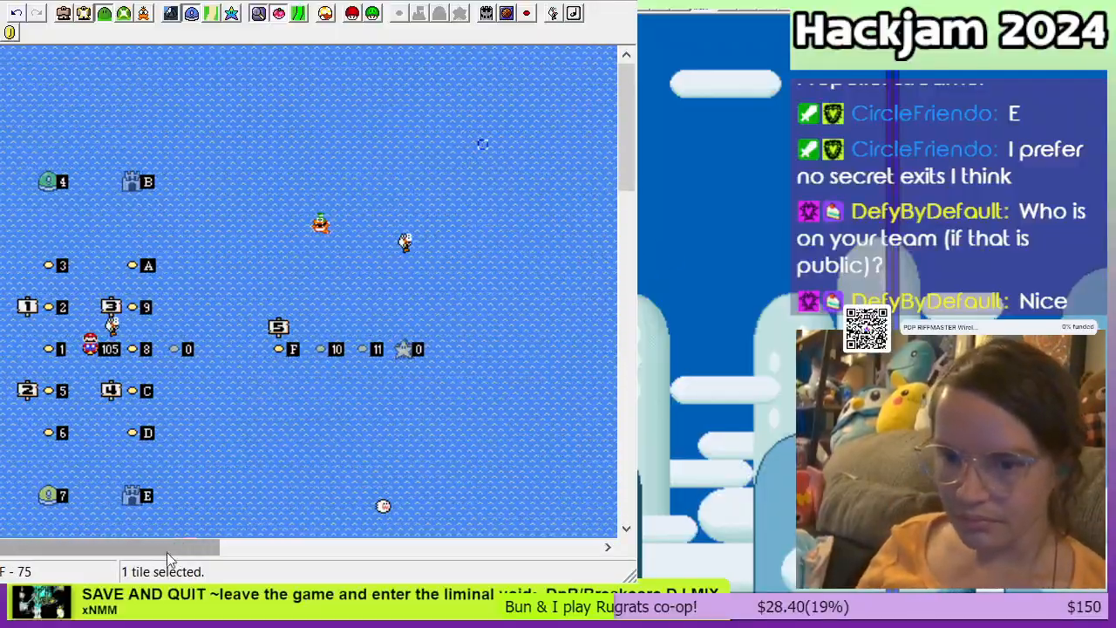
Step: Move the Koopa sprites beside sign 3 and south of castle E to the open sea in the southeast, one below the other
scroll(305, 243, down, 2)
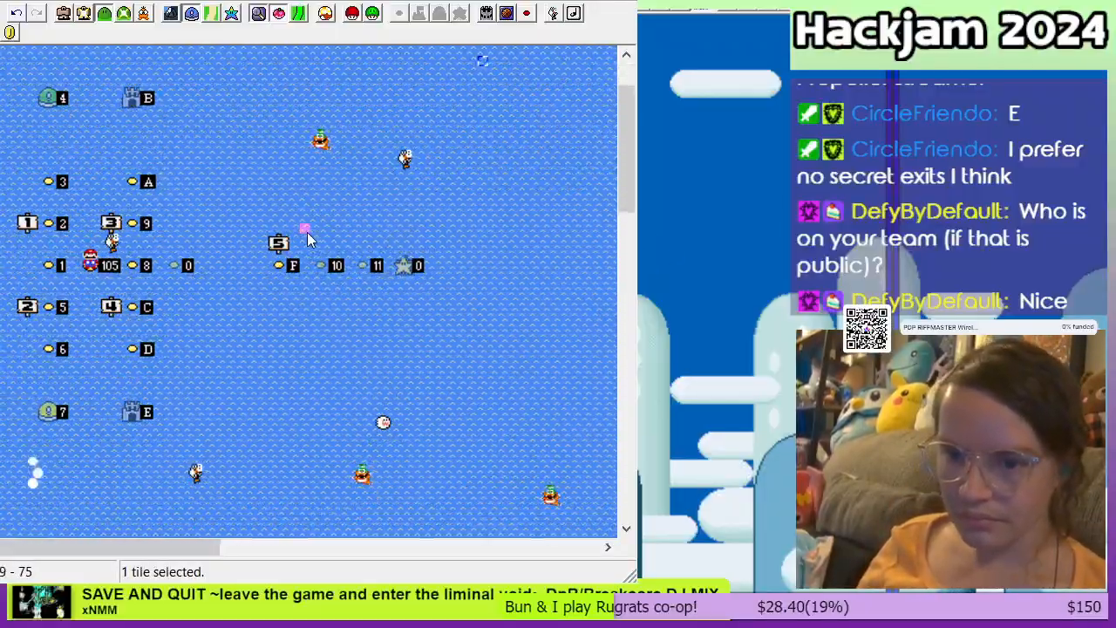
click(145, 12)
click(117, 249)
key(Delete)
click(118, 248)
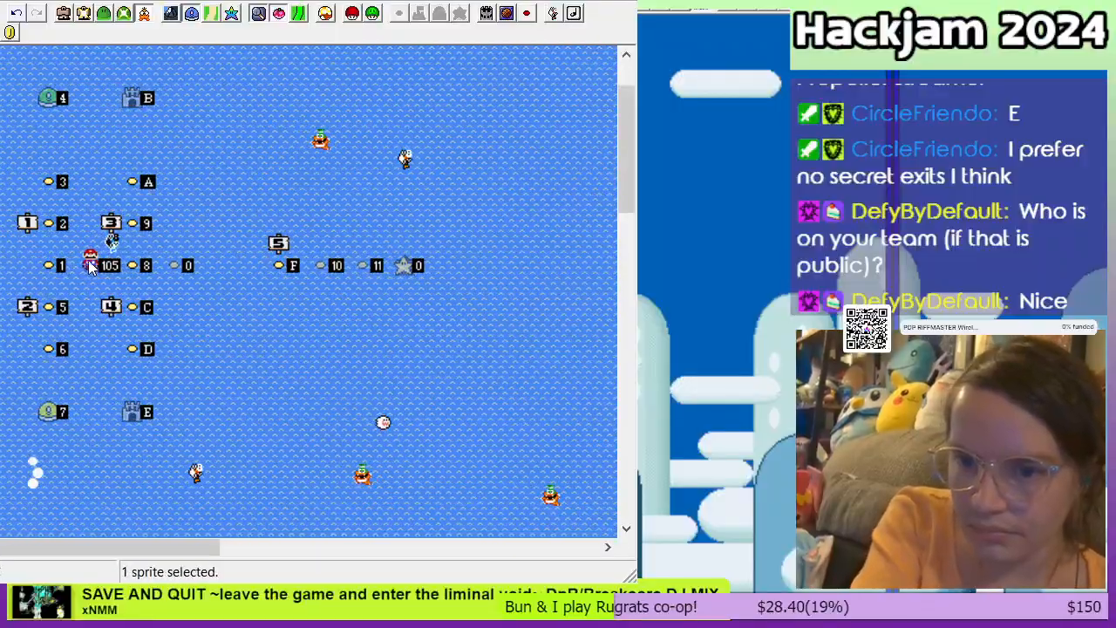
drag(118, 249, 548, 409)
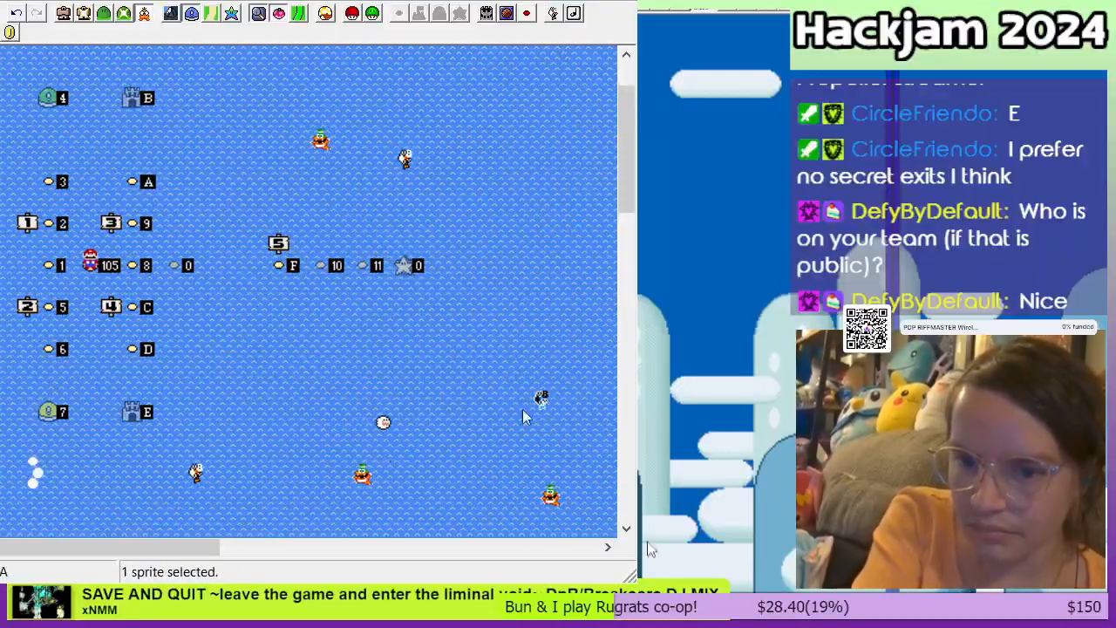
drag(189, 480, 535, 449)
click(524, 281)
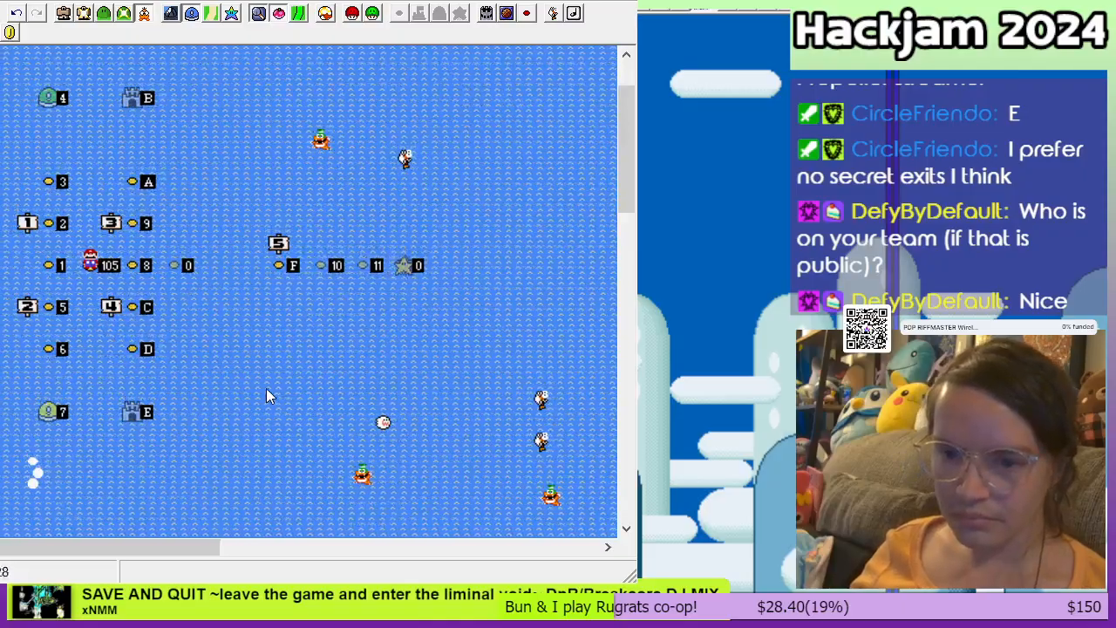
Step: Place a star tile at the western end of the level 0 row in the Bowser submap
scroll(312, 330, down, 2)
scroll(314, 337, down, 3)
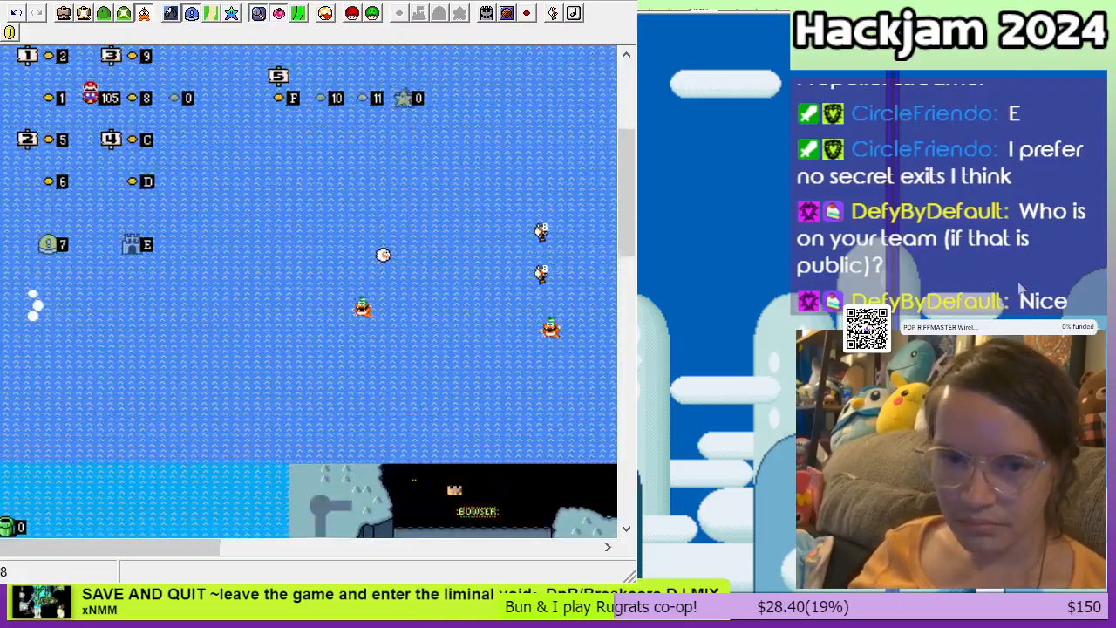
scroll(491, 352, down, 4)
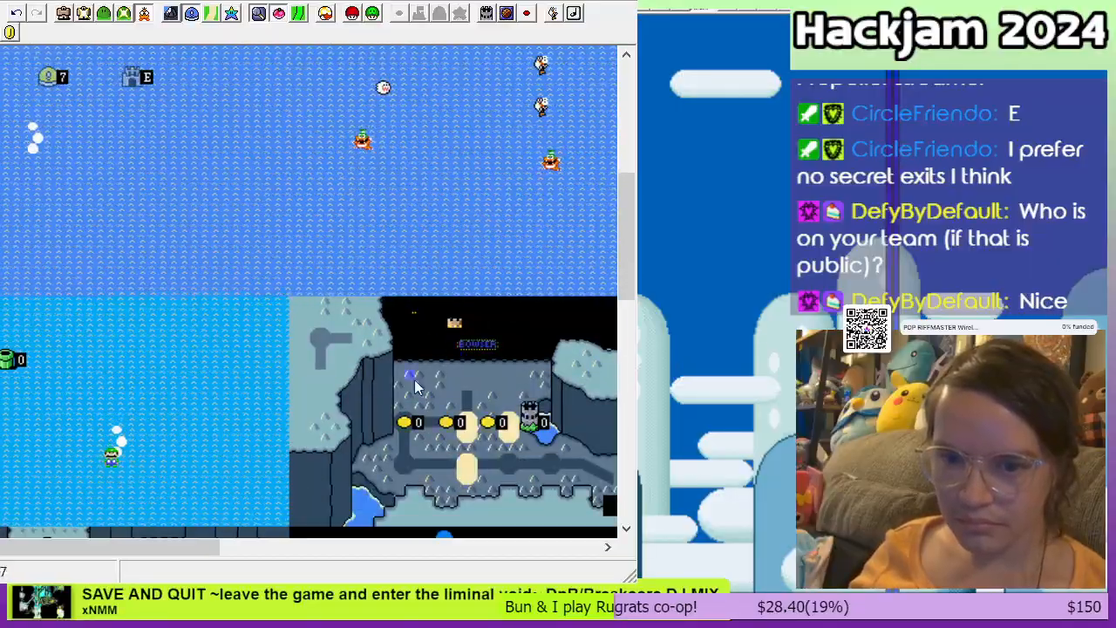
click(65, 14)
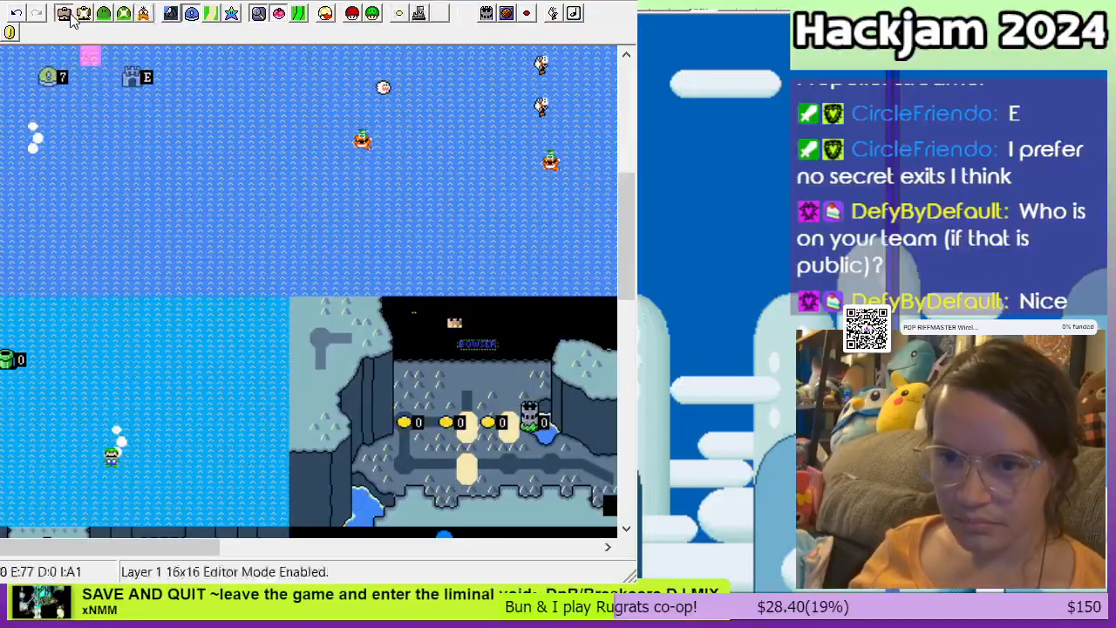
click(363, 421)
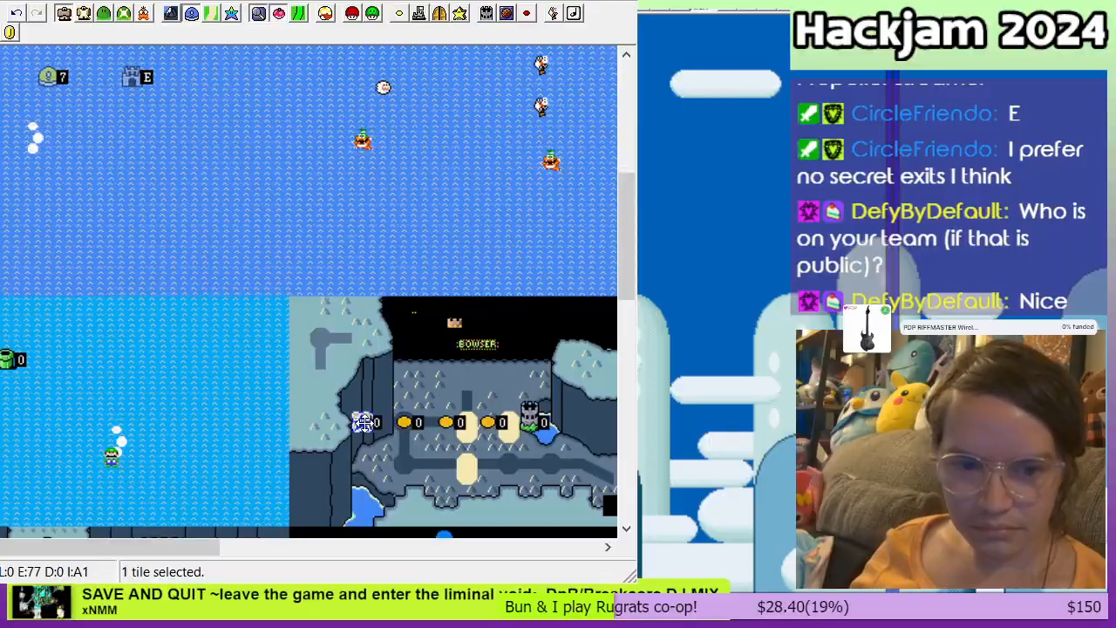
click(175, 212)
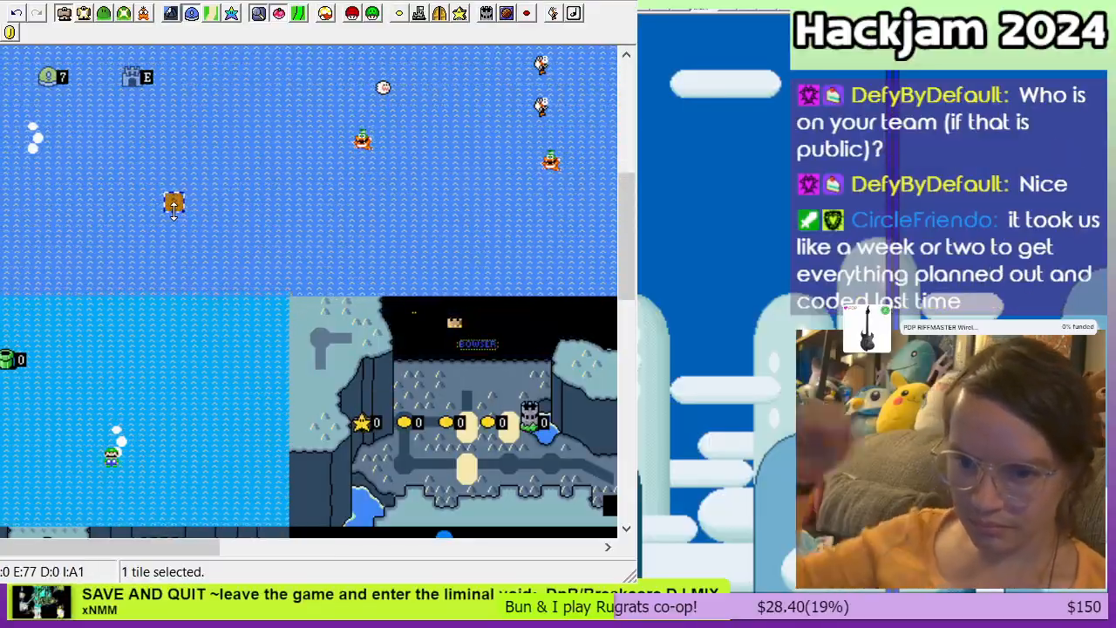
Step: Save the overworld to the ROM
scroll(173, 215, up, 5)
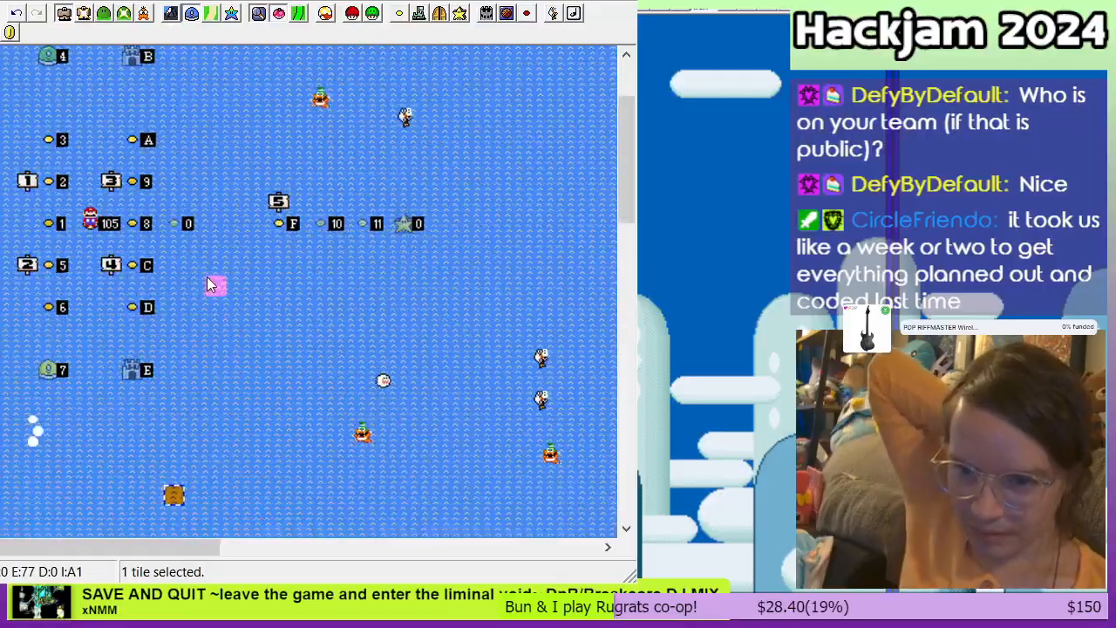
scroll(206, 283, up, 2)
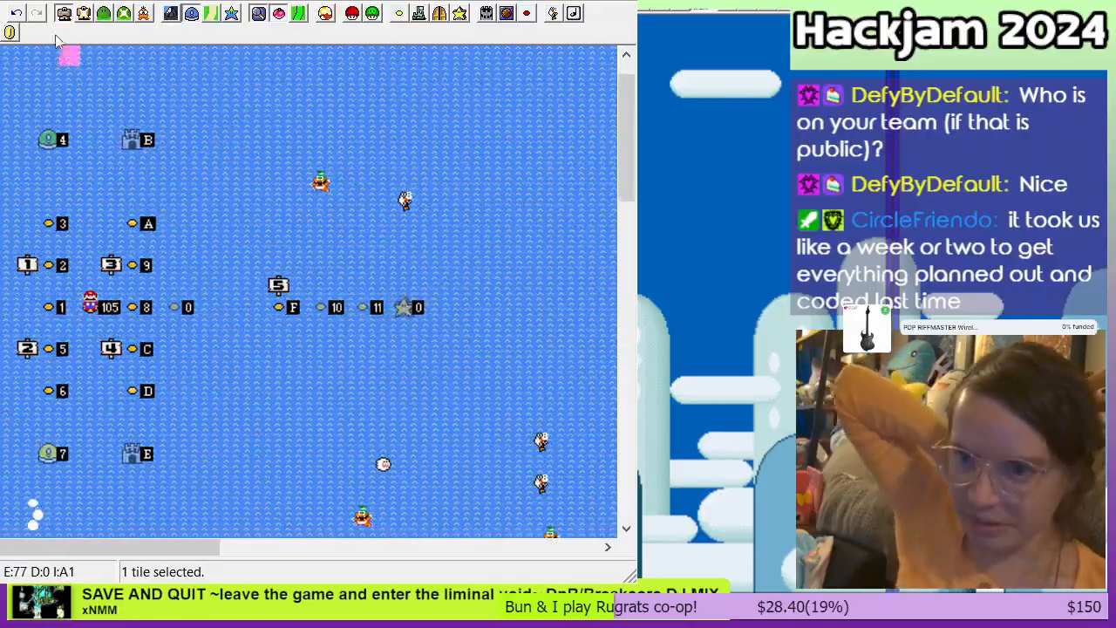
click(64, 13)
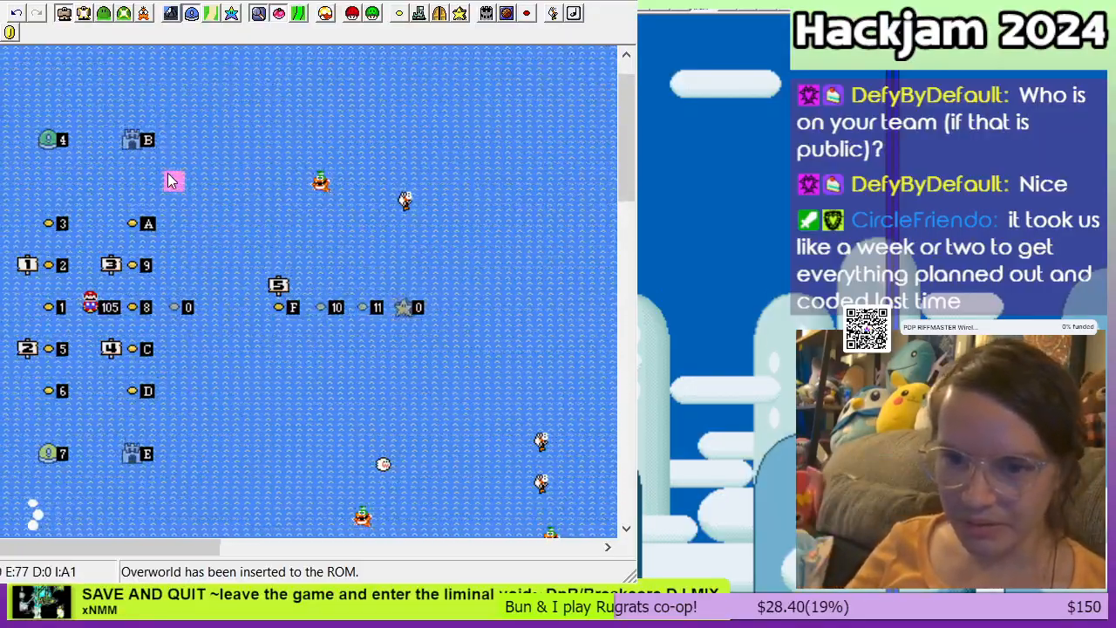
Step: Place a sign 6 tile just northeast of the star in the Bowser submap
scroll(170, 179, down, 10)
scroll(162, 174, up, 6)
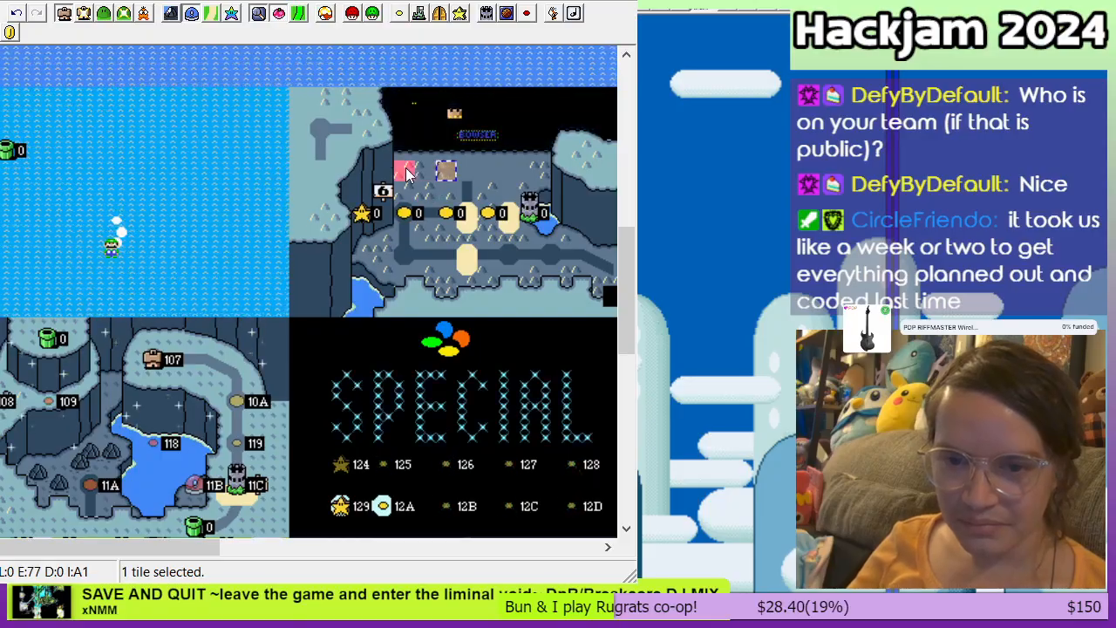
Step: Delete the two stray star event tiles just south of the main map row with levels F, 10 and 11
scroll(405, 170, up, 6)
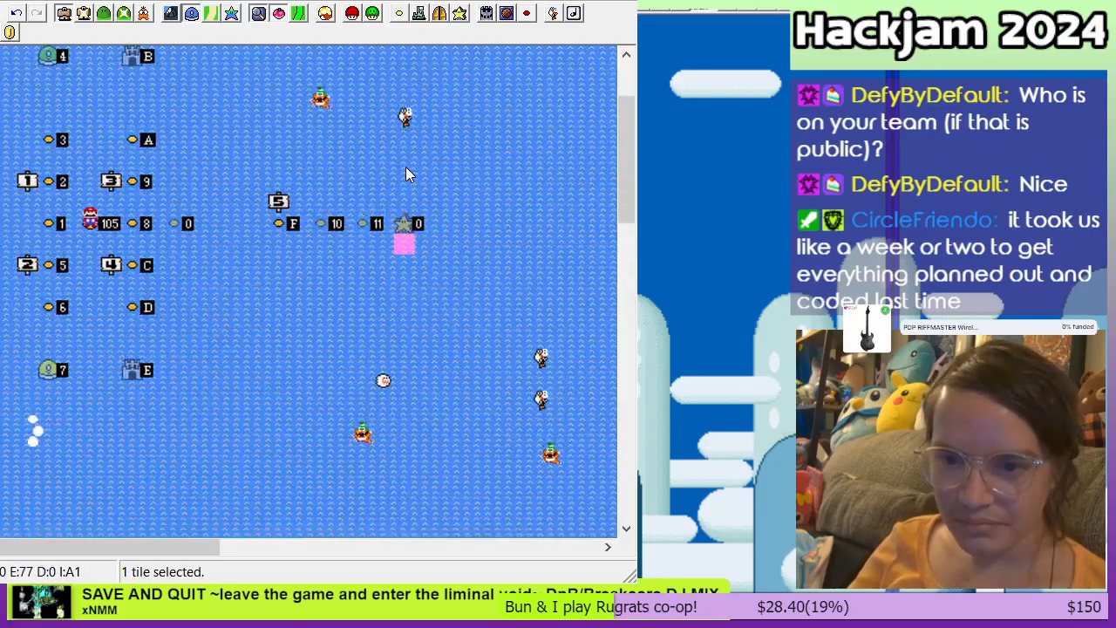
scroll(405, 172, up, 2)
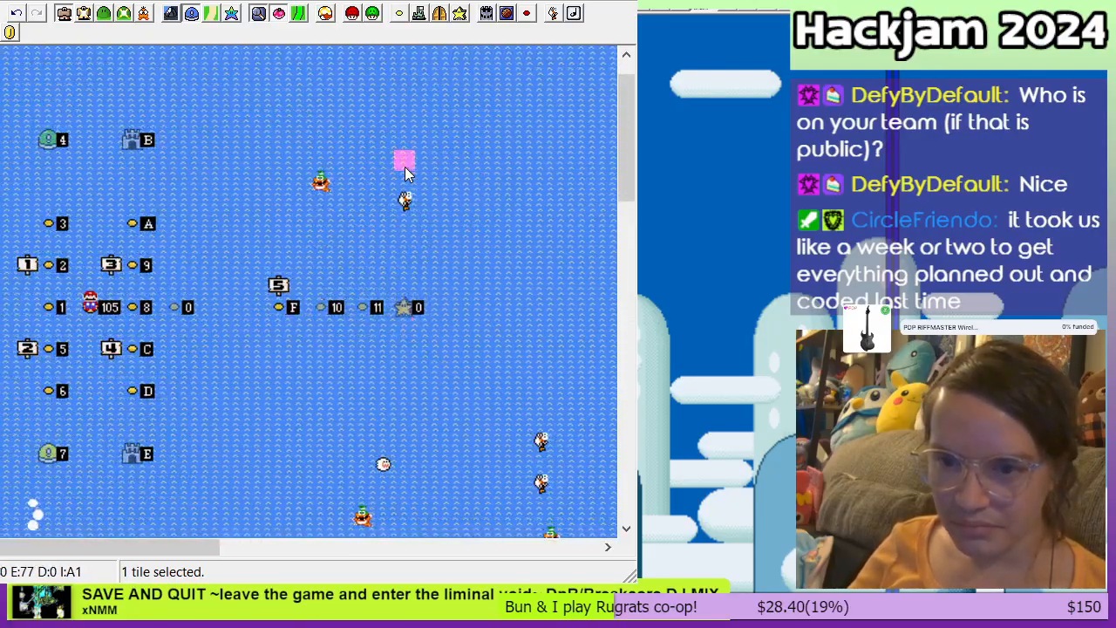
click(85, 13)
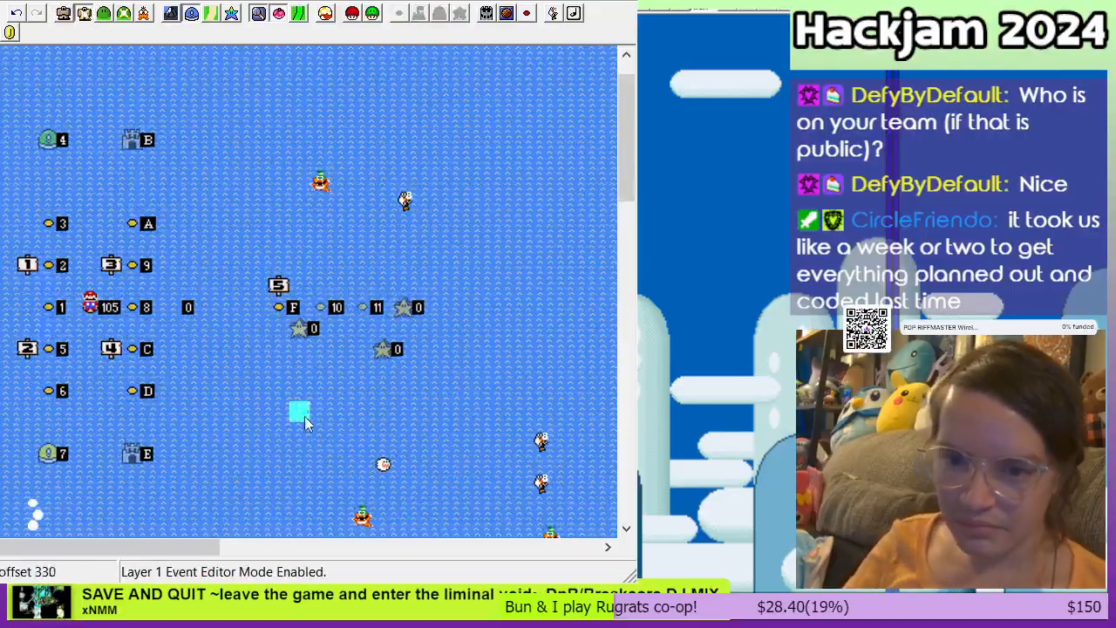
drag(293, 316, 398, 395)
key(Delete)
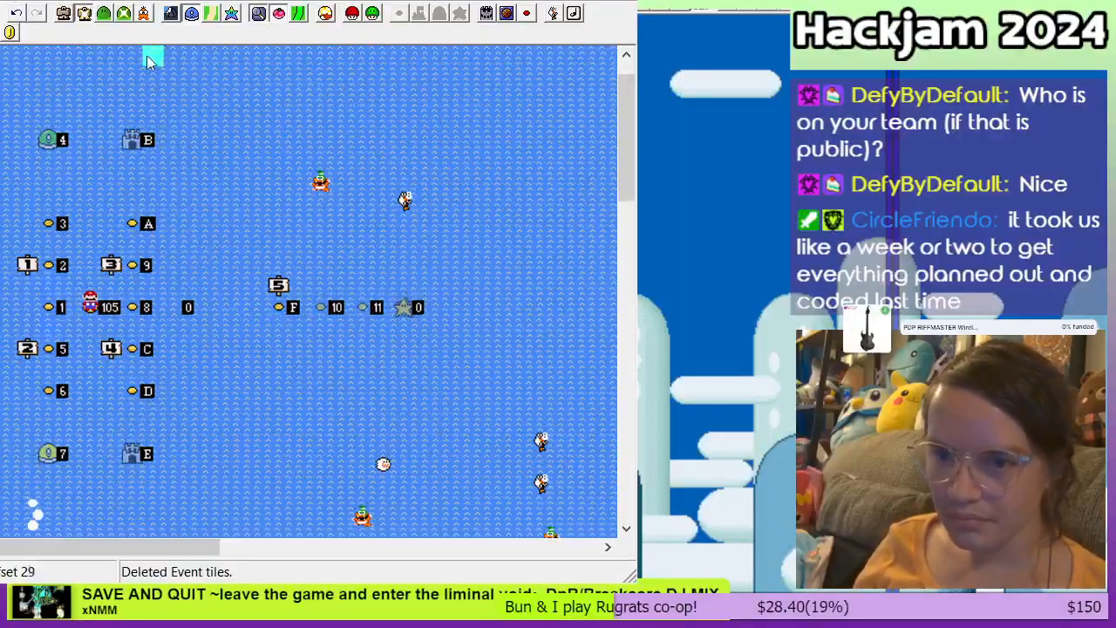
Step: Show the path tiles, delete the event 0x0 path tile between levels 1 and 105, and save the overworld to the ROM
key(ctrl+s)
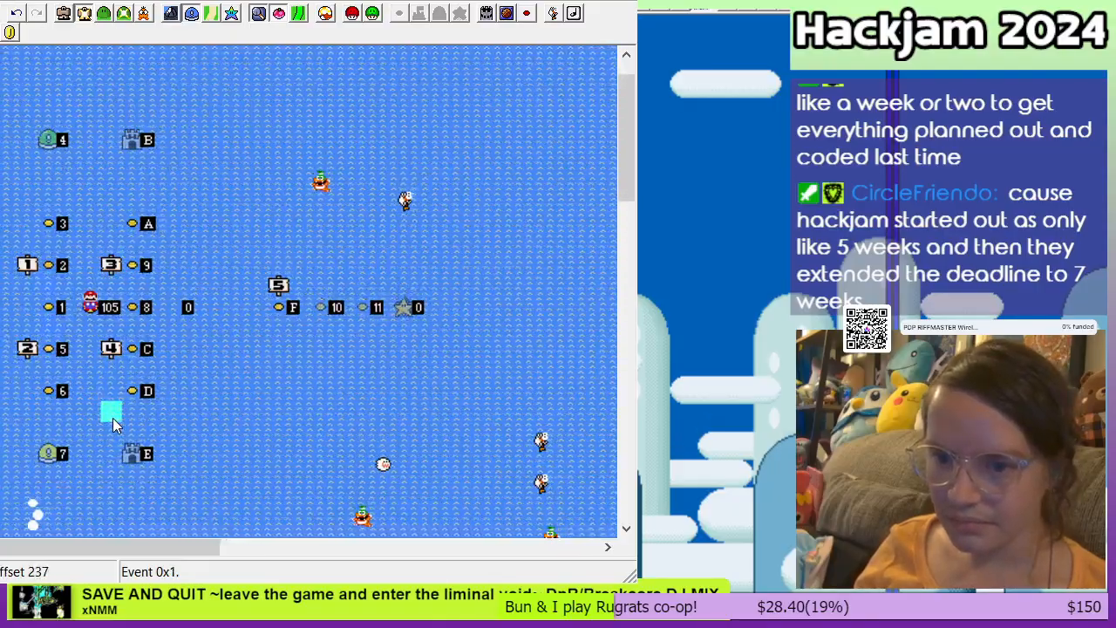
click(298, 14)
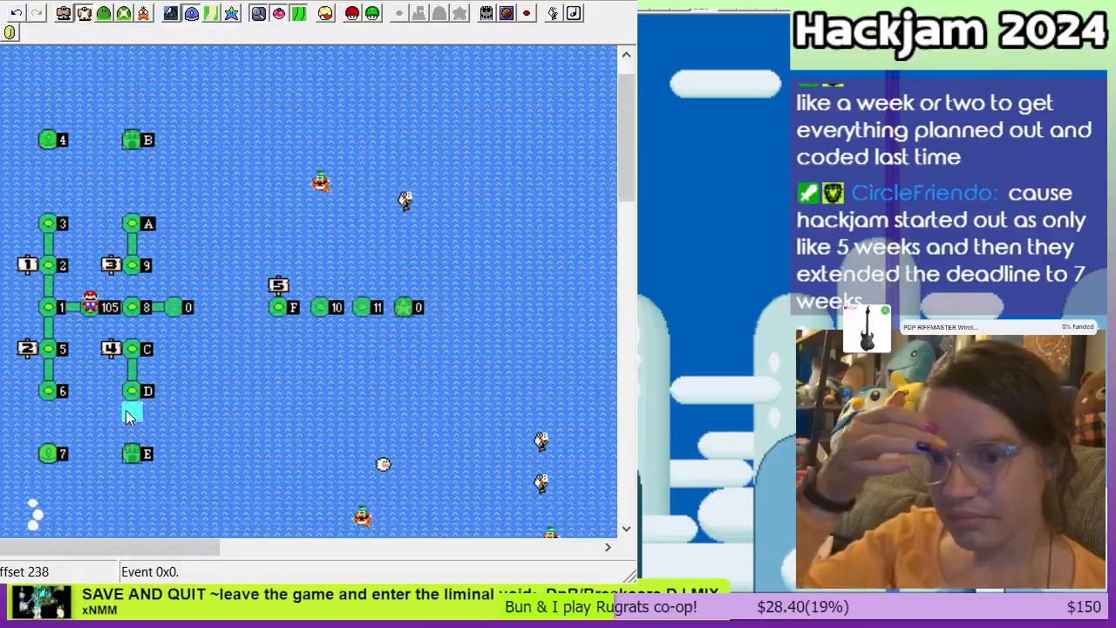
click(70, 311)
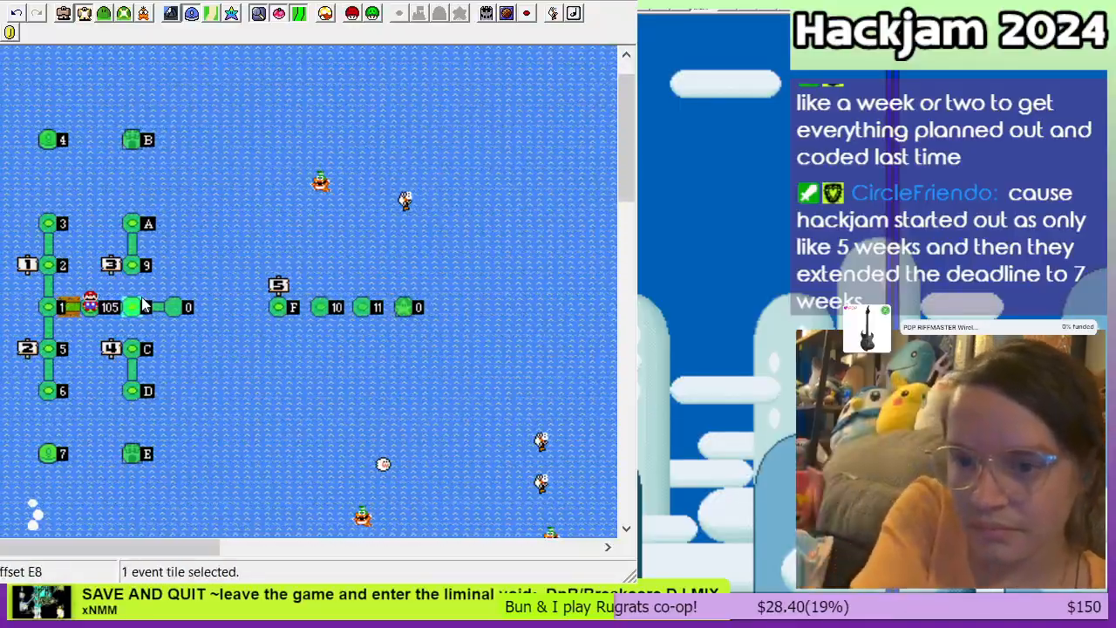
key(Delete)
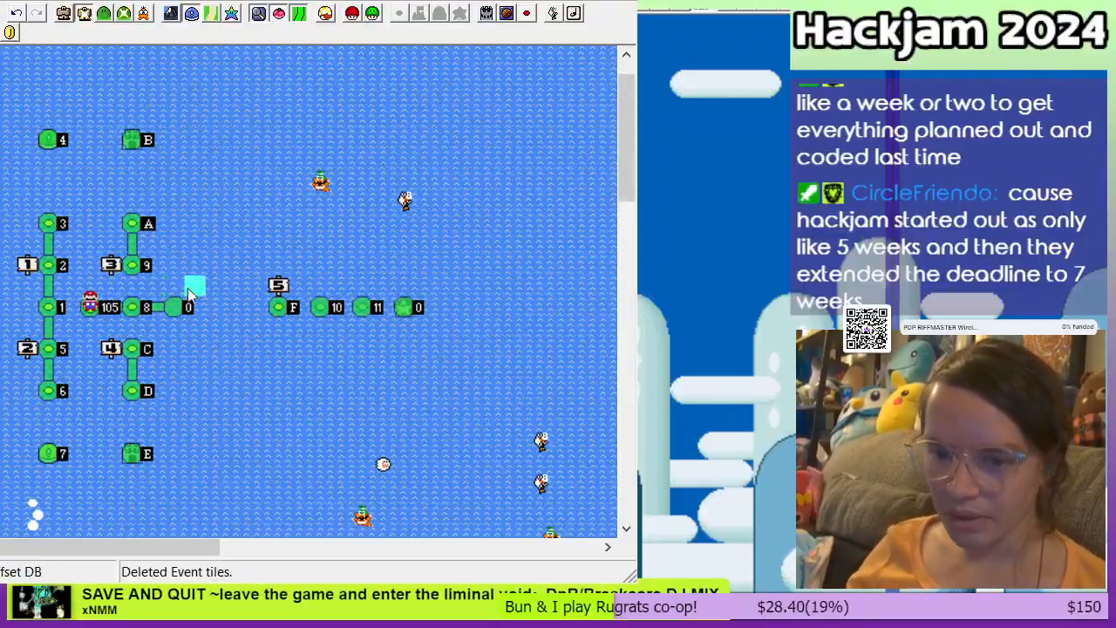
key(ctrl+s)
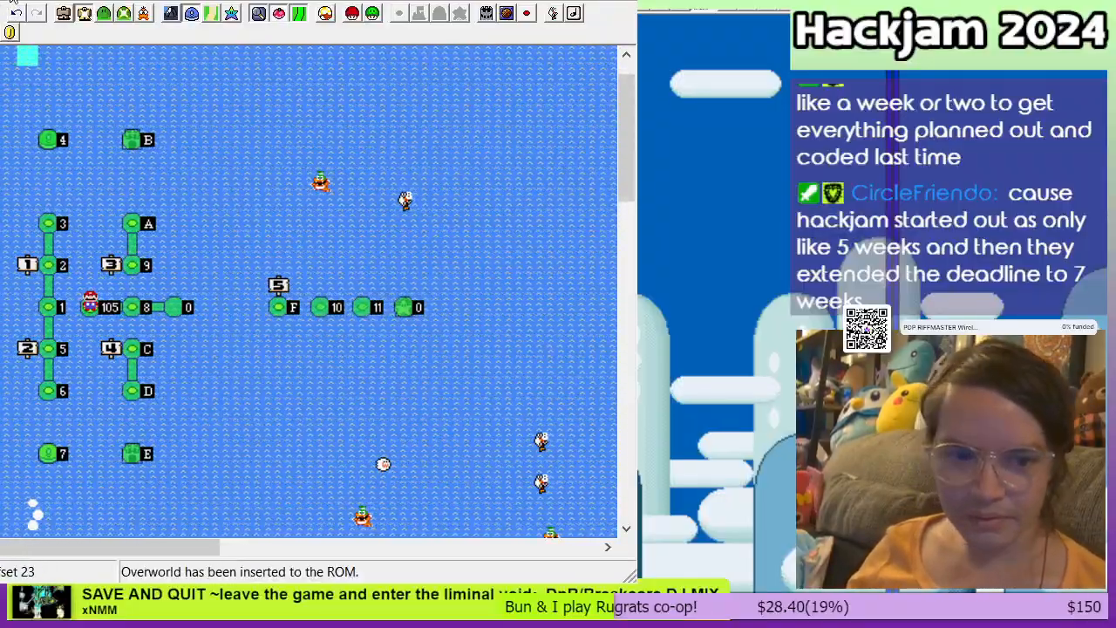
Step: Place a horizontal path event tile between levels 1 and 105 in event 0x0
key(Page_Down)
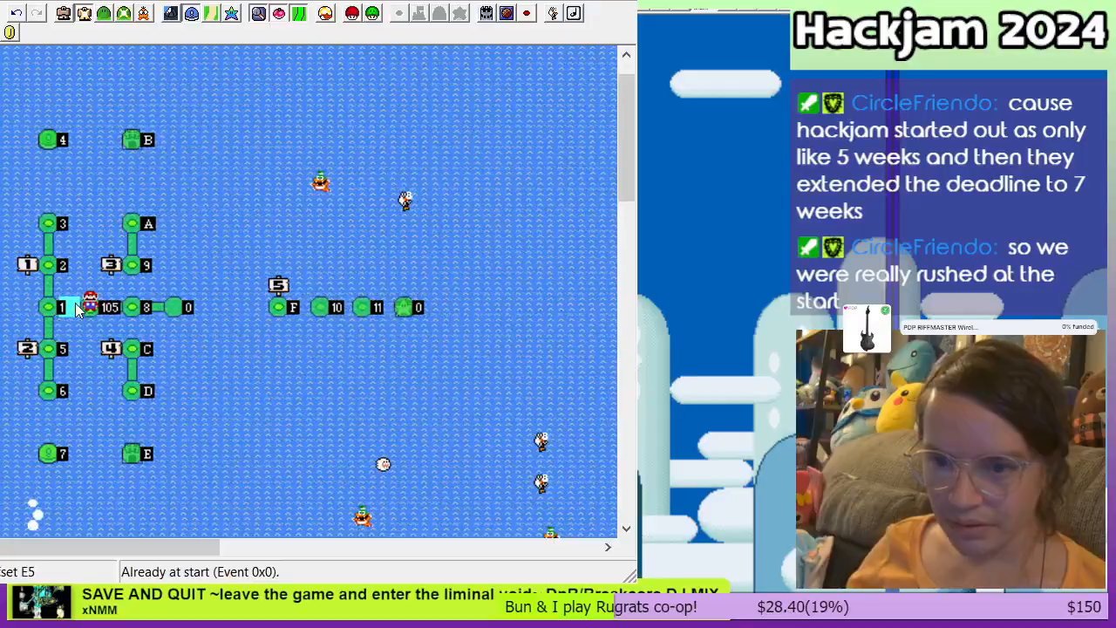
click(109, 307)
key(Delete)
key(Delete)
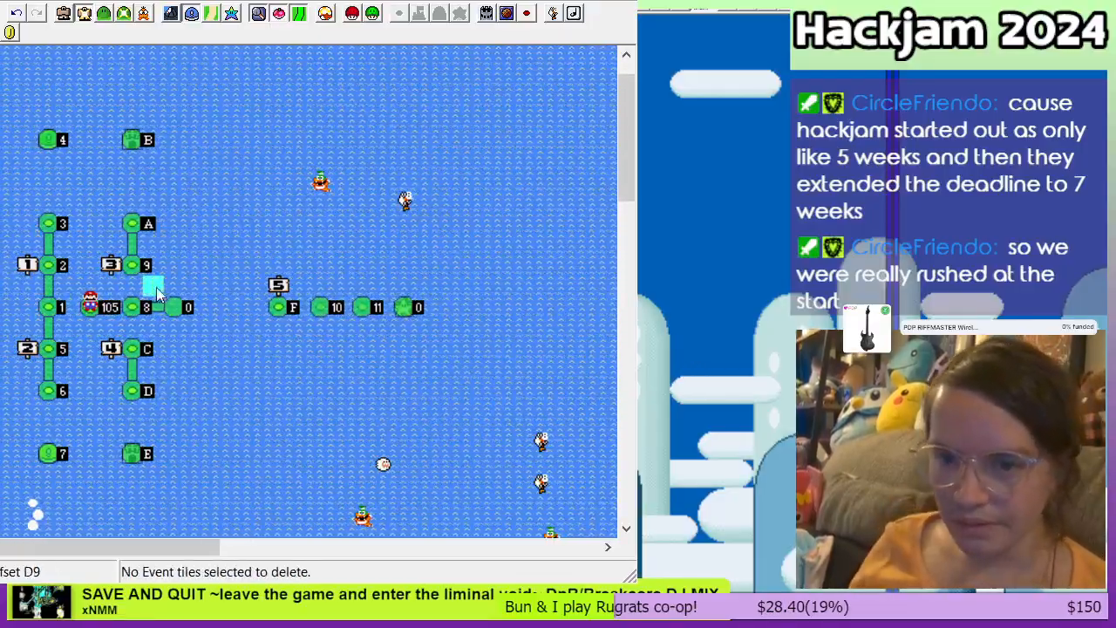
right_click(72, 312)
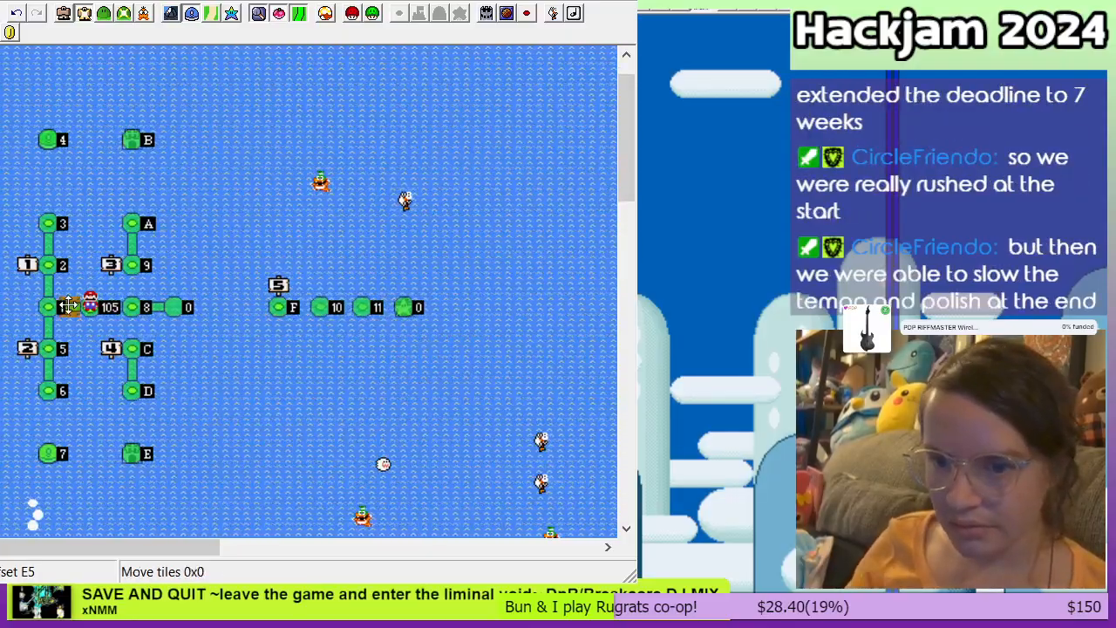
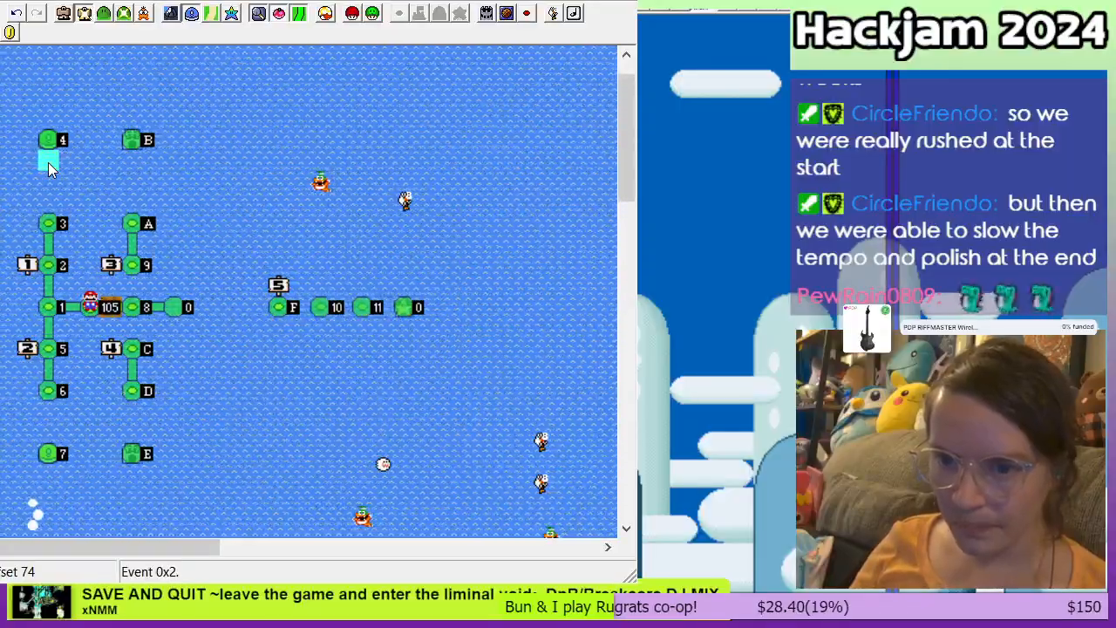
click(48, 162)
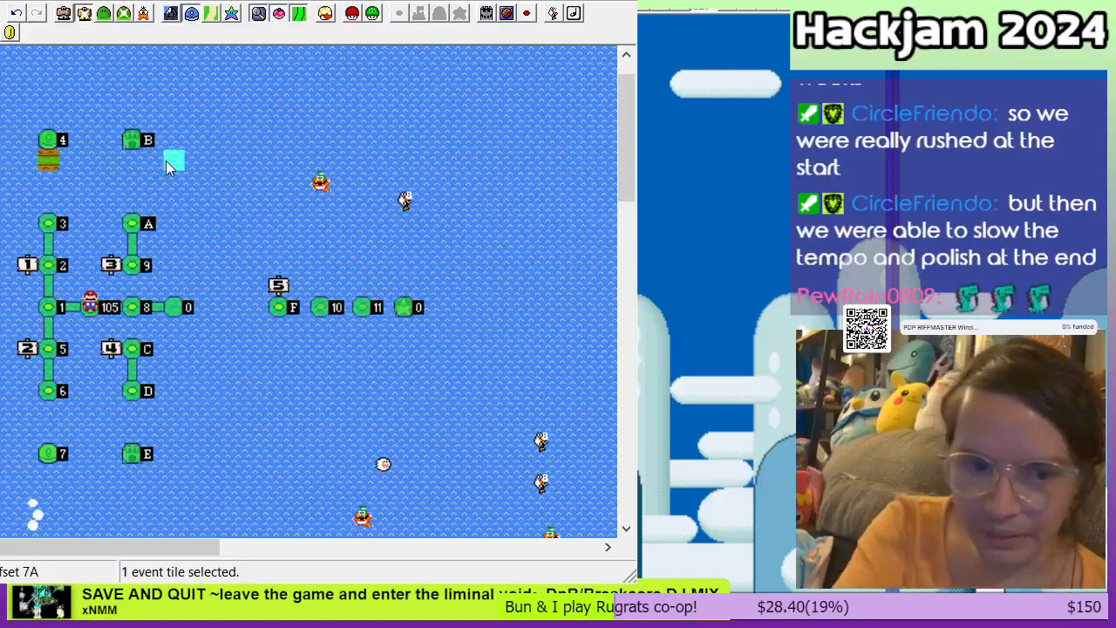
key(Delete)
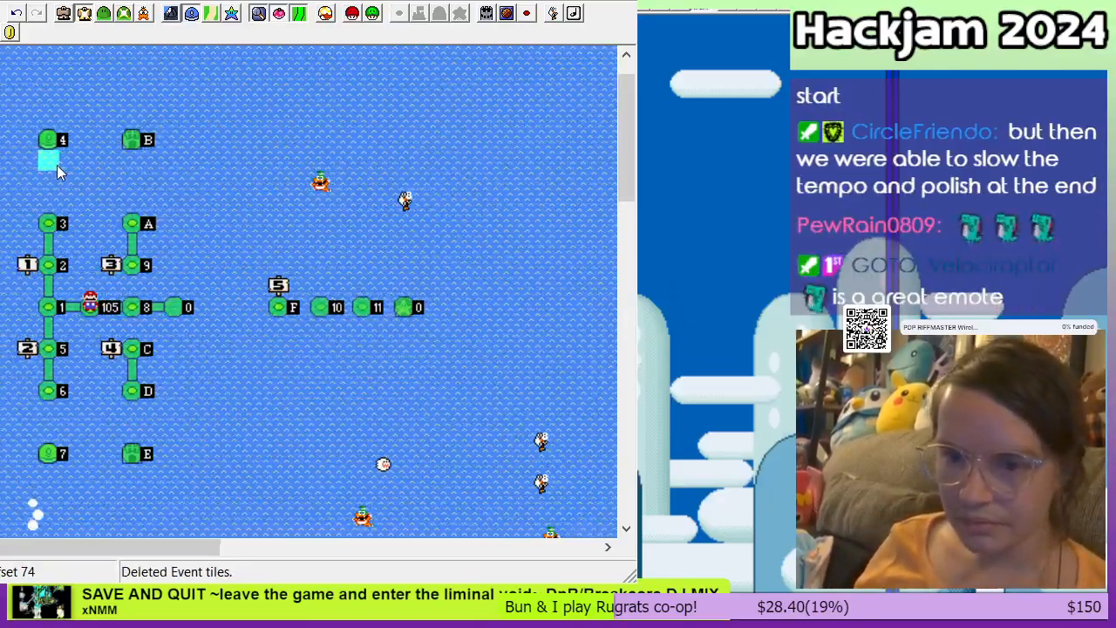
key(ctrl+z)
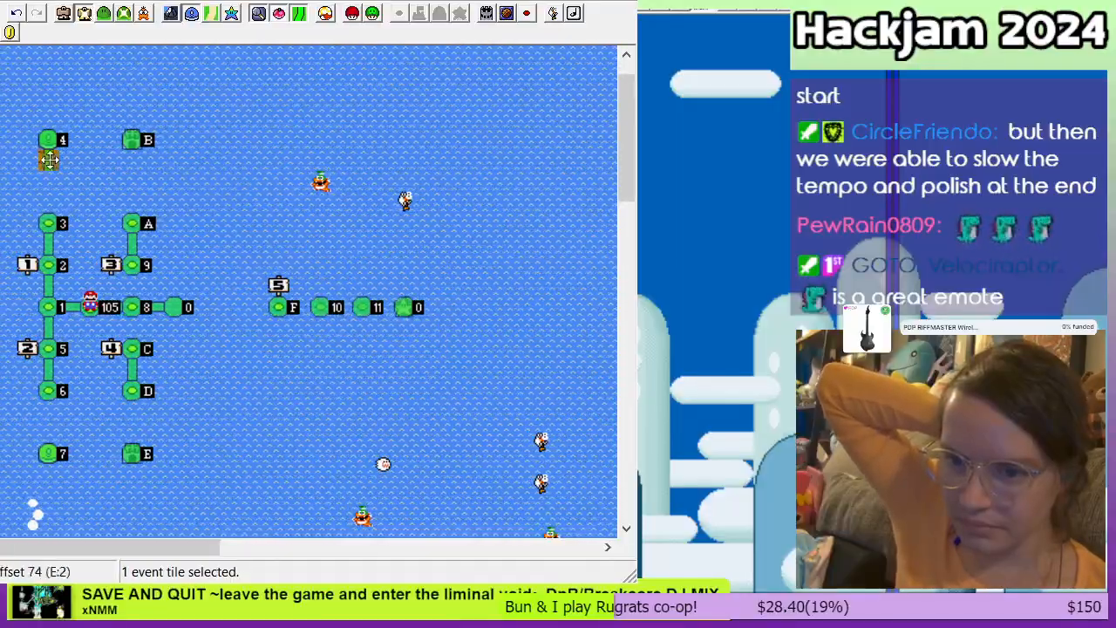
key(Delete)
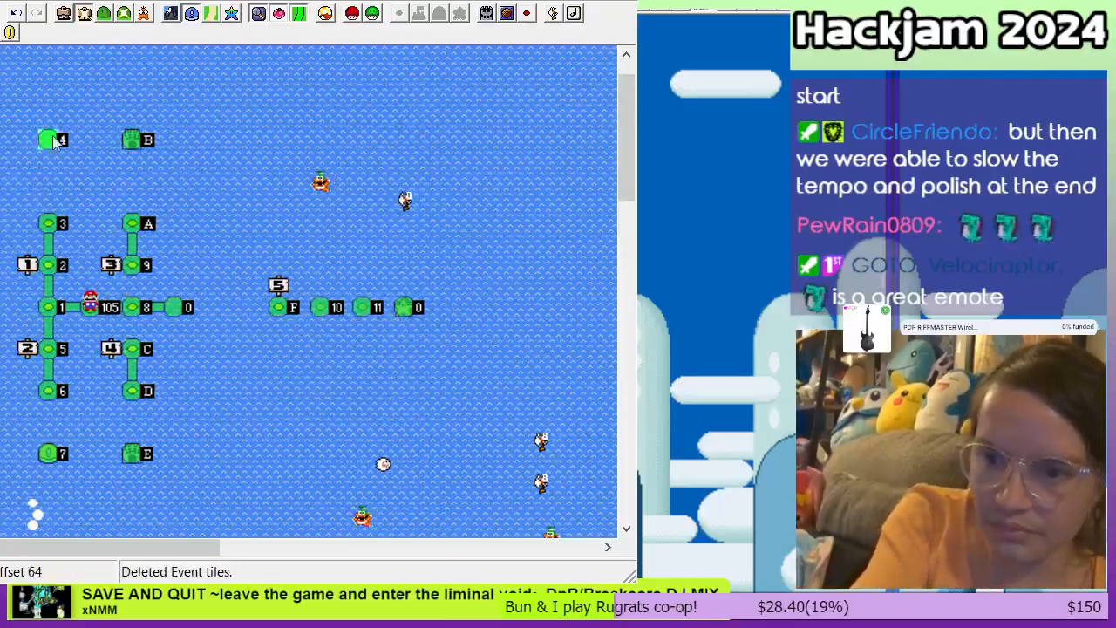
Step: Move the level 4 and level B tiles one tile south and save the overworld to the ROM
click(63, 13)
click(48, 139)
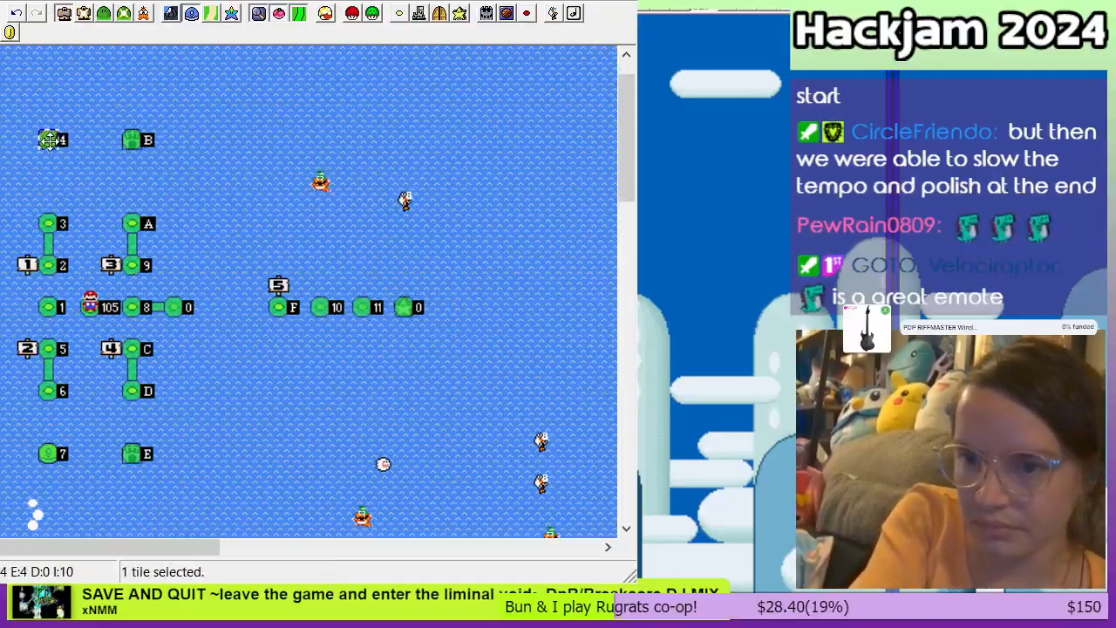
drag(48, 139, 48, 157)
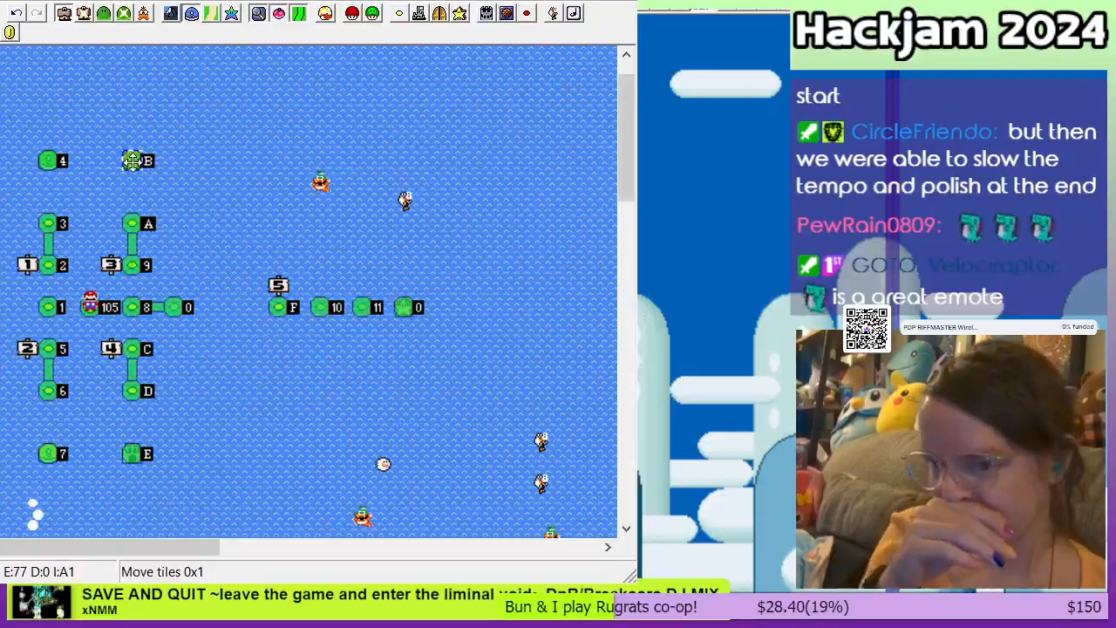
click(49, 454)
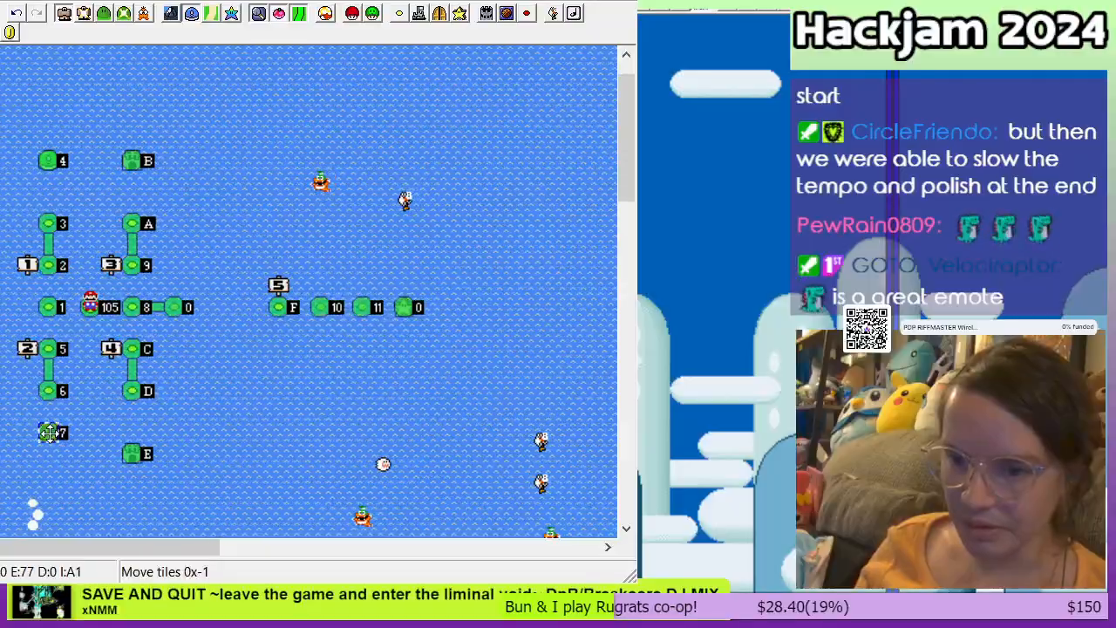
drag(49, 432, 50, 453)
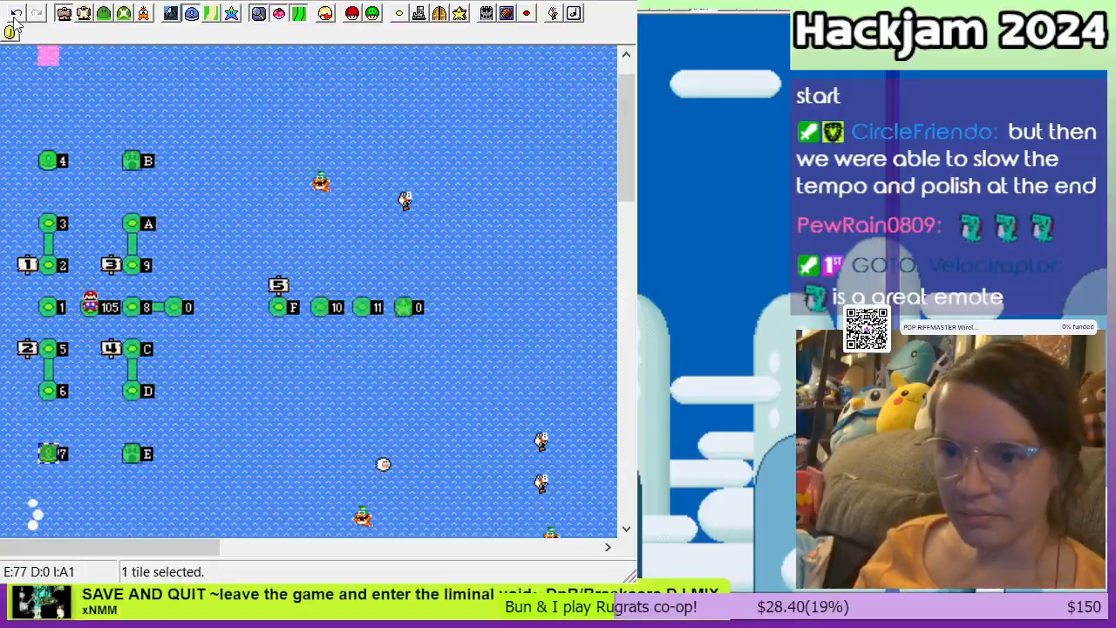
key(ctrl+s)
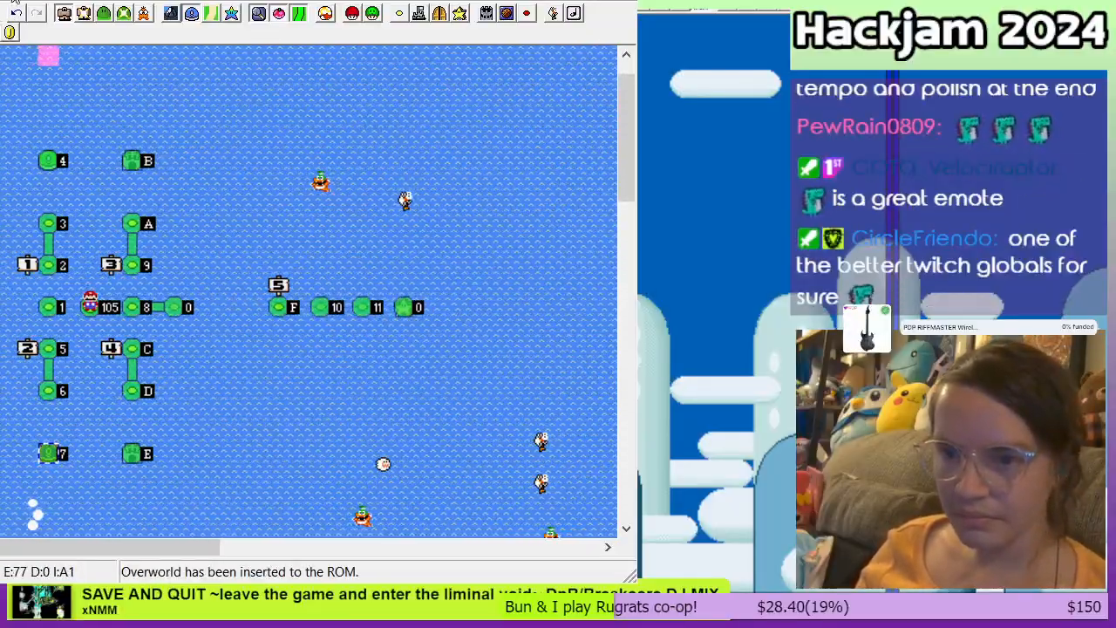
Step: Replace the fixed path just east of level 8 with a horizontal path event tile in event 0x1
click(84, 14)
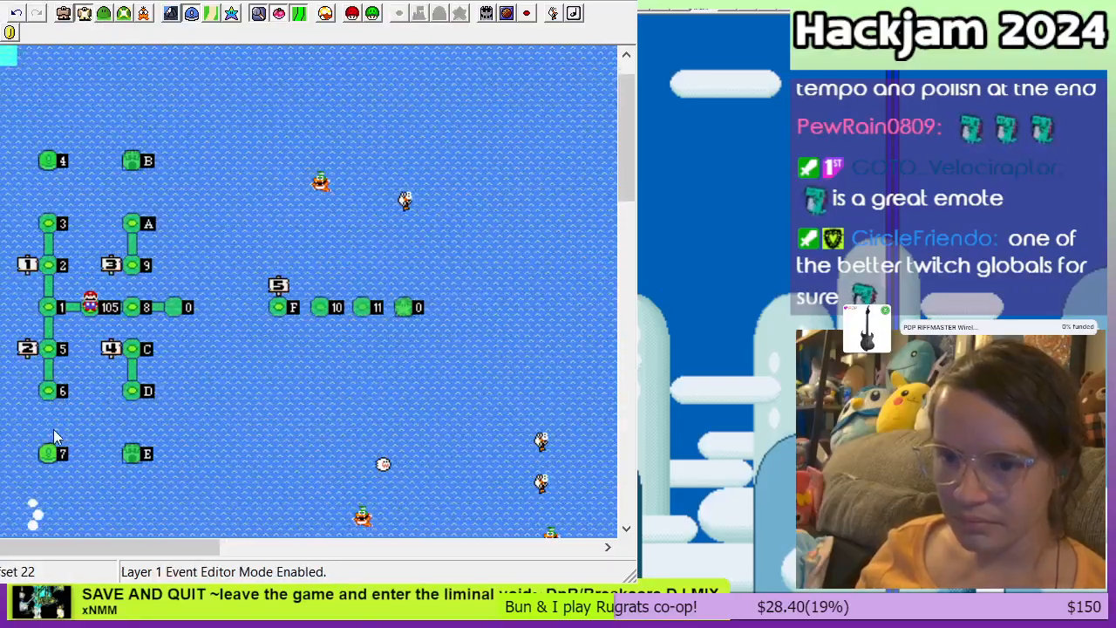
key(Page_Up)
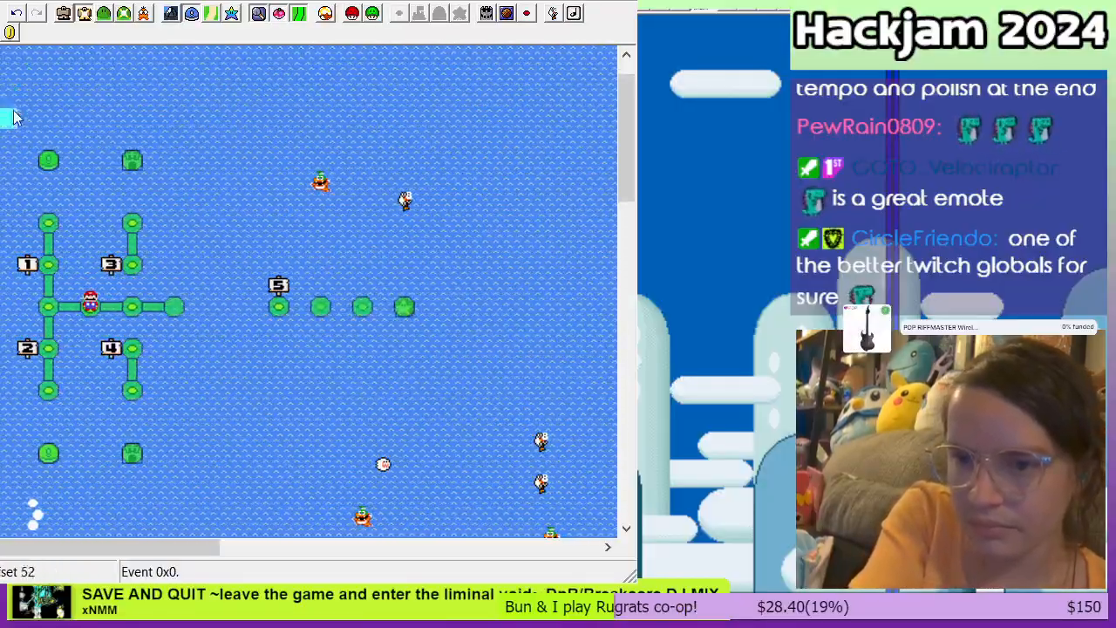
click(63, 13)
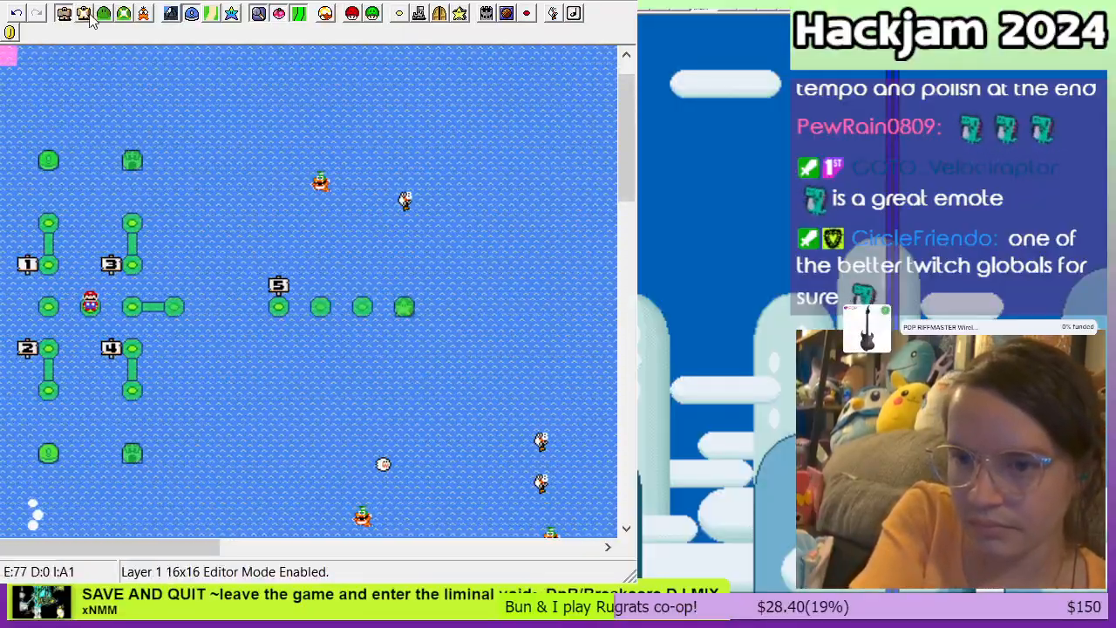
click(85, 14)
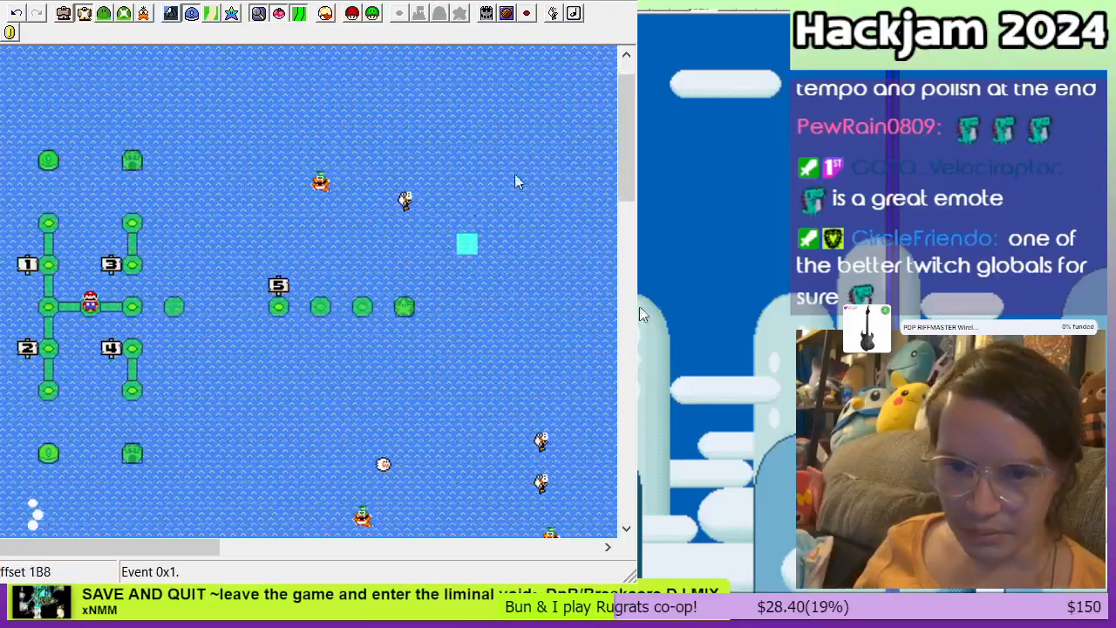
click(150, 305)
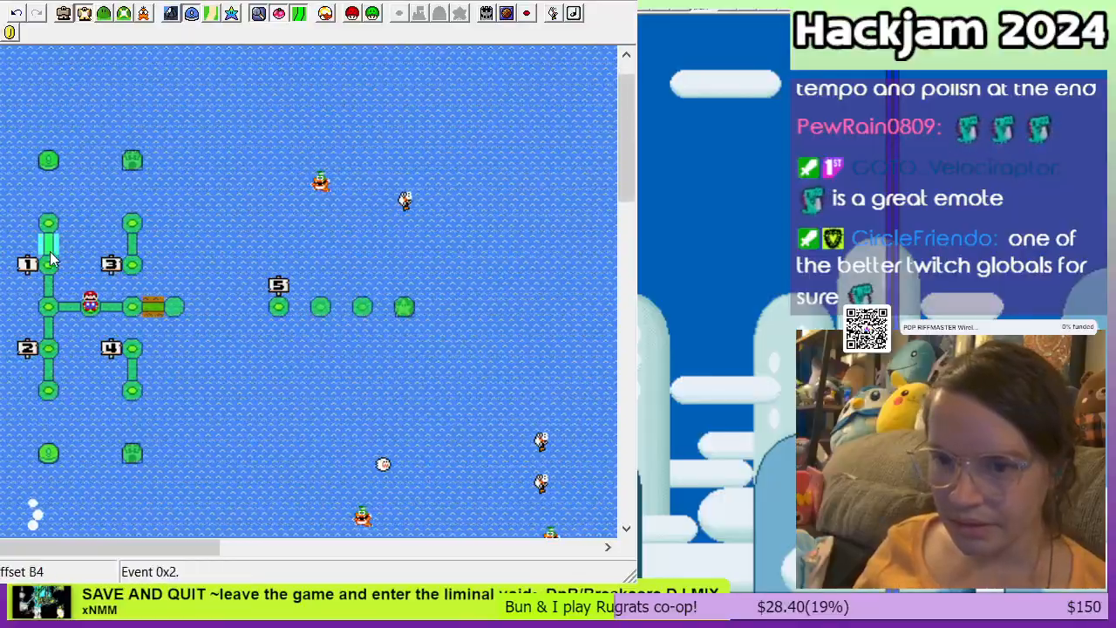
click(481, 132)
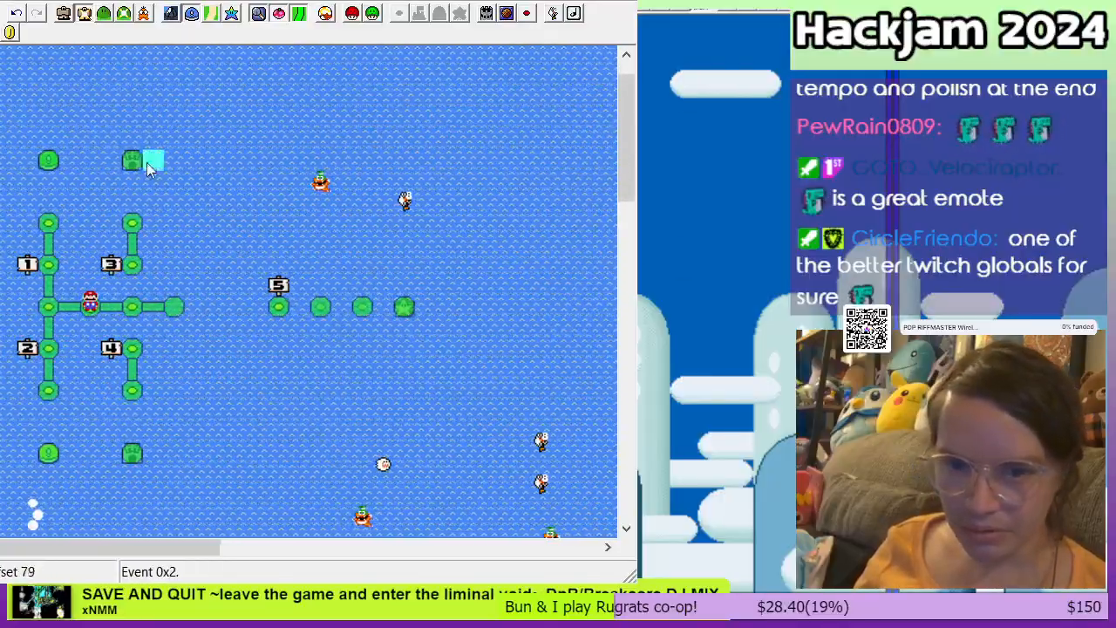
Step: Place vertical path event tiles in the gap between level 4 and level 3
click(48, 177)
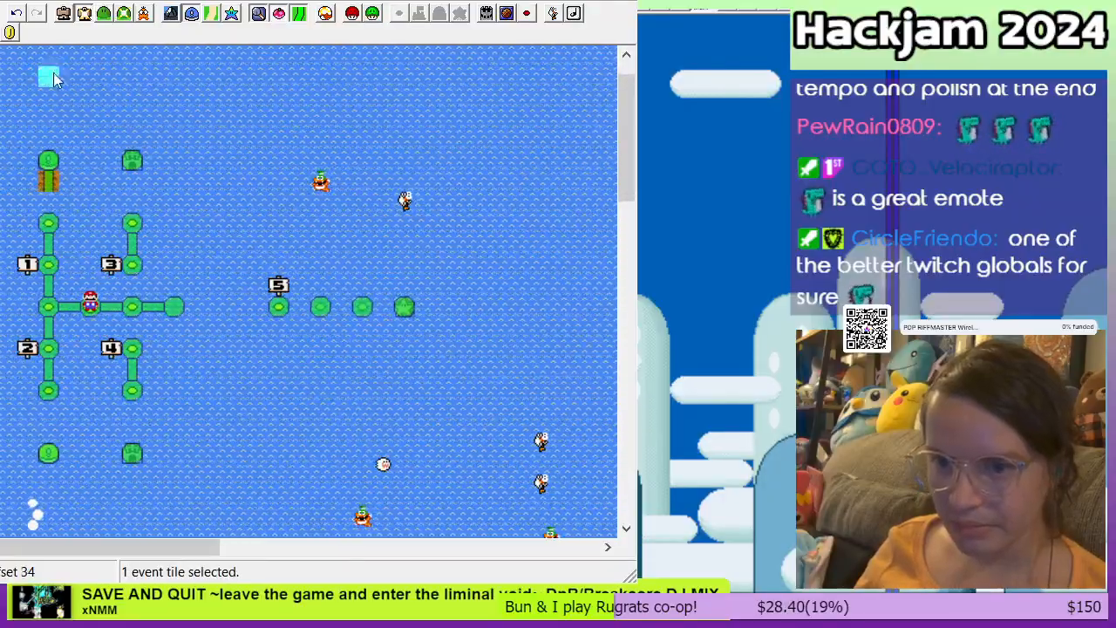
key(ctrl+s)
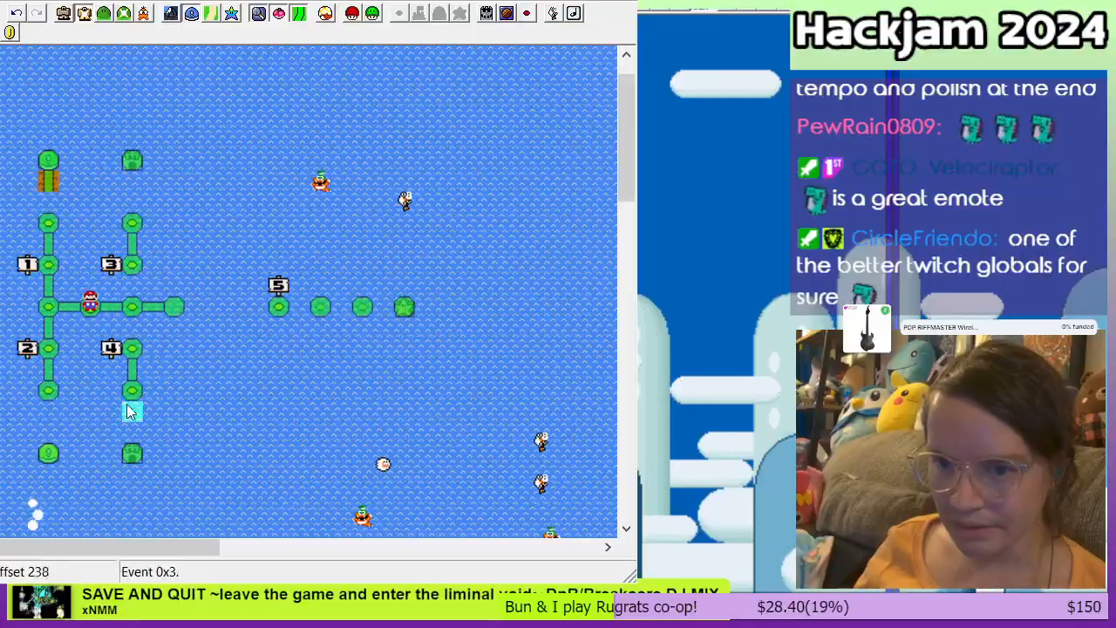
drag(47, 184, 47, 205)
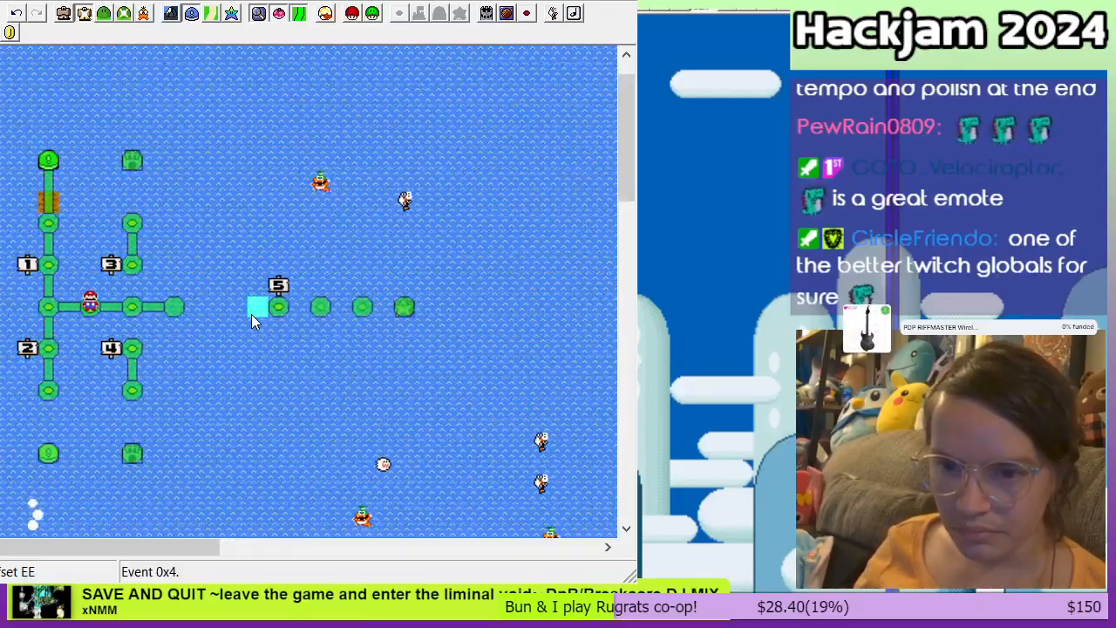
Step: Move the 7x2 block from sign 5 to the star five tiles east and extend the level 0 row with four more level tiles
click(68, 16)
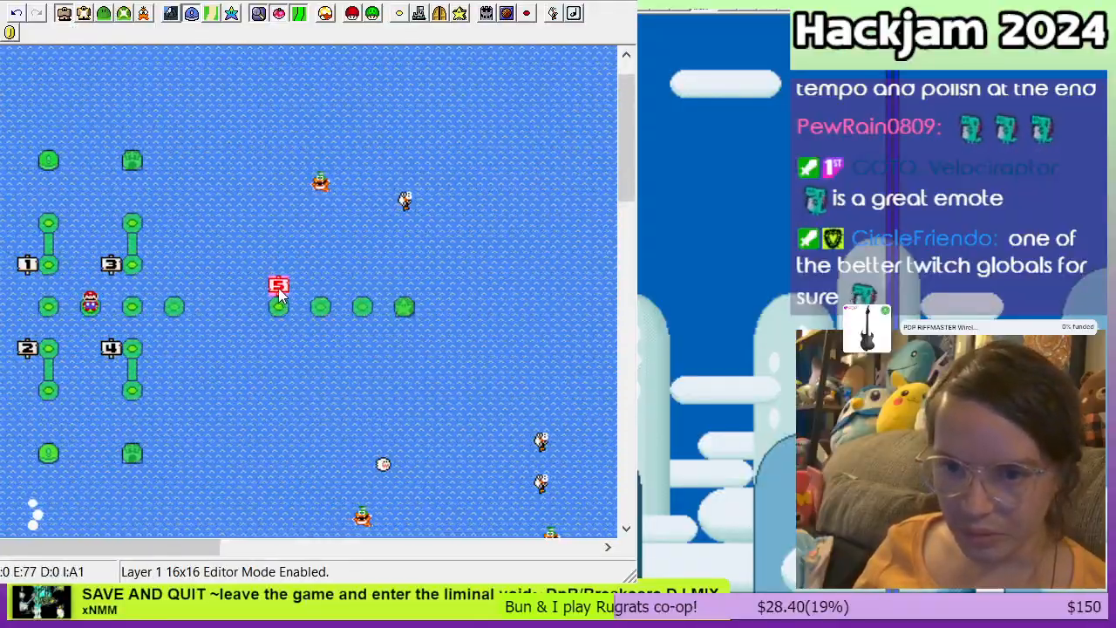
drag(277, 285, 404, 318)
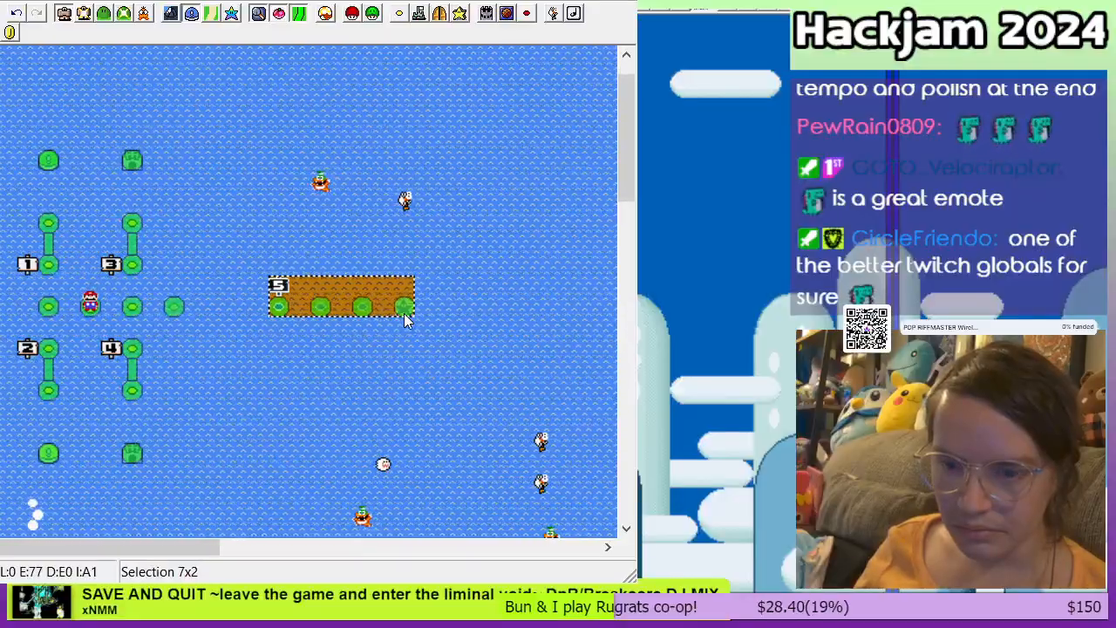
drag(405, 314, 359, 302)
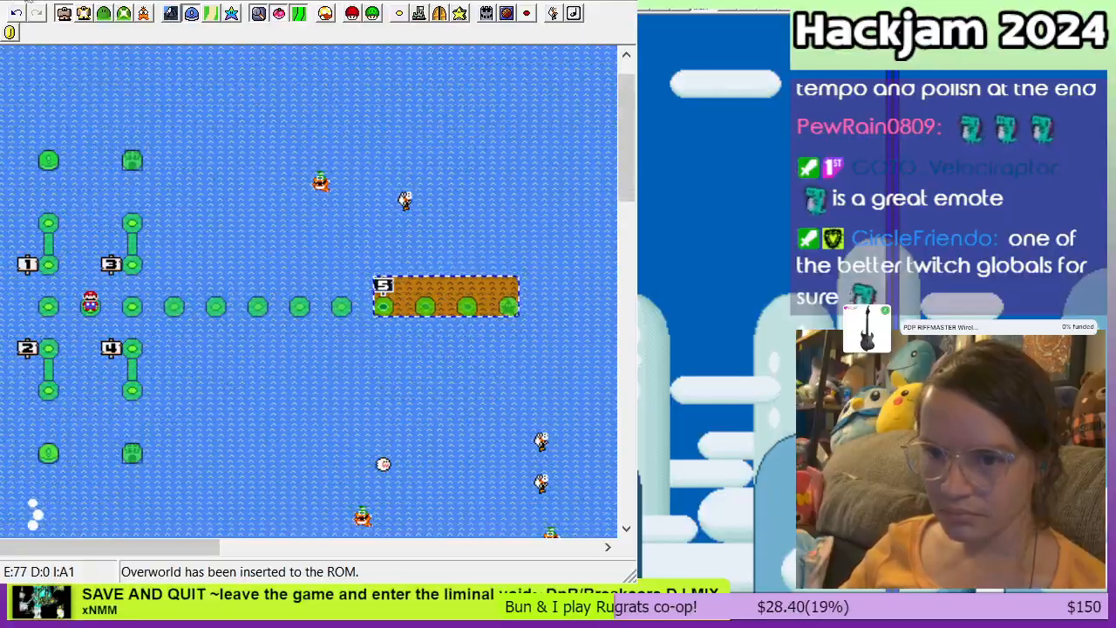
Step: Delete the misplaced sign 5 event tile and place a horizontal path event tile between the first two level 0 tiles
click(83, 14)
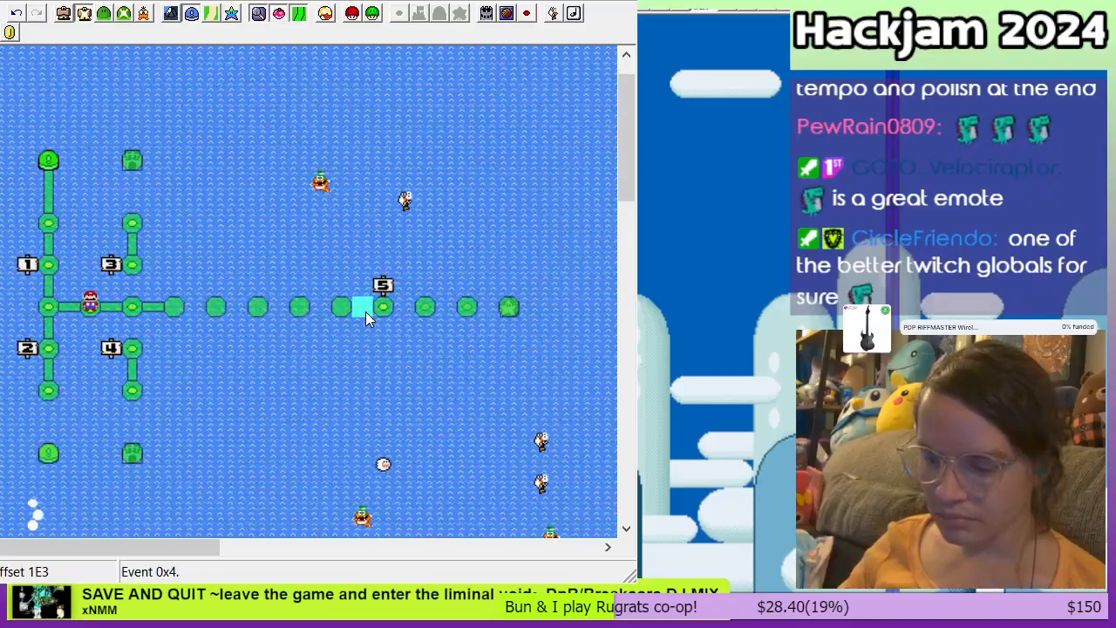
right_click(193, 304)
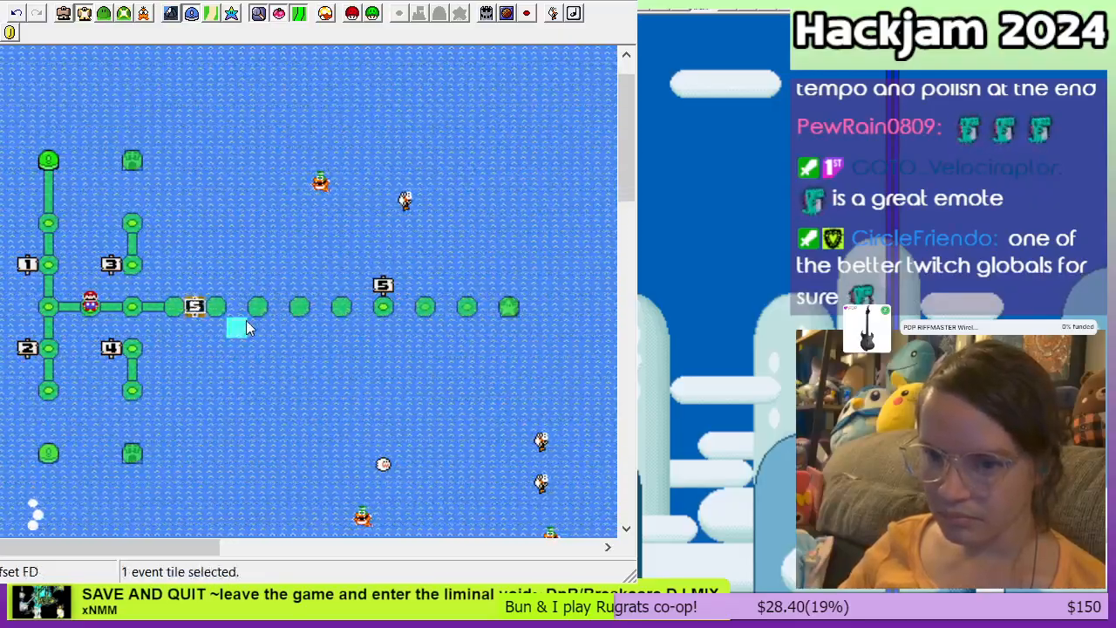
key(Delete)
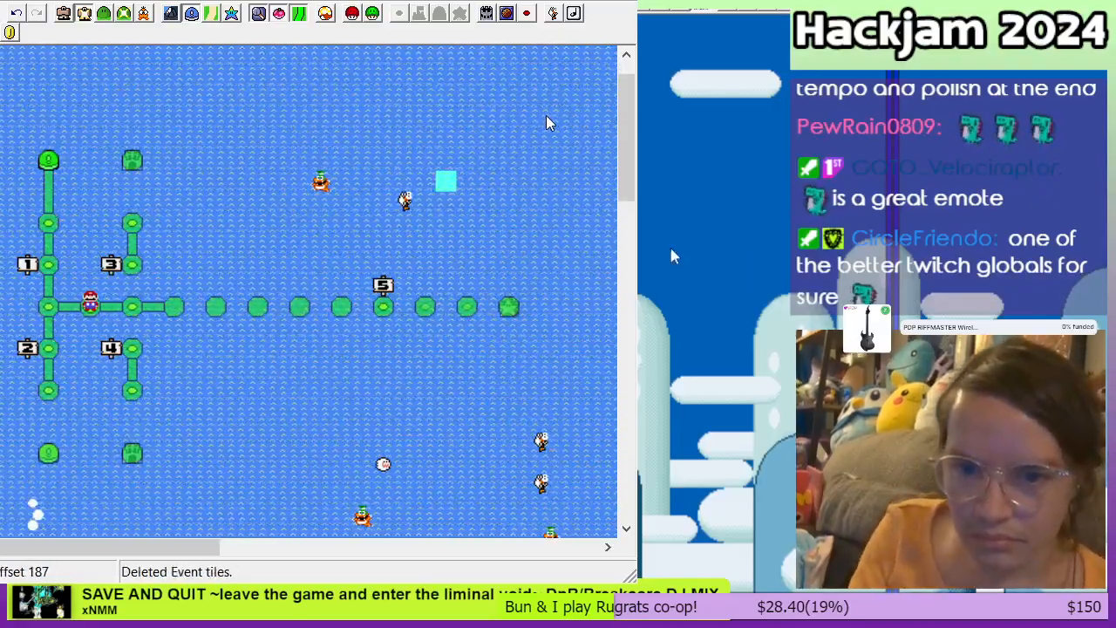
right_click(192, 307)
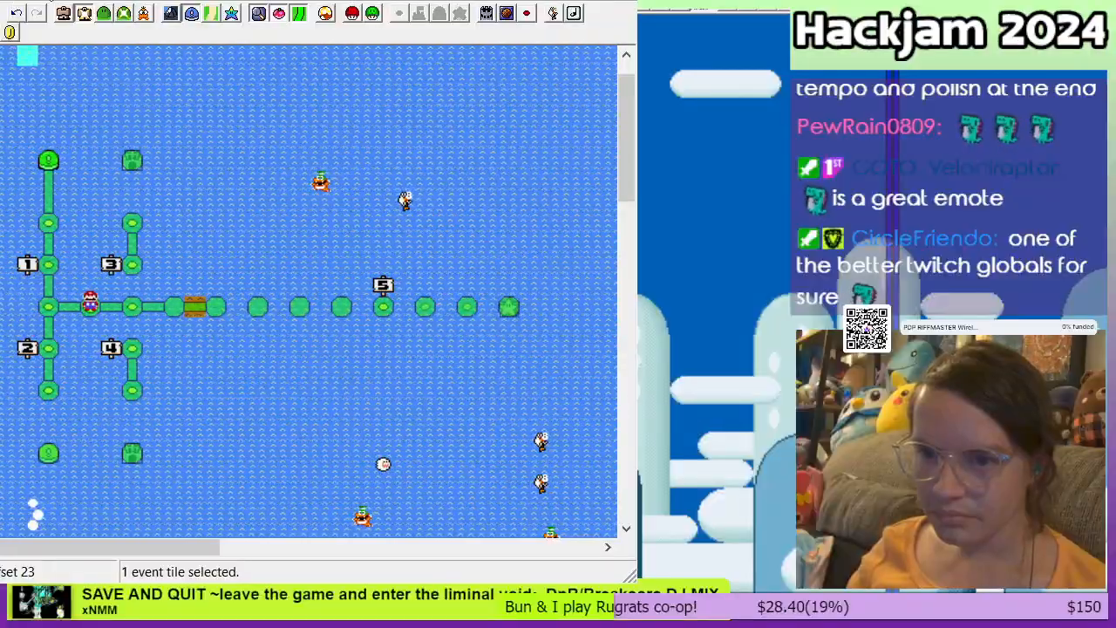
click(127, 22)
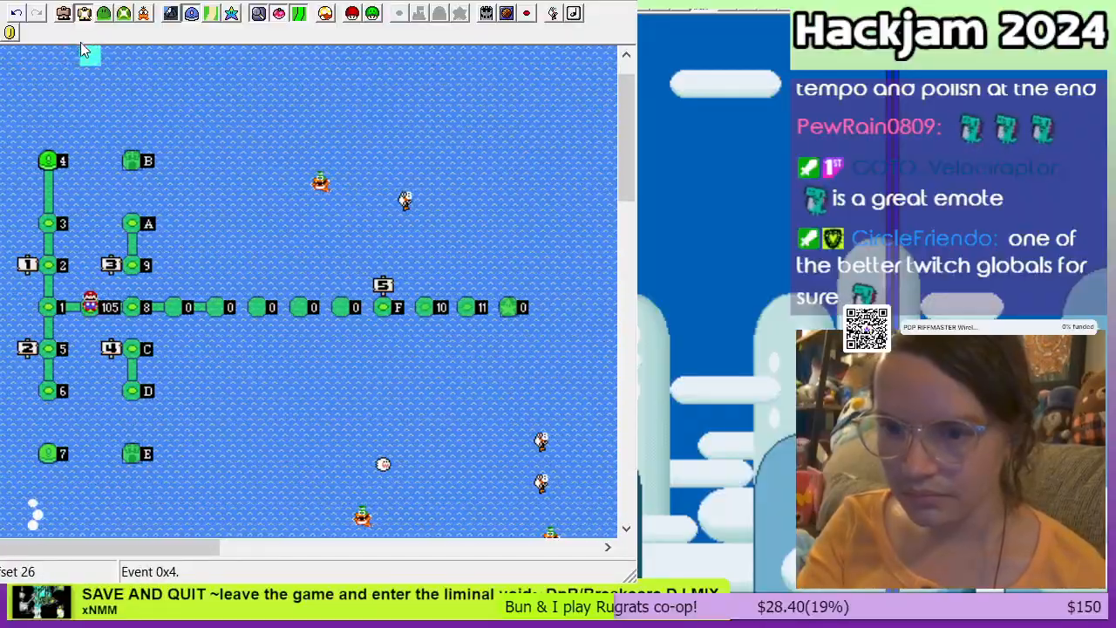
click(44, 186)
key(Delete)
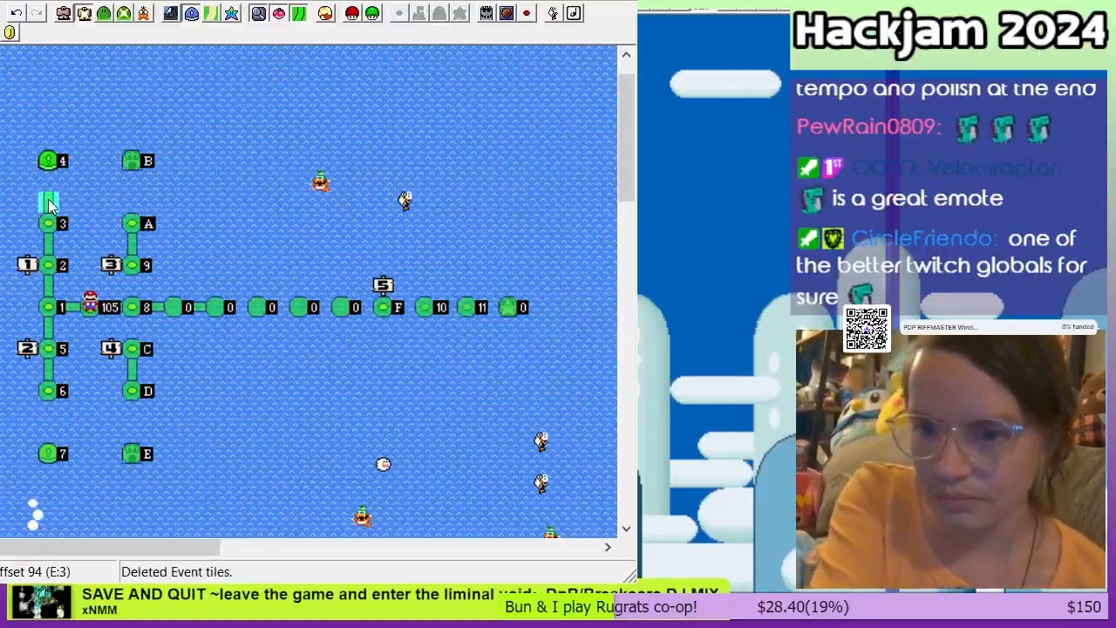
click(49, 205)
key(Delete)
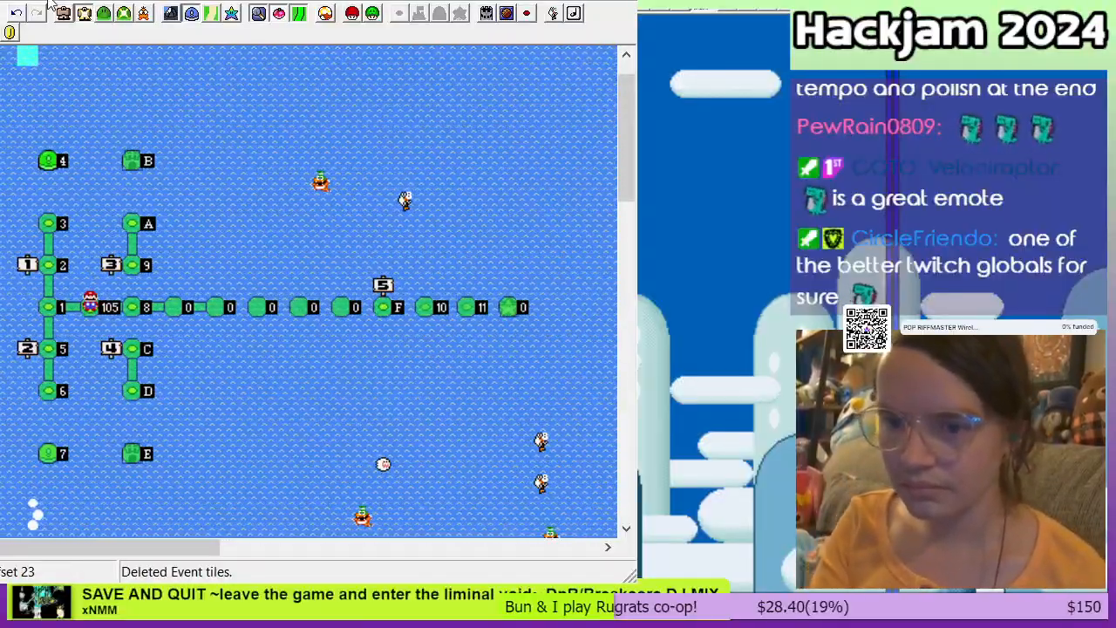
key(ctrl+z)
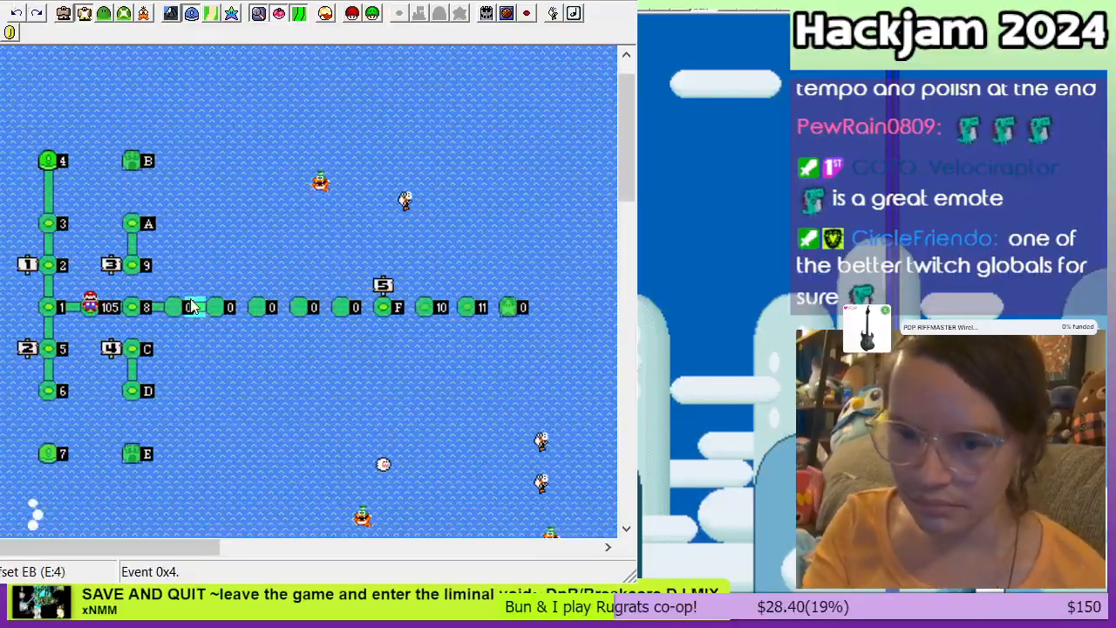
Step: Delete the horizontal event tile between the first two level 0 tiles and the vertical path event tiles between levels 4 and 3
click(218, 346)
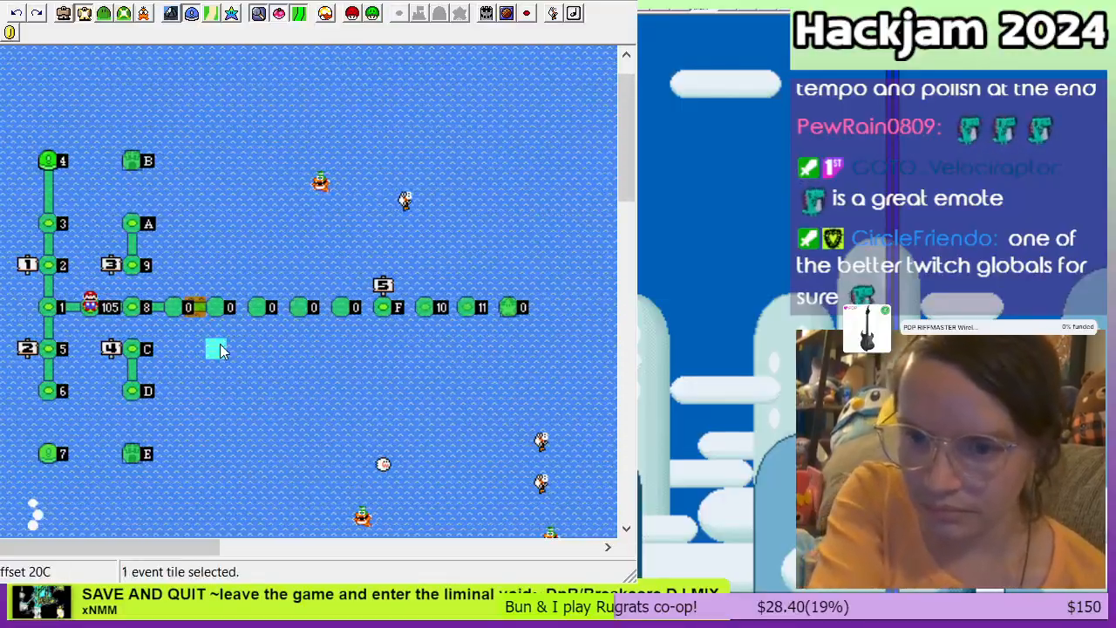
key(Delete)
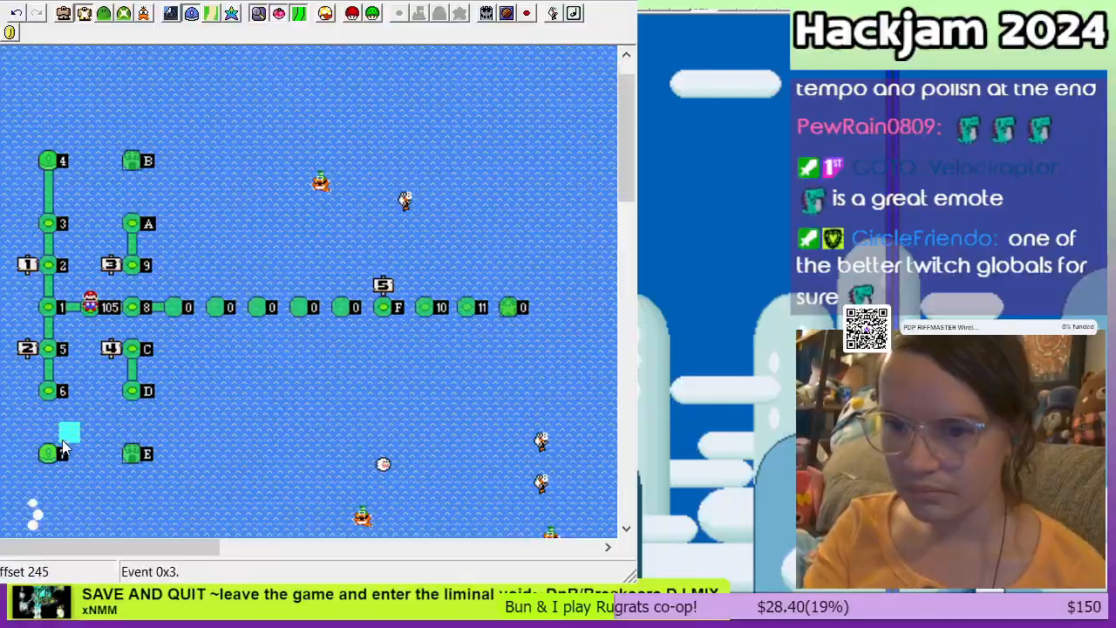
click(54, 192)
key(Delete)
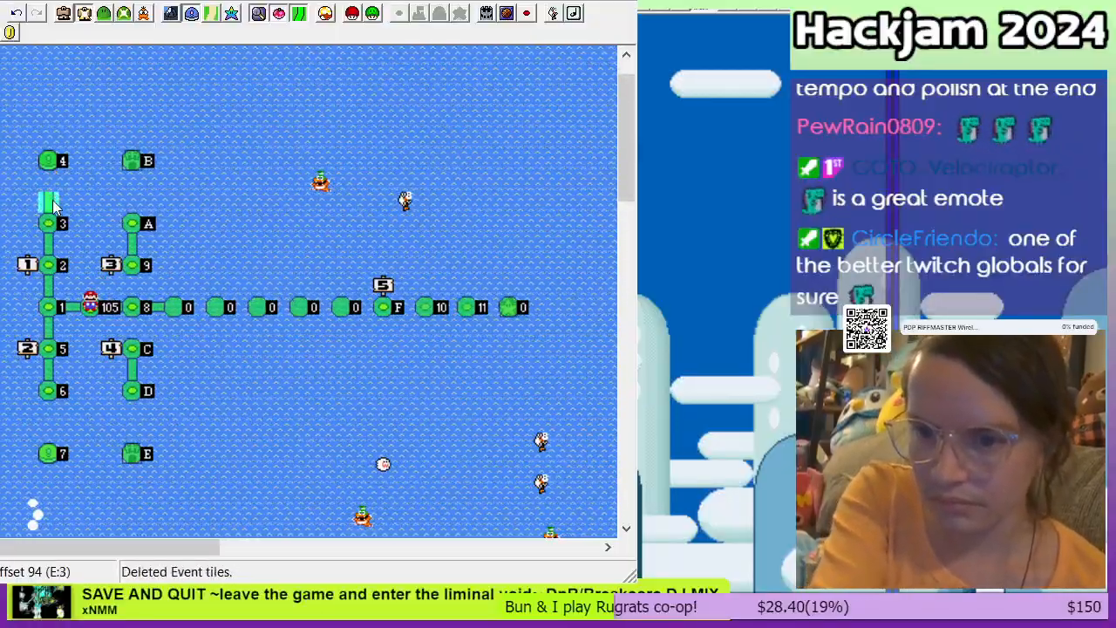
click(53, 204)
key(Delete)
Step: Move the 5x1 block holding levels 4 and B two tiles north in Layer 1 16x16 editor mode
drag(51, 160, 138, 158)
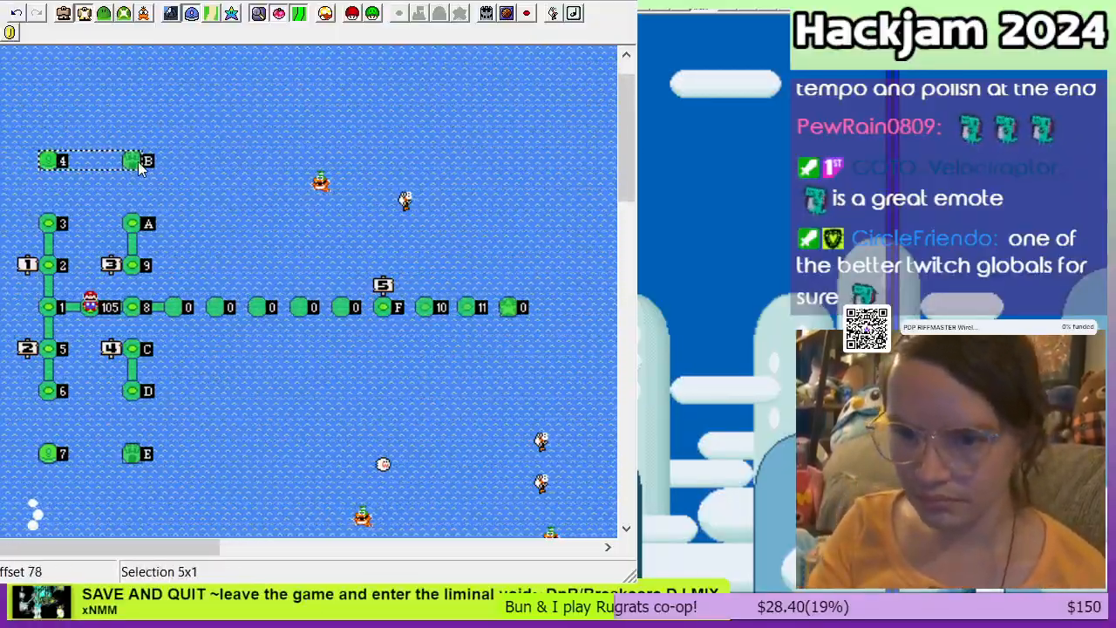
click(64, 14)
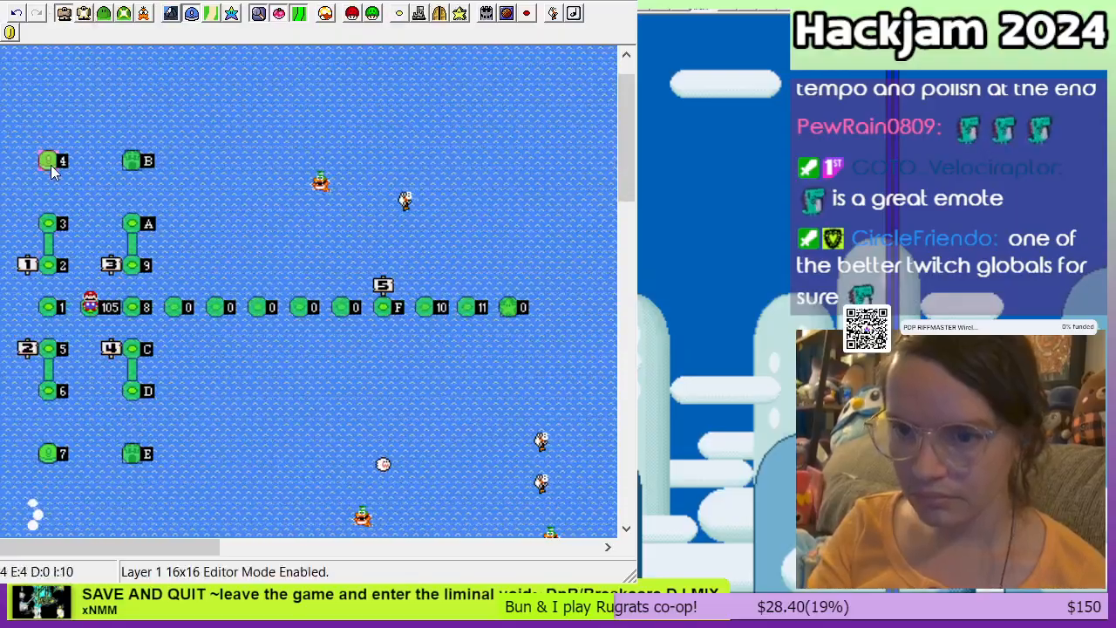
drag(50, 161, 135, 110)
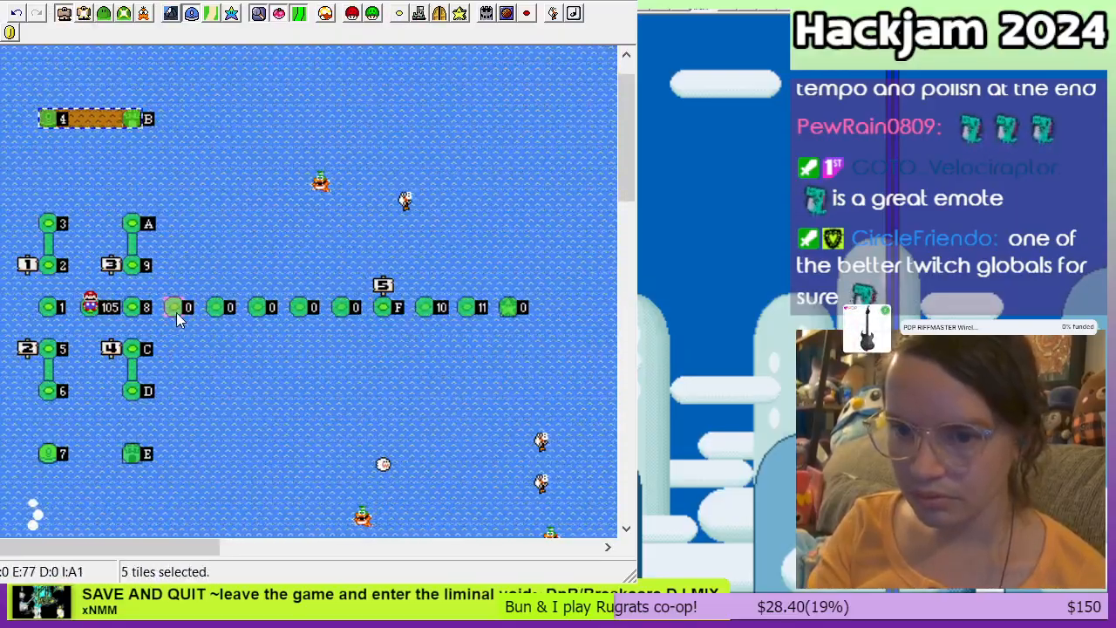
Step: Copy a level 0 tile to two spots two tiles apart above both level 3 and level A, and move the level 4–B row one tile north
click(174, 309)
right_click(54, 194)
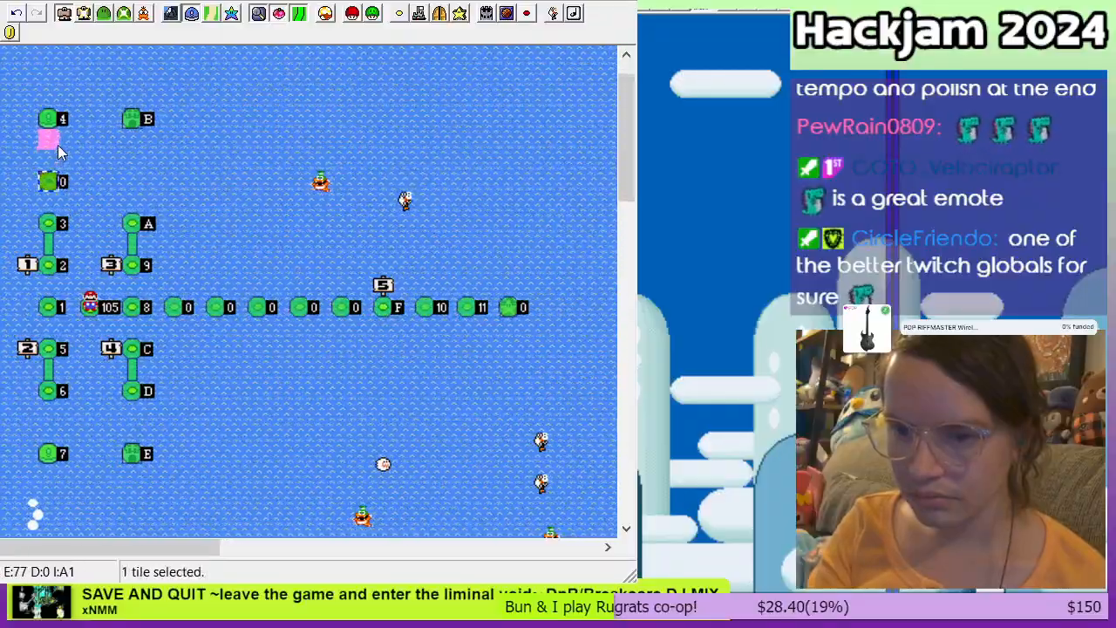
right_click(58, 151)
right_click(133, 192)
right_click(134, 150)
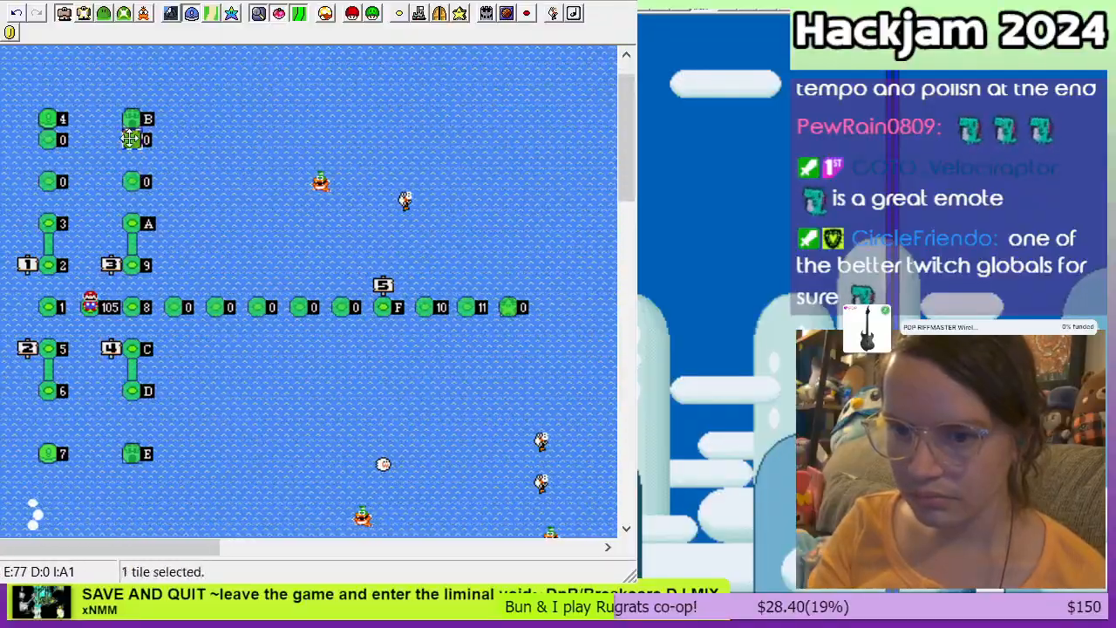
drag(44, 95, 136, 98)
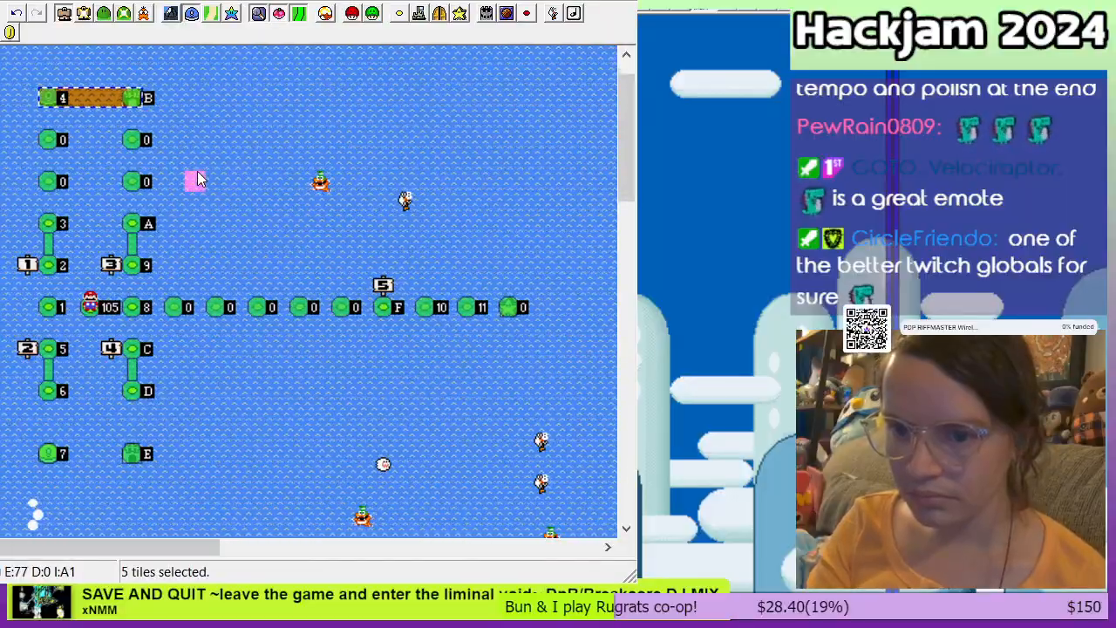
click(196, 182)
Step: Move the level 7–E row two tiles south and place a level 0 tile two tiles below each of levels 6 and D
scroll(197, 171, down, 2)
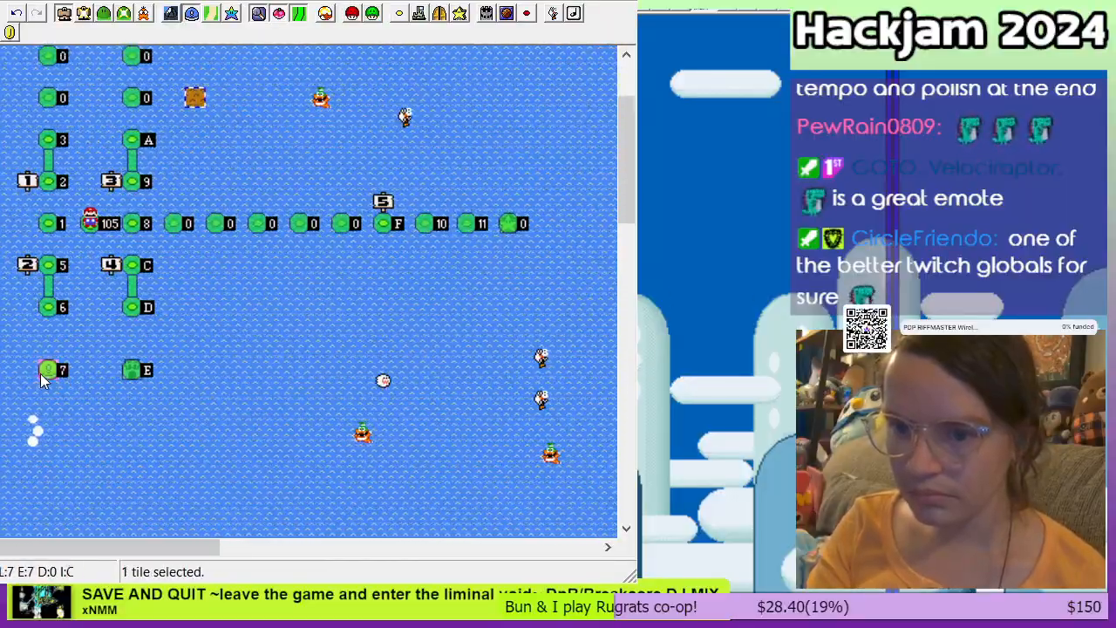
drag(40, 373, 135, 412)
drag(175, 219, 211, 230)
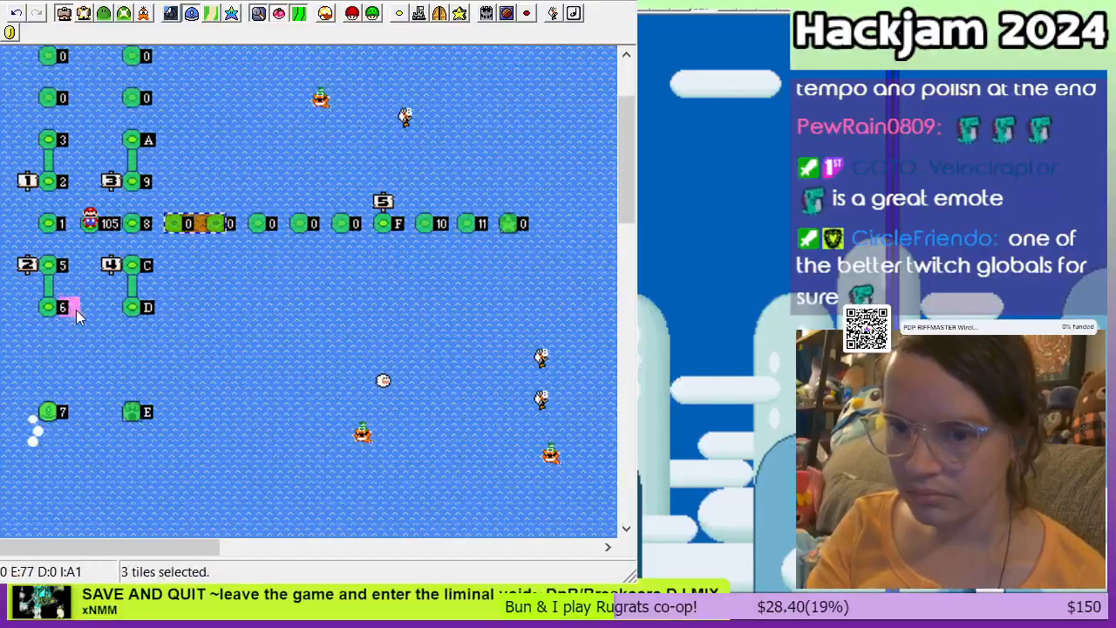
right_click(53, 330)
drag(46, 332, 134, 354)
click(133, 352)
click(91, 354)
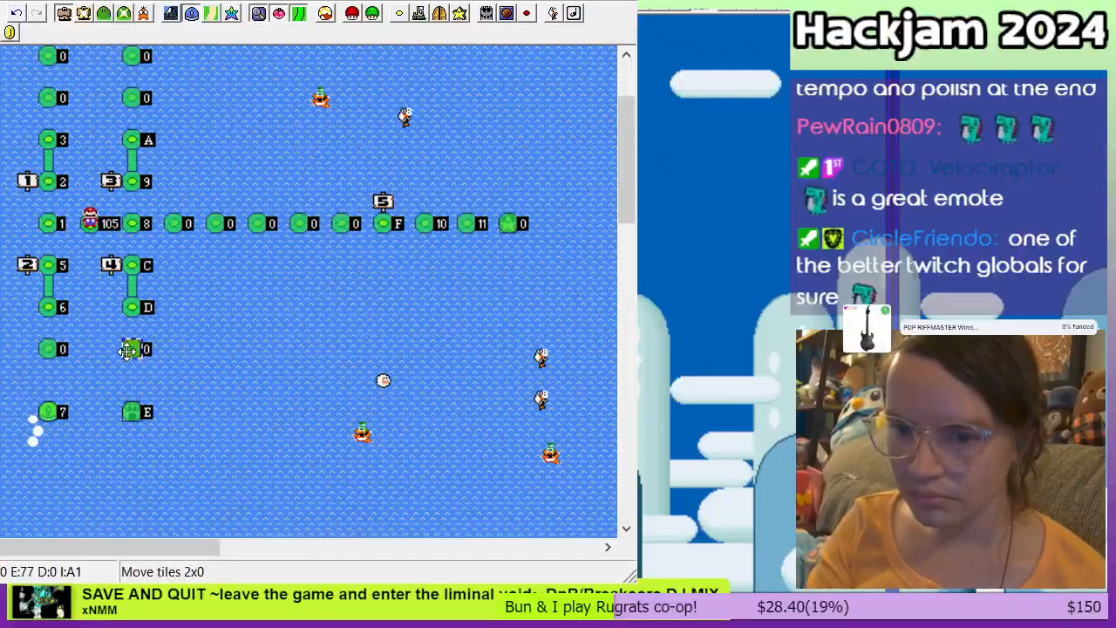
Step: Add another level 0 tile two tiles further south in both columns and shift the level 7–E row one tile south
click(50, 358)
right_click(50, 395)
right_click(115, 413)
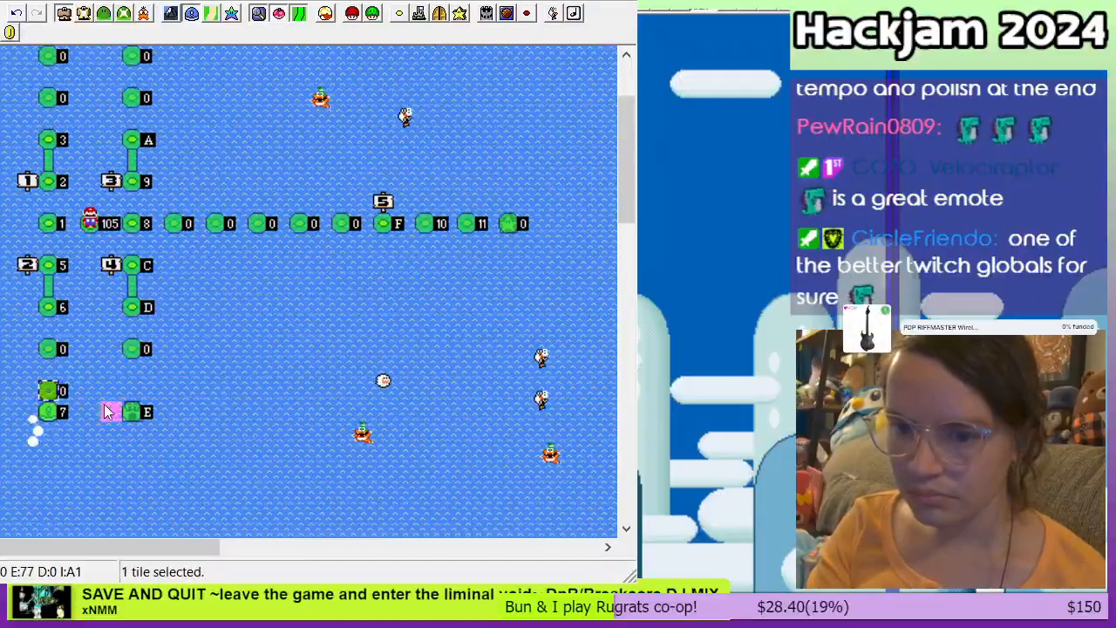
drag(115, 413, 134, 396)
click(52, 415)
drag(53, 415, 134, 429)
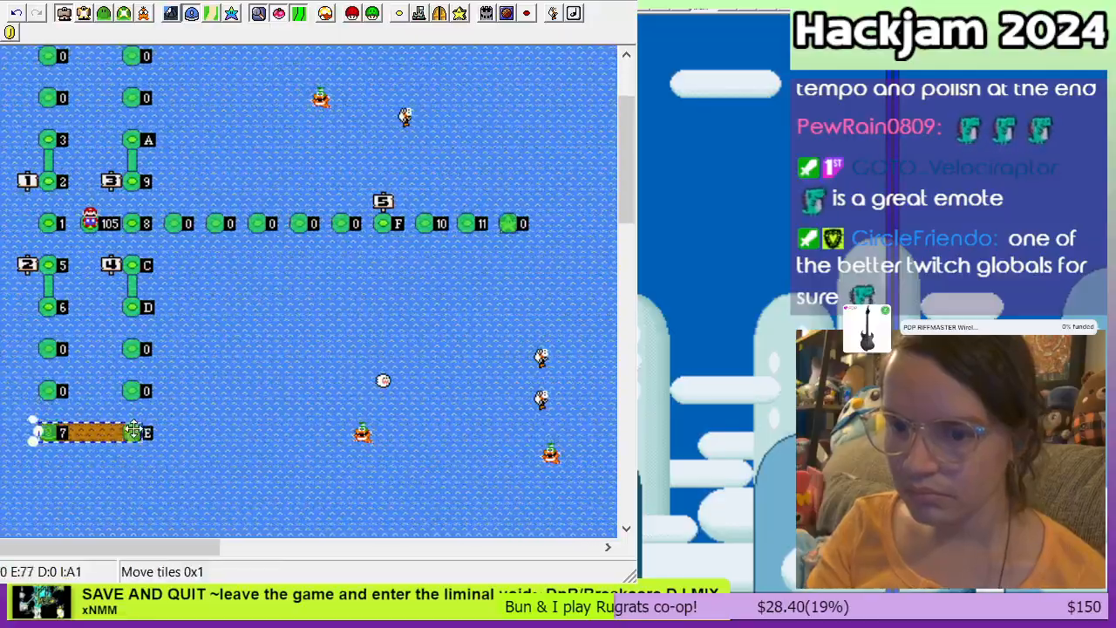
Step: Save the reworked overworld to the ROM
click(216, 370)
scroll(197, 376, up, 2)
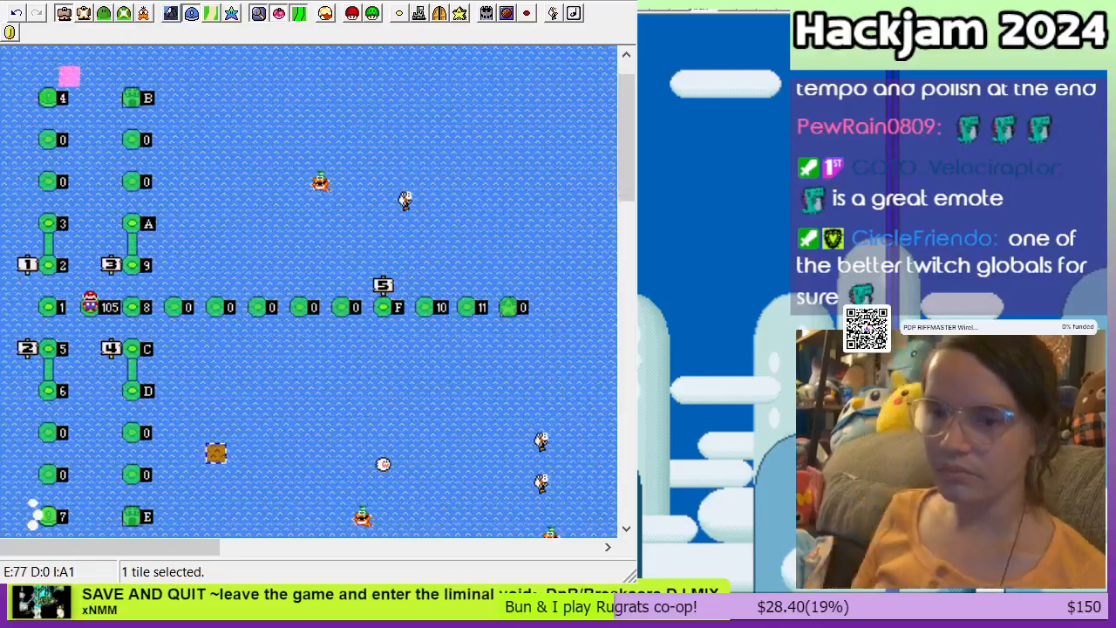
key(ctrl+s)
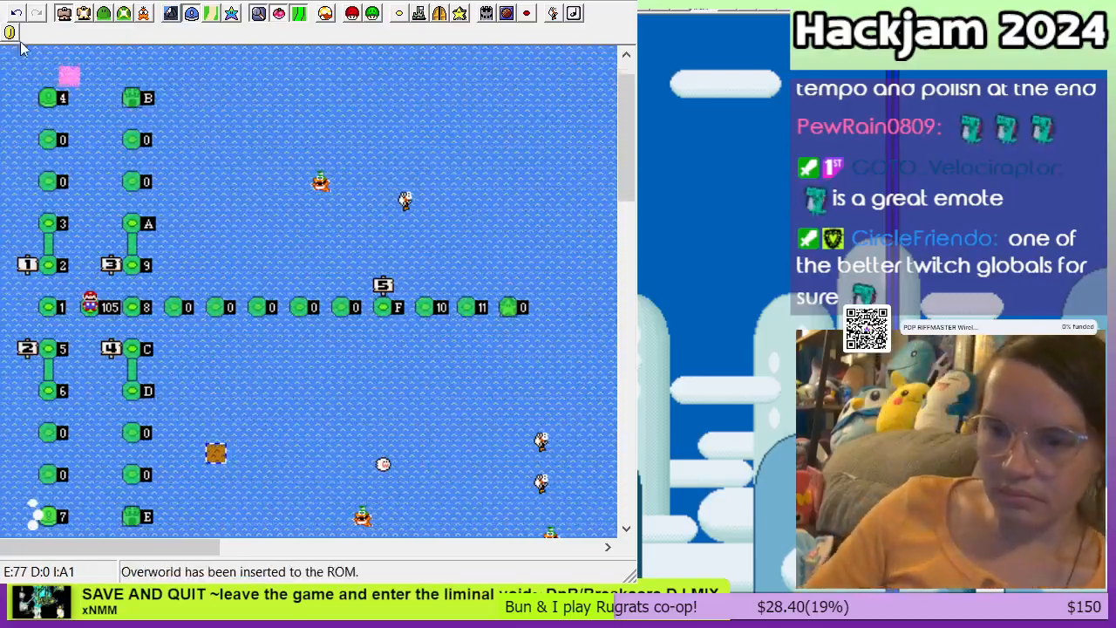